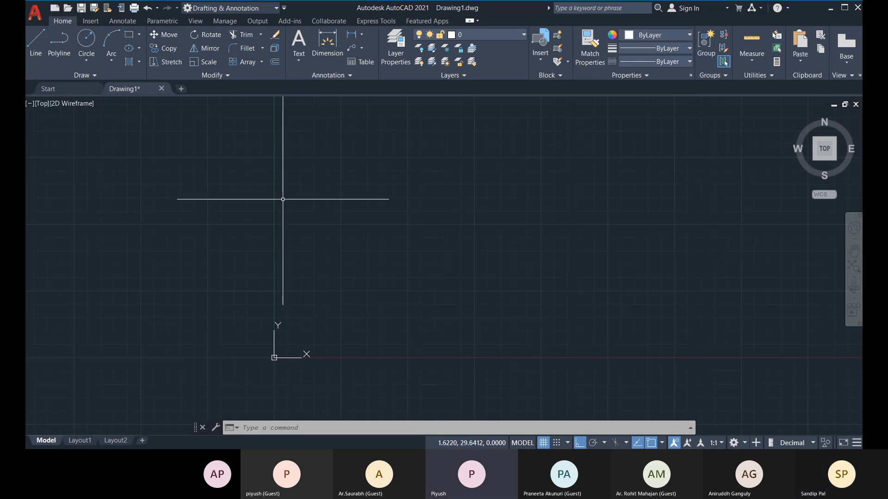
Undo the erasure of the outline and the rounding of its upper end, restoring the straight top edge.
{"action": "key", "text": "ctrl+z"}
{"action": "middle_click_drag", "start_coordinate": [289, 201], "coordinate": [286, 181]}
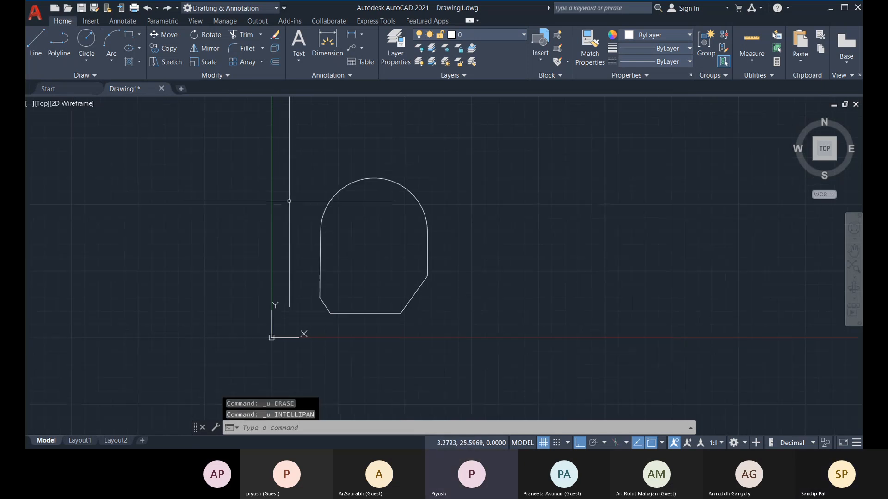
{"action": "key", "text": "ctrl+z"}
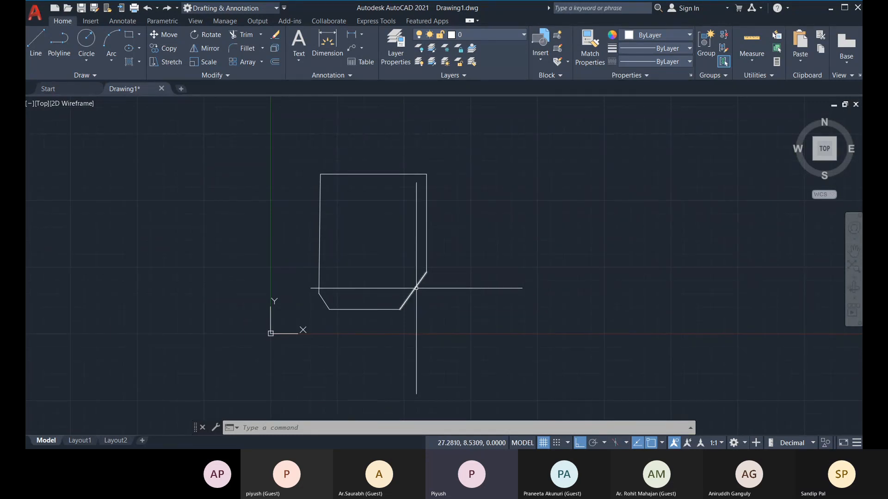
Stretch the outline's right vertical line down and its bottom line across so they meet in a square corner beyond the sloped line.
{"action": "scroll", "coordinate": [415, 292], "scroll_direction": "up", "scroll_amount": 4}
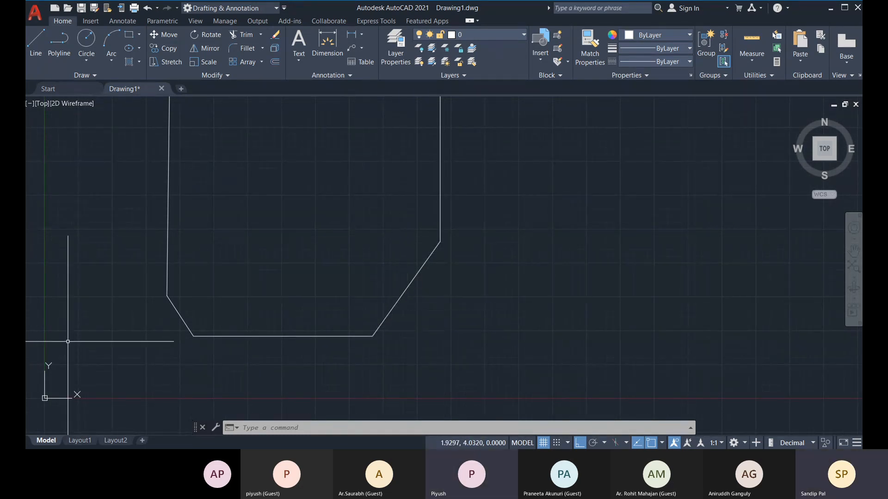
{"action": "left_click", "coordinate": [343, 337]}
{"action": "left_click", "coordinate": [441, 222]}
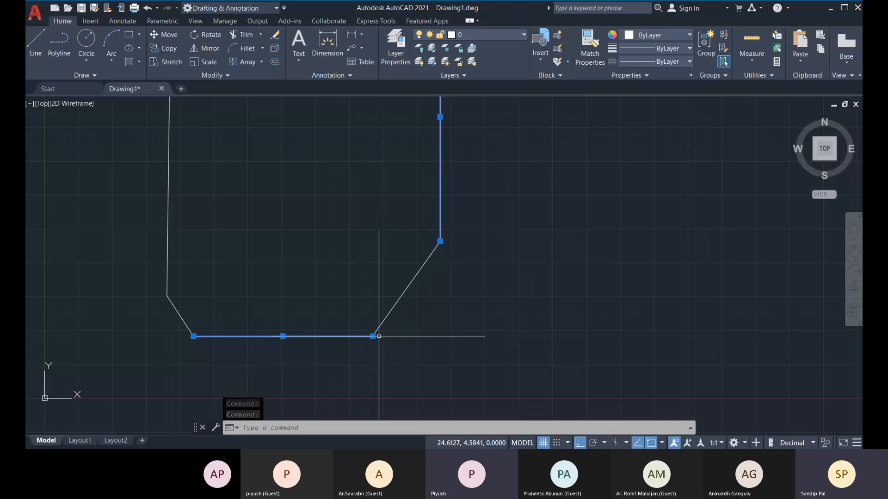
{"action": "key", "text": "Escape"}
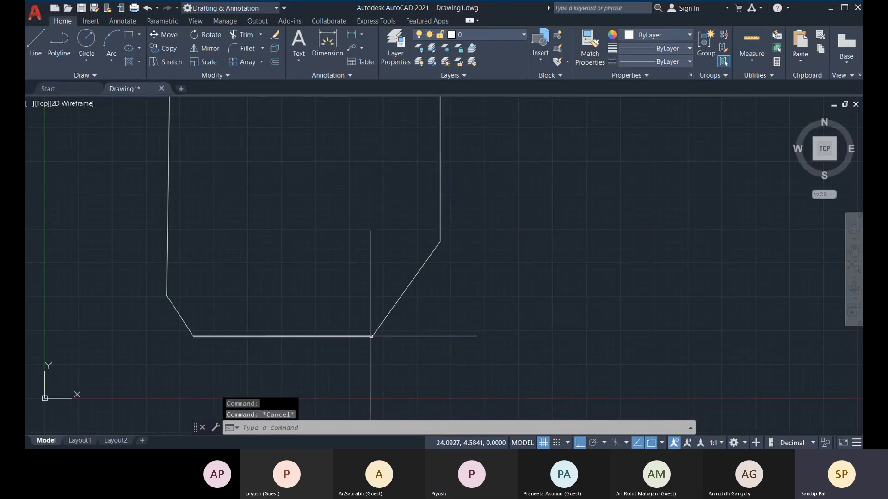
{"action": "left_click", "coordinate": [440, 223]}
{"action": "left_click", "coordinate": [439, 241]}
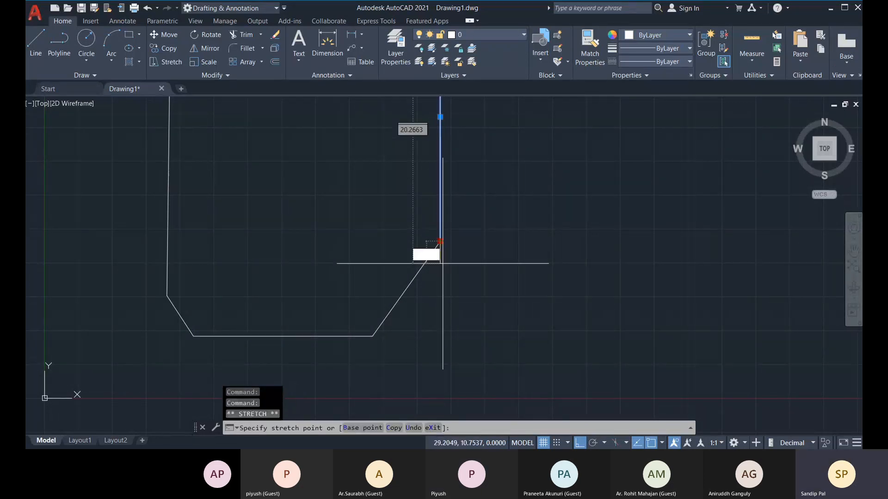
{"action": "left_click", "coordinate": [440, 337]}
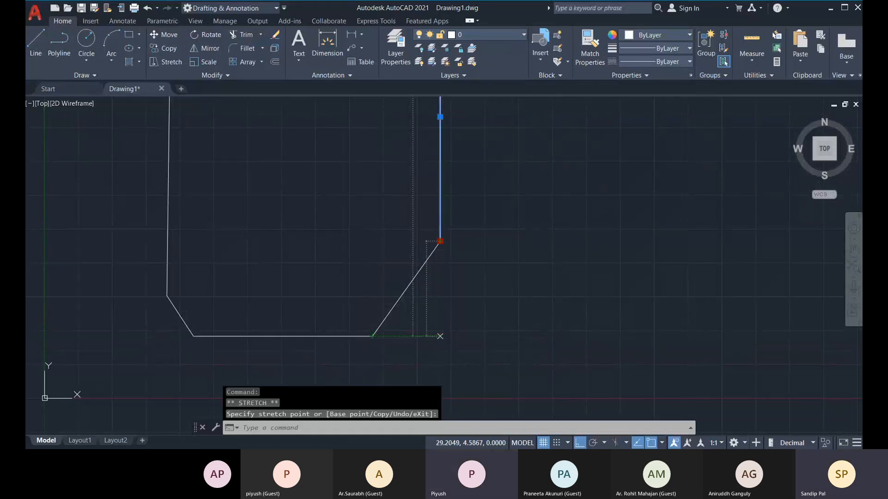
{"action": "left_click", "coordinate": [373, 337]}
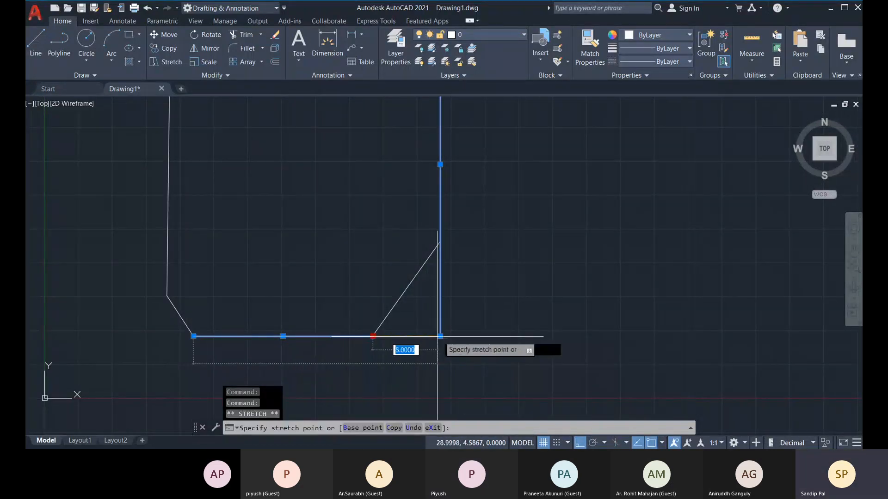
{"action": "left_click", "coordinate": [440, 337]}
{"action": "key", "text": "Escape"}
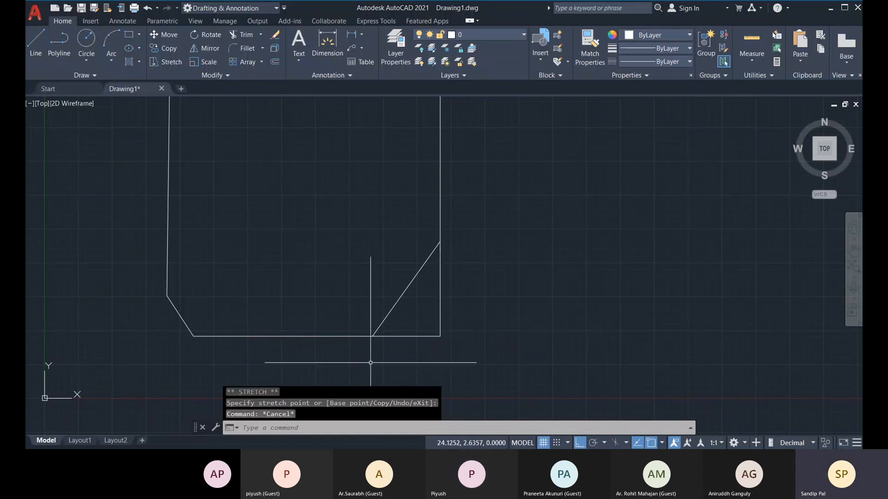
Examine the extended bottom and right lines and their shared endpoint at the outline's lower-right corner.
{"action": "left_click", "coordinate": [394, 336]}
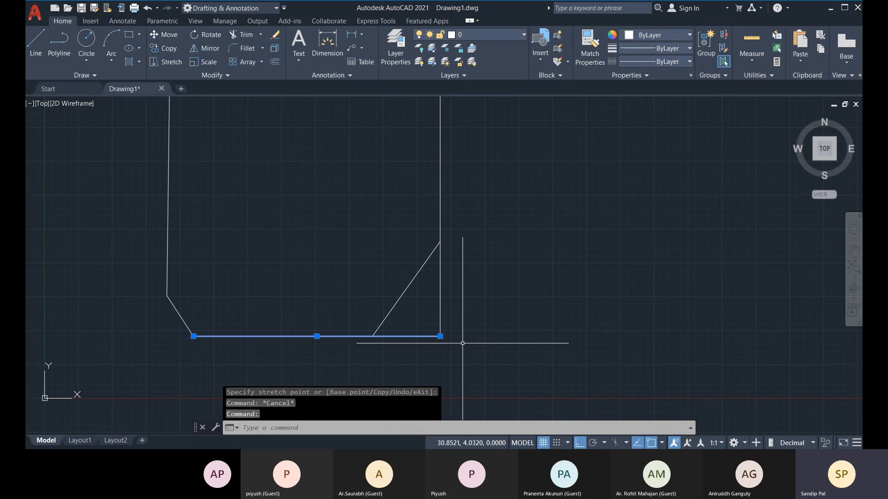
{"action": "key", "text": "Escape"}
{"action": "left_click", "coordinate": [440, 307]}
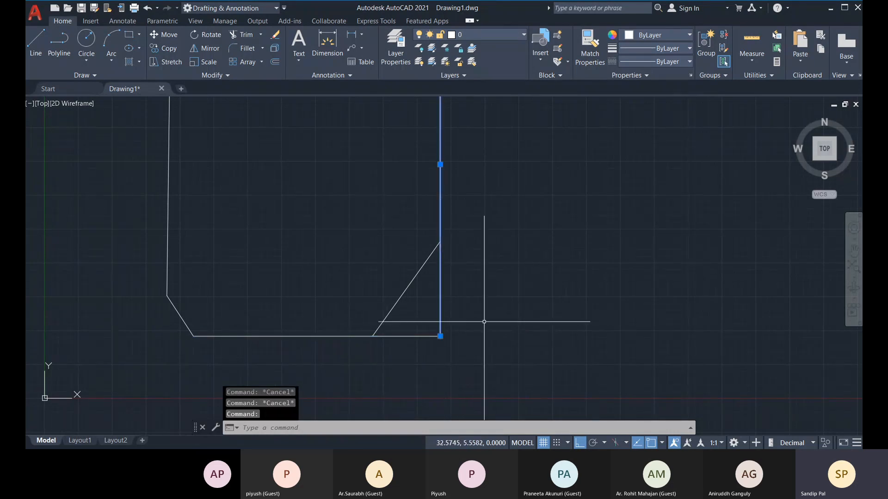
{"action": "middle_click_drag", "start_coordinate": [472, 315], "coordinate": [465, 325]}
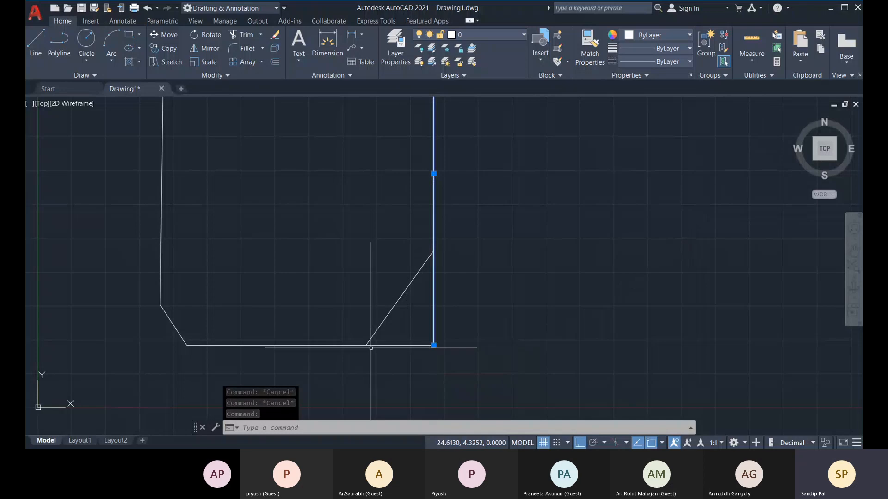
{"action": "left_click", "coordinate": [433, 345]}
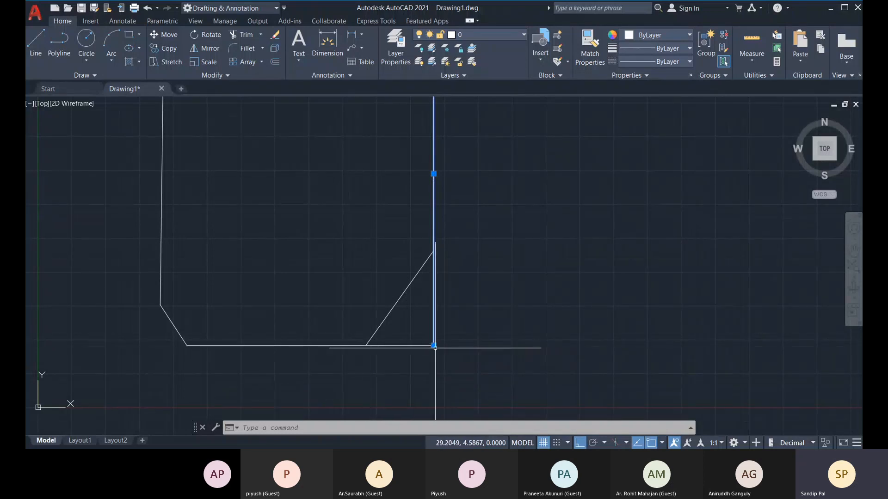
{"action": "left_click", "coordinate": [433, 346]}
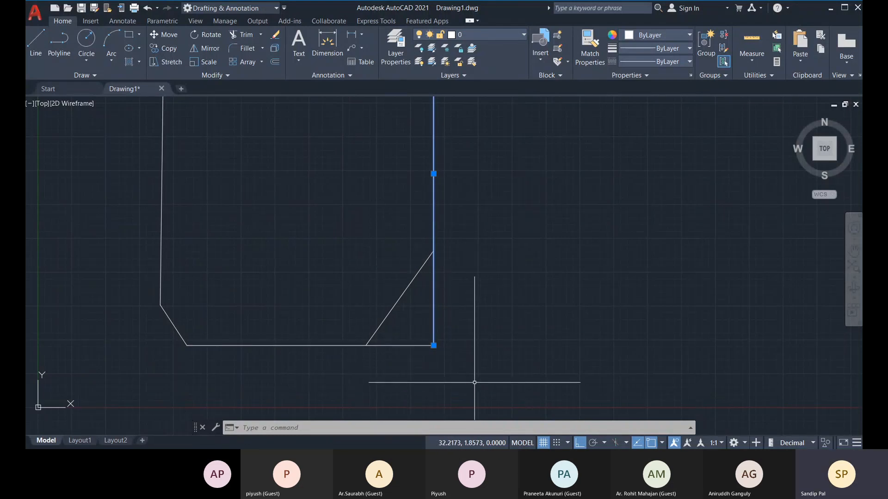
{"action": "key", "text": "Escape"}
{"action": "middle_click_drag", "start_coordinate": [417, 338], "coordinate": [421, 351]}
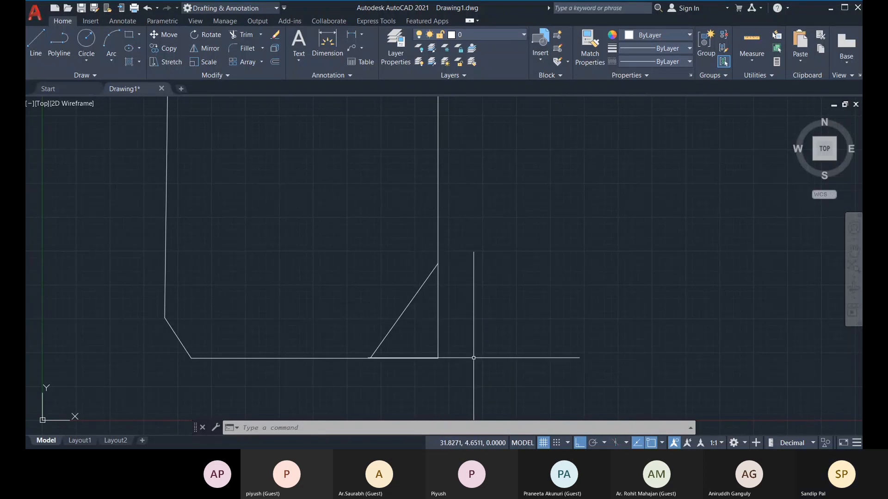
Undo both line stretches at the outline's lower-right corner.
{"action": "key", "text": "ctrl+z"}
{"action": "key", "text": "ctrl+z"}
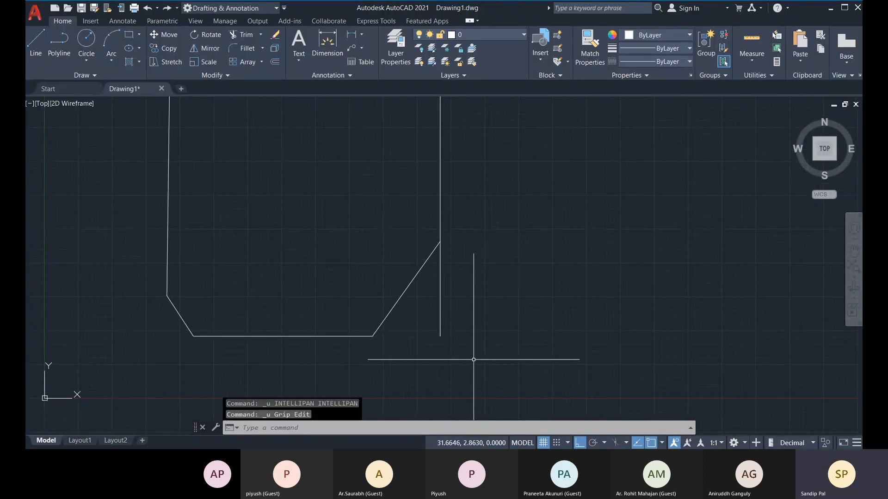
{"action": "key", "text": "ctrl+z"}
{"action": "middle_click_drag", "start_coordinate": [462, 335], "coordinate": [460, 347]}
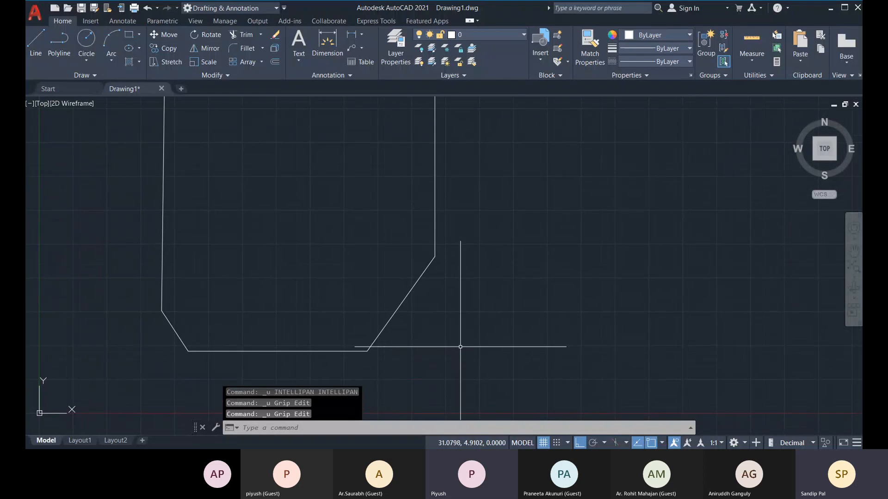
Stretch the lower-right sloped line's upper end vertically down and extend the right vertical line to meet it.
{"action": "left_click", "coordinate": [393, 312]}
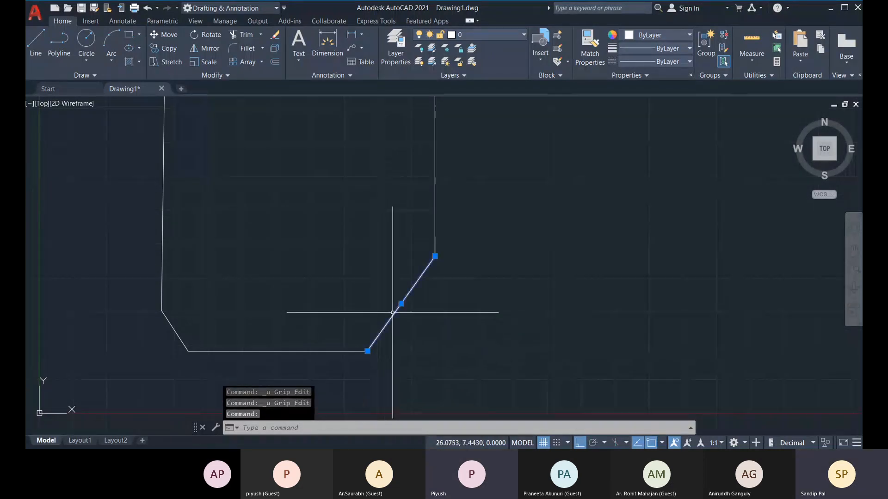
{"action": "left_click", "coordinate": [435, 257]}
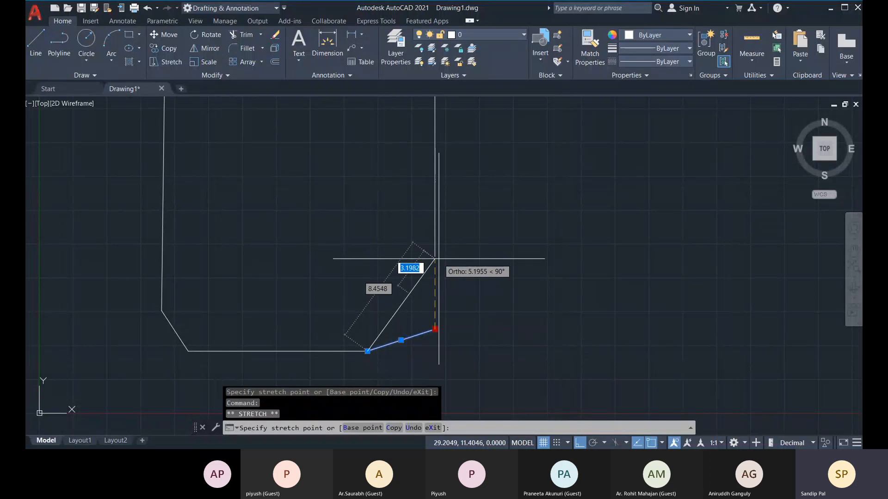
{"action": "left_click", "coordinate": [434, 329]}
{"action": "left_click", "coordinate": [437, 255]}
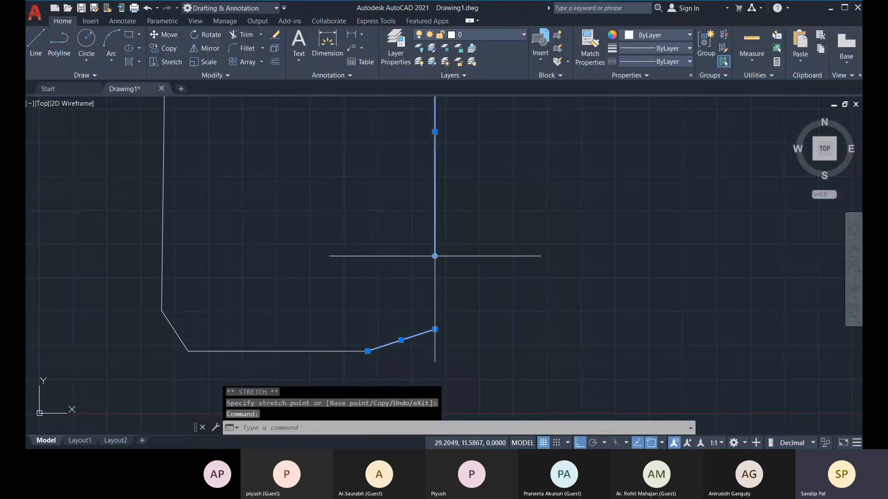
{"action": "left_click", "coordinate": [435, 256]}
{"action": "left_click", "coordinate": [435, 329]}
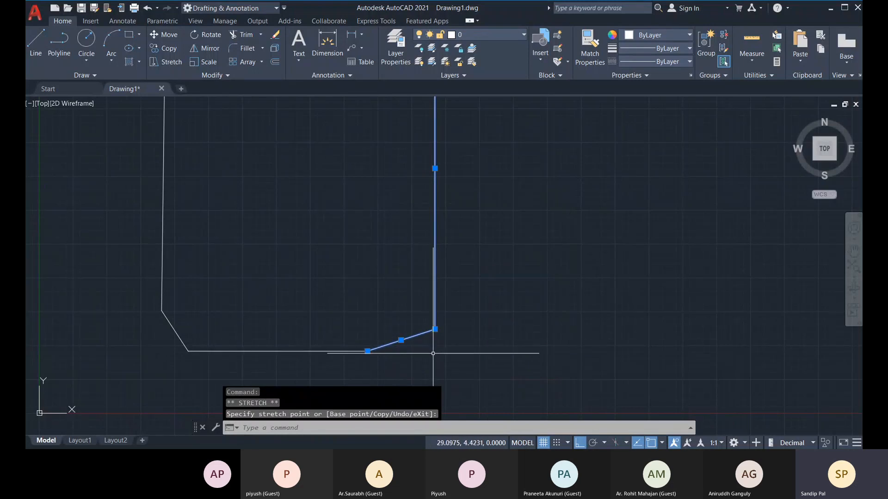
{"action": "left_click", "coordinate": [368, 351]}
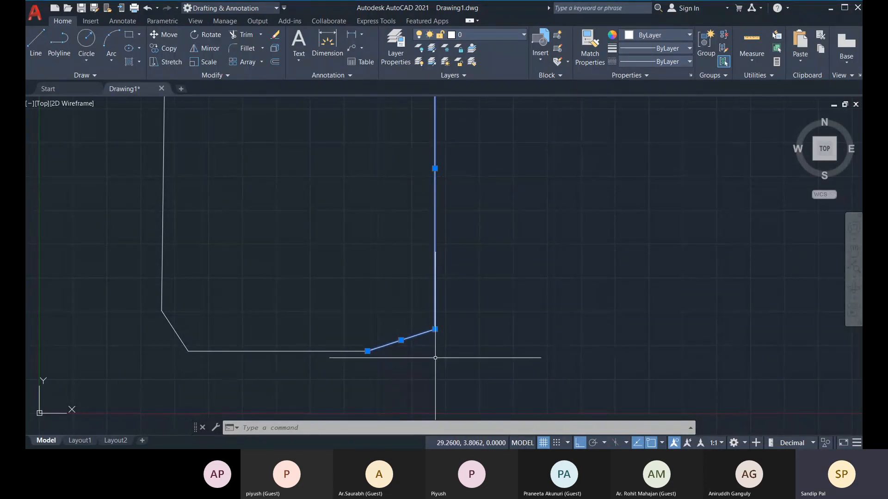
{"action": "key", "text": "Escape"}
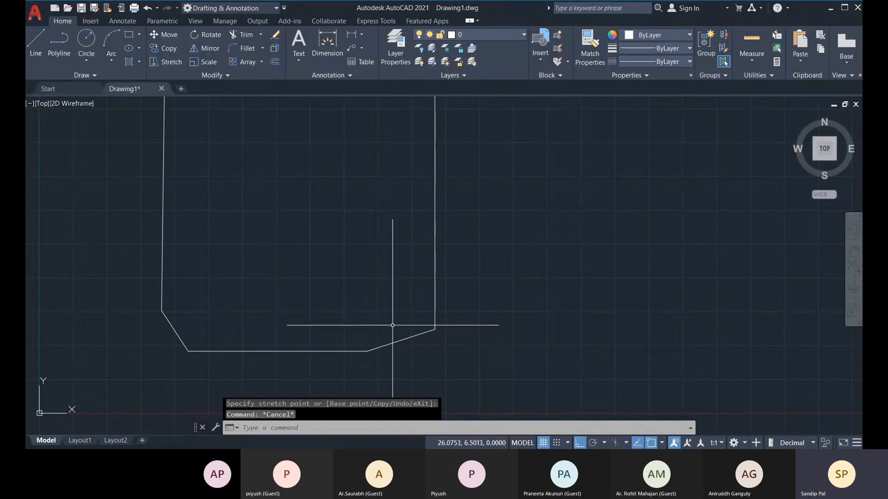
Examine the outline's bottom and right edges and the shallower sloped line that connects them.
{"action": "middle_click_drag", "start_coordinate": [436, 327], "coordinate": [439, 334]}
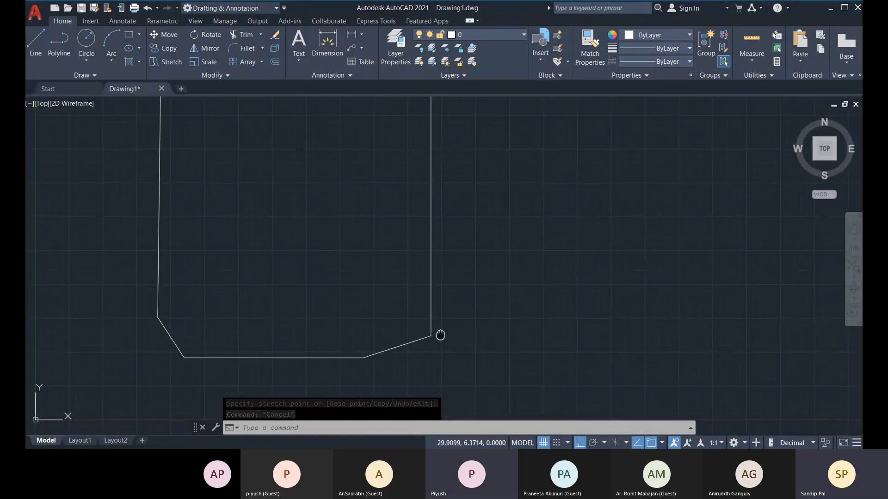
{"action": "scroll", "coordinate": [328, 312], "scroll_direction": "down", "scroll_amount": 2}
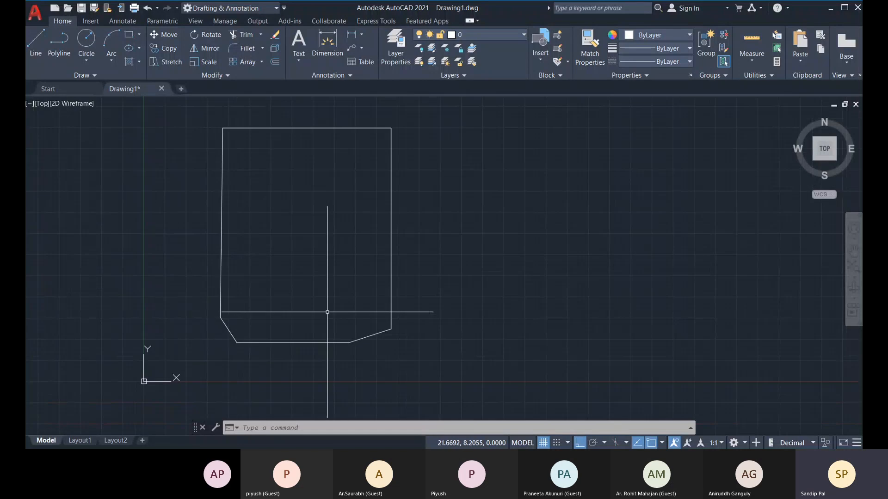
{"action": "middle_click_drag", "start_coordinate": [327, 312], "coordinate": [312, 330]}
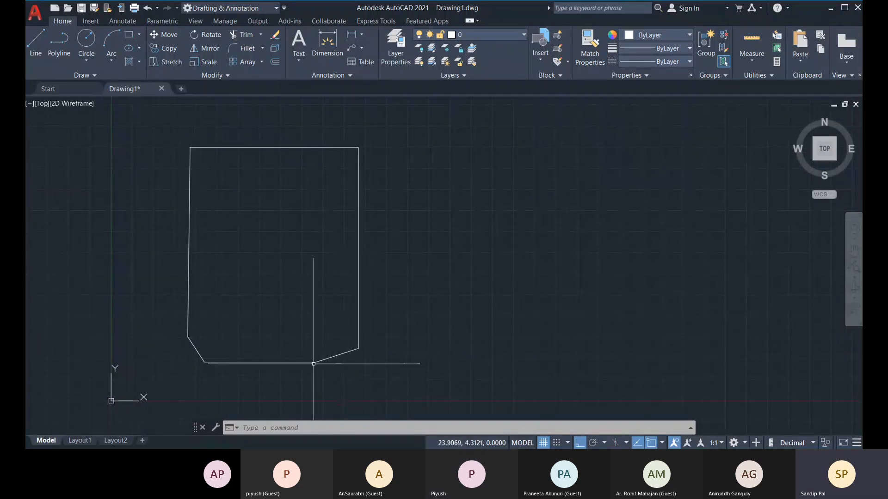
{"action": "left_click", "coordinate": [359, 332]}
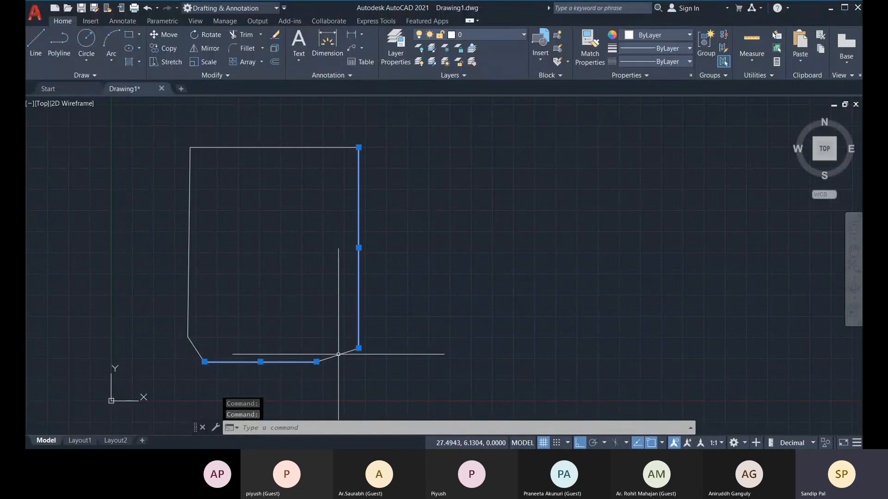
{"action": "scroll", "coordinate": [342, 351], "scroll_direction": "up", "scroll_amount": 4}
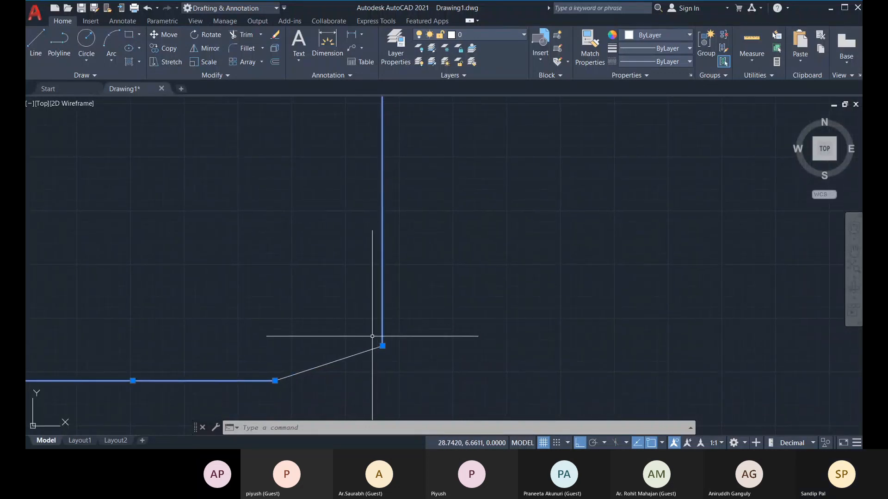
{"action": "key", "text": "Escape"}
{"action": "scroll", "coordinate": [372, 336], "scroll_direction": "down", "scroll_amount": 6}
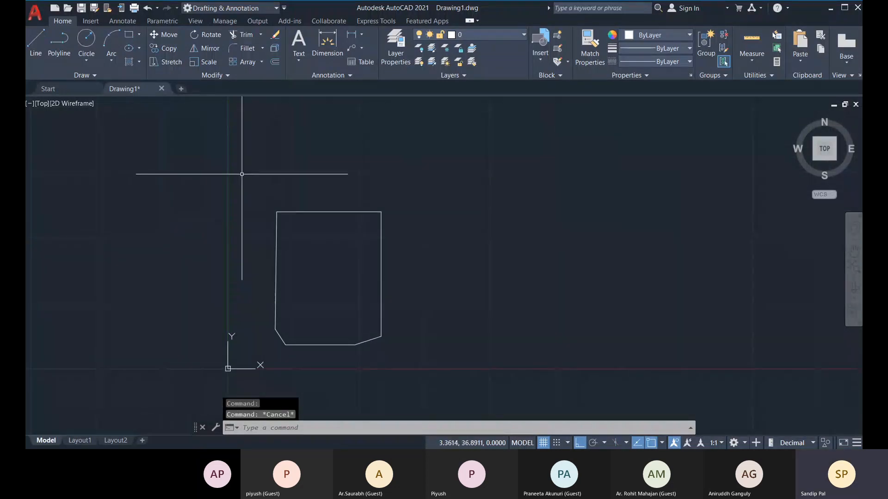
Erase the entire outline using a window selection, and undo the erasure.
{"action": "left_click", "coordinate": [230, 170]}
{"action": "left_click", "coordinate": [445, 370]}
{"action": "key", "text": "Delete"}
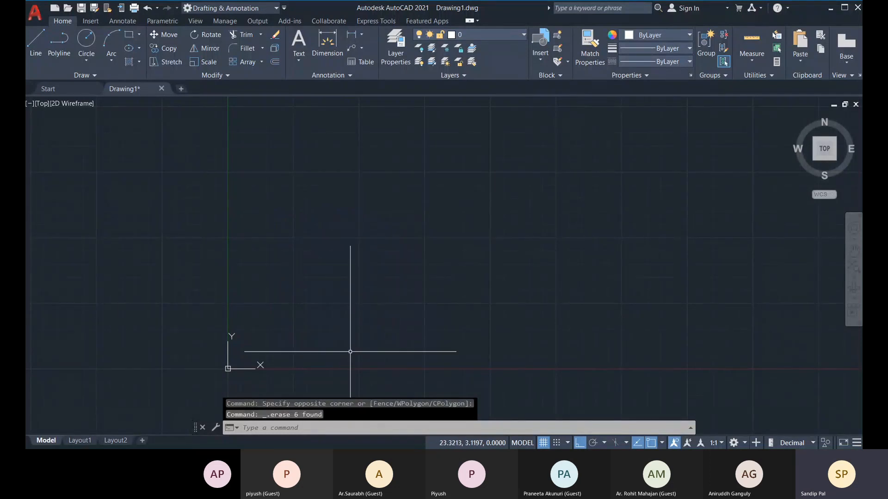
{"action": "key", "text": "ctrl+z"}
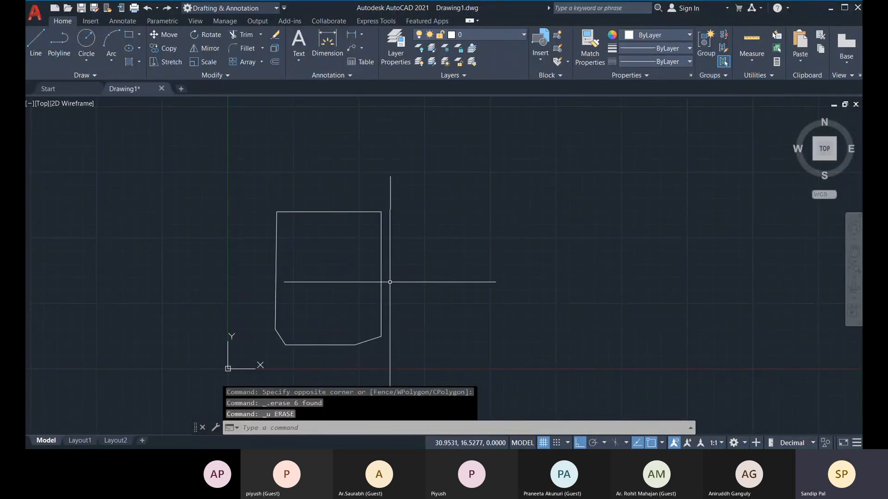
Select the right edge and the whole outline to view their grips, and clear the selection.
{"action": "left_click", "coordinate": [381, 279]}
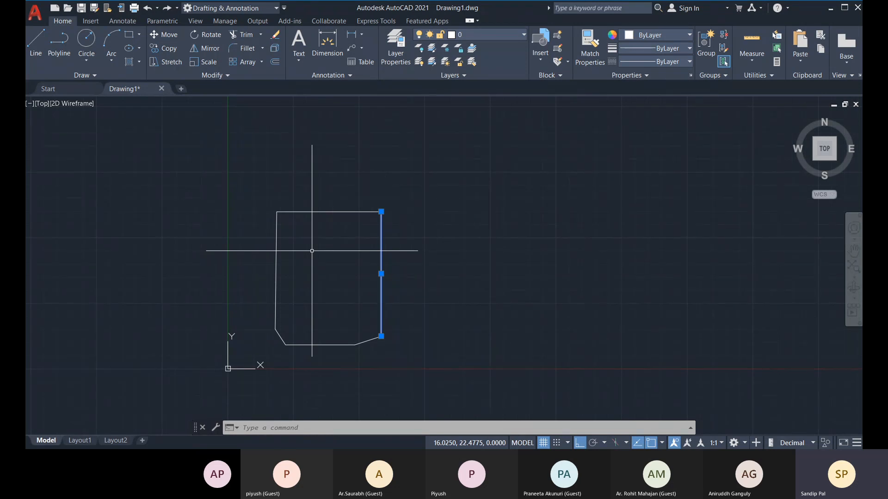
{"action": "left_click", "coordinate": [231, 191]}
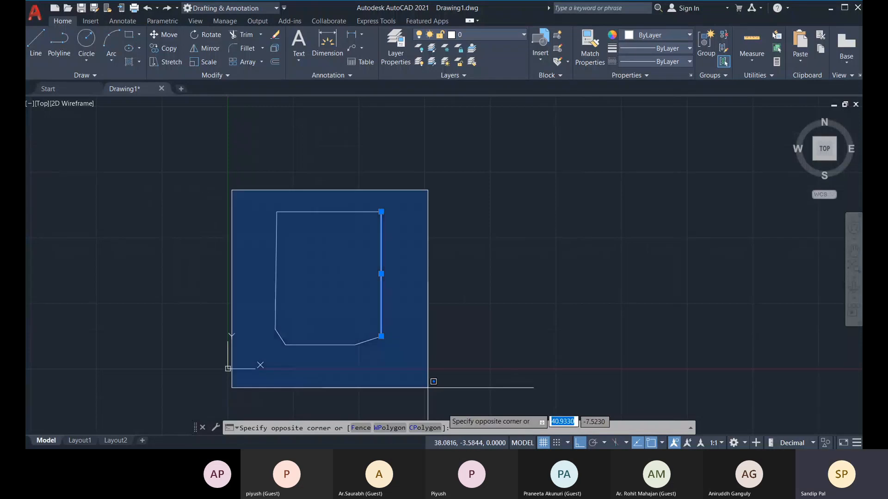
{"action": "left_click", "coordinate": [475, 360]}
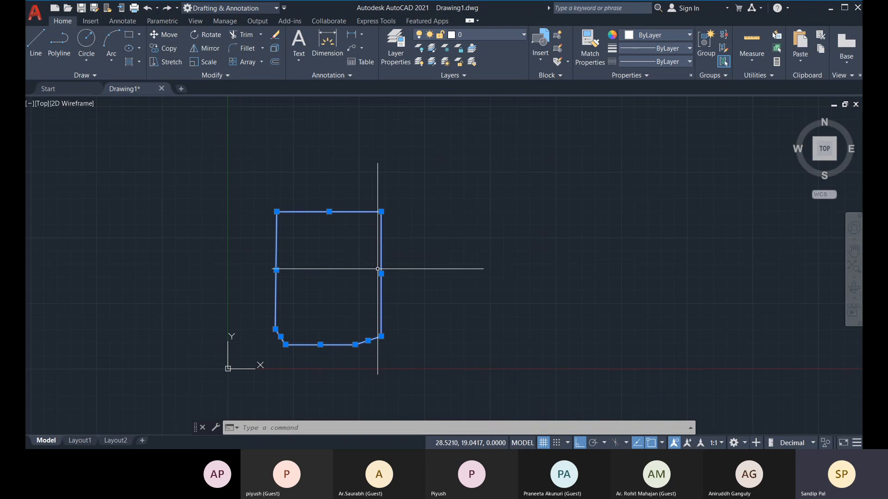
{"action": "key", "text": "Escape"}
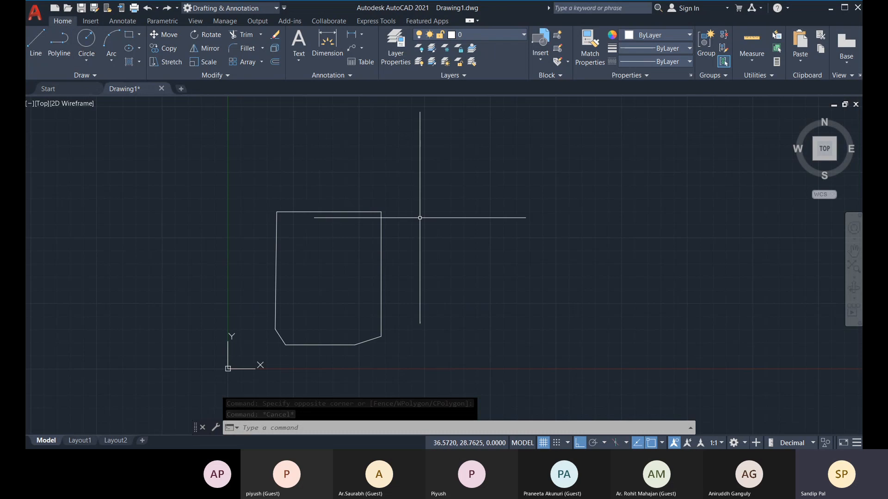
Examine the drawing's layer list and the Layer Properties Manager, leaving layer 0 current.
{"action": "left_click", "coordinate": [476, 35]}
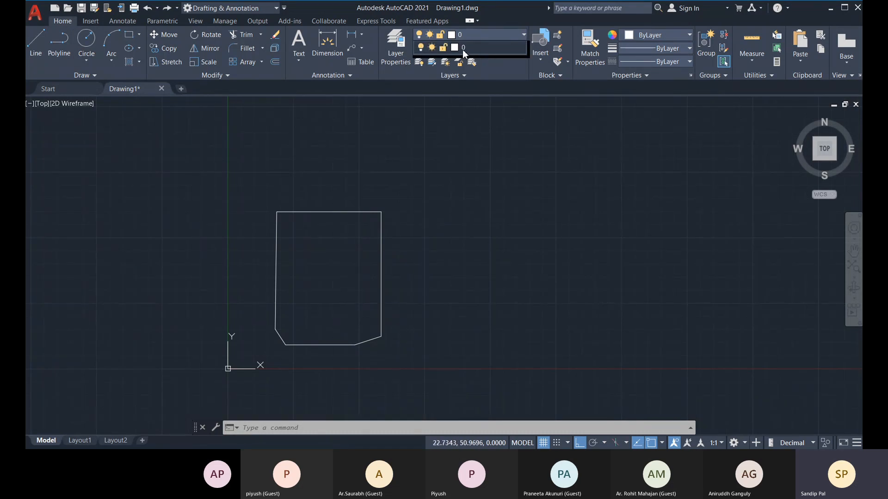
{"action": "left_click", "coordinate": [463, 48]}
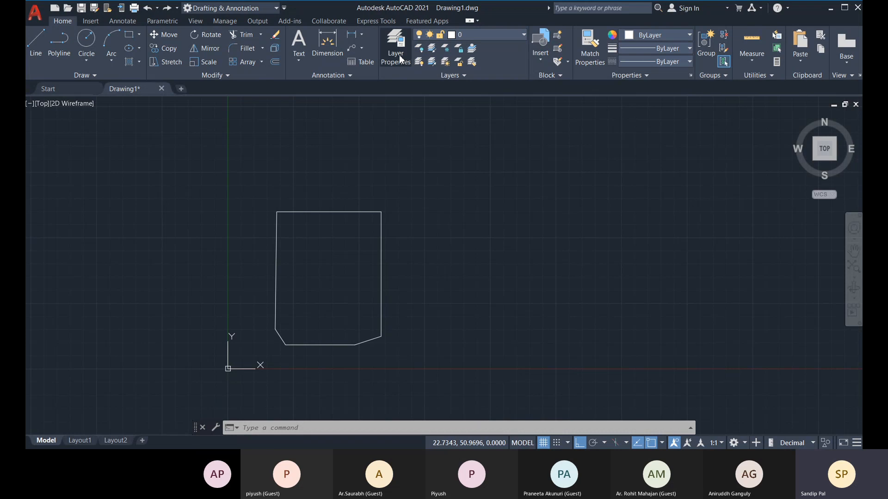
{"action": "left_click", "coordinate": [394, 59]}
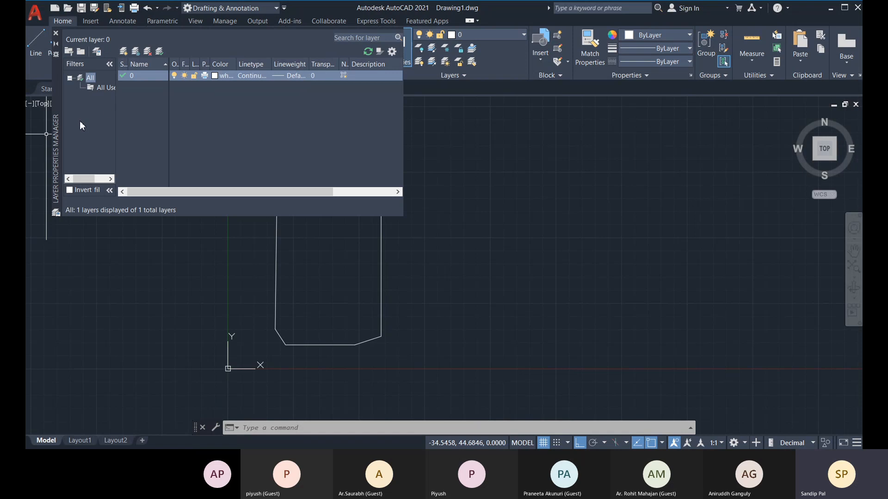
{"action": "left_click", "coordinate": [56, 34]}
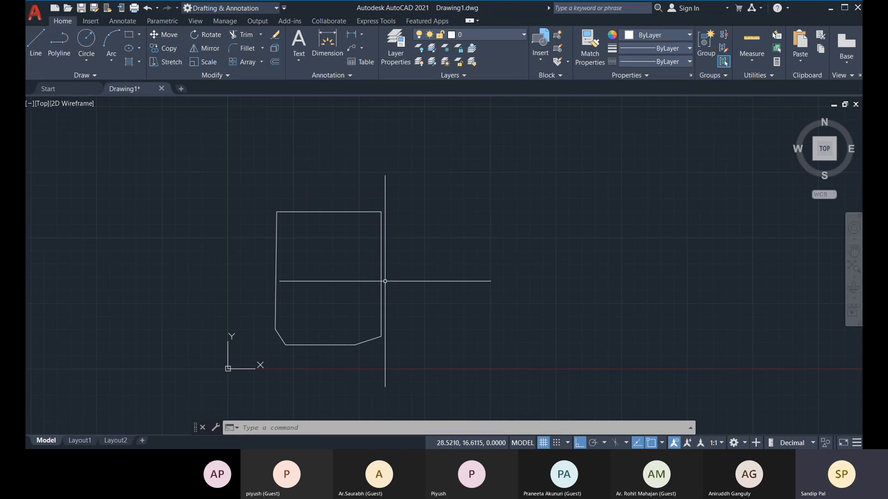
{"action": "middle_click_drag", "start_coordinate": [387, 269], "coordinate": [388, 260]}
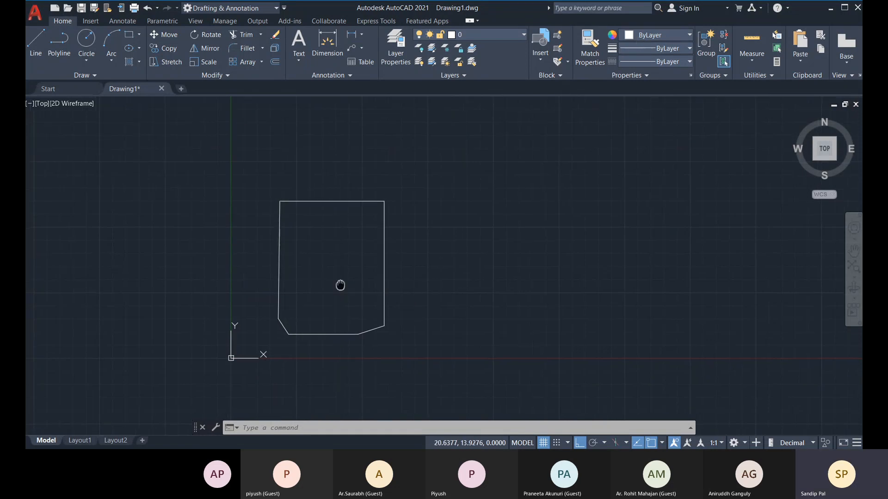
{"action": "middle_click_drag", "start_coordinate": [341, 283], "coordinate": [354, 277]}
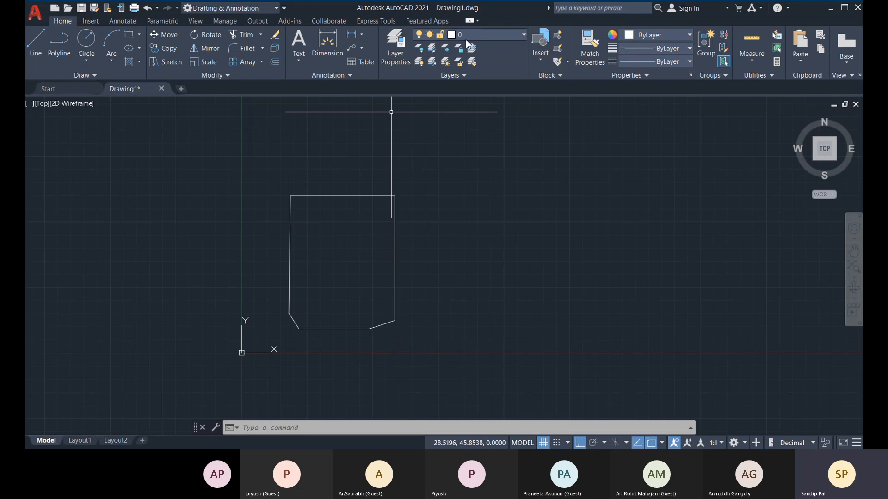
{"action": "left_click", "coordinate": [481, 34]}
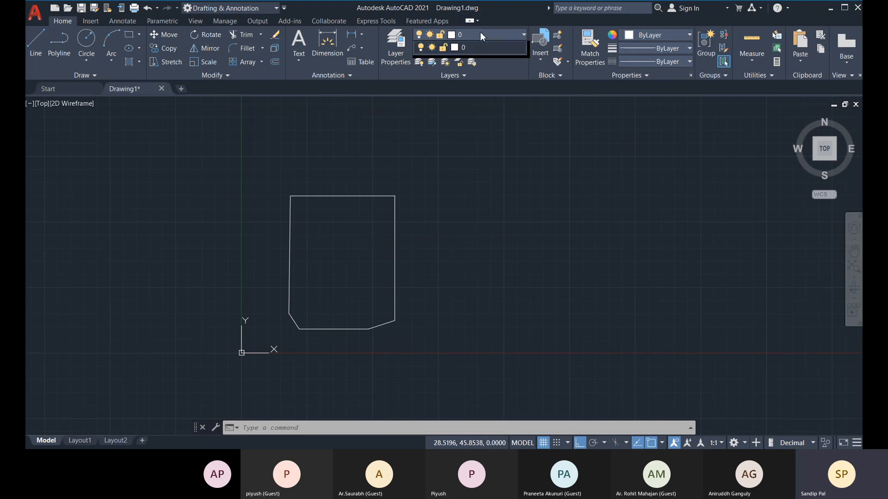
{"action": "left_click", "coordinate": [486, 70]}
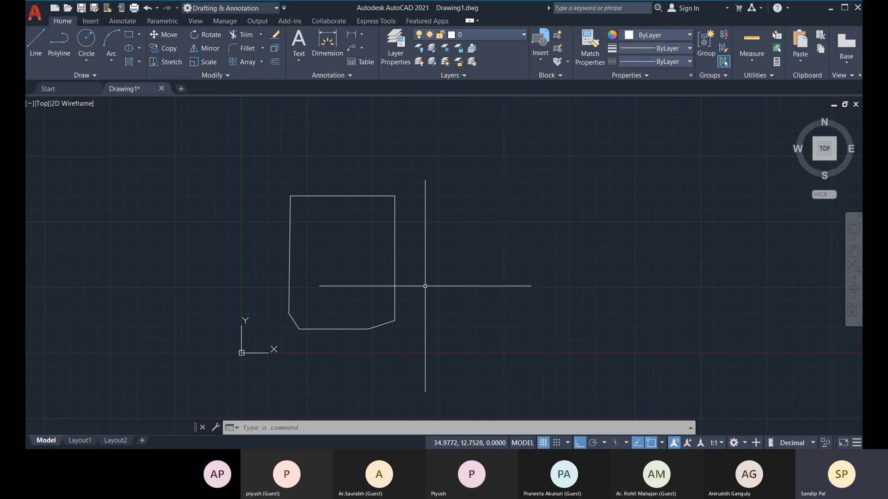
Set the color of the outline's right edge to orange 205,105,40 and clear the selection.
{"action": "middle_click_drag", "start_coordinate": [425, 287], "coordinate": [429, 285]}
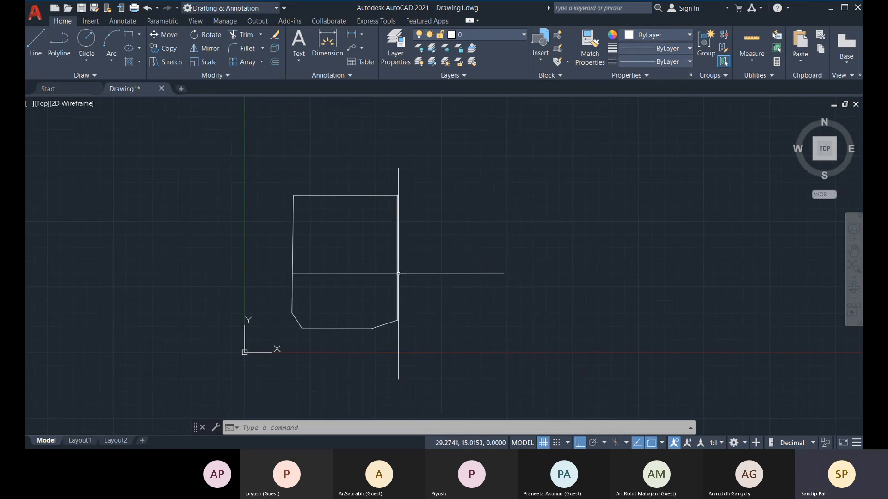
{"action": "left_click", "coordinate": [398, 246]}
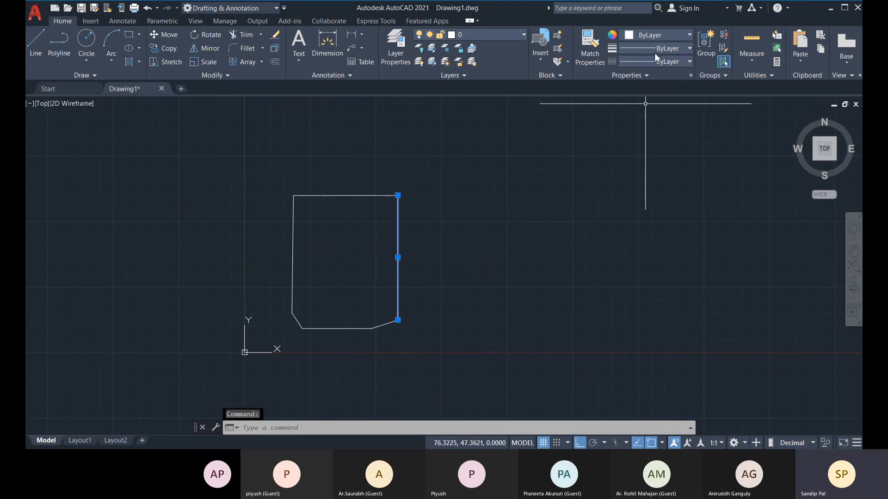
{"action": "left_click", "coordinate": [651, 33]}
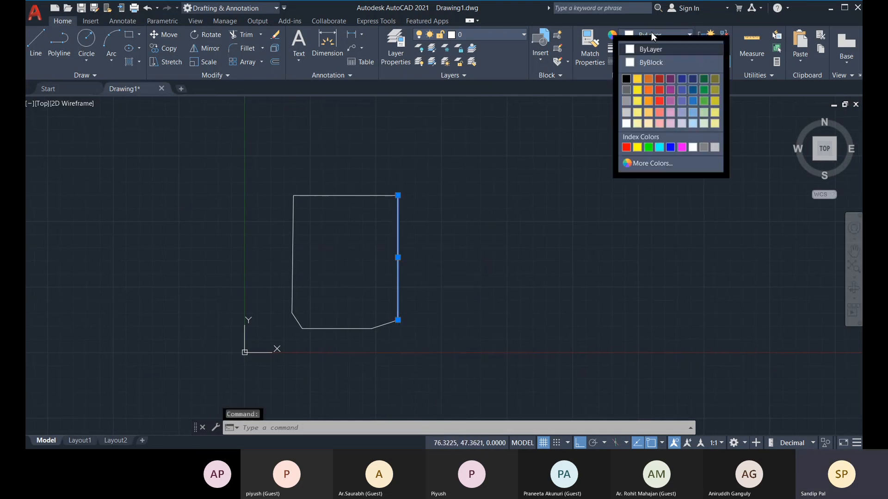
{"action": "left_click", "coordinate": [649, 80]}
{"action": "key", "text": "Escape"}
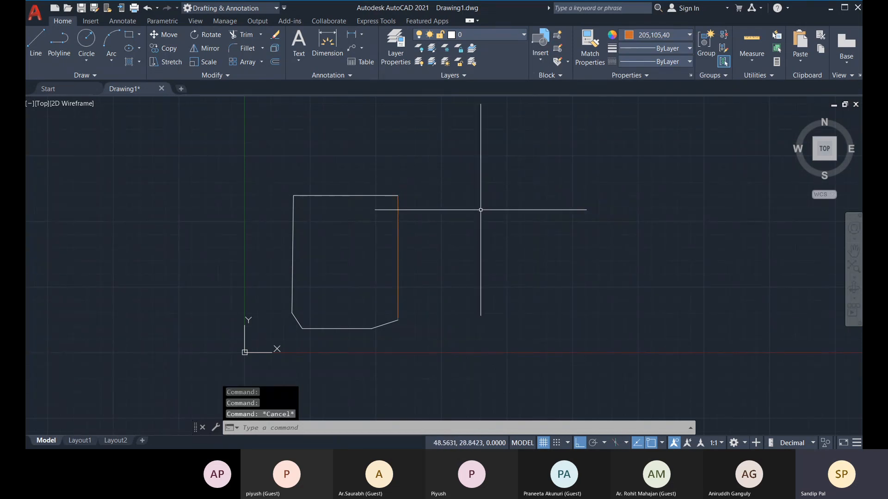
Set the right edge's color to ByLayer in its object properties, and deselect the edge.
{"action": "left_click", "coordinate": [397, 233]}
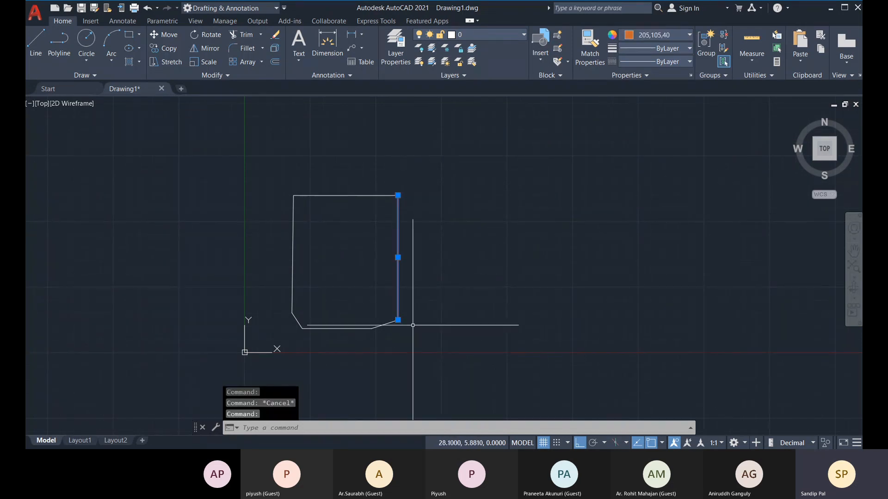
{"action": "key", "text": "ctrl+1"}
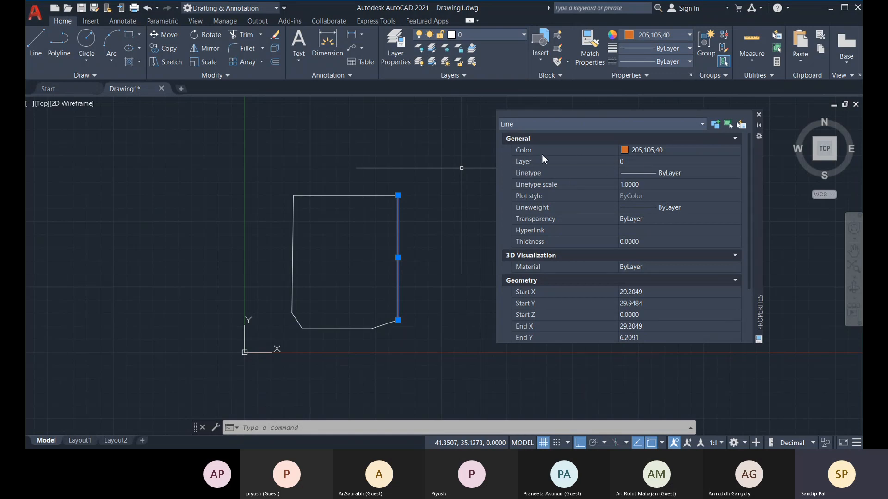
{"action": "left_click", "coordinate": [677, 149]}
{"action": "scroll", "coordinate": [675, 187], "scroll_direction": "up", "scroll_amount": 1}
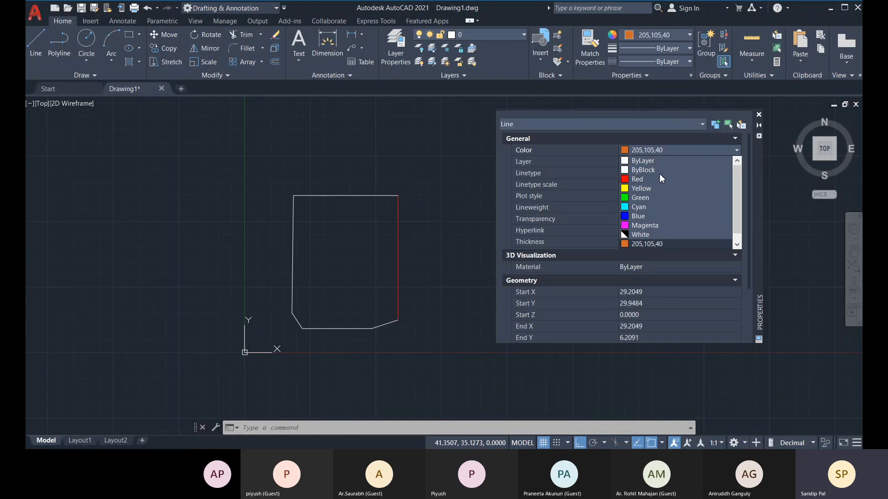
{"action": "left_click", "coordinate": [650, 162]}
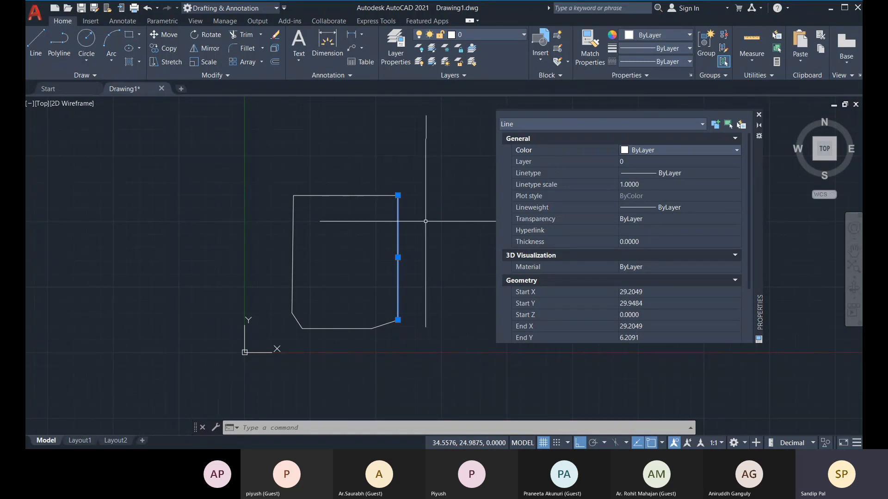
{"action": "left_click", "coordinate": [759, 115]}
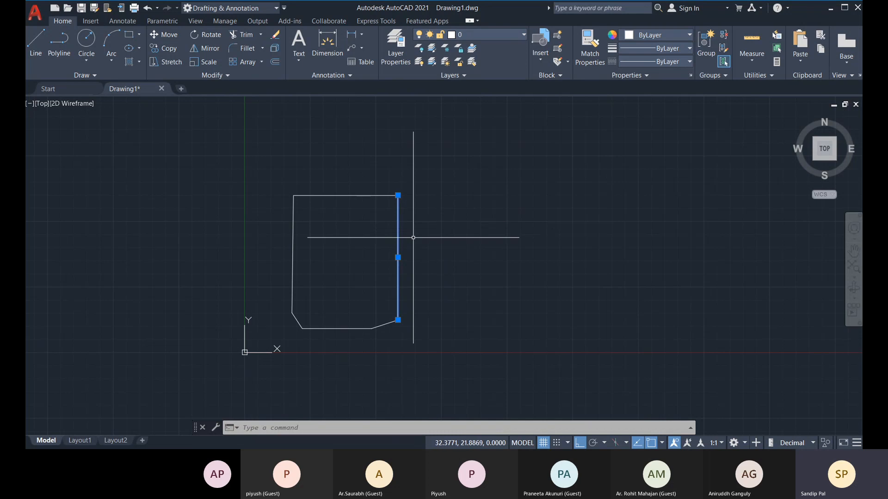
{"action": "key", "text": "Escape"}
{"action": "middle_click_drag", "start_coordinate": [460, 273], "coordinate": [467, 270]}
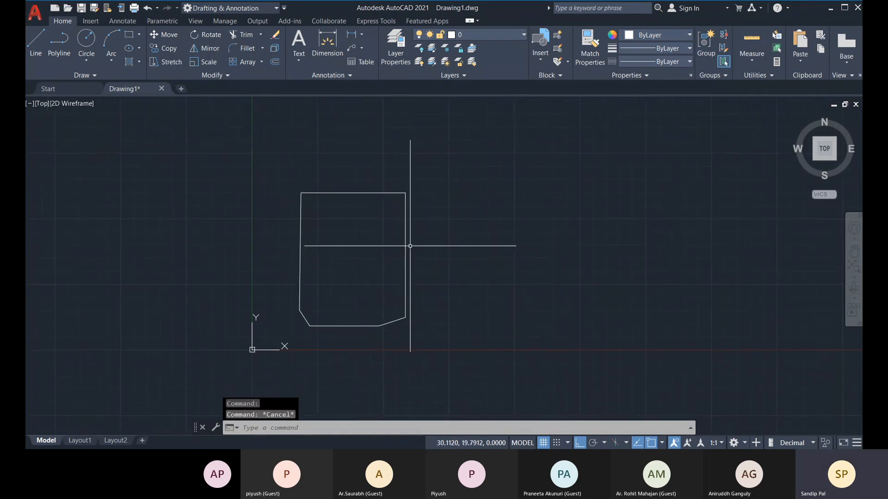
Select the outline's right edge with a crossing window and set its lineweight to 0.70 mm.
{"action": "left_click", "coordinate": [645, 50]}
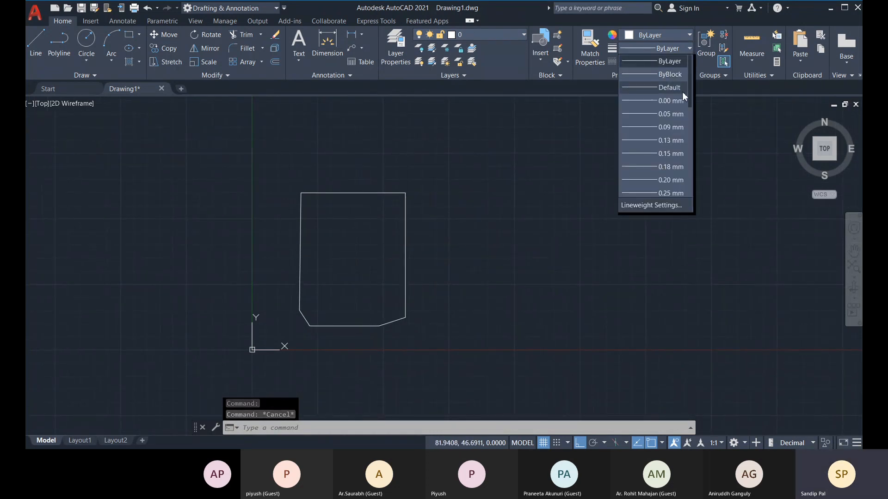
{"action": "scroll", "coordinate": [650, 171], "scroll_direction": "down", "scroll_amount": 2}
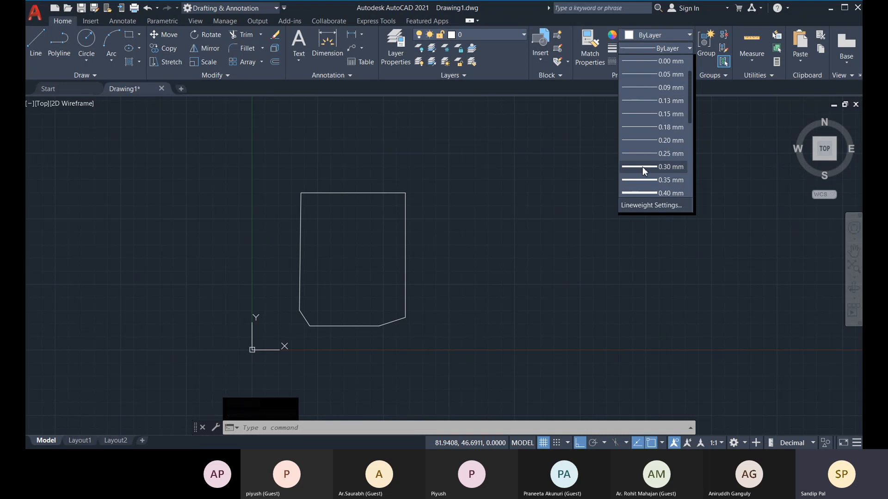
{"action": "left_click", "coordinate": [419, 257]}
{"action": "left_click", "coordinate": [416, 263]}
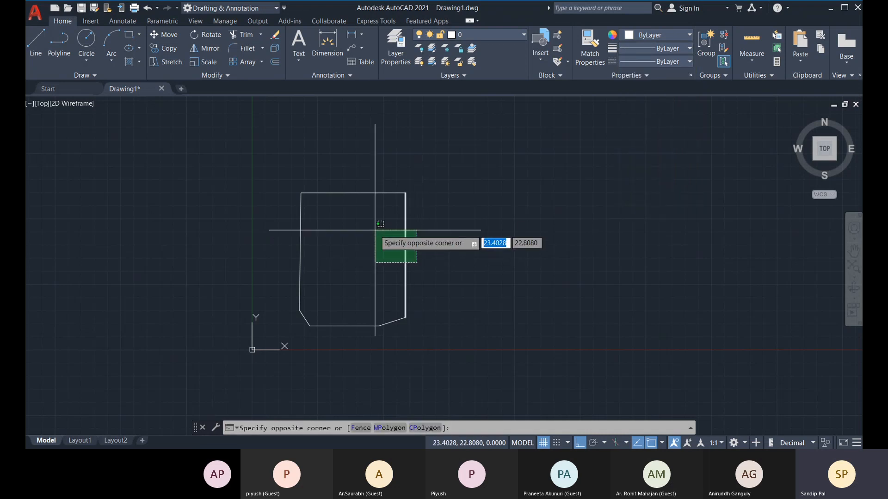
{"action": "left_click", "coordinate": [376, 230]}
{"action": "left_click", "coordinate": [674, 48]}
{"action": "scroll", "coordinate": [664, 178], "scroll_direction": "down", "scroll_amount": 3}
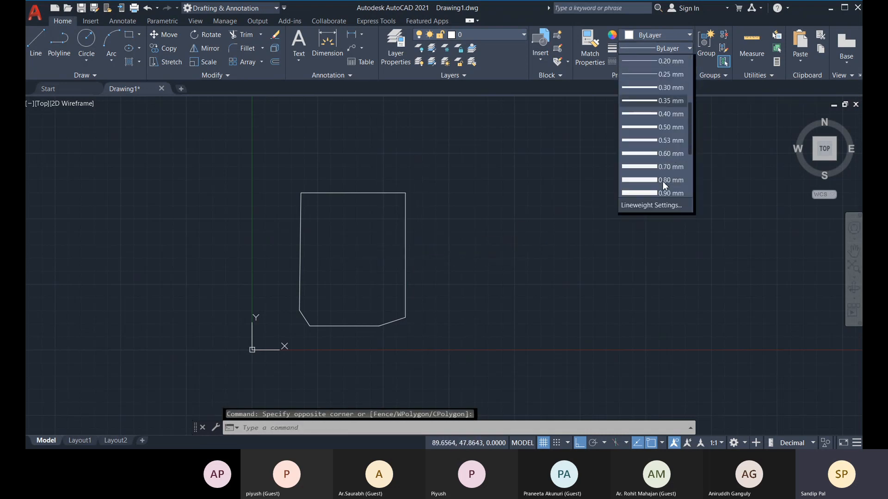
{"action": "left_click", "coordinate": [666, 171]}
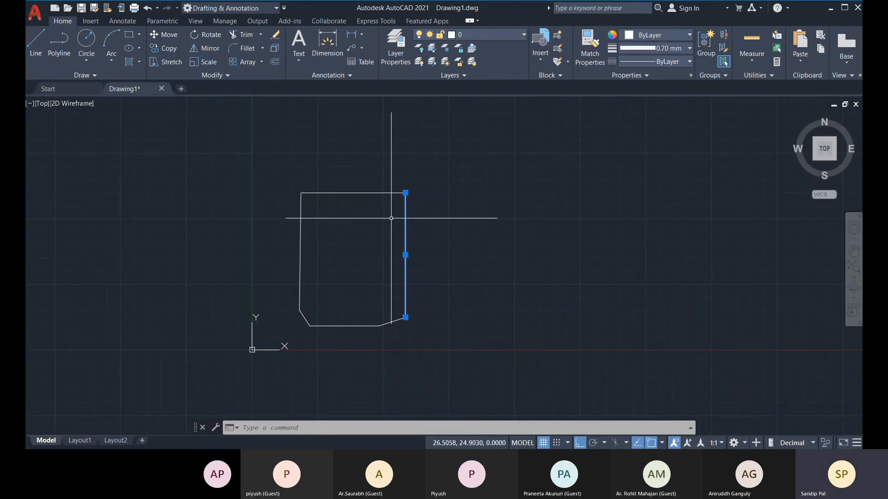
Add the LineWeight toggle to the status bar through its customization options.
{"action": "left_click", "coordinate": [772, 368]}
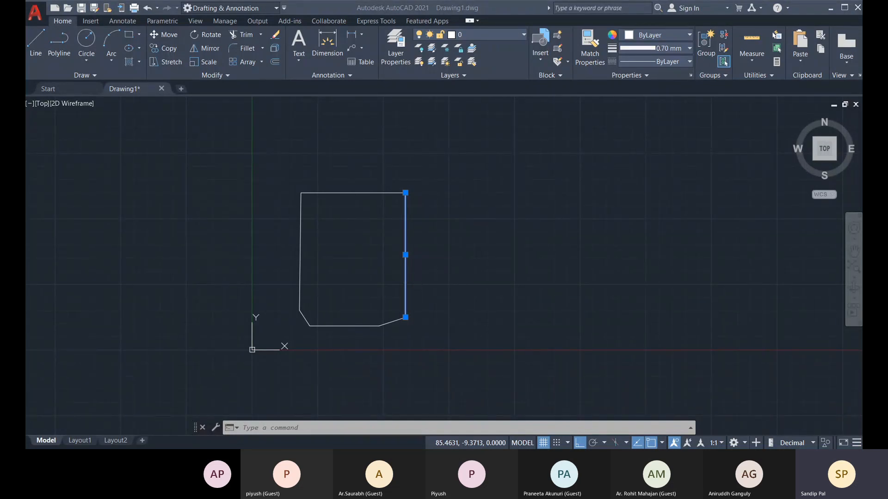
{"action": "left_click", "coordinate": [857, 444]}
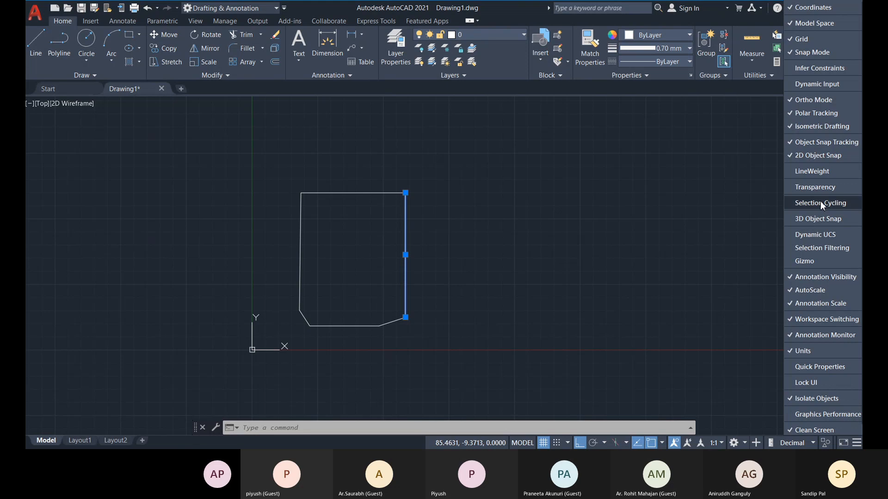
{"action": "left_click", "coordinate": [799, 172]}
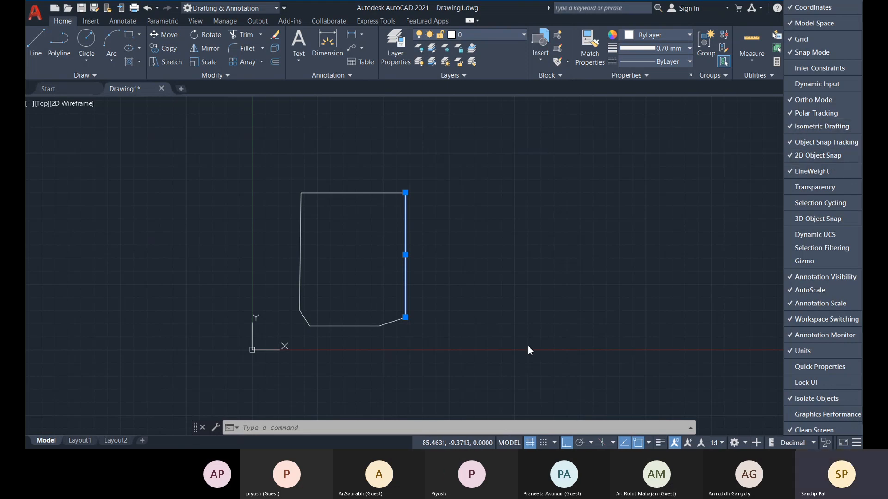
Switch the lineweight display on to view the right edge's thickness, switch it off and clear the selection.
{"action": "left_click", "coordinate": [660, 444]}
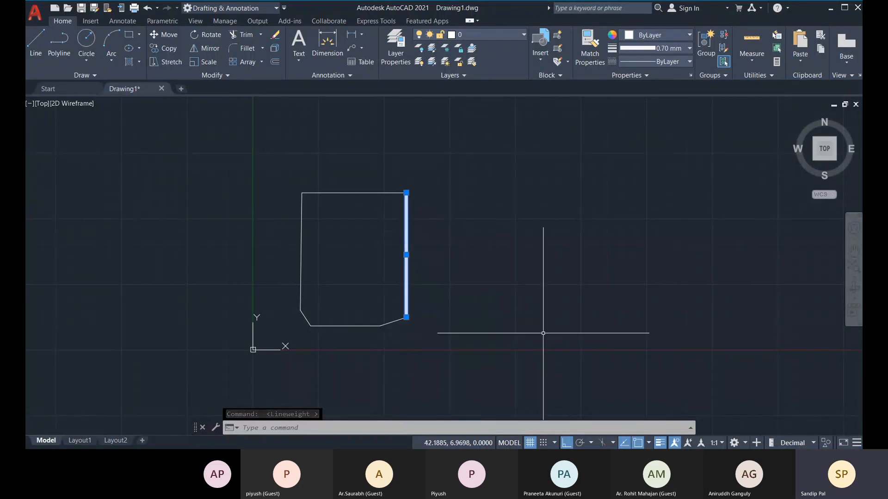
{"action": "left_click", "coordinate": [660, 443]}
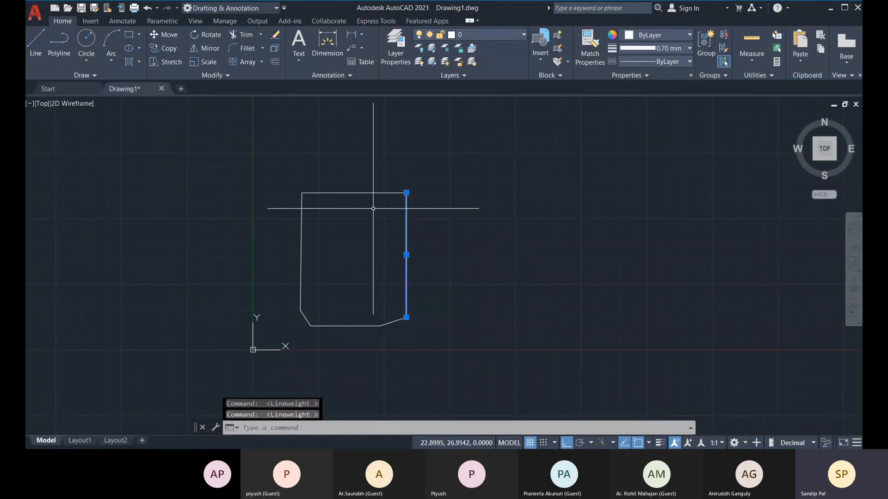
{"action": "key", "text": "Escape"}
{"action": "middle_click_drag", "start_coordinate": [420, 238], "coordinate": [434, 234]}
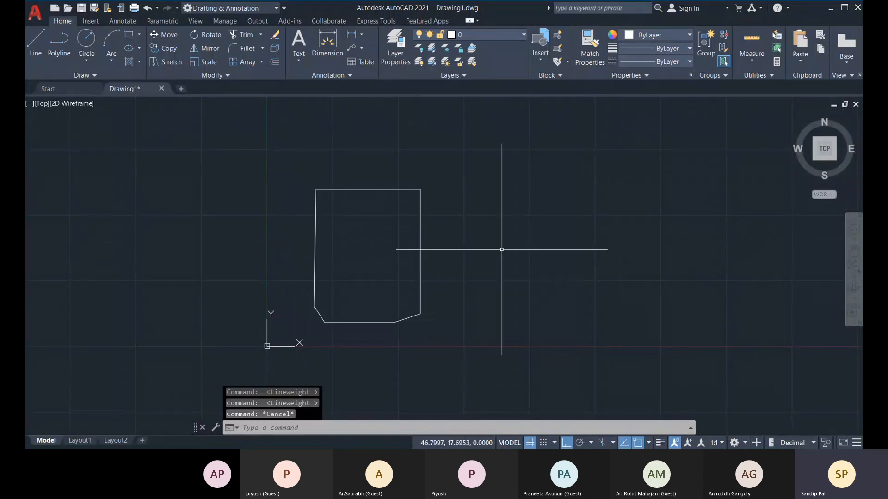
Select the outline's top edge and load the ACAD_ISO03W100 linetype from acad.lin into the Linetype Manager.
{"action": "left_click", "coordinate": [367, 204]}
{"action": "left_click", "coordinate": [344, 165]}
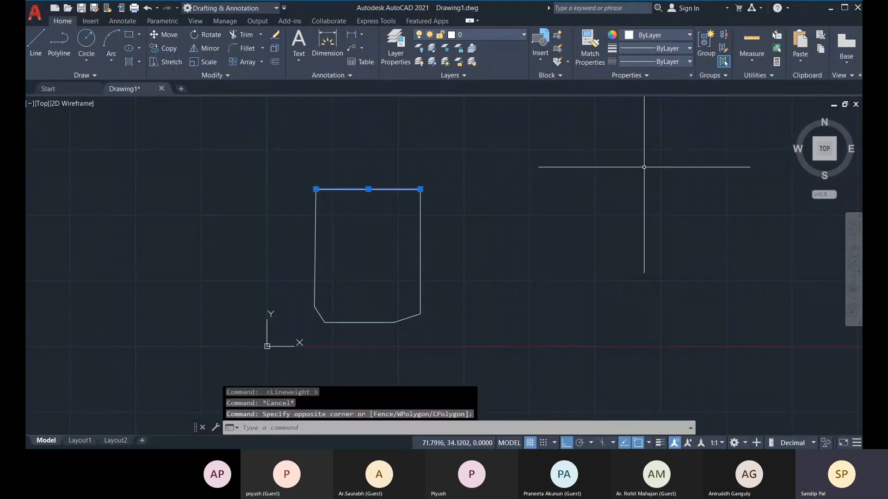
{"action": "left_click", "coordinate": [646, 63]}
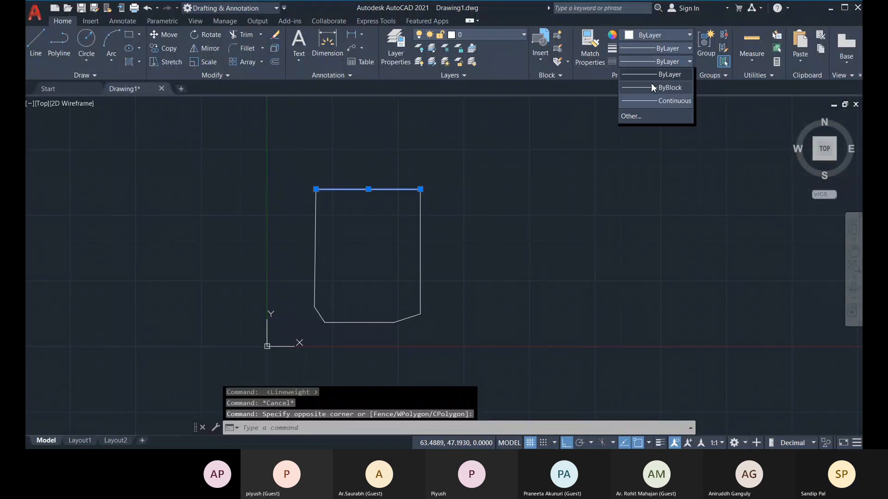
{"action": "left_click", "coordinate": [631, 116]}
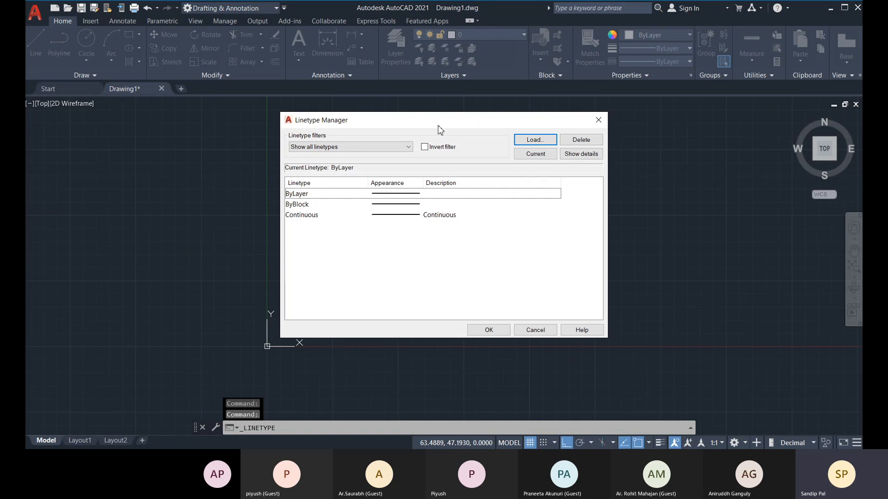
{"action": "left_click_drag", "start_coordinate": [437, 126], "coordinate": [596, 125]}
{"action": "left_click", "coordinate": [691, 139]}
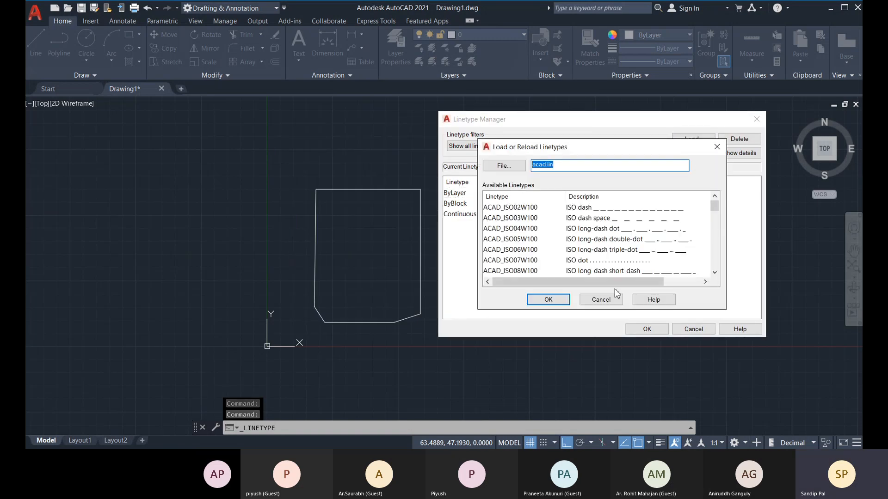
{"action": "left_click", "coordinate": [571, 219]}
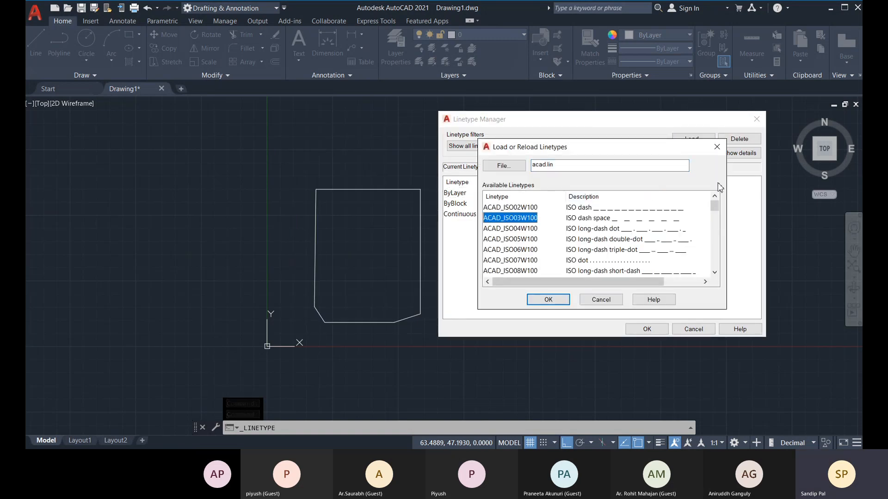
{"action": "left_click_drag", "start_coordinate": [642, 152], "coordinate": [454, 122]}
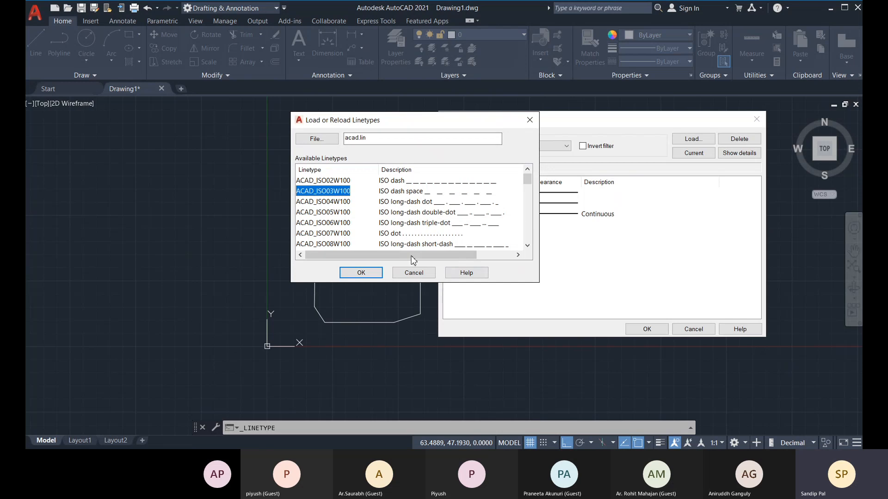
{"action": "left_click", "coordinate": [365, 274]}
Reload the ACAD_ISO03W100 linetype from acad.lin.
{"action": "left_click", "coordinate": [693, 139]}
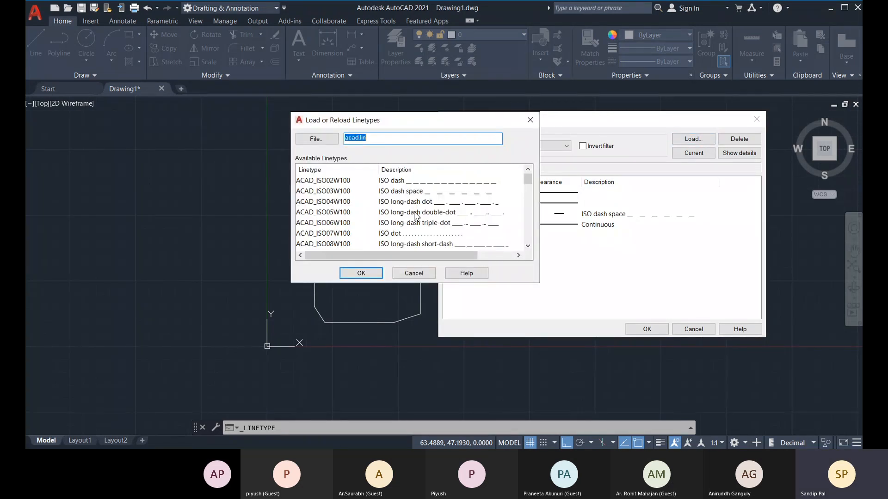
{"action": "left_click", "coordinate": [411, 194]}
{"action": "left_click", "coordinate": [359, 273]}
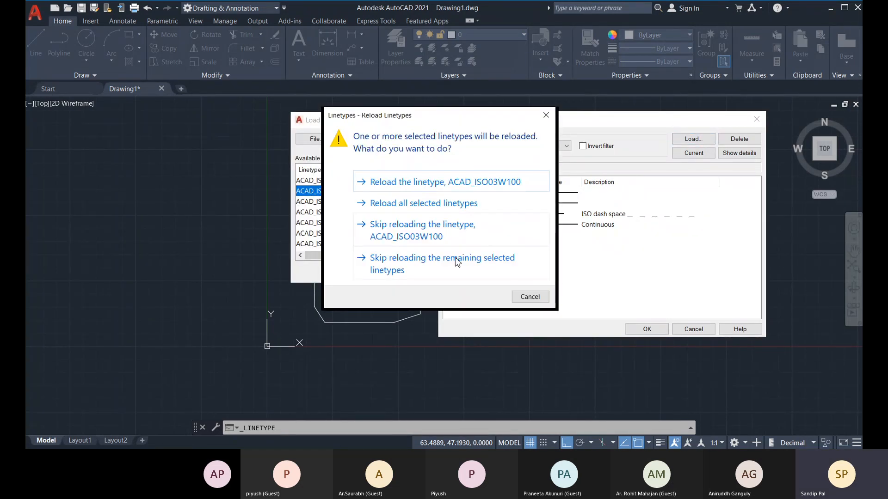
{"action": "left_click", "coordinate": [384, 182]}
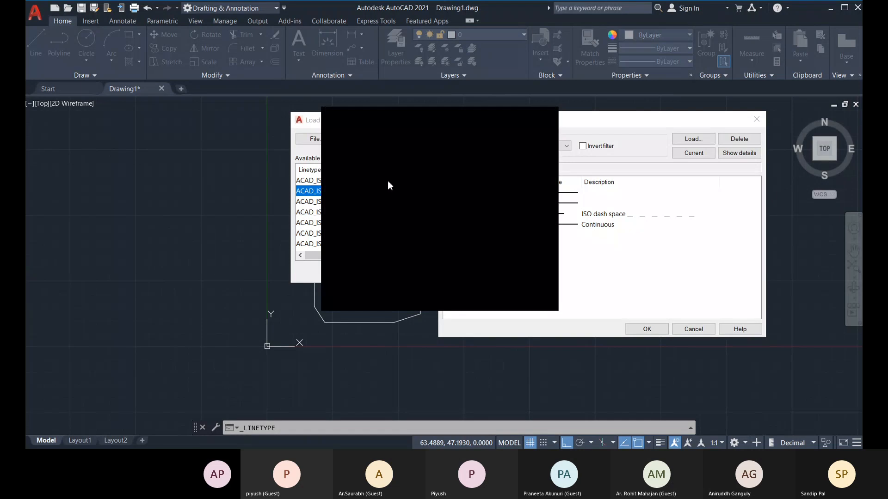
Load the ACAD_ISO06W100 linetype from acad.lin and close the Linetype Manager.
{"action": "left_click", "coordinate": [693, 139]}
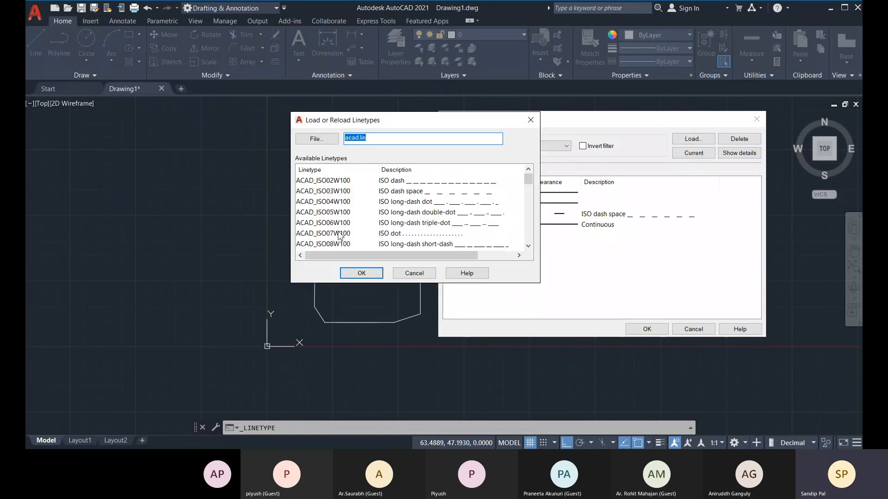
{"action": "left_click", "coordinate": [323, 223]}
{"action": "left_click", "coordinate": [362, 273]}
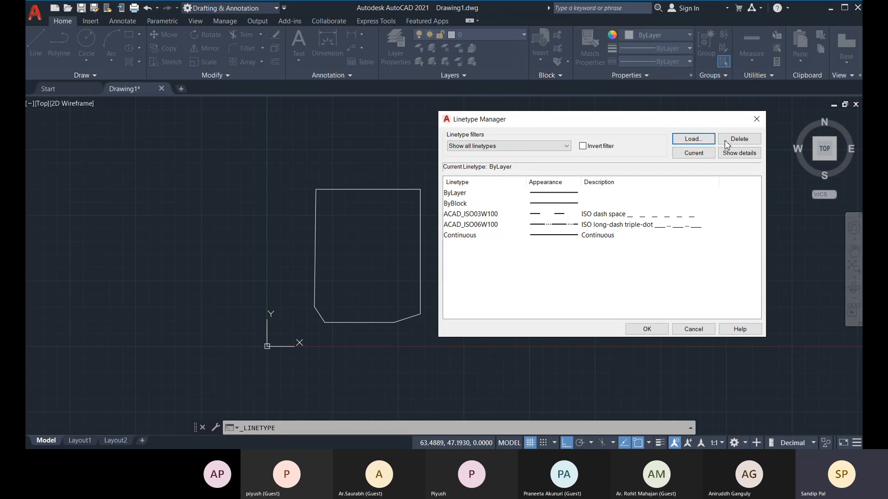
{"action": "left_click", "coordinate": [757, 120]}
Assign the ACAD_ISO06W100 linetype to the outline's right edge, inspect it and clear the selection.
{"action": "left_click", "coordinate": [390, 192]}
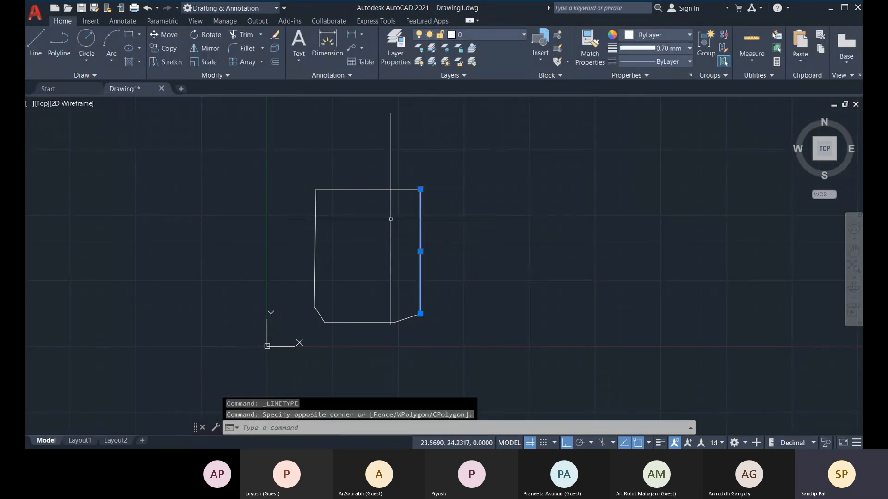
{"action": "left_click", "coordinate": [680, 64]}
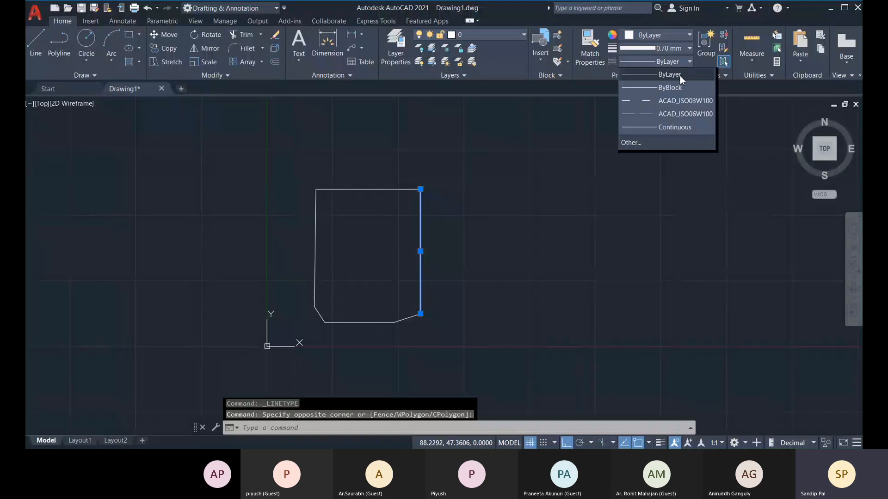
{"action": "left_click", "coordinate": [660, 114]}
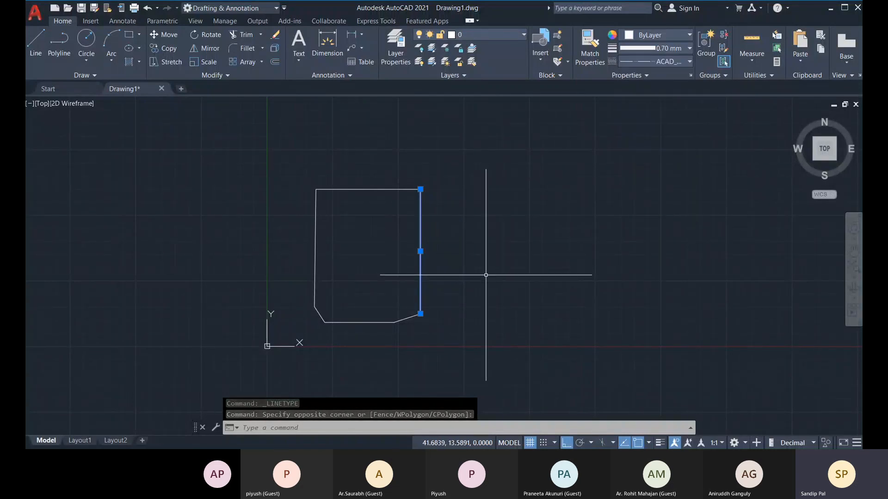
{"action": "scroll", "coordinate": [448, 246], "scroll_direction": "up", "scroll_amount": 4}
{"action": "middle_click_drag", "start_coordinate": [448, 246], "coordinate": [391, 201]}
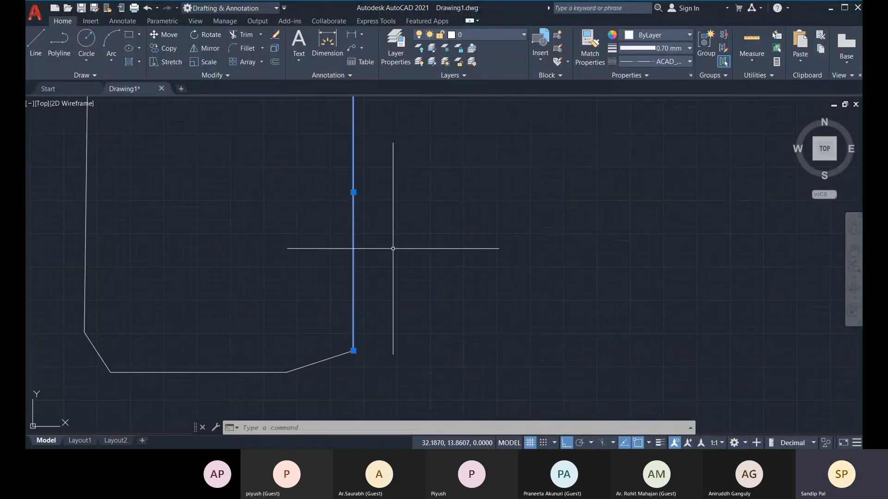
{"action": "key", "text": "Escape"}
{"action": "middle_click_drag", "start_coordinate": [393, 250], "coordinate": [370, 252]}
{"action": "scroll", "coordinate": [341, 199], "scroll_direction": "down", "scroll_amount": 4}
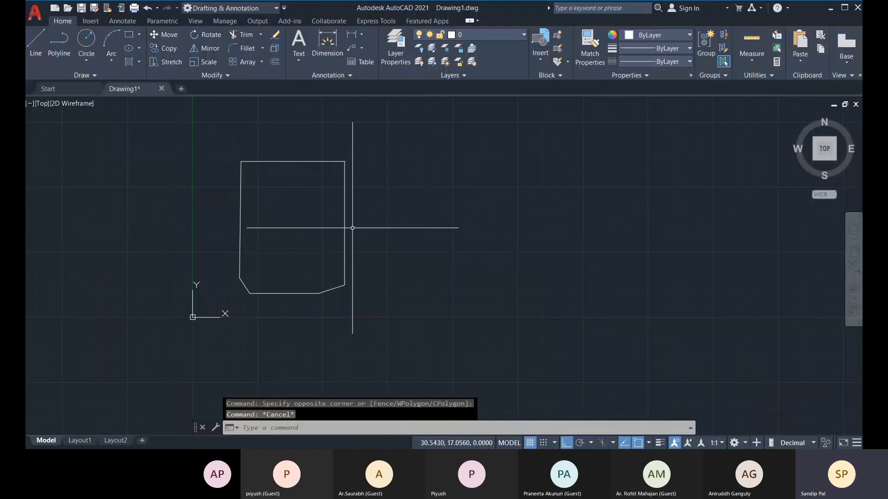
{"action": "left_click", "coordinate": [344, 191]}
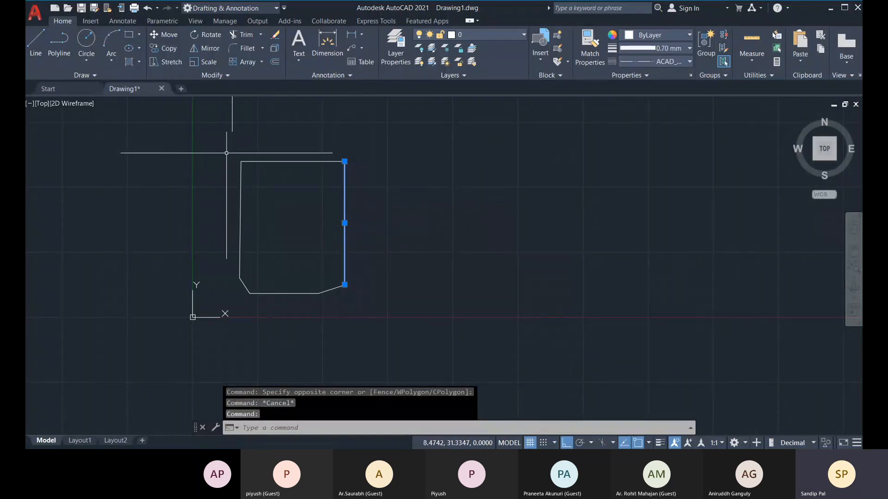
{"action": "key", "text": "Escape"}
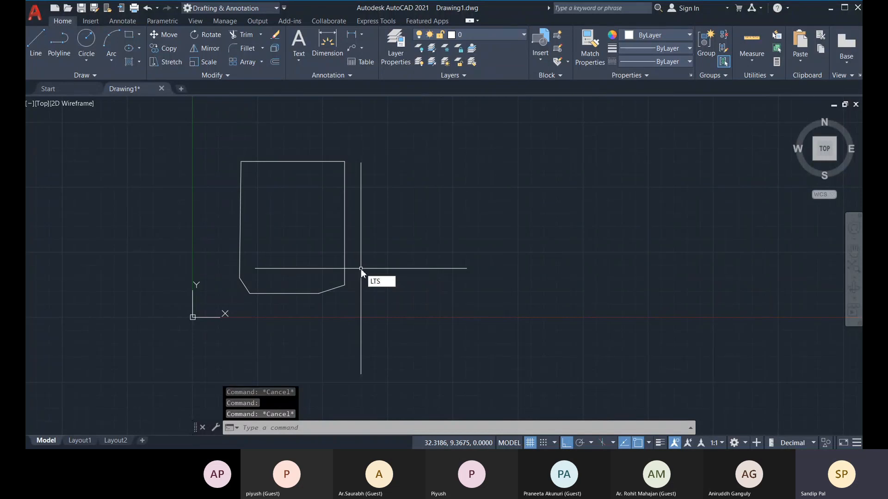
Set the global linetype scale factor to 10 with LTSCALE and inspect the right edge.
{"action": "key", "text": "Return"}
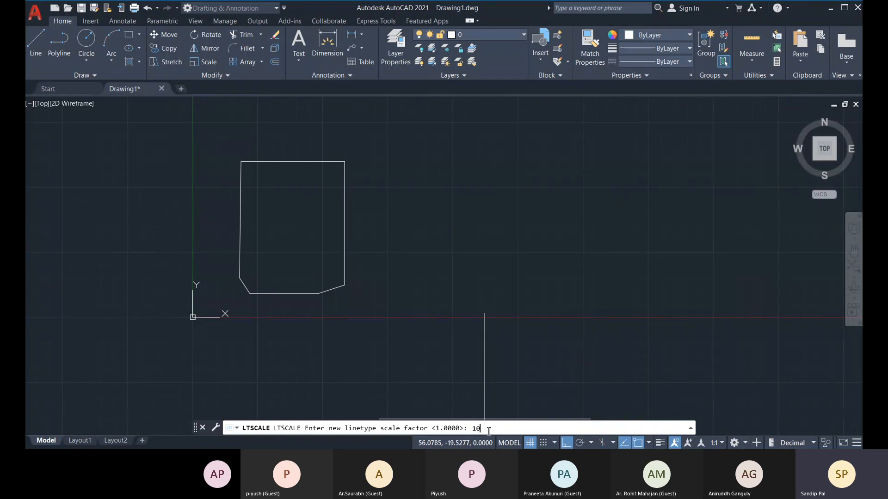
{"action": "key", "text": "Return"}
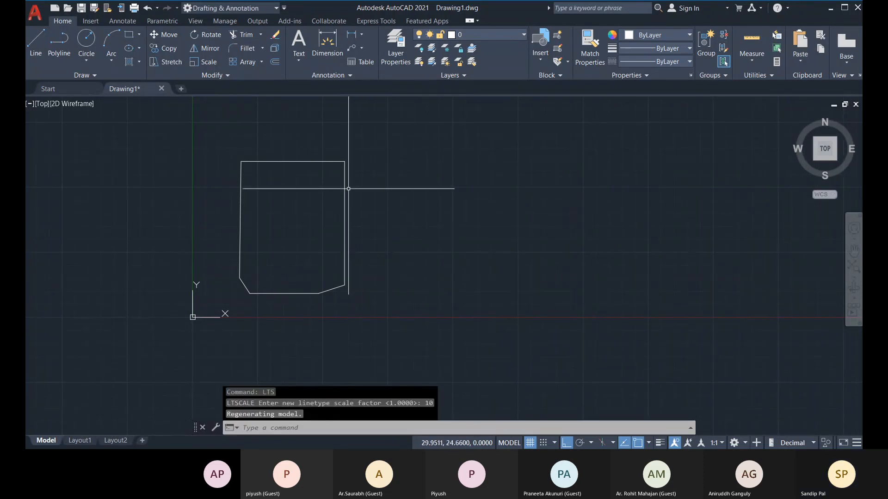
{"action": "scroll", "coordinate": [340, 188], "scroll_direction": "up", "scroll_amount": 6}
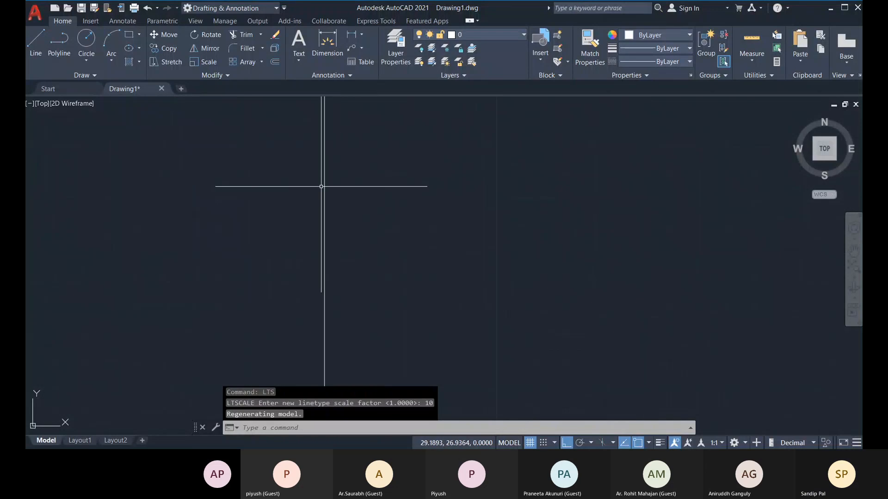
{"action": "scroll", "coordinate": [328, 192], "scroll_direction": "down", "scroll_amount": 6}
Set the global linetype scale factor to 0.3 with LTSCALE.
{"action": "left_click", "coordinate": [344, 428]}
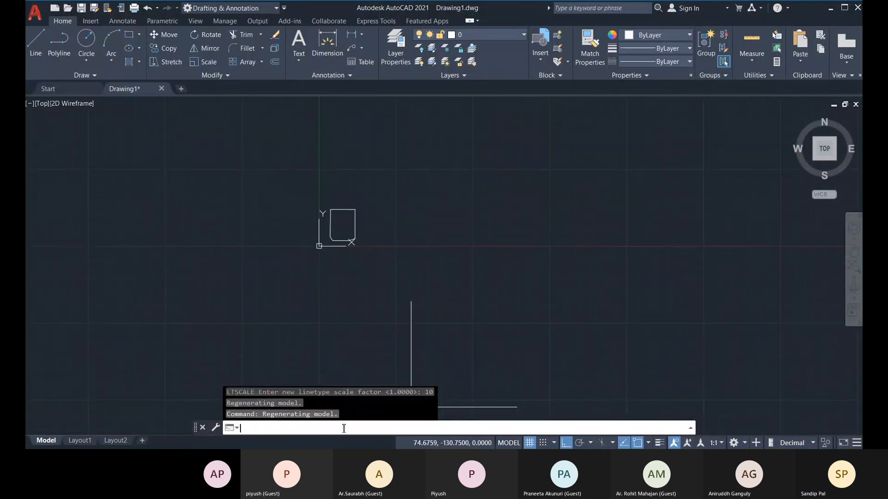
{"action": "type", "text": "lts"}
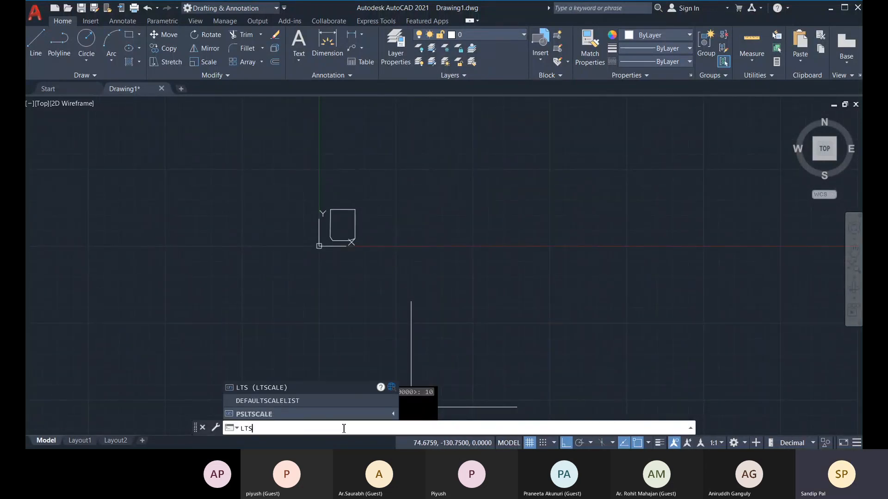
{"action": "key", "text": "Return"}
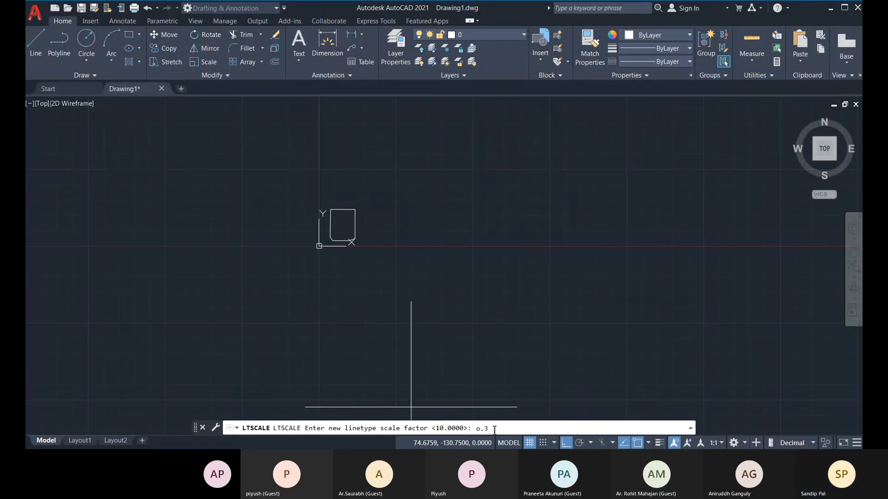
{"action": "key", "text": "Return"}
{"action": "scroll", "coordinate": [344, 215], "scroll_direction": "up", "scroll_amount": 10}
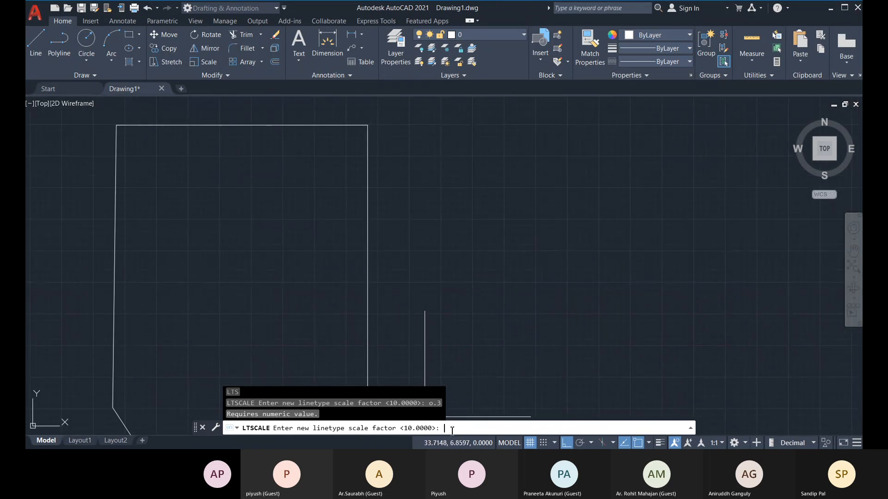
{"action": "type", "text": "0.3"}
{"action": "key", "text": "Return"}
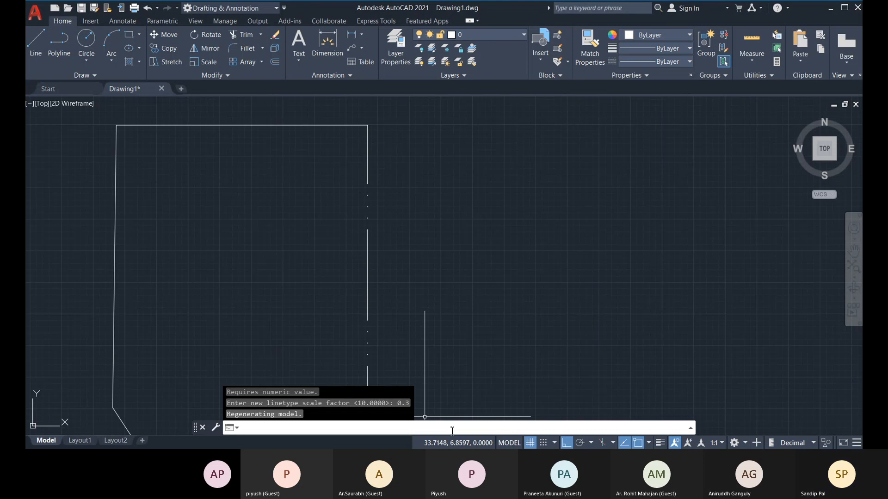
{"action": "scroll", "coordinate": [413, 234], "scroll_direction": "down", "scroll_amount": 2}
{"action": "middle_click_drag", "start_coordinate": [416, 245], "coordinate": [404, 239]}
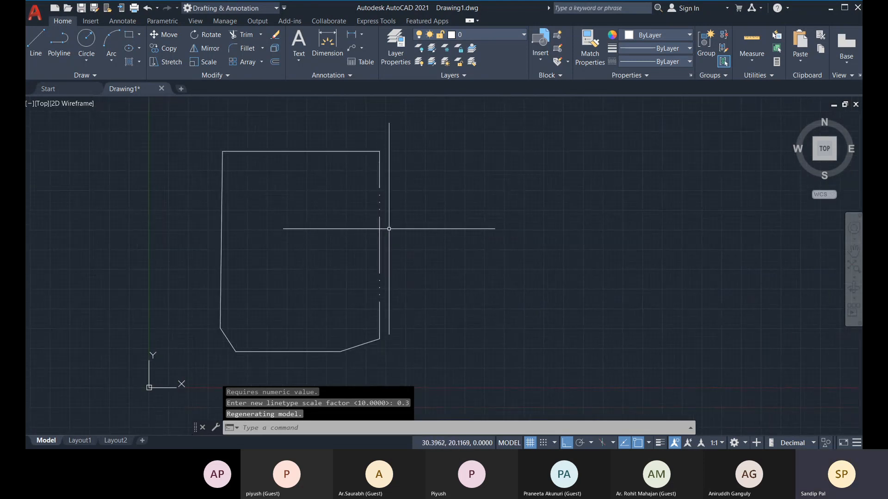
Repeat LTSCALE with a factor of 0.1 and examine the right edge's dash pattern.
{"action": "key", "text": "Return"}
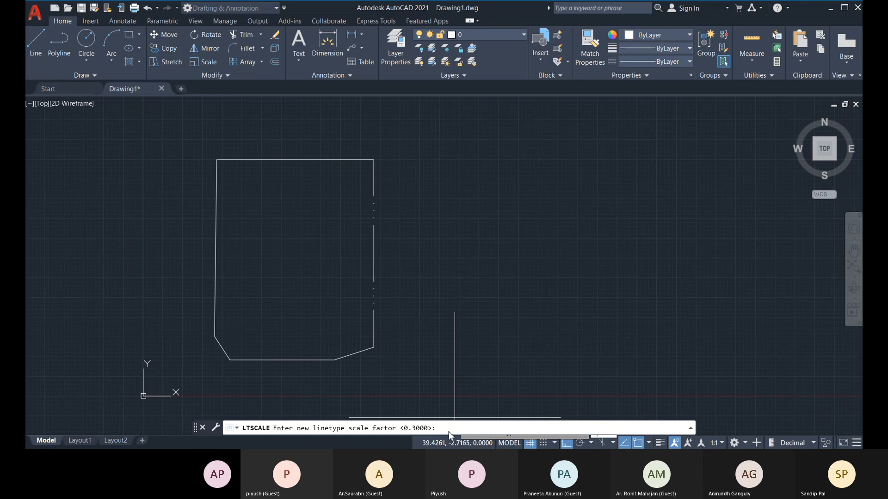
{"action": "type", "text": "0.1"}
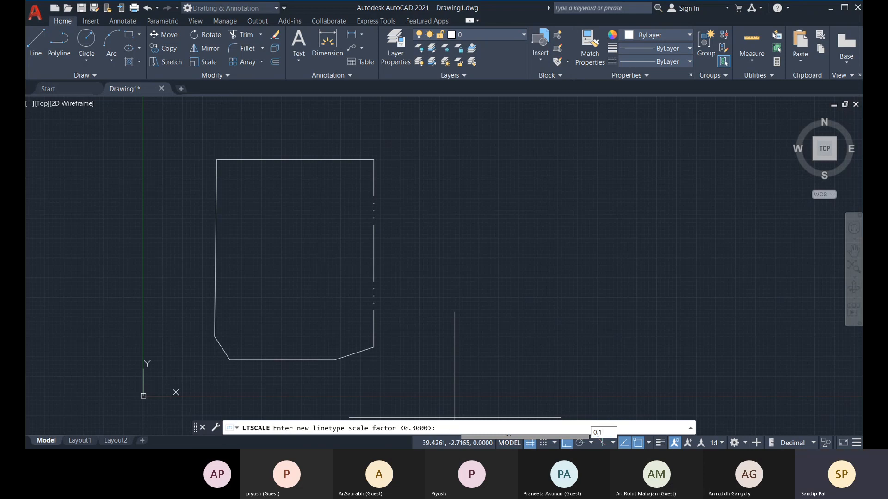
{"action": "key", "text": "Return"}
{"action": "scroll", "coordinate": [392, 237], "scroll_direction": "up", "scroll_amount": 2}
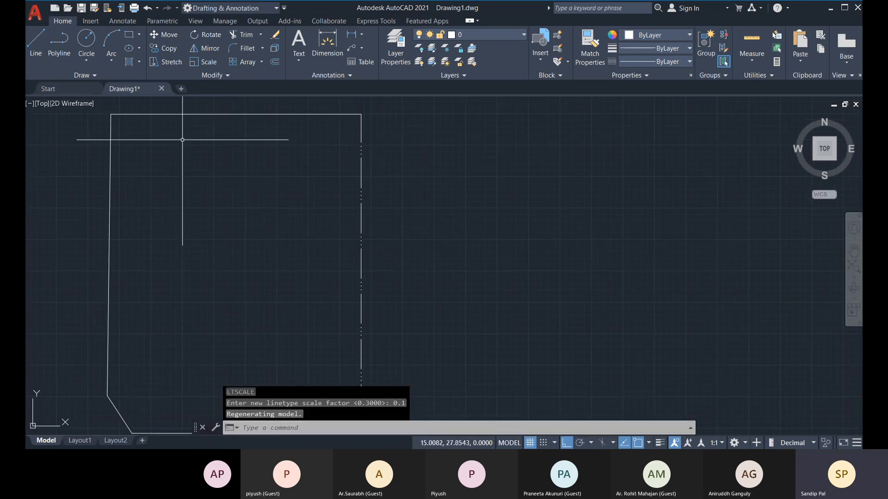
{"action": "scroll", "coordinate": [367, 243], "scroll_direction": "down", "scroll_amount": 2}
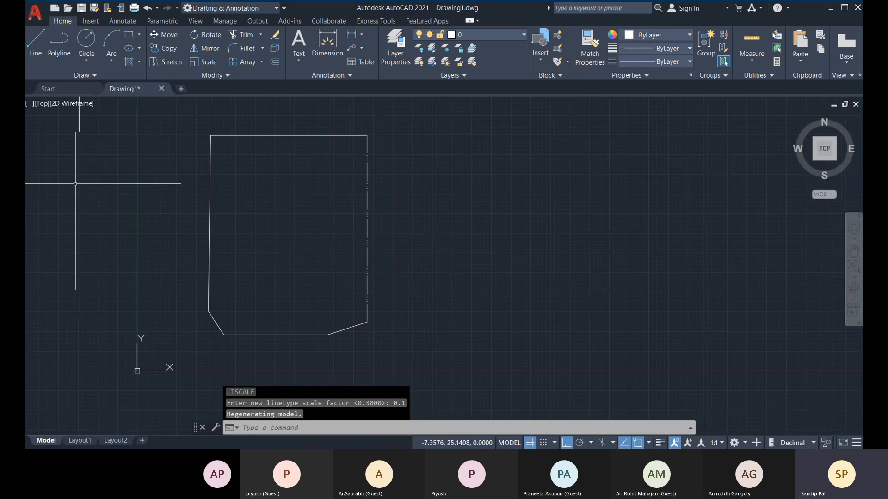
{"action": "scroll", "coordinate": [384, 242], "scroll_direction": "up", "scroll_amount": 2}
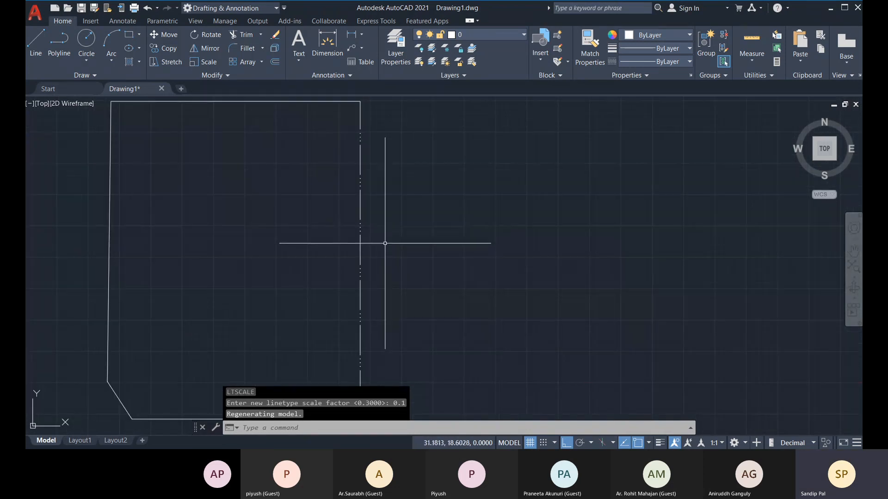
{"action": "middle_click_drag", "start_coordinate": [384, 243], "coordinate": [410, 260]}
{"action": "scroll", "coordinate": [352, 282], "scroll_direction": "down", "scroll_amount": 2}
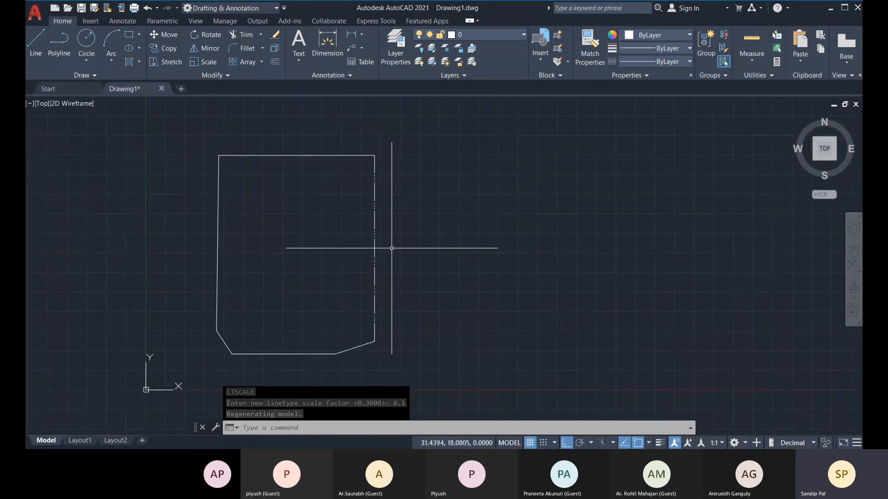
Assign the ACAD_ISO03W100 linetype to the outline's top and left edges.
{"action": "left_click", "coordinate": [287, 199]}
{"action": "left_click", "coordinate": [194, 152]}
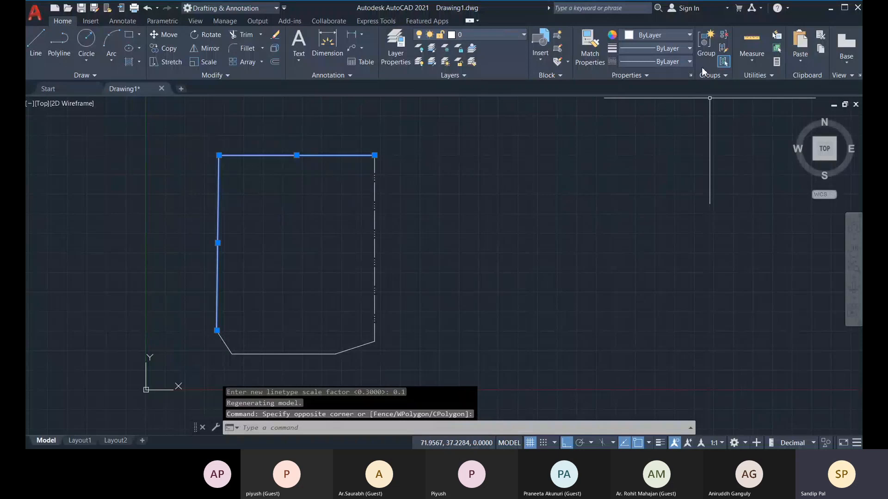
{"action": "left_click", "coordinate": [661, 65]}
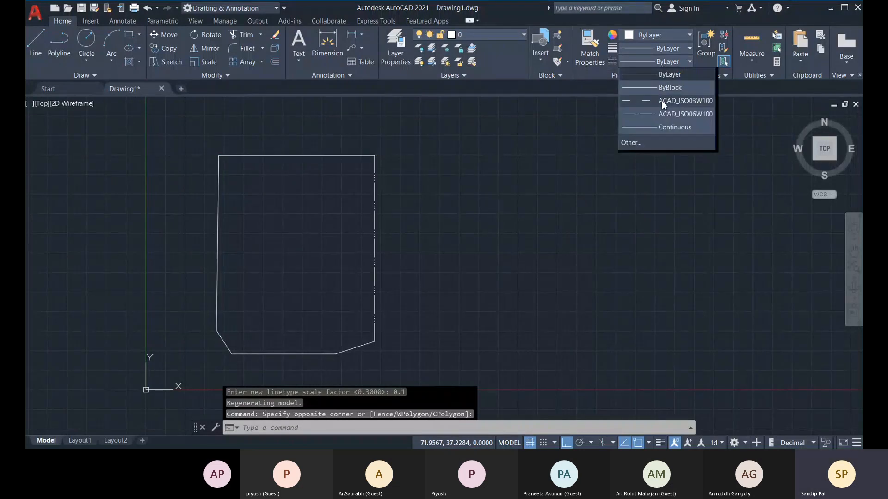
{"action": "left_click", "coordinate": [662, 100]}
{"action": "middle_click_drag", "start_coordinate": [446, 371], "coordinate": [467, 351]}
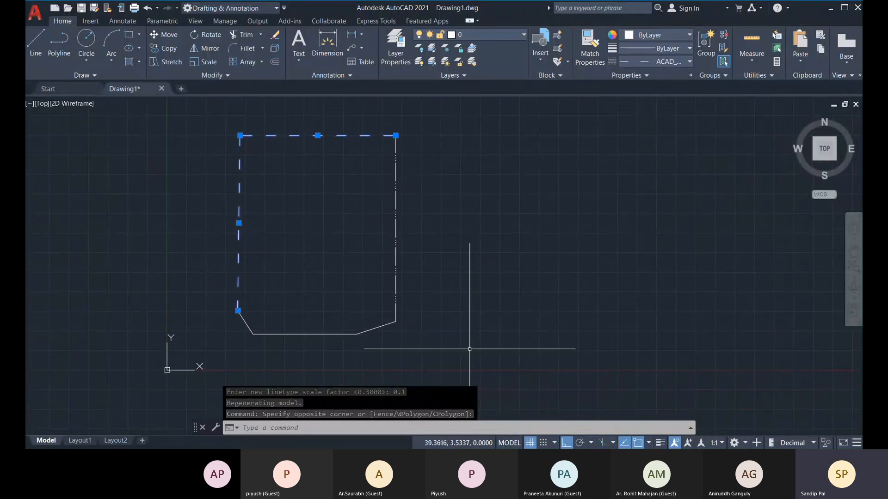
Add the bottom edge and both slanted corner edges to the selection, assign ACAD_ISO03W100 to all selected edges and clear the selection.
{"action": "left_click", "coordinate": [380, 371]}
{"action": "left_click", "coordinate": [255, 325]}
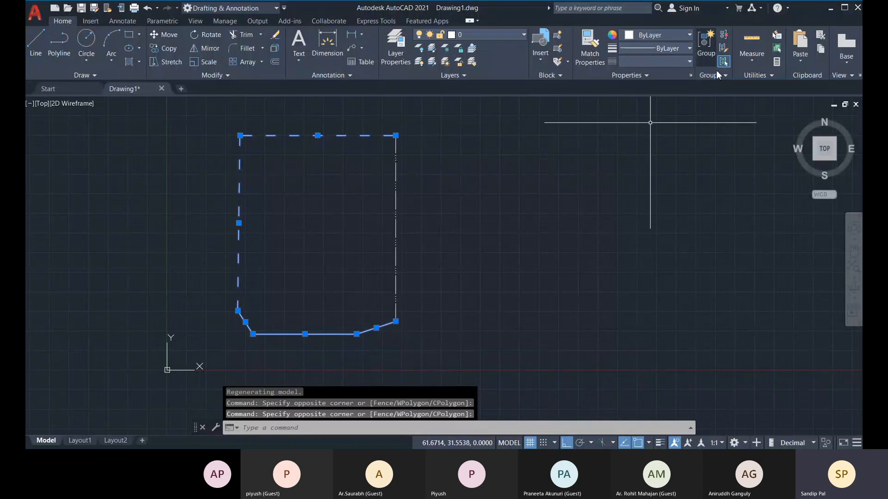
{"action": "left_click", "coordinate": [682, 64]}
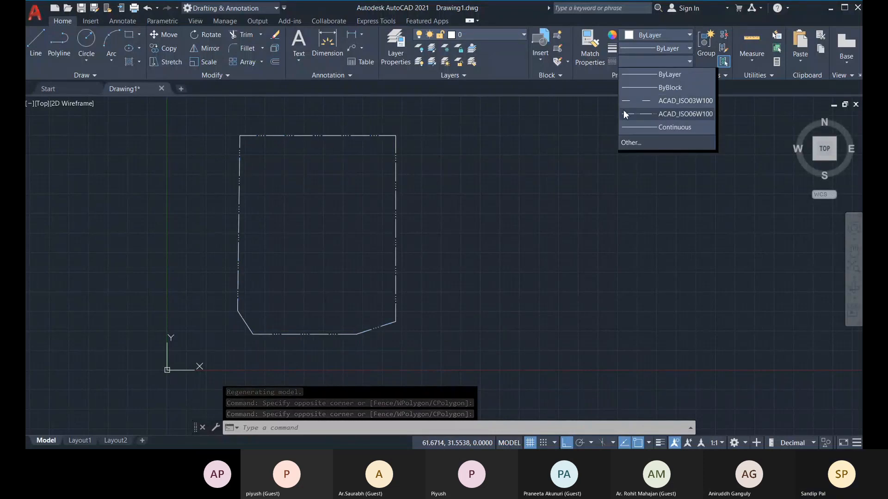
{"action": "left_click", "coordinate": [649, 101]}
{"action": "key", "text": "Escape"}
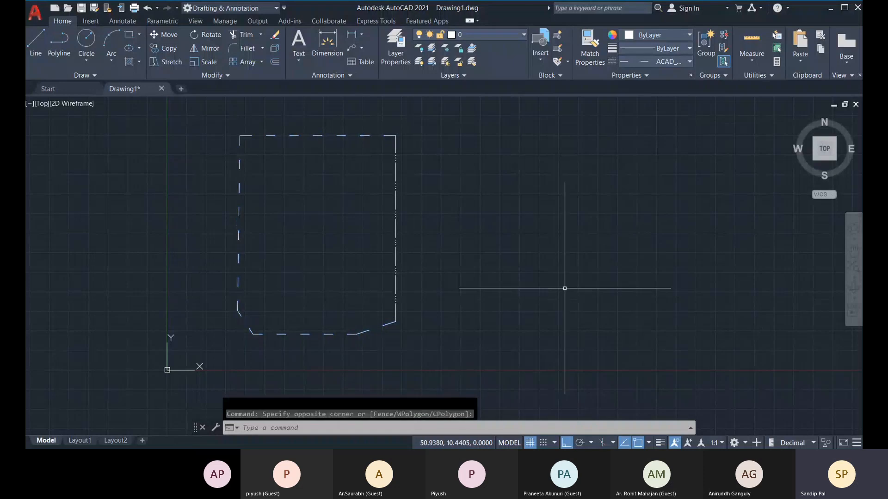
{"action": "middle_click_drag", "start_coordinate": [403, 349], "coordinate": [417, 344]}
{"action": "middle_click_drag", "start_coordinate": [387, 265], "coordinate": [399, 269]}
{"action": "left_click", "coordinate": [303, 193]}
{"action": "left_click", "coordinate": [245, 109]}
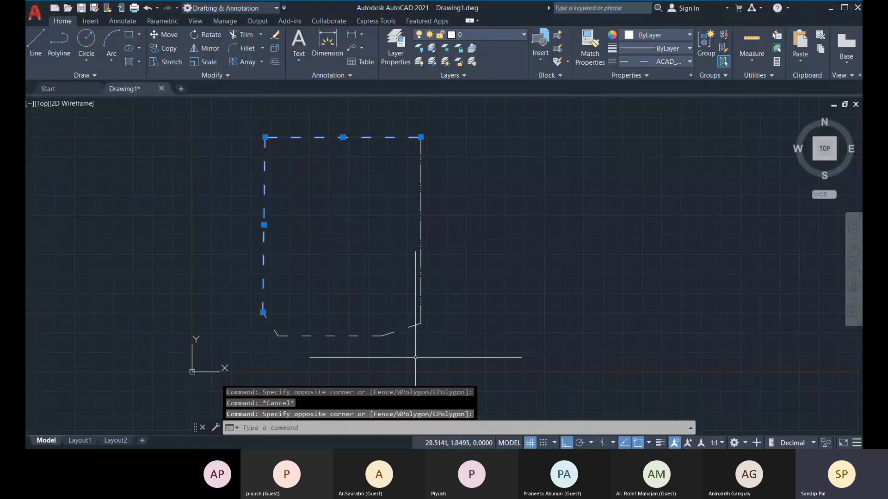
{"action": "left_click", "coordinate": [386, 358]}
{"action": "left_click", "coordinate": [297, 318]}
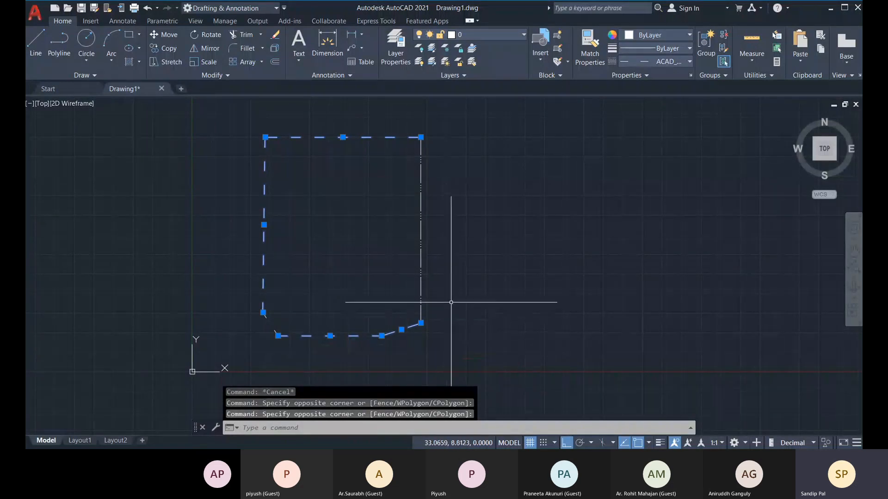
{"action": "left_click", "coordinate": [445, 298]}
{"action": "left_click", "coordinate": [396, 235]}
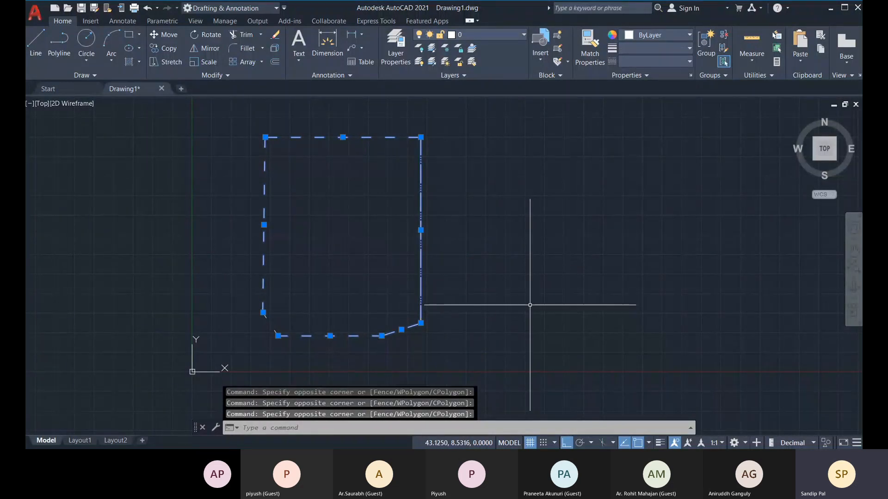
{"action": "key", "text": "Escape"}
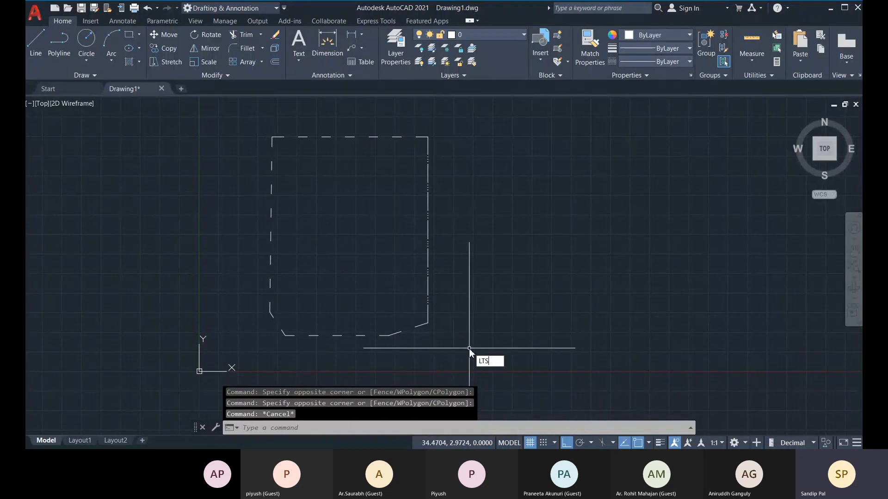
Set the global linetype scale factor to 0.2 with LTSCALE.
{"action": "key", "text": "Return"}
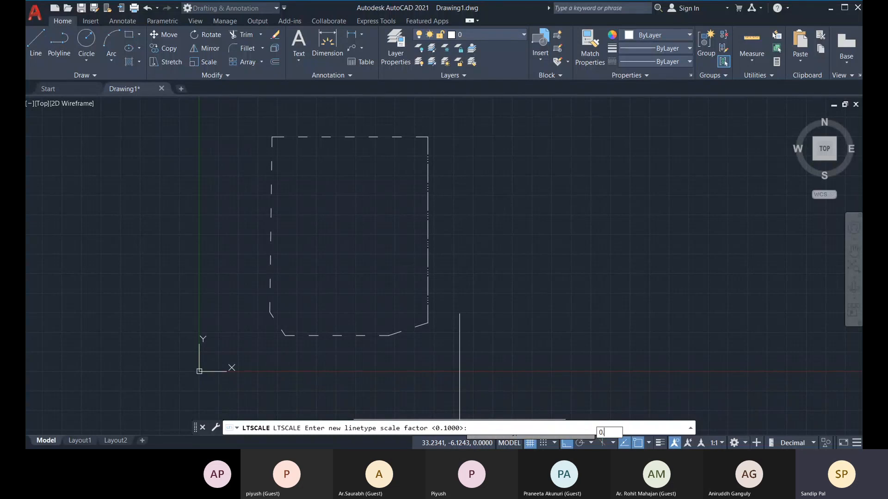
{"action": "key", "text": "Return"}
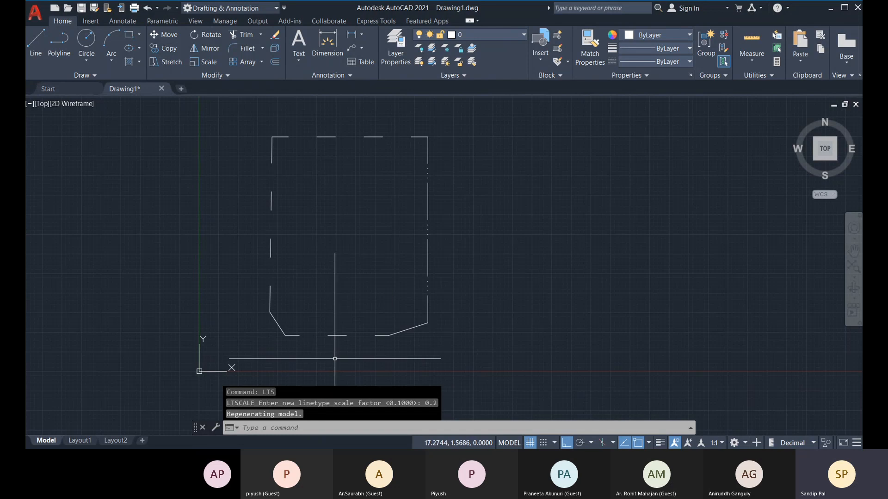
Set the object linetype scale of all outline edges except the right one to 0.5 in their properties and clear the selection.
{"action": "left_click", "coordinate": [402, 347]}
{"action": "left_click", "coordinate": [257, 310]}
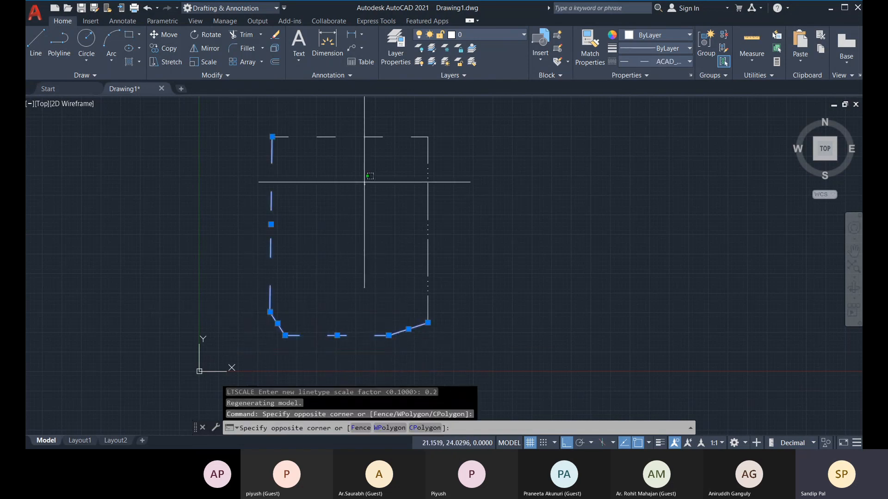
{"action": "key", "text": "ctrl+1"}
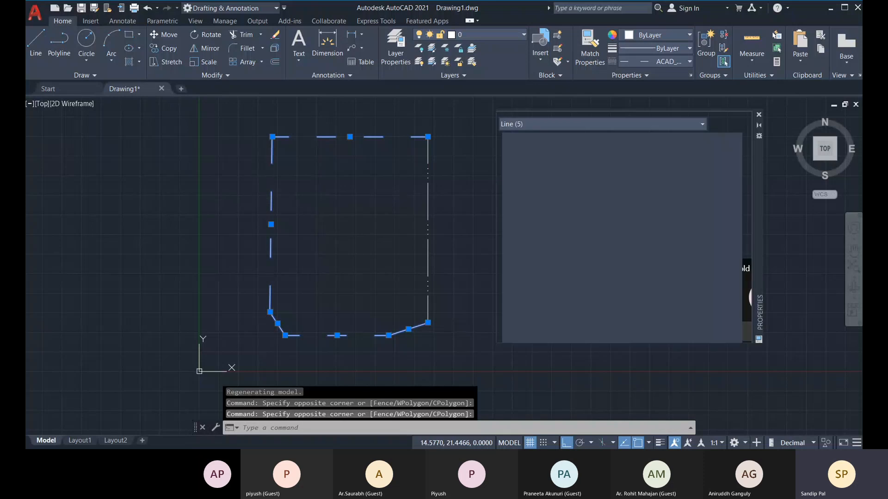
{"action": "mouse_move", "coordinate": [759, 173]}
{"action": "left_mouse_down"}
{"action": "mouse_move", "coordinate": [310, 165]}
{"action": "mouse_move", "coordinate": [284, 179]}
{"action": "left_mouse_up"}
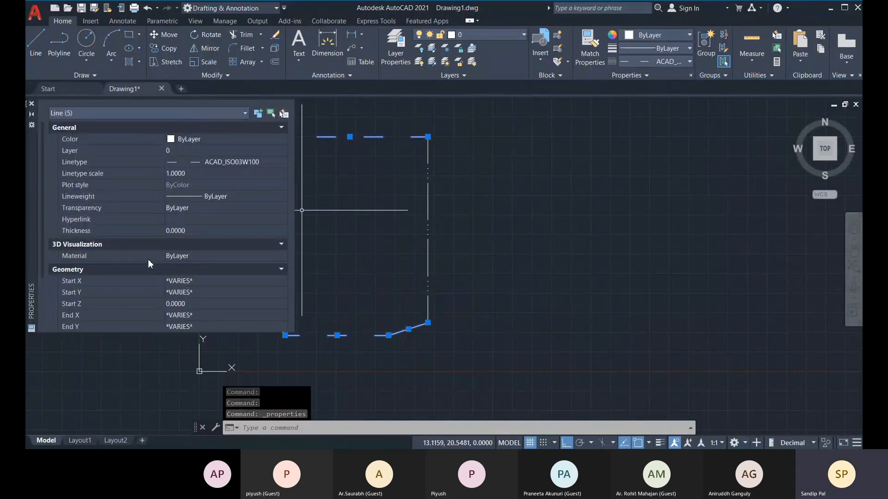
{"action": "middle_click_drag", "start_coordinate": [388, 182], "coordinate": [474, 188]}
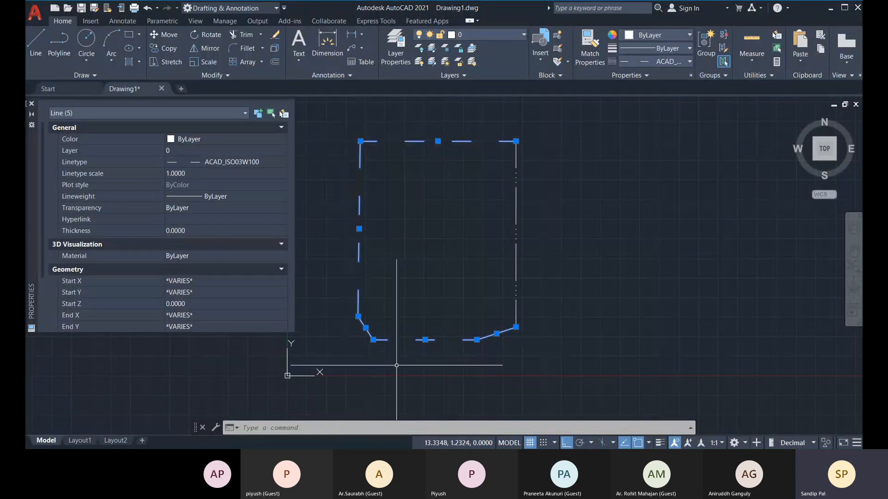
{"action": "left_click", "coordinate": [193, 174]}
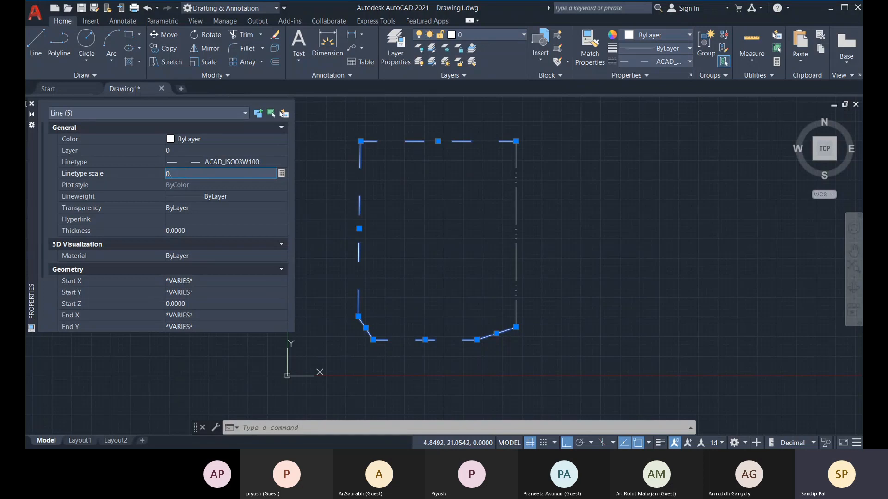
{"action": "key", "text": "Return"}
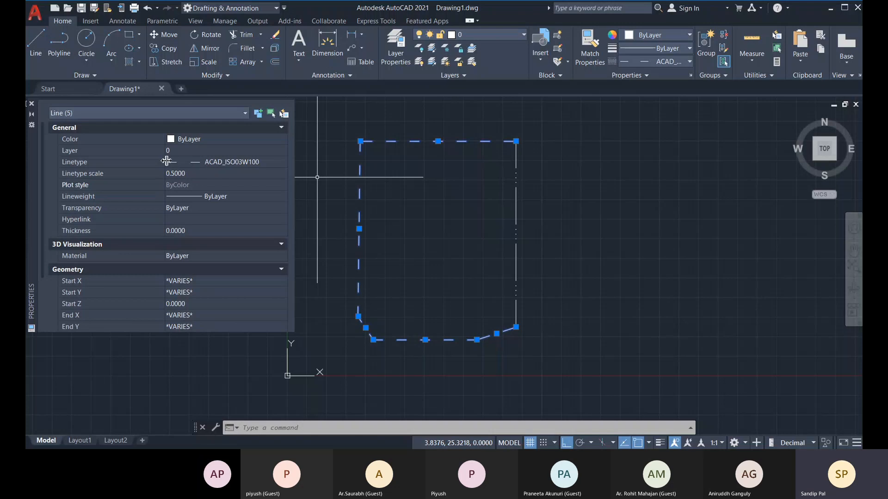
{"action": "left_click", "coordinate": [31, 104]}
{"action": "key", "text": "Escape"}
{"action": "middle_click_drag", "start_coordinate": [436, 327], "coordinate": [387, 320]}
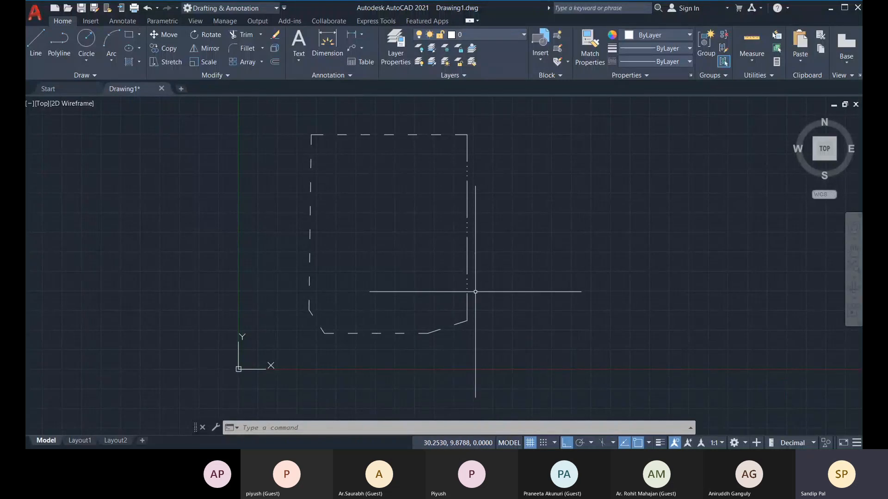
{"action": "middle_click_drag", "start_coordinate": [398, 252], "coordinate": [394, 256]}
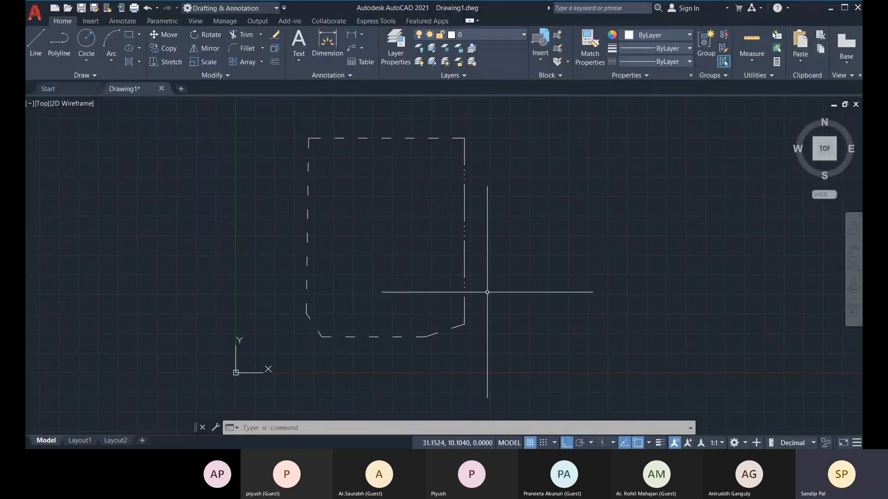
Select the whole outline, set its lineweight and linetype to ByLayer, and clear the selection.
{"action": "left_click", "coordinate": [522, 283]}
{"action": "left_click", "coordinate": [529, 344]}
{"action": "left_click", "coordinate": [527, 363]}
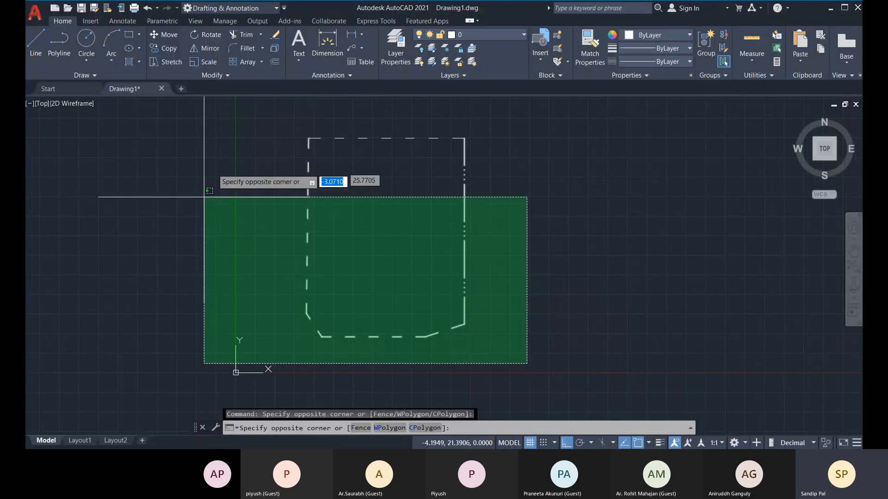
{"action": "left_click", "coordinate": [239, 129]}
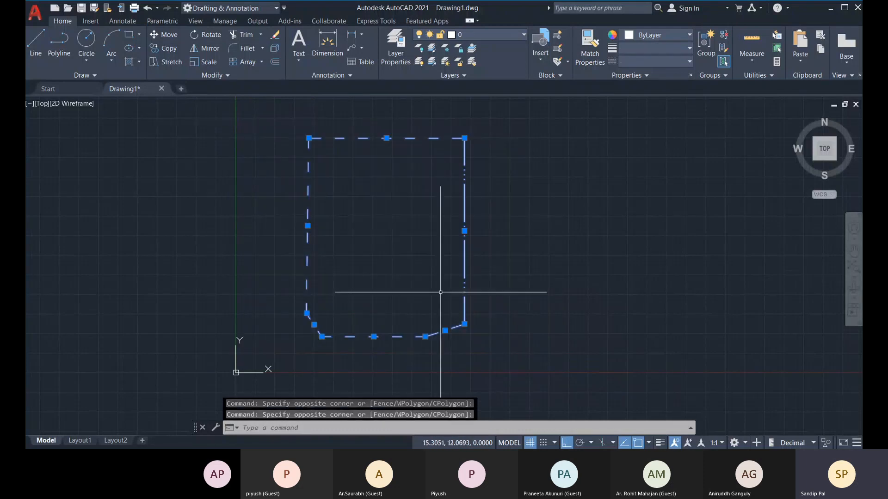
{"action": "left_click", "coordinate": [666, 49]}
{"action": "scroll", "coordinate": [664, 49], "scroll_direction": "down", "scroll_amount": 3}
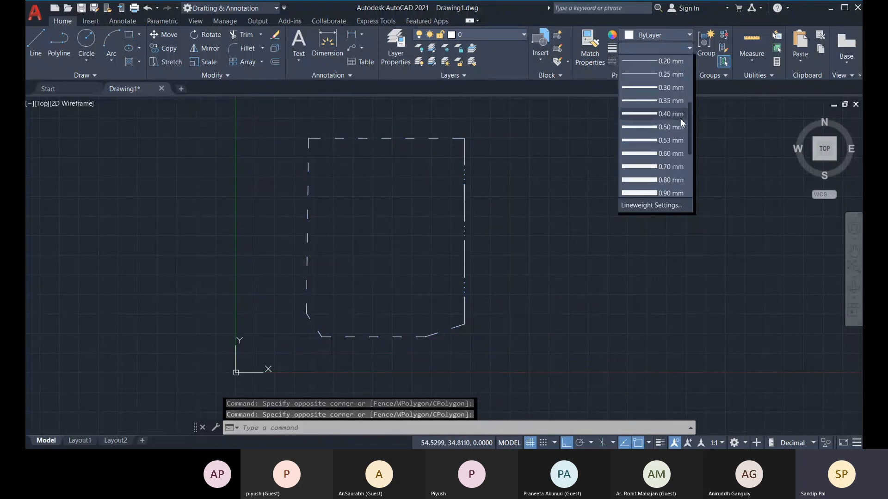
{"action": "left_click_drag", "start_coordinate": [689, 122], "coordinate": [691, 57]}
{"action": "left_click", "coordinate": [675, 60]}
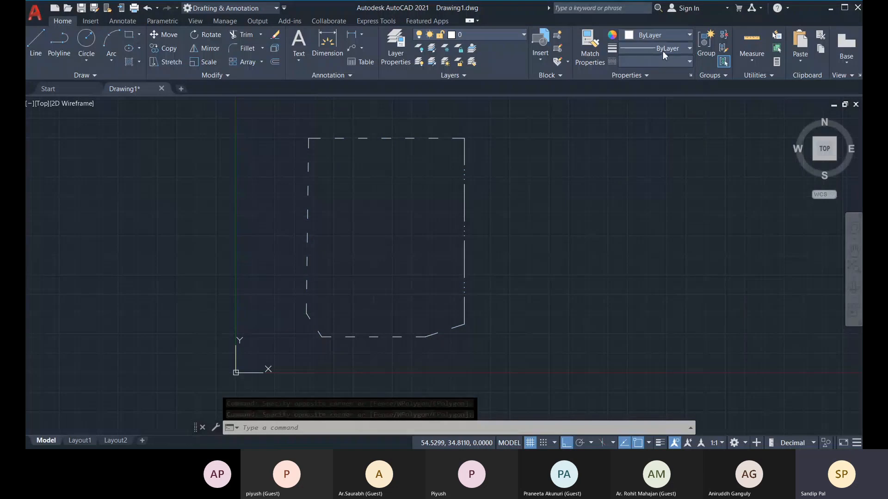
{"action": "left_click", "coordinate": [666, 60]}
{"action": "left_click", "coordinate": [662, 73]}
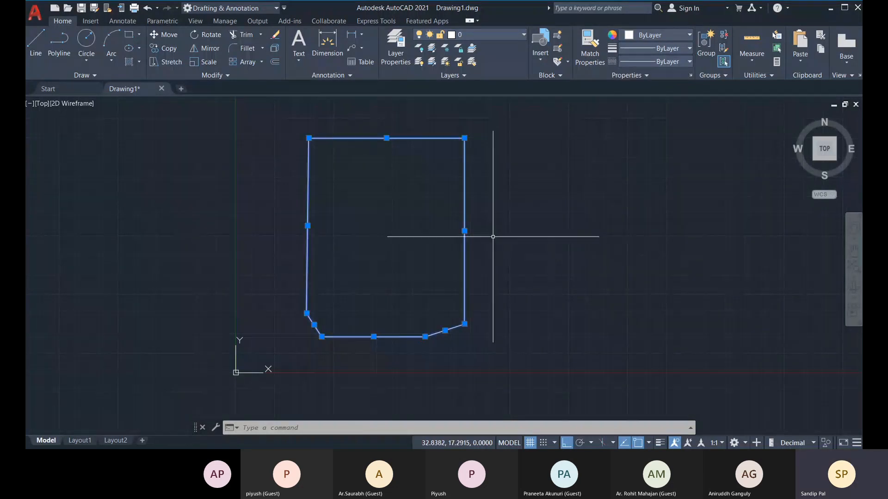
{"action": "key", "text": "Escape"}
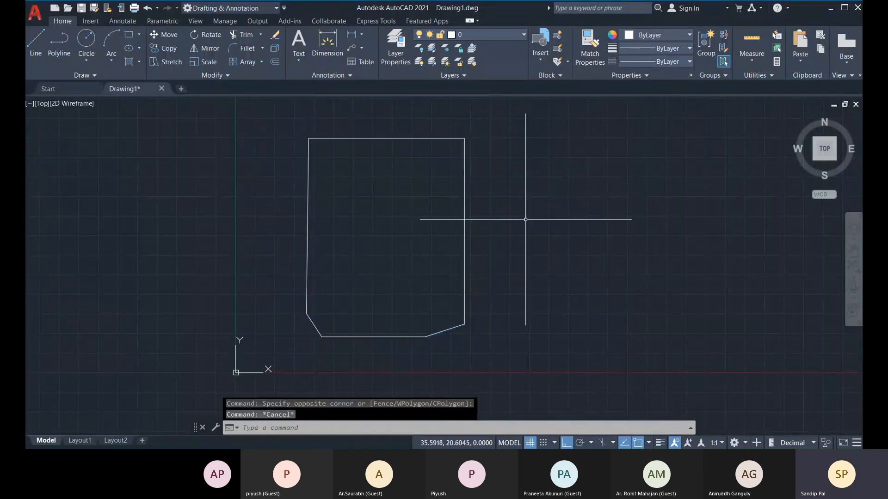
Set the color of layer 0 to index color 20 in the layer properties.
{"action": "left_click", "coordinate": [387, 55]}
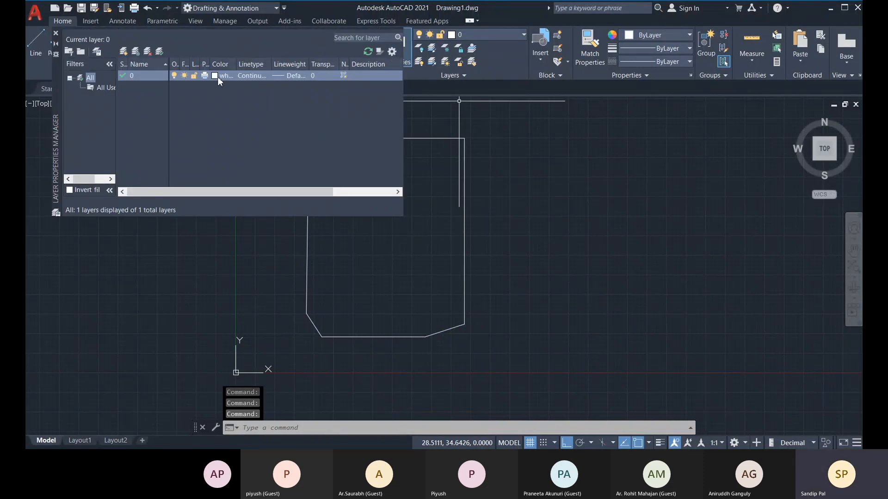
{"action": "left_click", "coordinate": [217, 76]}
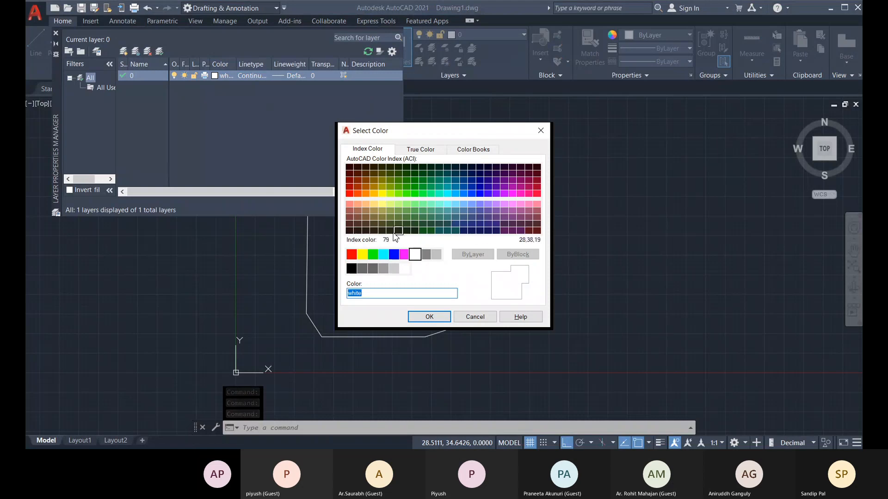
{"action": "left_click", "coordinate": [354, 195]}
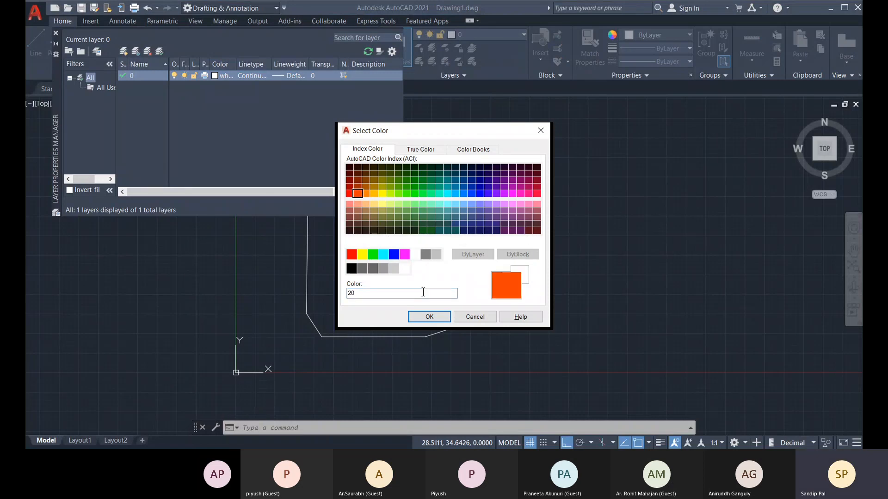
{"action": "left_click", "coordinate": [429, 318]}
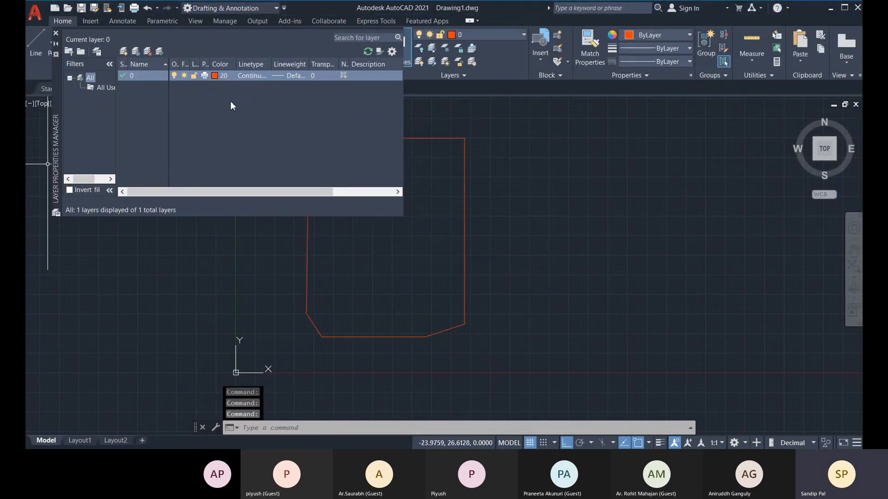
Set the linetype of layer 0 to ACAD_ISO06W100.
{"action": "left_click", "coordinate": [256, 76]}
{"action": "left_click", "coordinate": [434, 210]}
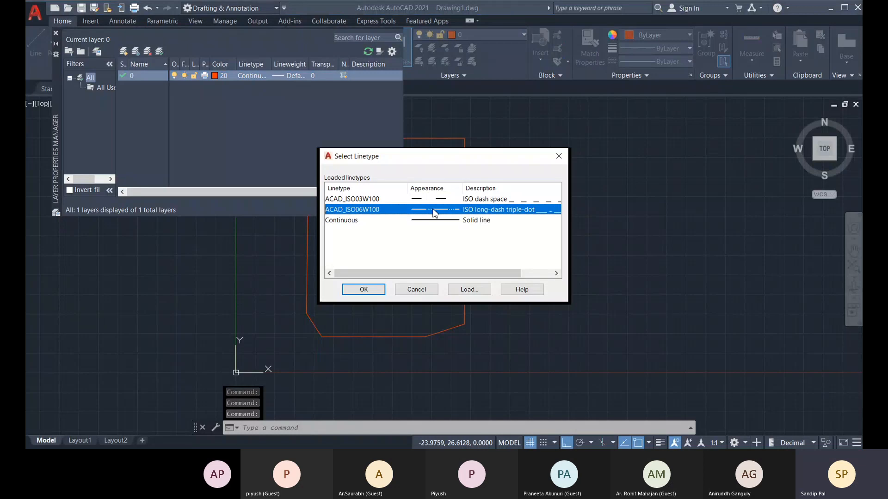
{"action": "left_click", "coordinate": [370, 290]}
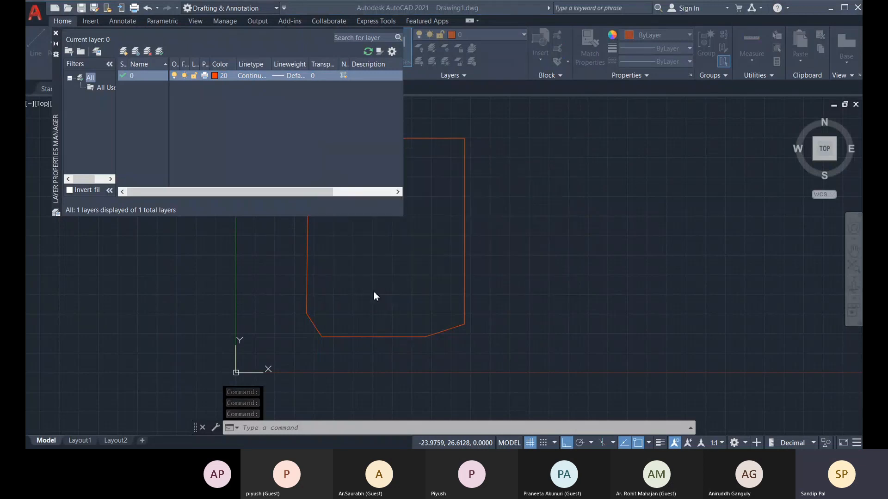
{"action": "left_click", "coordinate": [260, 76]}
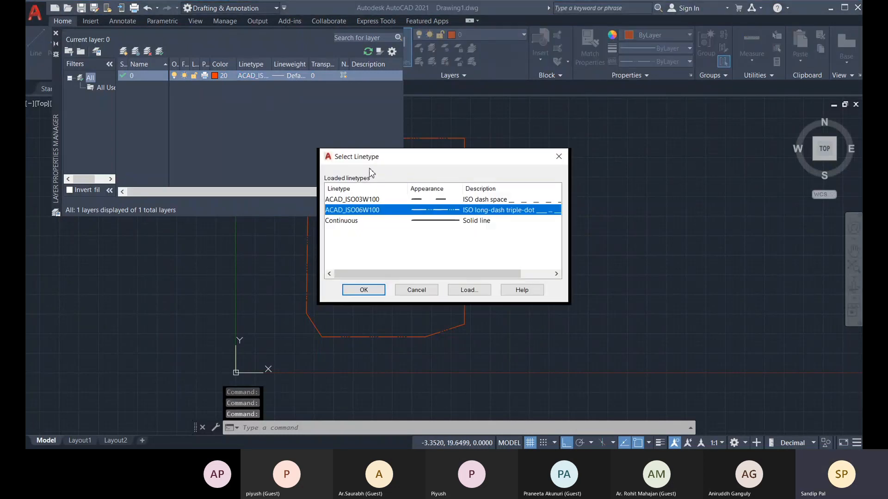
{"action": "left_click", "coordinate": [418, 291]}
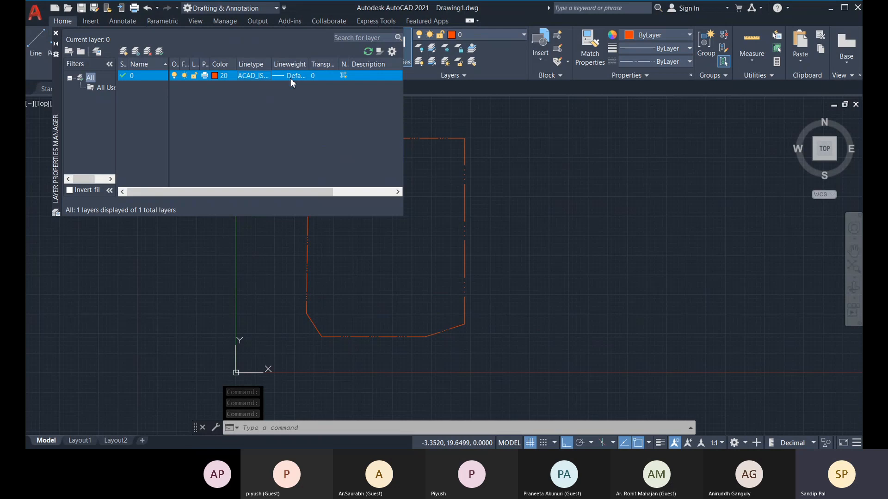
Set the lineweight of layer 0 to 0.90 mm and turn on the lineweight display.
{"action": "left_click", "coordinate": [291, 76]}
{"action": "scroll", "coordinate": [433, 242], "scroll_direction": "down", "scroll_amount": 4}
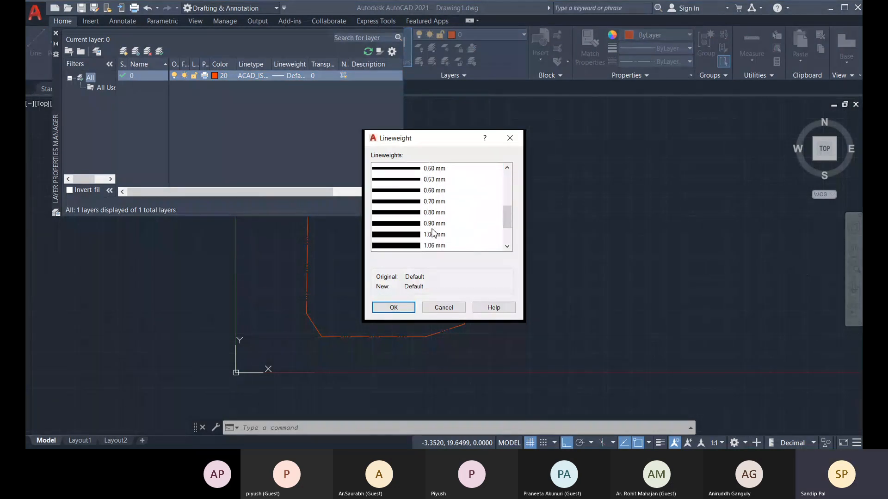
{"action": "left_click", "coordinate": [434, 224]}
{"action": "left_click", "coordinate": [392, 309]}
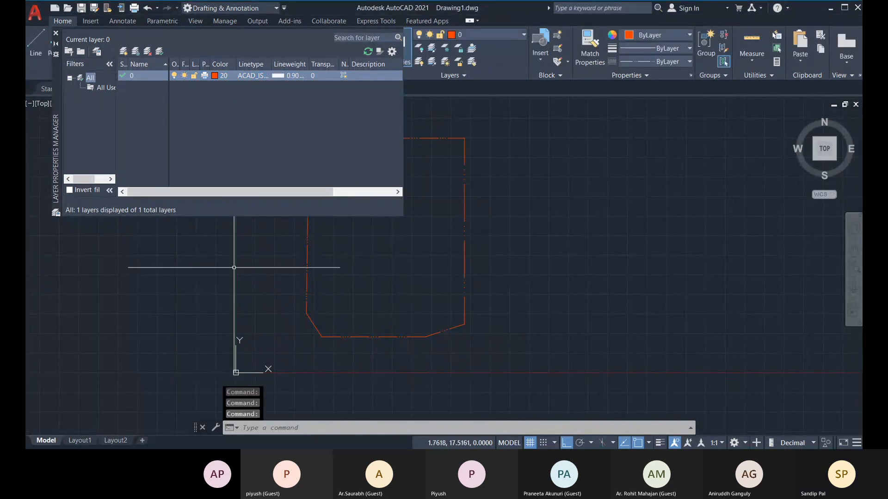
{"action": "left_click", "coordinate": [56, 32]}
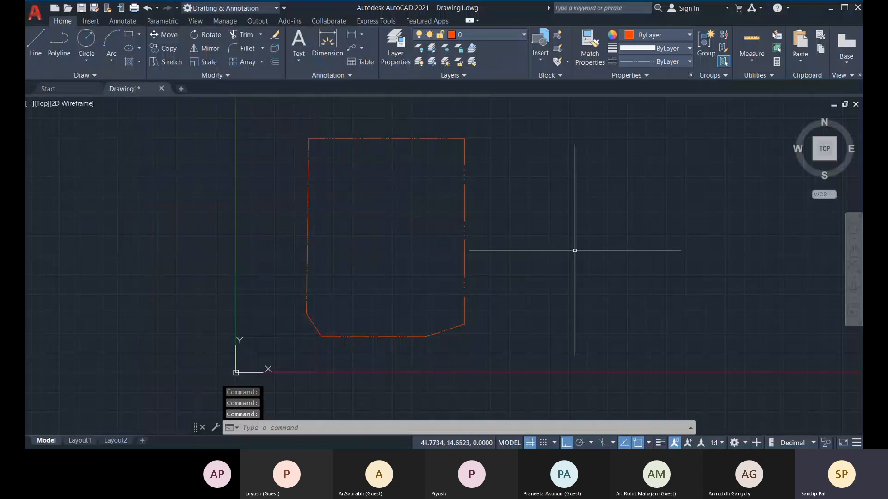
{"action": "left_click", "coordinate": [659, 443]}
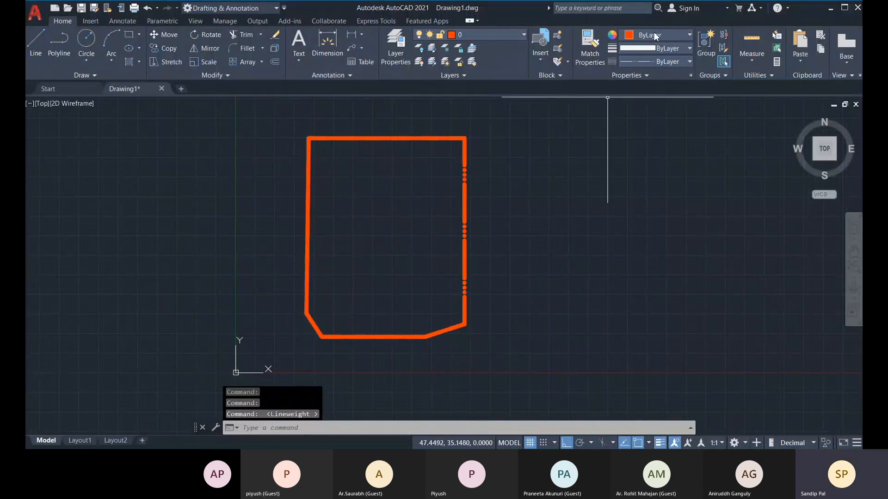
Select the whole outline, then undo the lineweight display and the lineweight change of layer 0.
{"action": "left_click", "coordinate": [269, 114]}
{"action": "left_click", "coordinate": [510, 372]}
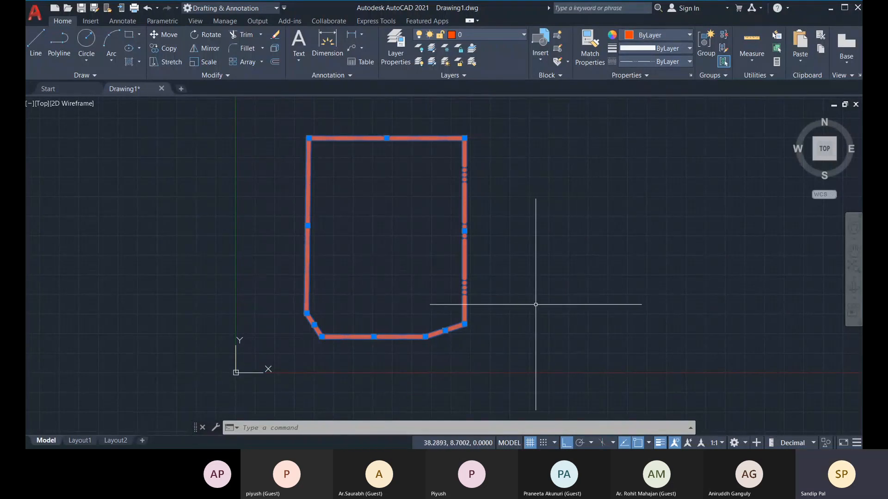
{"action": "key", "text": "ctrl+z"}
{"action": "key", "text": "ctrl+z"}
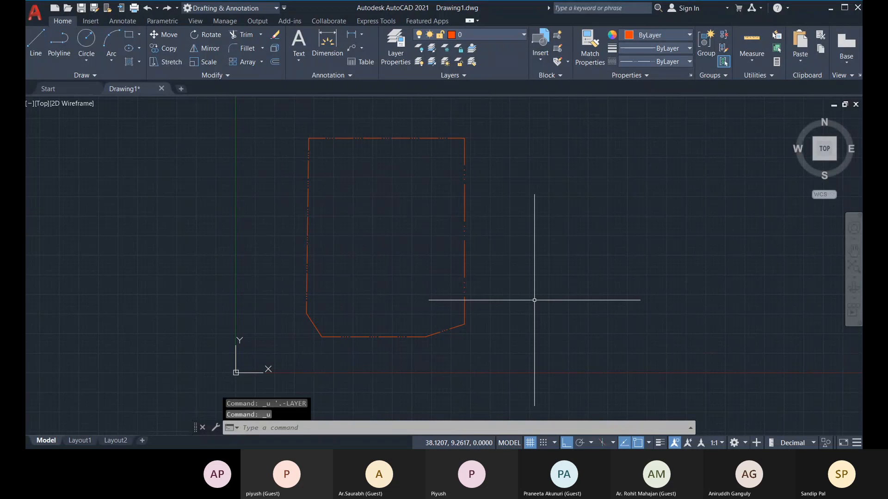
Select all edges of the outline and delete them from the drawing.
{"action": "middle_click_drag", "start_coordinate": [375, 351], "coordinate": [379, 352]}
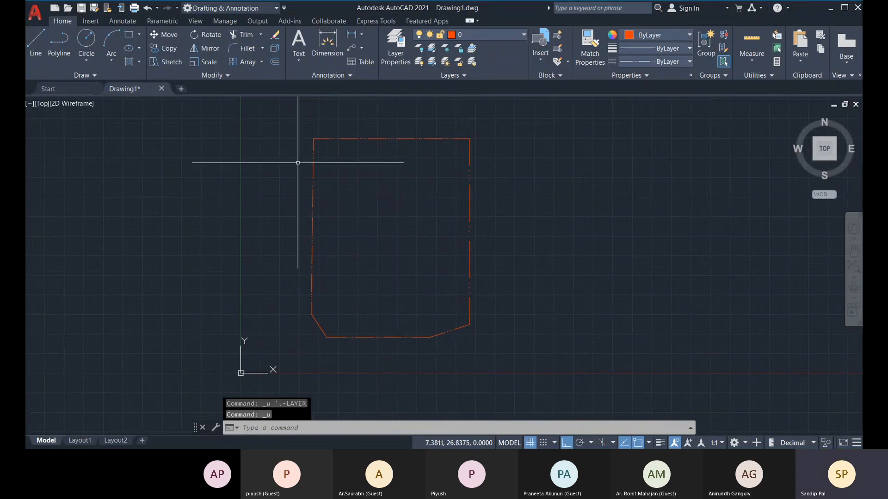
{"action": "left_click", "coordinate": [287, 123]}
{"action": "left_click", "coordinate": [515, 363]}
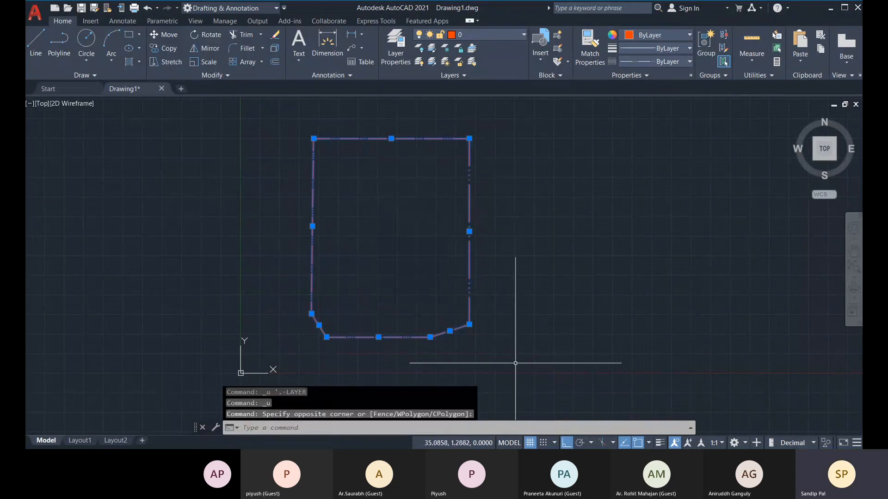
{"action": "key", "text": "Delete"}
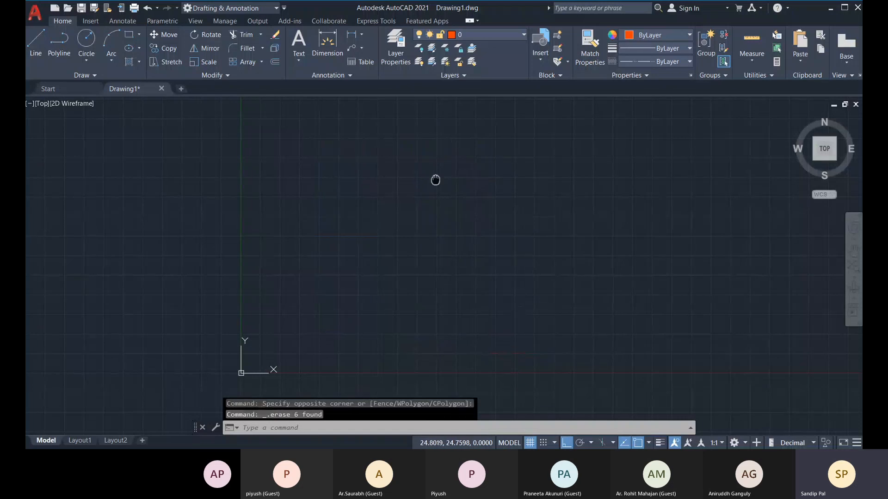
{"action": "middle_click_drag", "start_coordinate": [437, 181], "coordinate": [438, 201]}
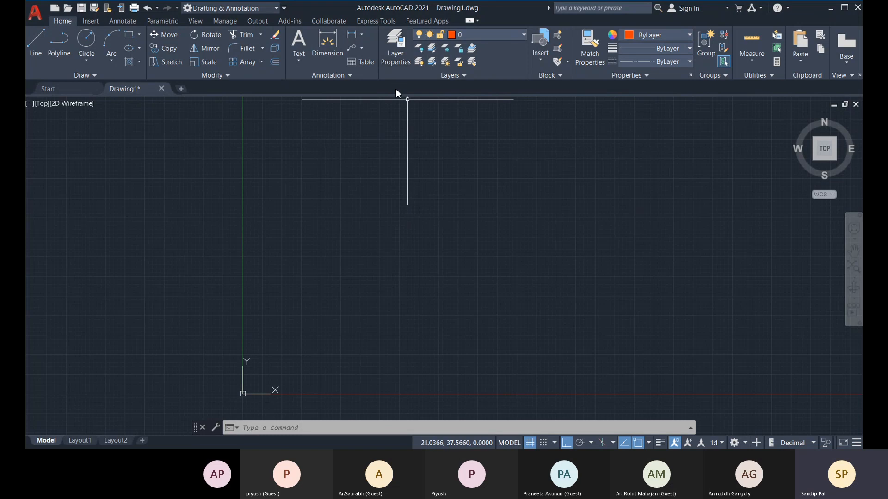
{"action": "middle_click_drag", "start_coordinate": [375, 345], "coordinate": [368, 322]}
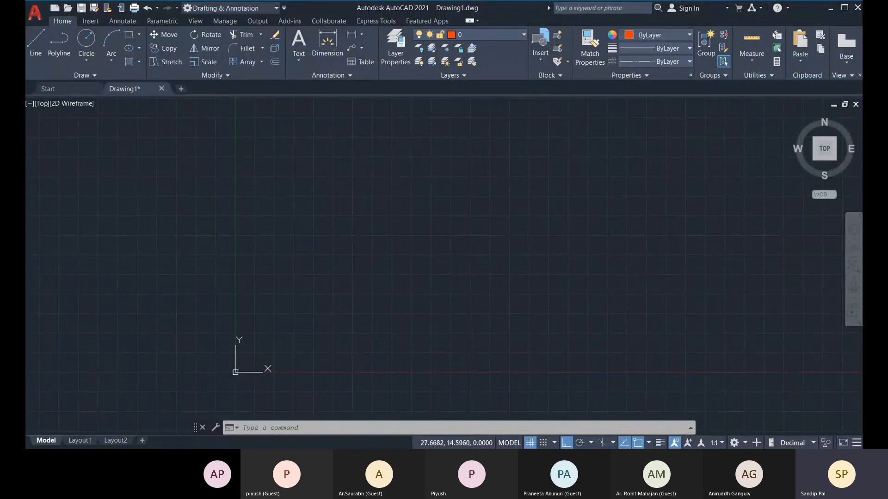
{"action": "middle_click_drag", "start_coordinate": [452, 257], "coordinate": [411, 257]}
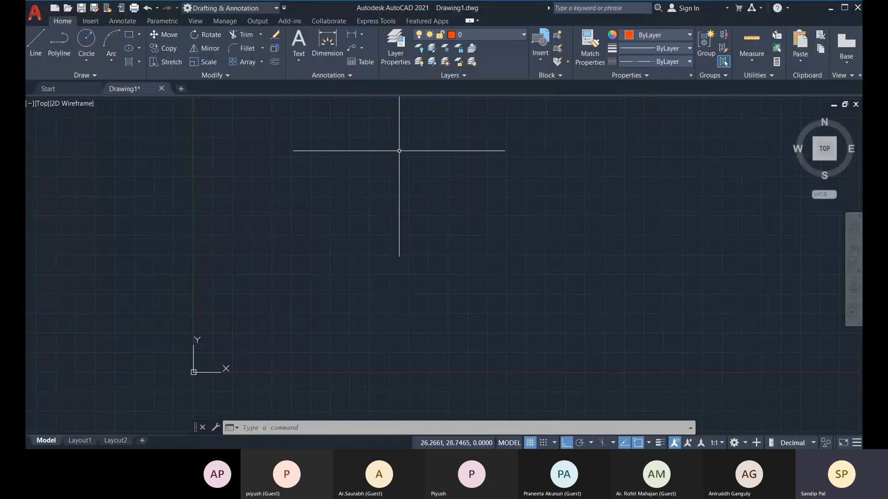
{"action": "middle_click_drag", "start_coordinate": [384, 207], "coordinate": [380, 209]}
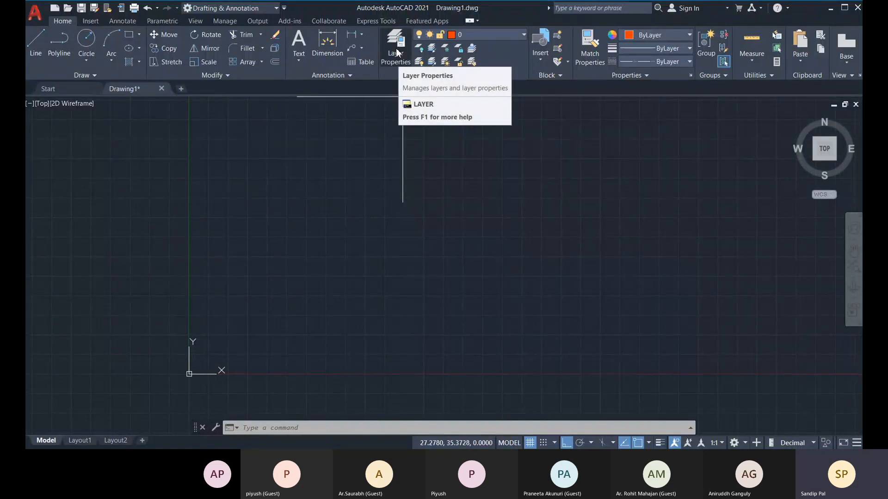
Open the layer properties manager, move it below the ribbon, and widen it and its columns from On to Transparency to show their full headings.
{"action": "left_click", "coordinate": [398, 45]}
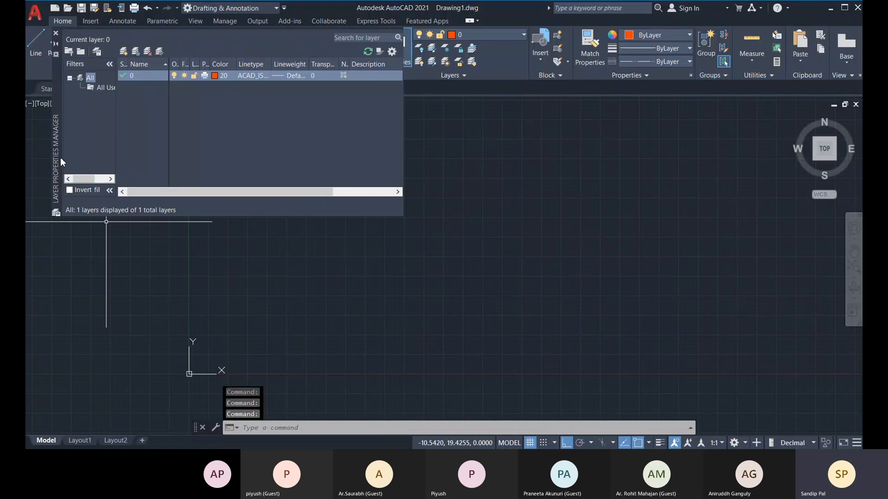
{"action": "left_click_drag", "start_coordinate": [55, 151], "coordinate": [58, 222]}
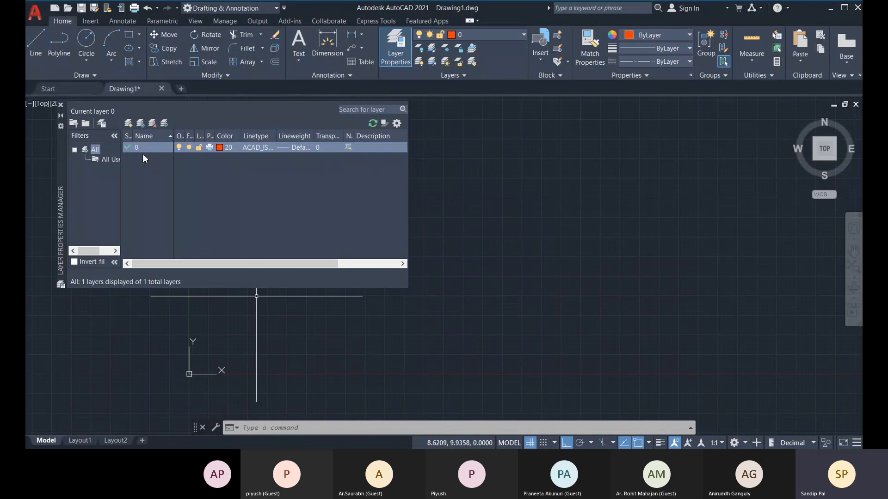
{"action": "left_click_drag", "start_coordinate": [190, 138], "coordinate": [276, 135]}
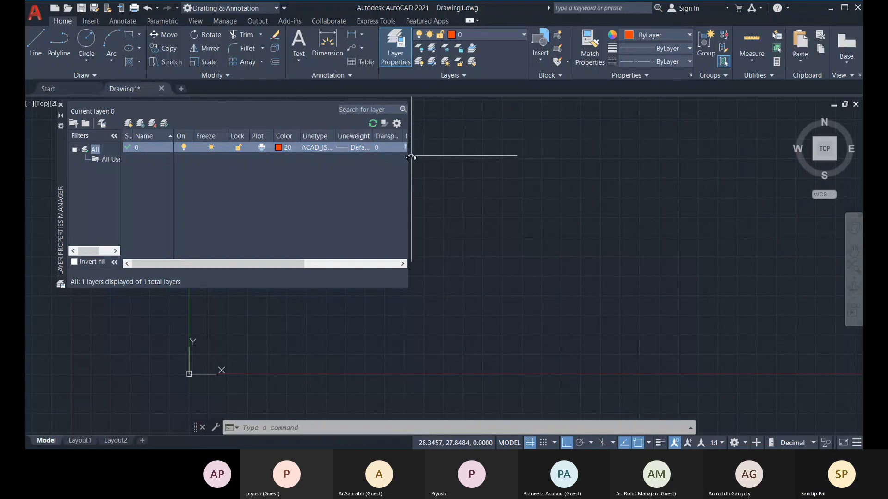
{"action": "left_click_drag", "start_coordinate": [411, 157], "coordinate": [482, 157]}
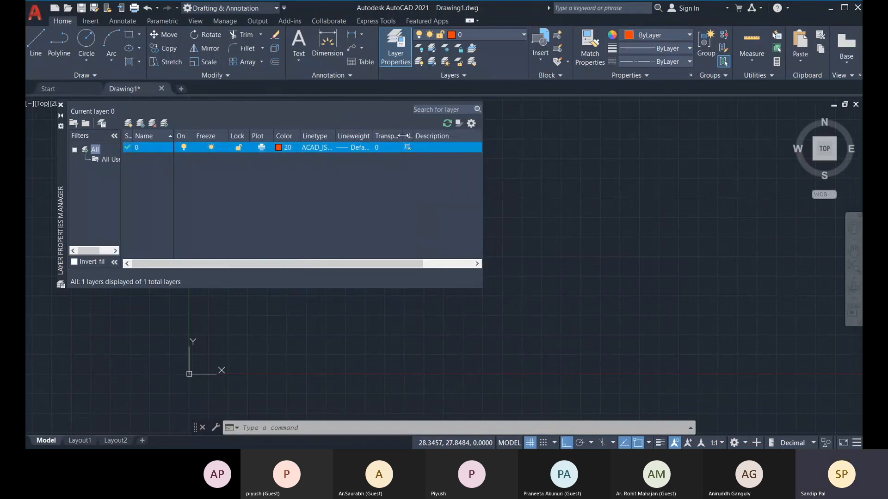
{"action": "left_click_drag", "start_coordinate": [402, 135], "coordinate": [418, 135]}
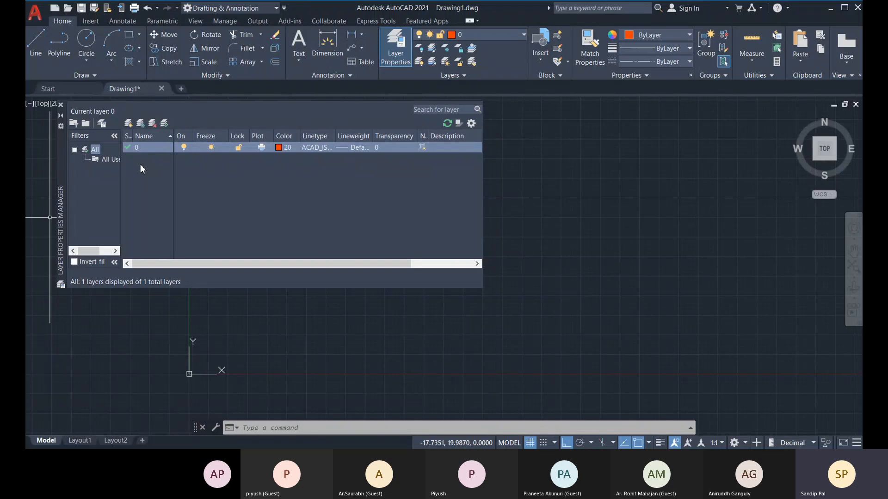
Create a new layer named Main Wall.
{"action": "key", "text": "alt"}
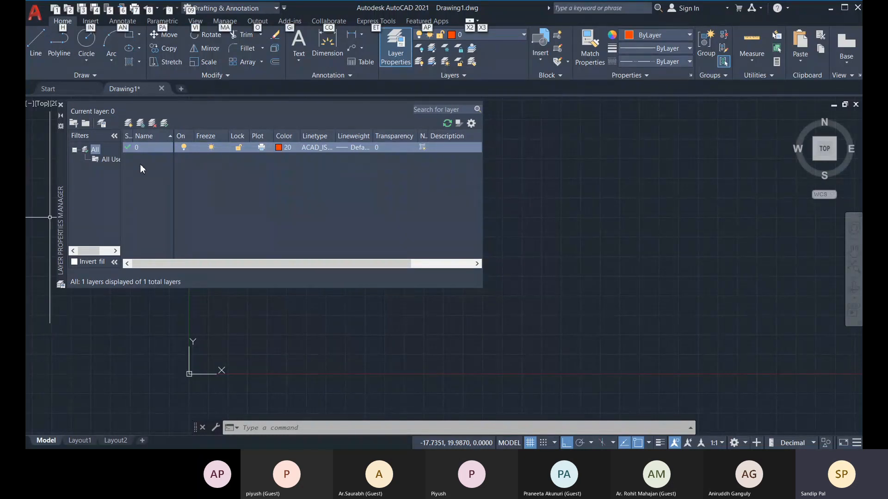
{"action": "left_click", "coordinate": [140, 165]}
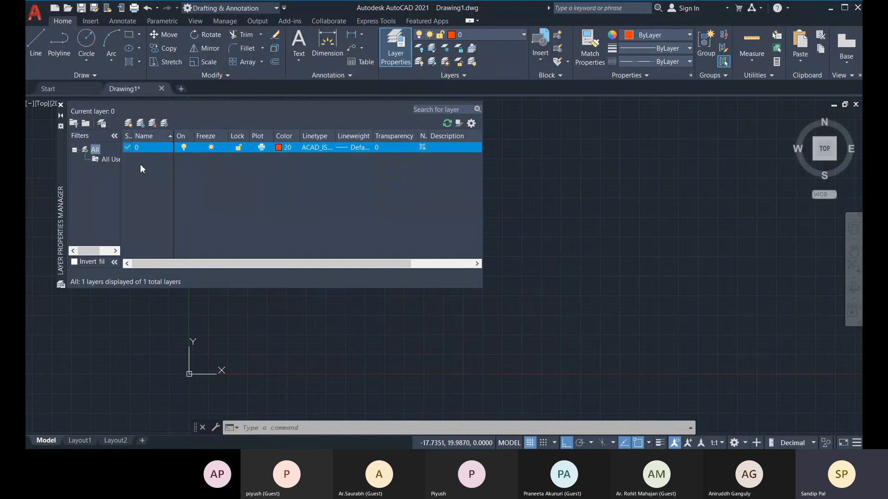
{"action": "key", "text": "alt+n"}
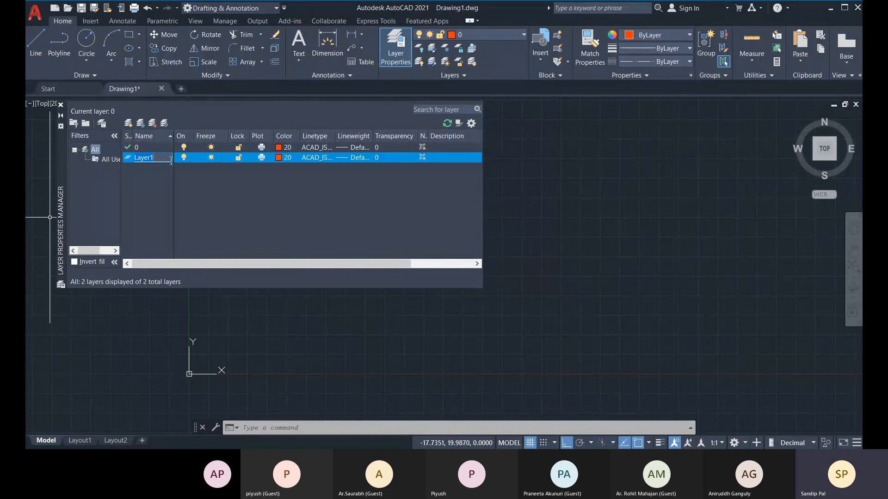
{"action": "type", "text": "Main Wall"}
{"action": "key", "text": "Return"}
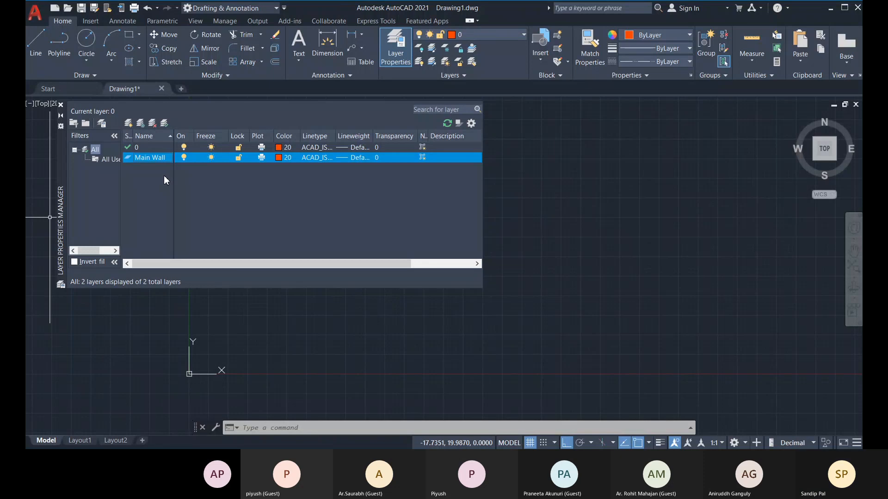
{"action": "key", "text": "alt"}
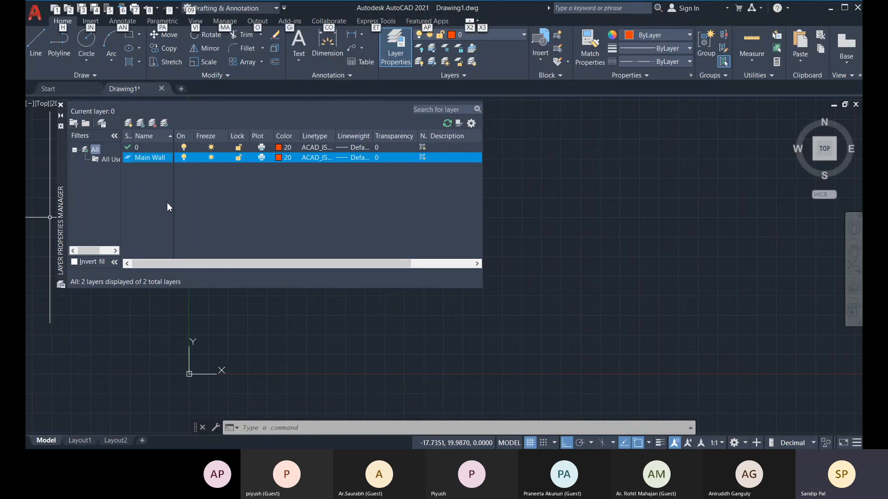
{"action": "key", "text": "alt"}
{"action": "left_click", "coordinate": [155, 147]}
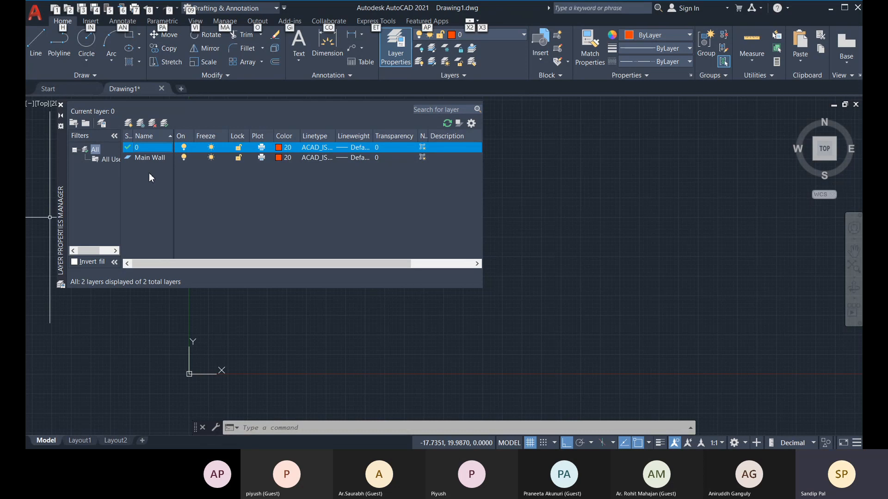
{"action": "left_click", "coordinate": [148, 158]}
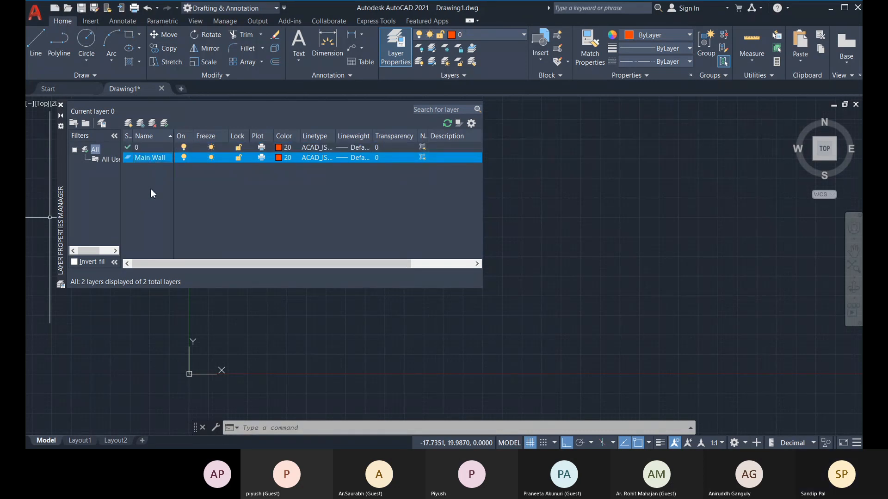
{"action": "key", "text": "alt"}
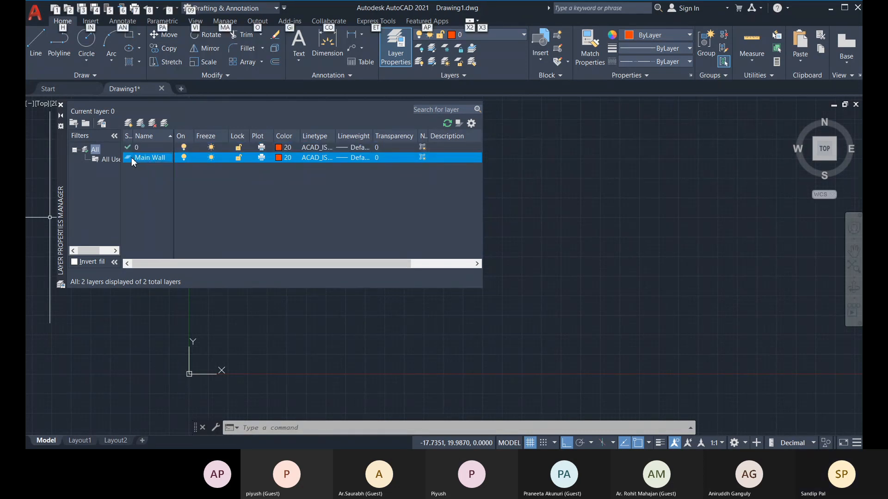
{"action": "key", "text": "alt"}
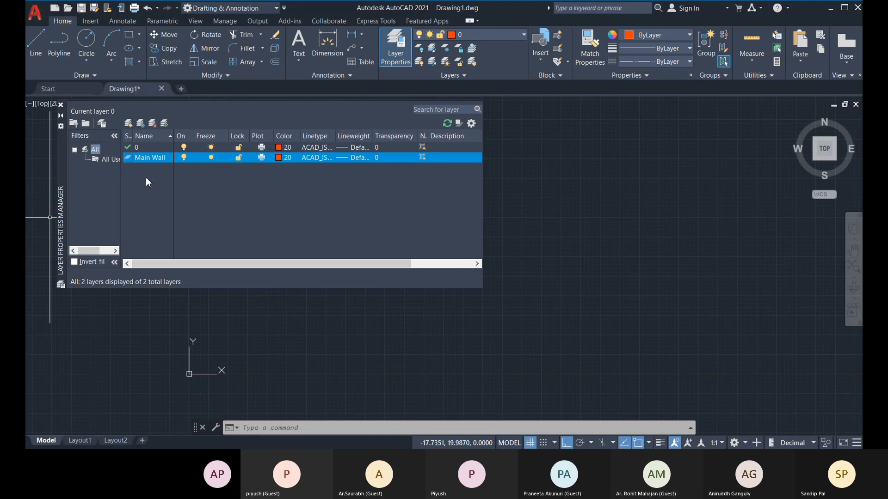
Create another new layer and enter Partition Wal as its name.
{"action": "key", "text": "alt+n"}
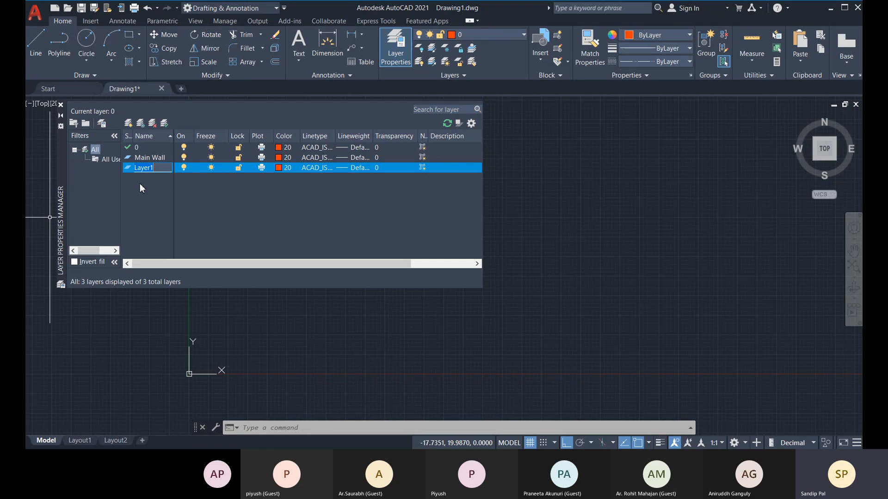
{"action": "type", "text": "Partio"}
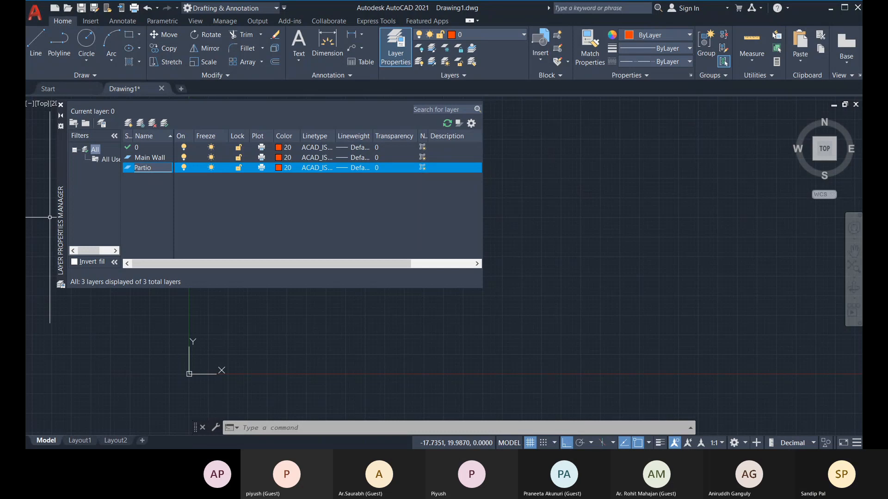
{"action": "type", "text": "n"}
{"action": "type", "text": "it"}
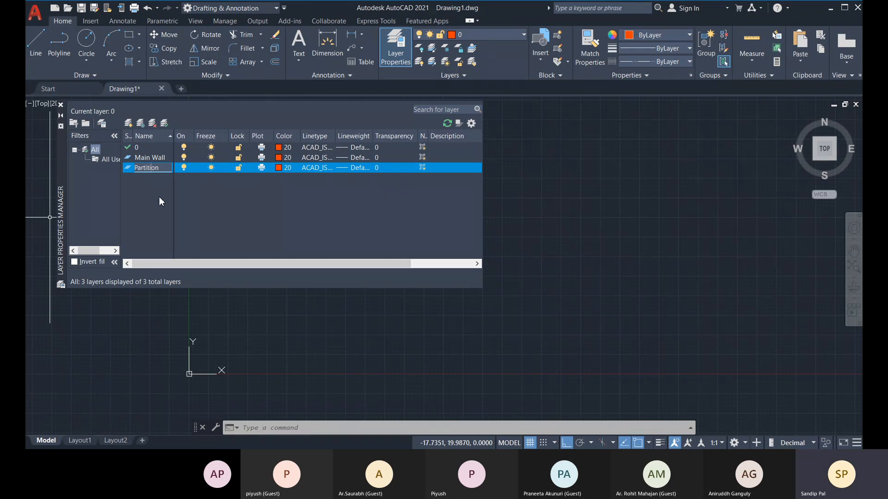
{"action": "left_click", "coordinate": [168, 169]}
{"action": "type", "text": "Wa"}
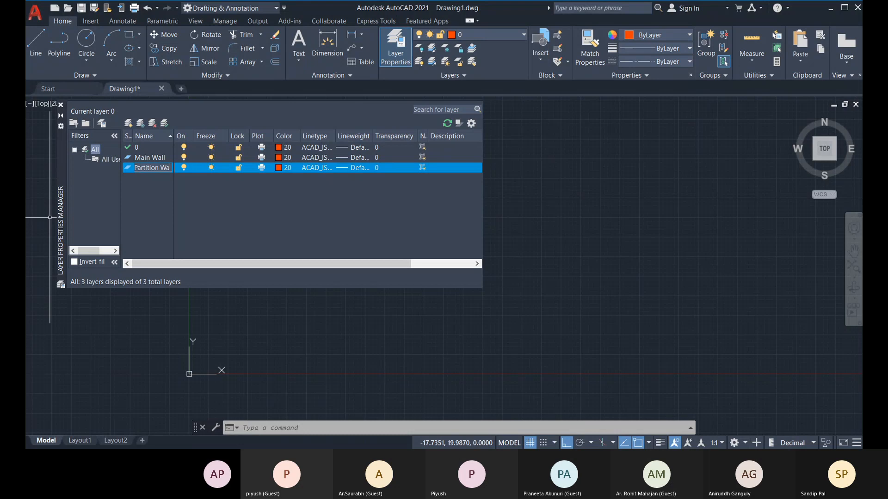
{"action": "type", "text": "l"}
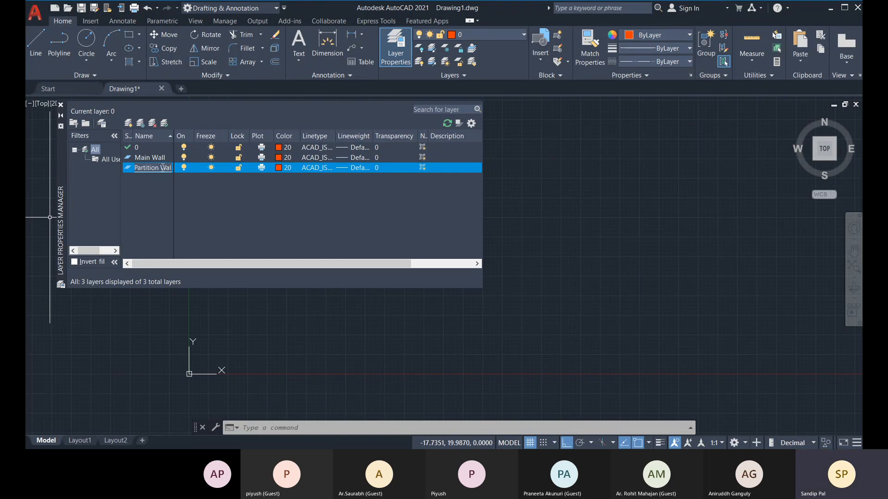
Replace the partition layer's name with Int. Wall.
{"action": "key", "text": "BackSpace"}
{"action": "key", "text": "BackSpace"}
{"action": "key", "text": "BackSpace"}
{"action": "key", "text": "BackSpace"}
{"action": "key", "text": "BackSpace"}
{"action": "key", "text": "BackSpace"}
{"action": "key", "text": "BackSpace"}
{"action": "key", "text": "BackSpace"}
{"action": "key", "text": "BackSpace"}
{"action": "key", "text": "BackSpace"}
{"action": "key", "text": "BackSpace"}
{"action": "key", "text": "BackSpace"}
{"action": "key", "text": "BackSpace"}
{"action": "type", "text": "IntWall"}
{"action": "left_click", "coordinate": [142, 168]}
{"action": "type", "text": "."}
Rename the Main Wall layer as Ext. Wall.
{"action": "left_click", "coordinate": [149, 157]}
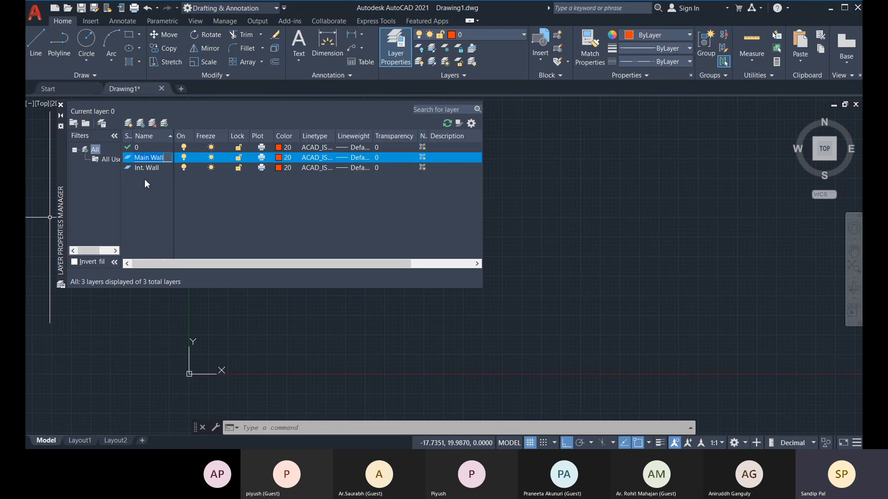
{"action": "key", "text": "Home"}
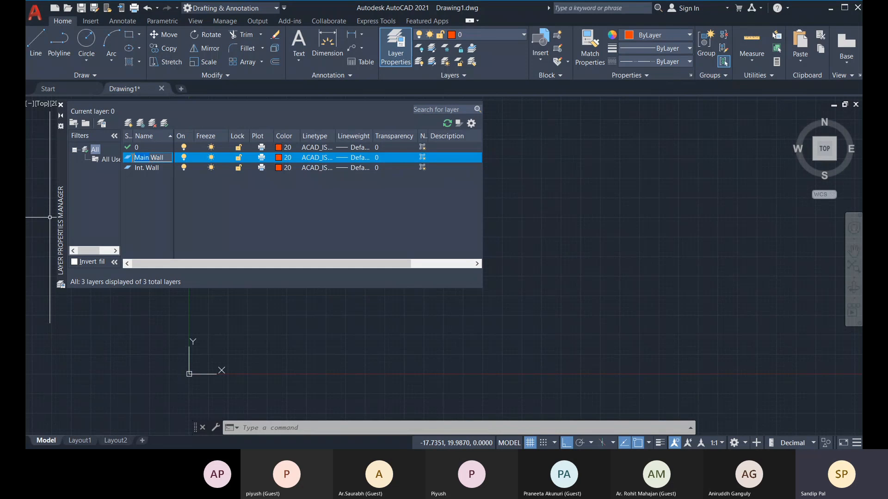
{"action": "key", "text": "Delete"}
{"action": "key", "text": "Delete"}
{"action": "key", "text": "Delete"}
{"action": "key", "text": "Delete"}
{"action": "type", "text": "Ext."}
{"action": "key", "text": "Return"}
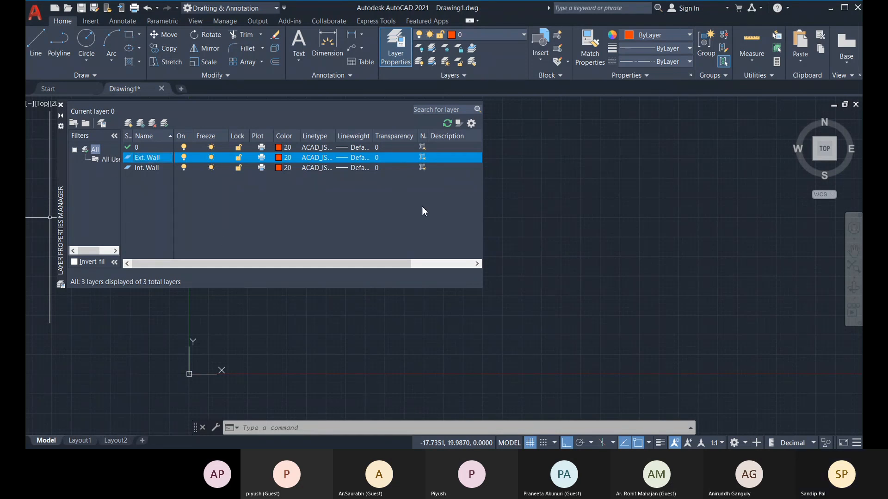
Set the Ext. Wall layer's color to index color 122.
{"action": "left_click", "coordinate": [278, 158]}
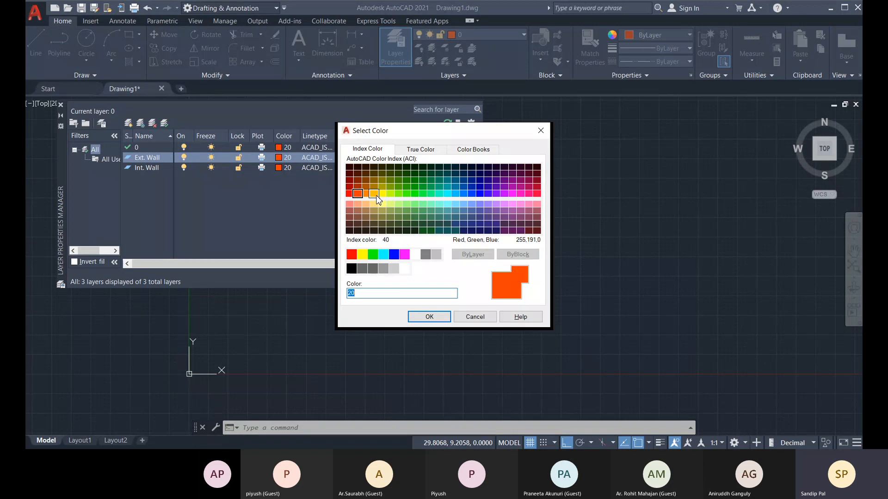
{"action": "left_click", "coordinate": [439, 186]}
{"action": "left_click", "coordinate": [429, 317]}
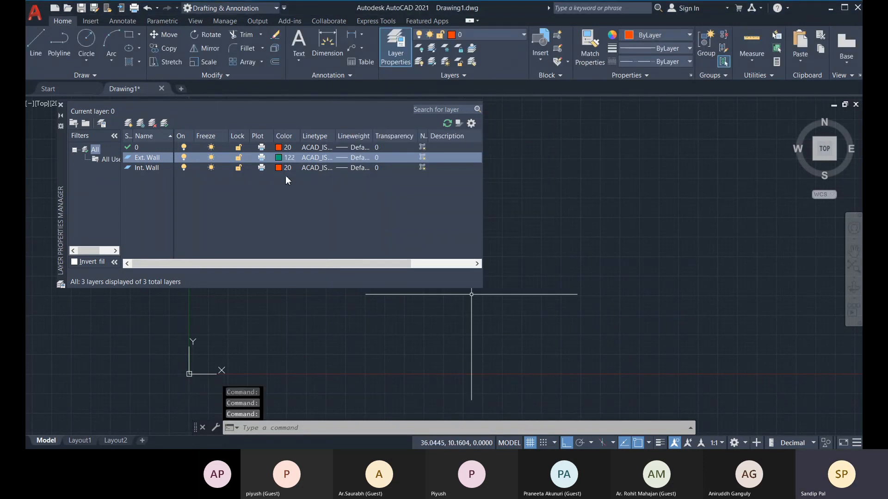
Assign the Continuous linetype to both the Ext. Wall and Int. Wall layers.
{"action": "left_click", "coordinate": [319, 158]}
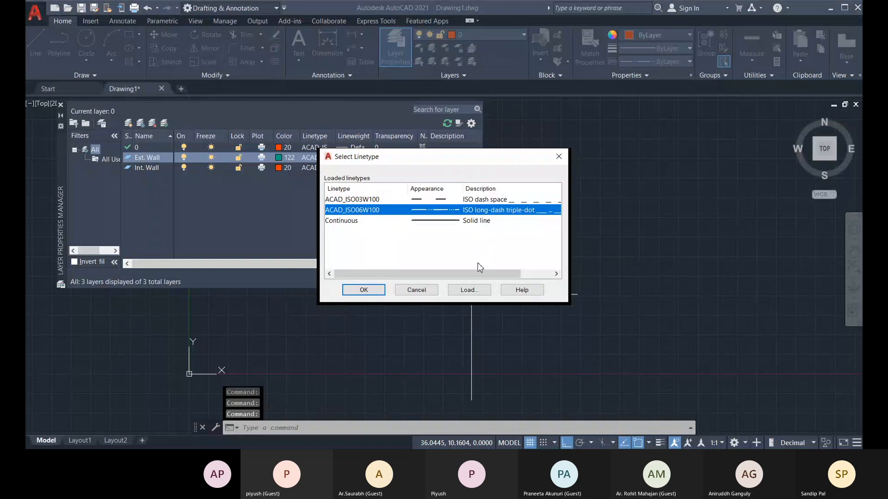
{"action": "left_click", "coordinate": [345, 220]}
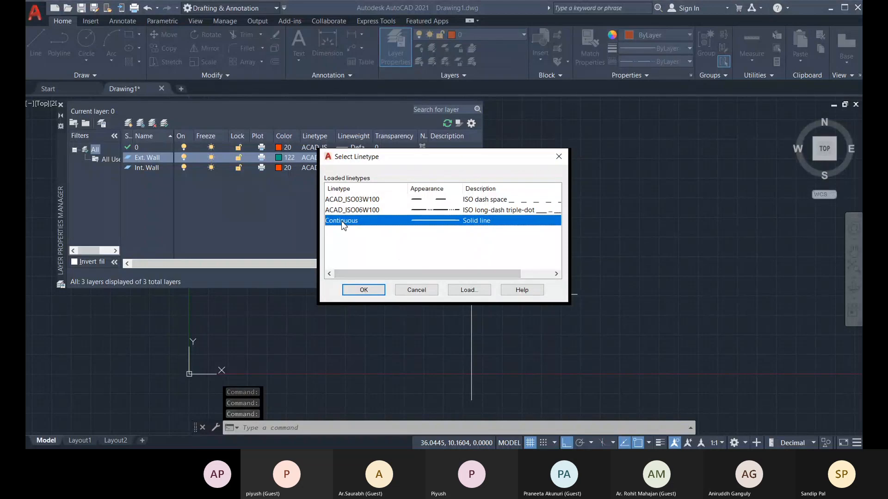
{"action": "left_click", "coordinate": [364, 290]}
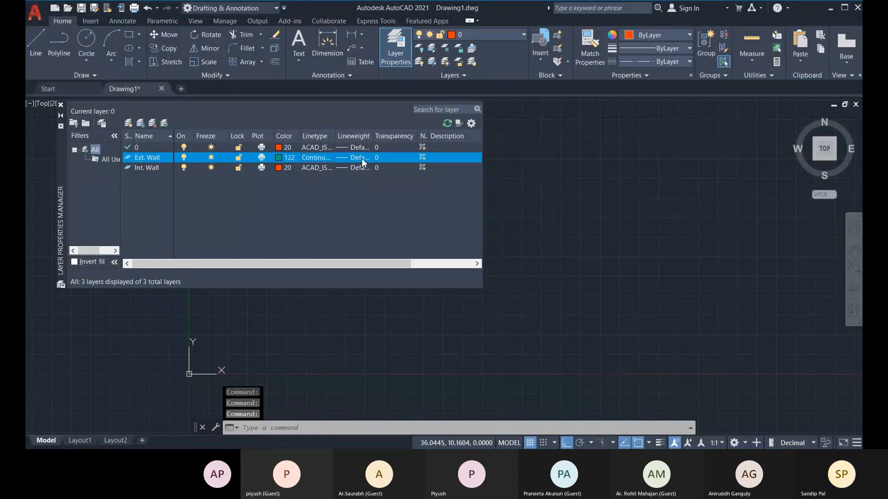
{"action": "left_click", "coordinate": [325, 169]}
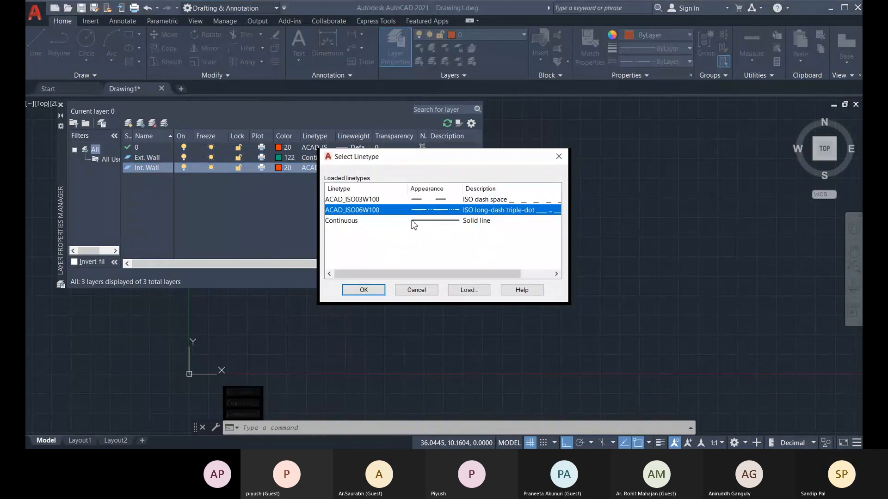
{"action": "left_click", "coordinate": [412, 221]}
{"action": "left_click", "coordinate": [364, 290]}
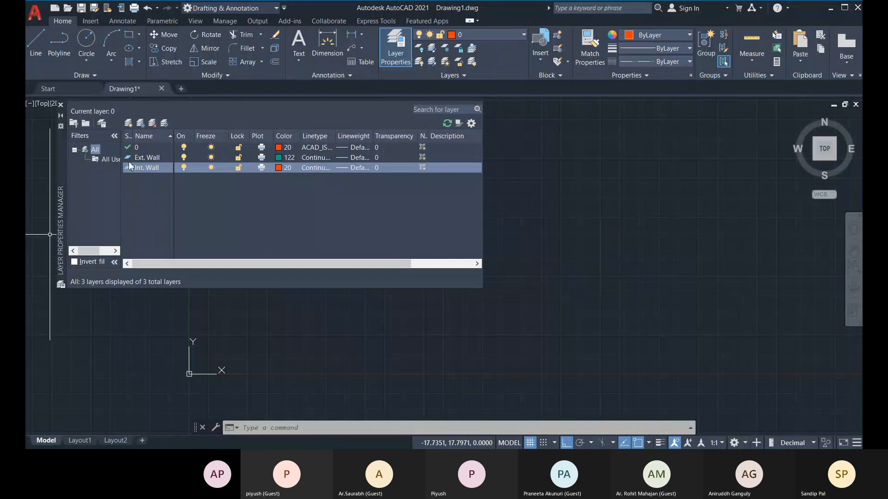
Create a new layer named W1.
{"action": "left_click", "coordinate": [129, 123]}
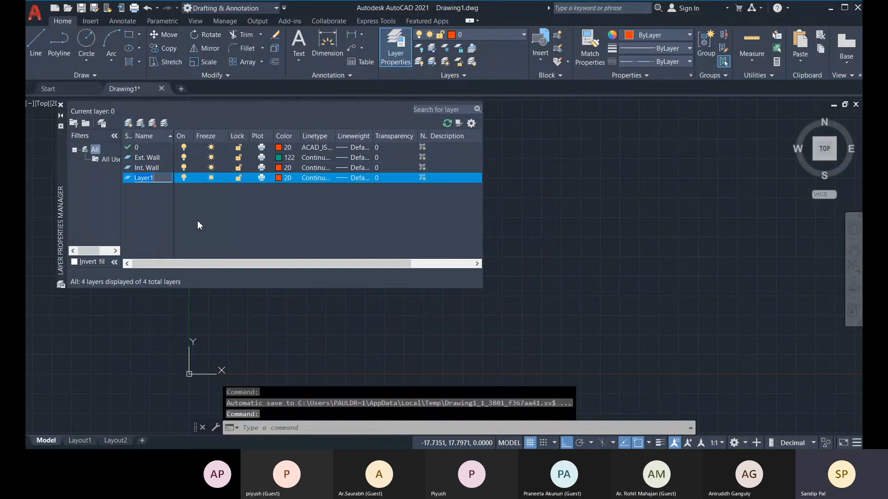
{"action": "type", "text": "Wall"}
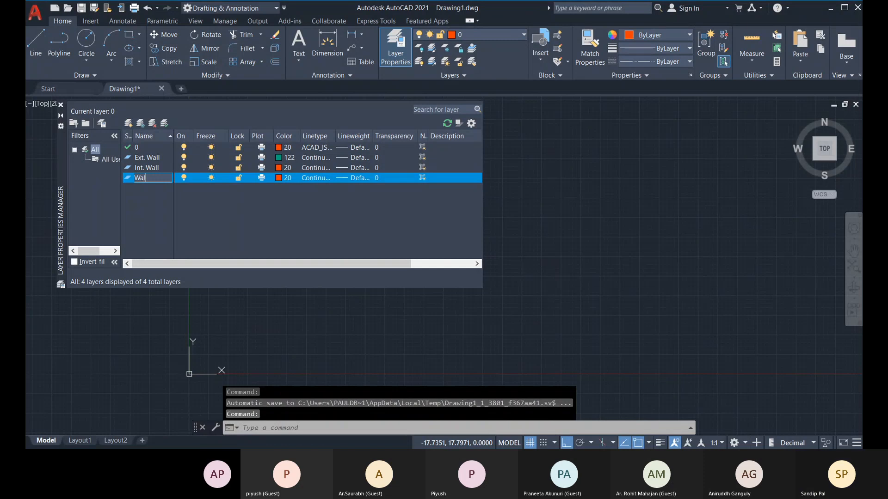
{"action": "key", "text": "BackSpace"}
{"action": "key", "text": "BackSpace"}
{"action": "key", "text": "BackSpace"}
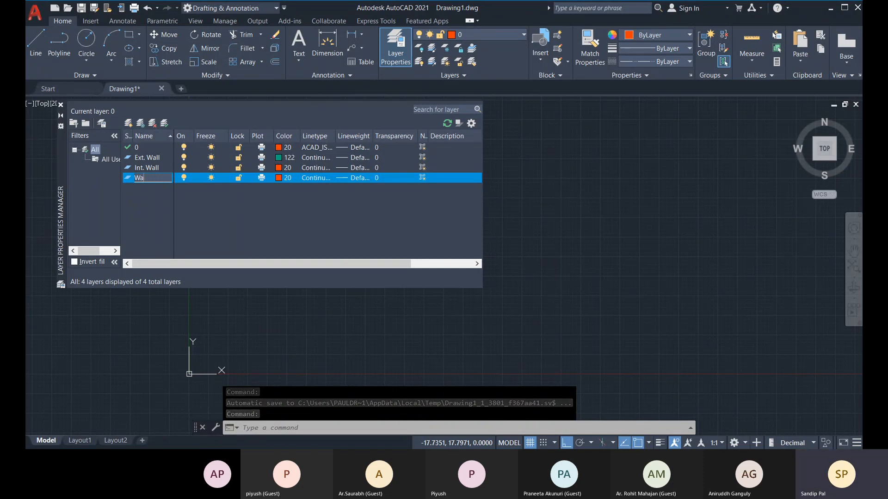
{"action": "type", "text": "1"}
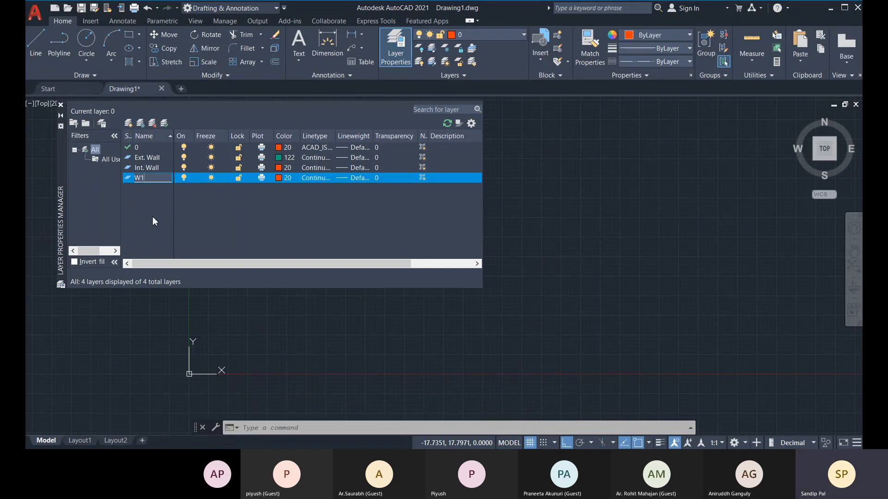
{"action": "key", "text": "Return"}
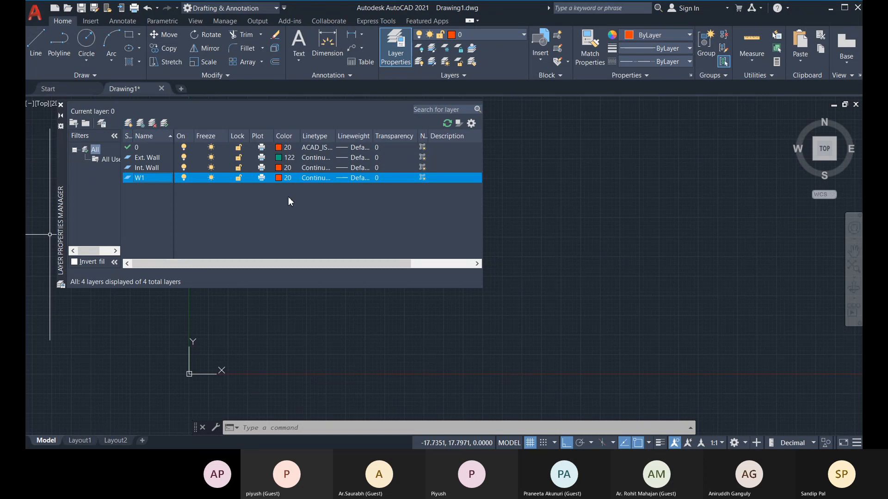
Set the W1 layer's color to index color 50, yellow.
{"action": "left_click", "coordinate": [279, 178]}
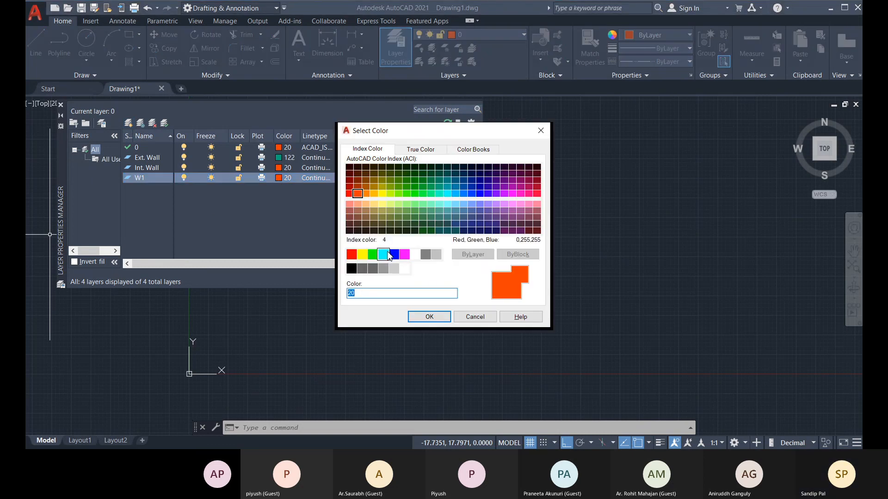
{"action": "left_click", "coordinate": [388, 204]}
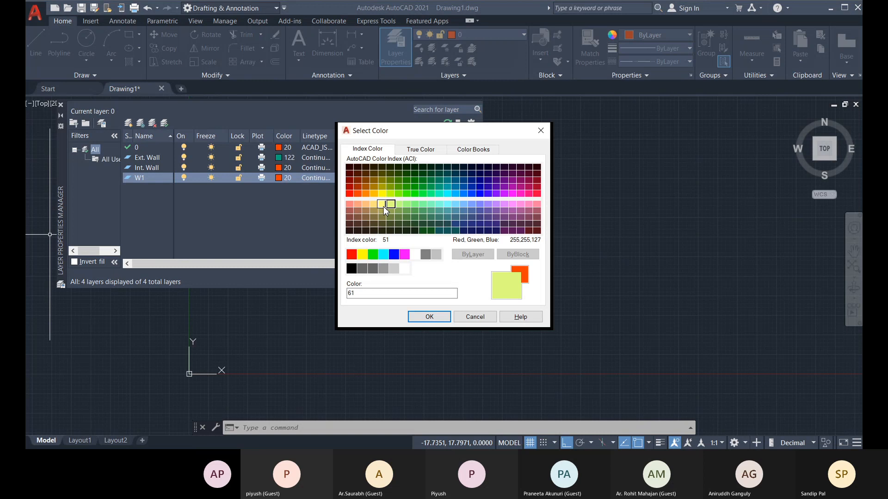
{"action": "left_click", "coordinate": [381, 194]}
{"action": "left_click", "coordinate": [428, 316]}
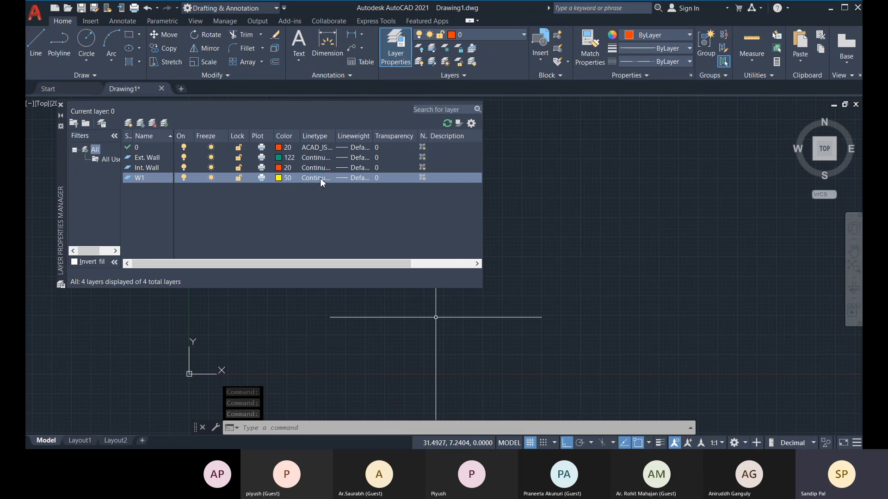
Set the W1 layer's lineweight to 0.18 mm.
{"action": "left_click", "coordinate": [354, 179]}
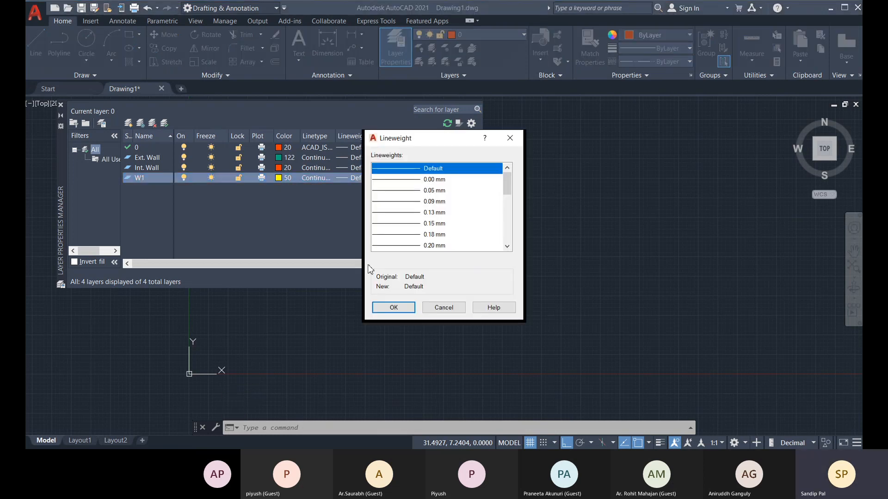
{"action": "scroll", "coordinate": [430, 202], "scroll_direction": "down", "scroll_amount": 1}
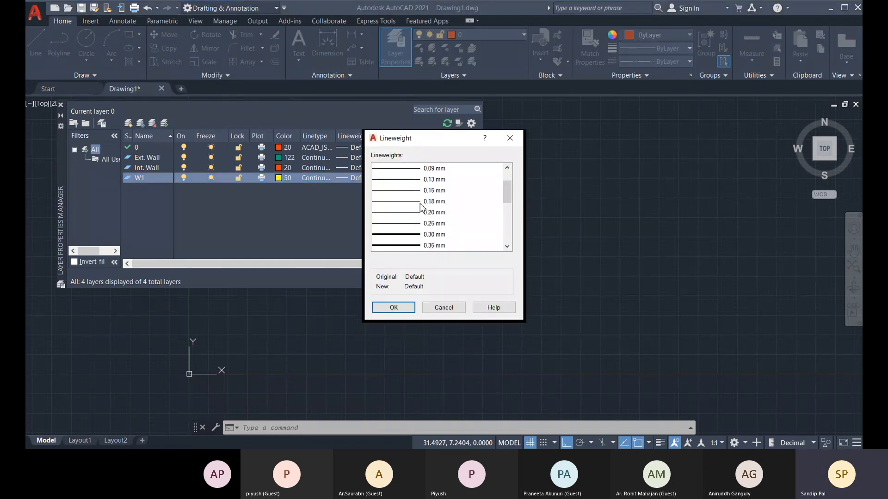
{"action": "left_click", "coordinate": [414, 202]}
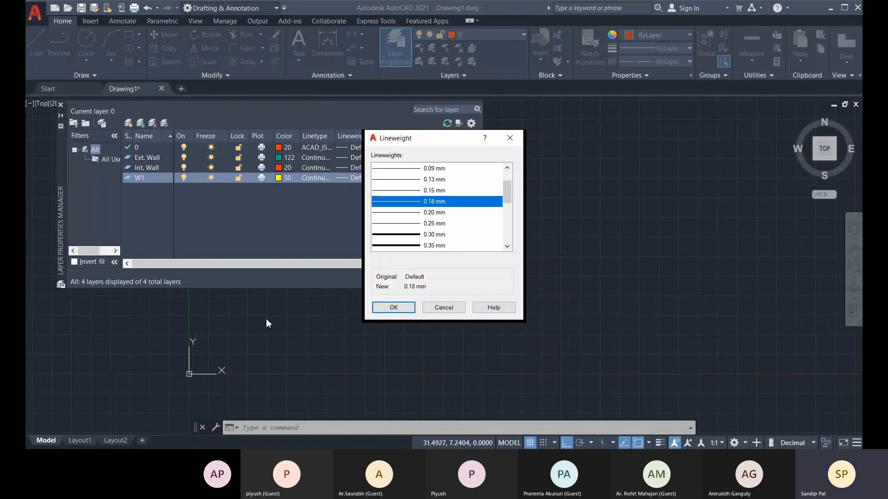
{"action": "left_click", "coordinate": [394, 308]}
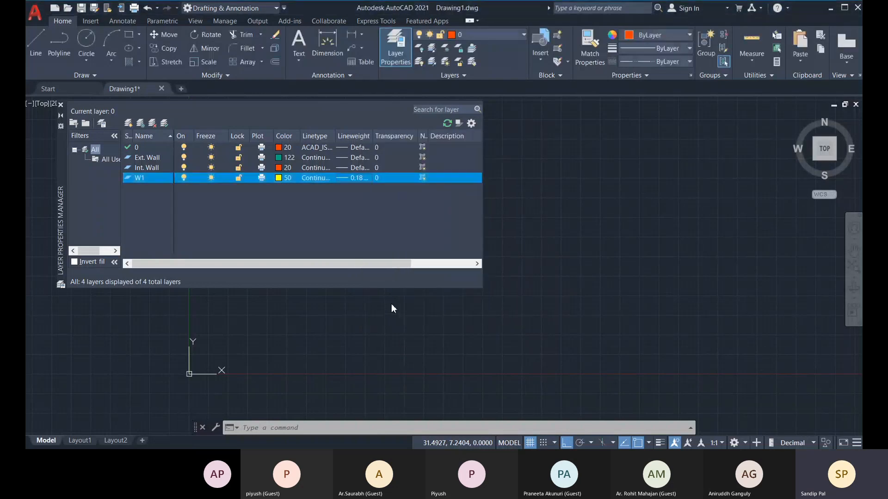
Create a new layer named W2 and set its color to magenta.
{"action": "left_click", "coordinate": [129, 123]}
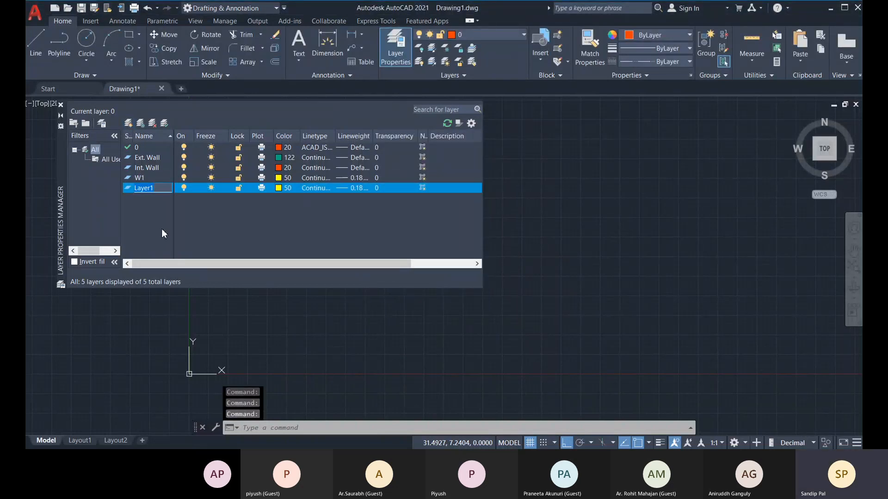
{"action": "type", "text": "W2"}
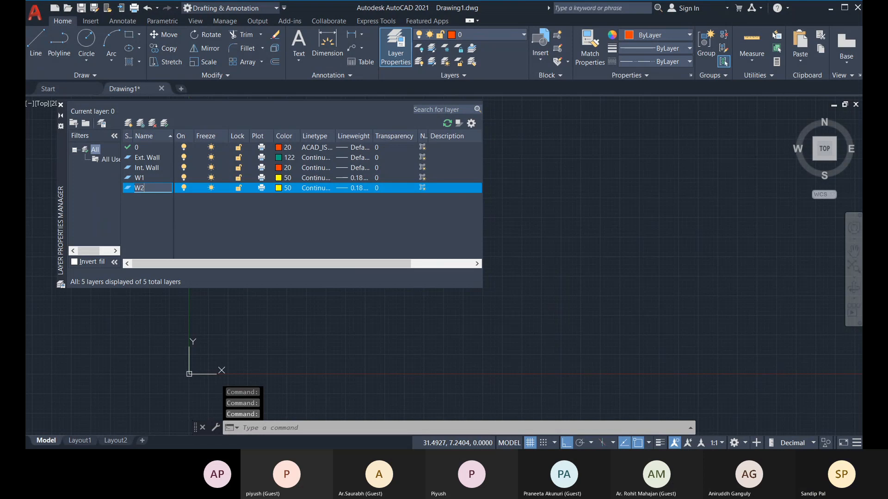
{"action": "key", "text": "Return"}
{"action": "left_click", "coordinate": [279, 188]}
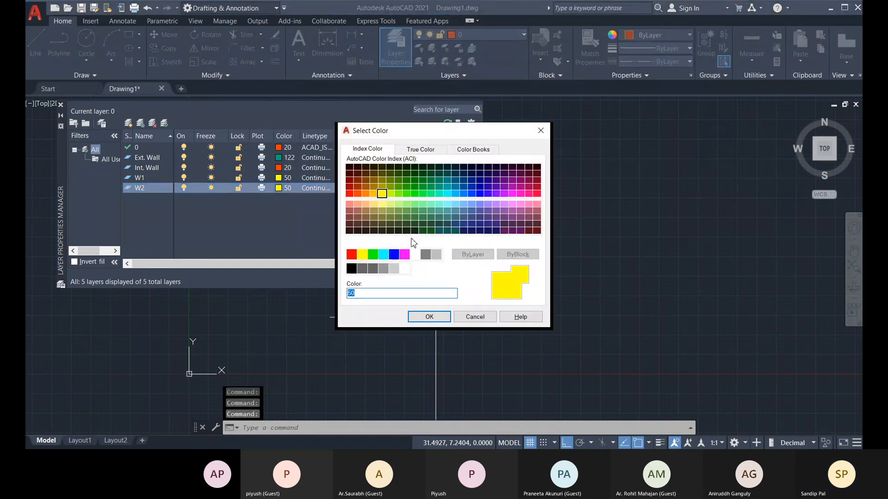
{"action": "left_click", "coordinate": [404, 255]}
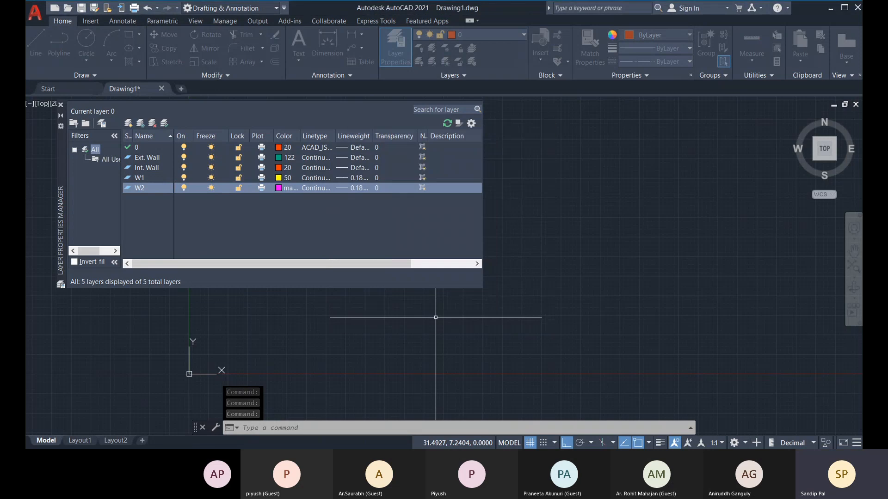
{"action": "left_click", "coordinate": [429, 317]}
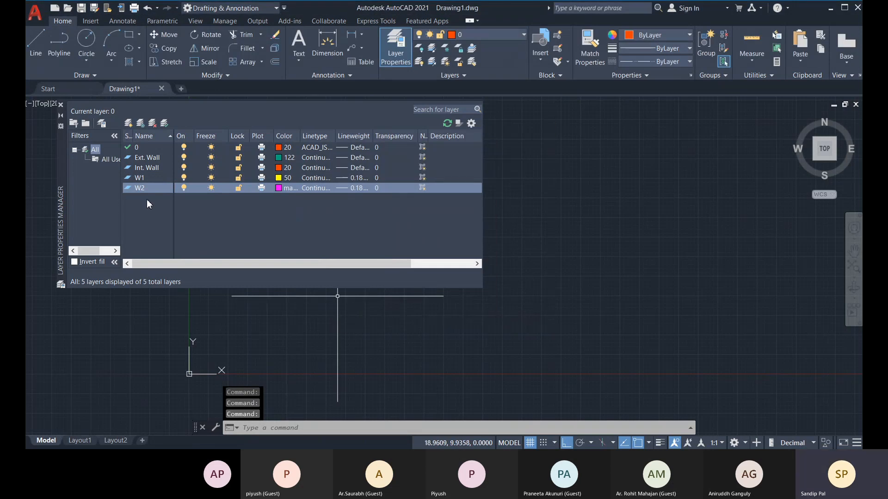
Create a new layer named D1.
{"action": "left_click", "coordinate": [128, 123]}
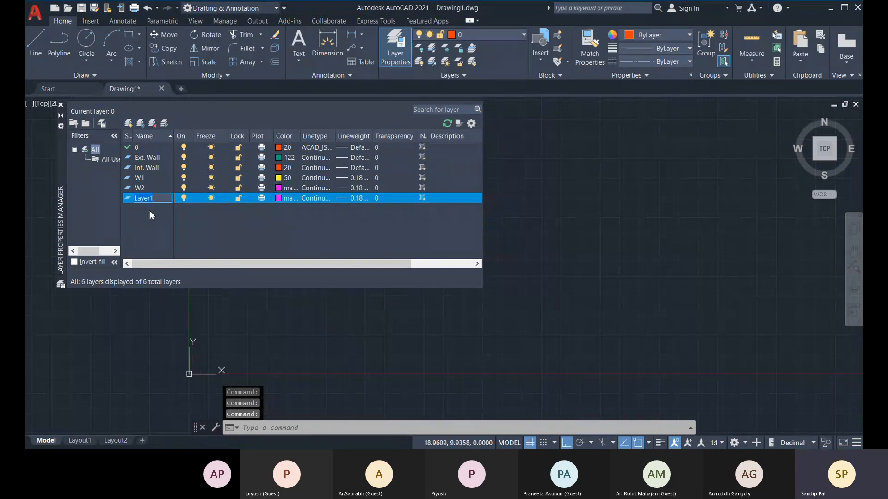
{"action": "type", "text": "DO"}
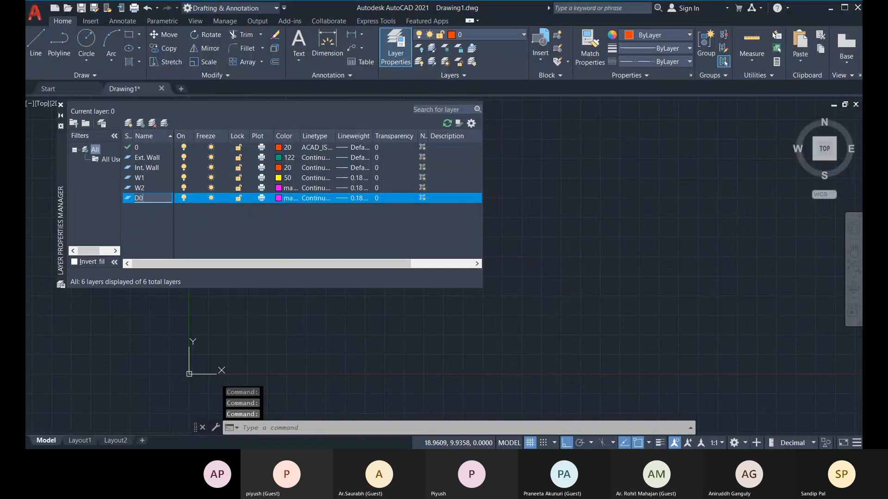
{"action": "type", "text": "0"}
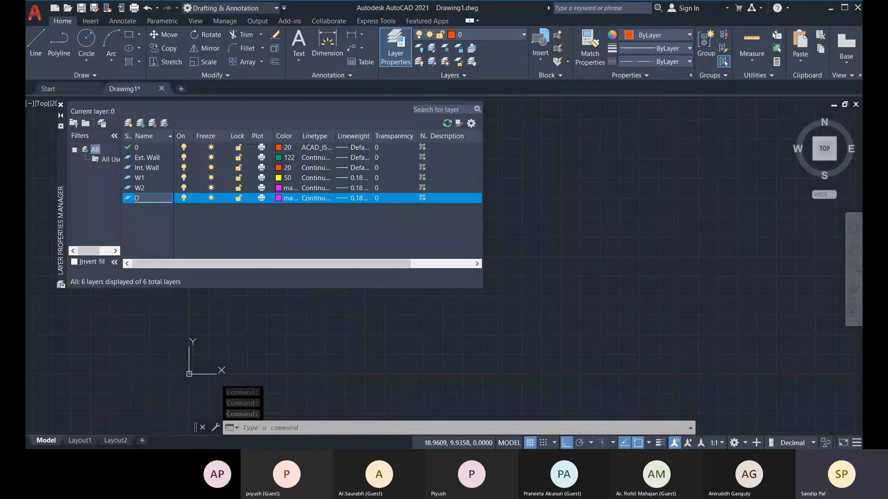
{"action": "key", "text": "BackSpace"}
{"action": "type", "text": "1"}
{"action": "key", "text": "Return"}
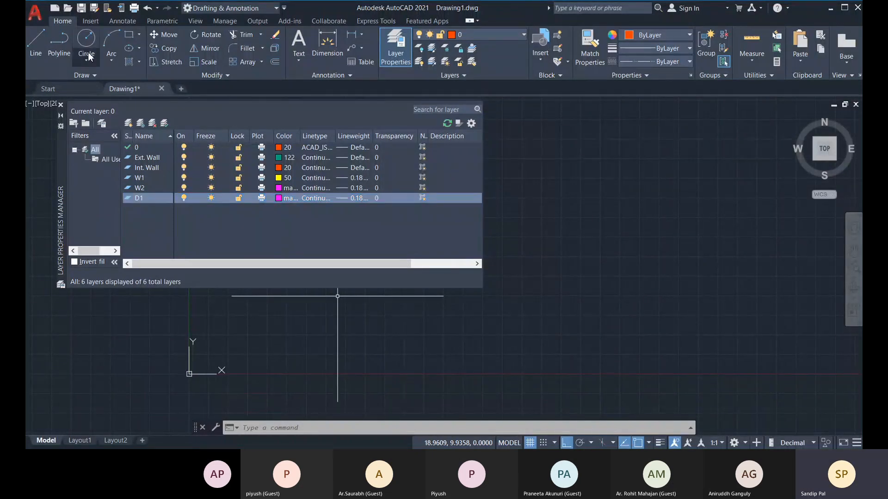
Create another new layer named D2.
{"action": "left_click", "coordinate": [128, 123]}
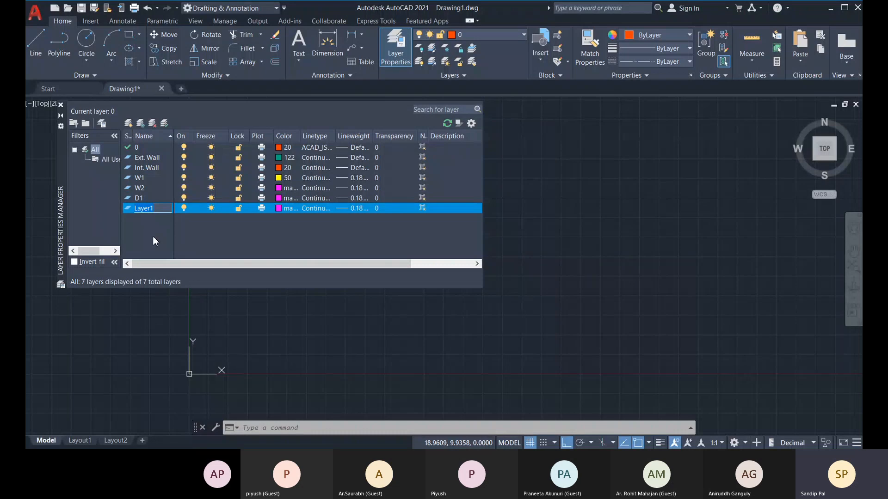
{"action": "type", "text": "D2"}
{"action": "key", "text": "Return"}
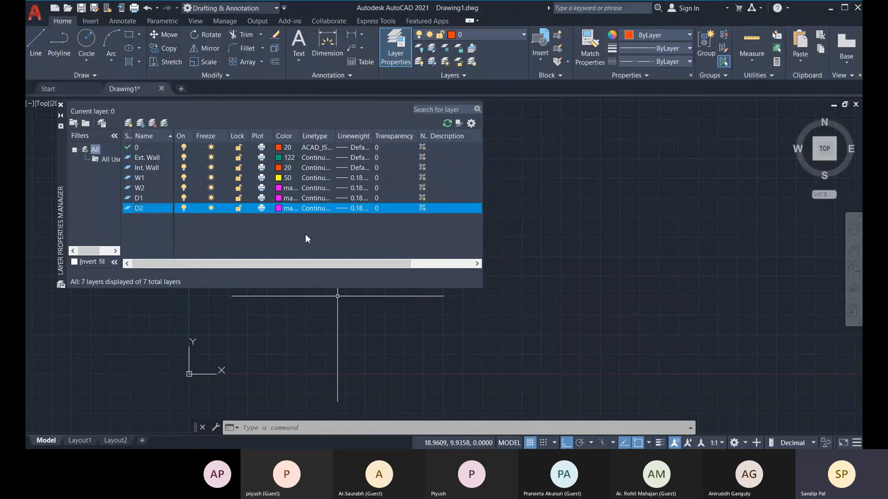
Set the D1 layer's color to index color 243 and the D2 layer's color to white.
{"action": "left_click", "coordinate": [279, 198]}
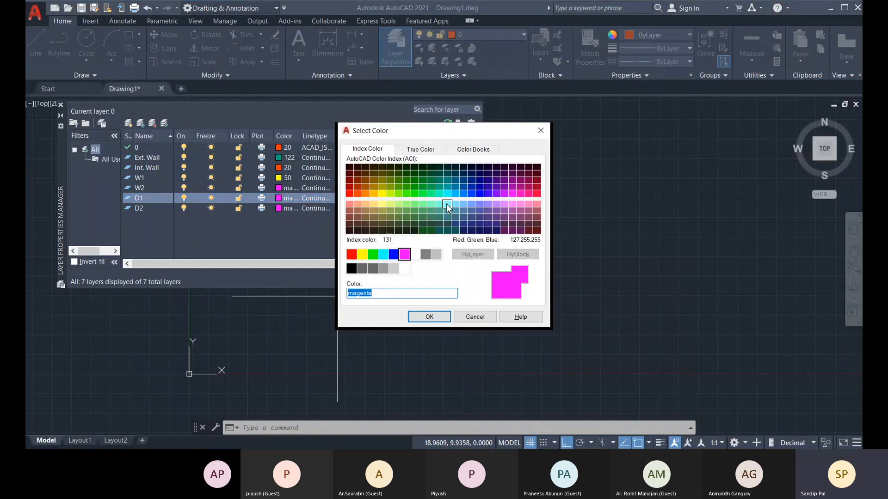
{"action": "left_click", "coordinate": [536, 212]}
{"action": "left_click", "coordinate": [429, 317]}
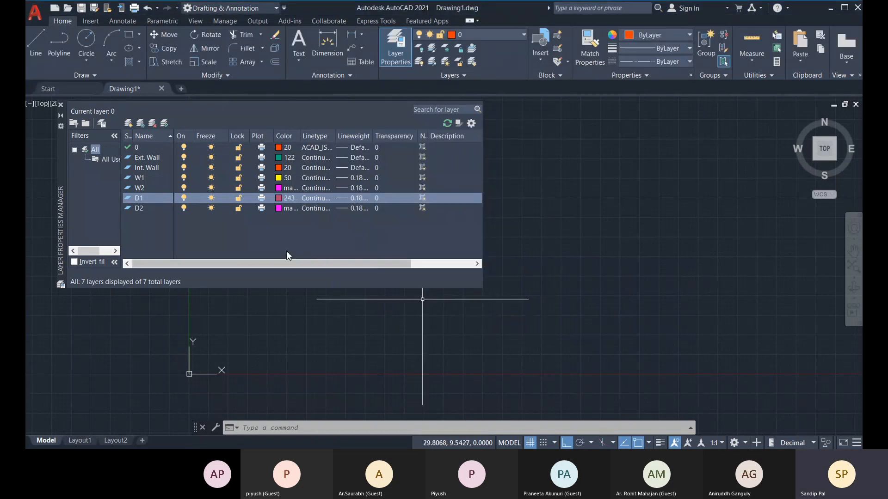
{"action": "left_click", "coordinate": [279, 208]}
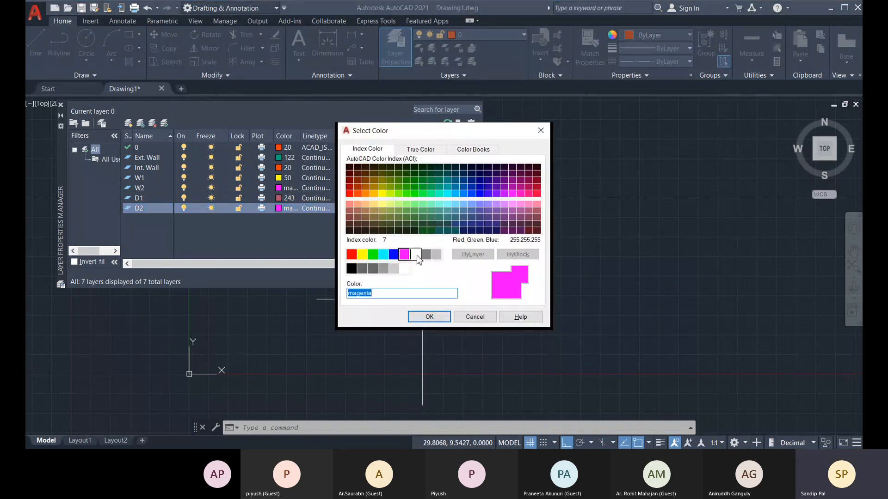
{"action": "left_click", "coordinate": [415, 255]}
{"action": "left_click", "coordinate": [426, 320]}
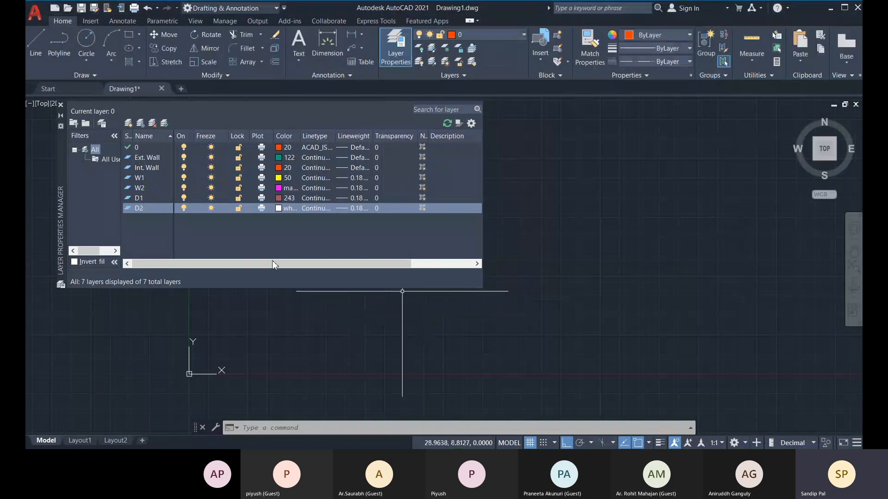
Set the D2 layer's lineweight to Default and the D1 layer's lineweight to 0.00 mm.
{"action": "left_click", "coordinate": [352, 209]}
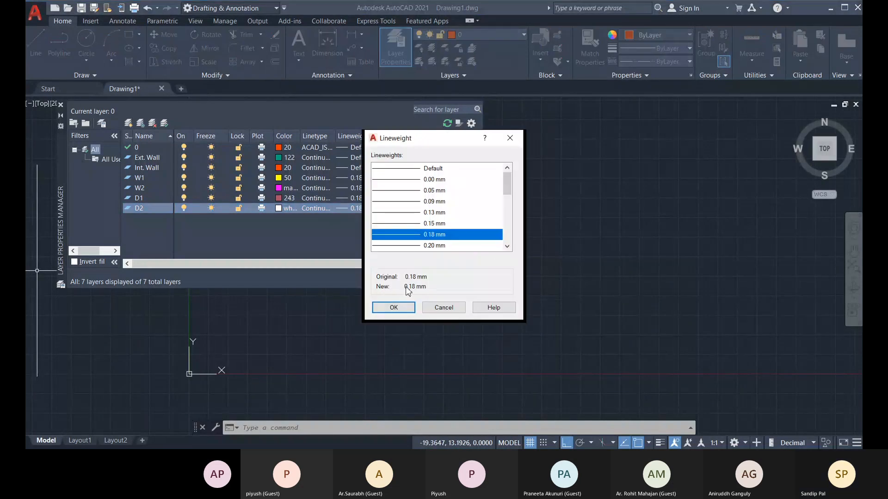
{"action": "left_click", "coordinate": [435, 168]}
{"action": "left_click", "coordinate": [392, 308]}
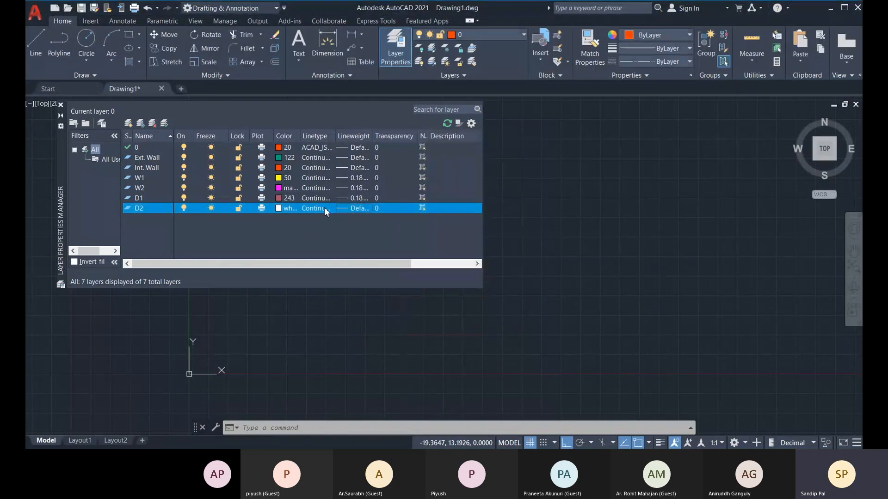
{"action": "left_click", "coordinate": [343, 198]}
{"action": "left_click", "coordinate": [434, 180]}
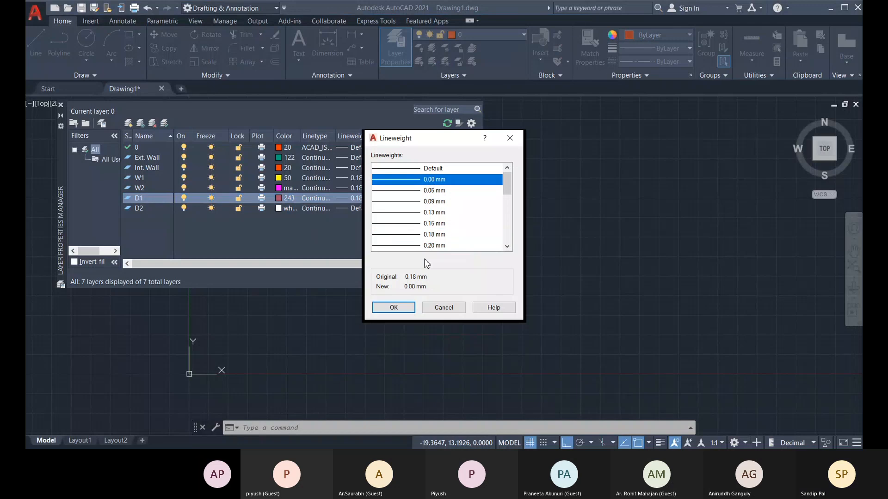
{"action": "left_click", "coordinate": [393, 308]}
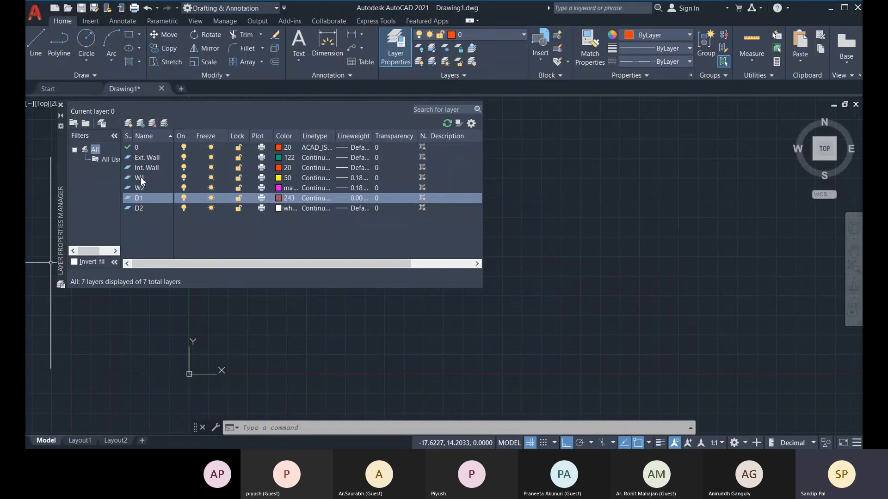
Create a new layer group filter named Wall.
{"action": "left_click", "coordinate": [86, 124]}
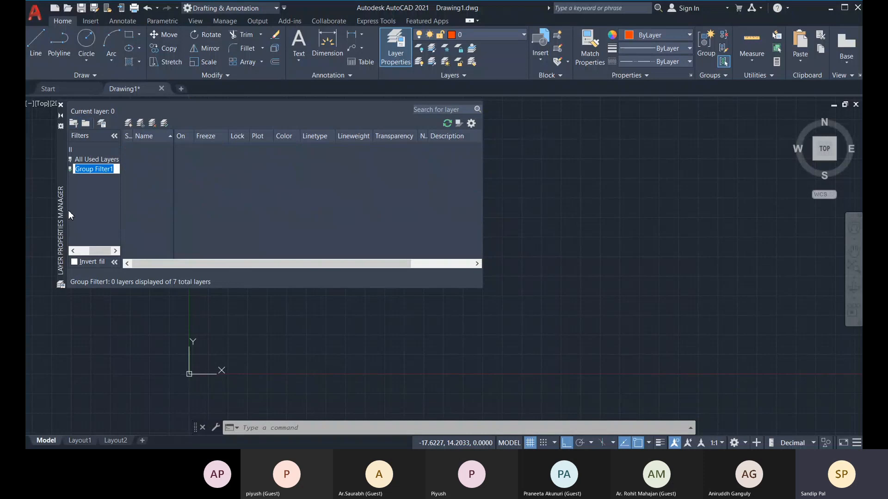
{"action": "type", "text": "Wall"}
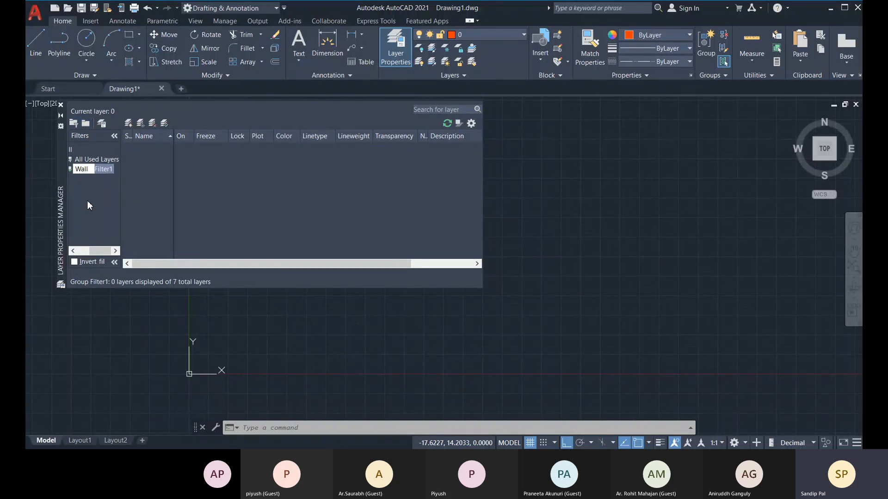
{"action": "key", "text": "Return"}
Create a second layer group filter named Doors.
{"action": "left_click", "coordinate": [88, 124]}
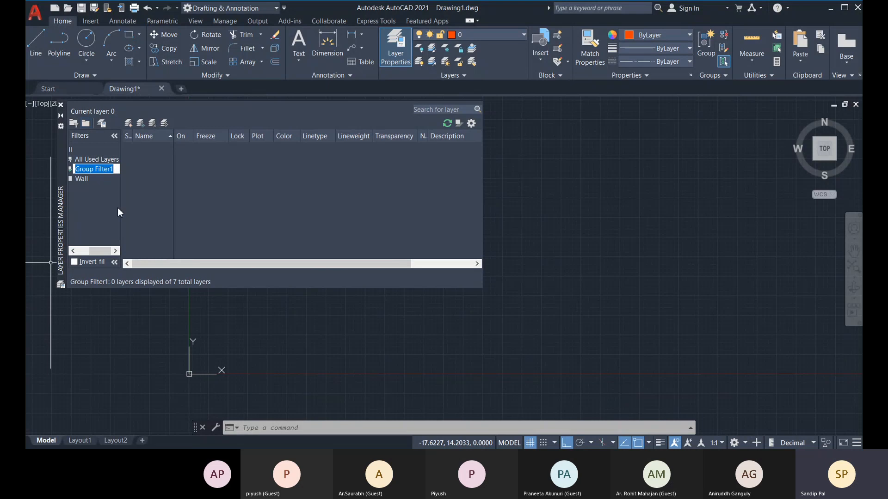
{"action": "type", "text": "Dooe"}
{"action": "key", "text": "BackSpace"}
{"action": "type", "text": "rs"}
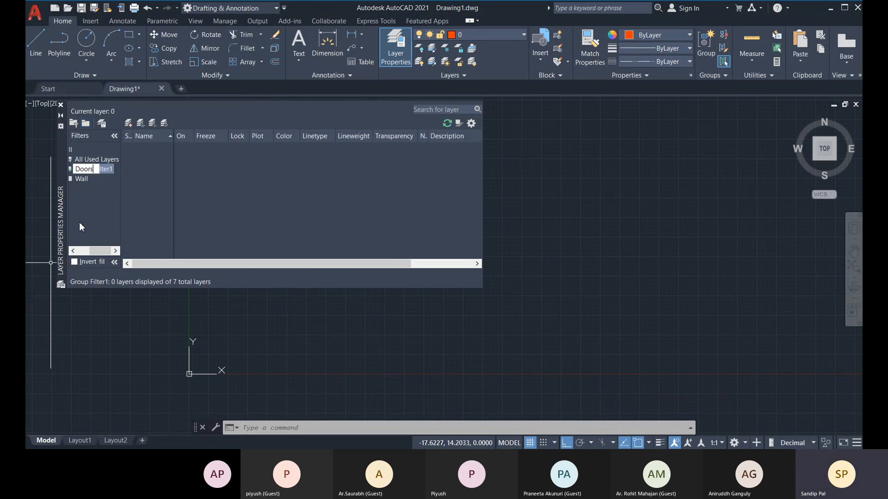
{"action": "key", "text": "Return"}
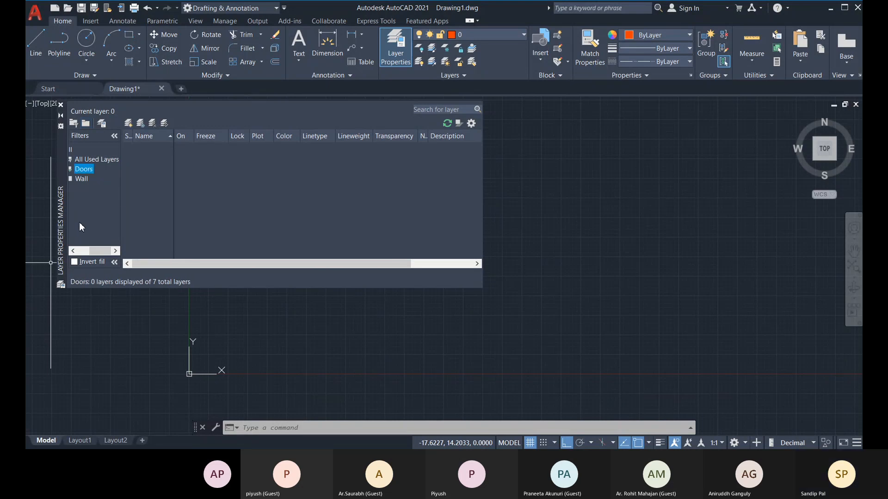
Create a third layer group filter named Windows.
{"action": "left_click", "coordinate": [84, 123]}
{"action": "type", "text": "W"}
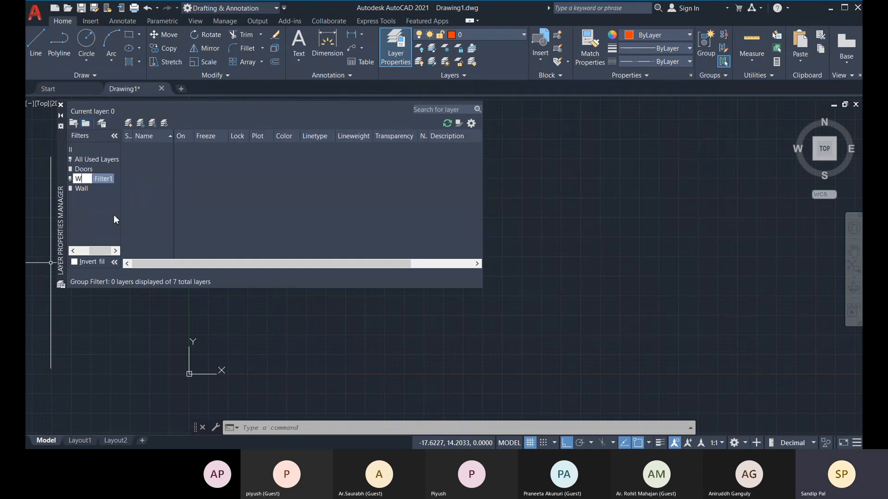
{"action": "type", "text": "indows"}
{"action": "key", "text": "Return"}
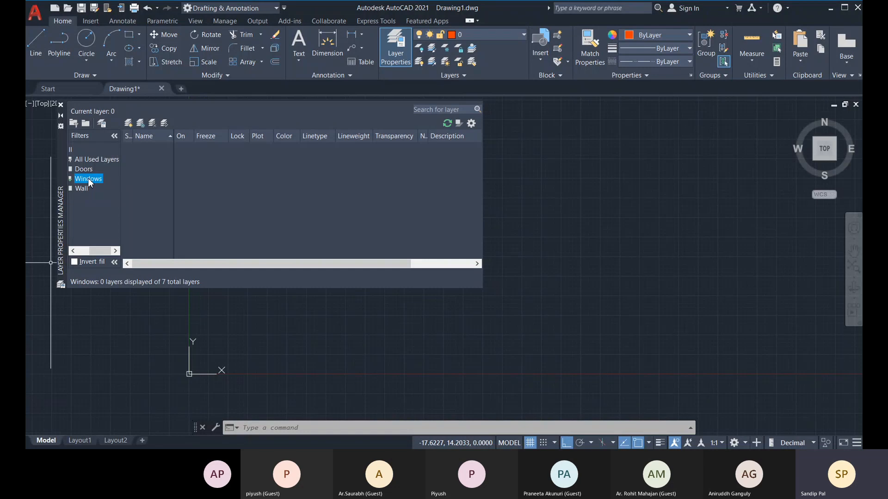
Add the Ext. Wall and Int. Wall layers to the Wall group filter and display that group's layers.
{"action": "left_click", "coordinate": [90, 160]}
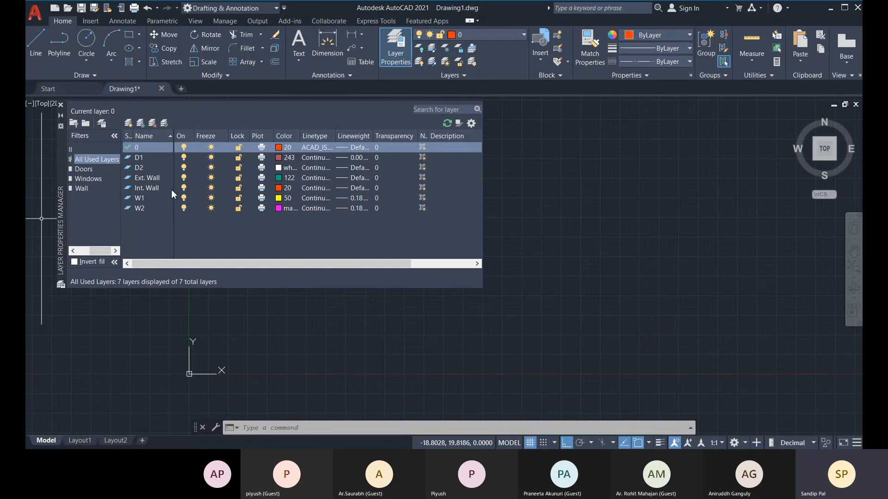
{"action": "left_click", "coordinate": [146, 177]}
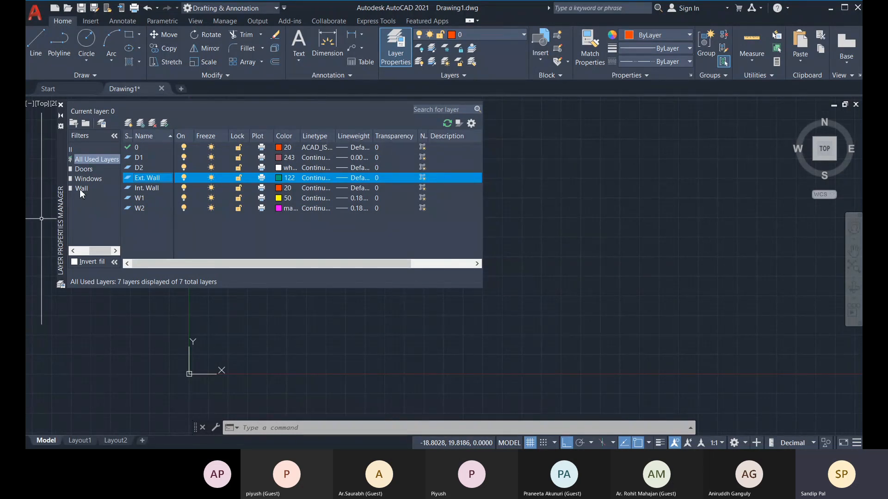
{"action": "left_click", "coordinate": [148, 186]}
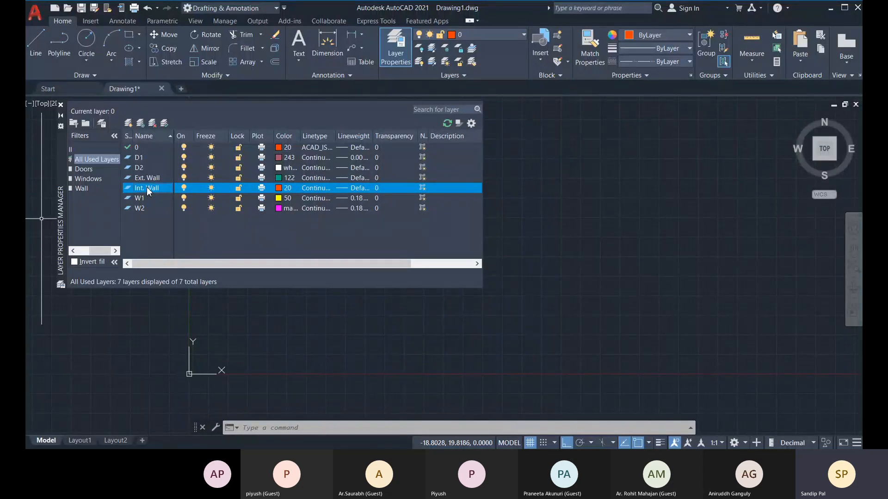
{"action": "left_click_drag", "start_coordinate": [147, 187], "coordinate": [81, 191]}
{"action": "left_click", "coordinate": [79, 188]}
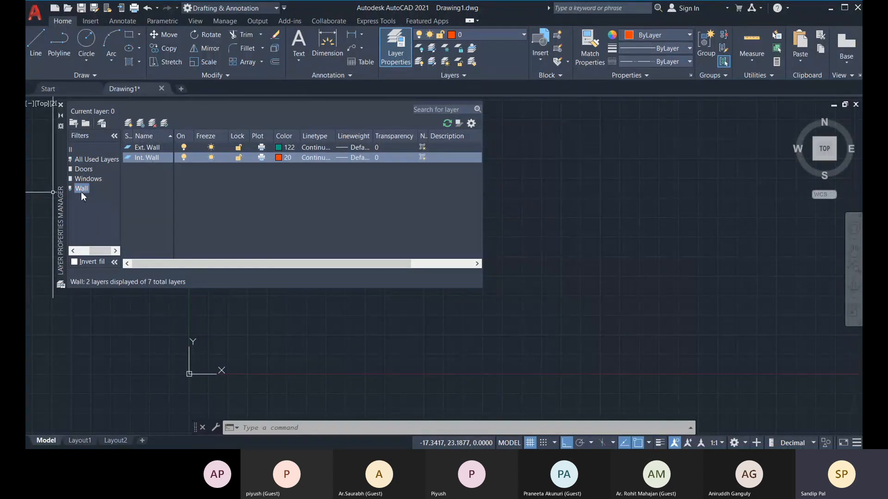
Add the W1 and W2 layers from the list of all used layers to the Windows group filter.
{"action": "left_click", "coordinate": [89, 179]}
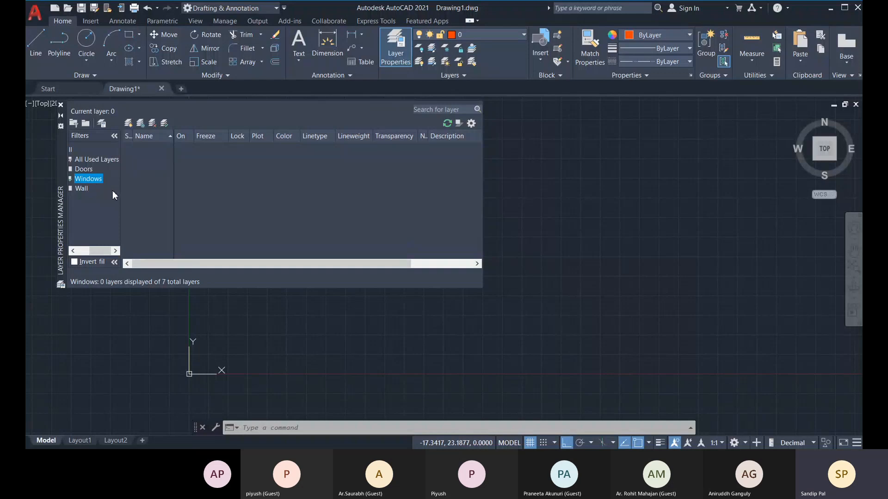
{"action": "left_click", "coordinate": [89, 159]}
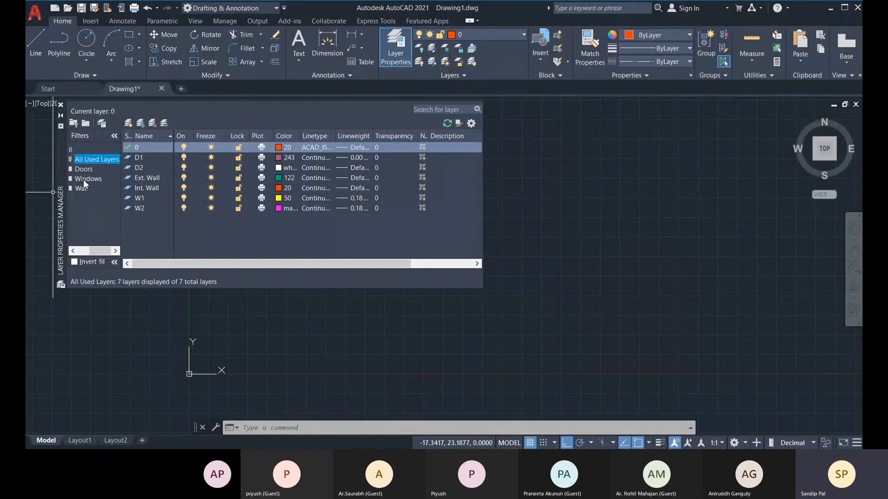
{"action": "left_click", "coordinate": [83, 179]}
{"action": "left_click", "coordinate": [94, 160]}
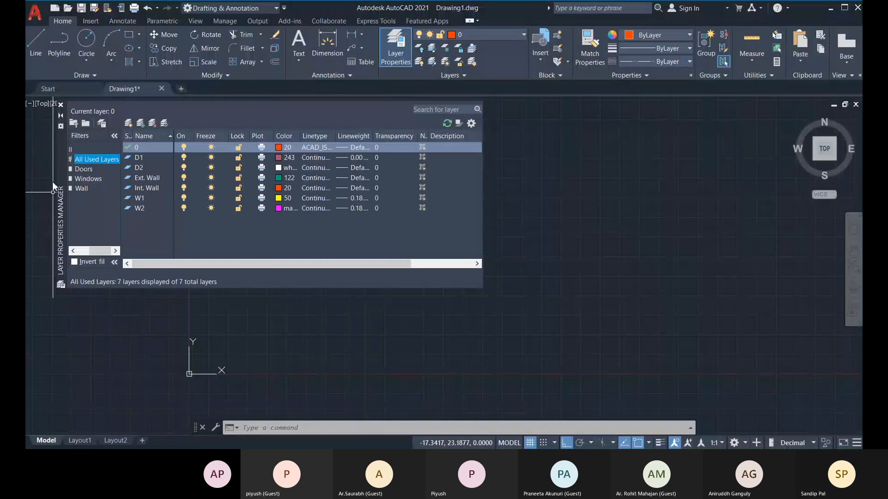
{"action": "left_click", "coordinate": [139, 199]}
{"action": "left_click_drag", "start_coordinate": [140, 202], "coordinate": [91, 179]}
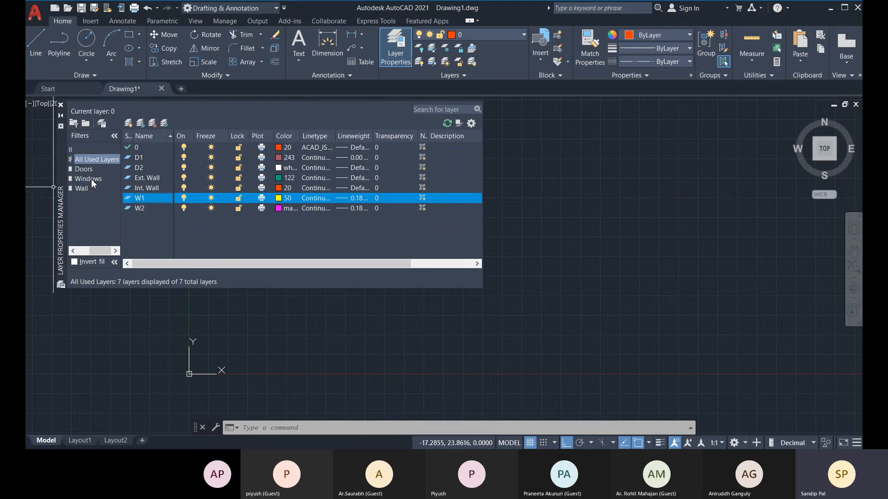
{"action": "left_click", "coordinate": [144, 209]}
{"action": "left_click_drag", "start_coordinate": [142, 208], "coordinate": [88, 179]}
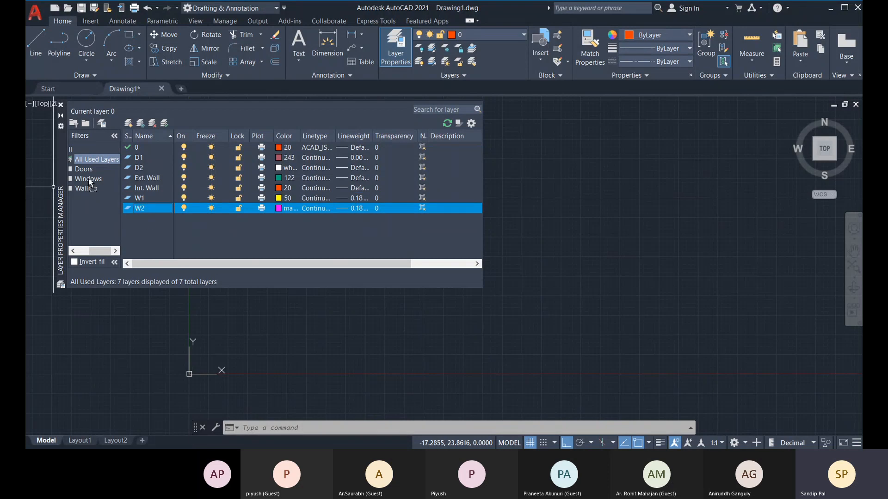
Add the D1 and D2 layers to the Doors group filter.
{"action": "left_click", "coordinate": [140, 168]}
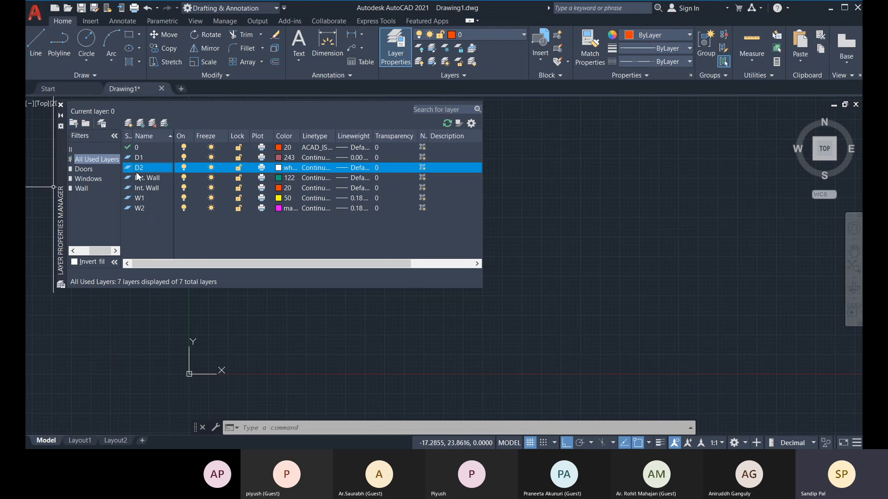
{"action": "left_click", "coordinate": [140, 156]}
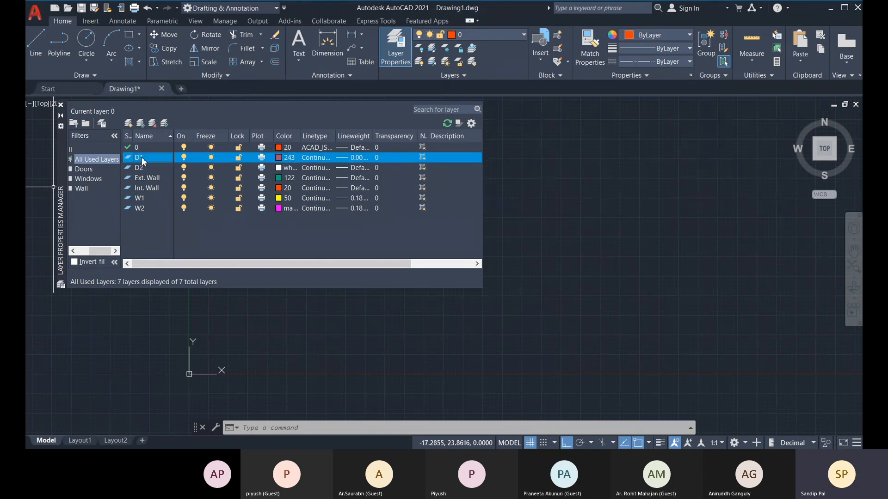
{"action": "left_click_drag", "start_coordinate": [140, 157], "coordinate": [84, 170]}
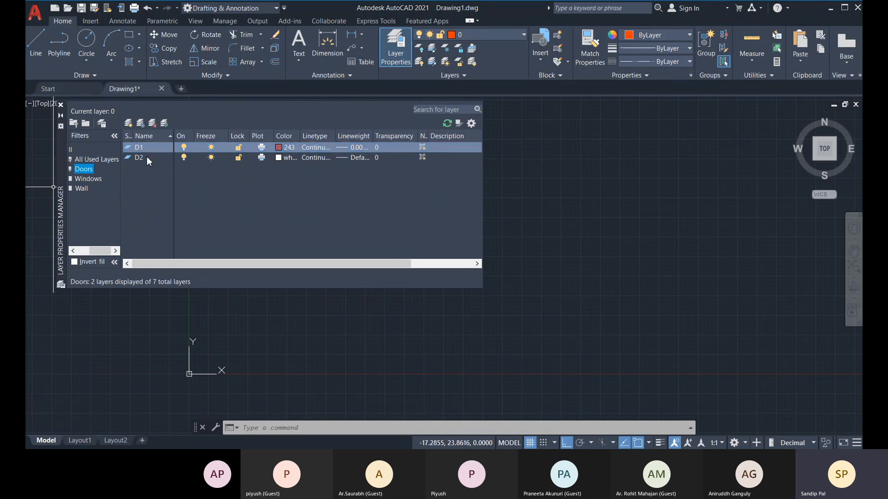
Create a layer named D3 in the Doors group and set both D2 and D3 to index color 71.
{"action": "left_click", "coordinate": [129, 123]}
{"action": "type", "text": "D3"}
{"action": "left_click", "coordinate": [277, 158], "text": "shift"}
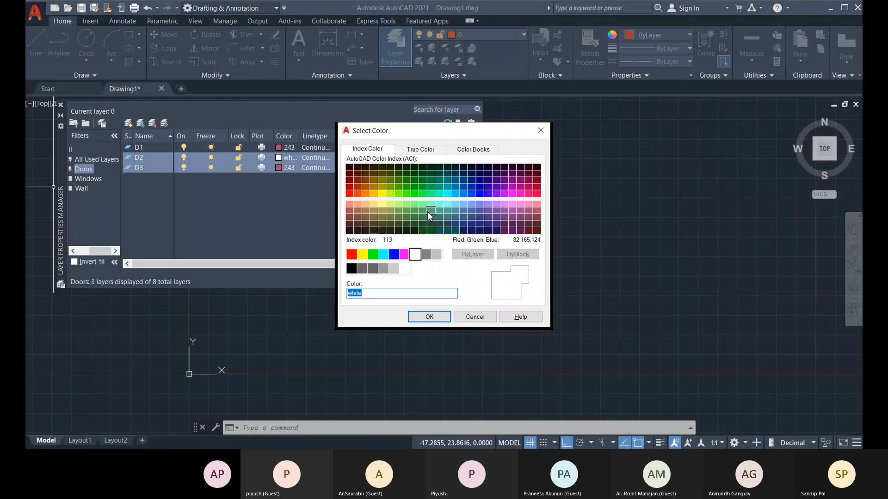
{"action": "left_click", "coordinate": [398, 204]}
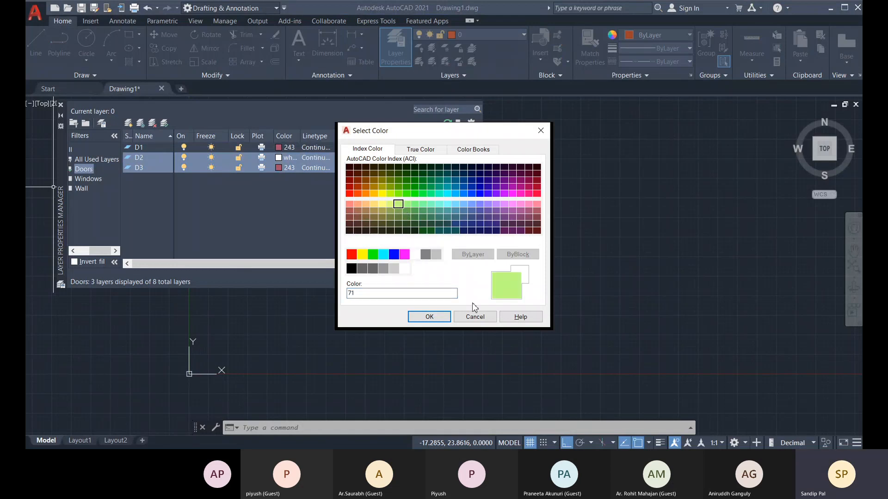
{"action": "left_click", "coordinate": [429, 319]}
Set the color of the D2 layer alone to white.
{"action": "left_click", "coordinate": [153, 158]}
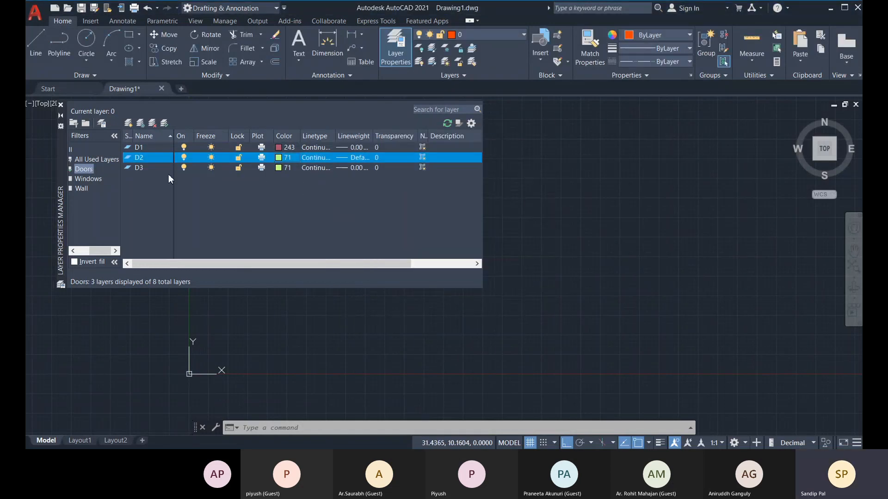
{"action": "left_click", "coordinate": [279, 160]}
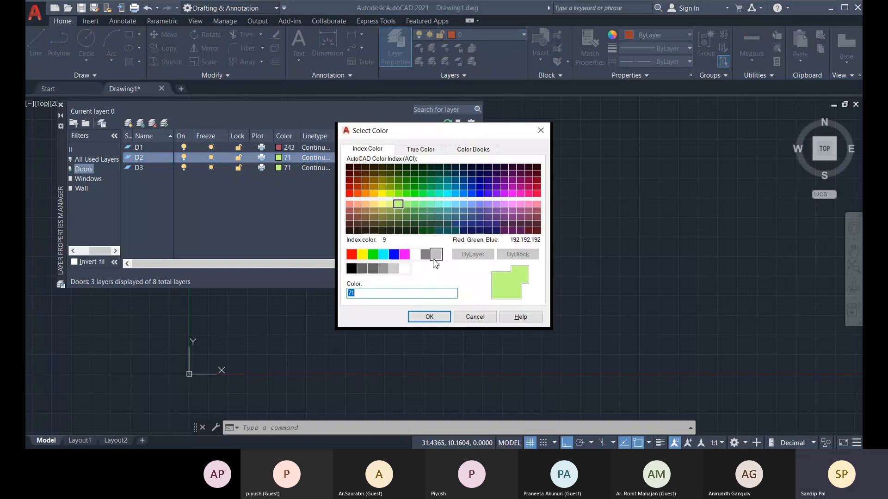
{"action": "left_click", "coordinate": [404, 254]}
{"action": "left_click", "coordinate": [416, 255]}
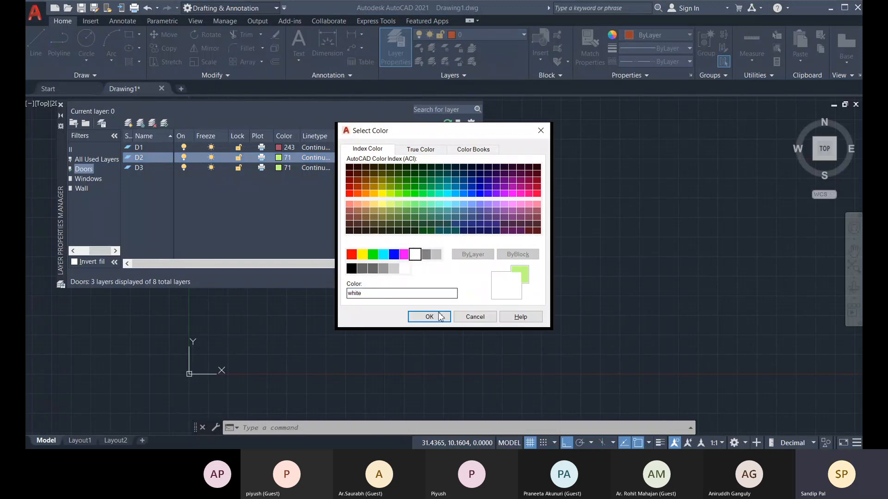
{"action": "left_click", "coordinate": [429, 317]}
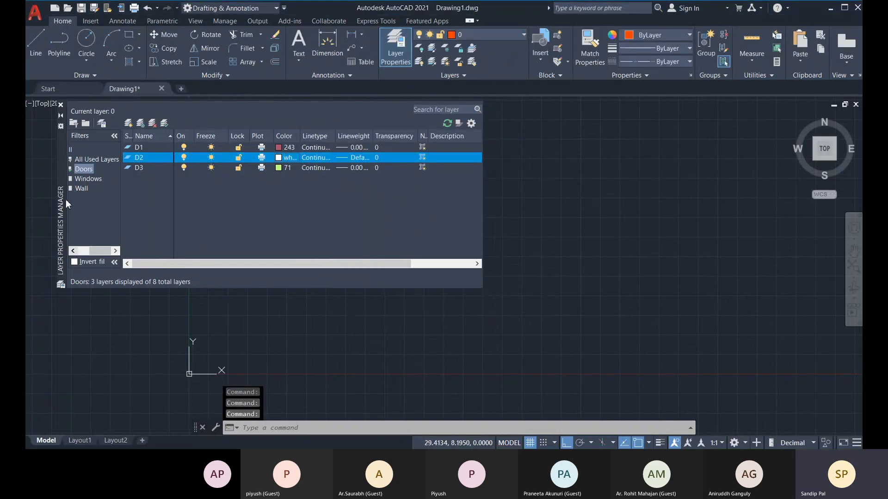
Review the layers in the Doors, Windows and Wall group filters and return to the list of all used layers.
{"action": "left_click", "coordinate": [86, 160]}
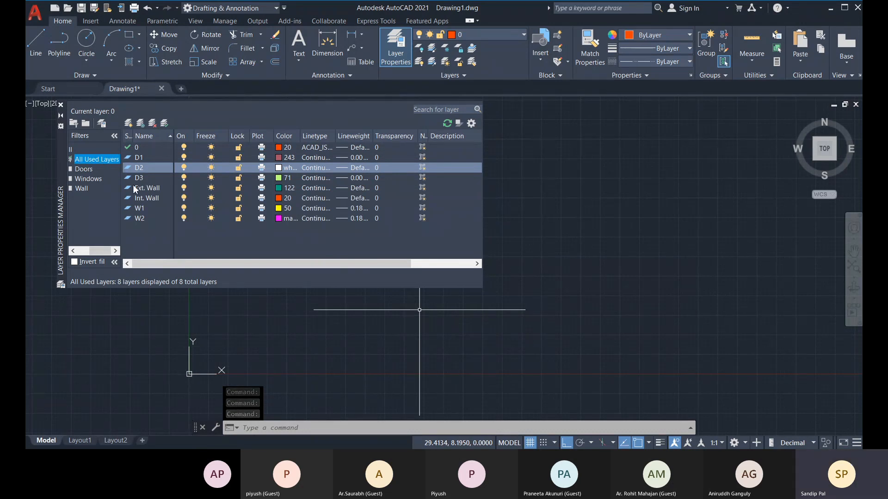
{"action": "left_click", "coordinate": [84, 169]}
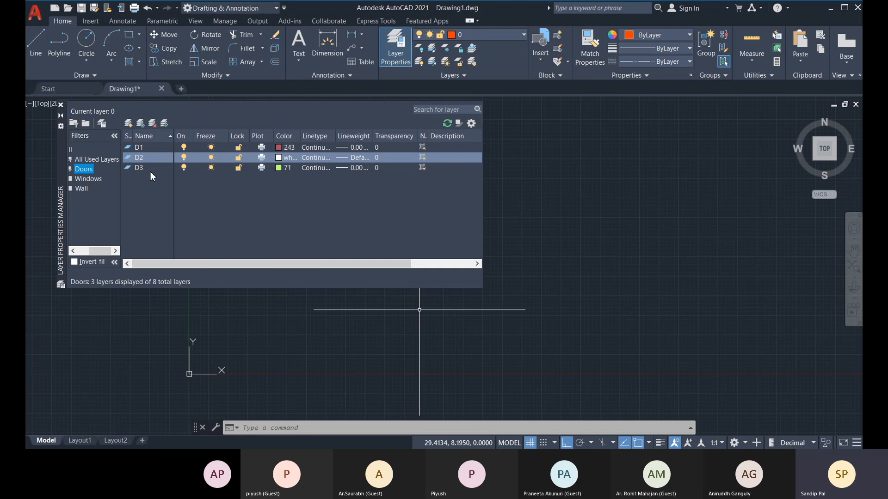
{"action": "left_click", "coordinate": [89, 160]}
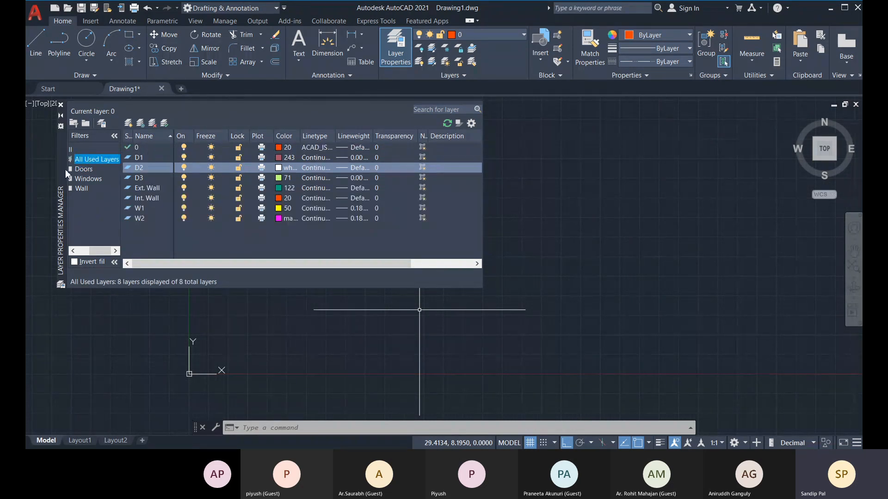
{"action": "left_click", "coordinate": [84, 171]}
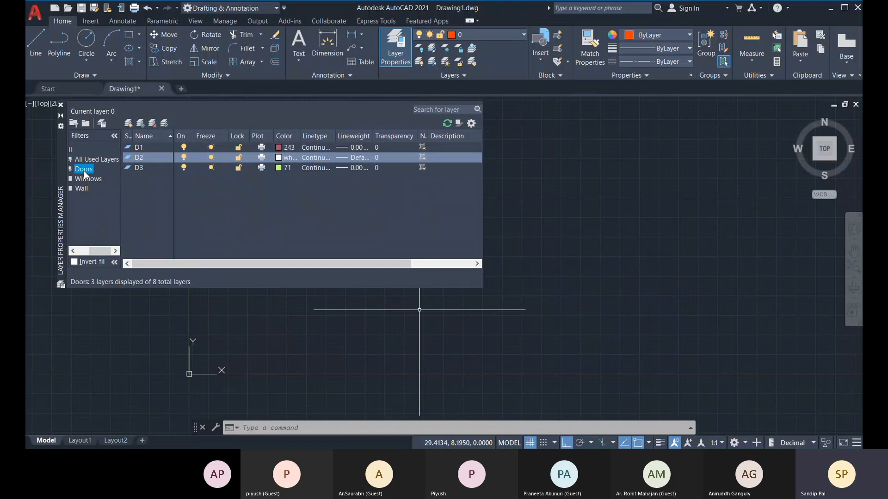
{"action": "left_click", "coordinate": [88, 179]}
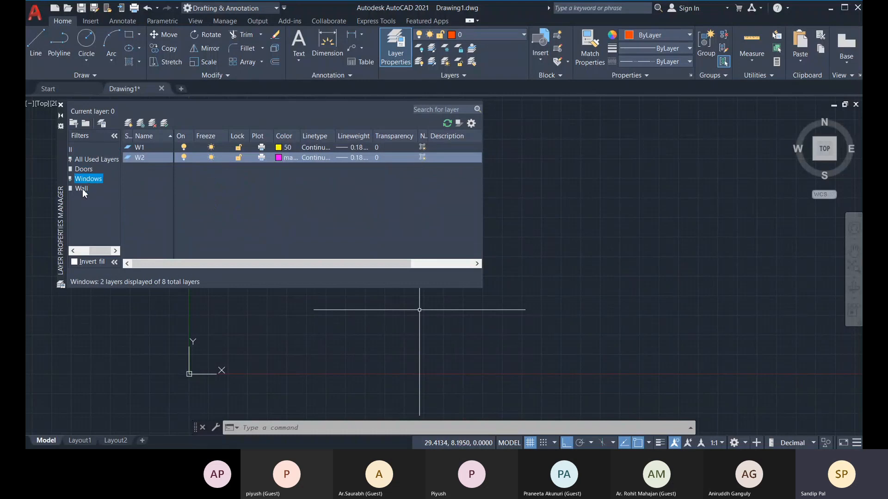
{"action": "left_click", "coordinate": [82, 189]}
{"action": "left_click", "coordinate": [98, 160]}
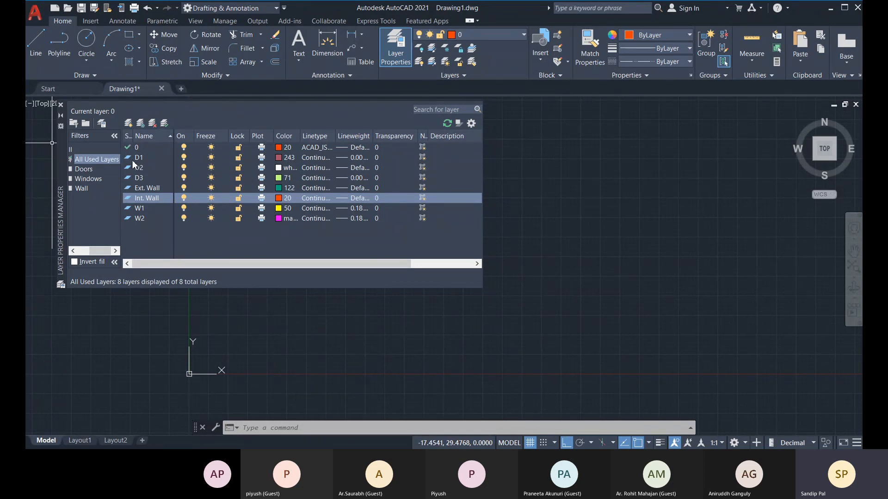
Make Int. Wall, Ext. Wall, D2 and finally W2 the current layer, one after another.
{"action": "double_click", "coordinate": [133, 202]}
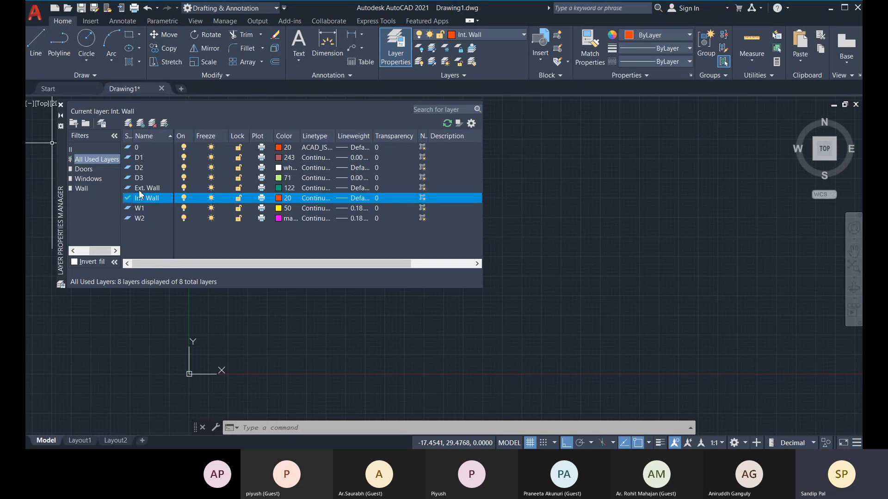
{"action": "left_click", "coordinate": [139, 188]}
{"action": "left_click", "coordinate": [167, 124]}
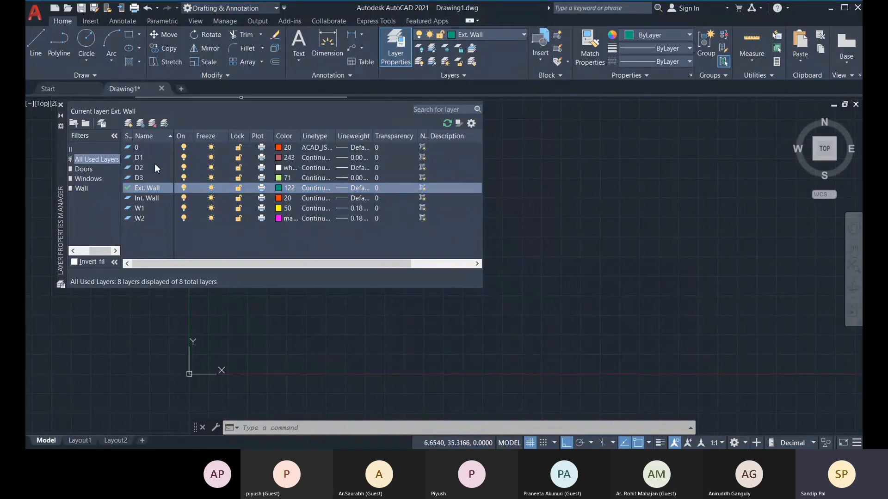
{"action": "double_click", "coordinate": [141, 168]}
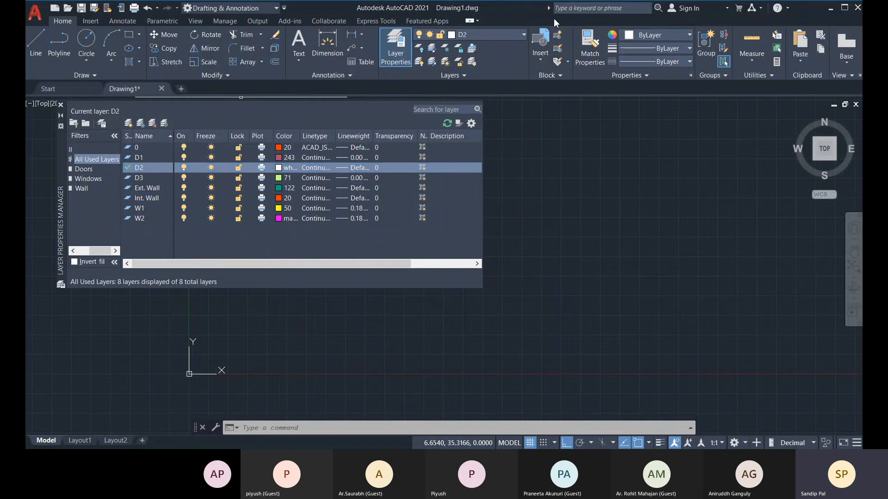
{"action": "double_click", "coordinate": [125, 219]}
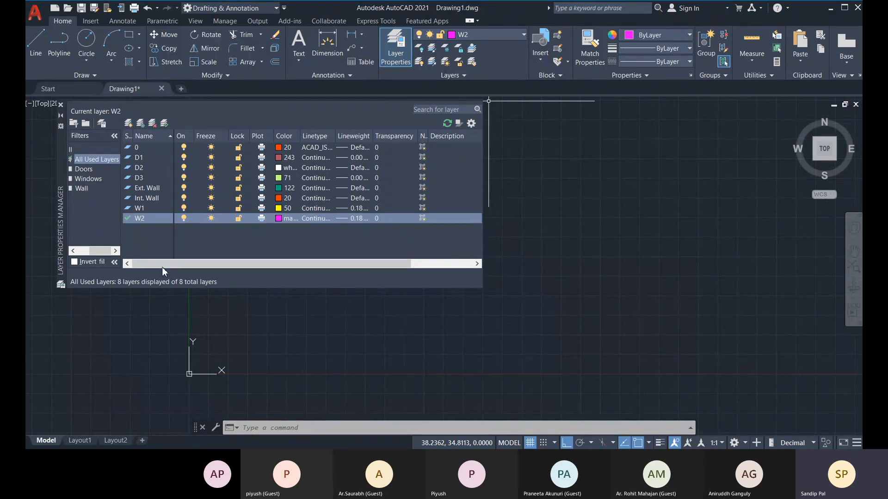
{"action": "left_click", "coordinate": [73, 123]}
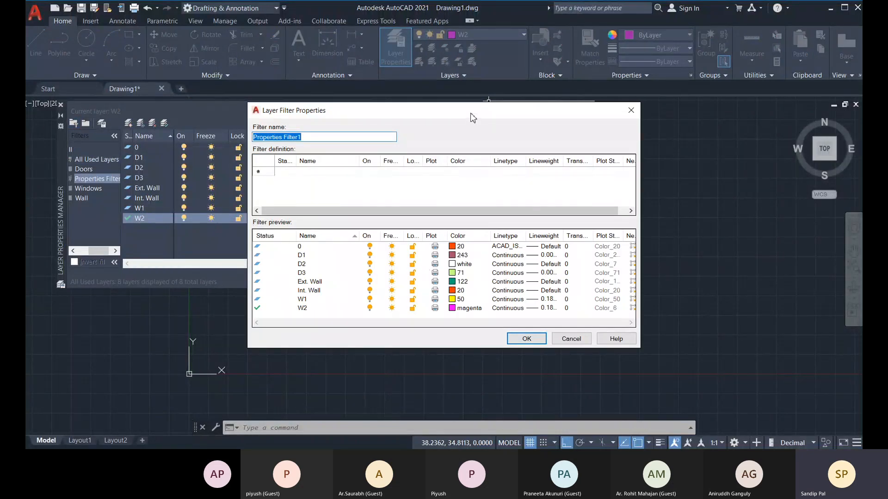
{"action": "left_click_drag", "start_coordinate": [472, 117], "coordinate": [481, 122]}
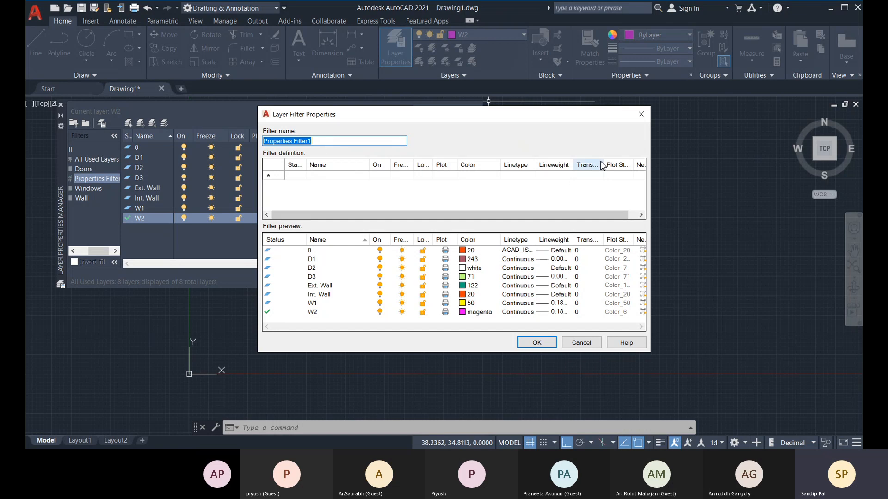
{"action": "left_click", "coordinate": [641, 114]}
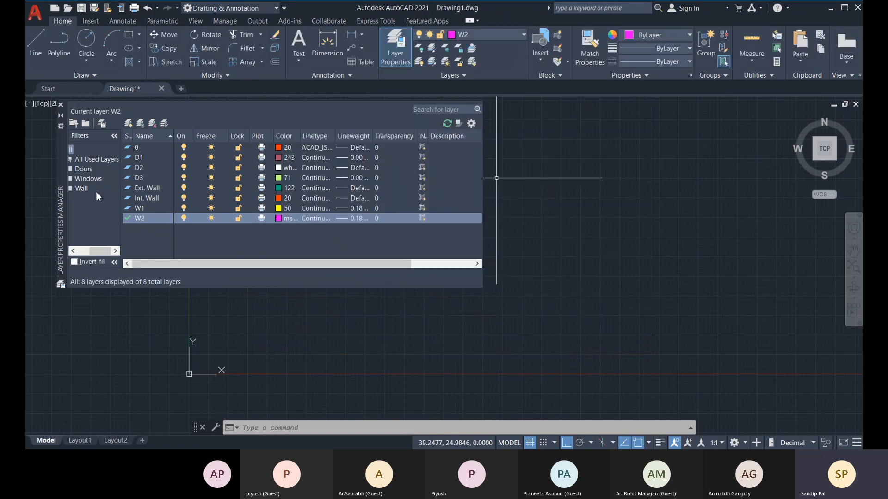
Create a new layer named FD1 in the full layer list.
{"action": "left_click", "coordinate": [129, 123]}
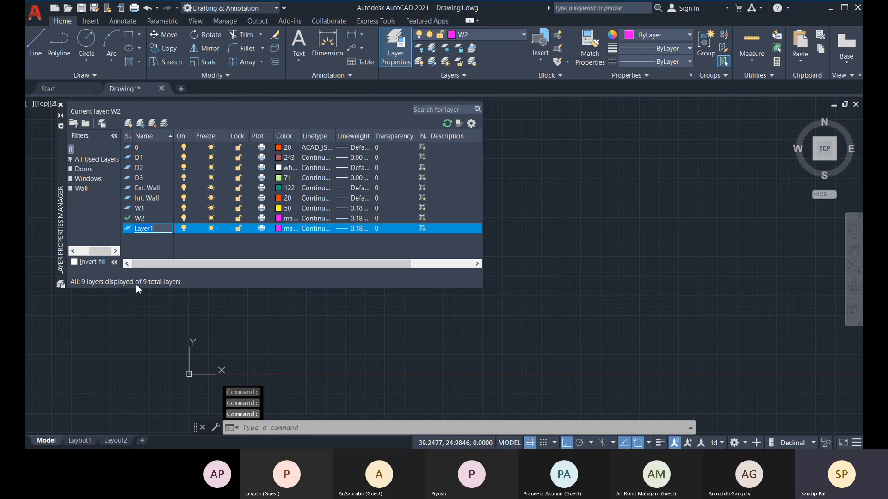
{"action": "type", "text": "F"}
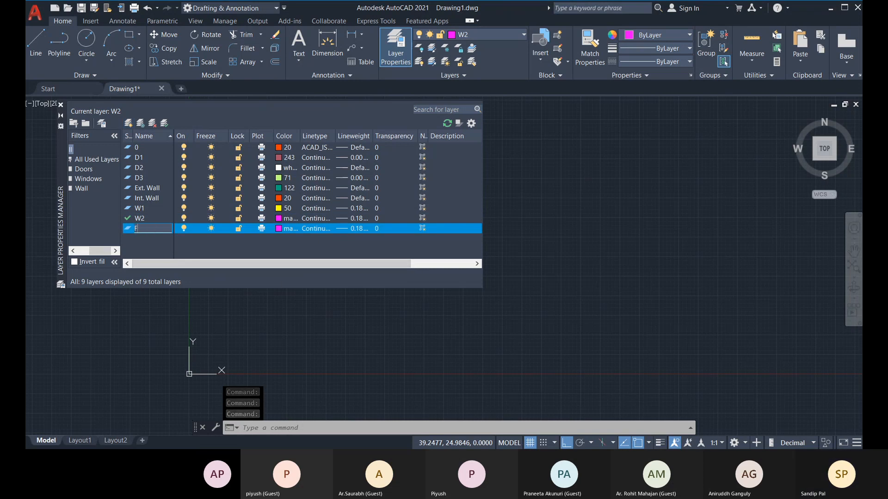
{"action": "type", "text": "D1"}
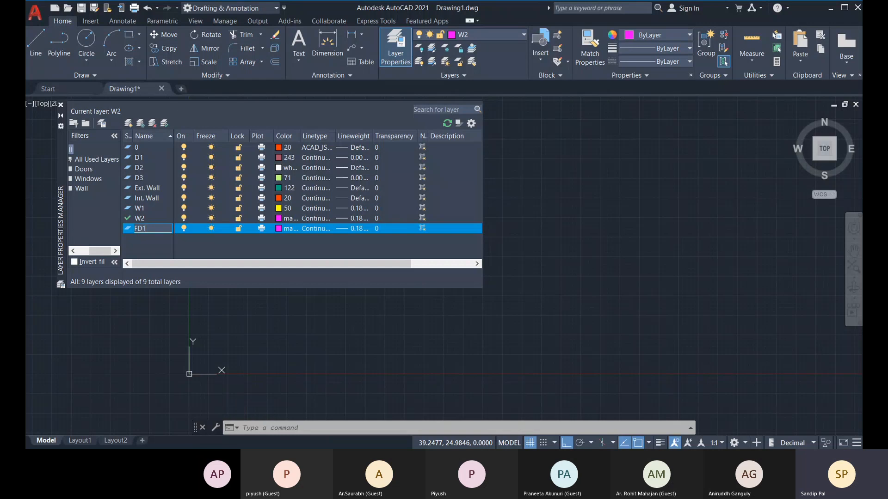
{"action": "left_click", "coordinate": [147, 247]}
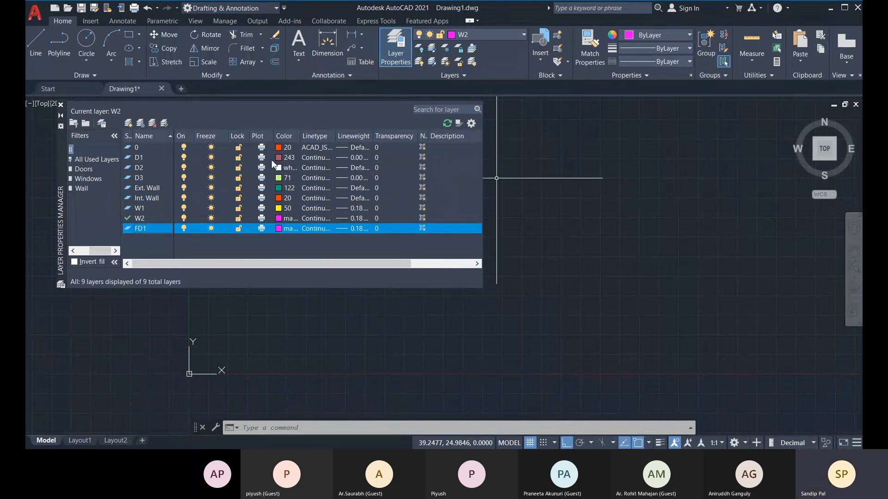
Set the FD1 layer's color to index color 243 and its lineweight to 0.00 mm.
{"action": "left_click", "coordinate": [279, 228]}
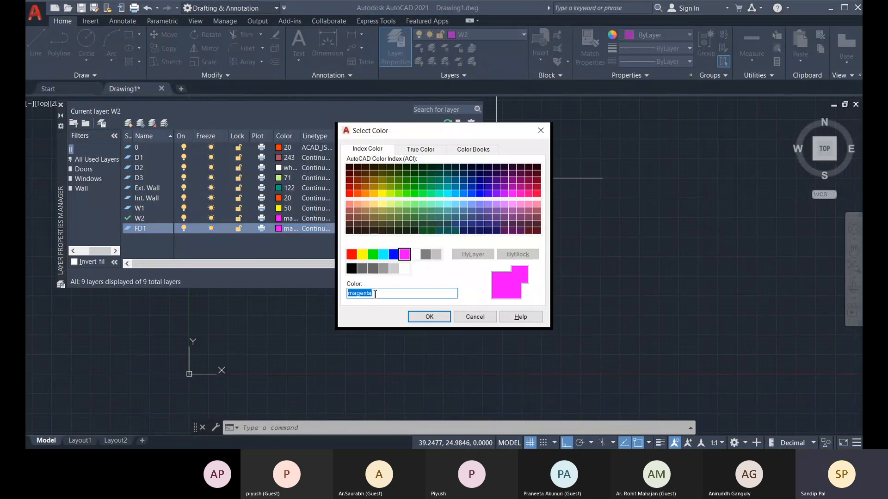
{"action": "type", "text": "243"}
{"action": "key", "text": "Return"}
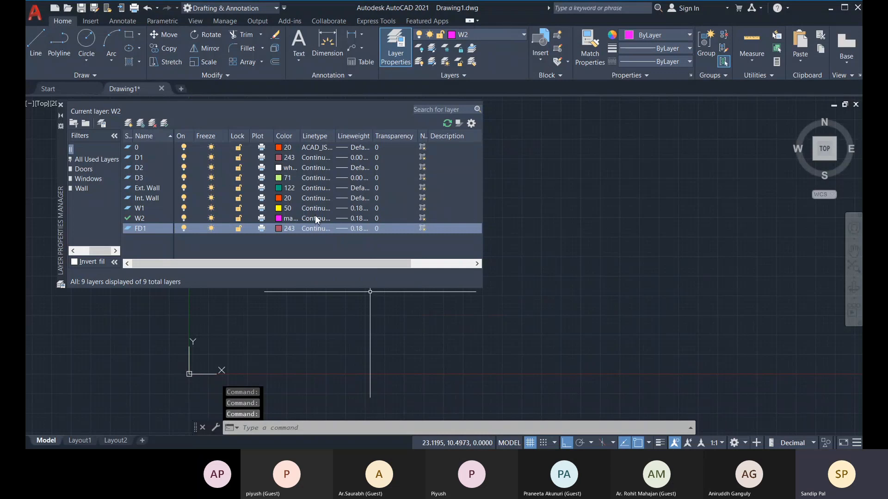
{"action": "left_click", "coordinate": [350, 228]}
{"action": "left_click", "coordinate": [434, 179]}
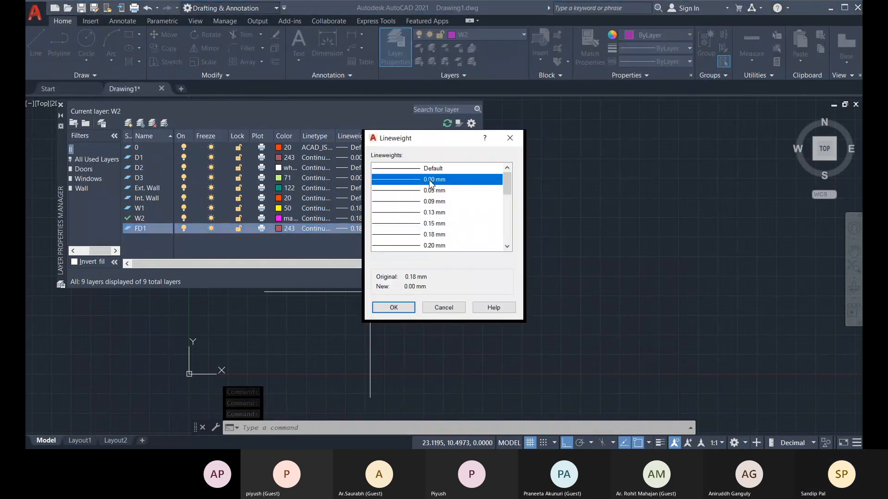
{"action": "left_click", "coordinate": [405, 313]}
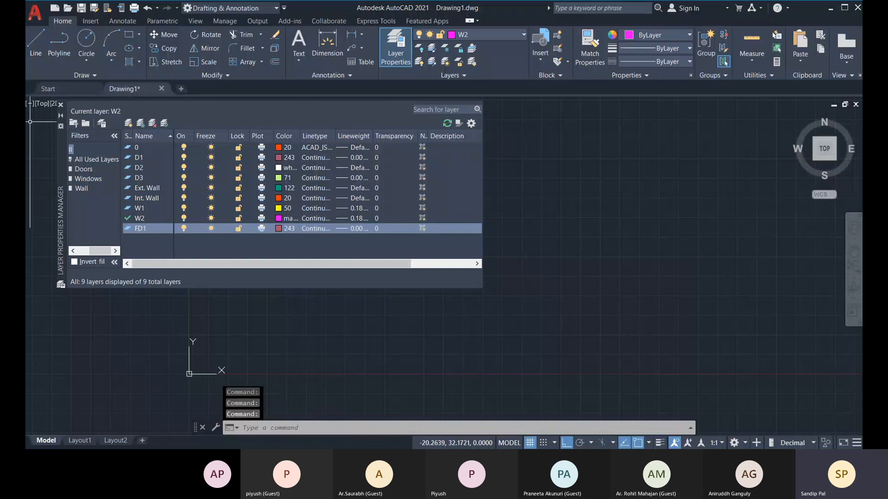
Create a layer property filter named First Floor that matches layer names with the pattern F*.
{"action": "left_click", "coordinate": [73, 123]}
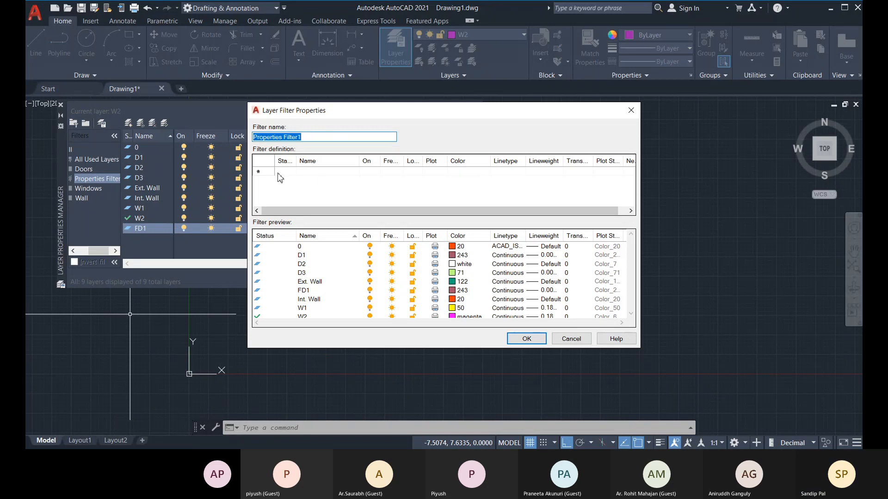
{"action": "left_click", "coordinate": [317, 172]}
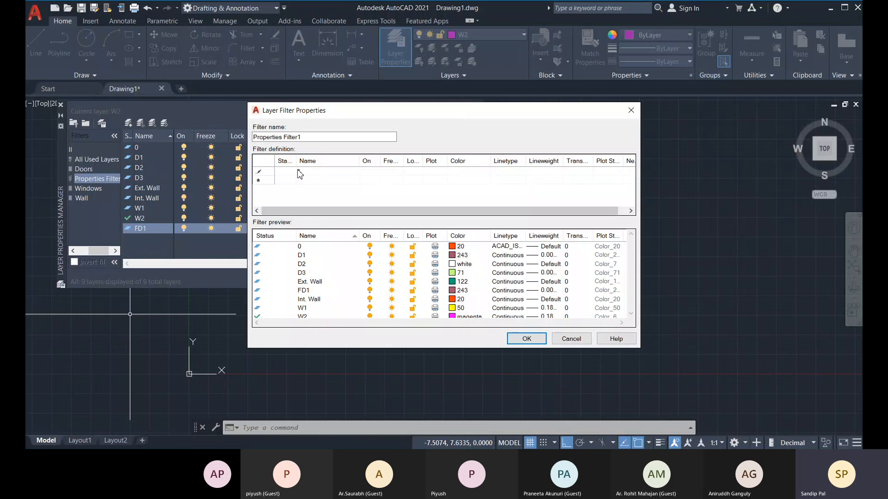
{"action": "left_click", "coordinate": [303, 173]}
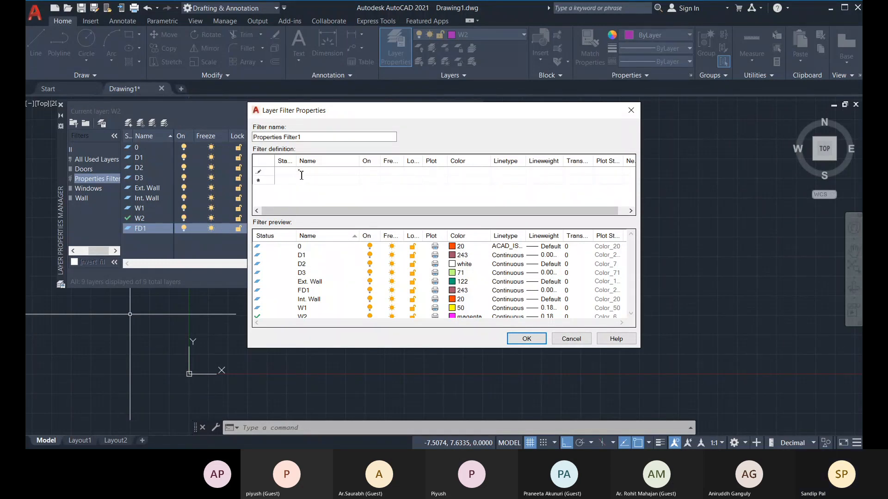
{"action": "type", "text": "F"}
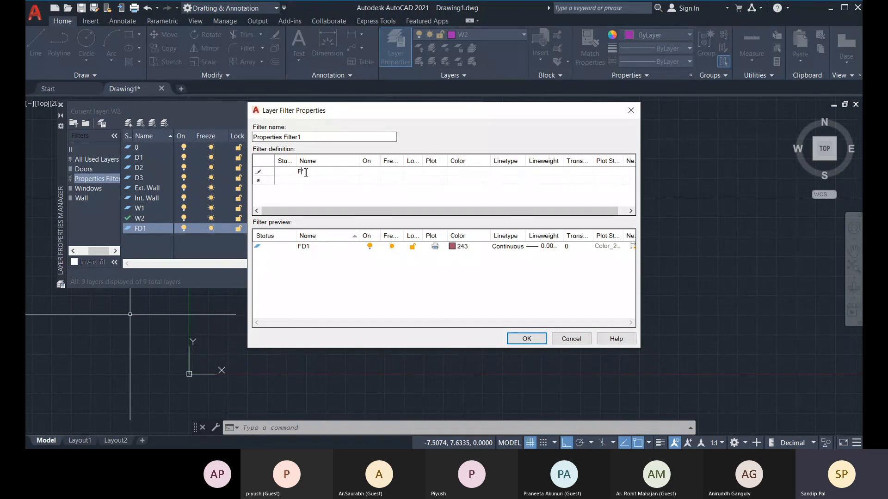
{"action": "type", "text": "*"}
{"action": "left_click", "coordinate": [310, 139]}
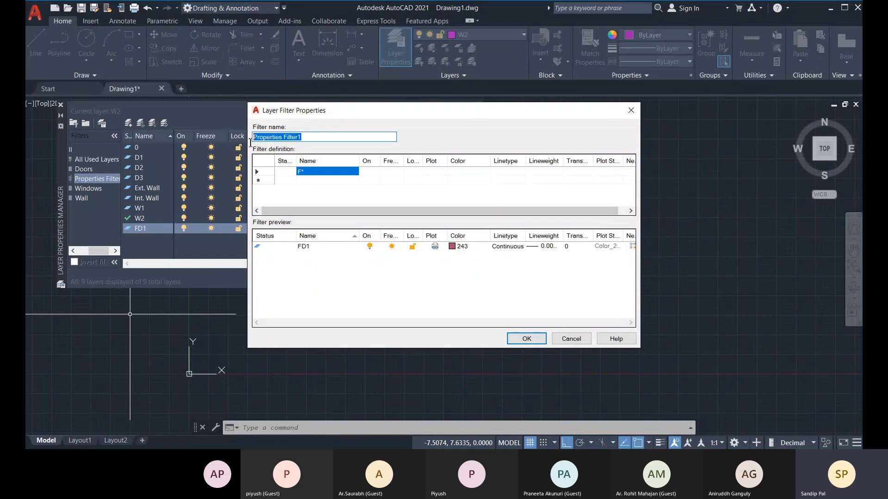
{"action": "type", "text": "F"}
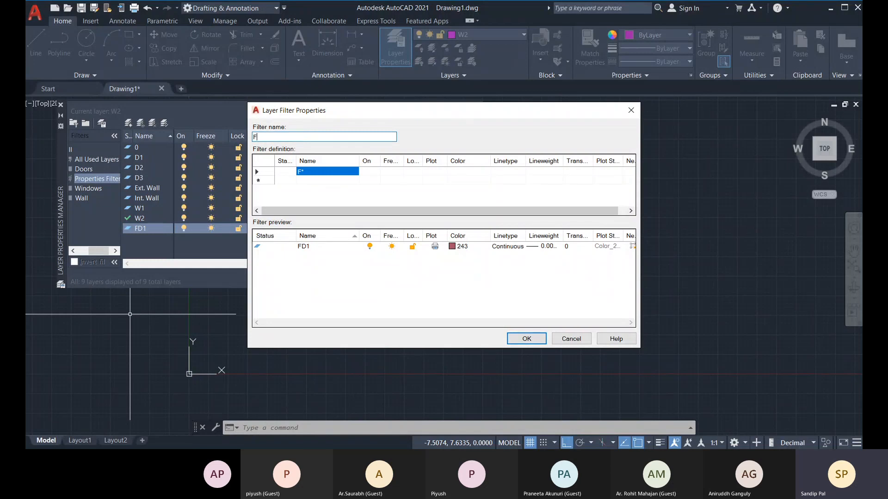
{"action": "type", "text": "irst"}
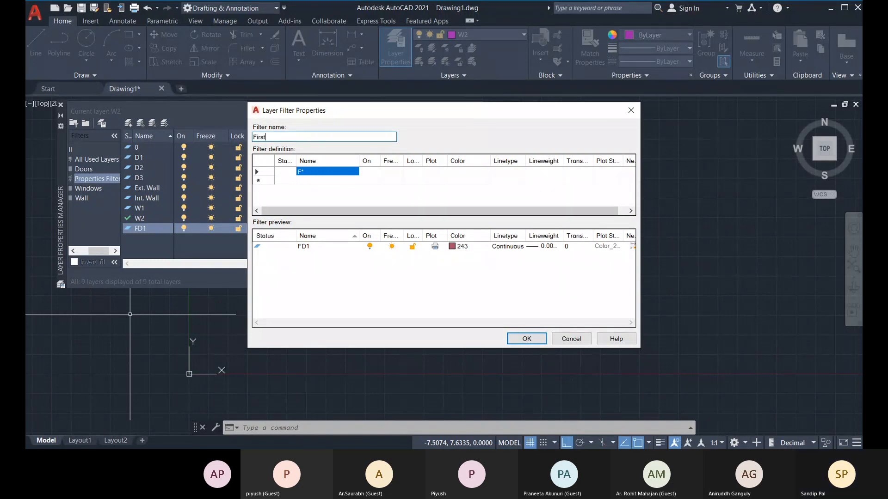
{"action": "type", "text": " Floor"}
{"action": "left_click", "coordinate": [526, 339]}
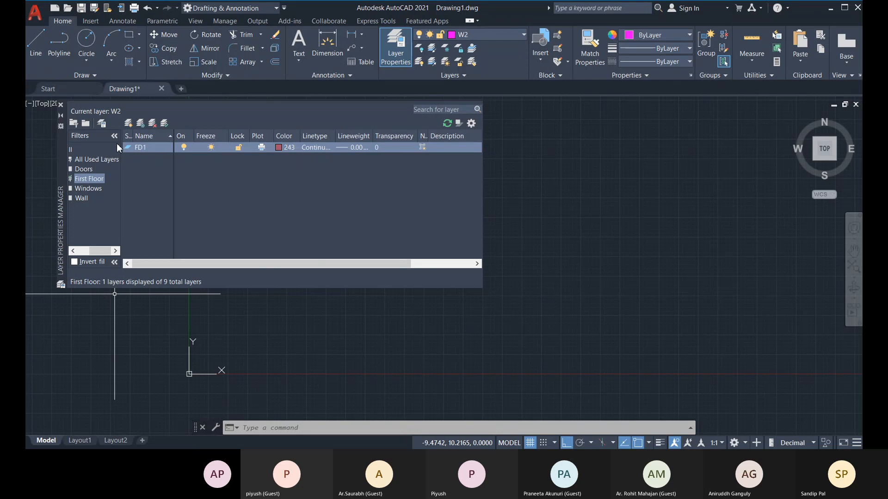
Create a new layer named F. Ext. Wall in the list of all used layers.
{"action": "left_click", "coordinate": [96, 159]}
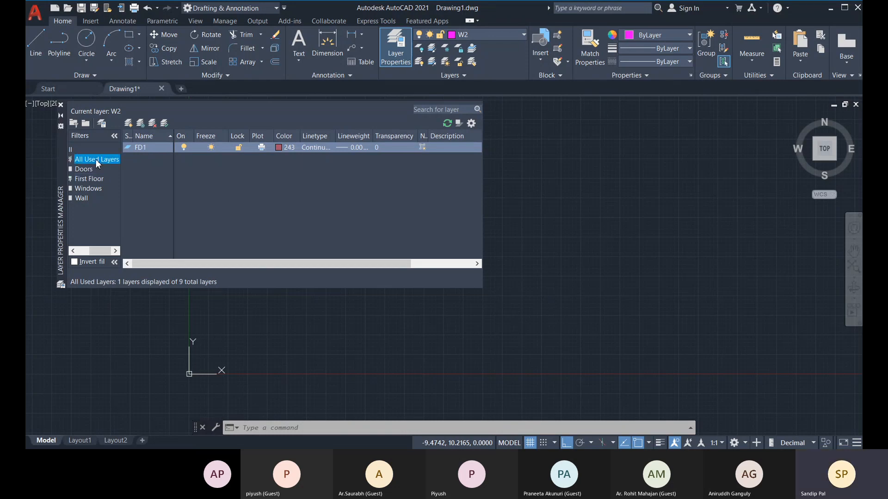
{"action": "left_click", "coordinate": [129, 123]}
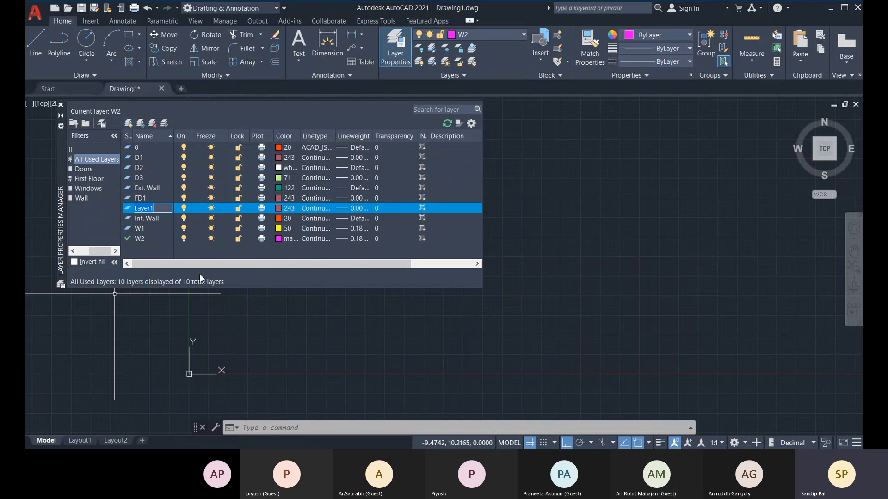
{"action": "type", "text": "FWall"}
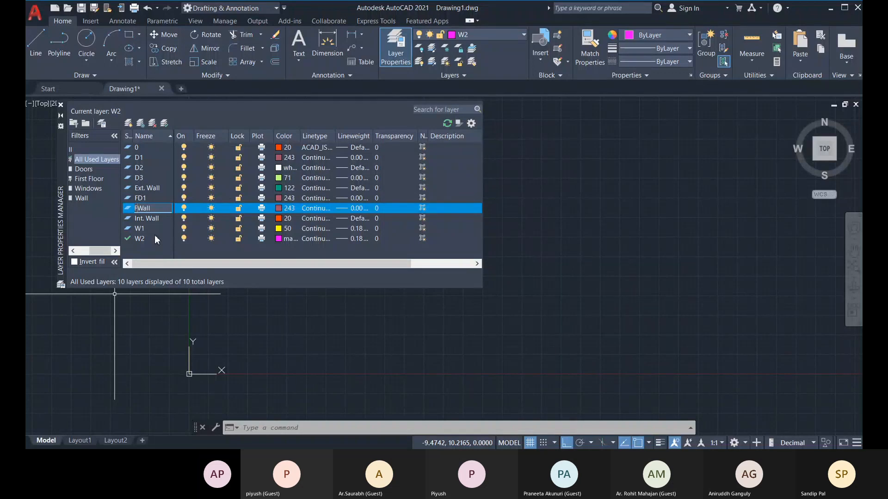
{"action": "type", "text": "."}
{"action": "type", "text": " E"}
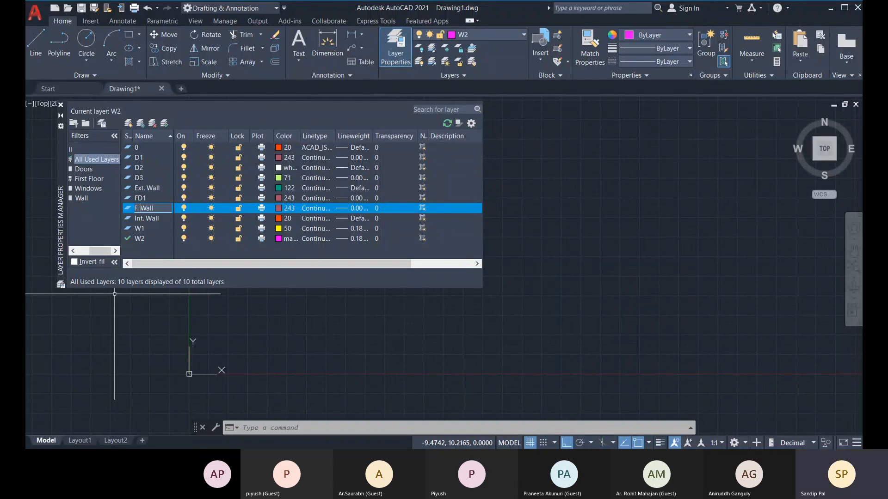
{"action": "type", "text": "xt."}
Set the F. Ext. Wall layer's color to index color 122 and its lineweight to Default.
{"action": "left_click", "coordinate": [282, 208]}
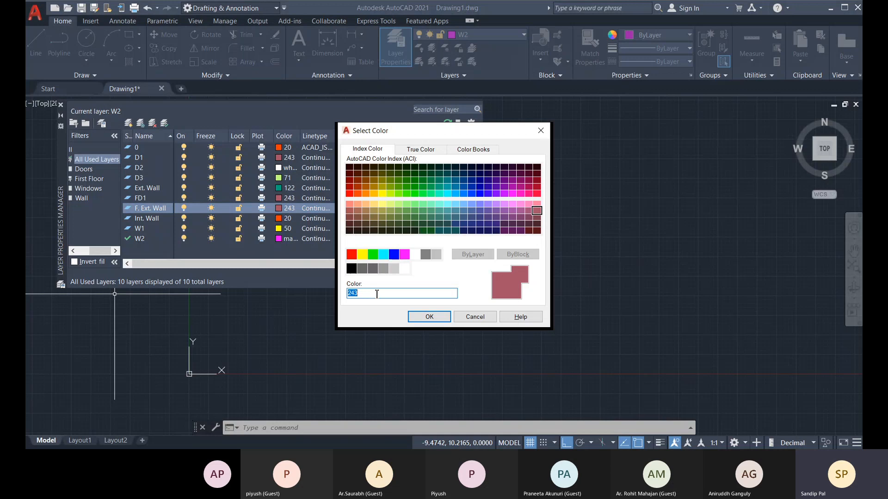
{"action": "type", "text": "122"}
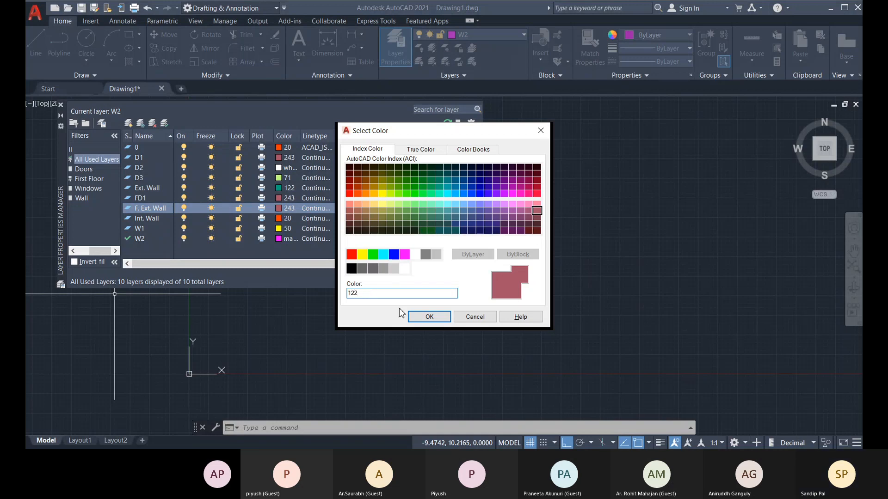
{"action": "left_click", "coordinate": [428, 316]}
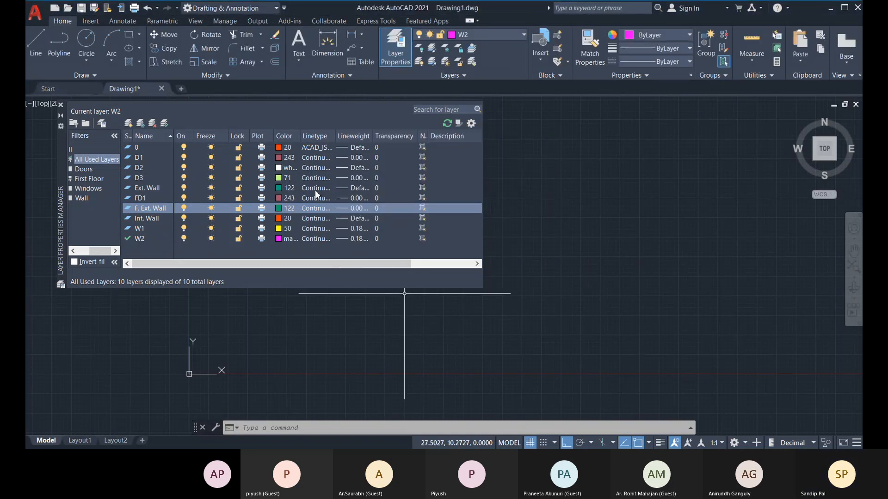
{"action": "left_click", "coordinate": [353, 209]}
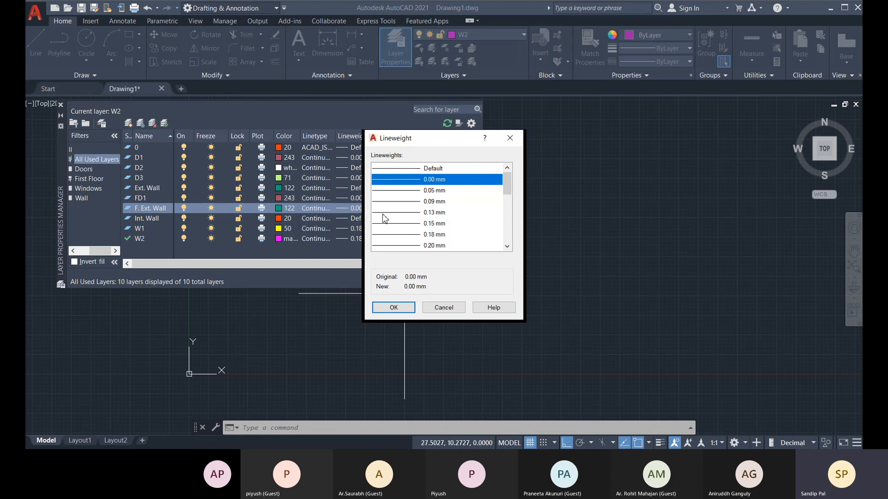
{"action": "left_click", "coordinate": [432, 169]}
{"action": "left_click", "coordinate": [394, 307]}
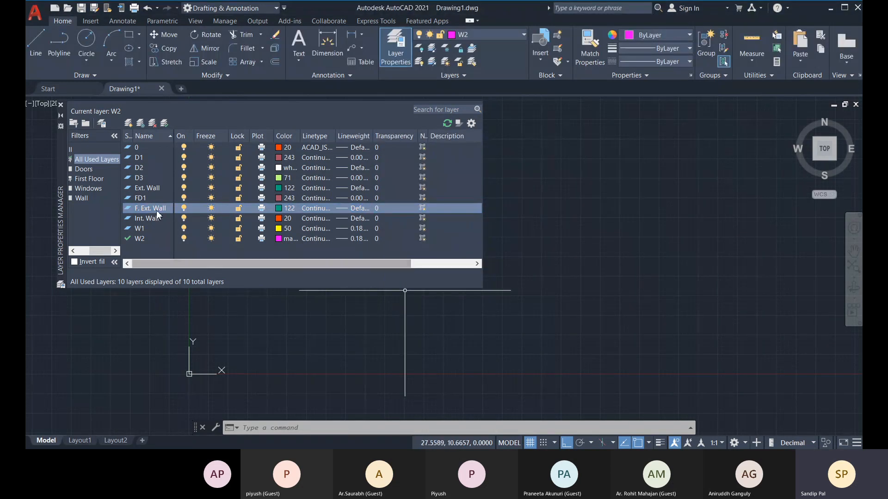
Review the First Floor filter's definition and matching layers, and close the layer manager.
{"action": "double_click", "coordinate": [86, 180]}
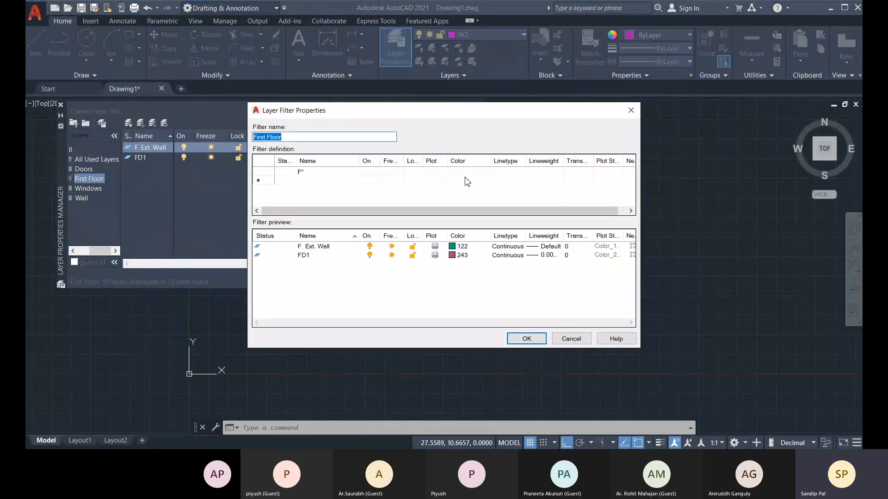
{"action": "left_click", "coordinate": [631, 110]}
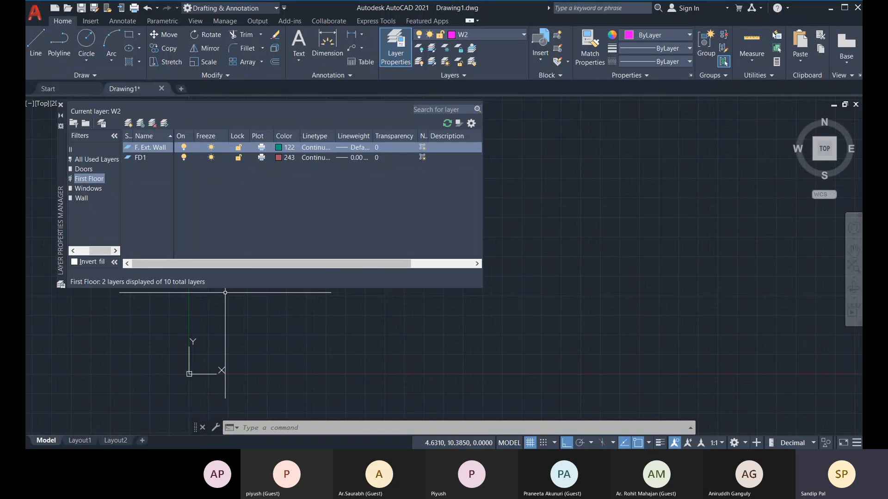
{"action": "left_click", "coordinate": [60, 104]}
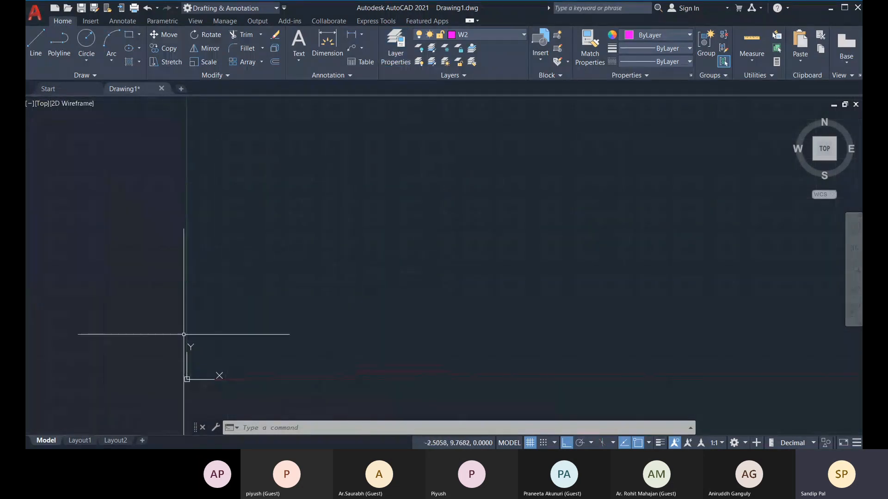
Make FD1 the current layer from the layers listed by the First Floor filter.
{"action": "left_click", "coordinate": [495, 35]}
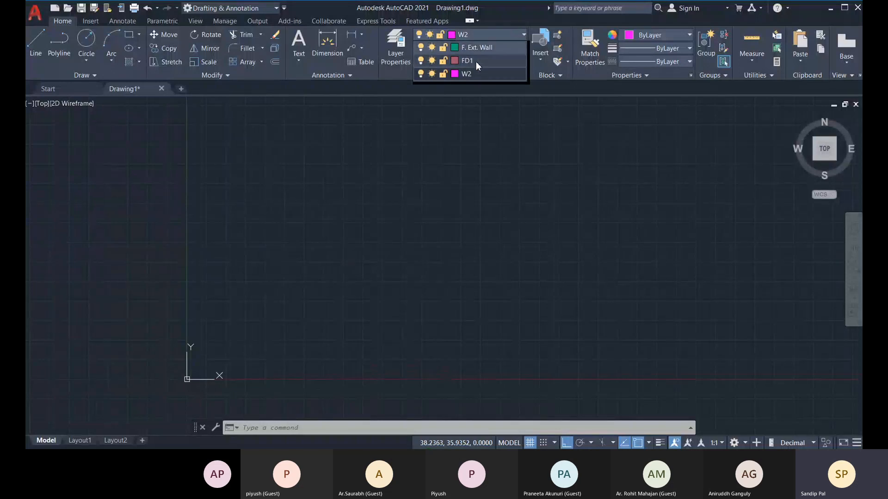
{"action": "left_click", "coordinate": [476, 62]}
{"action": "left_click", "coordinate": [487, 34]}
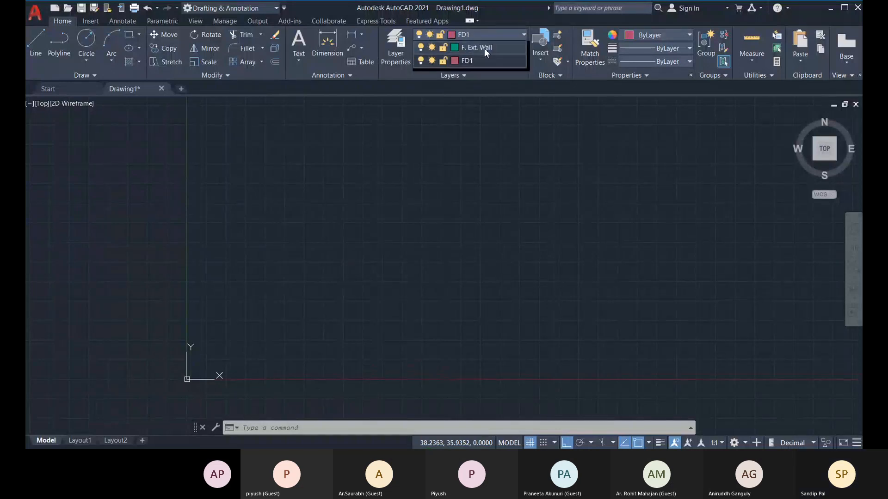
Switch the layer manager to the All Used Layers filter, close it, and review the layers offered for selection.
{"action": "left_click", "coordinate": [396, 56]}
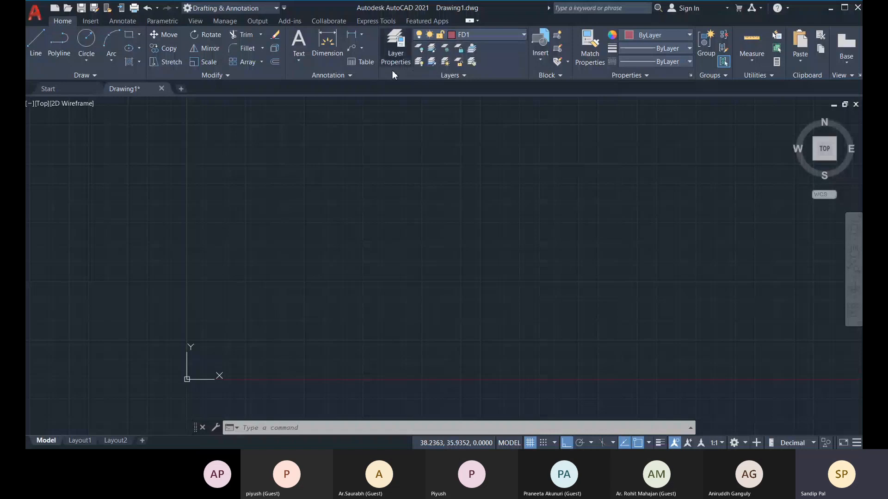
{"action": "left_click", "coordinate": [404, 45]}
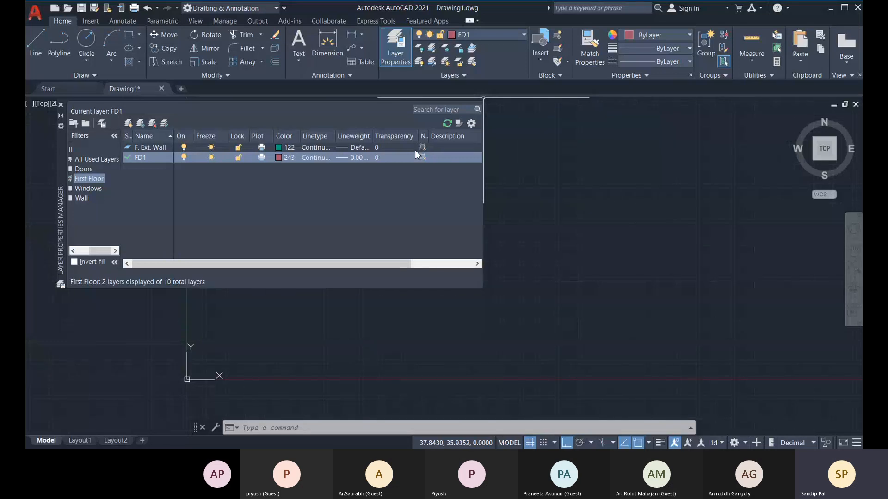
{"action": "left_click", "coordinate": [87, 160]}
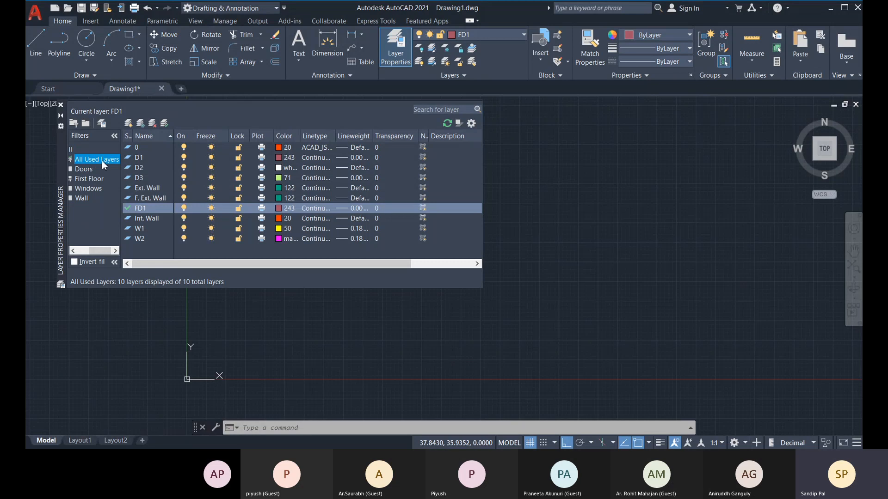
{"action": "left_click", "coordinate": [61, 105]}
{"action": "left_click", "coordinate": [489, 36]}
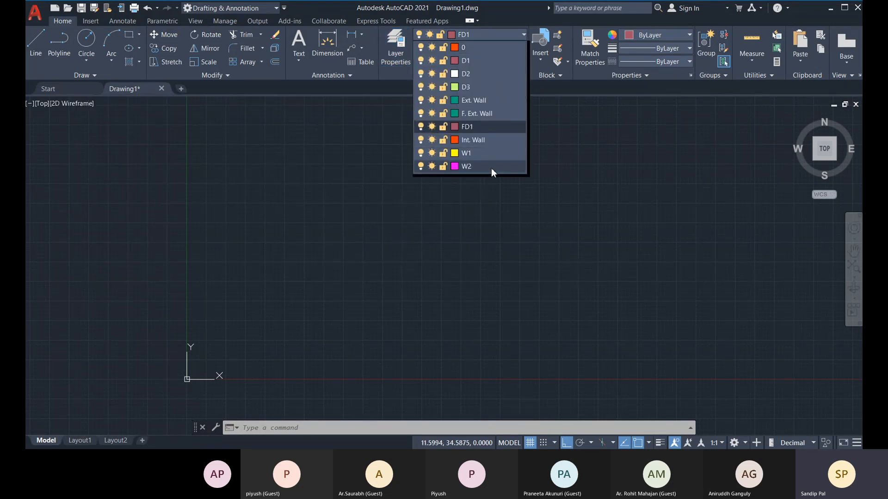
{"action": "left_click", "coordinate": [321, 141]}
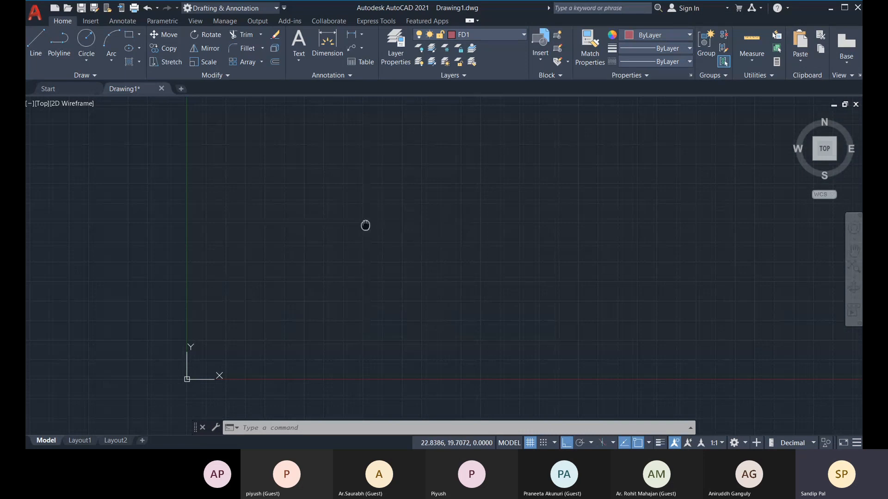
Draw a vertical and a horizontal ray starting from the origin 0,0.
{"action": "middle_click_drag", "start_coordinate": [365, 225], "coordinate": [365, 238]}
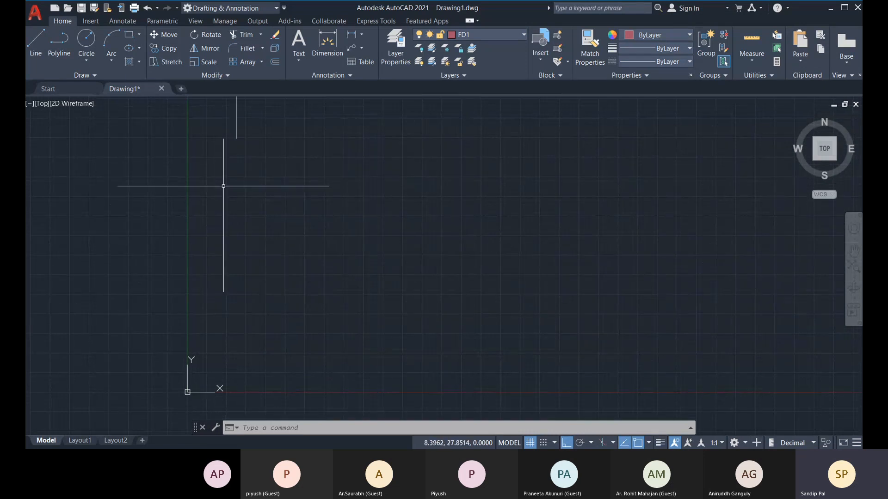
{"action": "left_click", "coordinate": [81, 76]}
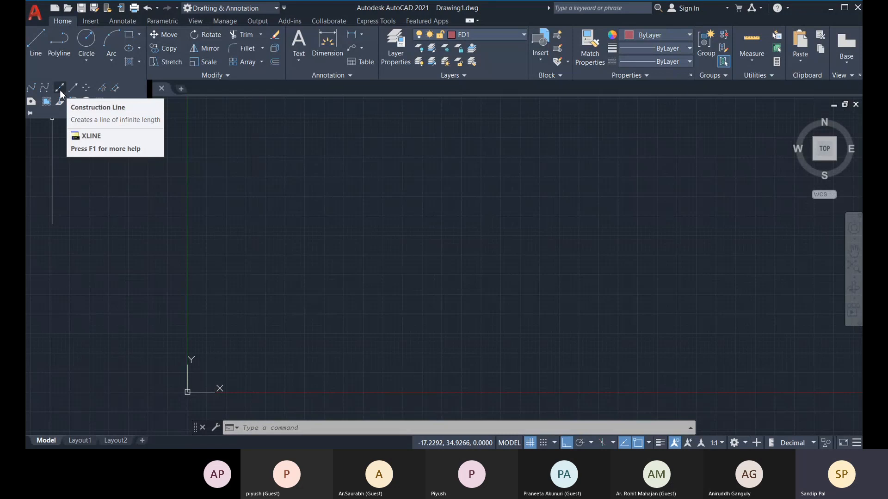
{"action": "left_click", "coordinate": [73, 87]}
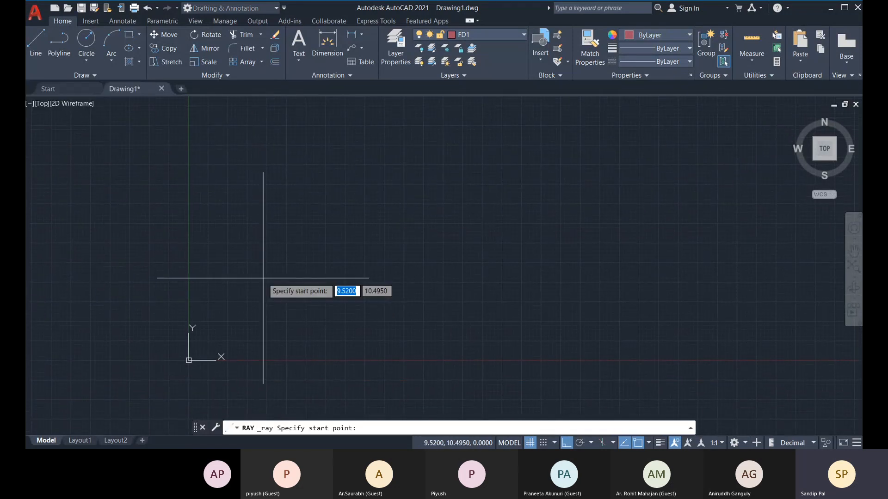
{"action": "type", "text": "0,0"}
{"action": "key", "text": "Return"}
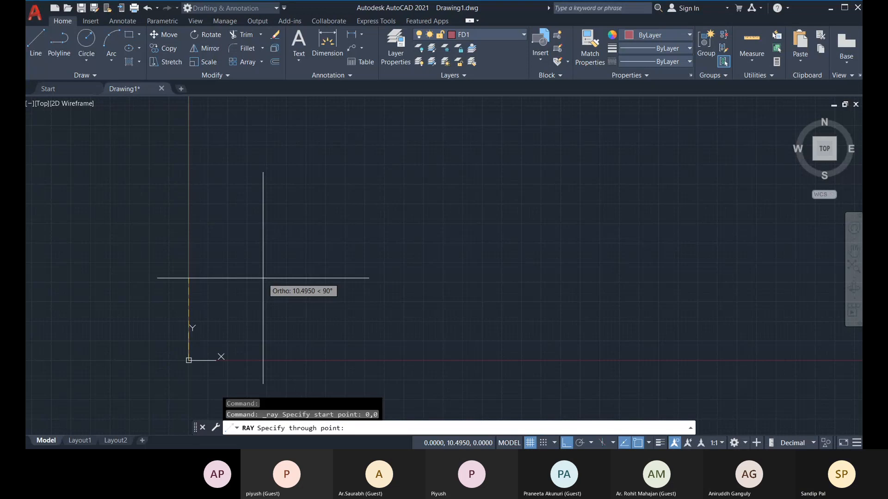
{"action": "left_click", "coordinate": [188, 138]}
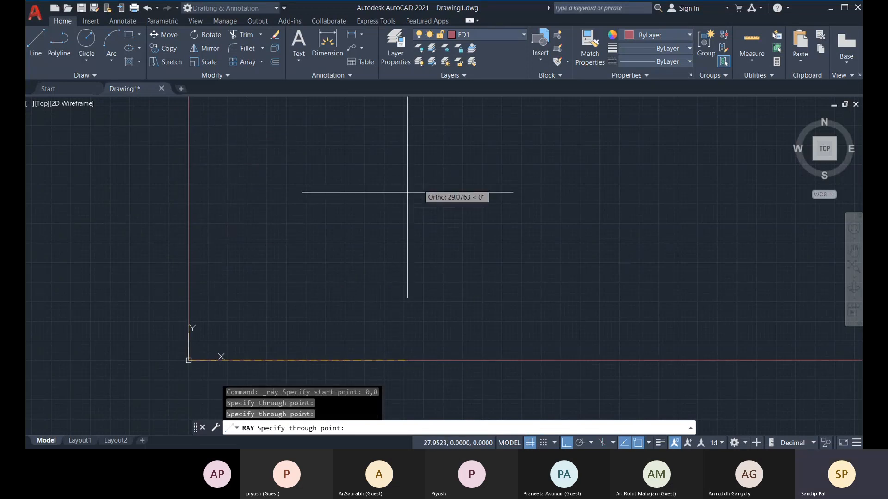
{"action": "key", "text": "Return"}
Offset the horizontal ray upward and the vertical ray about 37 units to the right using the Through option.
{"action": "middle_click_drag", "start_coordinate": [288, 240], "coordinate": [292, 239]}
{"action": "left_click", "coordinate": [276, 64]}
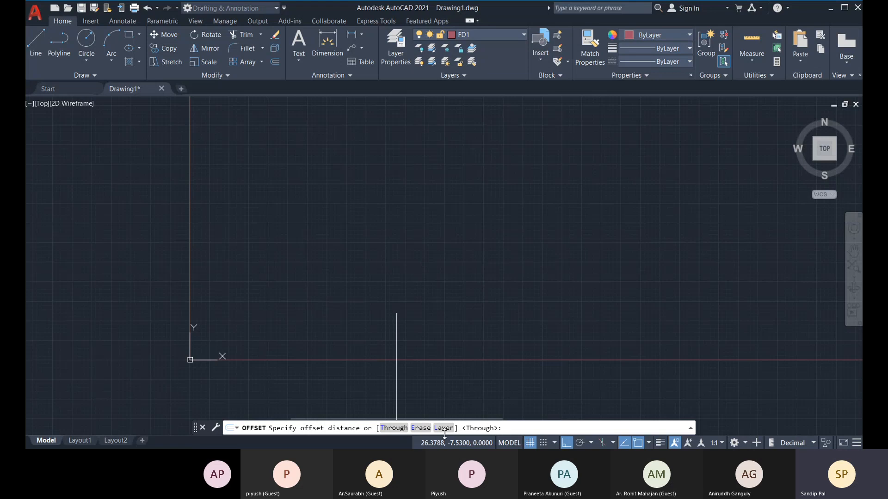
{"action": "left_click", "coordinate": [394, 428]}
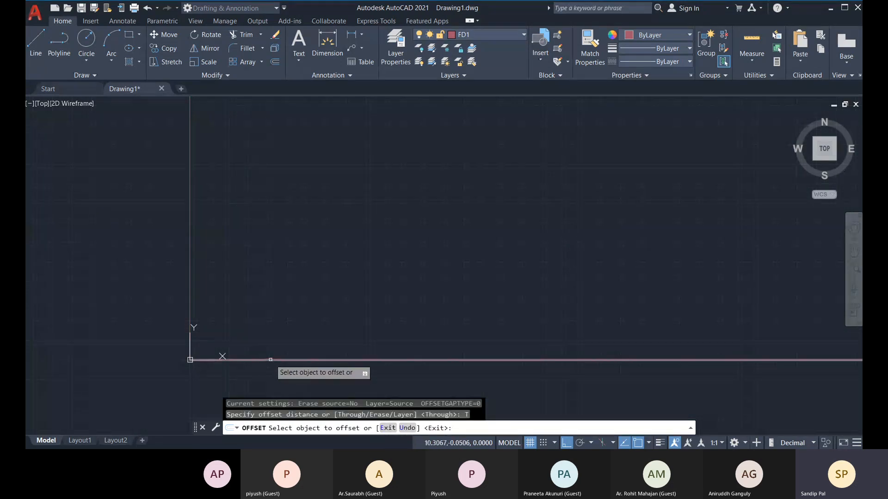
{"action": "left_click", "coordinate": [271, 359]}
{"action": "left_click", "coordinate": [273, 109]}
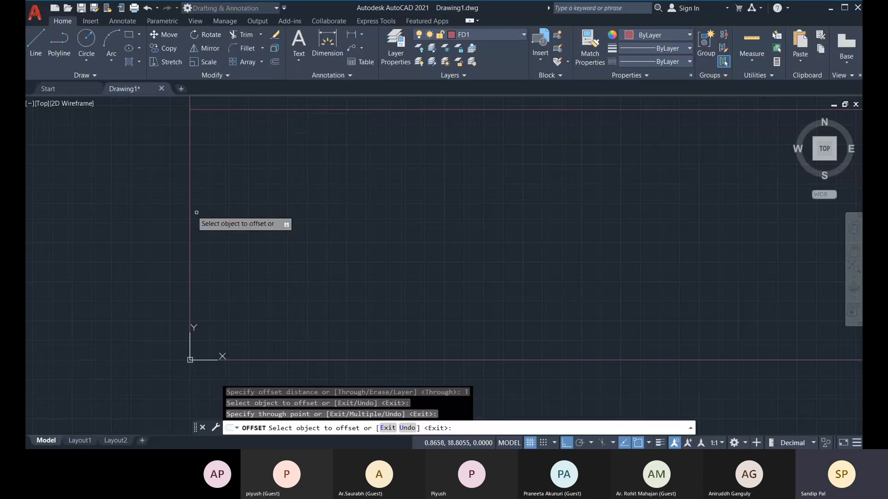
{"action": "left_click", "coordinate": [190, 188]}
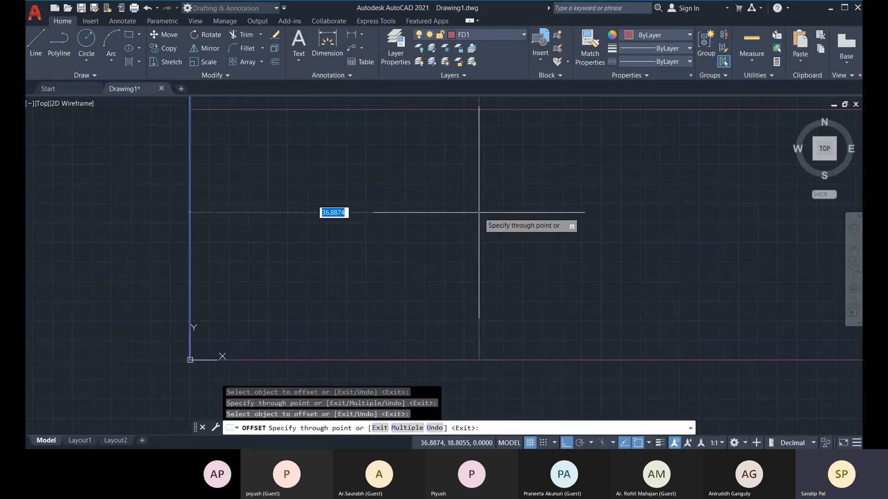
{"action": "left_click", "coordinate": [482, 218]}
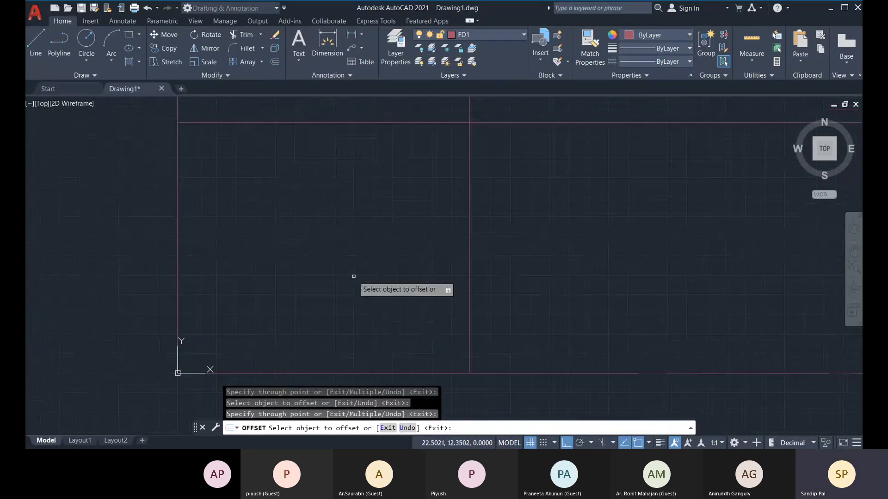
{"action": "middle_click_drag", "start_coordinate": [364, 264], "coordinate": [353, 275]}
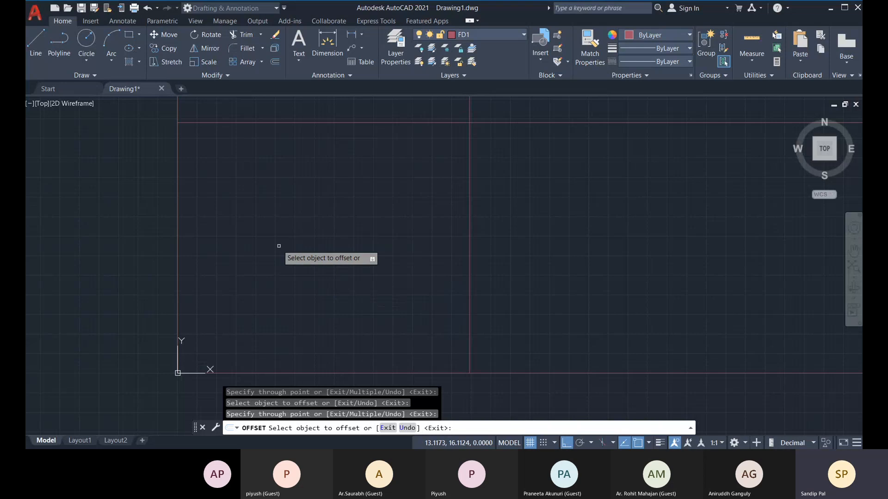
{"action": "right_click", "coordinate": [331, 209]}
{"action": "left_click", "coordinate": [338, 212]}
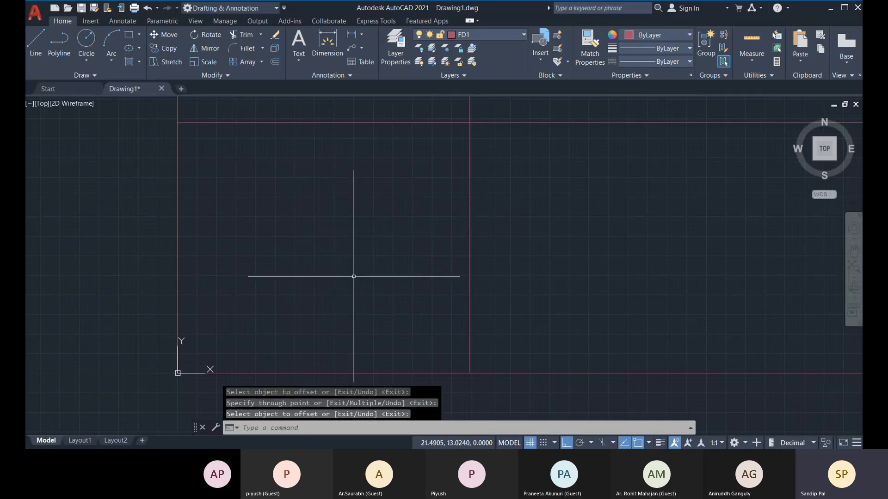
Try to offset the vertical ray farther from the origin by a distance of 250.
{"action": "left_click", "coordinate": [275, 62]}
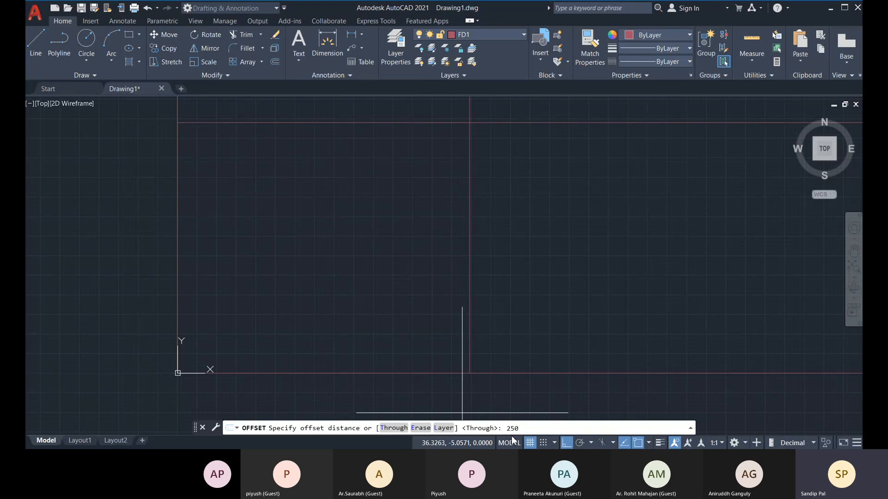
{"action": "key", "text": "Return"}
{"action": "left_click", "coordinate": [469, 269]}
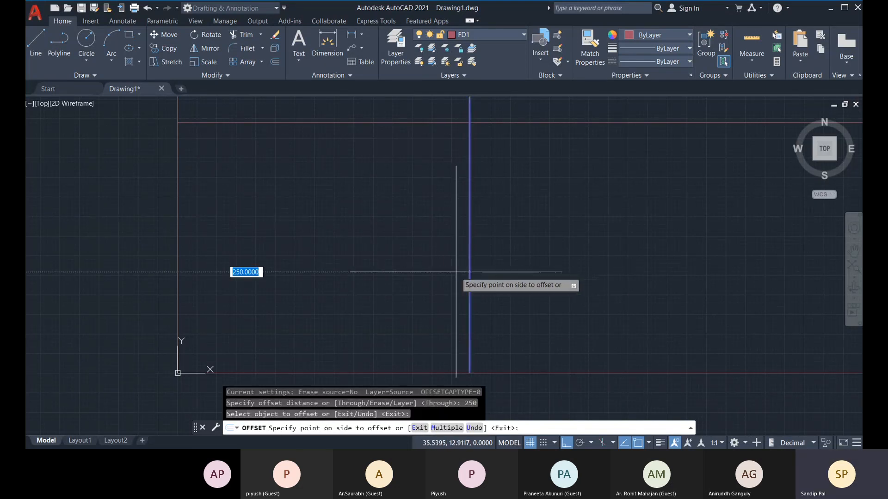
{"action": "scroll", "coordinate": [454, 272], "scroll_direction": "down", "scroll_amount": 6}
{"action": "middle_click_drag", "start_coordinate": [564, 270], "coordinate": [515, 277]}
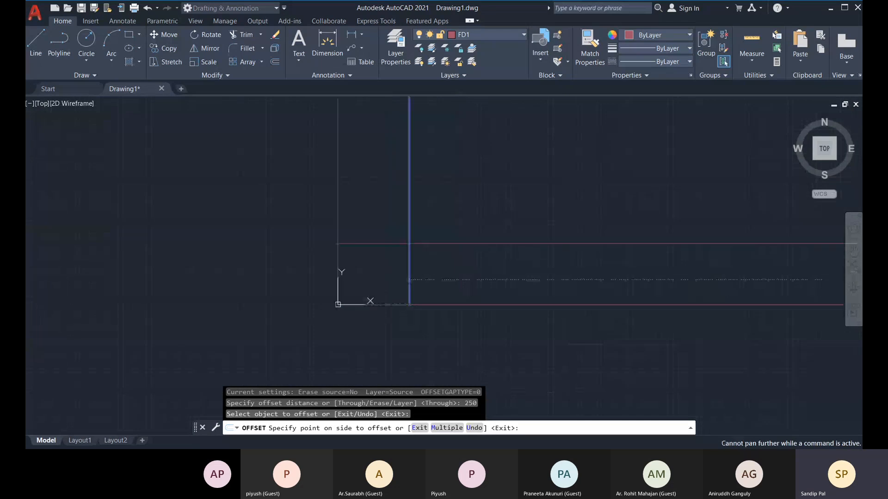
{"action": "scroll", "coordinate": [416, 281], "scroll_direction": "down", "scroll_amount": 2}
{"action": "middle_click_drag", "start_coordinate": [508, 317], "coordinate": [506, 329]}
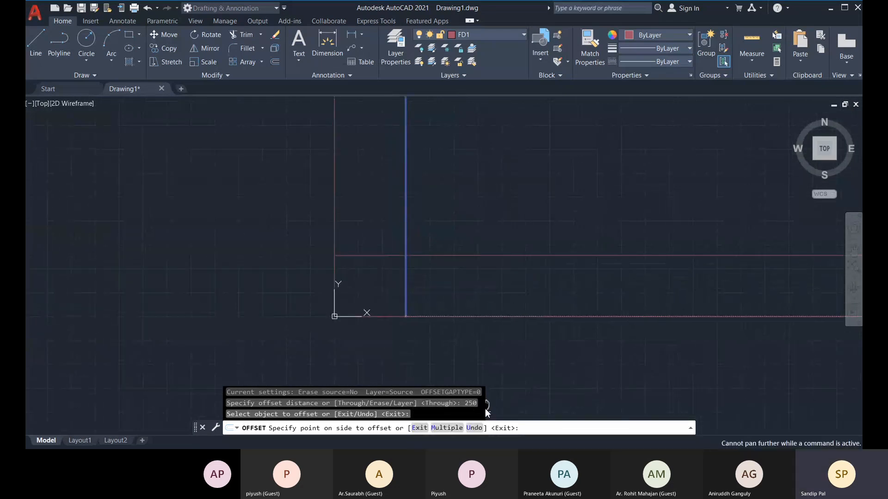
{"action": "key", "text": "Escape"}
Erase the two vertical rays.
{"action": "middle_click_drag", "start_coordinate": [431, 306], "coordinate": [407, 324]}
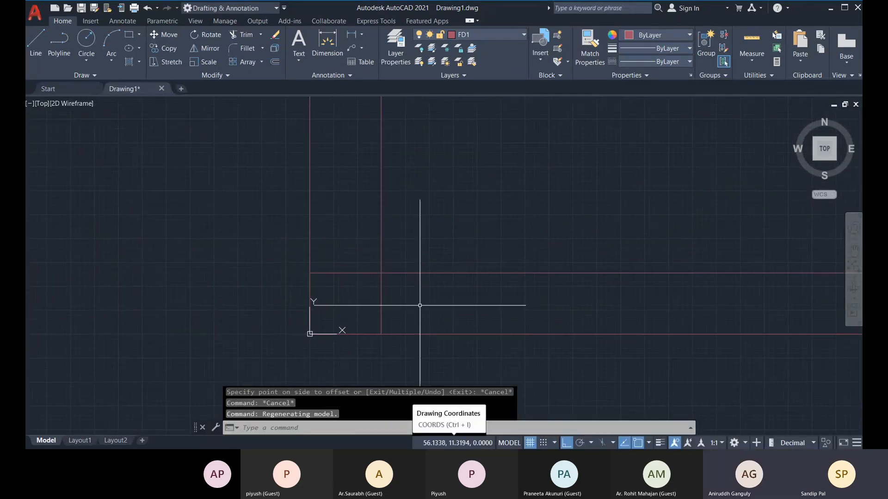
{"action": "left_click", "coordinate": [411, 246]}
{"action": "left_click", "coordinate": [301, 225]}
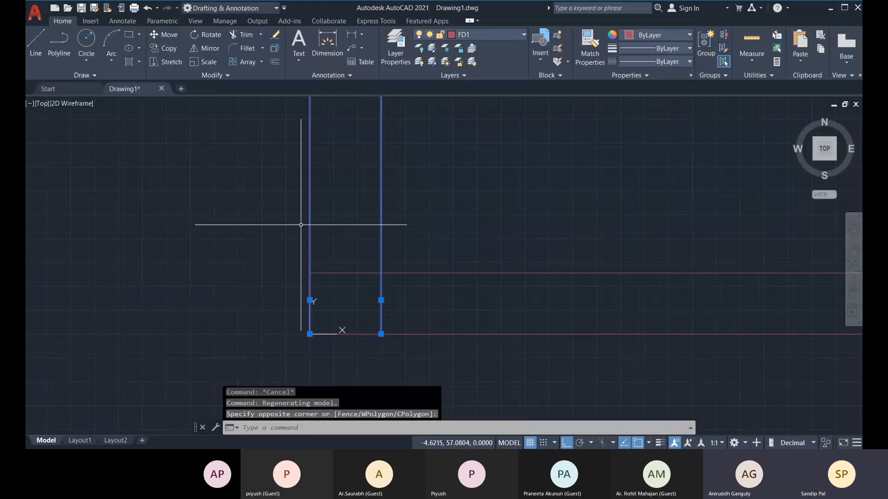
{"action": "key", "text": "Delete"}
{"action": "middle_click_drag", "start_coordinate": [418, 295], "coordinate": [288, 329]}
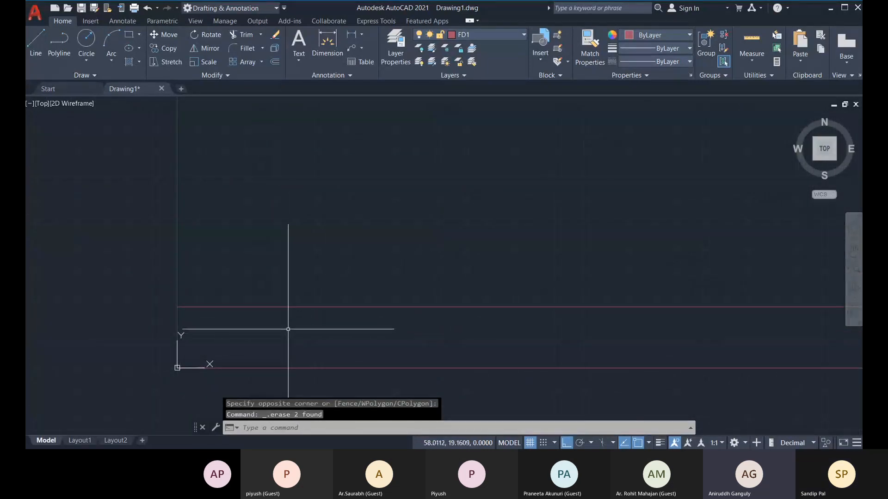
Erase the two horizontal rays.
{"action": "scroll", "coordinate": [288, 329], "scroll_direction": "down", "scroll_amount": 2}
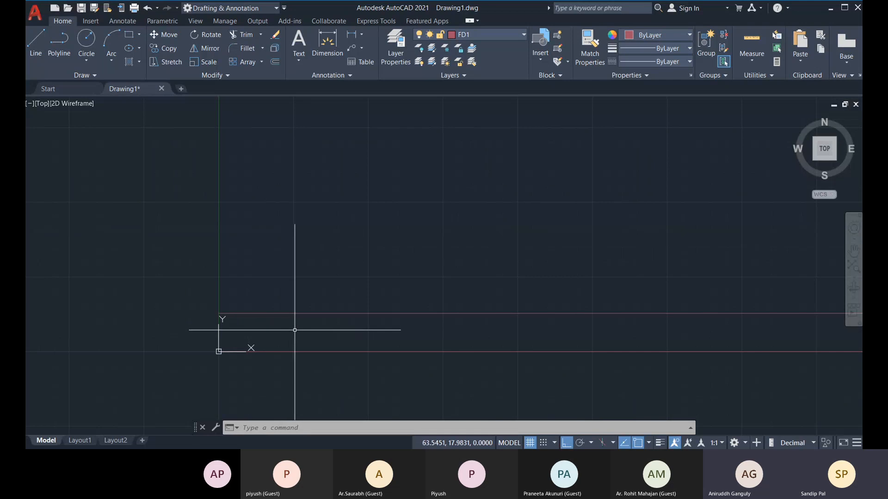
{"action": "middle_click_drag", "start_coordinate": [277, 308], "coordinate": [278, 293]}
{"action": "scroll", "coordinate": [260, 325], "scroll_direction": "up", "scroll_amount": 4}
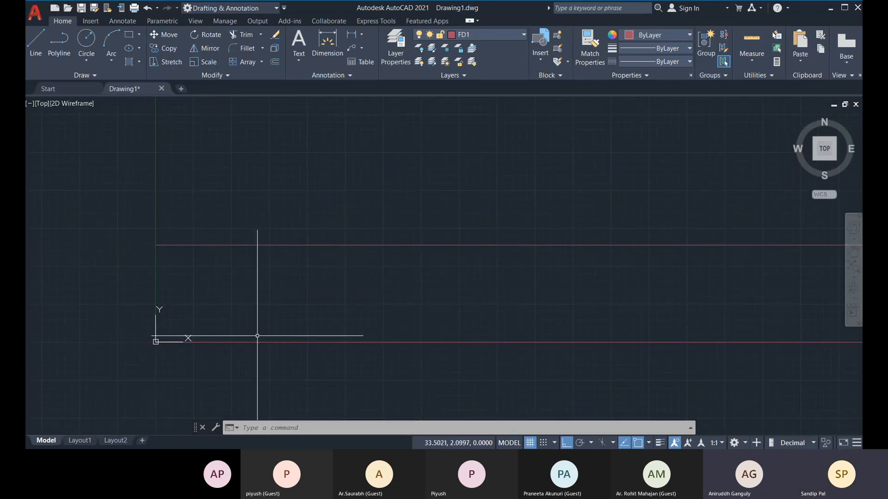
{"action": "left_click", "coordinate": [93, 216]}
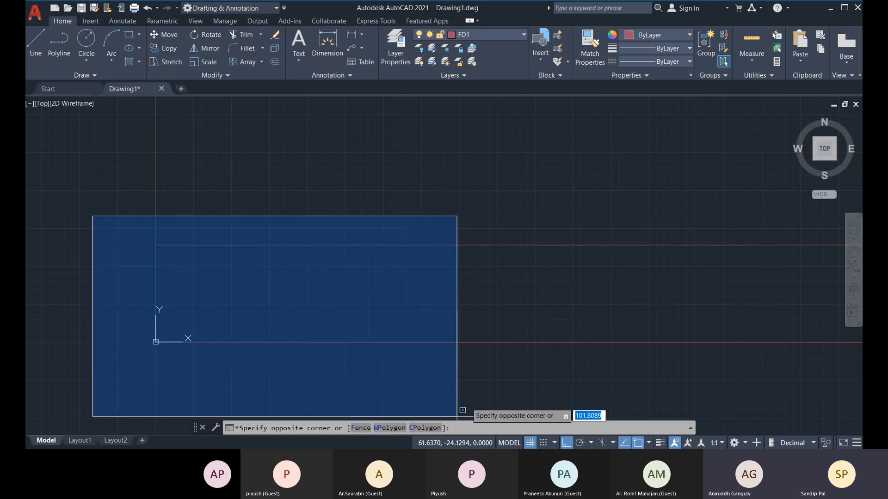
{"action": "left_click", "coordinate": [502, 402]}
{"action": "left_click", "coordinate": [532, 382]}
{"action": "left_click", "coordinate": [199, 229]}
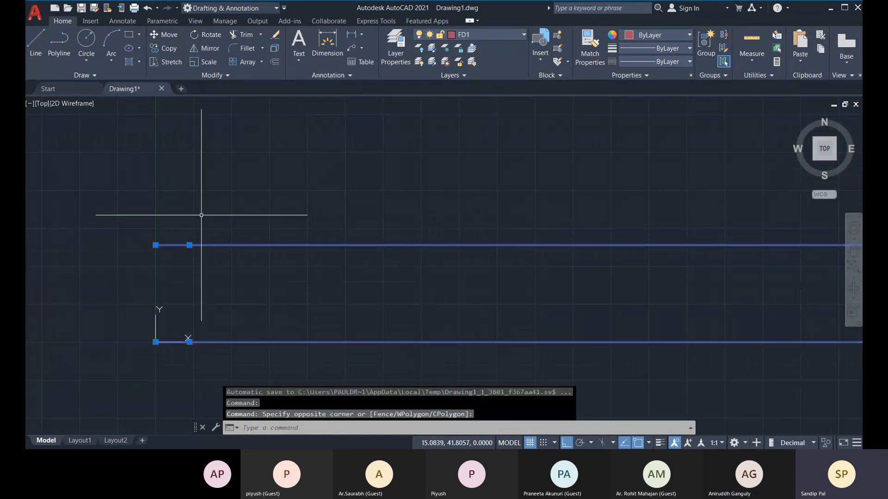
{"action": "key", "text": "Delete"}
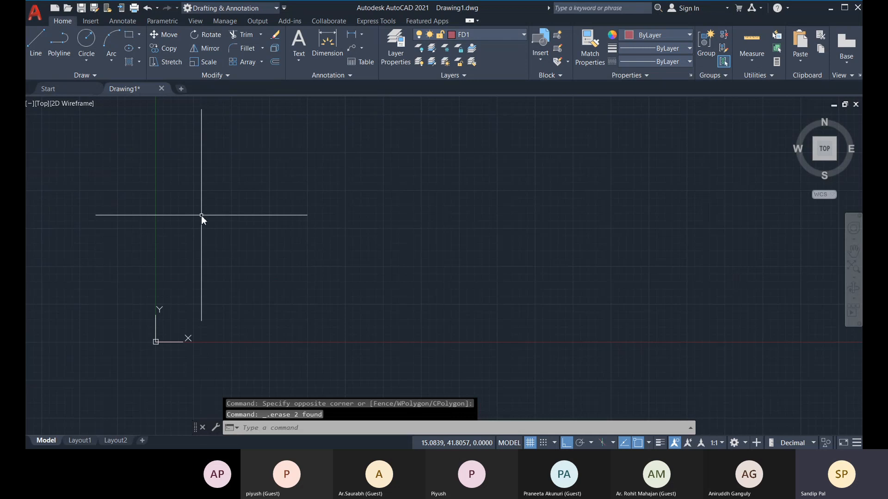
{"action": "key", "text": "Return"}
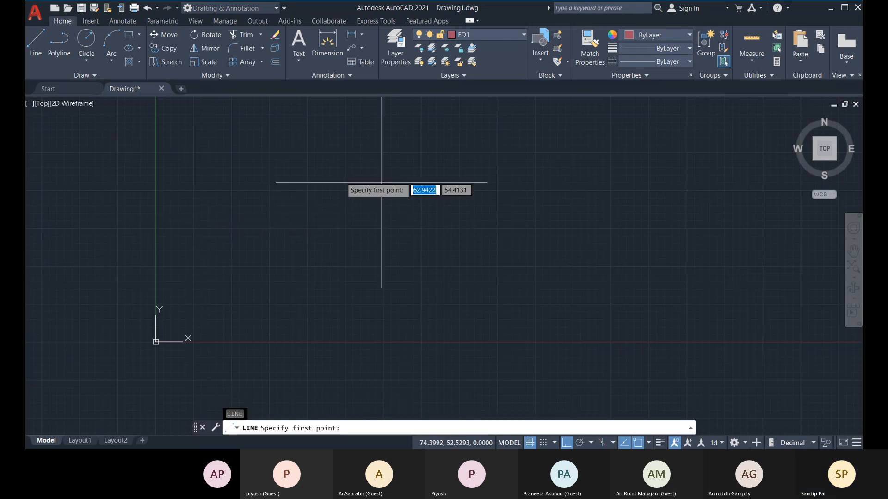
{"action": "middle_click_drag", "start_coordinate": [217, 262], "coordinate": [248, 288]}
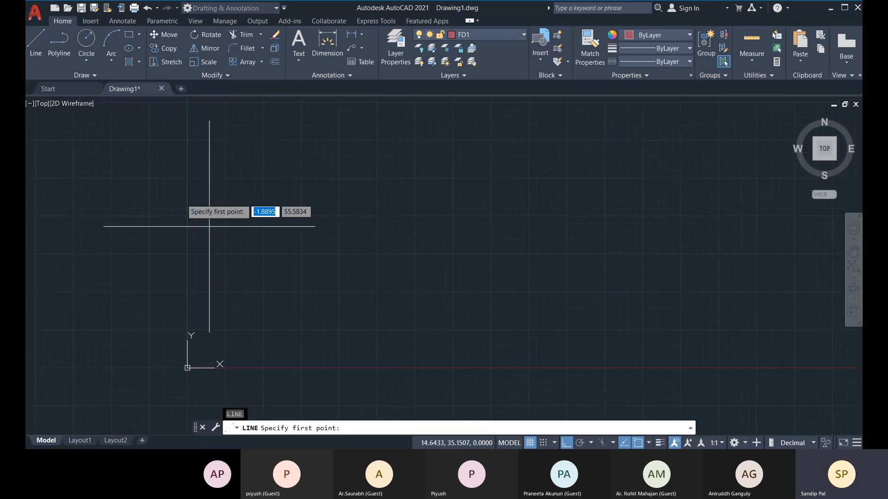
{"action": "key", "text": "Escape"}
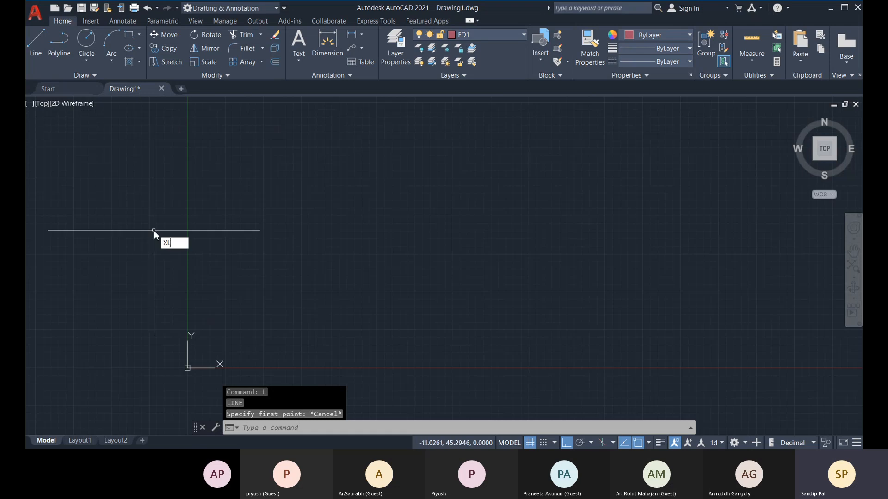
Draw a vertical construction line (XLINE) through the origin.
{"action": "type", "text": "XL"}
{"action": "key", "text": "Return"}
{"action": "middle_click_drag", "start_coordinate": [347, 268], "coordinate": [338, 231]}
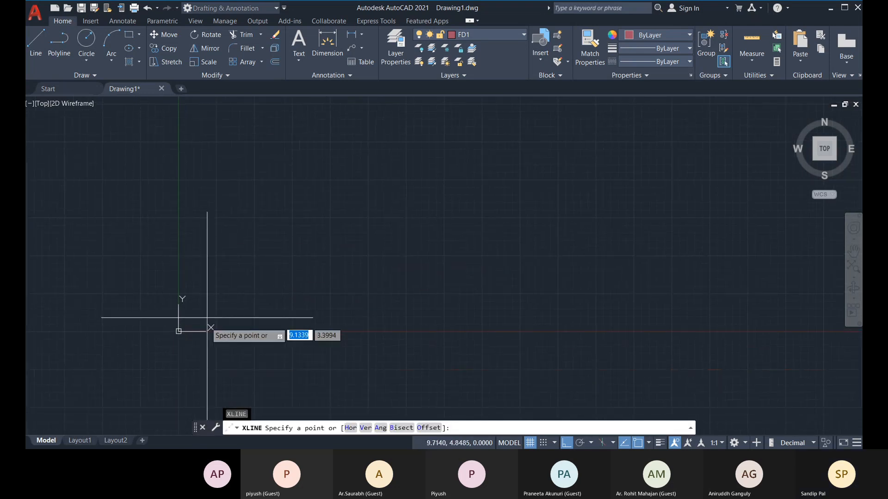
{"action": "left_click", "coordinate": [365, 429]}
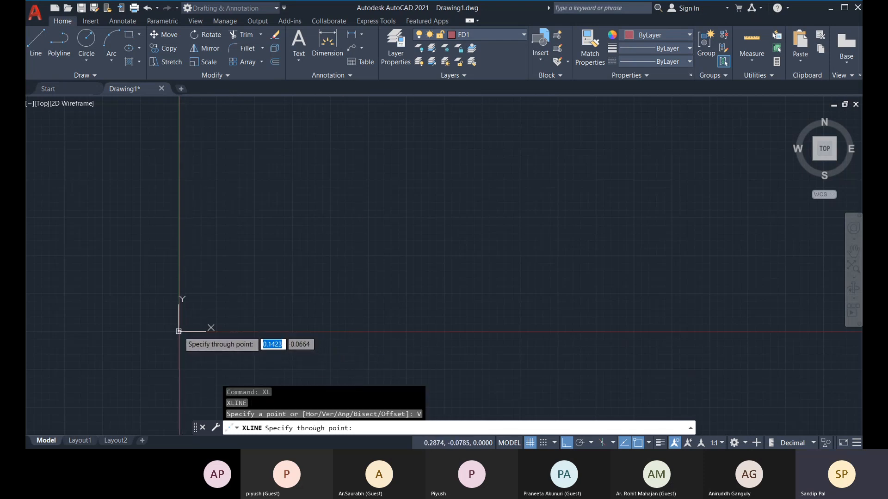
{"action": "left_click", "coordinate": [178, 331]}
{"action": "key", "text": "Return"}
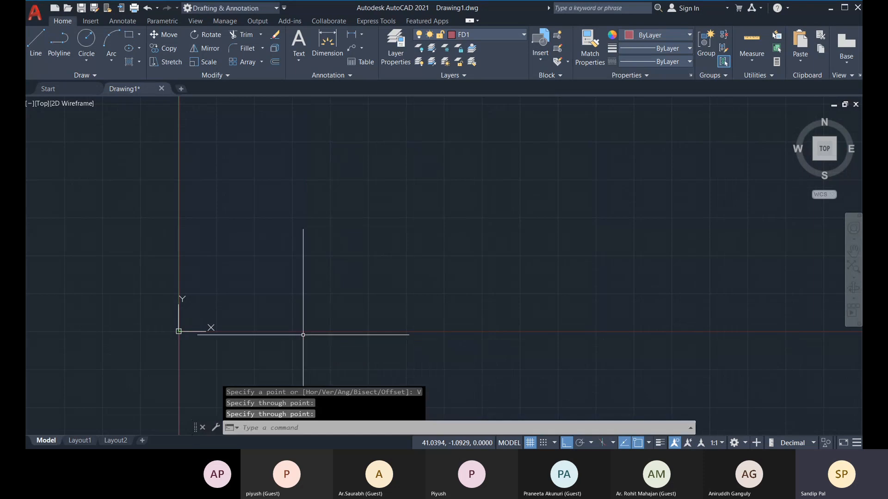
Draw a horizontal construction line (XLINE) through the origin.
{"action": "key", "text": "Return"}
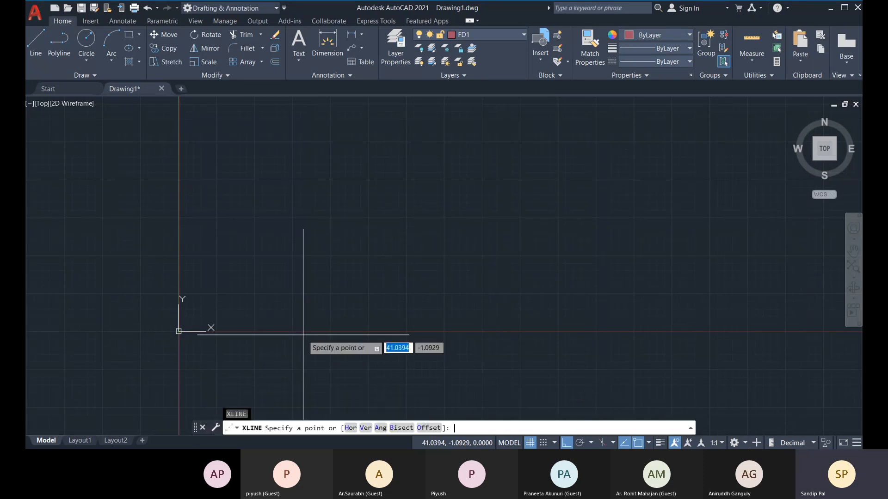
{"action": "left_click", "coordinate": [351, 428]}
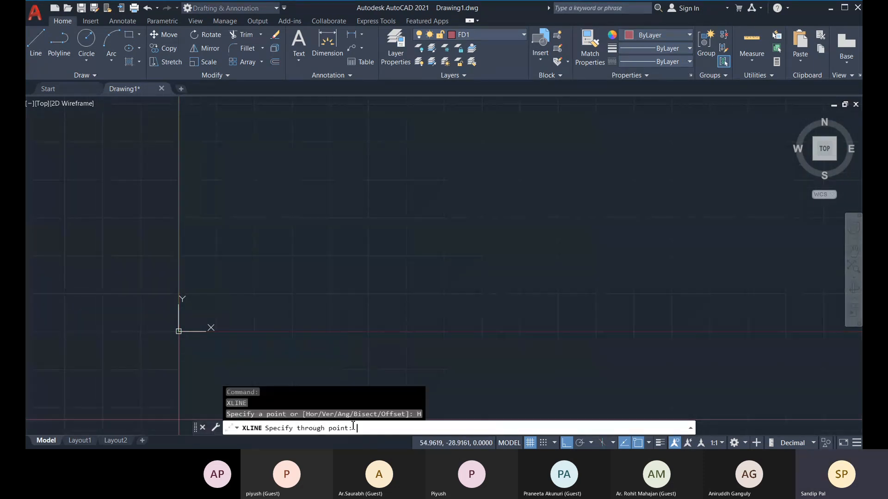
{"action": "left_click", "coordinate": [178, 332]}
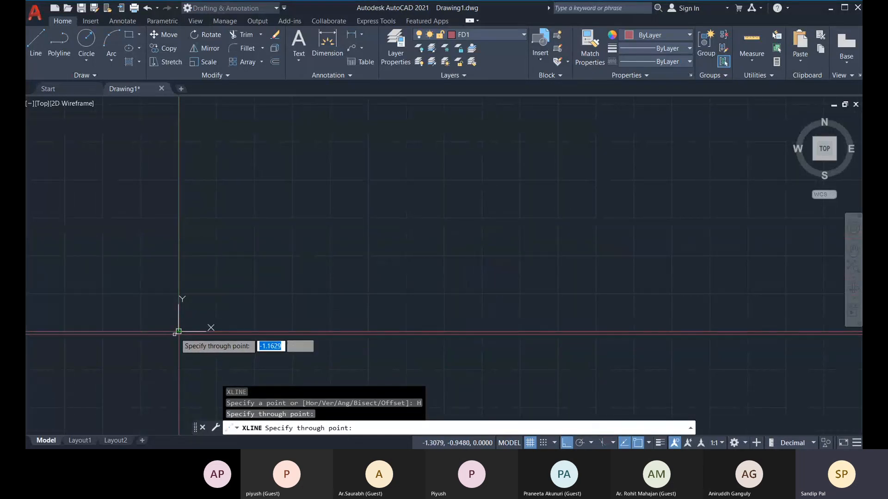
{"action": "key", "text": "Escape"}
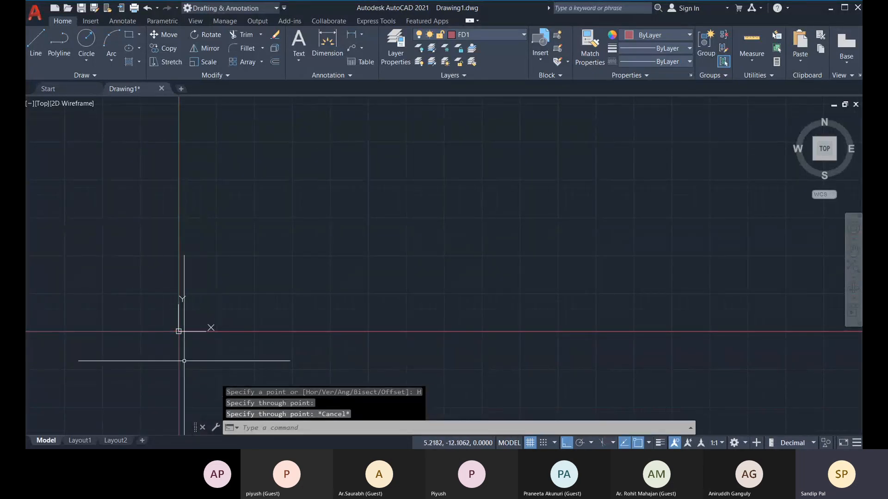
Offset the vertical construction line 3600 units to the right of the origin.
{"action": "scroll", "coordinate": [242, 265], "scroll_direction": "down", "scroll_amount": 2}
{"action": "middle_click_drag", "start_coordinate": [256, 269], "coordinate": [221, 295]}
{"action": "scroll", "coordinate": [255, 254], "scroll_direction": "down", "scroll_amount": 8}
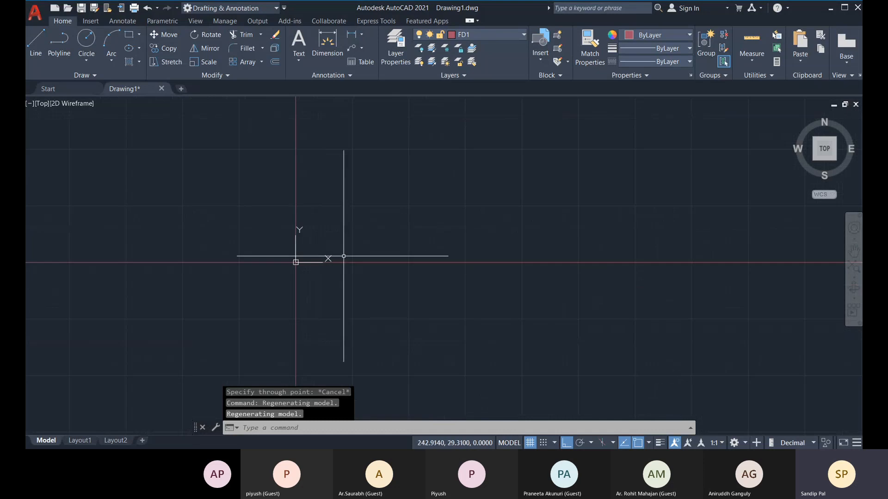
{"action": "middle_click_drag", "start_coordinate": [411, 222], "coordinate": [256, 318]}
{"action": "scroll", "coordinate": [256, 318], "scroll_direction": "up", "scroll_amount": 3}
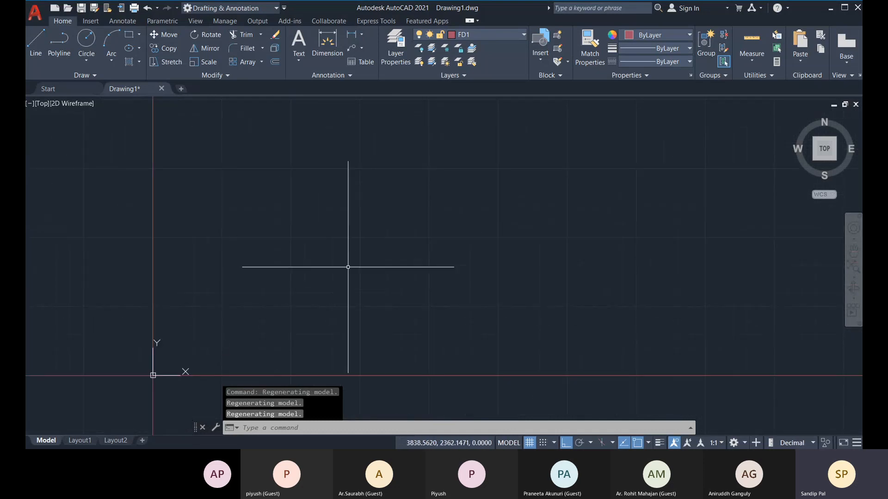
{"action": "left_click", "coordinate": [277, 62]}
{"action": "middle_click_drag", "start_coordinate": [371, 305], "coordinate": [362, 313]}
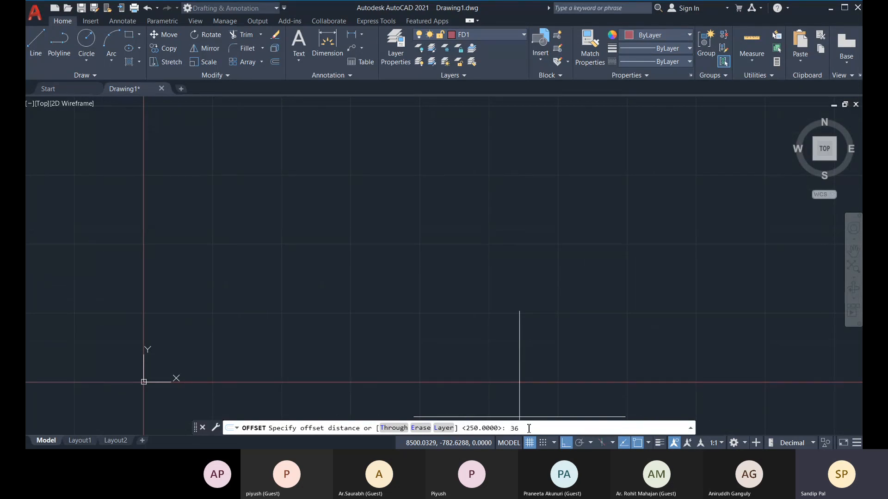
{"action": "key", "text": "Return"}
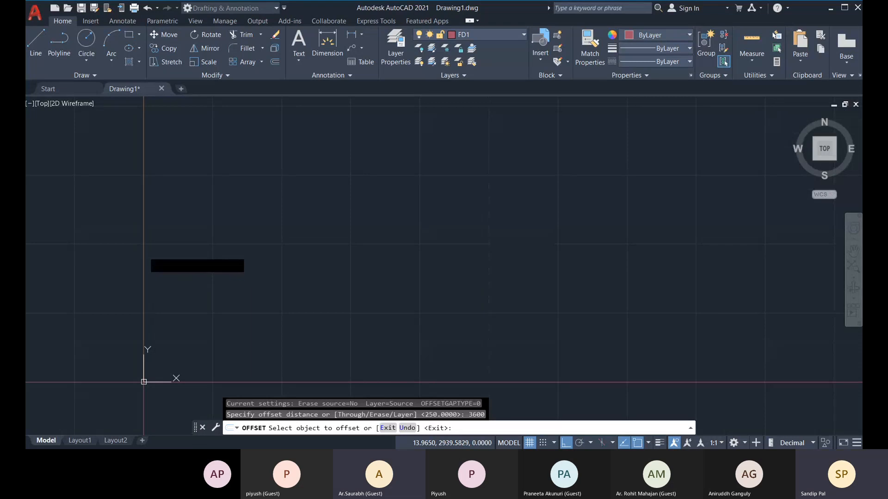
{"action": "left_click", "coordinate": [144, 268]}
{"action": "left_click", "coordinate": [456, 269]}
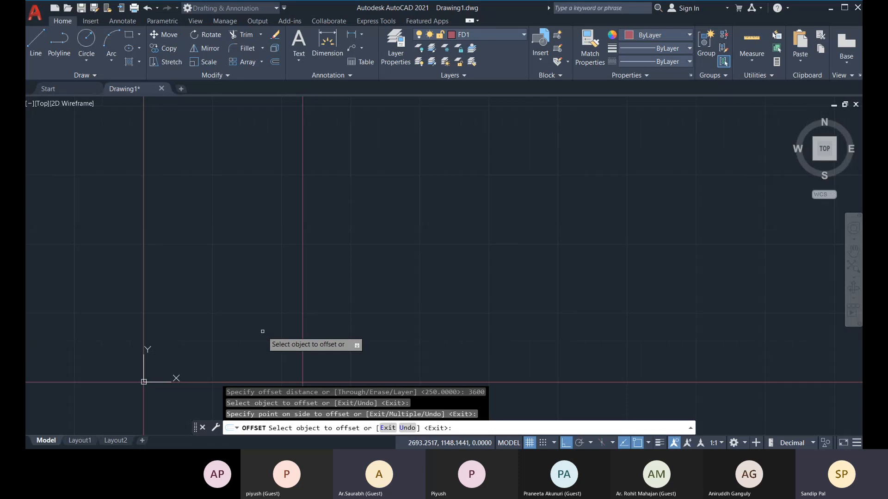
Offset the horizontal construction line upward from the origin, entering 42 as the first digits of the distance.
{"action": "middle_click_drag", "start_coordinate": [243, 339], "coordinate": [272, 327]}
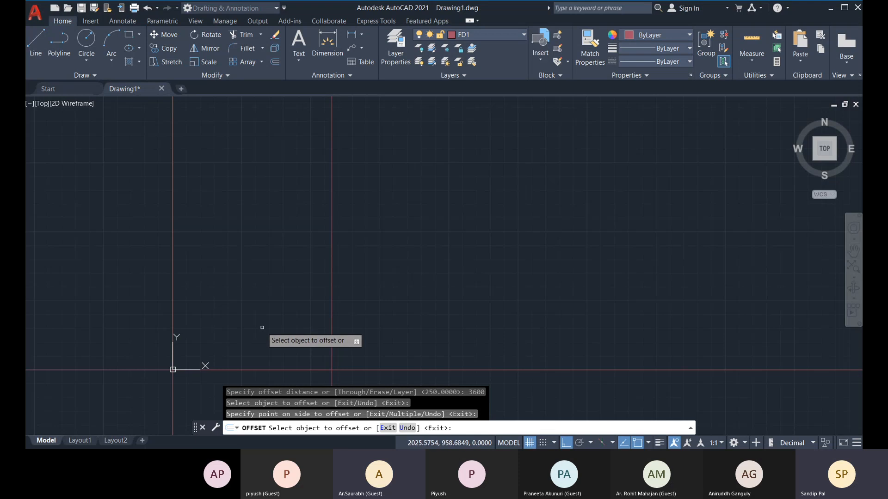
{"action": "left_click", "coordinate": [263, 370]}
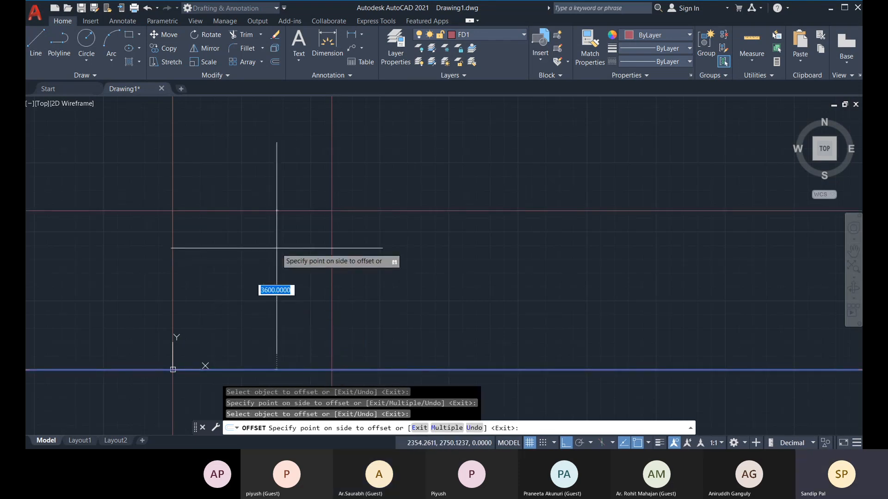
{"action": "type", "text": "42"}
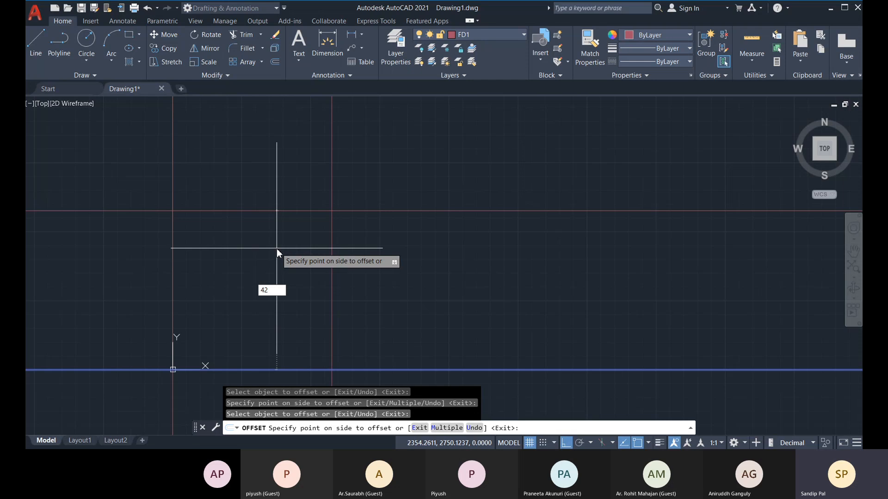
Offset the lower horizontal construction line upward by 4200.
{"action": "type", "text": "00"}
{"action": "key", "text": "Return"}
{"action": "mouse_move", "coordinate": [248, 221]}
{"action": "middle_mouse_down"}
{"action": "mouse_move", "coordinate": [279, 210]}
{"action": "mouse_move", "coordinate": [263, 208]}
{"action": "middle_mouse_up"}
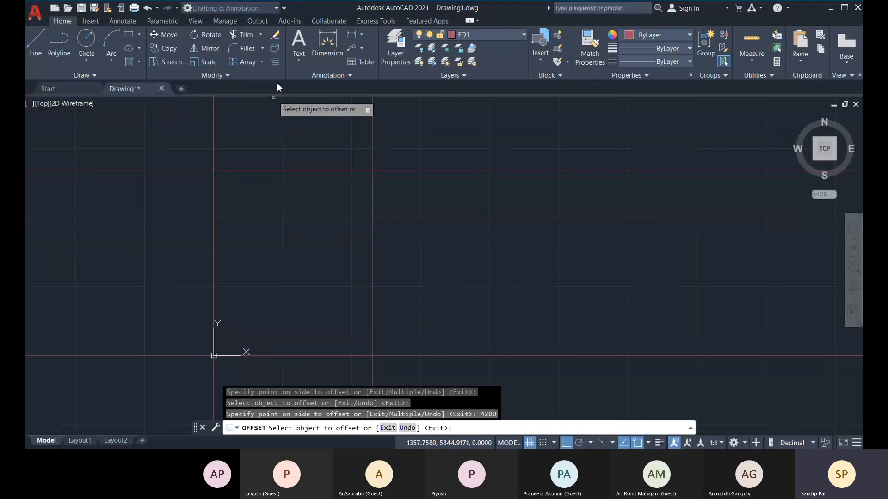
Offset the right vertical and upper horizontal construction lines inward by 250 each.
{"action": "left_click", "coordinate": [372, 216]}
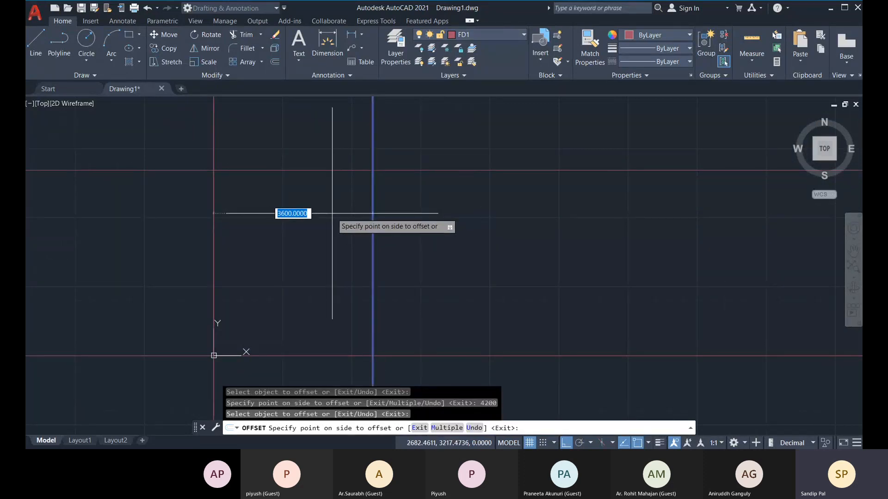
{"action": "type", "text": "250"}
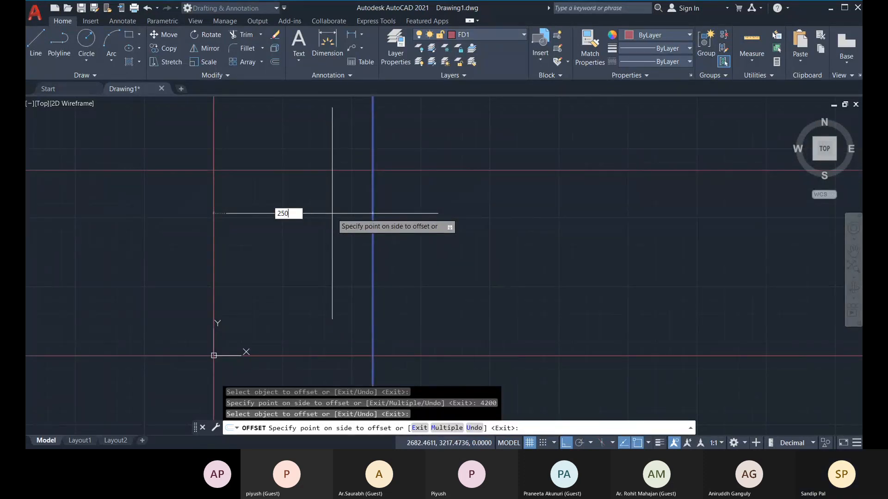
{"action": "key", "text": "Return"}
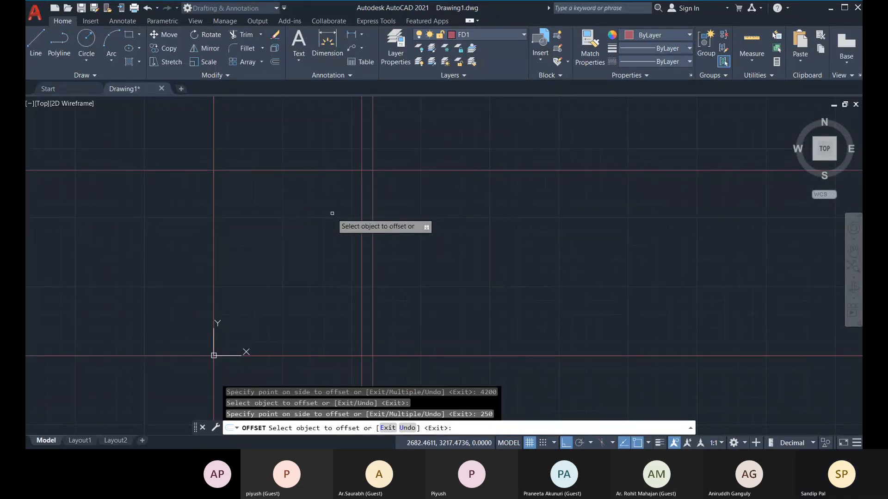
{"action": "left_click", "coordinate": [316, 170]}
{"action": "type", "text": "12"}
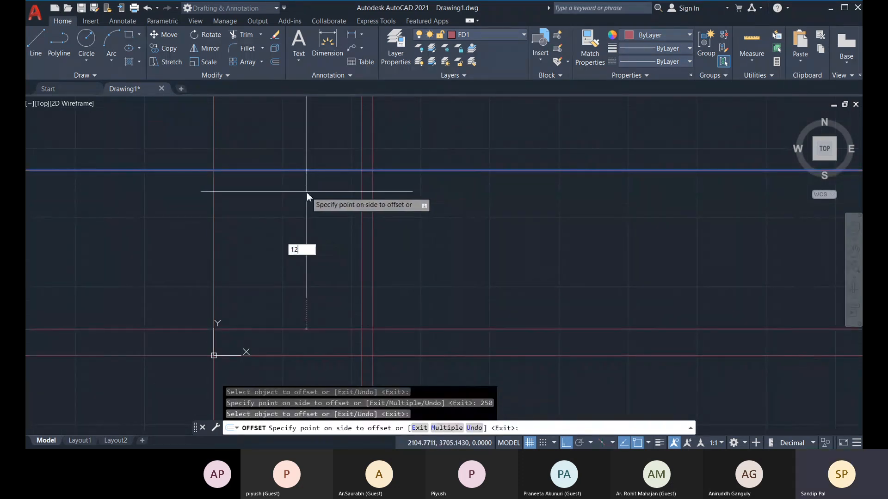
{"action": "type", "text": "5"}
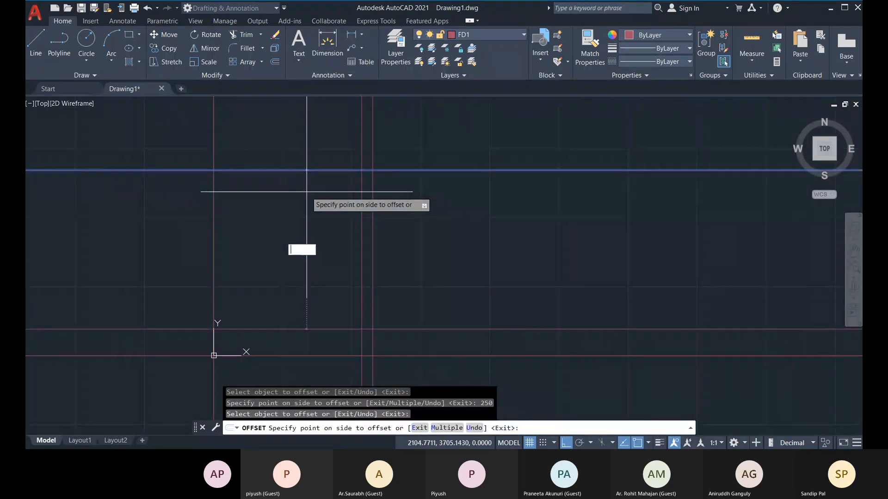
{"action": "type", "text": "5"}
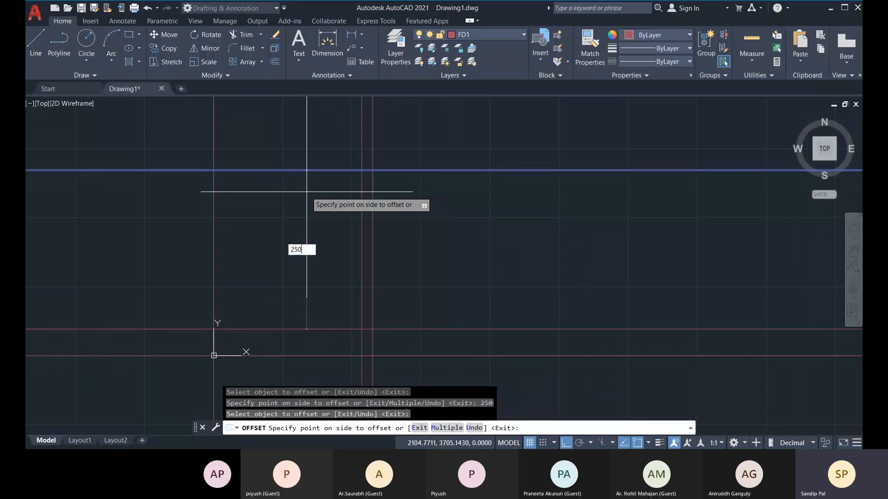
{"action": "type", "text": "0"}
{"action": "key", "text": "Return"}
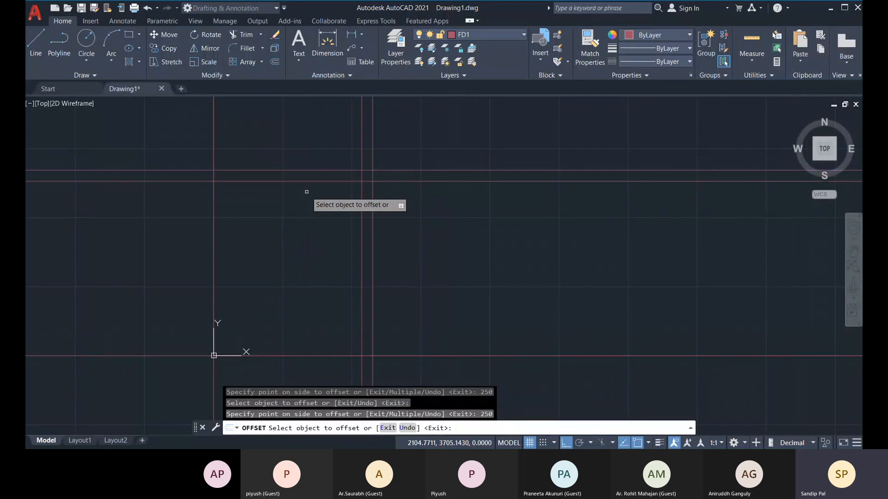
Offset the left vertical and lower horizontal construction lines inward by 250 each, then end the Offset command.
{"action": "left_click", "coordinate": [214, 212]}
{"action": "type", "text": "2"}
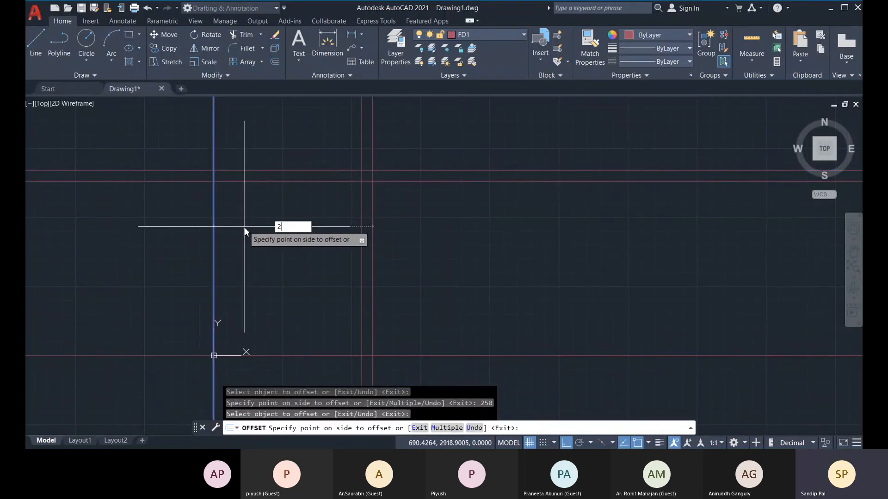
{"action": "type", "text": "50"}
{"action": "key", "text": "Return"}
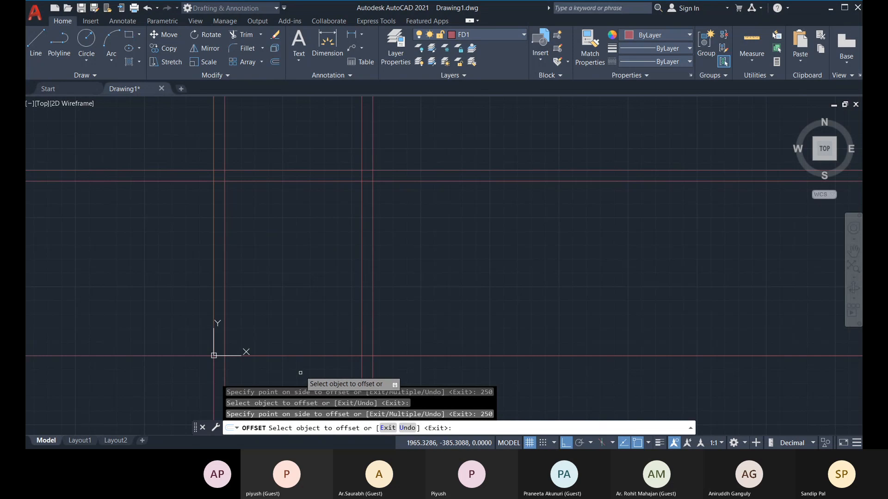
{"action": "left_click", "coordinate": [307, 356]}
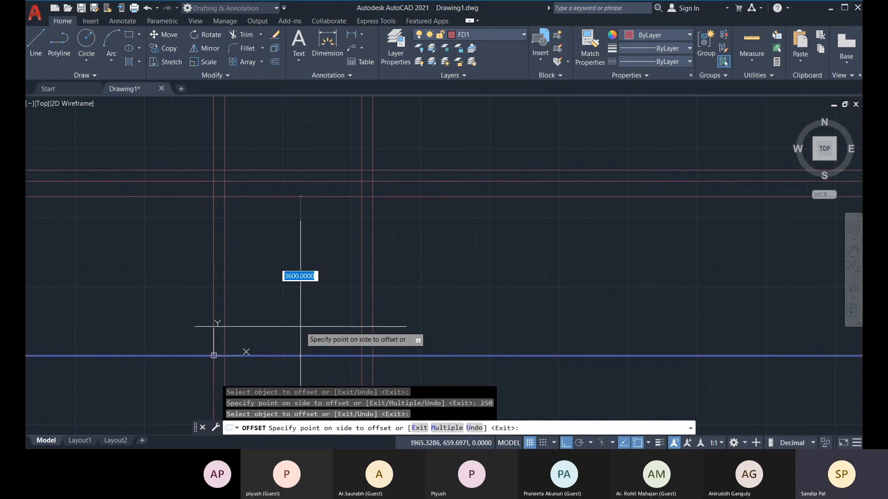
{"action": "type", "text": "250"}
{"action": "key", "text": "Return"}
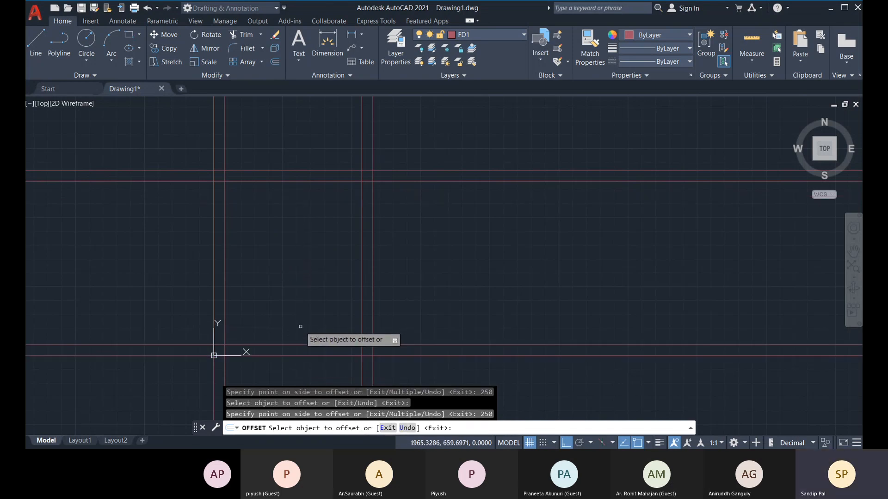
{"action": "middle_click_drag", "start_coordinate": [356, 256], "coordinate": [336, 236]}
{"action": "key", "text": "Escape"}
Trim the construction lines where they extend beyond the right and upper sides of the room outline.
{"action": "type", "text": "tr"}
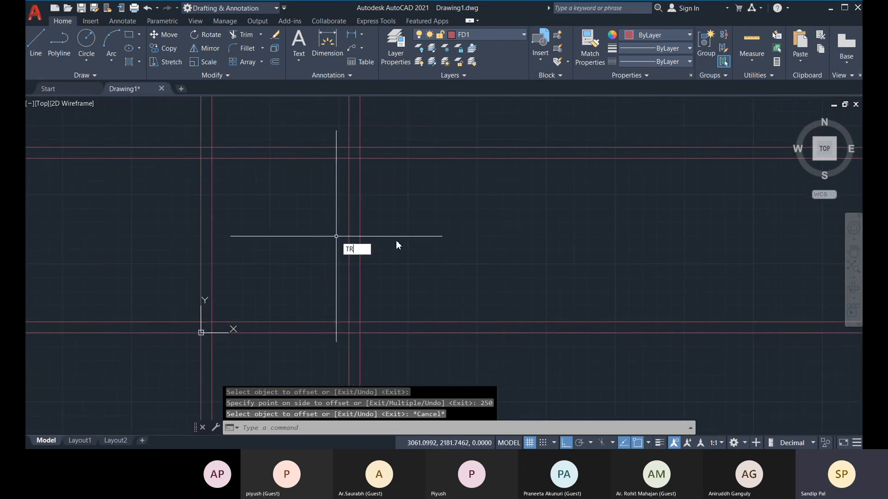
{"action": "key", "text": "Return"}
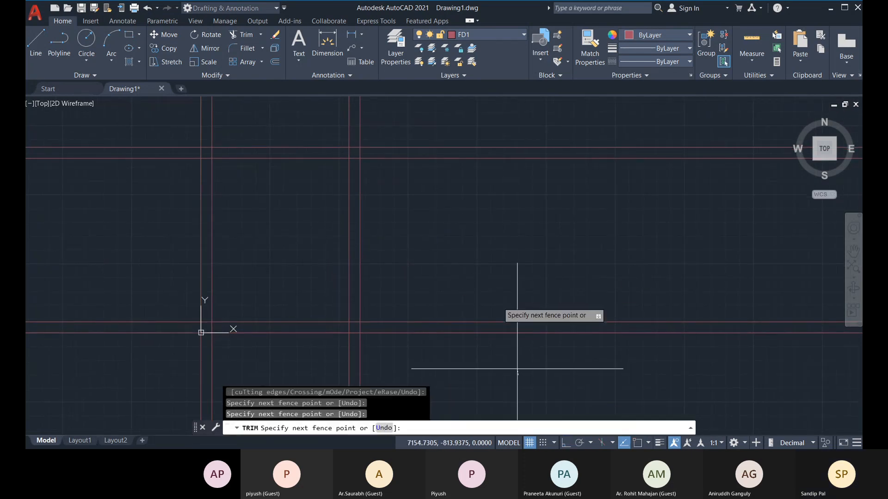
{"action": "key", "text": "Return"}
{"action": "scroll", "coordinate": [438, 182], "scroll_direction": "down", "scroll_amount": 2}
{"action": "left_click", "coordinate": [450, 143]}
{"action": "key", "text": "Return"}
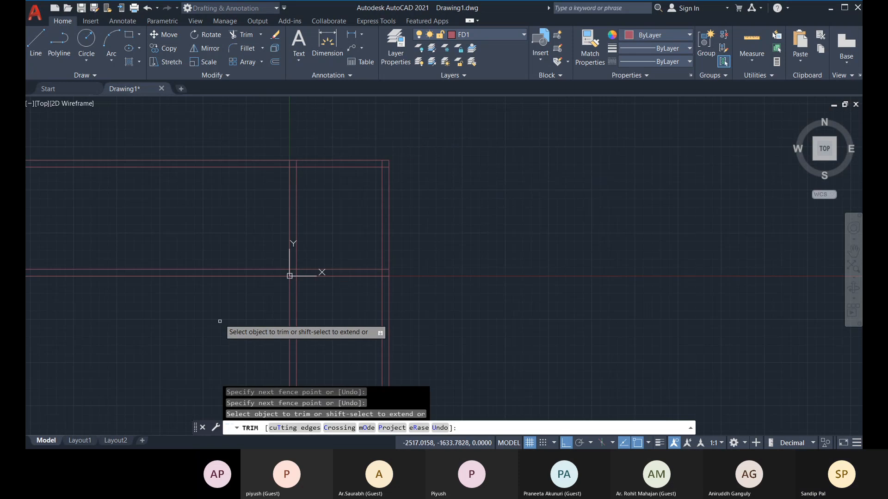
Trim the construction lines where they extend beyond the left and lower sides of the room outline.
{"action": "left_click", "coordinate": [221, 317]}
{"action": "left_click", "coordinate": [174, 144]}
{"action": "key", "text": "Return"}
{"action": "left_click", "coordinate": [502, 341]}
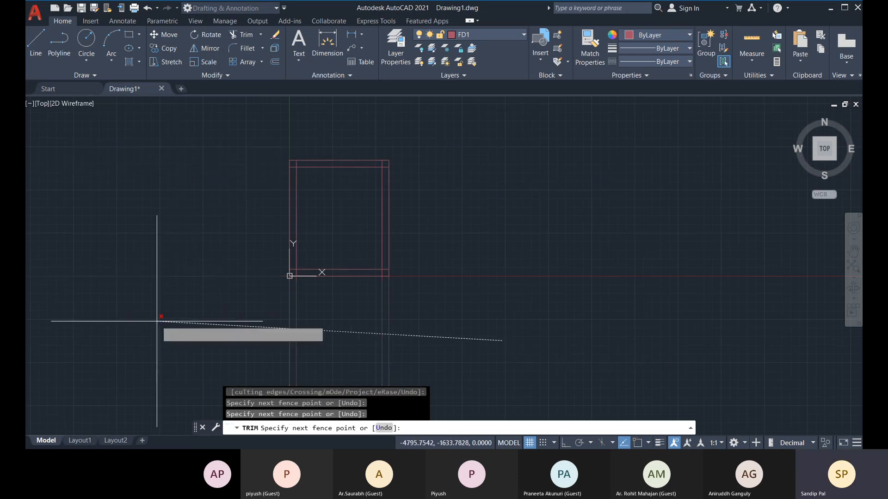
{"action": "key", "text": "Return"}
Trim the inner wall lines crossing the room's lower-right corner to form a clean wall junction.
{"action": "scroll", "coordinate": [368, 300], "scroll_direction": "up", "scroll_amount": 5}
{"action": "left_click", "coordinate": [358, 277]}
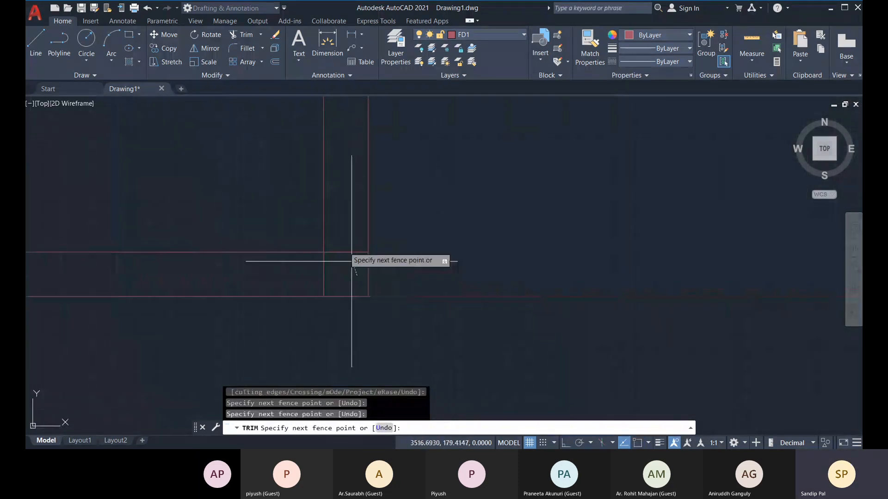
{"action": "left_click", "coordinate": [344, 224]}
{"action": "left_click", "coordinate": [336, 268]}
{"action": "left_click", "coordinate": [273, 273]}
Trim the inner wall lines crossing the room's lower-left corner.
{"action": "scroll", "coordinate": [314, 272], "scroll_direction": "down", "scroll_amount": 2}
{"action": "middle_click_drag", "start_coordinate": [316, 273], "coordinate": [501, 304]}
{"action": "left_click", "coordinate": [170, 306]}
{"action": "left_click", "coordinate": [152, 302]}
{"action": "left_click", "coordinate": [152, 302]}
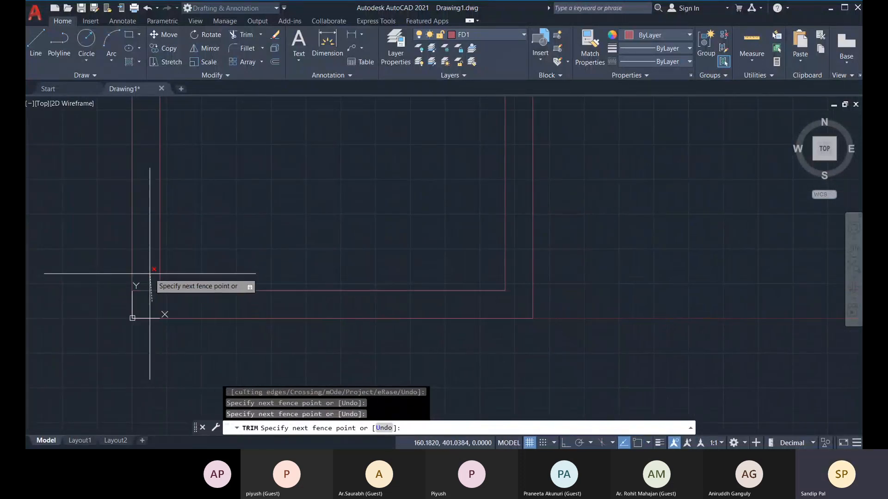
{"action": "left_click", "coordinate": [150, 273]}
Trim the inner wall lines crossing the room's upper-left corner.
{"action": "middle_click_drag", "start_coordinate": [144, 246], "coordinate": [225, 397]}
{"action": "middle_click_drag", "start_coordinate": [230, 157], "coordinate": [222, 329]}
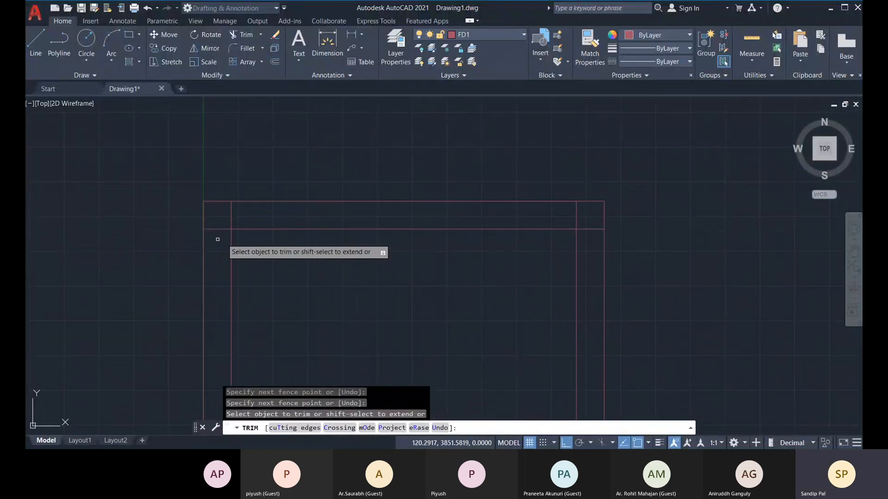
{"action": "left_click", "coordinate": [220, 239]}
{"action": "left_click", "coordinate": [219, 218]}
{"action": "left_click", "coordinate": [253, 216]}
{"action": "left_click", "coordinate": [212, 211]}
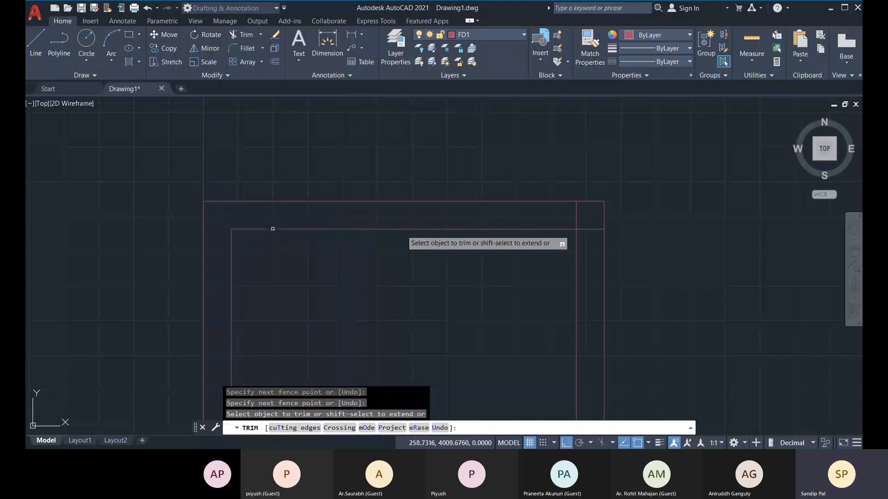
Trim the inner wall lines crossing the room's upper-right corner and end the Trim command.
{"action": "left_click", "coordinate": [592, 240]}
{"action": "left_click", "coordinate": [591, 222]}
{"action": "left_click", "coordinate": [588, 220]}
{"action": "key", "text": "Return"}
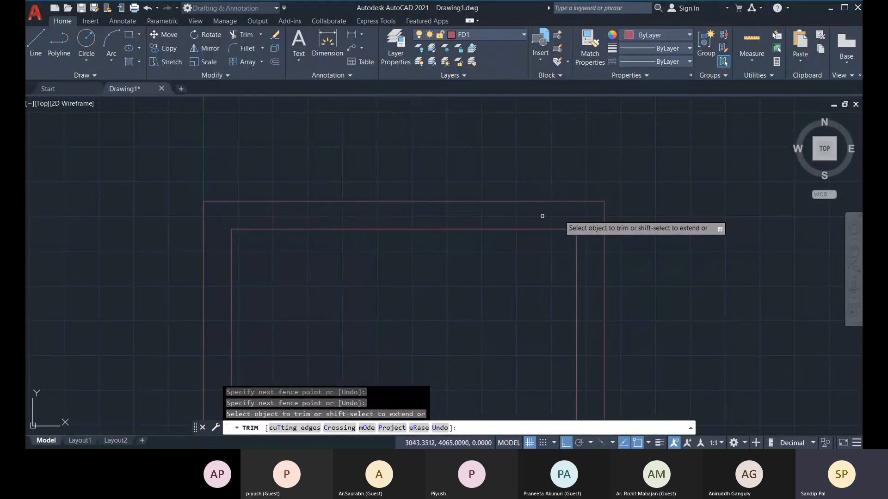
{"action": "scroll", "coordinate": [592, 201], "scroll_direction": "down", "scroll_amount": 4}
{"action": "middle_click_drag", "start_coordinate": [564, 193], "coordinate": [486, 192]}
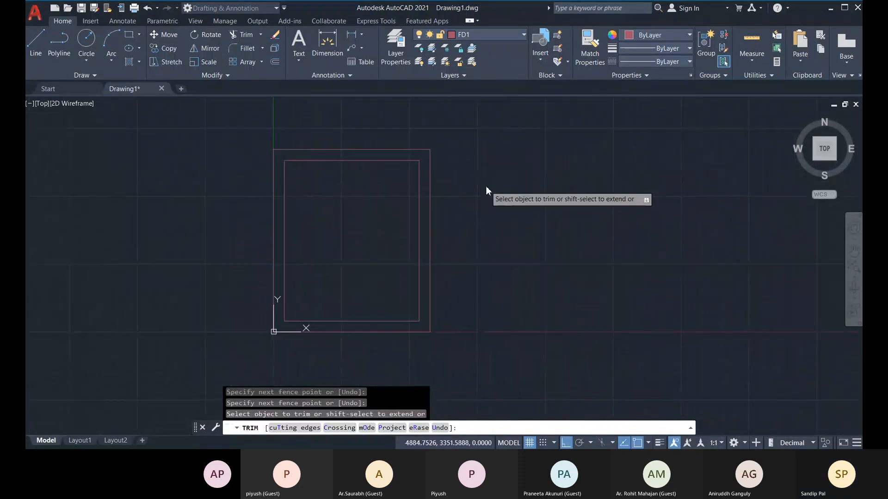
{"action": "key", "text": "Escape"}
{"action": "scroll", "coordinate": [452, 218], "scroll_direction": "up", "scroll_amount": 3}
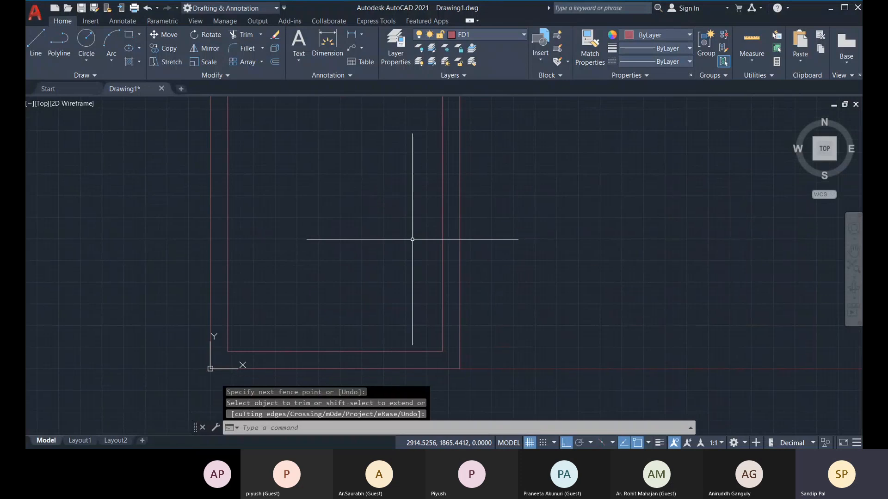
{"action": "scroll", "coordinate": [432, 253], "scroll_direction": "down", "scroll_amount": 2}
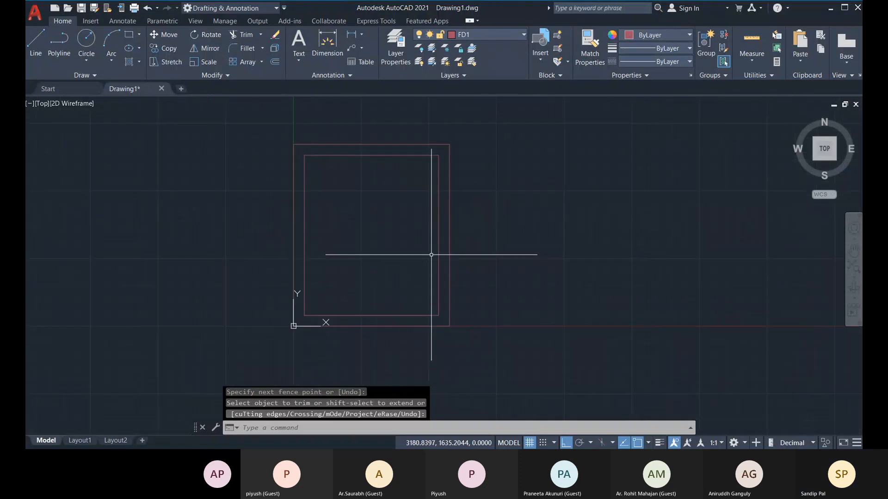
{"action": "left_click", "coordinate": [494, 36]}
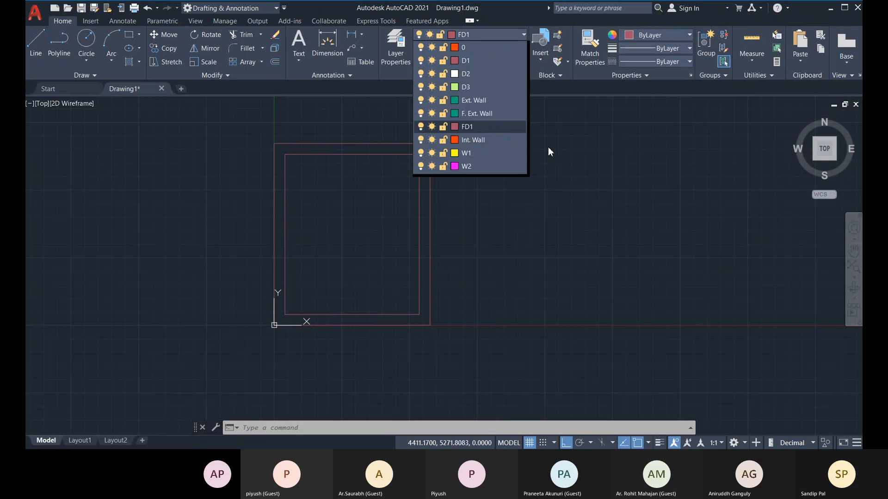
{"action": "left_click", "coordinate": [537, 246]}
{"action": "middle_click_drag", "start_coordinate": [456, 185], "coordinate": [463, 185]}
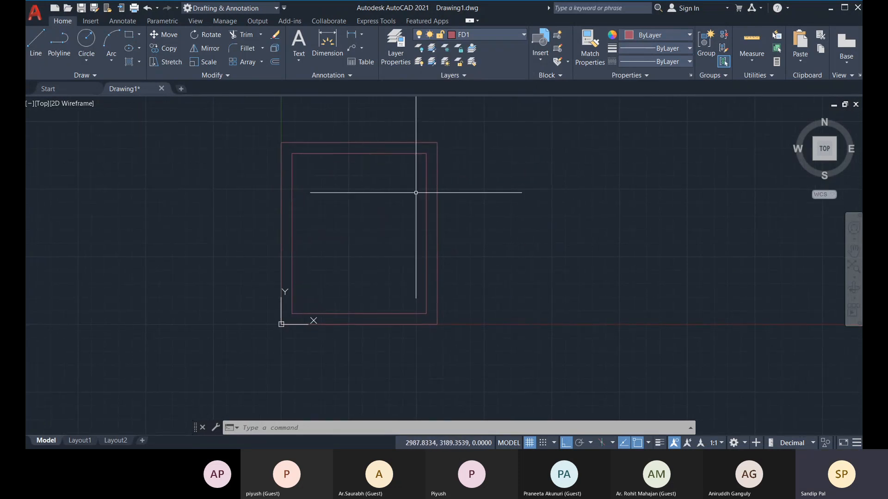
{"action": "middle_click_drag", "start_coordinate": [487, 260], "coordinate": [490, 259]}
{"action": "left_click", "coordinate": [228, 125]}
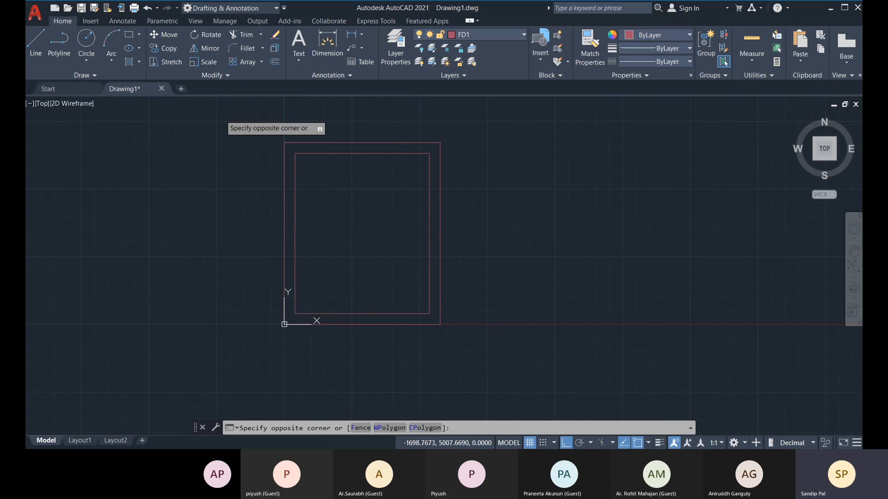
{"action": "left_click", "coordinate": [192, 132]}
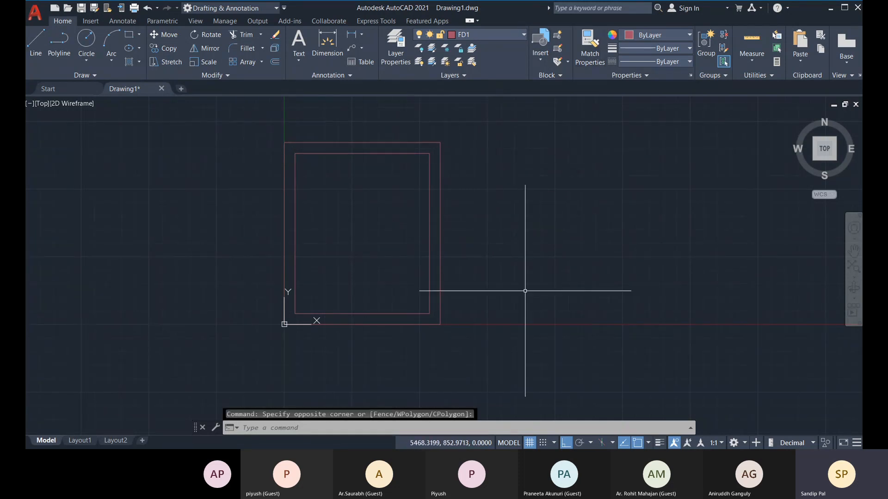
Select all inner and outer wall lines of the room, assign them to the F. Ext. Wall layer, and clear the selection.
{"action": "left_click", "coordinate": [535, 360]}
{"action": "left_click", "coordinate": [218, 122]}
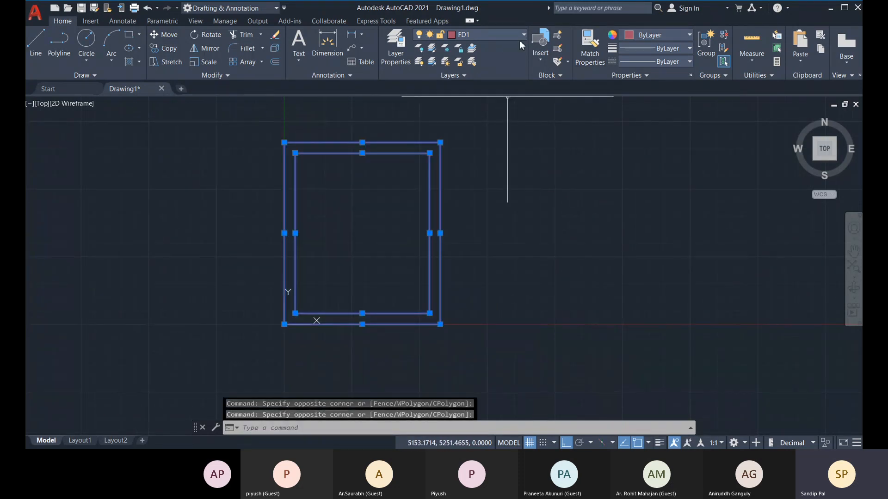
{"action": "left_click", "coordinate": [509, 34]}
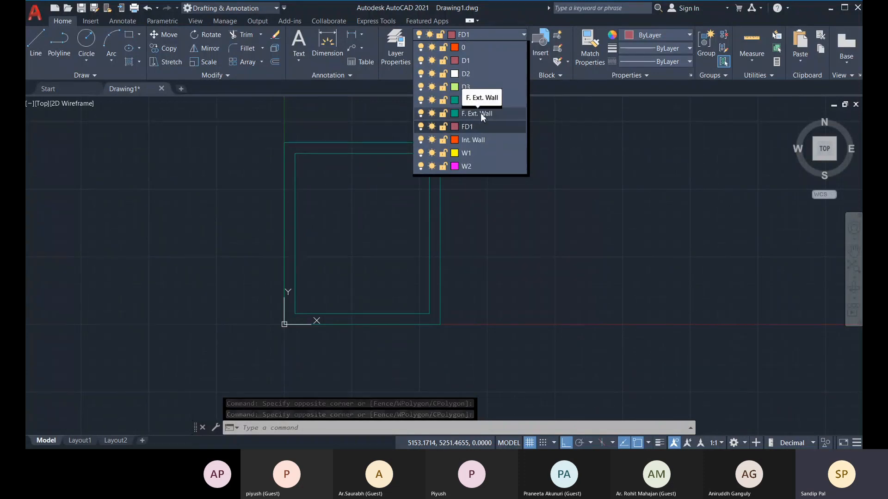
{"action": "left_click", "coordinate": [538, 287]}
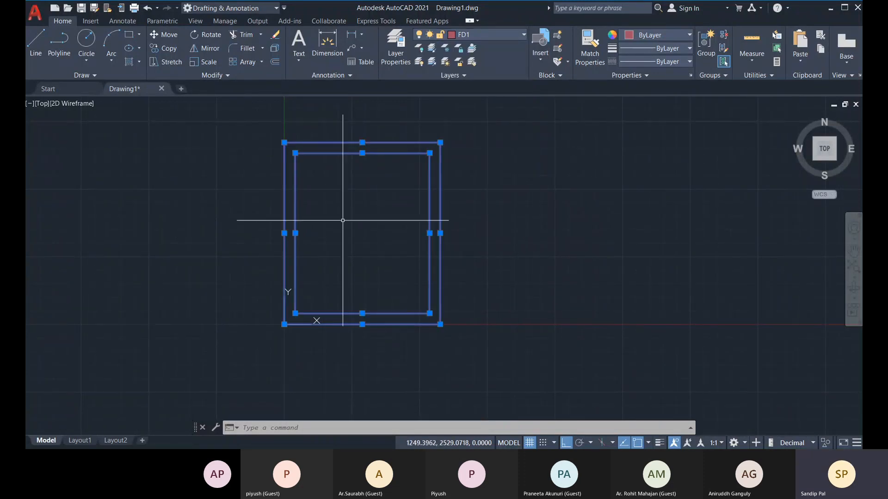
{"action": "left_click", "coordinate": [508, 34]}
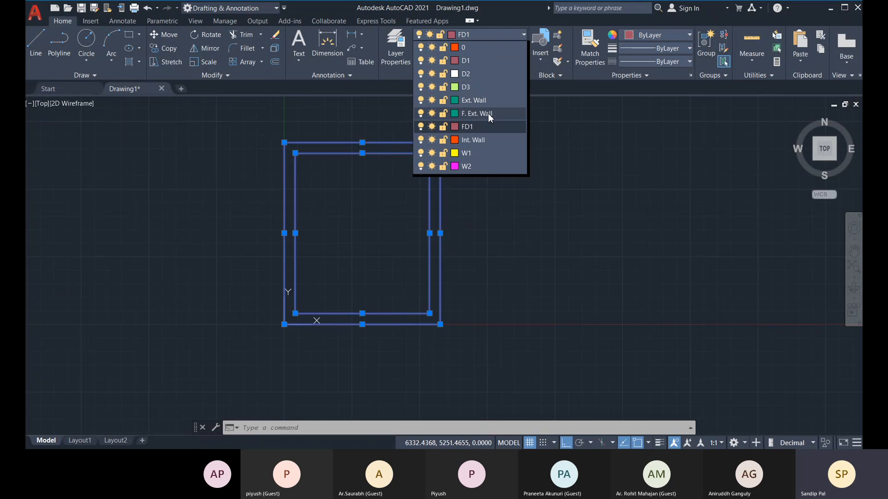
{"action": "left_click", "coordinate": [487, 114]}
{"action": "key", "text": "Escape"}
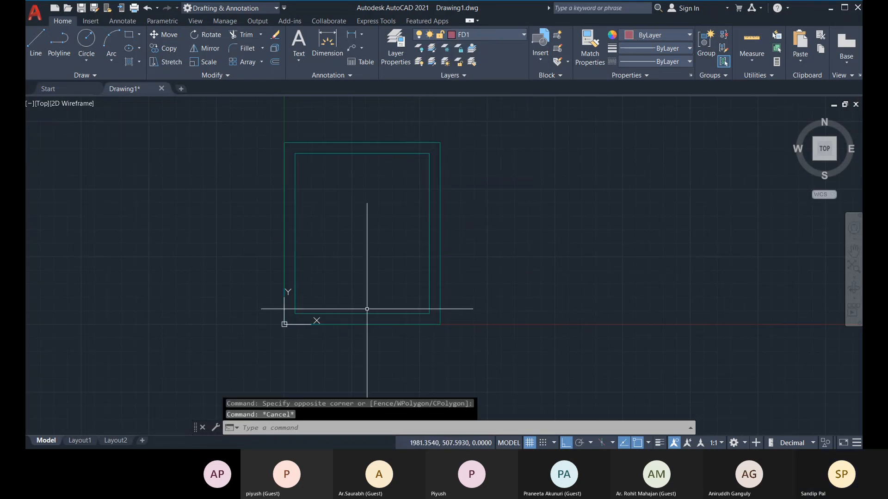
Create a new layer named F. Int. Wall and make it the current layer.
{"action": "middle_click_drag", "start_coordinate": [529, 238], "coordinate": [539, 238]}
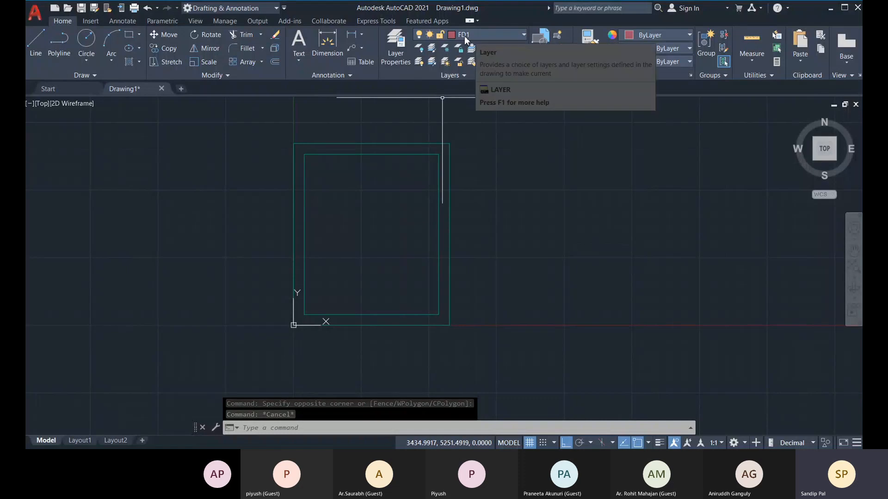
{"action": "left_click", "coordinate": [397, 53]}
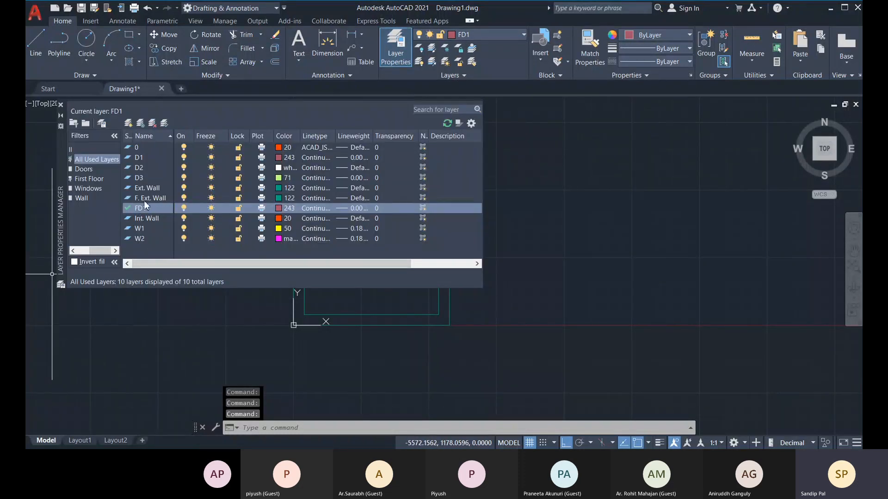
{"action": "left_click", "coordinate": [129, 123]}
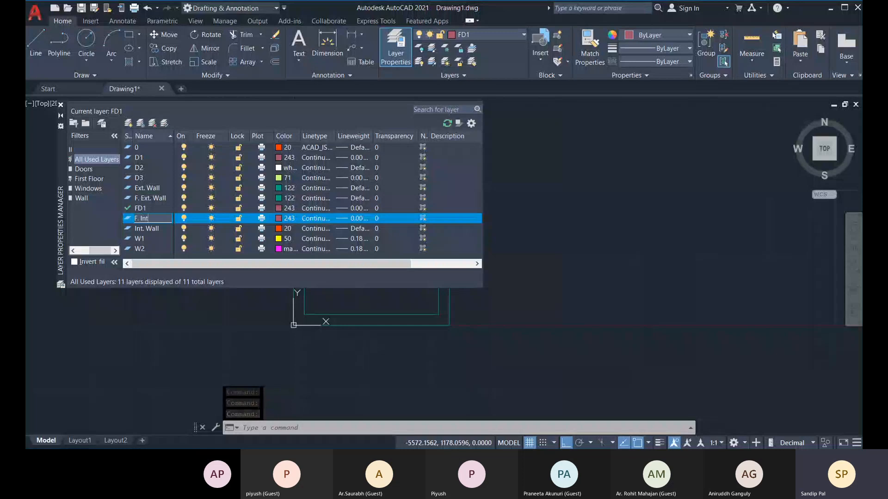
{"action": "type", "text": "F. Int. Wall"}
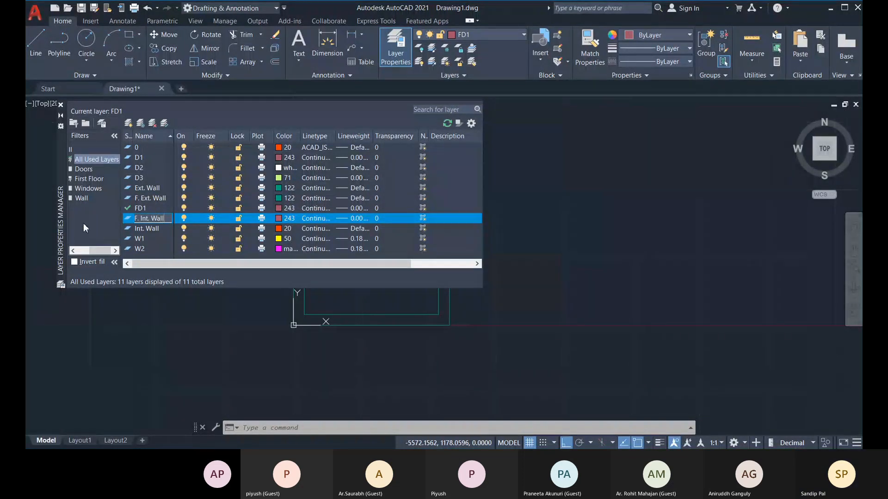
{"action": "double_click", "coordinate": [129, 217]}
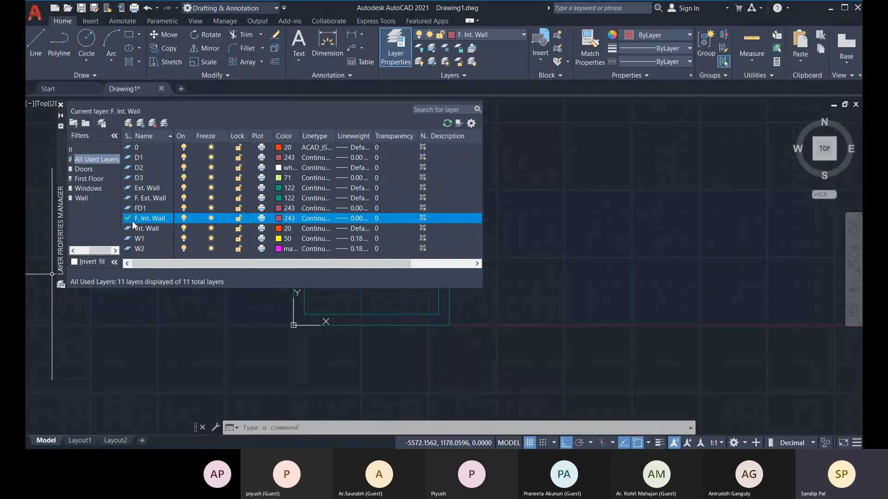
Examine the First Floor layer filter's definition and the layers it lists, leaving the filter definition as it is.
{"action": "double_click", "coordinate": [91, 179]}
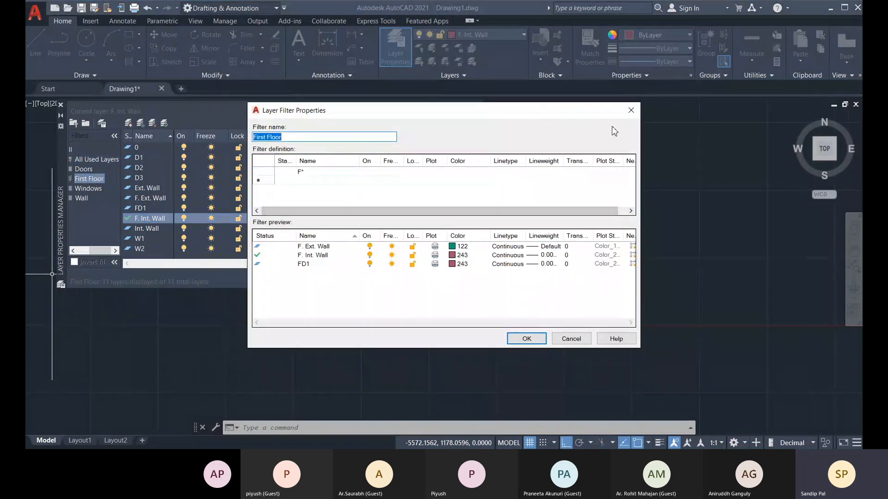
{"action": "left_click", "coordinate": [631, 110]}
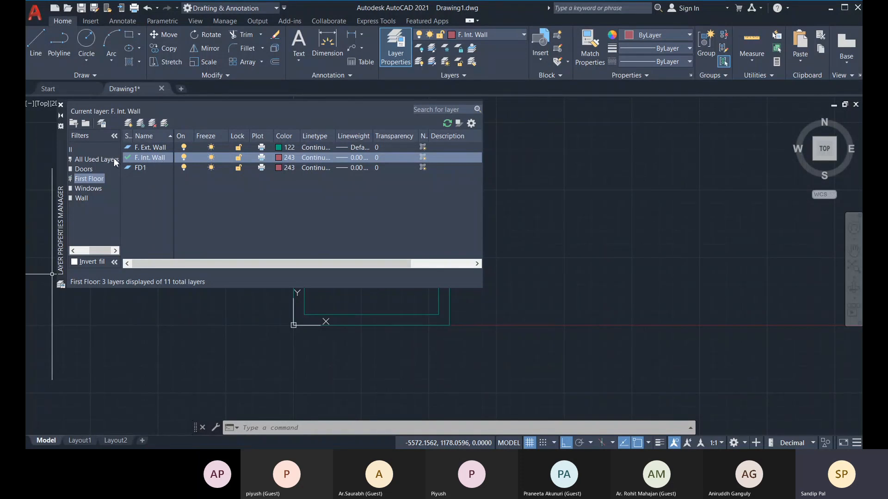
{"action": "left_click", "coordinate": [60, 105]}
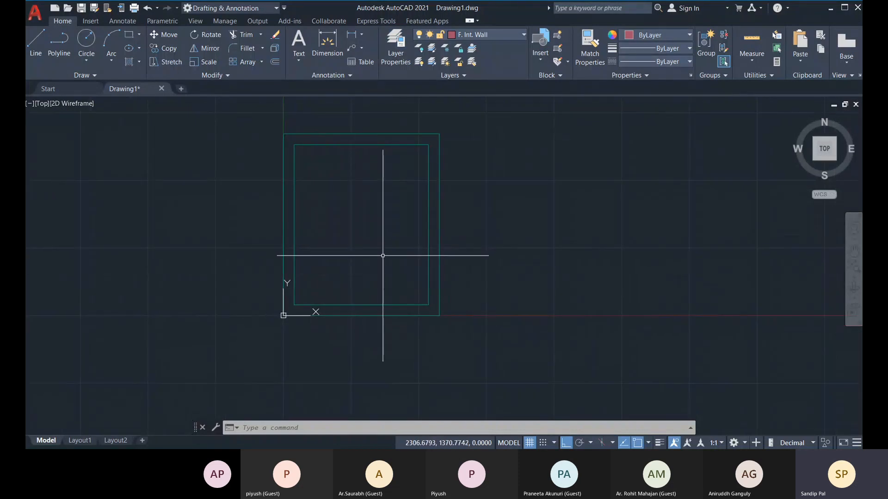
Choose F. Int. Wall from the filtered First Floor layers as the current layer.
{"action": "mouse_move", "coordinate": [365, 269]}
{"action": "middle_mouse_down"}
{"action": "mouse_move", "coordinate": [354, 270]}
{"action": "mouse_move", "coordinate": [354, 290]}
{"action": "middle_mouse_up"}
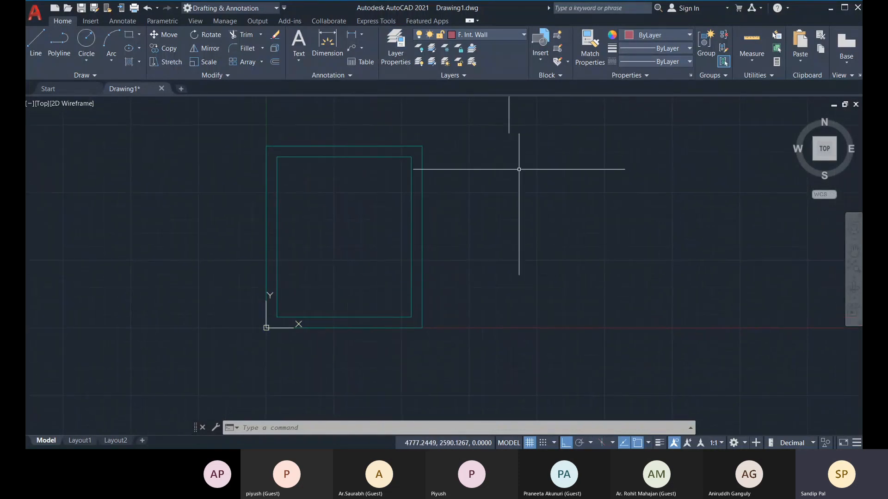
{"action": "left_click", "coordinate": [493, 35]}
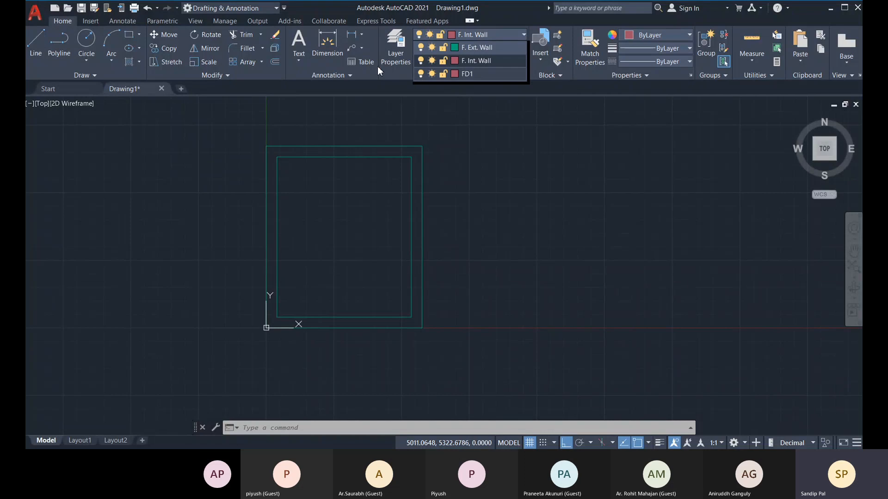
{"action": "left_click", "coordinate": [453, 62]}
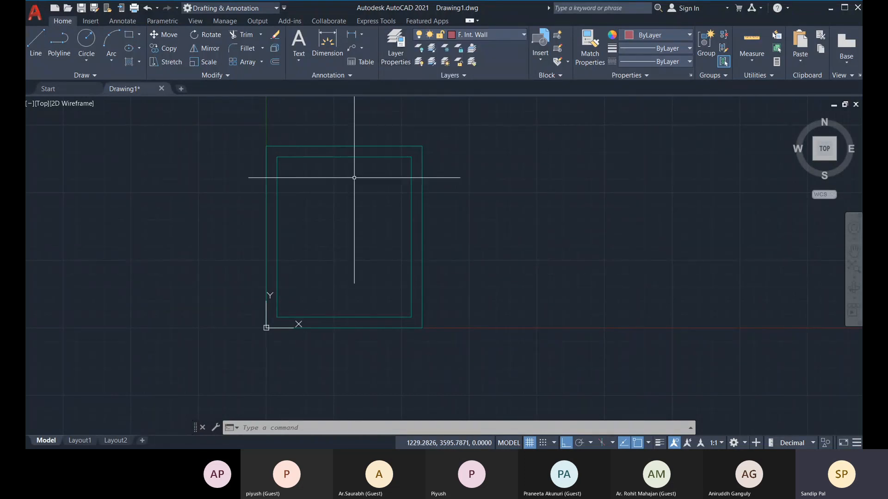
Show all used layers, set the F. Int. Wall layer's color to 20 and accept its 0.00 mm lineweight.
{"action": "left_click", "coordinate": [398, 55]}
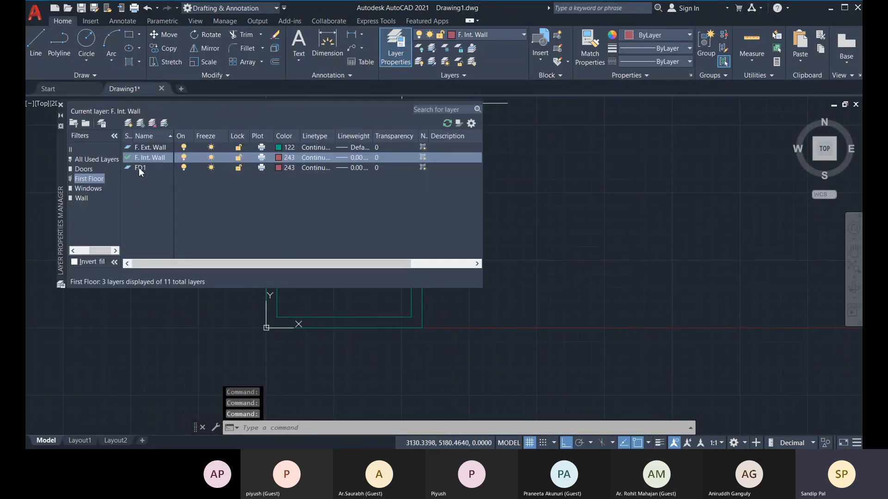
{"action": "left_click", "coordinate": [92, 159]}
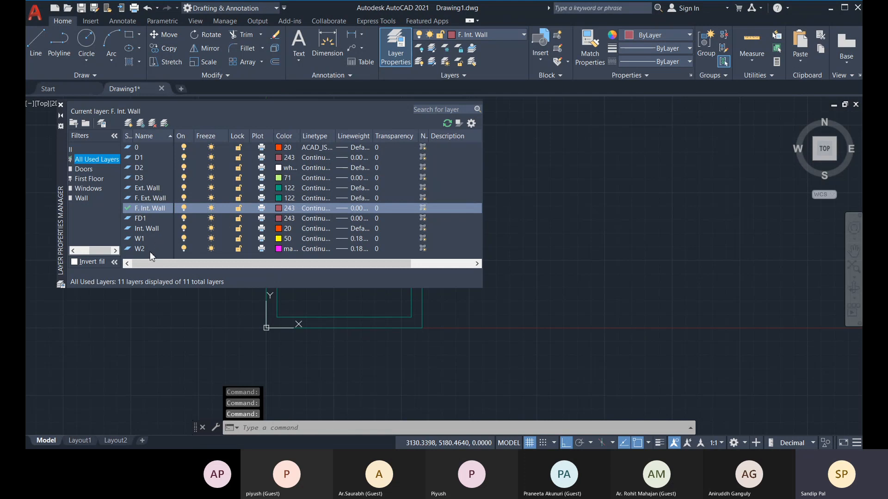
{"action": "left_click", "coordinate": [286, 208]}
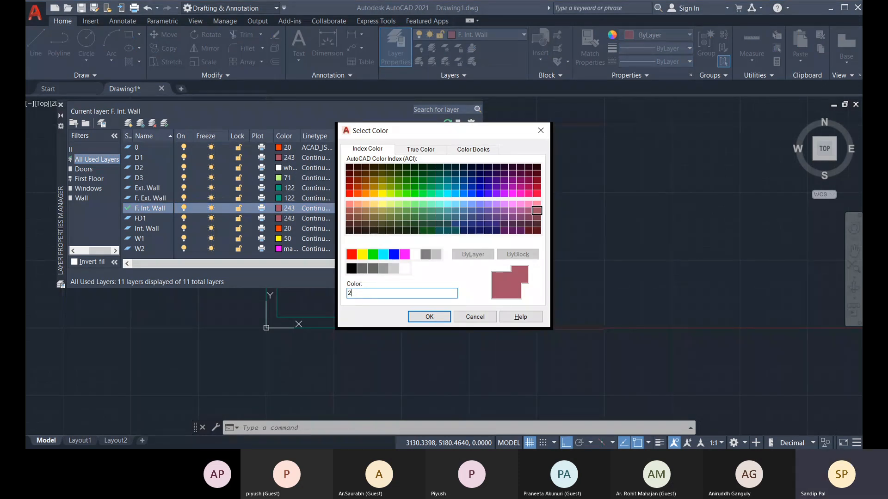
{"action": "type", "text": "20"}
{"action": "key", "text": "Return"}
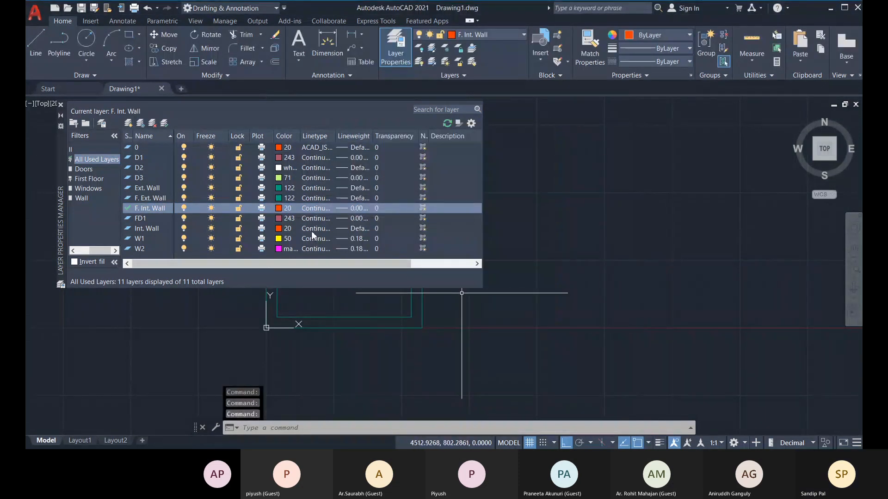
{"action": "left_click", "coordinate": [360, 209]}
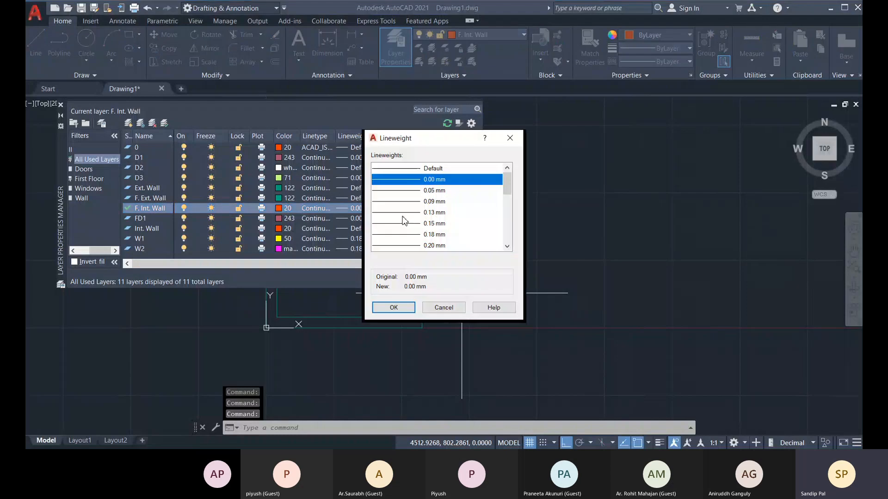
{"action": "left_click", "coordinate": [393, 306]}
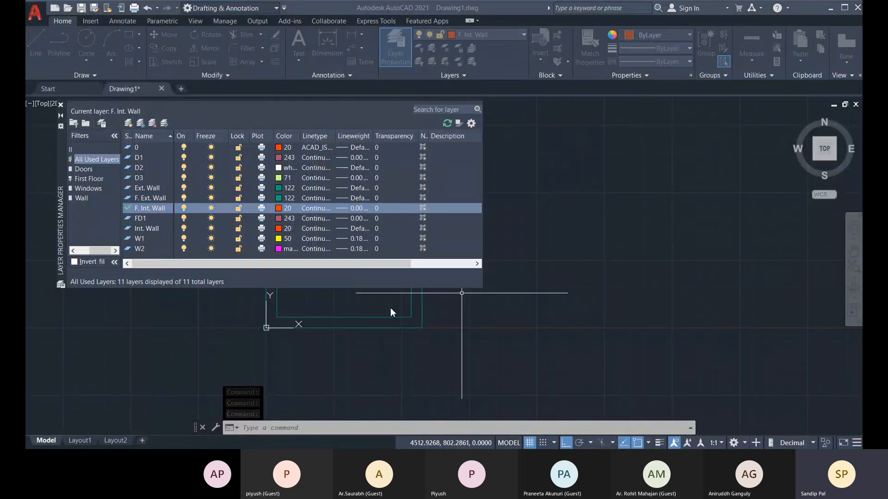
{"action": "left_click", "coordinate": [63, 105]}
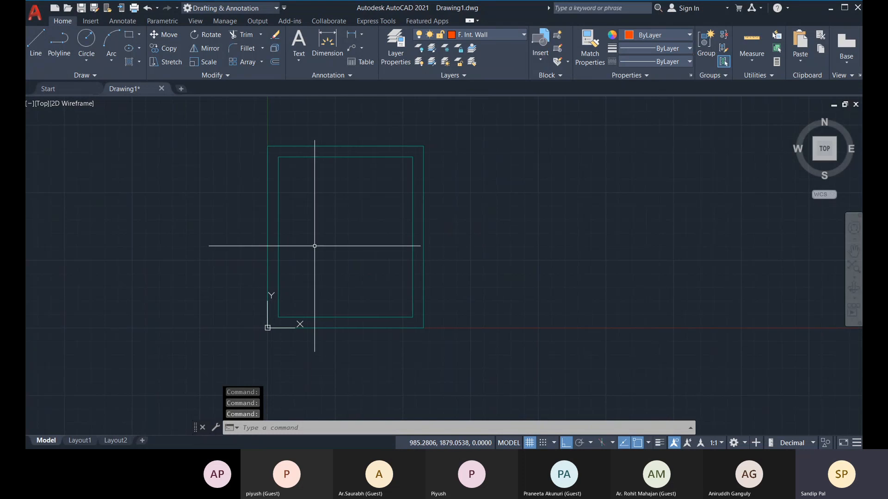
Draw a horizontal partition line from the midpoint of the right inner wall line leftward to about X 1642.
{"action": "scroll", "coordinate": [314, 246], "scroll_direction": "up", "scroll_amount": 3}
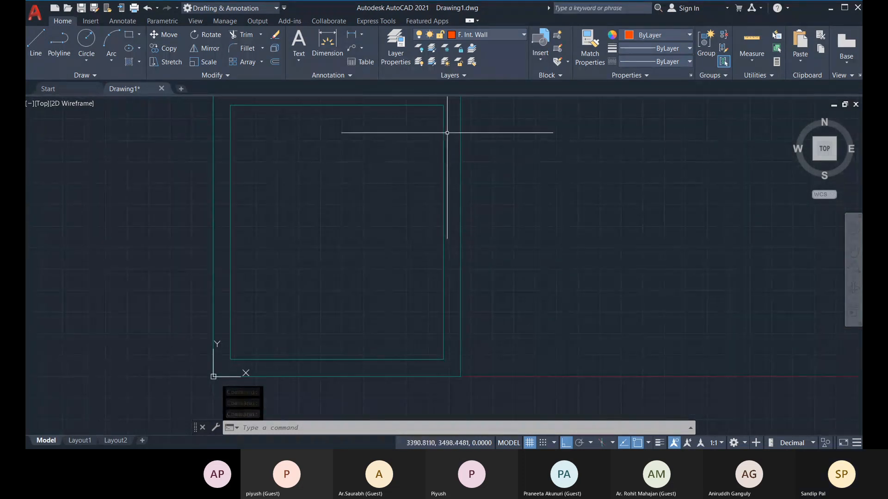
{"action": "left_click", "coordinate": [35, 51]}
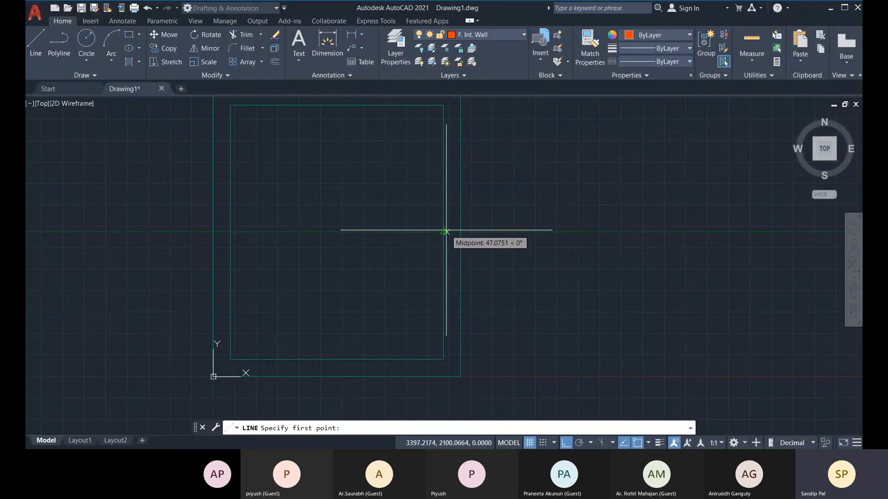
{"action": "left_click", "coordinate": [445, 231]}
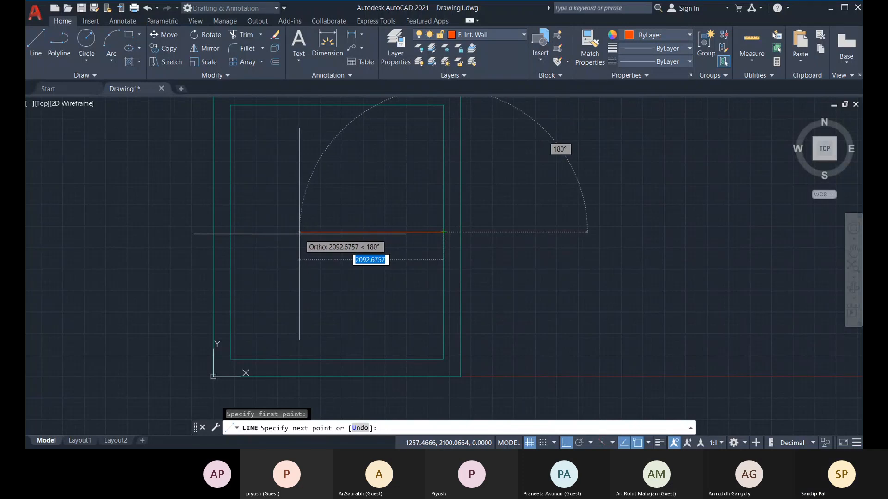
{"action": "left_click", "coordinate": [326, 233]}
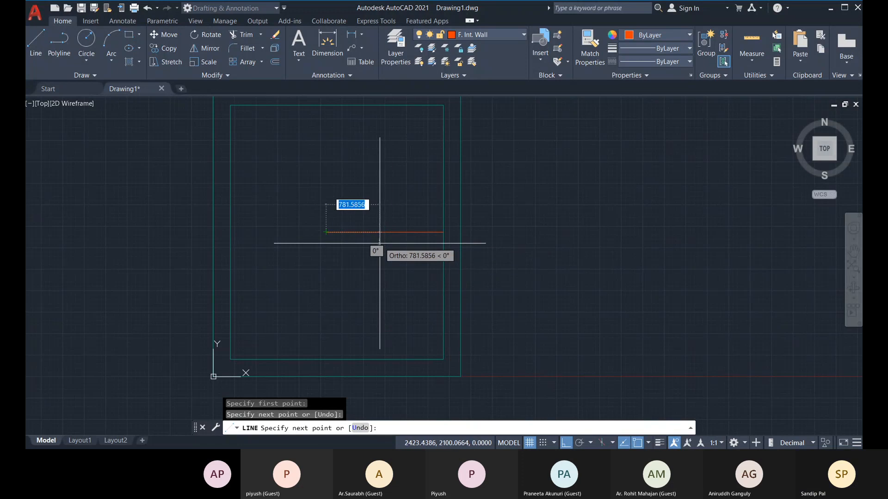
{"action": "key", "text": "Escape"}
Offset the partition line 62.5 above and below, and delete the original center line.
{"action": "left_click", "coordinate": [278, 63]}
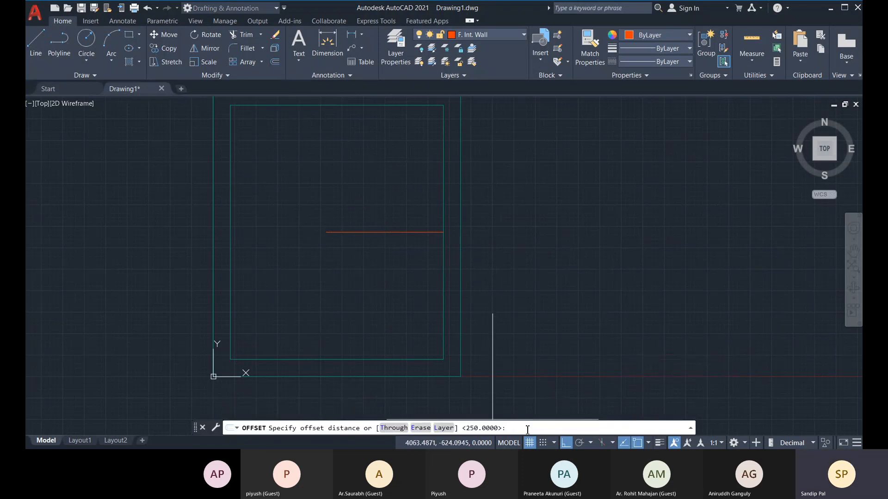
{"action": "type", "text": "62.5"}
{"action": "key", "text": "Return"}
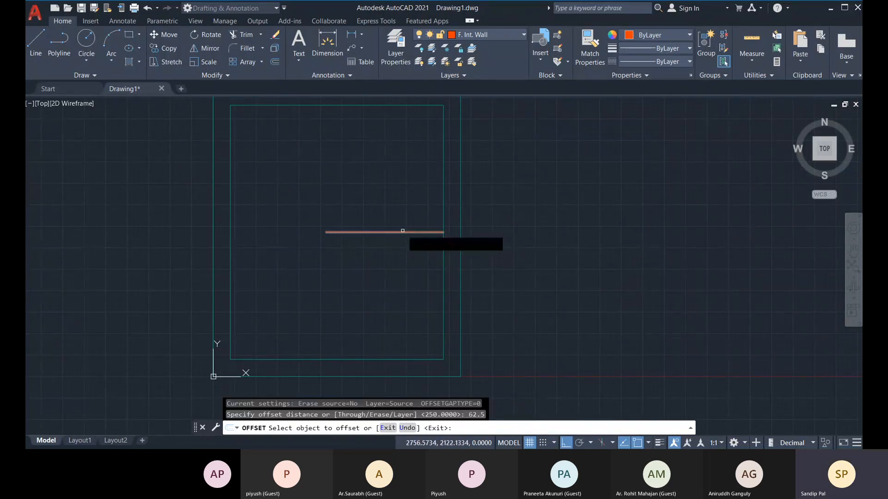
{"action": "left_click", "coordinate": [402, 231]}
{"action": "left_click", "coordinate": [398, 224]}
{"action": "left_click", "coordinate": [376, 235]}
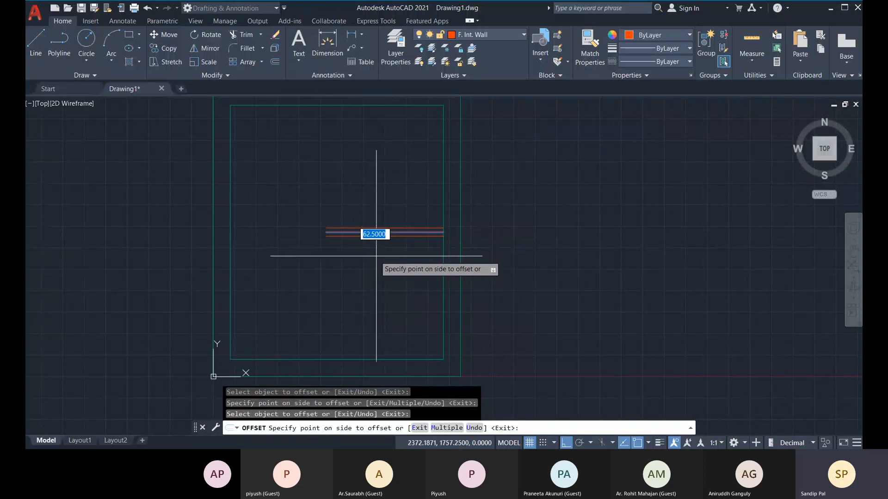
{"action": "left_click", "coordinate": [375, 256]}
{"action": "key", "text": "Escape"}
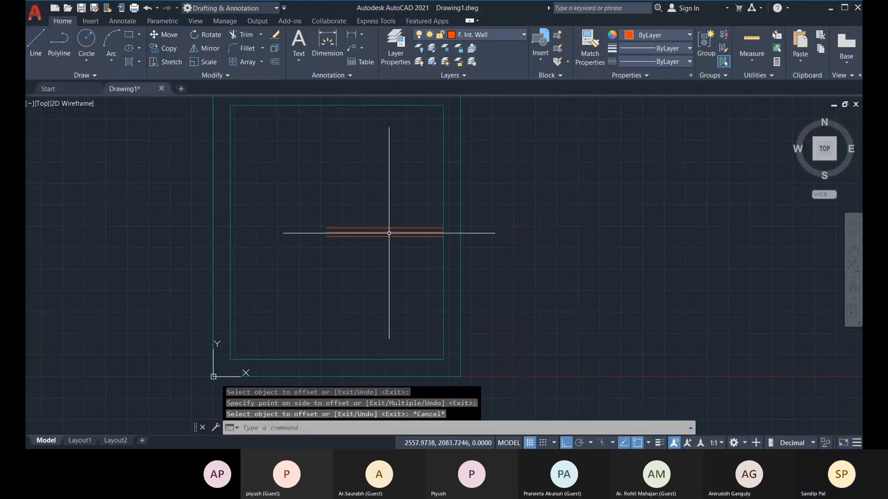
{"action": "left_click", "coordinate": [384, 231]}
{"action": "key", "text": "Delete"}
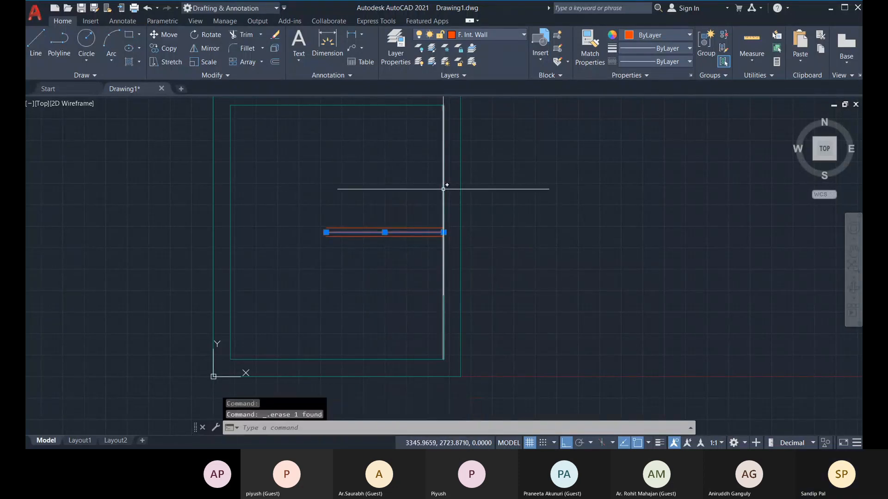
Close the free left end of the partition with a short vertical line between its two edges.
{"action": "left_click", "coordinate": [34, 46]}
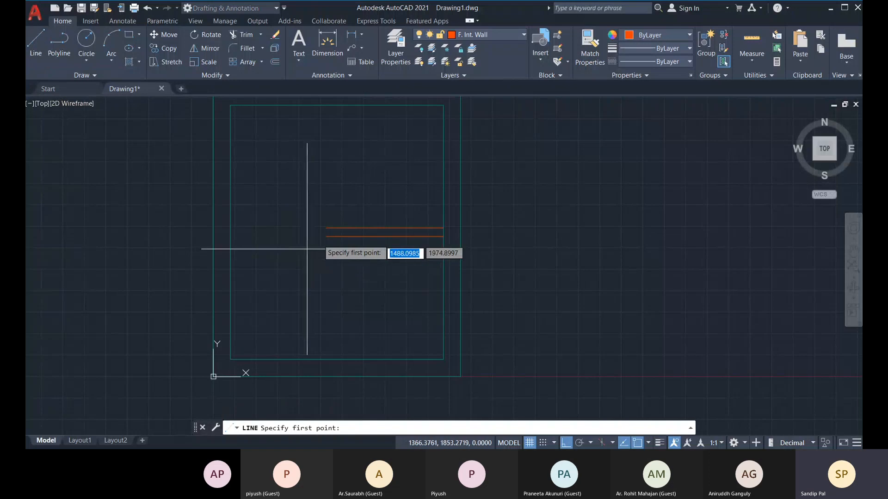
{"action": "left_click", "coordinate": [326, 229]}
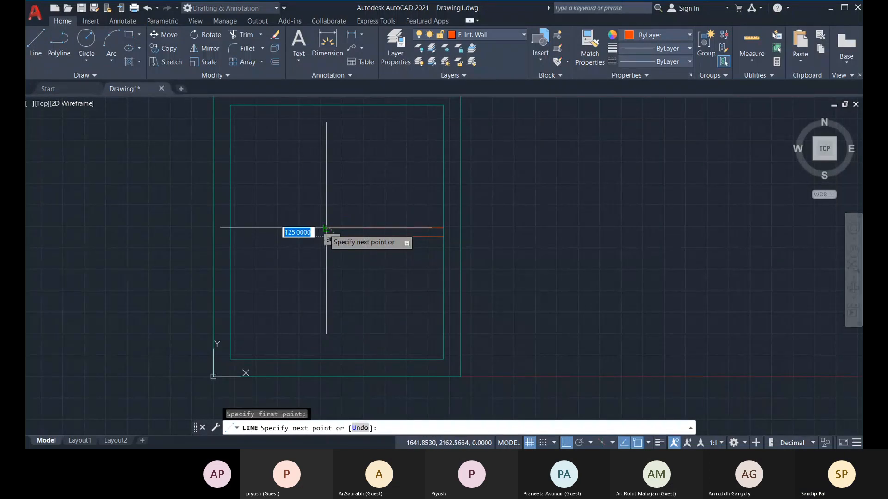
{"action": "key", "text": "Escape"}
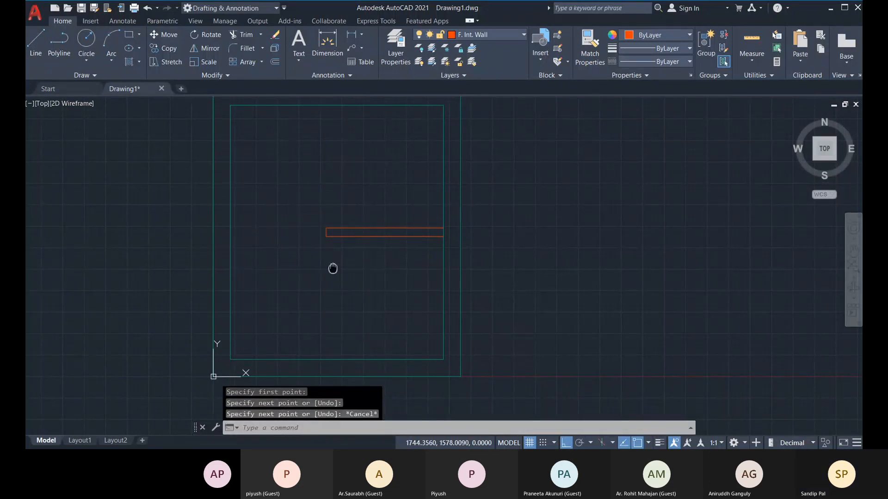
Check the distance from the partition's free end to the left inner wall line.
{"action": "middle_click_drag", "start_coordinate": [333, 268], "coordinate": [321, 273]}
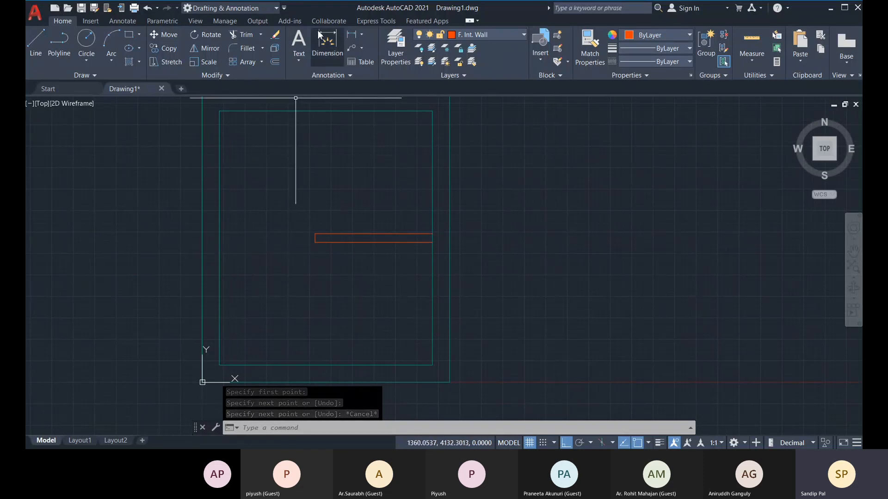
{"action": "left_click", "coordinate": [364, 36]}
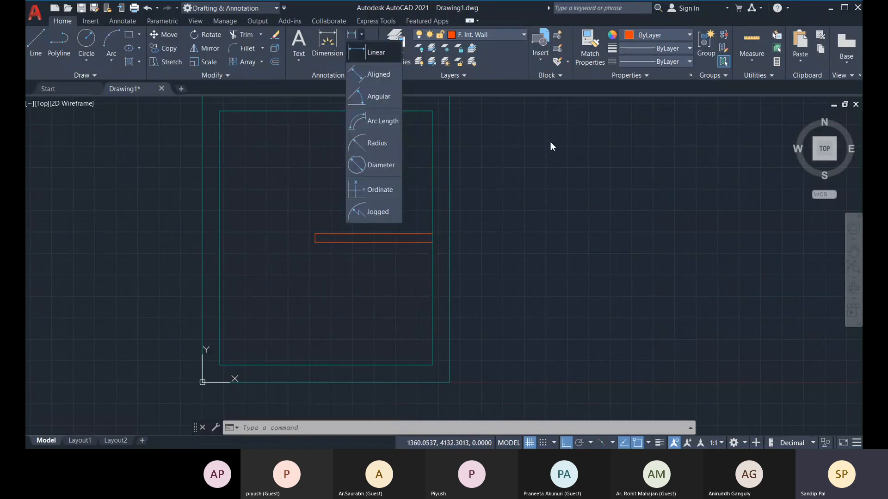
{"action": "type", "text": "di"}
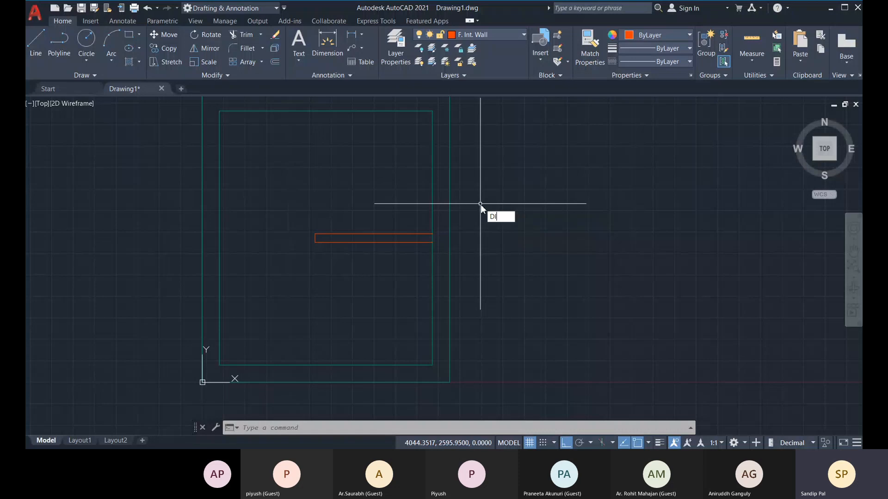
{"action": "key", "text": "Return"}
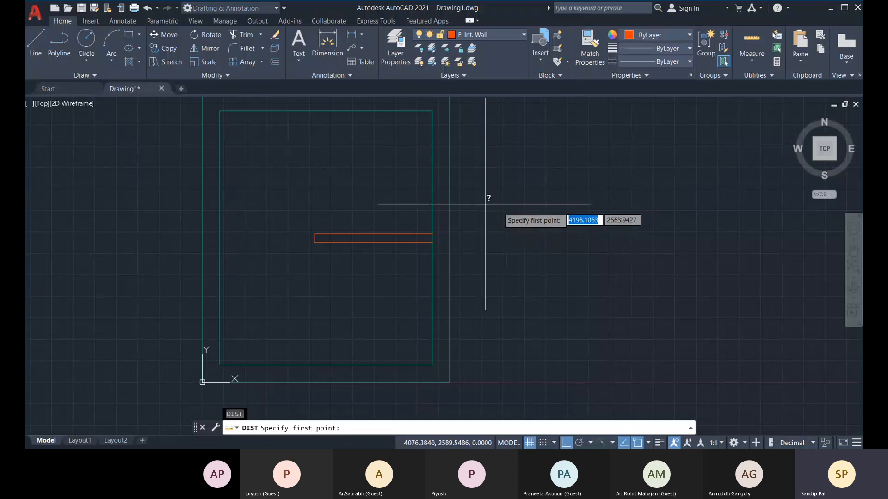
{"action": "left_click", "coordinate": [317, 241]}
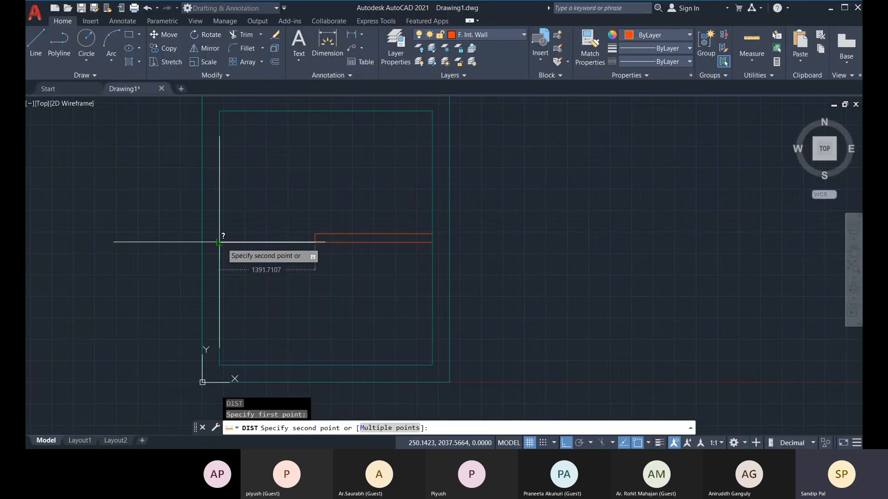
{"action": "key", "text": "Escape"}
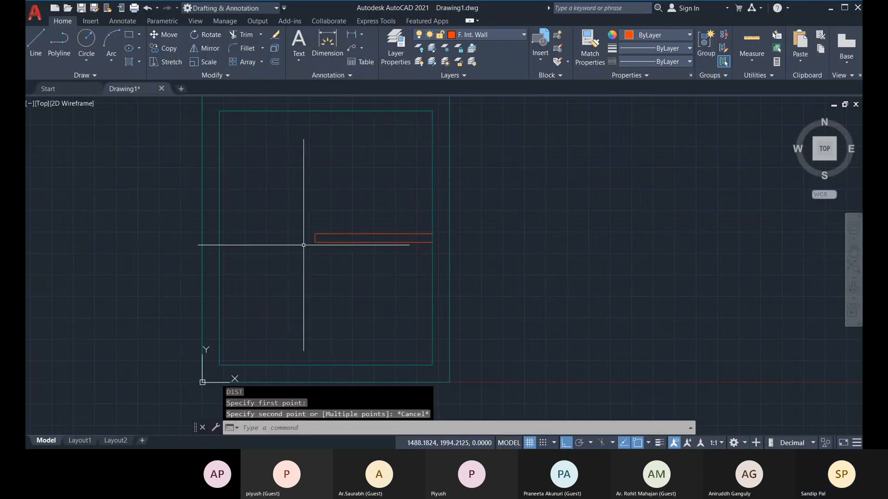
{"action": "middle_click_drag", "start_coordinate": [304, 244], "coordinate": [293, 246]}
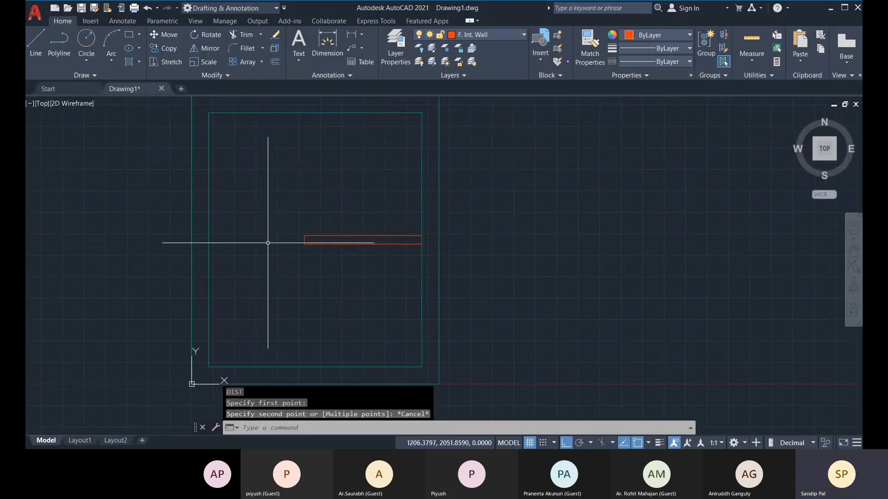
Offset the left inner wall line 1050 into the room as a guide for the opening width.
{"action": "left_click", "coordinate": [274, 62]}
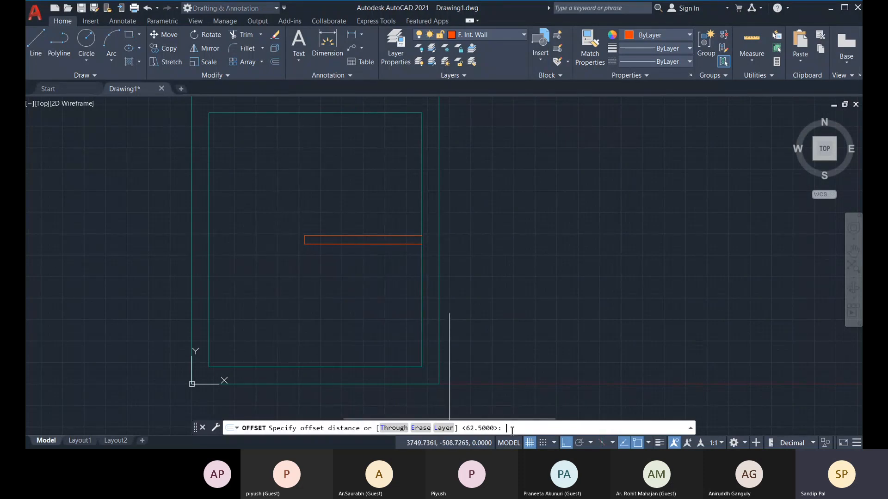
{"action": "type", "text": "1050"}
{"action": "key", "text": "Return"}
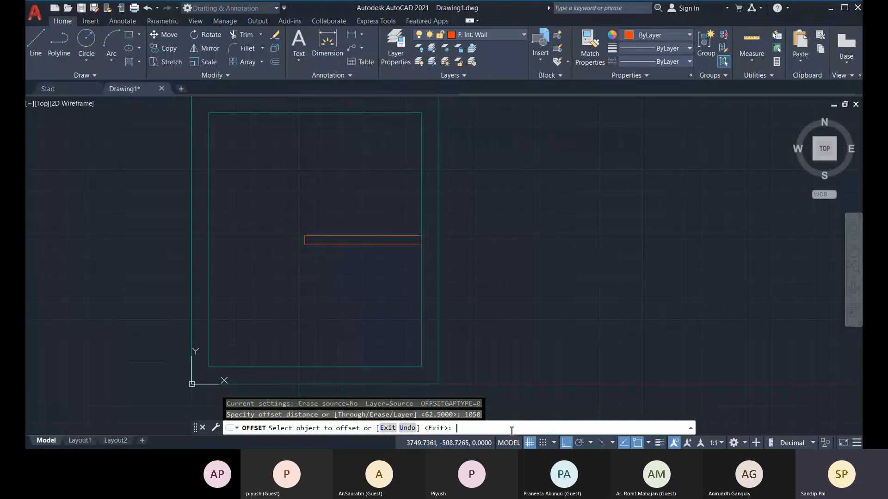
{"action": "left_click", "coordinate": [209, 244]}
{"action": "left_click", "coordinate": [273, 250]}
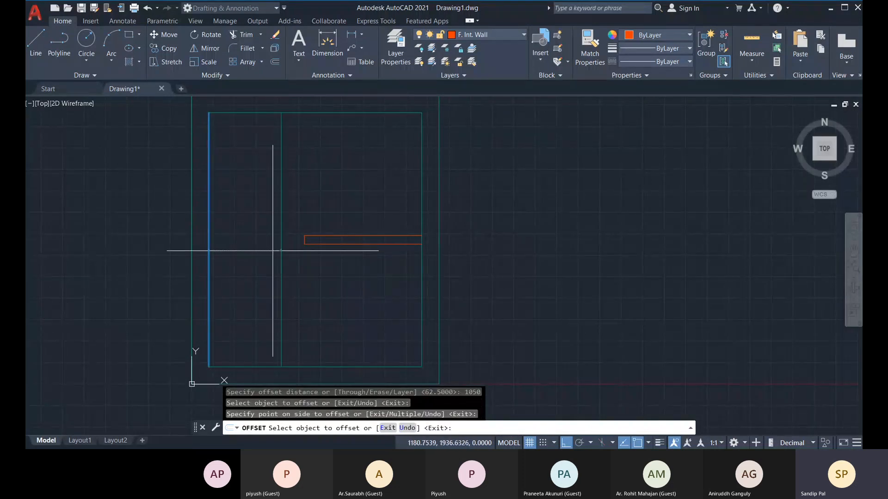
{"action": "right_click", "coordinate": [319, 208]}
{"action": "left_click", "coordinate": [334, 212]}
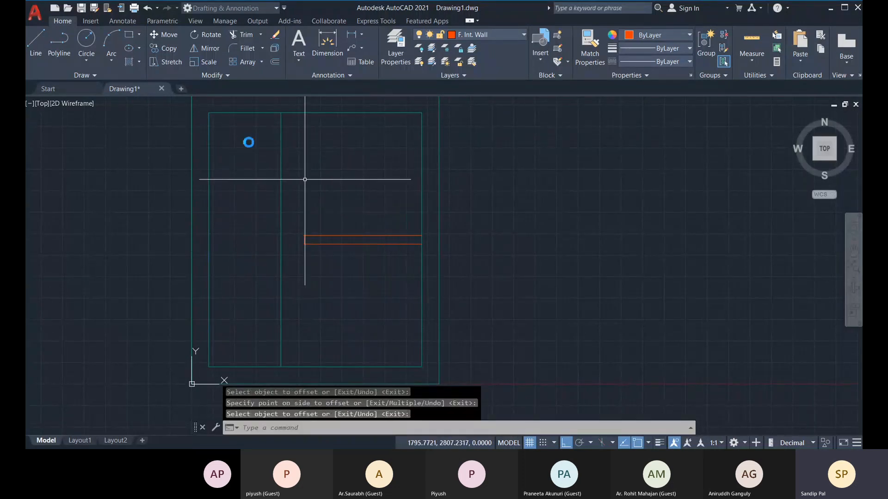
Try to stretch the partition's free end from its midpoint to the 1050 guide line.
{"action": "left_click", "coordinate": [174, 63]}
{"action": "scroll", "coordinate": [305, 238], "scroll_direction": "up", "scroll_amount": 4}
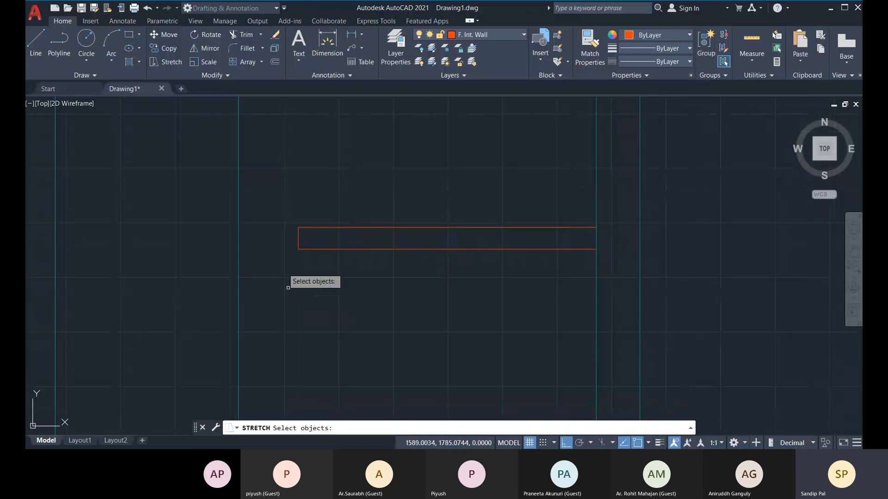
{"action": "left_click", "coordinate": [270, 204]}
{"action": "left_click", "coordinate": [358, 293]}
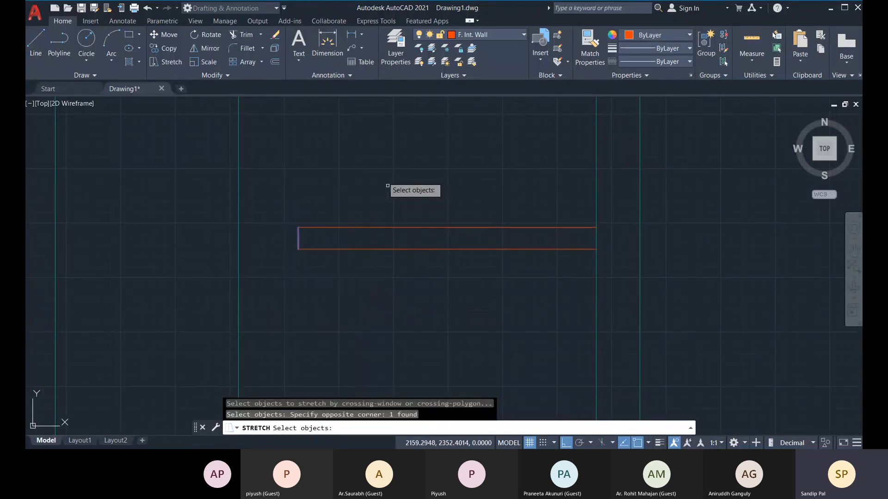
{"action": "key", "text": "Return"}
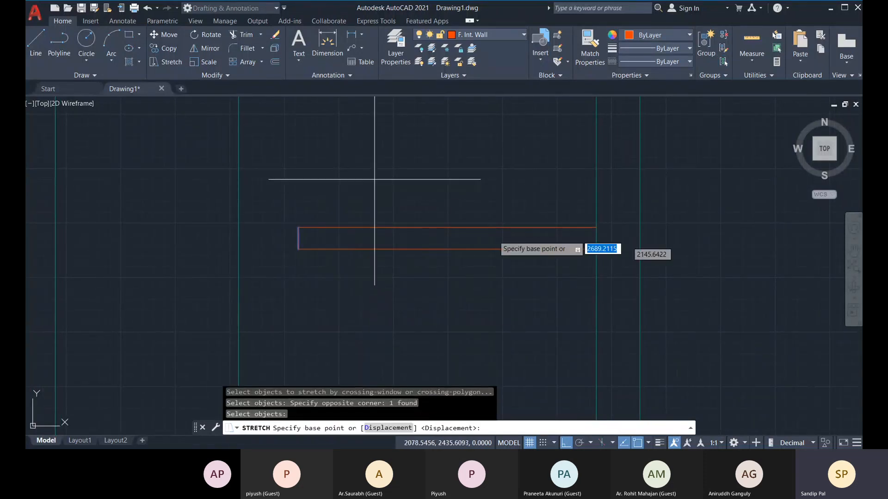
{"action": "left_click", "coordinate": [299, 238]}
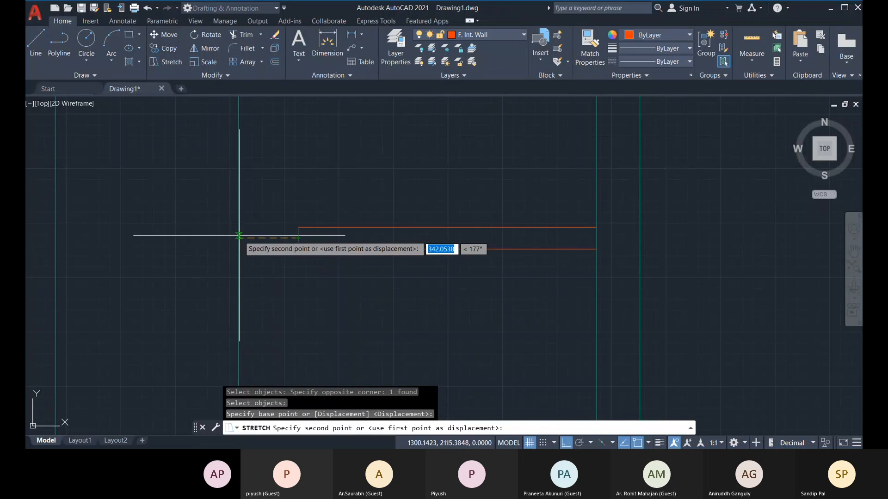
{"action": "left_click", "coordinate": [244, 239]}
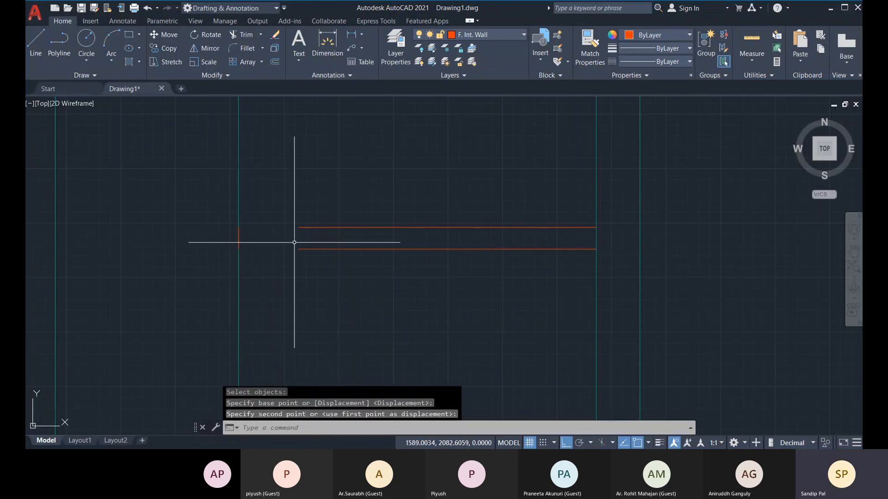
Undo the stretch of the partition's short end line.
{"action": "middle_click_drag", "start_coordinate": [269, 305], "coordinate": [273, 303]}
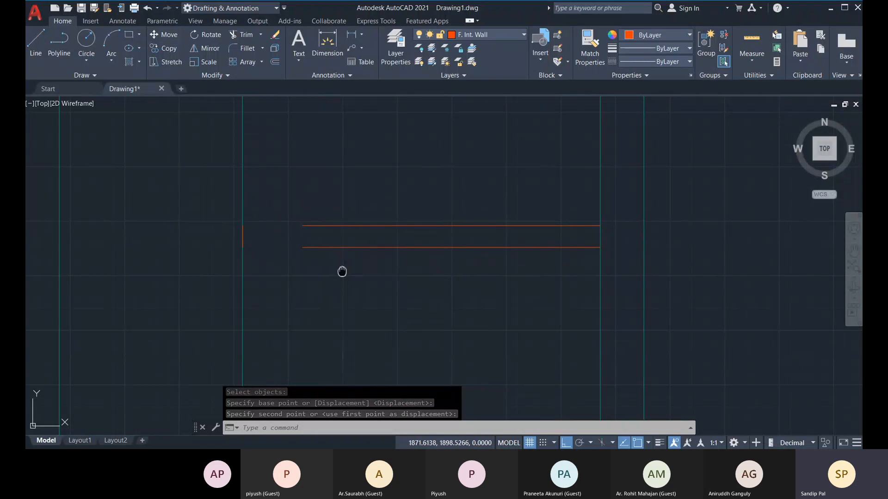
{"action": "key", "text": "ctrl+z"}
{"action": "key", "text": "ctrl+z"}
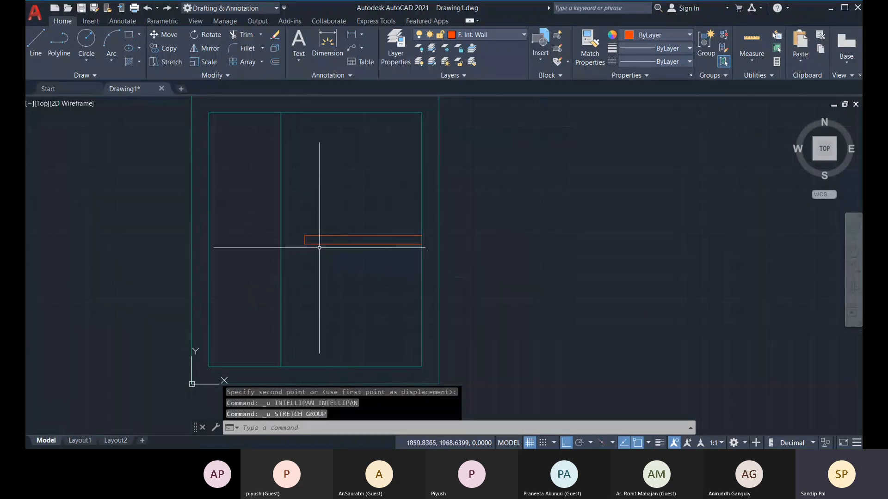
Join the partition's two long edges and short end line into one polyline.
{"action": "scroll", "coordinate": [320, 248], "scroll_direction": "up", "scroll_amount": 4}
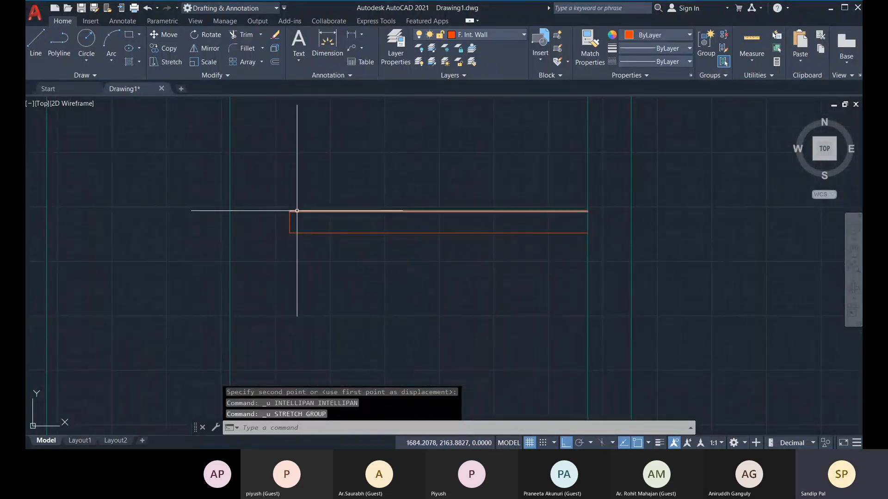
{"action": "scroll", "coordinate": [287, 217], "scroll_direction": "up", "scroll_amount": 3}
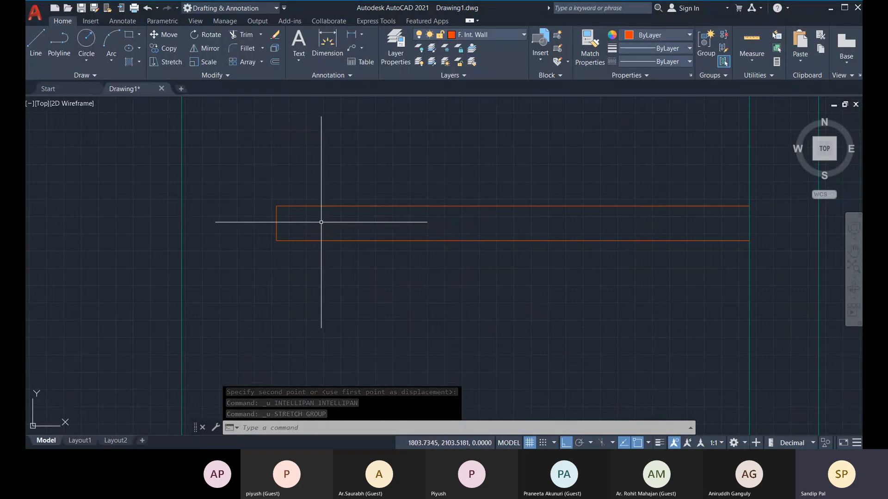
{"action": "type", "text": "j"}
{"action": "key", "text": "Return"}
{"action": "left_click", "coordinate": [326, 266]}
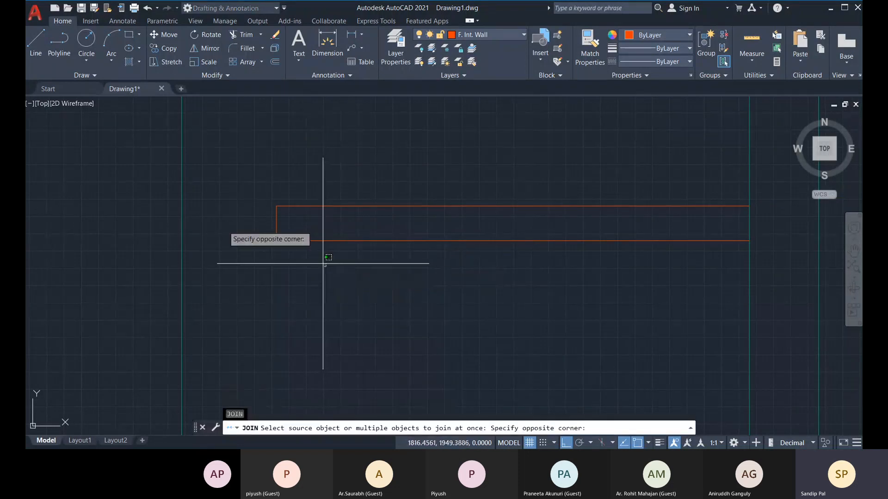
{"action": "left_click", "coordinate": [236, 169]}
{"action": "key", "text": "Return"}
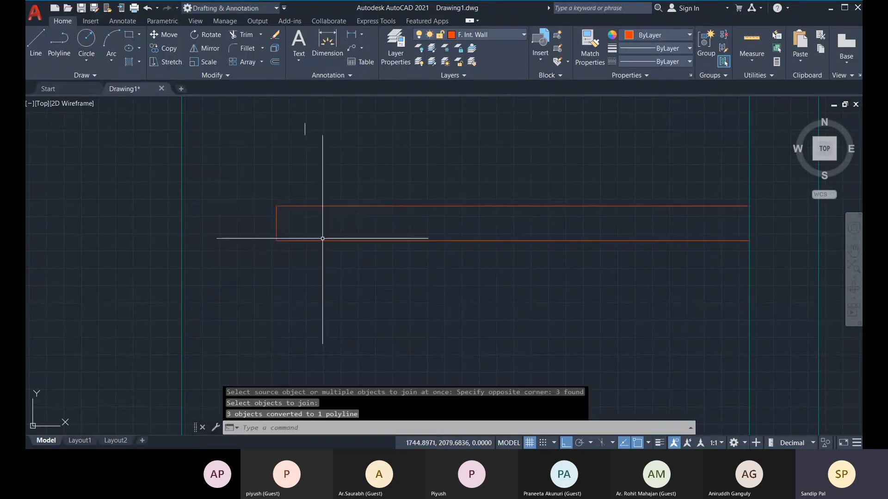
Stretch the joined partition's free end from its midpoint horizontally onto the 1050 guide line.
{"action": "left_click", "coordinate": [166, 61]}
{"action": "left_click", "coordinate": [218, 173]}
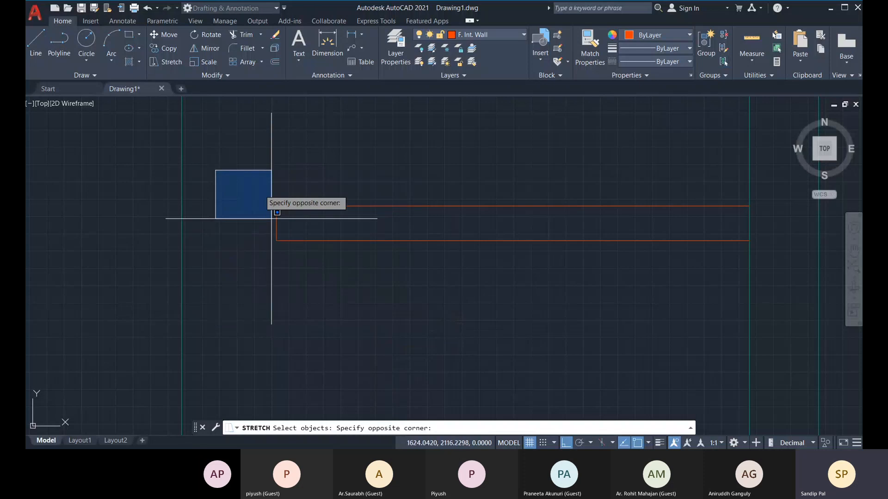
{"action": "left_click", "coordinate": [271, 217]}
{"action": "left_click", "coordinate": [341, 300]}
{"action": "left_click", "coordinate": [274, 202]}
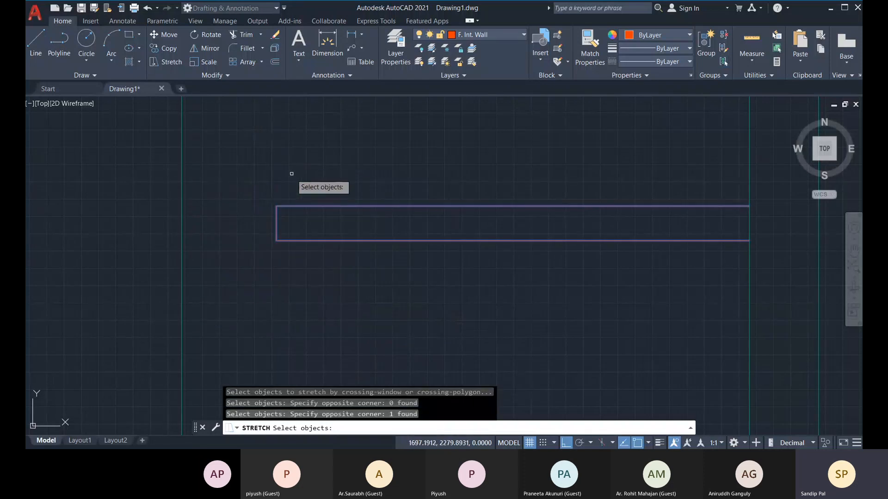
{"action": "key", "text": "Return"}
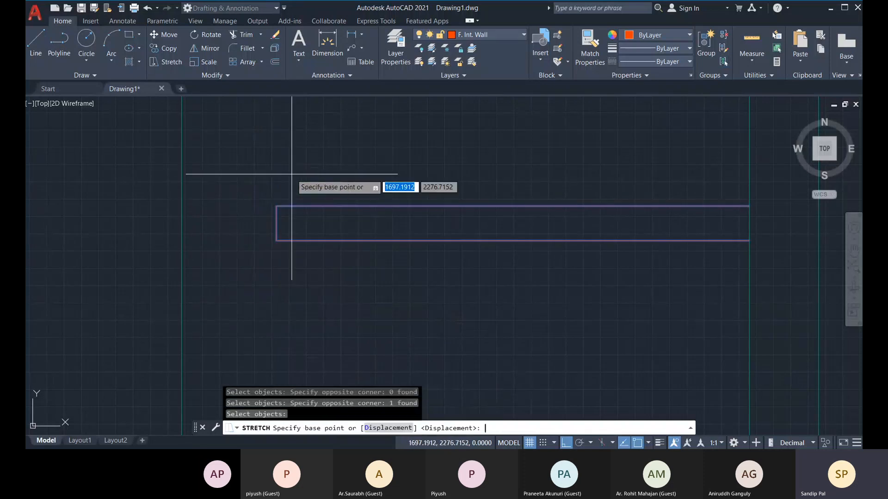
{"action": "left_click", "coordinate": [276, 223]}
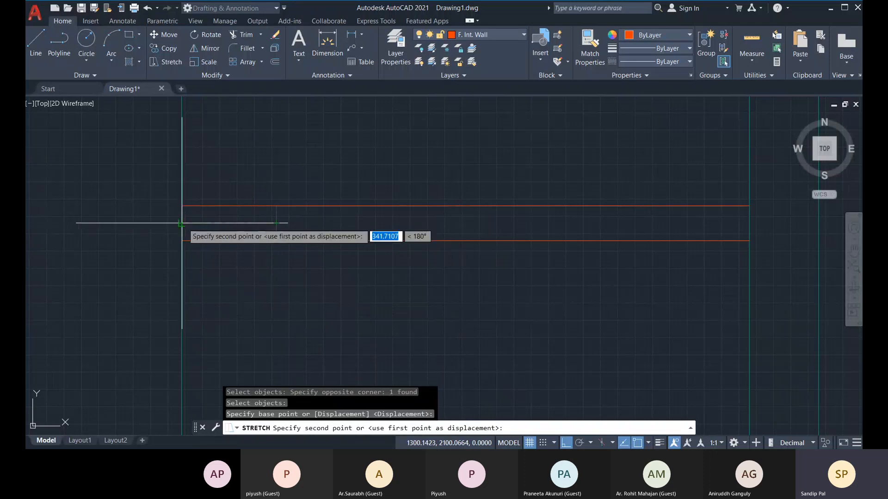
{"action": "left_click", "coordinate": [181, 223]}
{"action": "scroll", "coordinate": [277, 283], "scroll_direction": "down", "scroll_amount": 4}
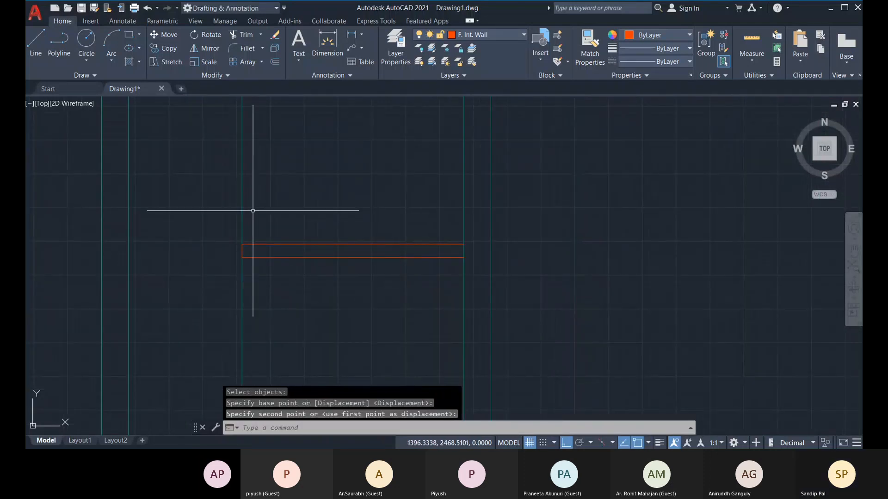
Delete the vertical guide line at the partition's free end.
{"action": "left_click", "coordinate": [253, 211]}
{"action": "left_click", "coordinate": [217, 202]}
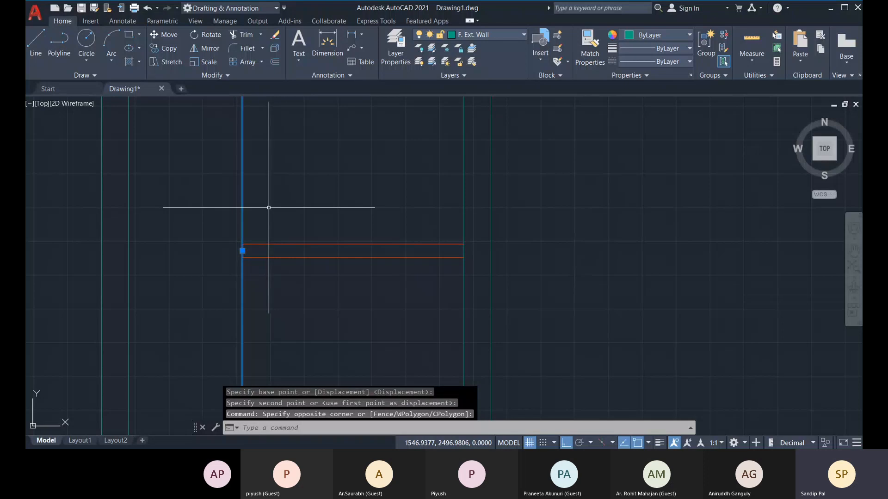
{"action": "key", "text": "Delete"}
{"action": "scroll", "coordinate": [277, 214], "scroll_direction": "down", "scroll_amount": 4}
{"action": "scroll", "coordinate": [324, 240], "scroll_direction": "up", "scroll_amount": 2}
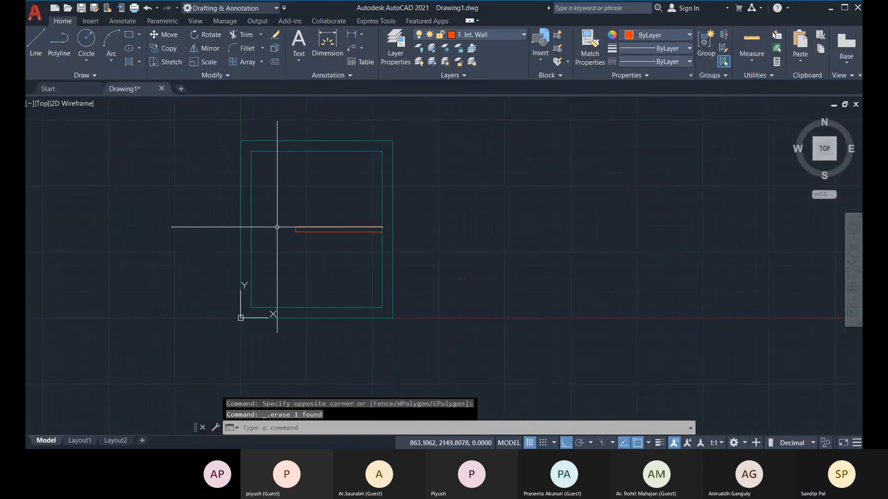
Make FD1 the current layer.
{"action": "scroll", "coordinate": [277, 227], "scroll_direction": "up", "scroll_amount": 2}
{"action": "left_click", "coordinate": [508, 35]}
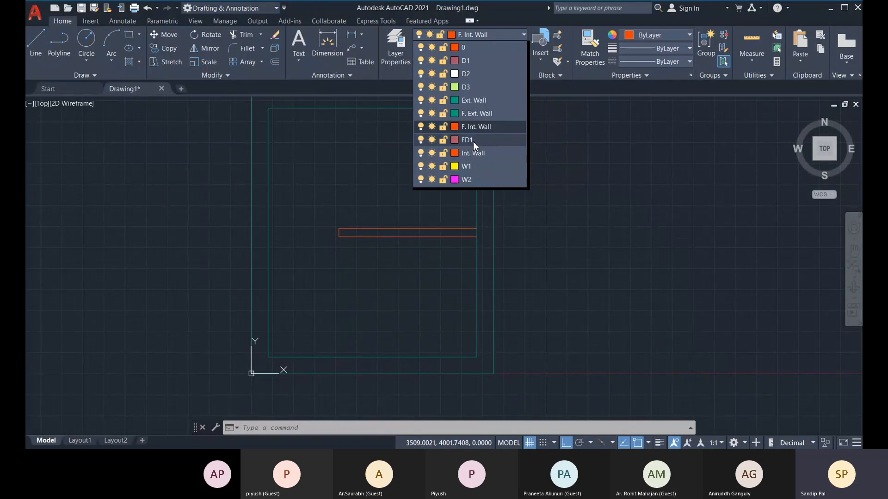
{"action": "left_click", "coordinate": [473, 142]}
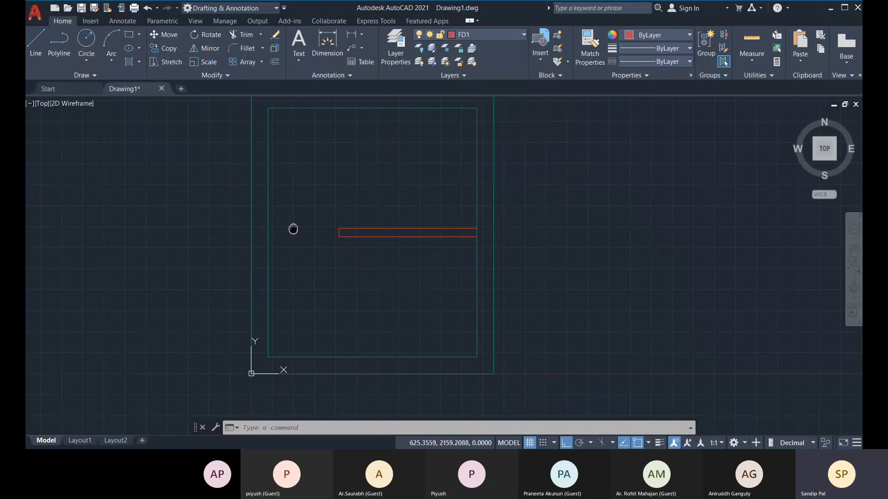
{"action": "middle_click_drag", "start_coordinate": [300, 227], "coordinate": [310, 240]}
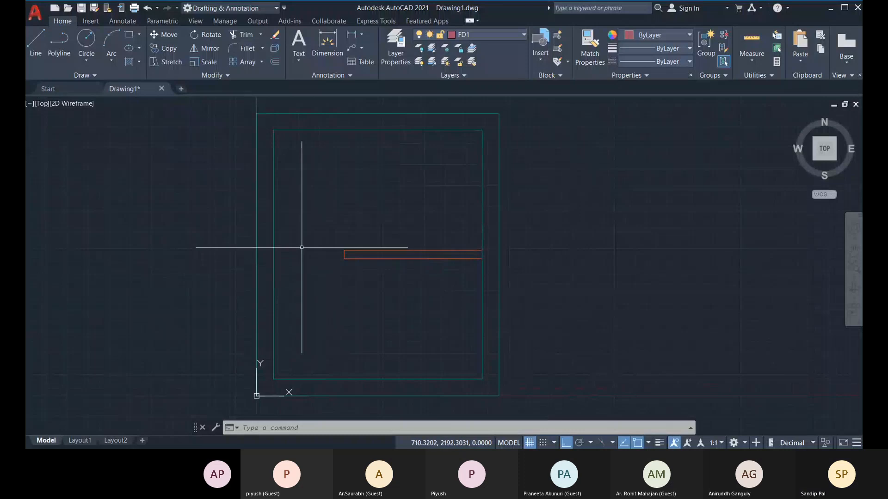
Draw a 50 by 75 door-frame rectangle with lines, starting at the midpoint of the partition's free end and going outward, then up.
{"action": "left_click", "coordinate": [35, 43]}
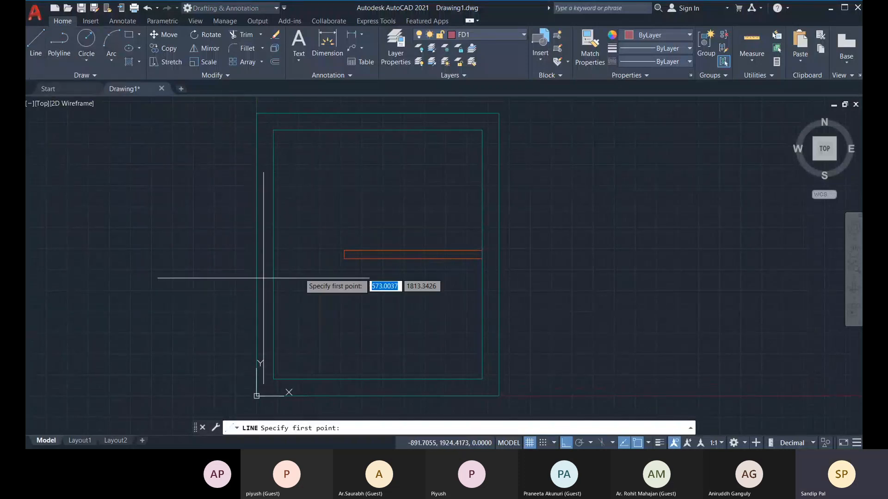
{"action": "scroll", "coordinate": [337, 256], "scroll_direction": "up", "scroll_amount": 4}
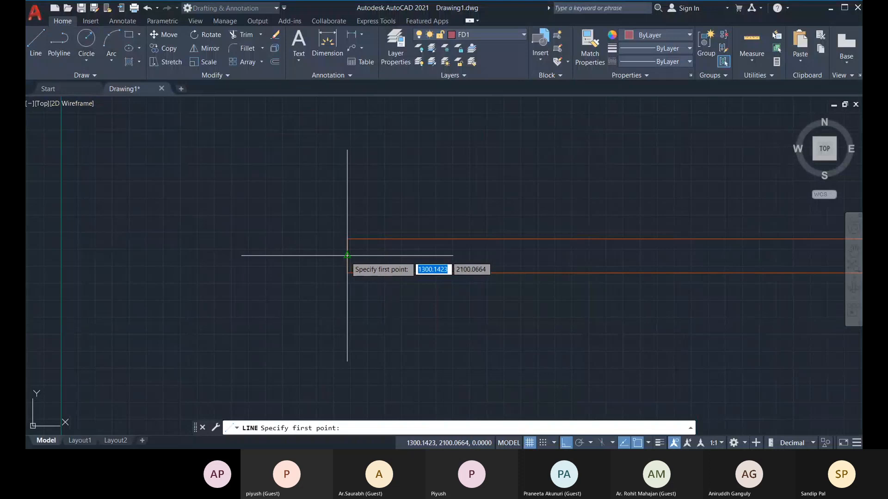
{"action": "scroll", "coordinate": [341, 250], "scroll_direction": "down", "scroll_amount": 3}
{"action": "scroll", "coordinate": [349, 254], "scroll_direction": "up", "scroll_amount": 5}
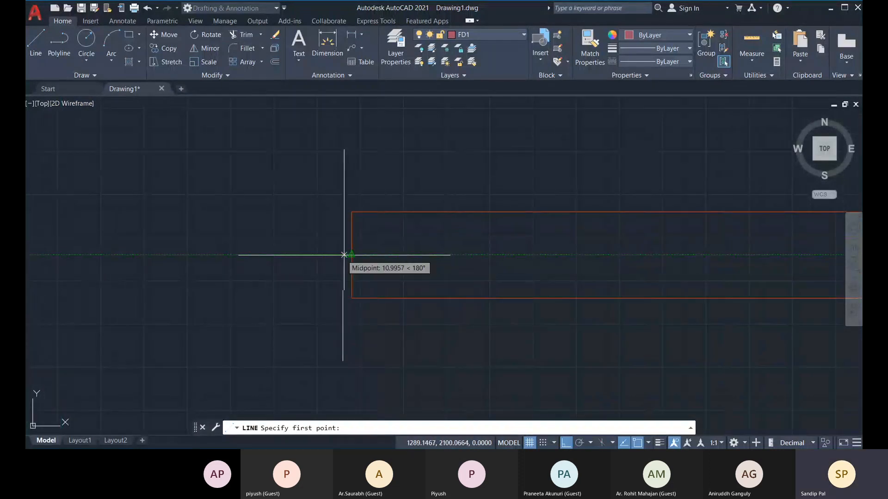
{"action": "left_click", "coordinate": [352, 254]}
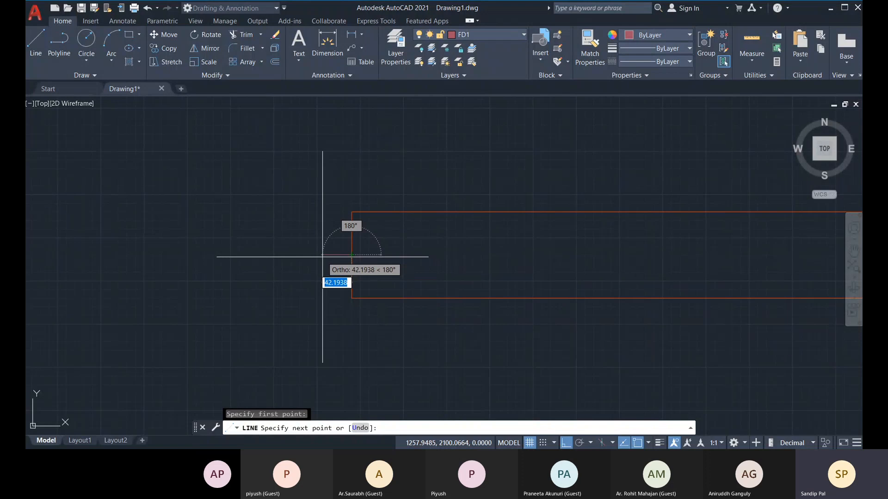
{"action": "type", "text": "50"}
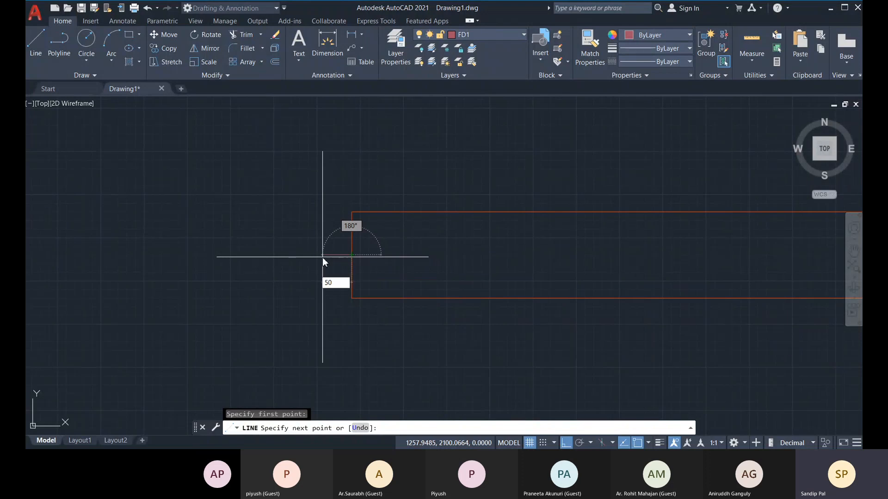
{"action": "key", "text": "Return"}
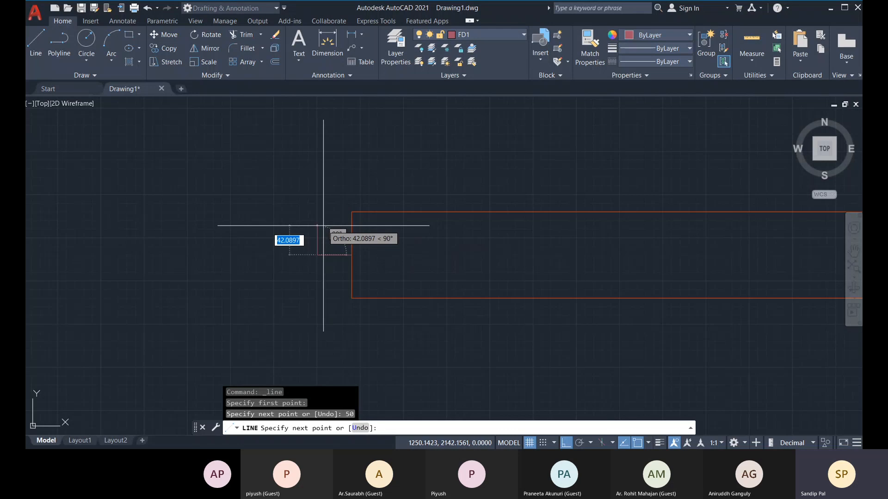
{"action": "type", "text": "75"}
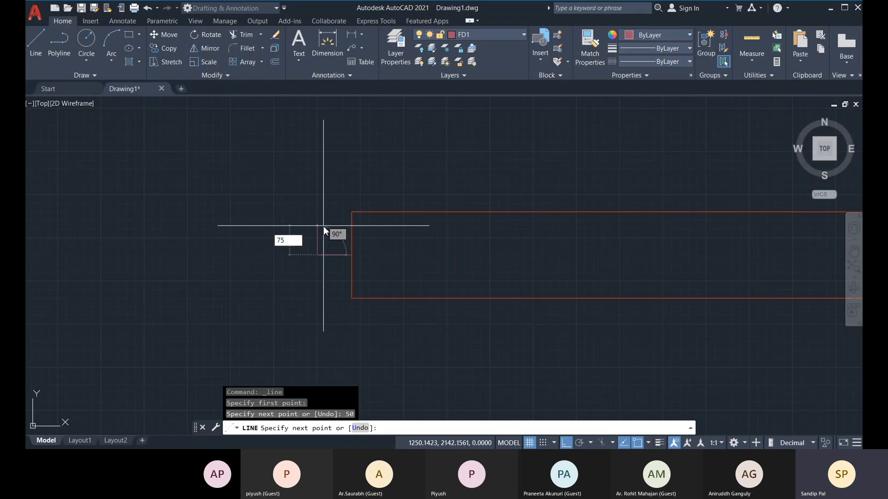
{"action": "key", "text": "Return"}
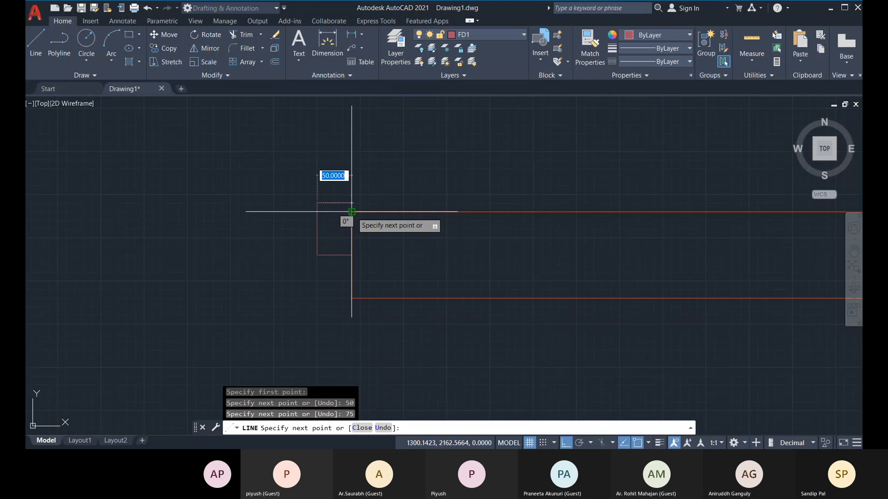
{"action": "left_click", "coordinate": [352, 202]}
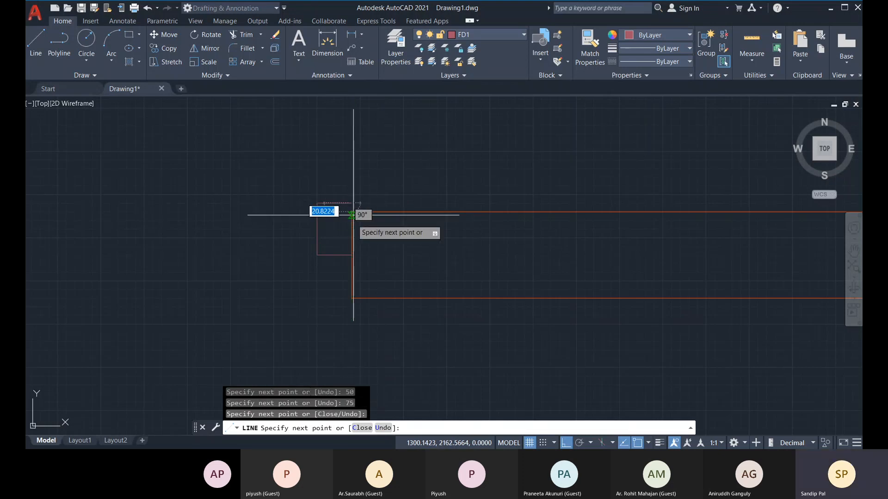
{"action": "left_click", "coordinate": [351, 255]}
{"action": "right_click", "coordinate": [407, 158]}
{"action": "left_click", "coordinate": [418, 163]}
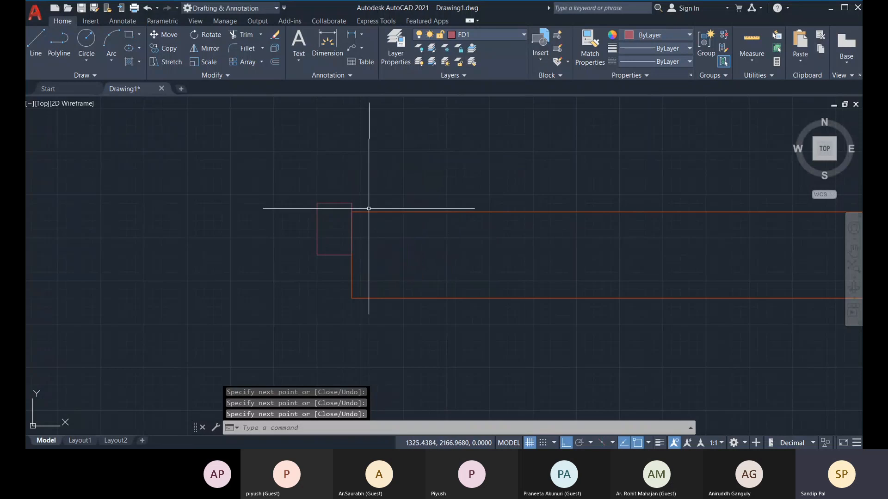
Move the frame rectangle straight down so the midpoint of its wall-side edge meets the midpoint of the partition's free end.
{"action": "left_click", "coordinate": [272, 188]}
{"action": "left_click", "coordinate": [364, 258]}
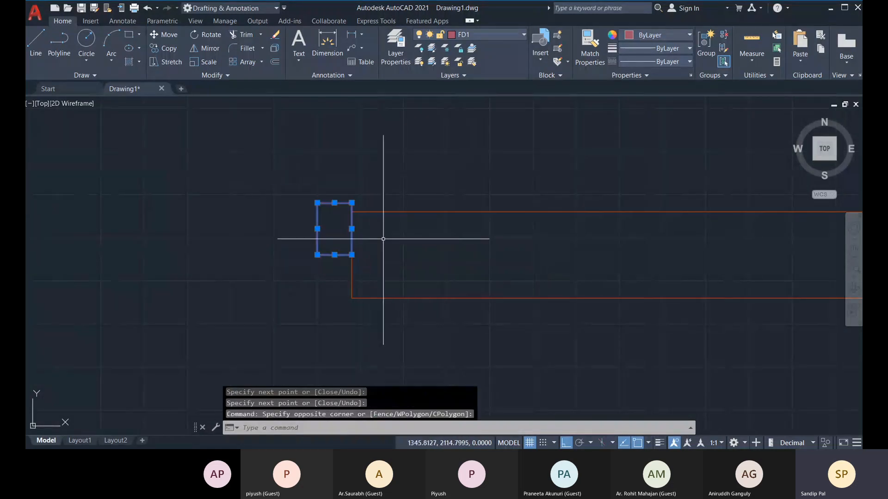
{"action": "middle_click_drag", "start_coordinate": [383, 239], "coordinate": [381, 217]}
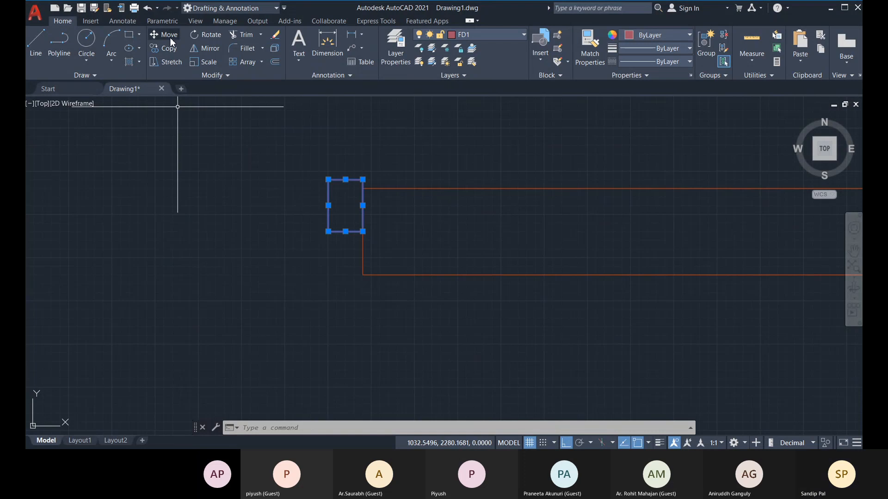
{"action": "left_click", "coordinate": [362, 206]}
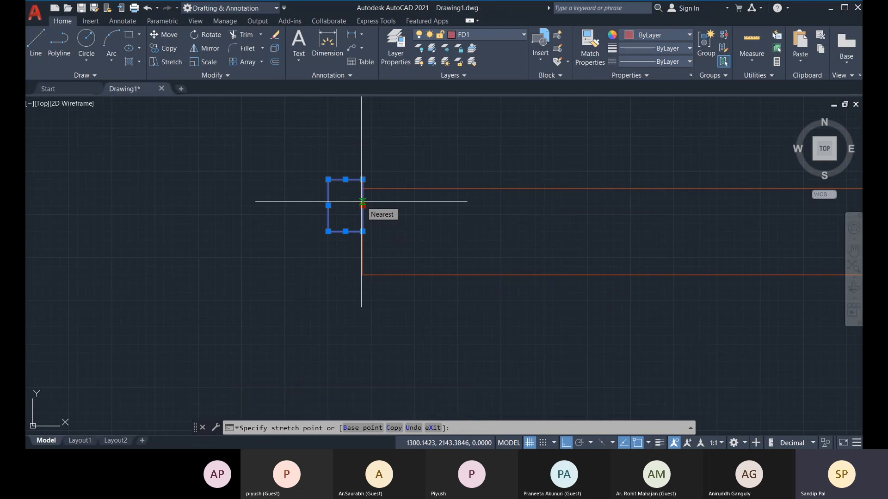
{"action": "key", "text": "space"}
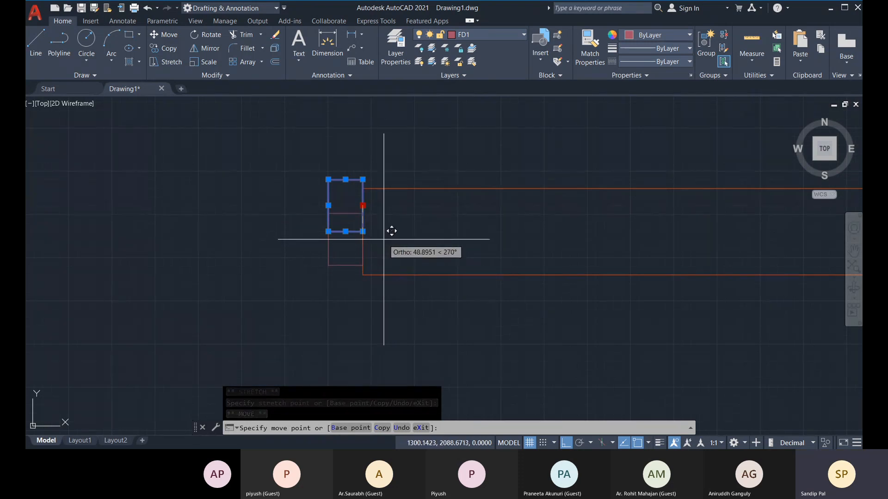
{"action": "left_click", "coordinate": [362, 232]}
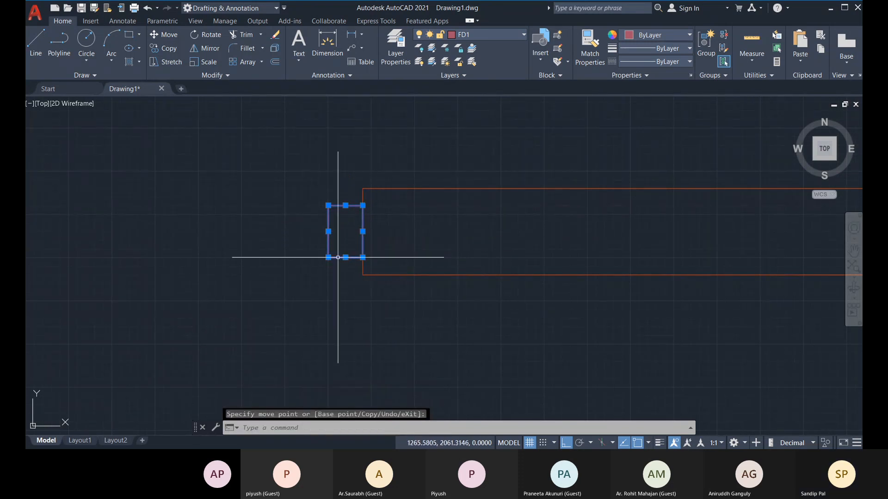
{"action": "key", "text": "Escape"}
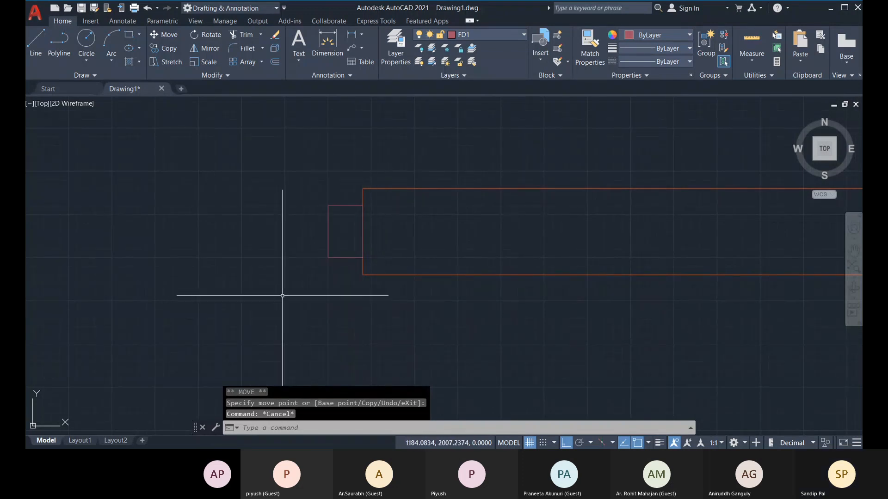
Select all four lines of the frame rectangle at the partition's free end.
{"action": "scroll", "coordinate": [282, 296], "scroll_direction": "down", "scroll_amount": 2}
{"action": "middle_click_drag", "start_coordinate": [320, 296], "coordinate": [389, 304]}
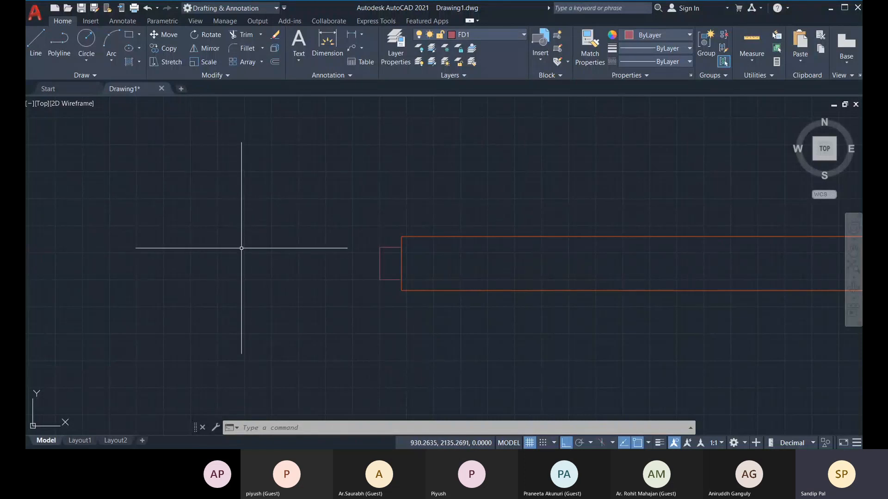
{"action": "left_click", "coordinate": [351, 227]}
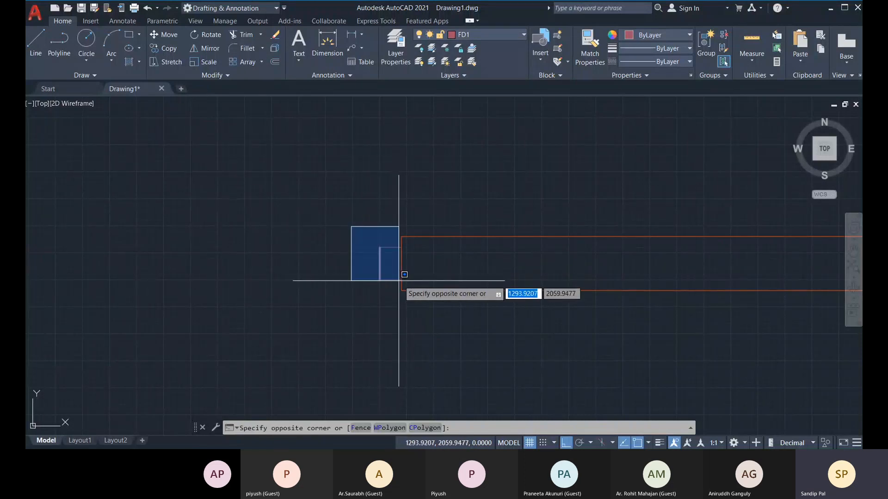
{"action": "left_click", "coordinate": [407, 281]}
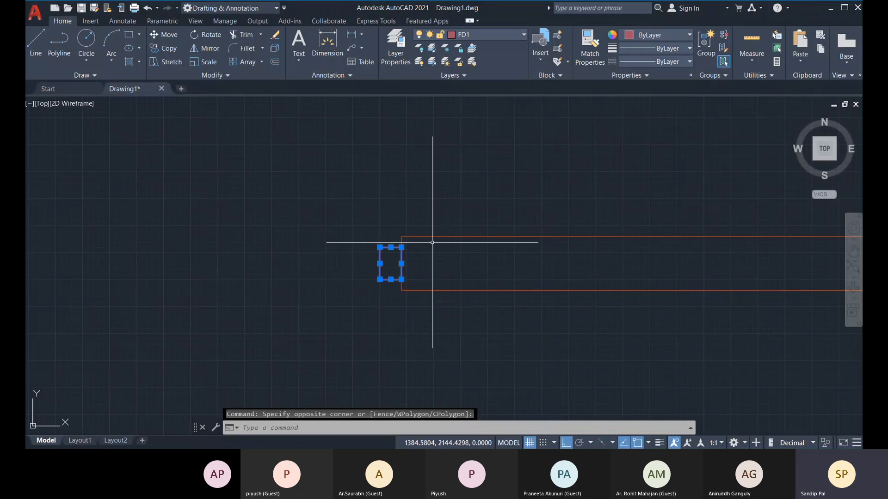
{"action": "left_click", "coordinate": [401, 264]}
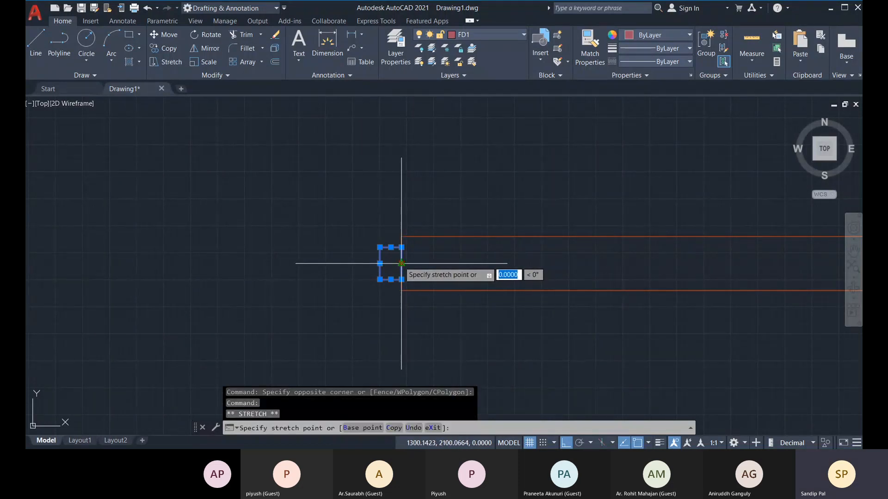
{"action": "key", "text": "space"}
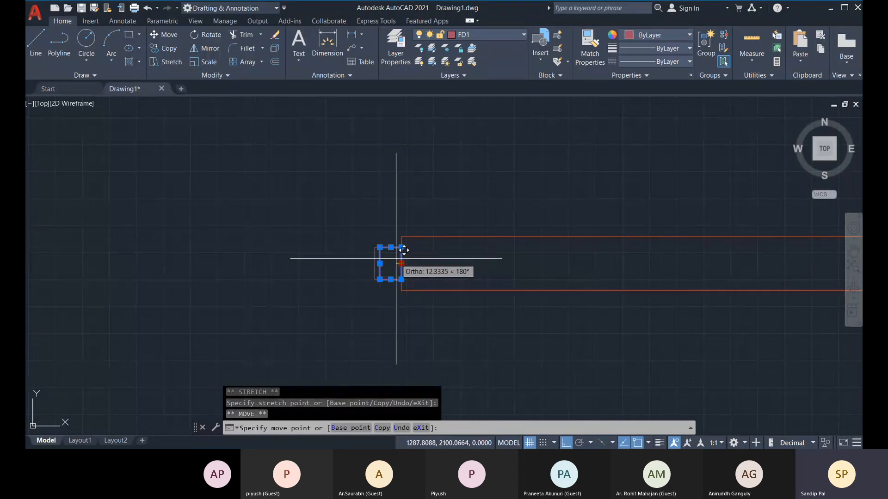
{"action": "key", "text": "space"}
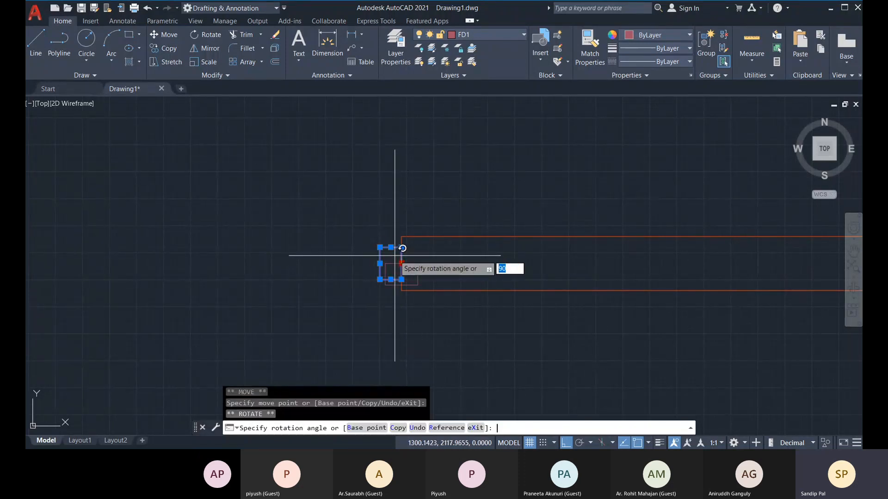
{"action": "key", "text": "space"}
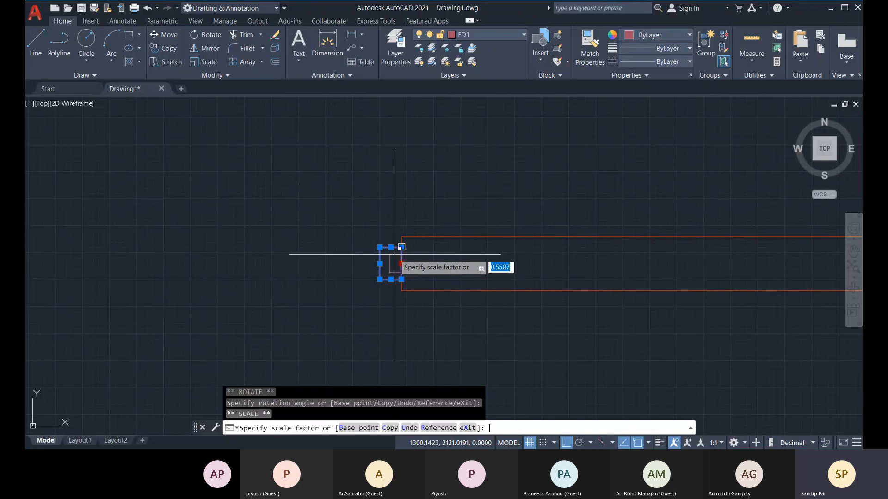
{"action": "key", "text": "space"}
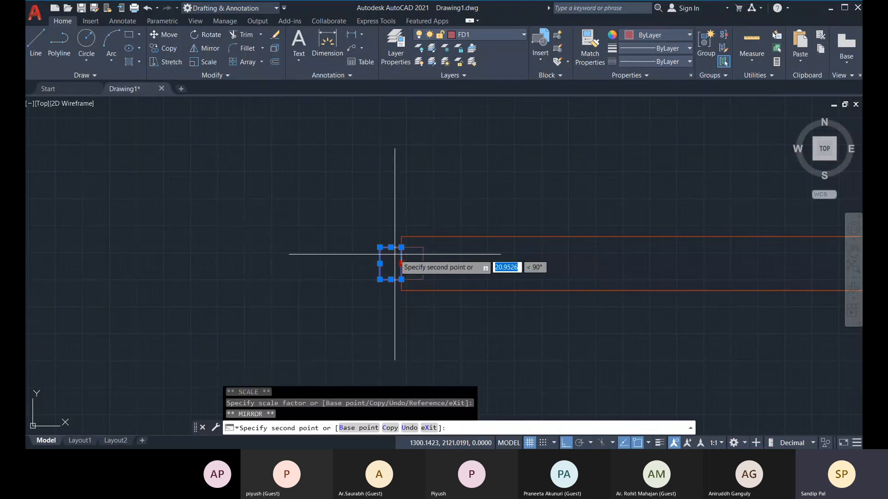
{"action": "key", "text": "space"}
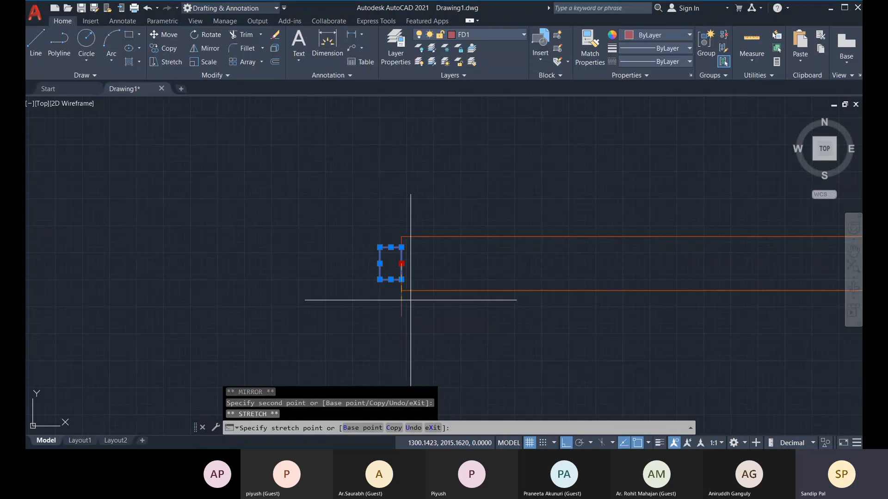
{"action": "key", "text": "space"}
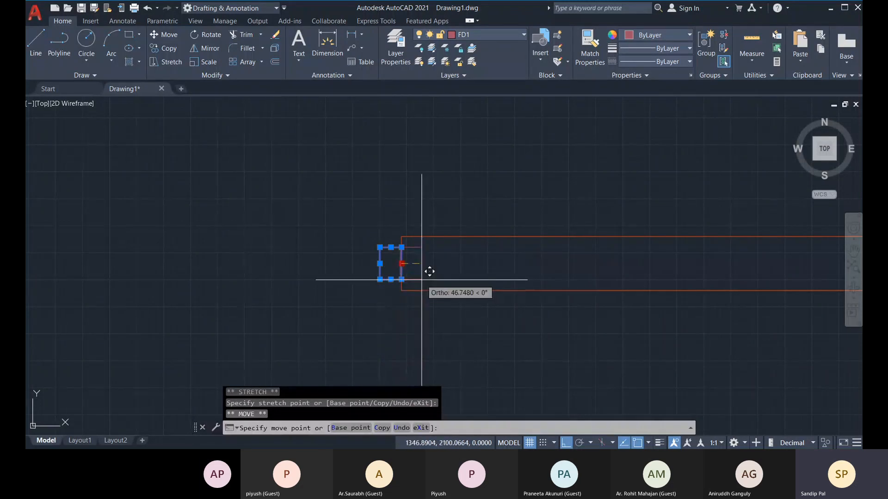
{"action": "scroll", "coordinate": [429, 268], "scroll_direction": "down", "scroll_amount": 3}
{"action": "scroll", "coordinate": [409, 271], "scroll_direction": "up", "scroll_amount": 2}
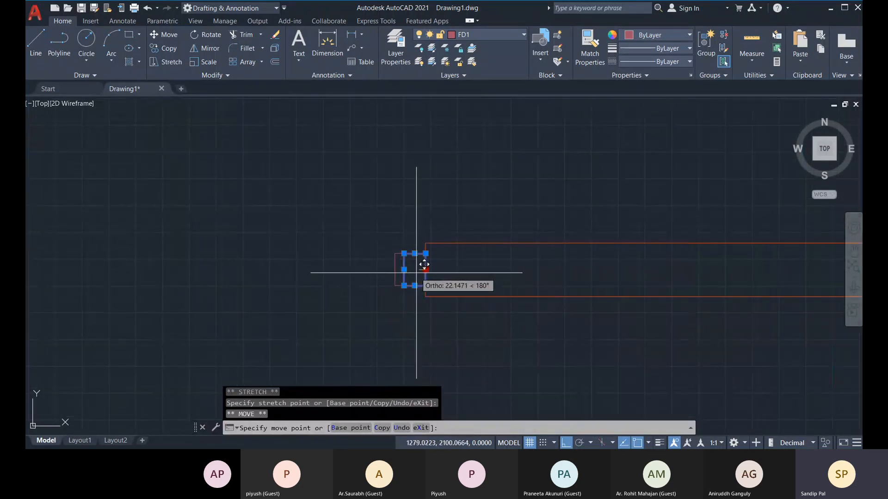
{"action": "key", "text": "Escape"}
Copy the frame rectangle horizontally from its outer edge's midpoint onto the inner face of the exterior wall across the opening.
{"action": "left_click", "coordinate": [404, 270]}
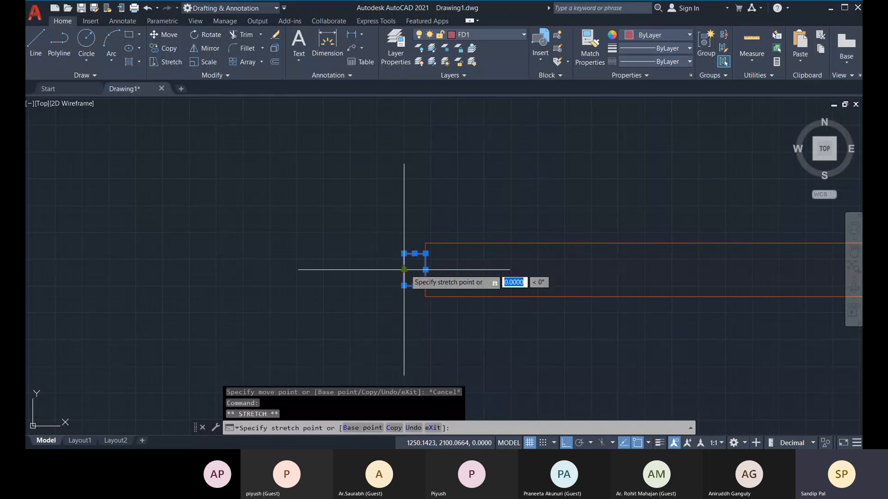
{"action": "key", "text": "space"}
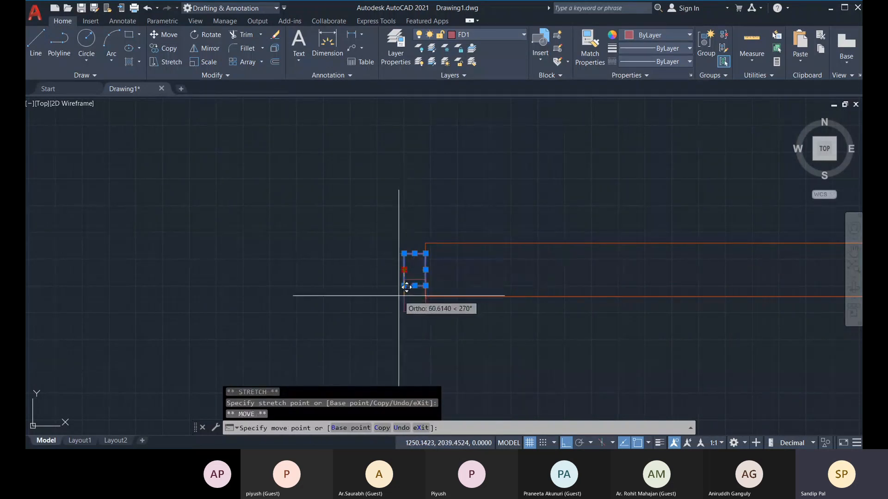
{"action": "left_click", "coordinate": [382, 428]}
{"action": "scroll", "coordinate": [183, 252], "scroll_direction": "down", "scroll_amount": 2}
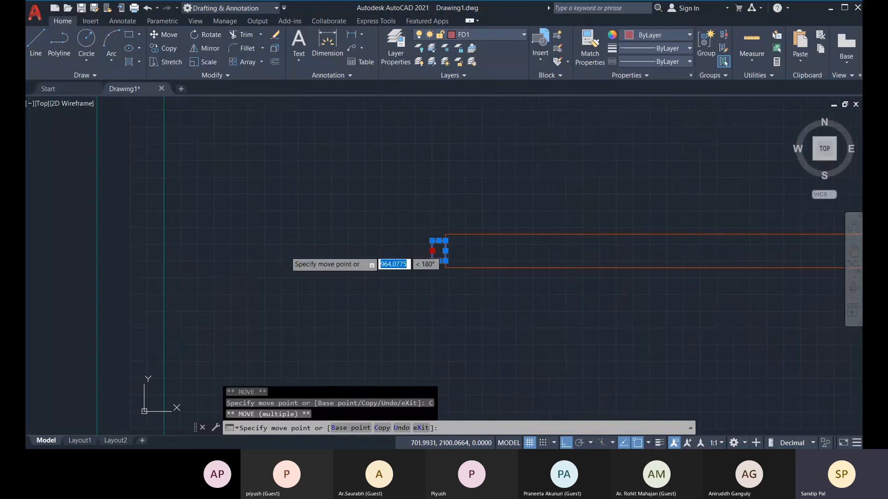
{"action": "left_click", "coordinate": [166, 250]}
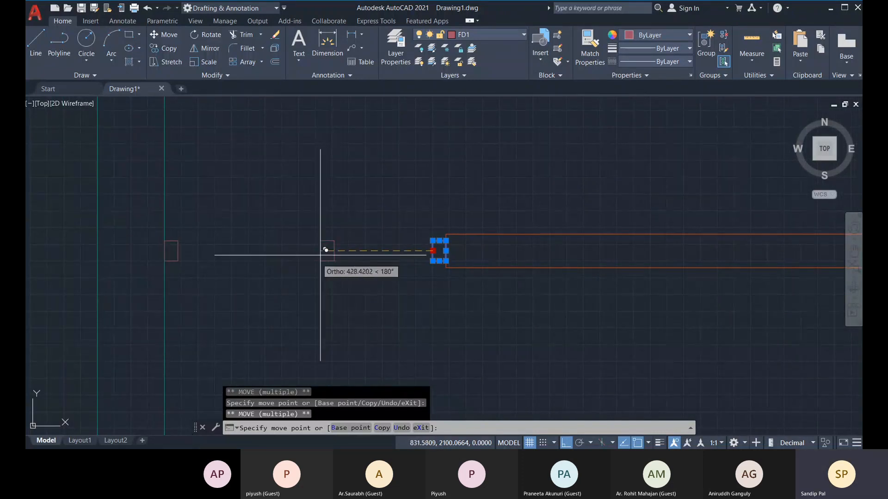
{"action": "key", "text": "Escape"}
{"action": "key", "text": "Escape"}
{"action": "middle_click_drag", "start_coordinate": [326, 264], "coordinate": [352, 259]}
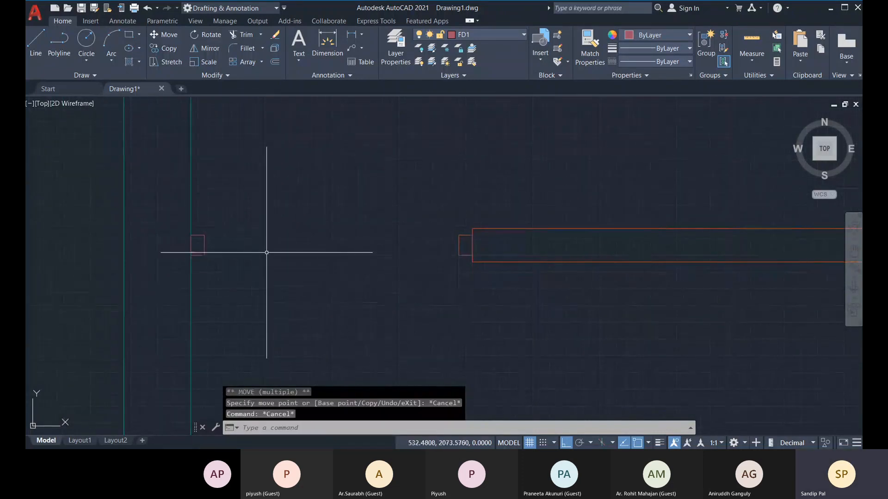
Draw a horizontal line across the door opening between the midpoints of the two frames' facing edges.
{"action": "middle_click_drag", "start_coordinate": [454, 281], "coordinate": [408, 289]}
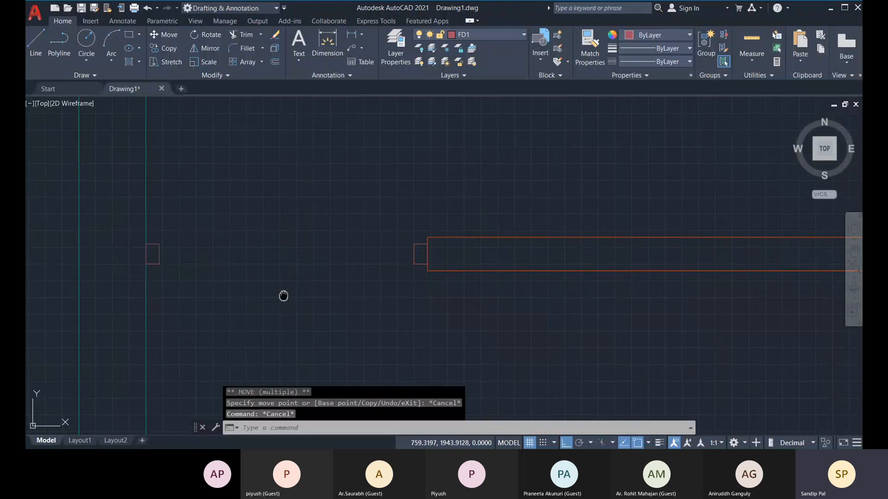
{"action": "middle_click_drag", "start_coordinate": [283, 296], "coordinate": [321, 290]}
{"action": "scroll", "coordinate": [369, 291], "scroll_direction": "down", "scroll_amount": 3}
{"action": "middle_click_drag", "start_coordinate": [374, 268], "coordinate": [362, 290]}
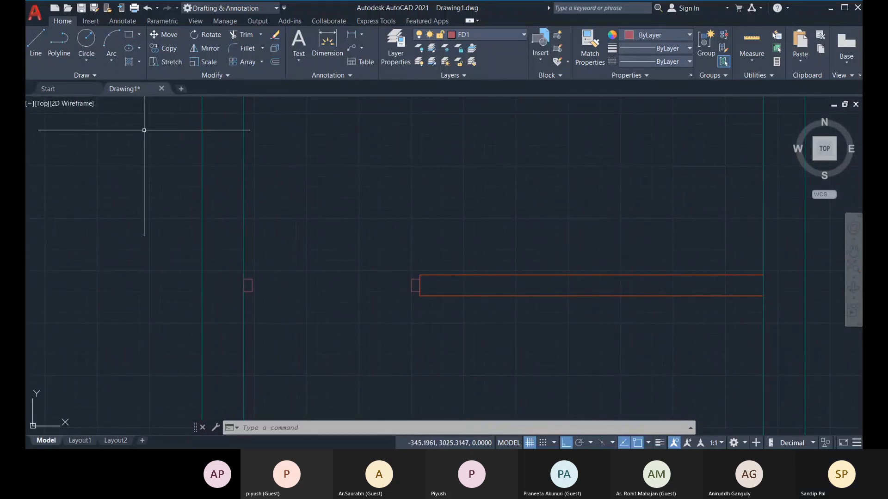
{"action": "scroll", "coordinate": [279, 275], "scroll_direction": "up", "scroll_amount": 4}
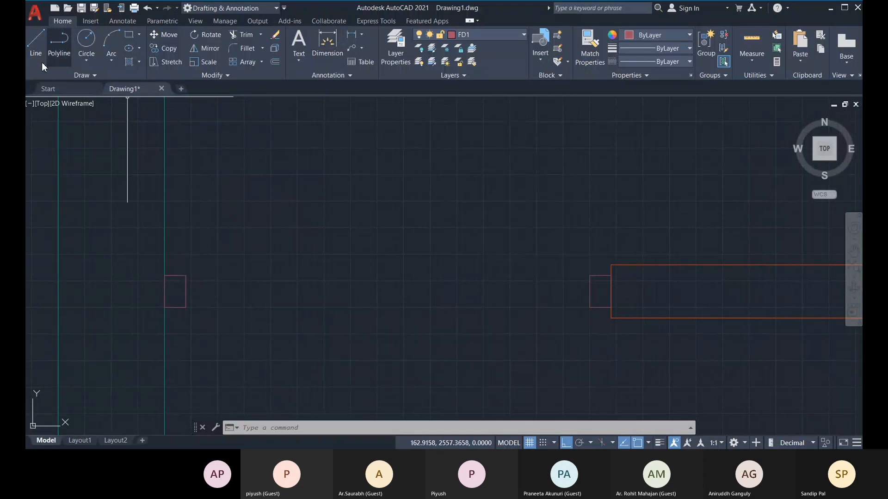
{"action": "left_click", "coordinate": [35, 44]}
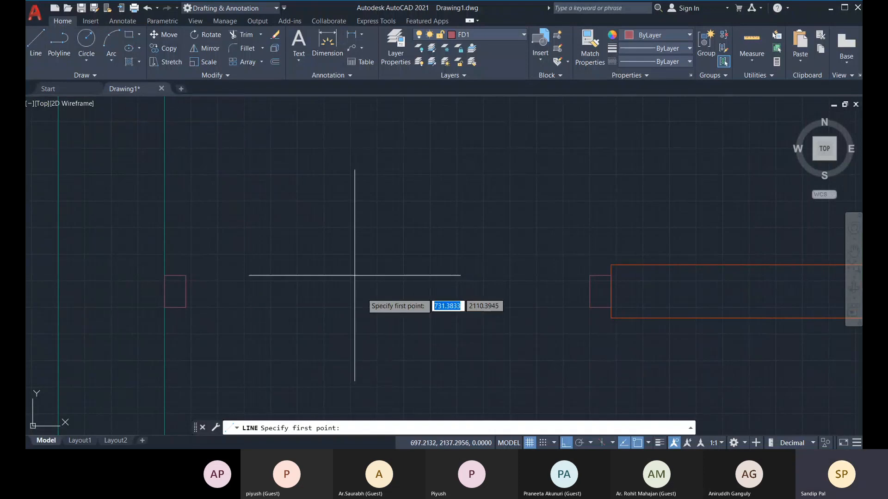
{"action": "left_click", "coordinate": [186, 291]}
{"action": "left_click", "coordinate": [589, 305]}
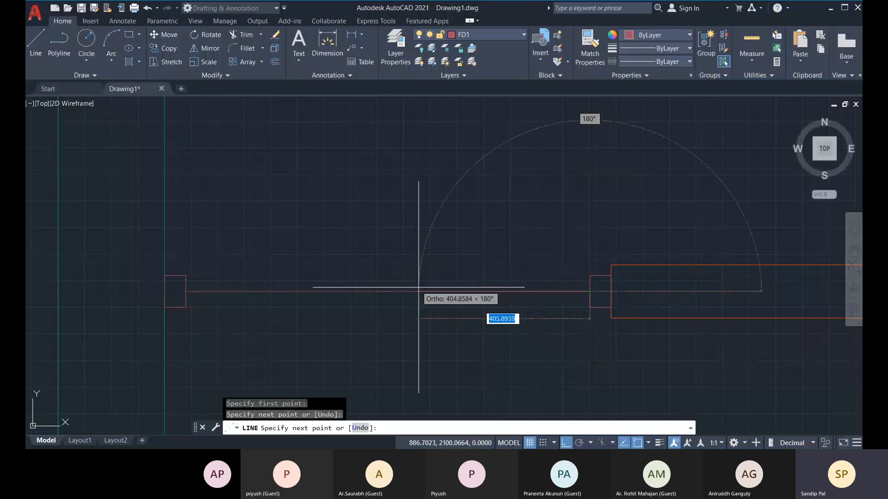
{"action": "key", "text": "Return"}
{"action": "left_click", "coordinate": [275, 62]}
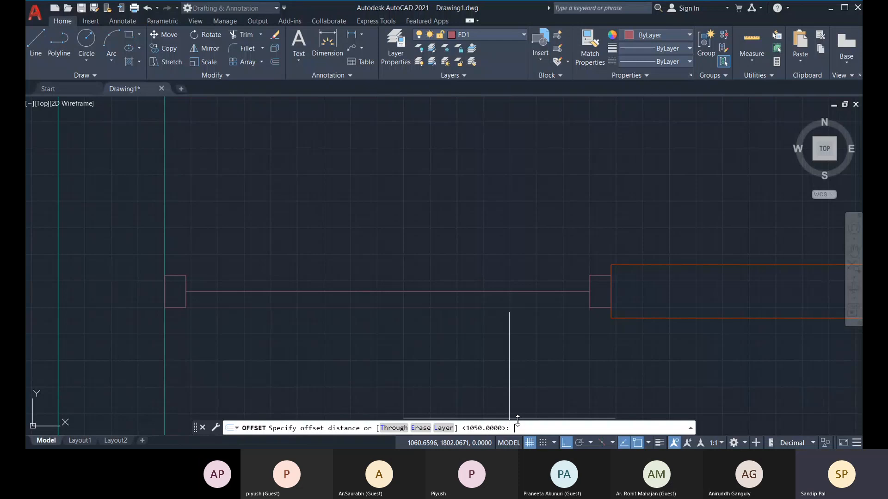
{"action": "type", "text": "12"}
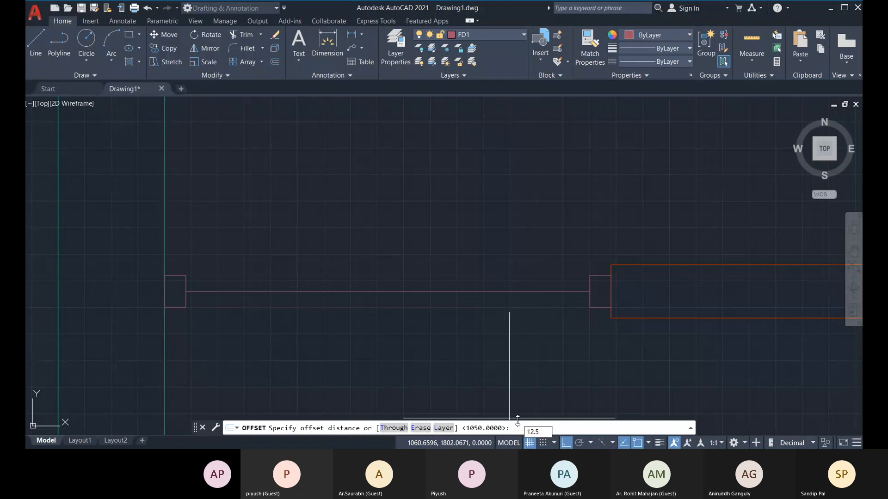
{"action": "type", "text": ".5"}
{"action": "key", "text": "Return"}
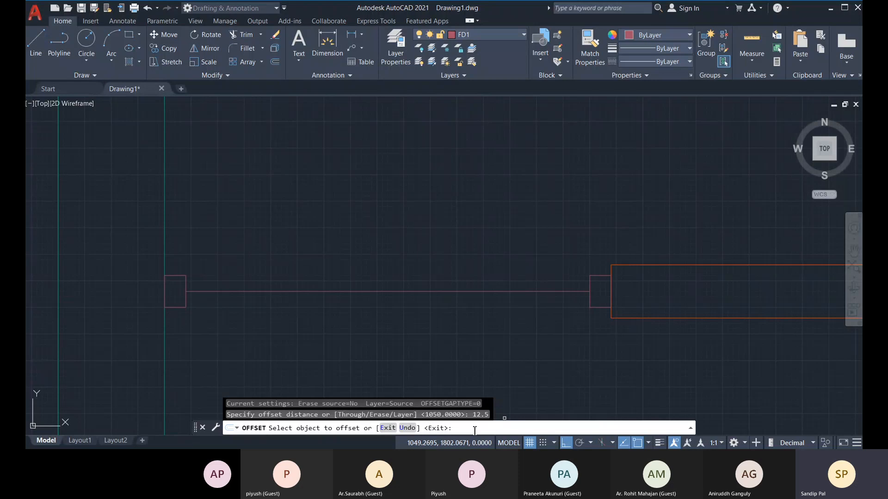
{"action": "key", "text": "Return"}
Offset the line across the opening by 20 to both sides, and delete the original centre line.
{"action": "key", "text": "Return"}
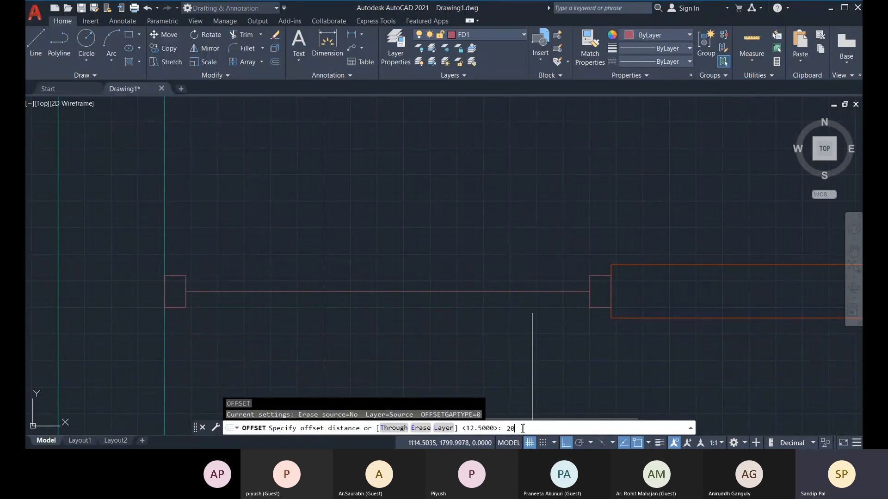
{"action": "key", "text": "Return"}
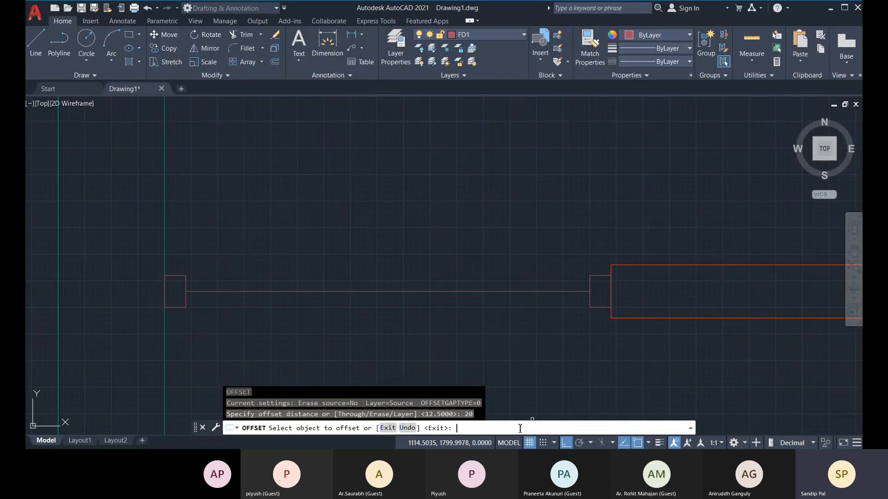
{"action": "left_click", "coordinate": [229, 291]}
{"action": "left_click", "coordinate": [237, 277]}
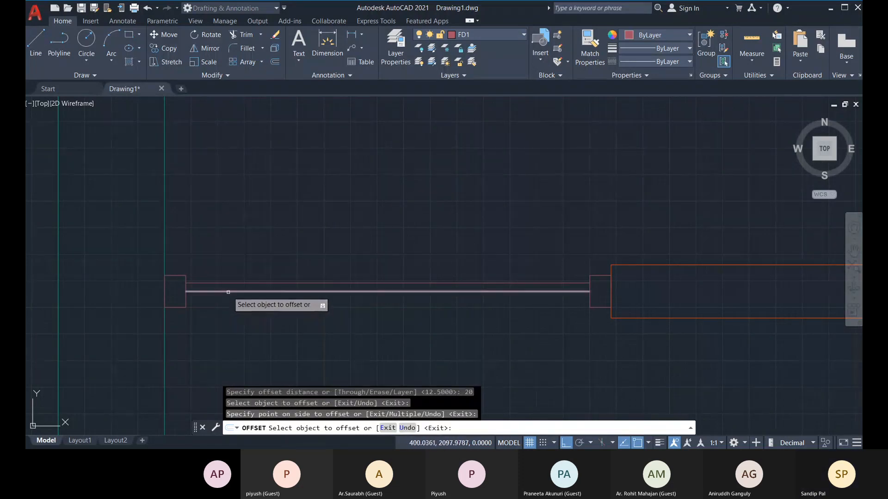
{"action": "left_click", "coordinate": [226, 291]}
{"action": "left_click", "coordinate": [226, 303]}
{"action": "key", "text": "Escape"}
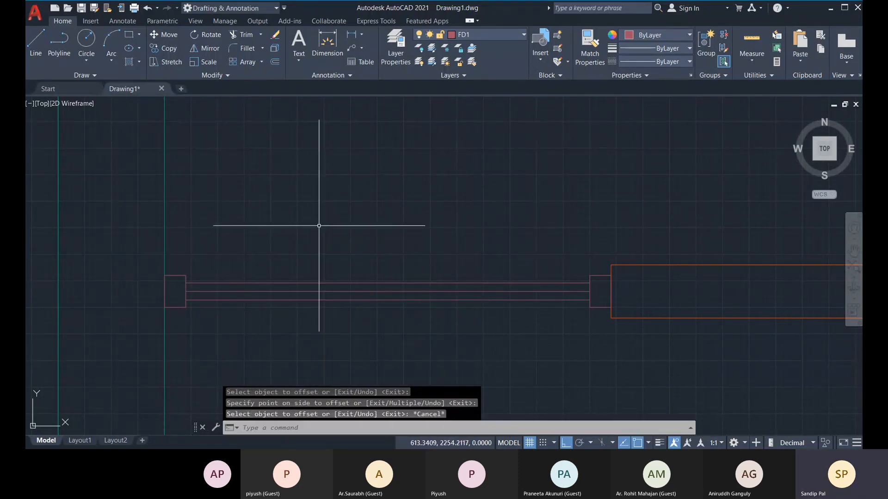
{"action": "left_click", "coordinate": [415, 292]}
{"action": "key", "text": "Delete"}
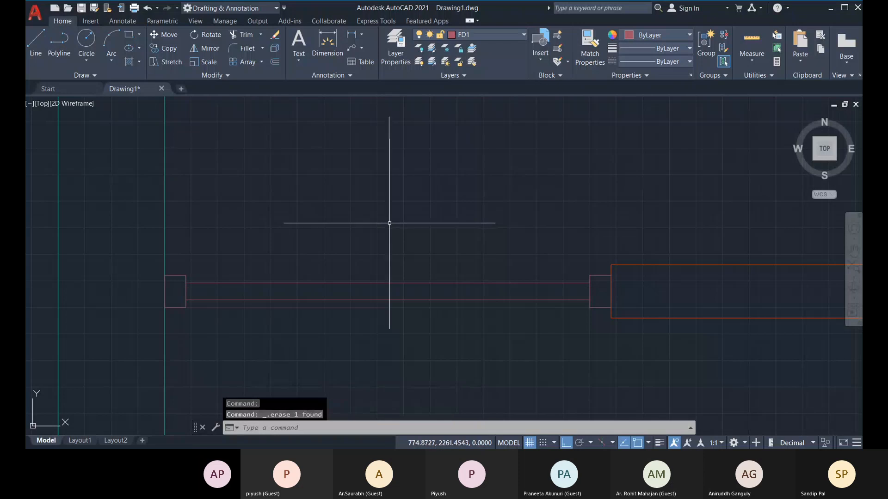
Rotate the two door-leaf lines 90° upward about the upper line's end at the exterior-wall frame.
{"action": "middle_click_drag", "start_coordinate": [325, 308], "coordinate": [321, 298]}
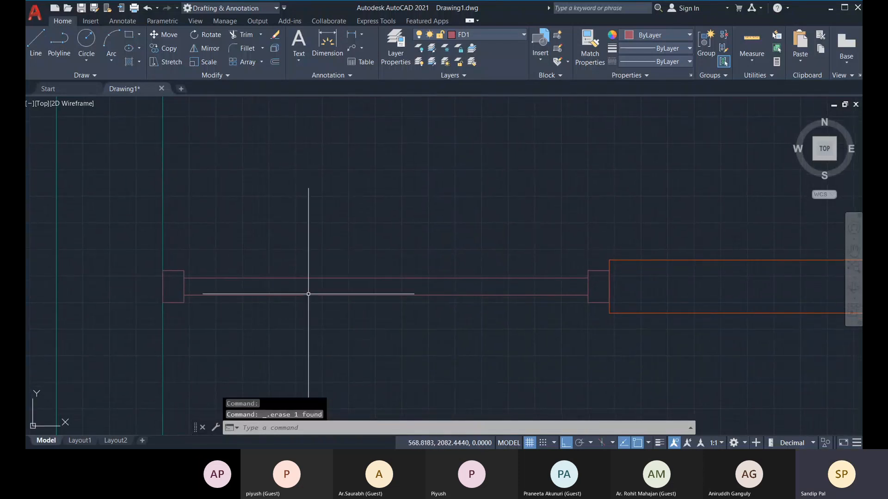
{"action": "left_click", "coordinate": [536, 314]}
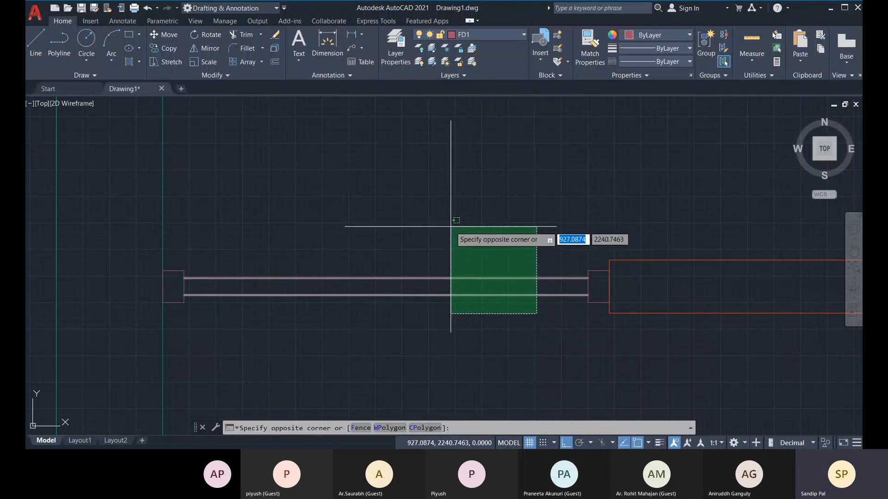
{"action": "left_click", "coordinate": [451, 227]}
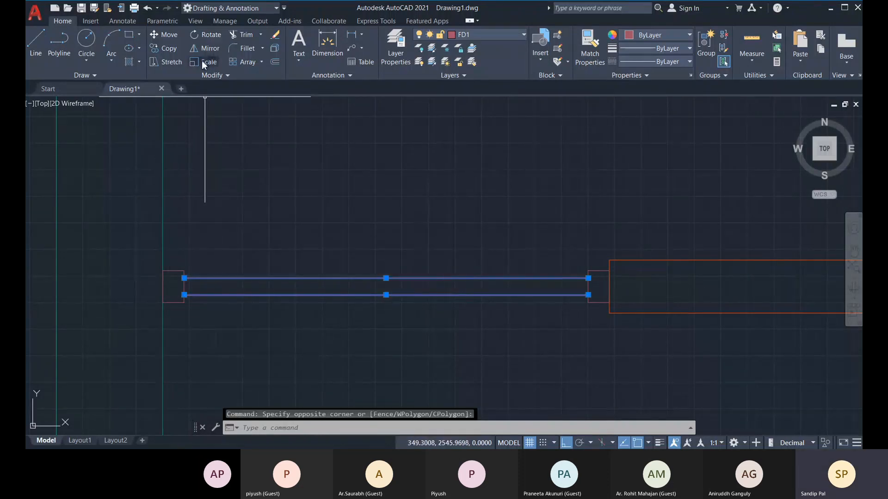
{"action": "left_click", "coordinate": [204, 36]}
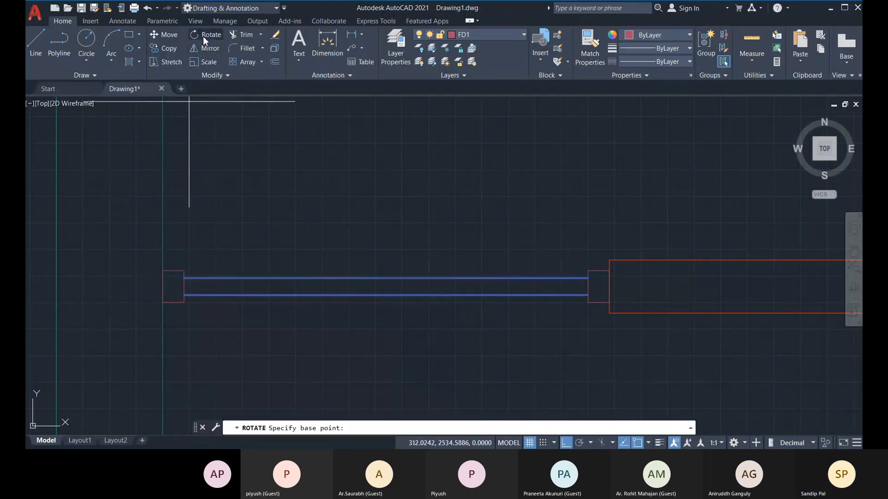
{"action": "left_click", "coordinate": [184, 278]}
{"action": "scroll", "coordinate": [219, 166], "scroll_direction": "down", "scroll_amount": 2}
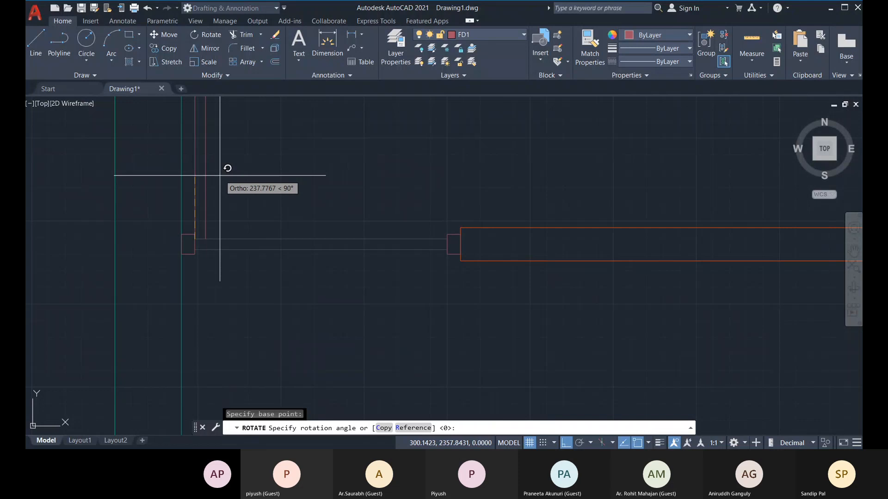
{"action": "left_click", "coordinate": [217, 145]}
Close the upright door leaf with short horizontal lines across its upper and lower ends.
{"action": "scroll", "coordinate": [252, 218], "scroll_direction": "down", "scroll_amount": 2}
{"action": "middle_click_drag", "start_coordinate": [252, 222], "coordinate": [245, 314]}
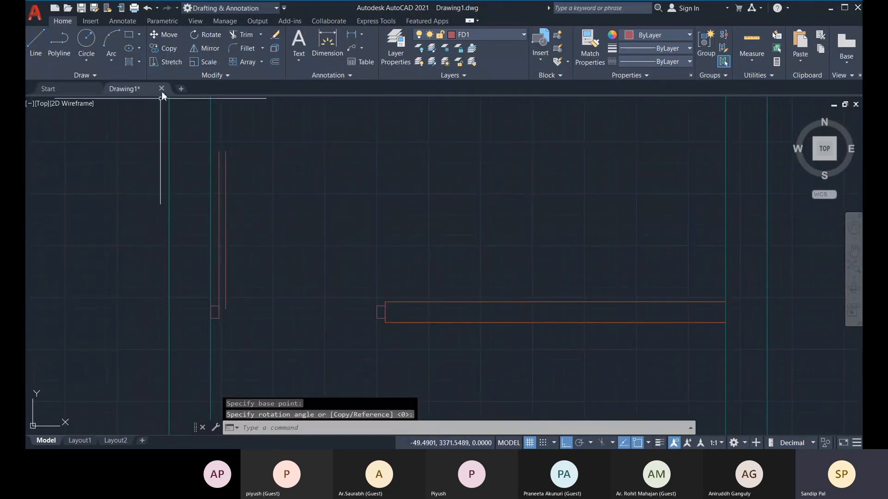
{"action": "left_click", "coordinate": [30, 40]}
{"action": "left_click", "coordinate": [219, 151]}
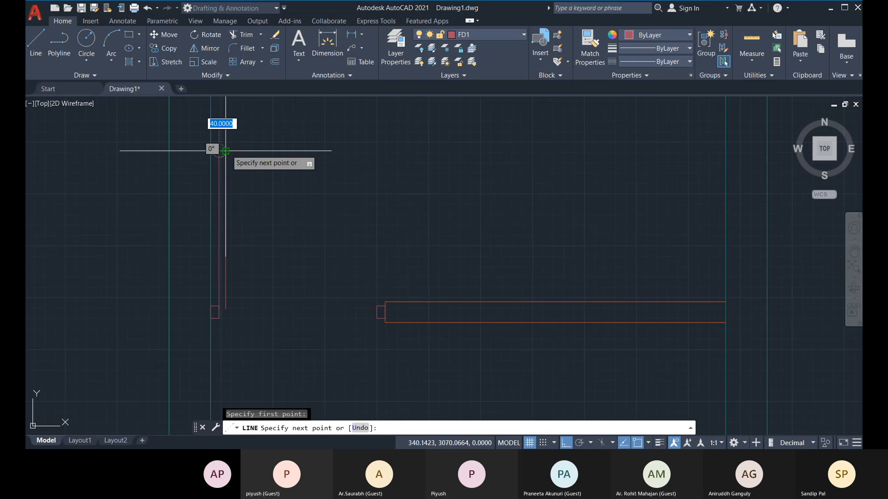
{"action": "left_click", "coordinate": [225, 152]}
{"action": "key", "text": "Escape"}
{"action": "left_click", "coordinate": [36, 42]}
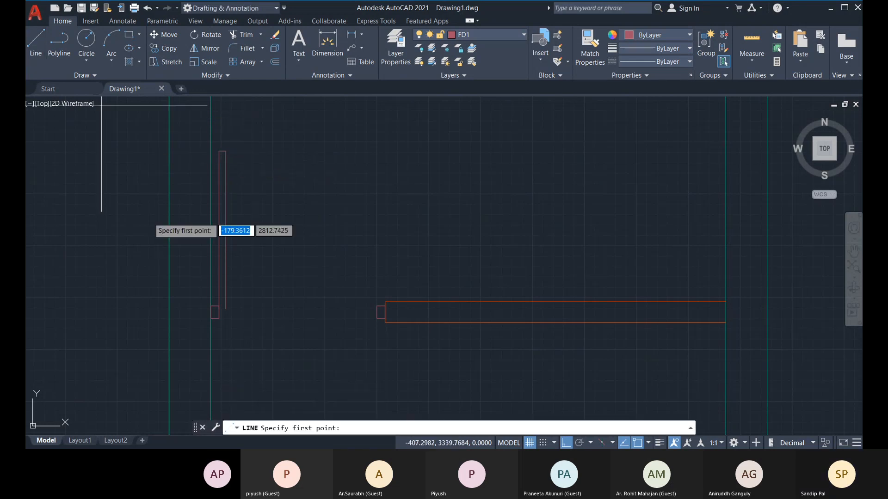
{"action": "scroll", "coordinate": [221, 315], "scroll_direction": "up", "scroll_amount": 3}
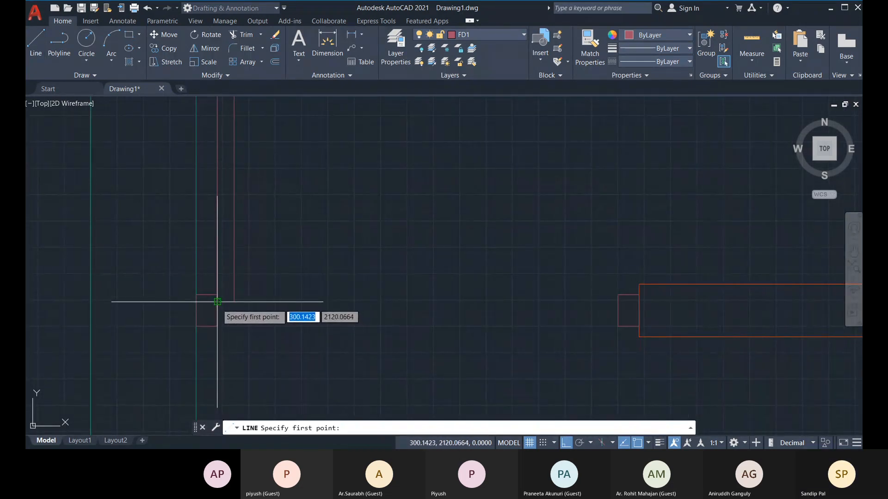
{"action": "left_click", "coordinate": [217, 302]}
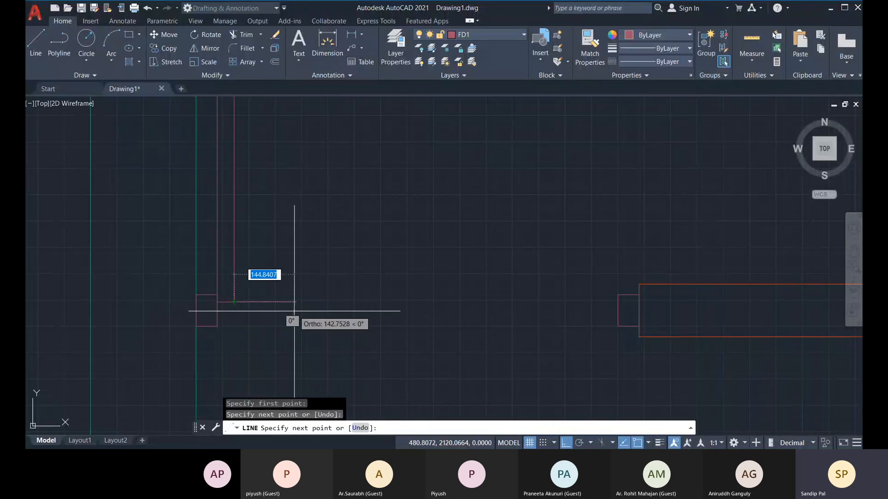
{"action": "key", "text": "Escape"}
Draw a door-swing circle centred on the leaf's lower hinge-side corner, with its radius reaching the inner edge of the partition-side frame.
{"action": "scroll", "coordinate": [347, 310], "scroll_direction": "down", "scroll_amount": 4}
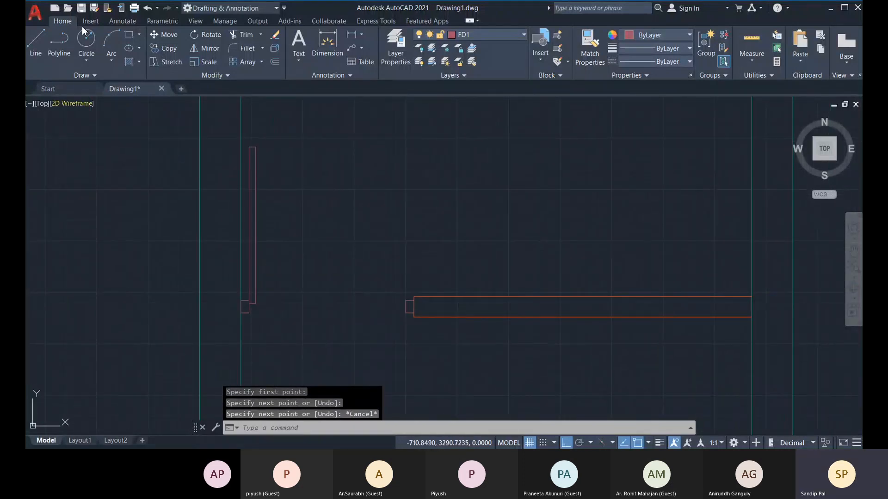
{"action": "left_click", "coordinate": [86, 45]}
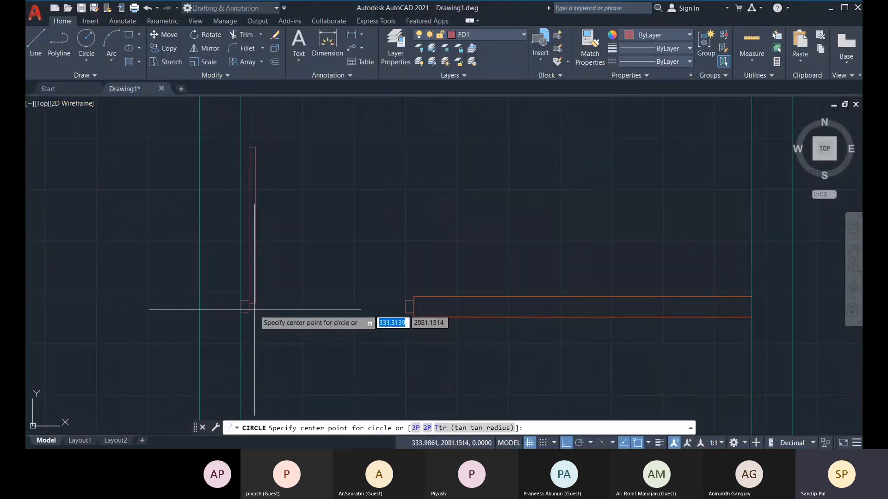
{"action": "scroll", "coordinate": [252, 306], "scroll_direction": "up", "scroll_amount": 4}
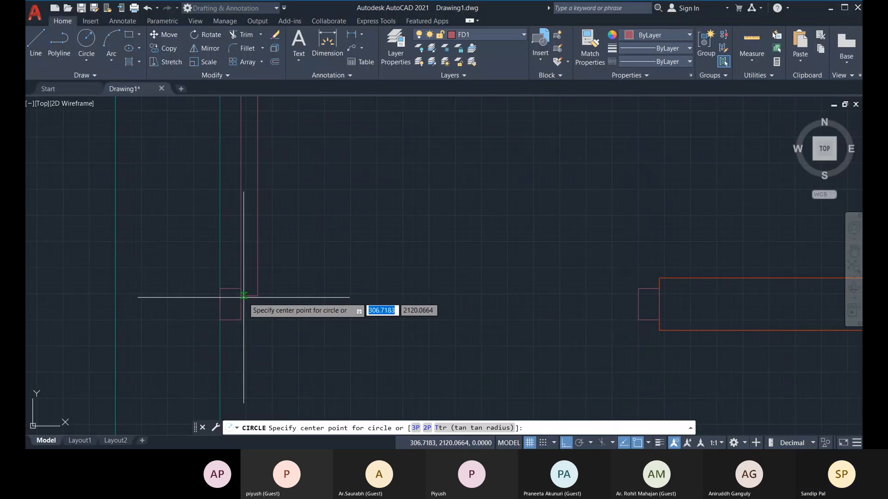
{"action": "left_click", "coordinate": [241, 296]}
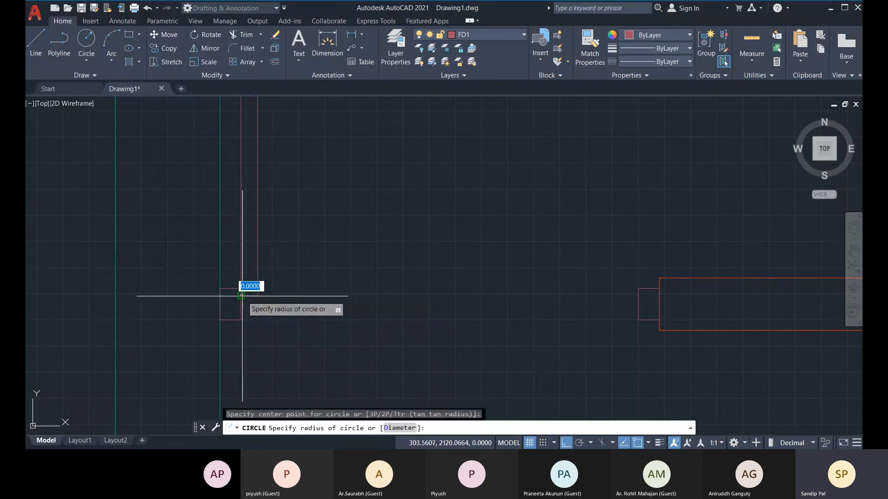
{"action": "left_click", "coordinate": [638, 296]}
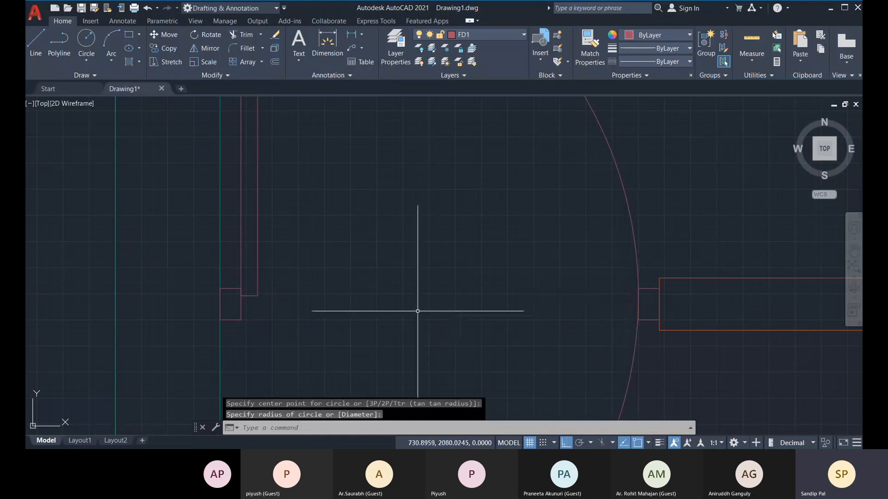
Trim the short upper piece of the door-swing circle between the open leaf and the exterior wall's inner face.
{"action": "scroll", "coordinate": [426, 301], "scroll_direction": "down", "scroll_amount": 3}
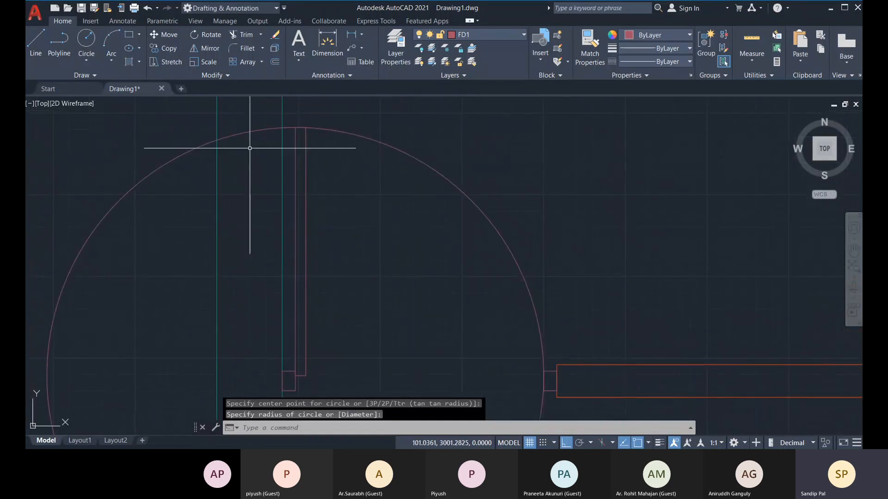
{"action": "scroll", "coordinate": [252, 146], "scroll_direction": "down", "scroll_amount": 2}
{"action": "left_click", "coordinate": [247, 41]}
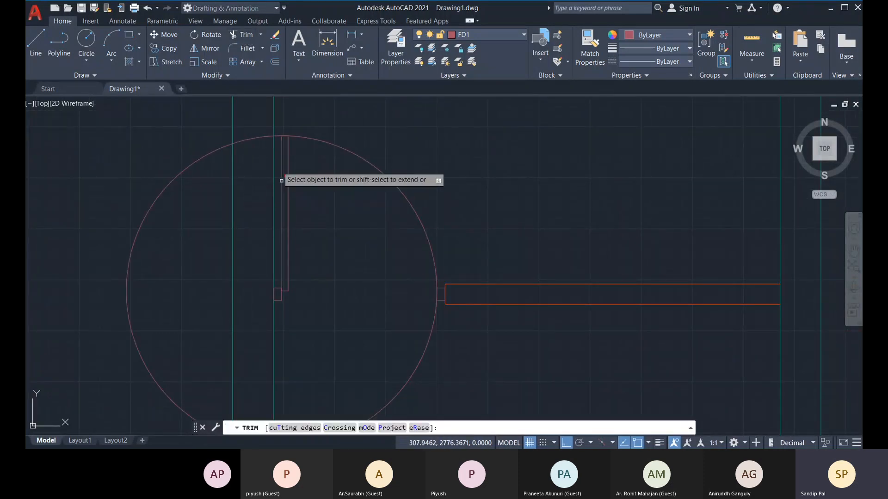
{"action": "scroll", "coordinate": [287, 130], "scroll_direction": "up", "scroll_amount": 3}
{"action": "scroll", "coordinate": [267, 131], "scroll_direction": "up", "scroll_amount": 10}
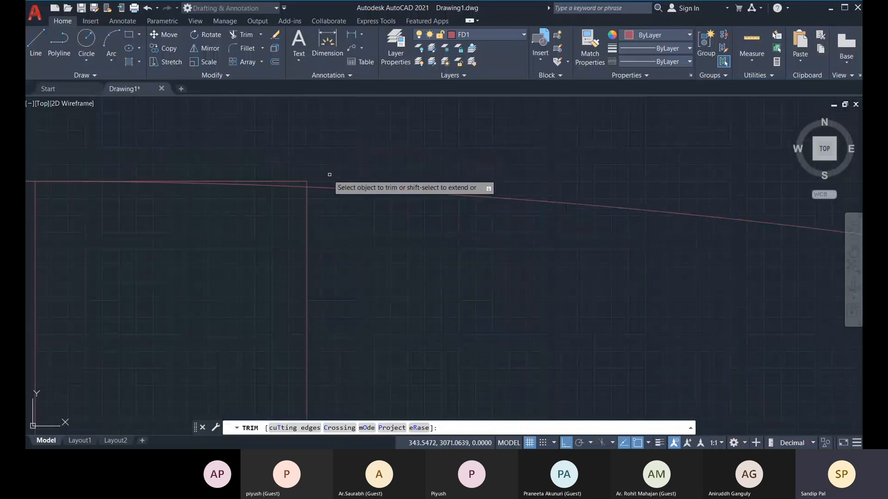
{"action": "middle_click_drag", "start_coordinate": [151, 236], "coordinate": [210, 221]}
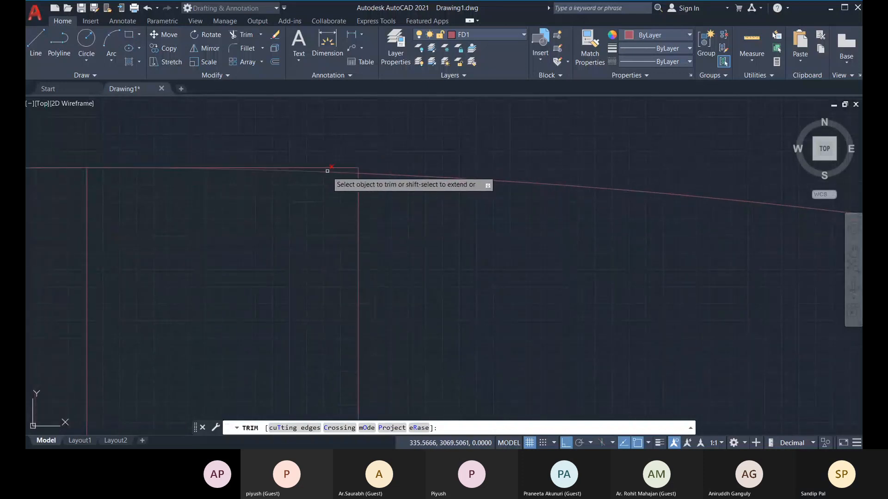
{"action": "scroll", "coordinate": [326, 172], "scroll_direction": "down", "scroll_amount": 5}
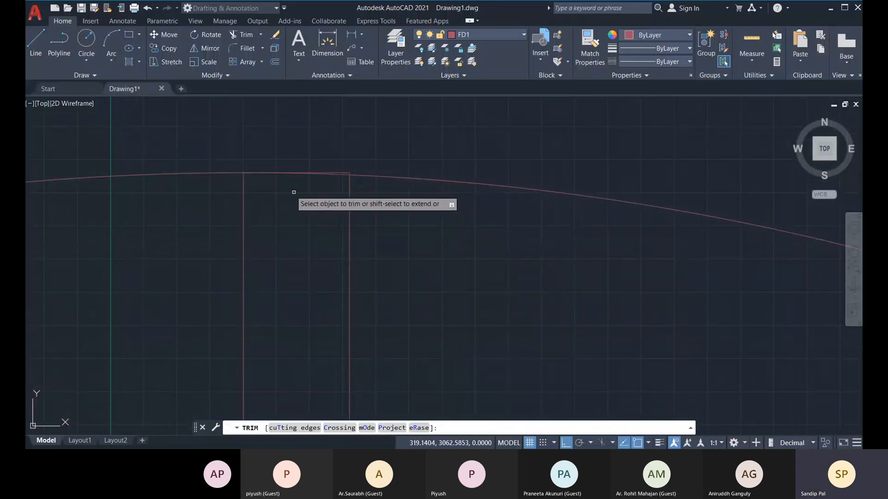
{"action": "left_click", "coordinate": [233, 183]}
Trim the swing circle below the partition-side frame and delete its leftover arc on the exterior-wall side, keeping the quarter arc.
{"action": "scroll", "coordinate": [187, 222], "scroll_direction": "down", "scroll_amount": 6}
{"action": "middle_click_drag", "start_coordinate": [242, 250], "coordinate": [281, 101]}
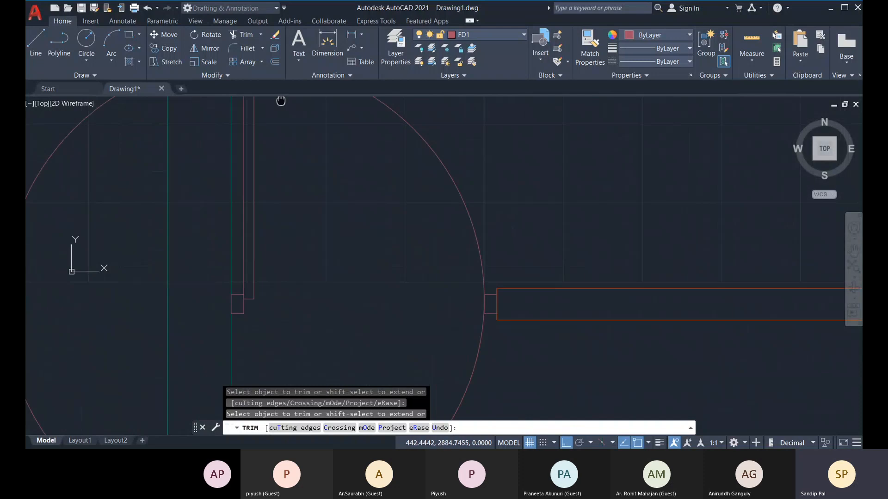
{"action": "scroll", "coordinate": [297, 193], "scroll_direction": "down", "scroll_amount": 4}
{"action": "middle_click_drag", "start_coordinate": [296, 231], "coordinate": [300, 197]}
{"action": "scroll", "coordinate": [374, 213], "scroll_direction": "up", "scroll_amount": 4}
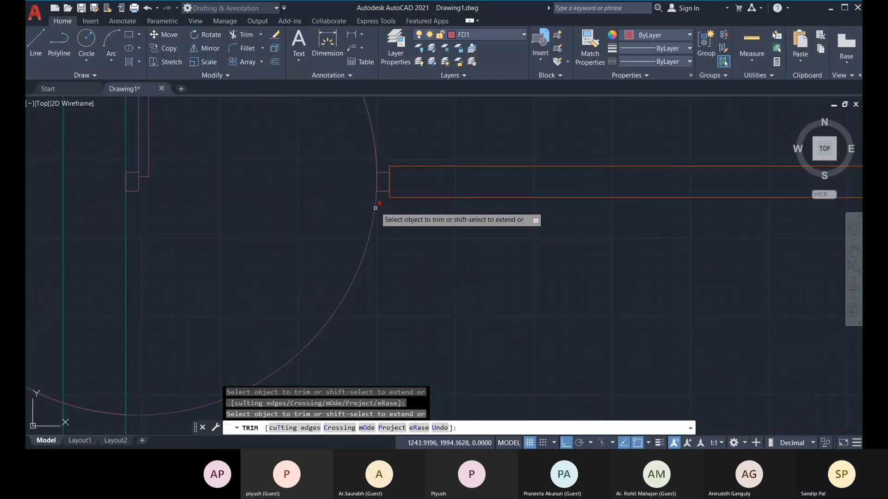
{"action": "left_click", "coordinate": [376, 206]}
{"action": "scroll", "coordinate": [336, 235], "scroll_direction": "down", "scroll_amount": 4}
{"action": "middle_click_drag", "start_coordinate": [336, 235], "coordinate": [362, 262]}
{"action": "key", "text": "Escape"}
{"action": "key", "text": "Escape"}
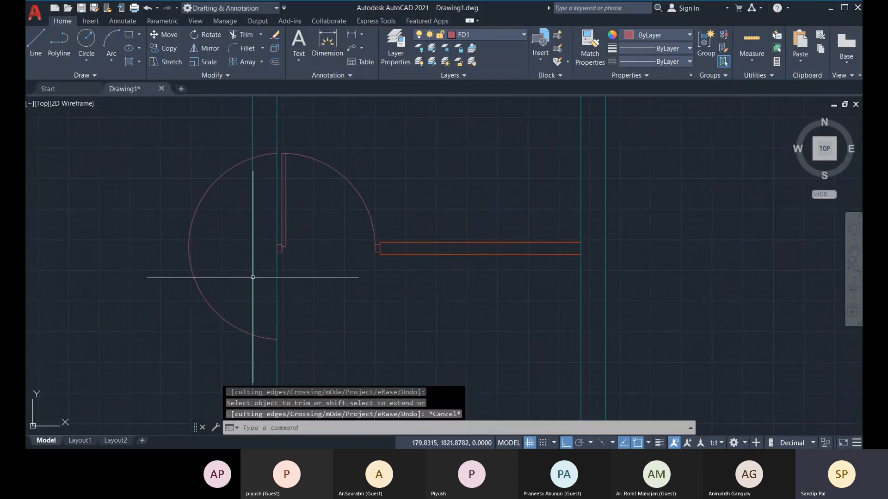
{"action": "left_click", "coordinate": [189, 244]}
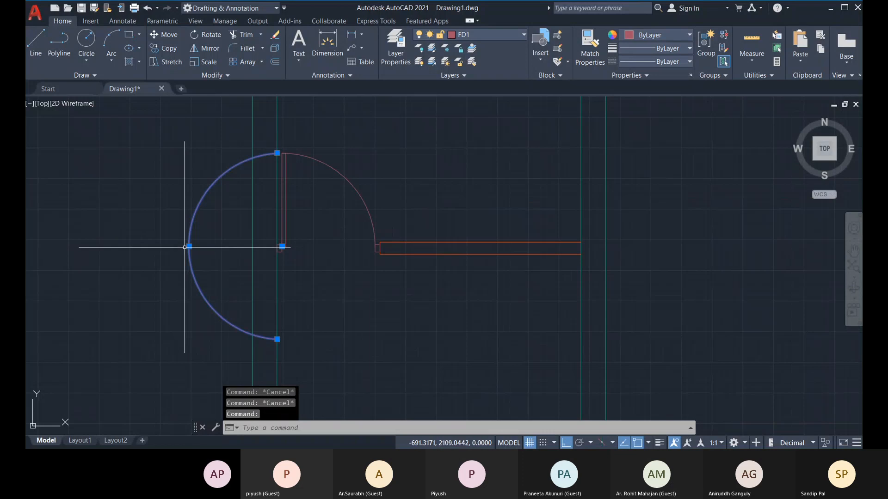
{"action": "key", "text": "Delete"}
{"action": "middle_click_drag", "start_coordinate": [345, 238], "coordinate": [260, 277]}
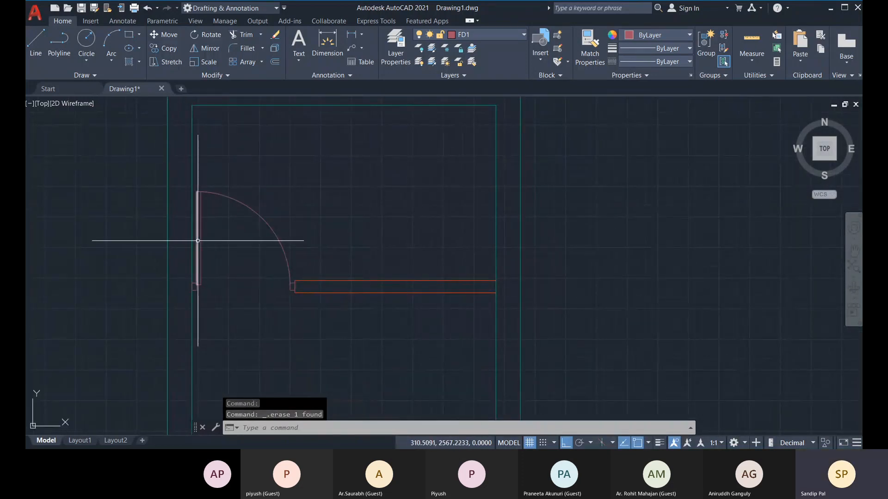
{"action": "scroll", "coordinate": [216, 255], "scroll_direction": "down", "scroll_amount": 3}
{"action": "scroll", "coordinate": [257, 270], "scroll_direction": "up", "scroll_amount": 3}
{"action": "middle_click_drag", "start_coordinate": [244, 261], "coordinate": [271, 242]}
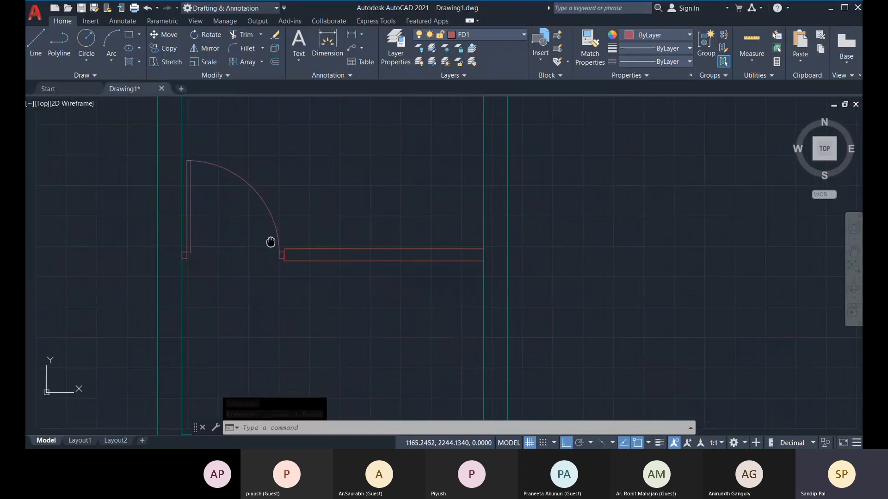
{"action": "scroll", "coordinate": [263, 268], "scroll_direction": "down", "scroll_amount": 3}
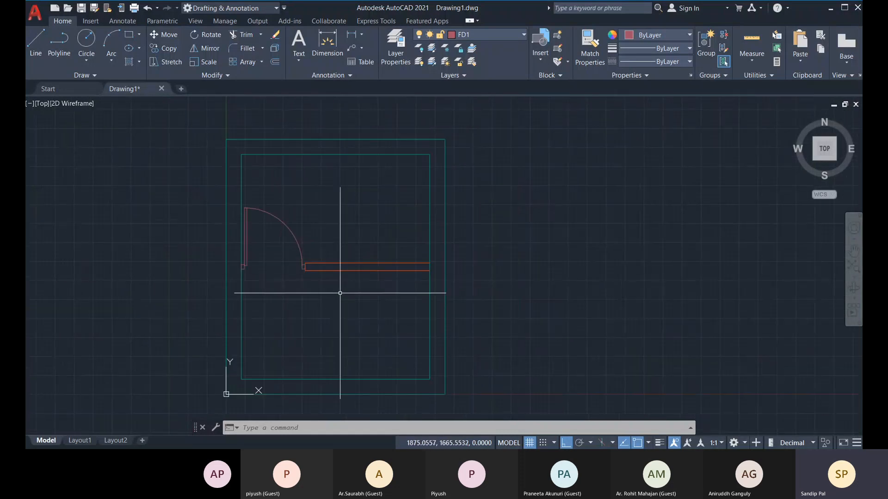
{"action": "middle_click_drag", "start_coordinate": [357, 315], "coordinate": [337, 294]}
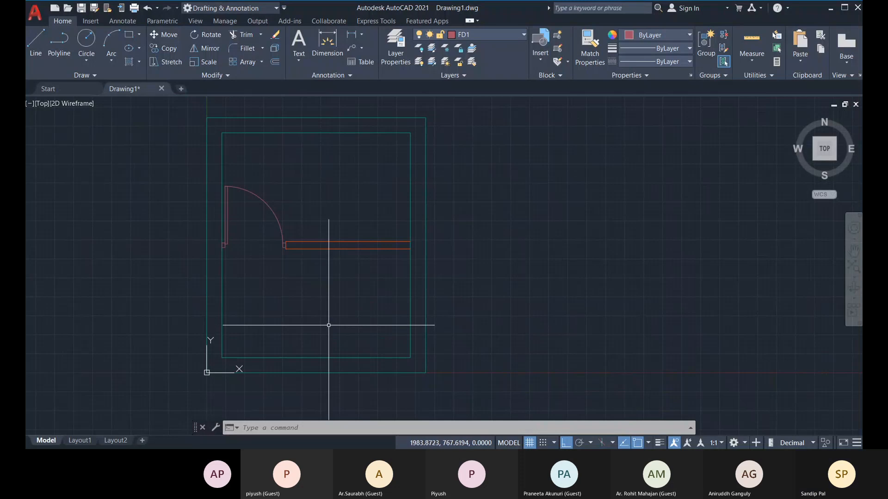
{"action": "middle_click_drag", "start_coordinate": [333, 316], "coordinate": [333, 317]}
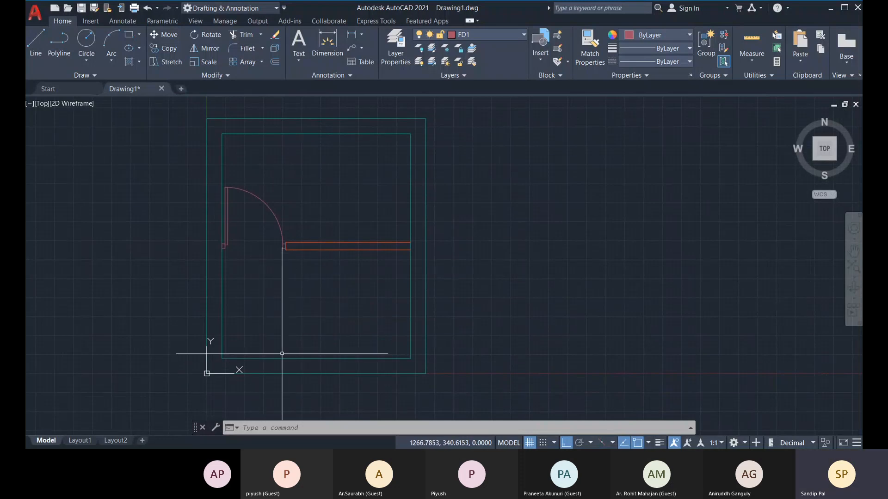
{"action": "middle_click_drag", "start_coordinate": [338, 361], "coordinate": [338, 364]}
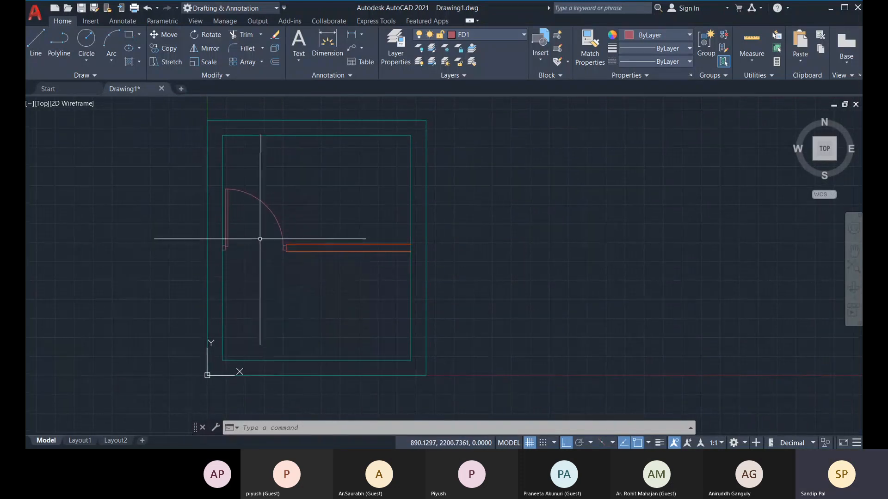
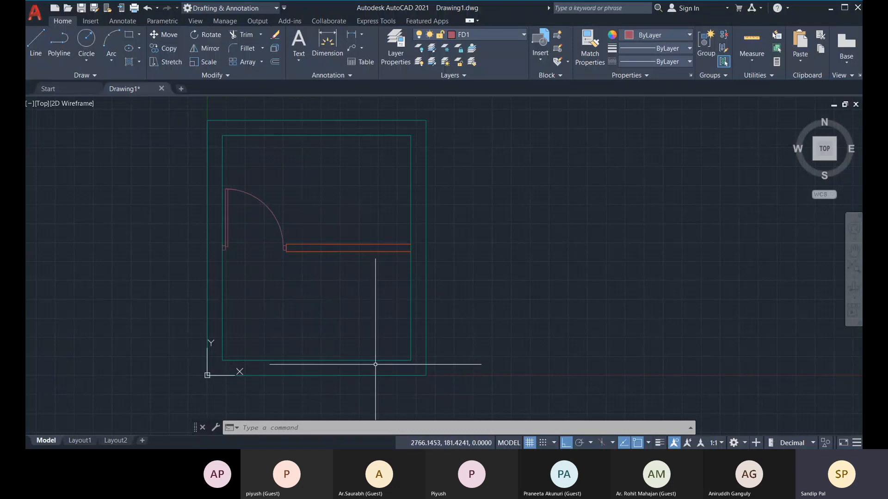
{"action": "middle_click_drag", "start_coordinate": [344, 369], "coordinate": [344, 363]}
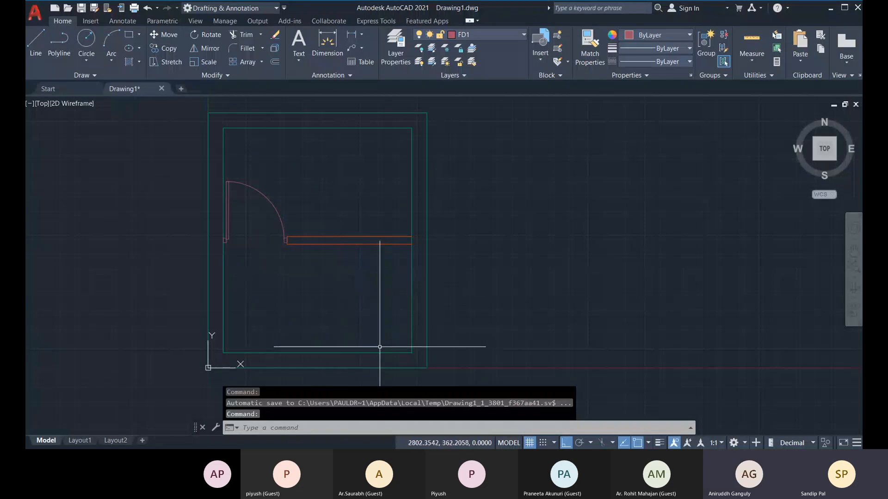
{"action": "middle_click_drag", "start_coordinate": [372, 353], "coordinate": [379, 346]}
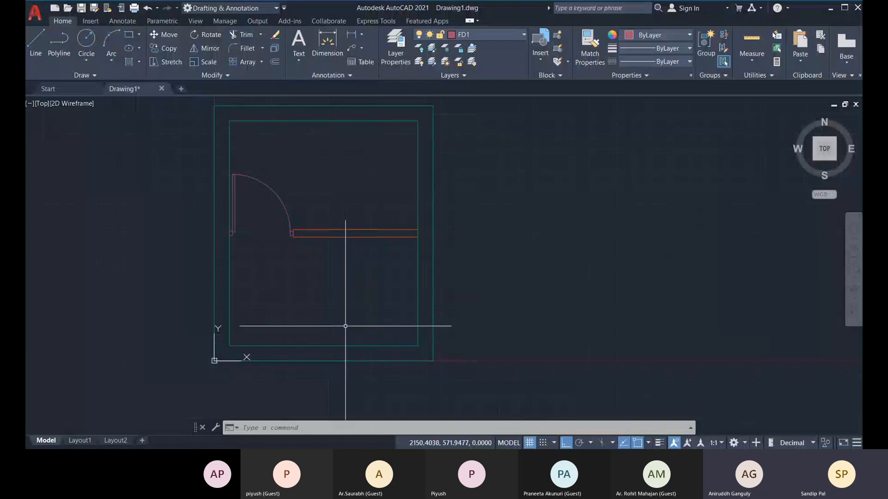
{"action": "middle_click_drag", "start_coordinate": [267, 259], "coordinate": [258, 270]}
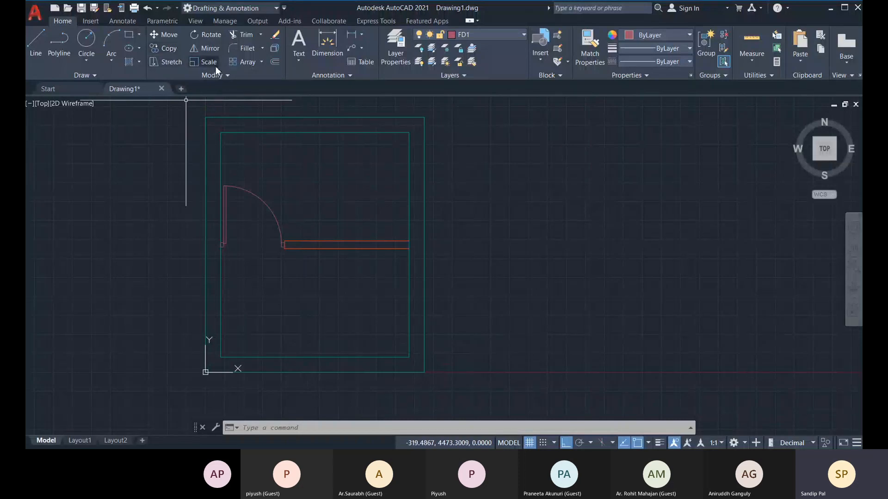
{"action": "middle_click_drag", "start_coordinate": [329, 247], "coordinate": [330, 256]}
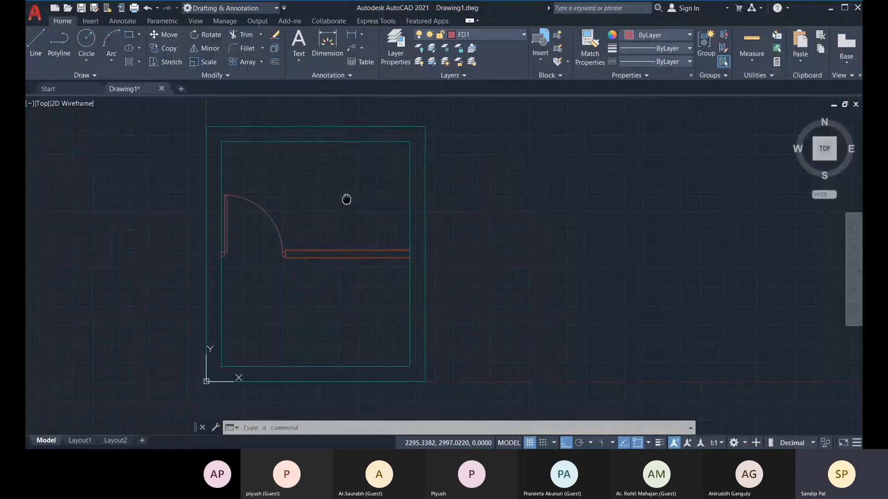
{"action": "middle_click_drag", "start_coordinate": [345, 192], "coordinate": [353, 193]}
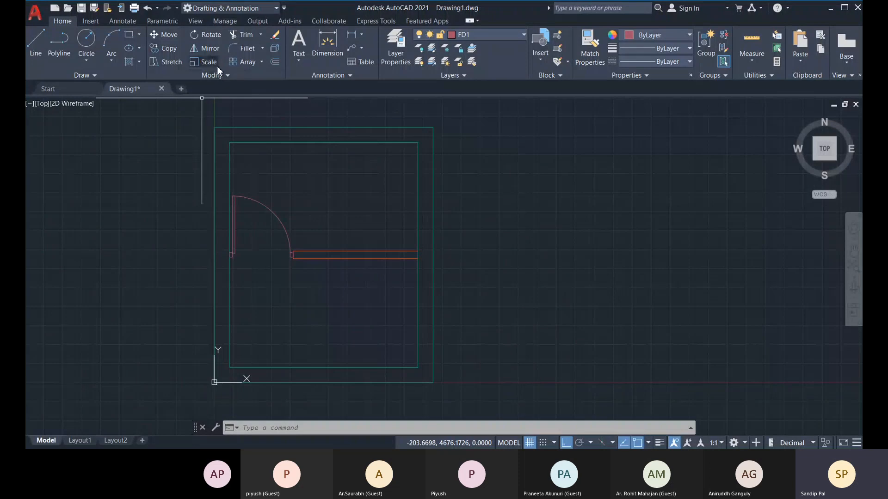
{"action": "mouse_move", "coordinate": [319, 273]}
{"action": "middle_mouse_down"}
{"action": "mouse_move", "coordinate": [328, 267]}
{"action": "mouse_move", "coordinate": [319, 290]}
{"action": "middle_mouse_up"}
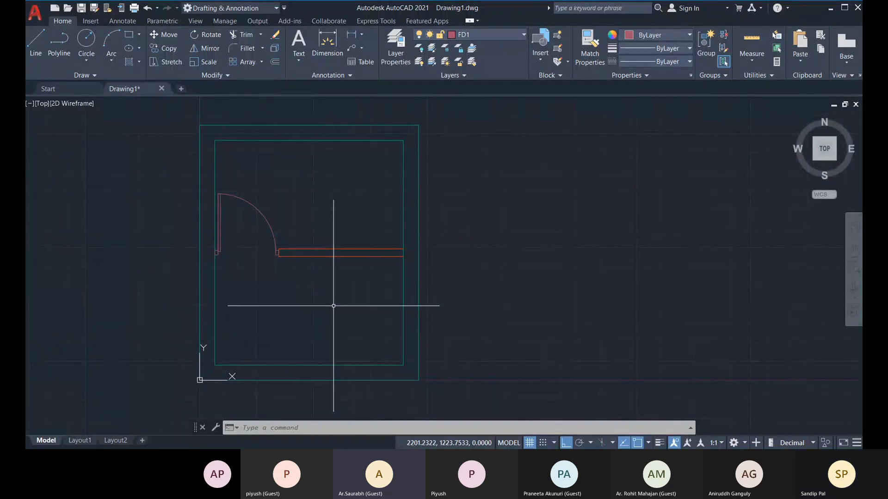
{"action": "scroll", "coordinate": [247, 213], "scroll_direction": "up", "scroll_amount": 3}
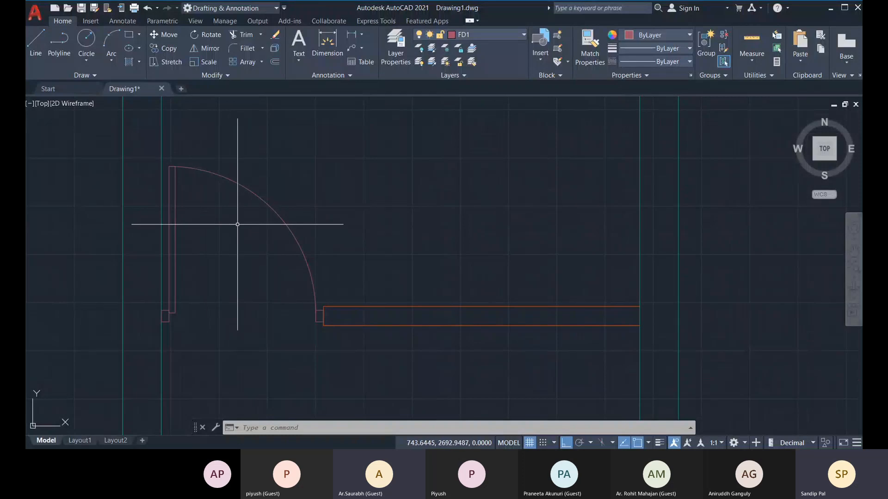
{"action": "middle_click_drag", "start_coordinate": [235, 231], "coordinate": [228, 205]}
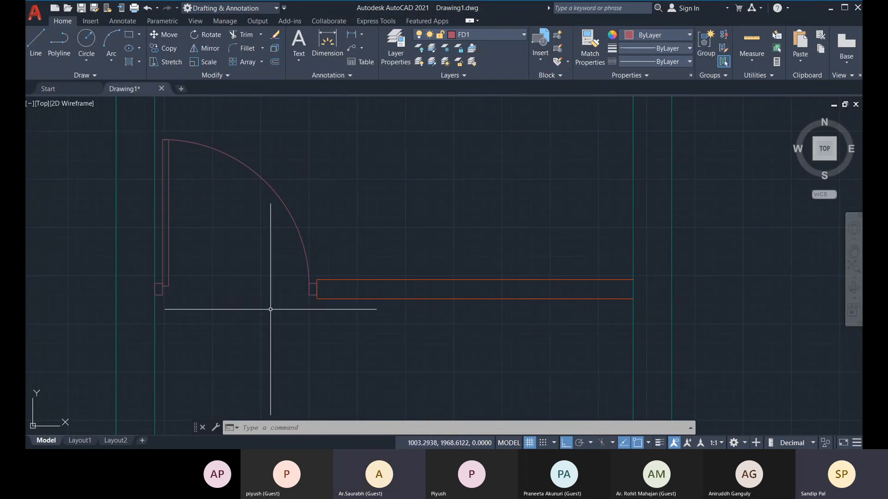
{"action": "scroll", "coordinate": [266, 308], "scroll_direction": "down", "scroll_amount": 2}
{"action": "scroll", "coordinate": [245, 313], "scroll_direction": "down", "scroll_amount": 3}
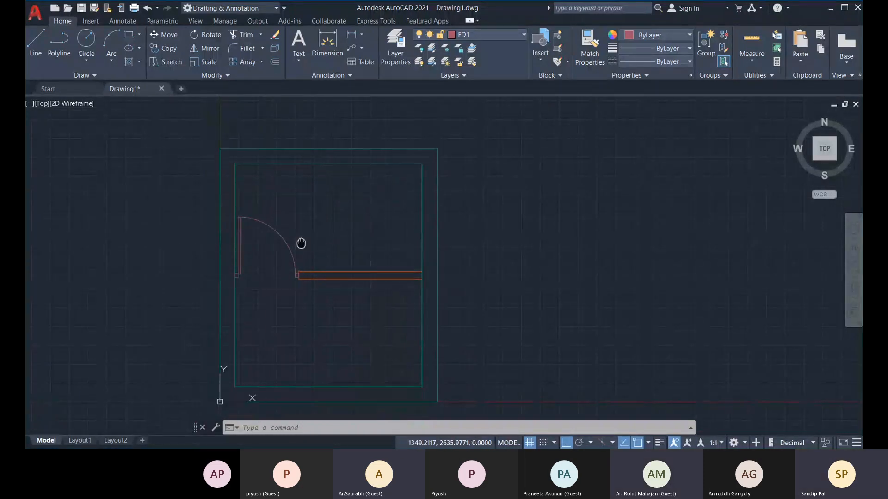
{"action": "middle_click_drag", "start_coordinate": [301, 244], "coordinate": [287, 251]}
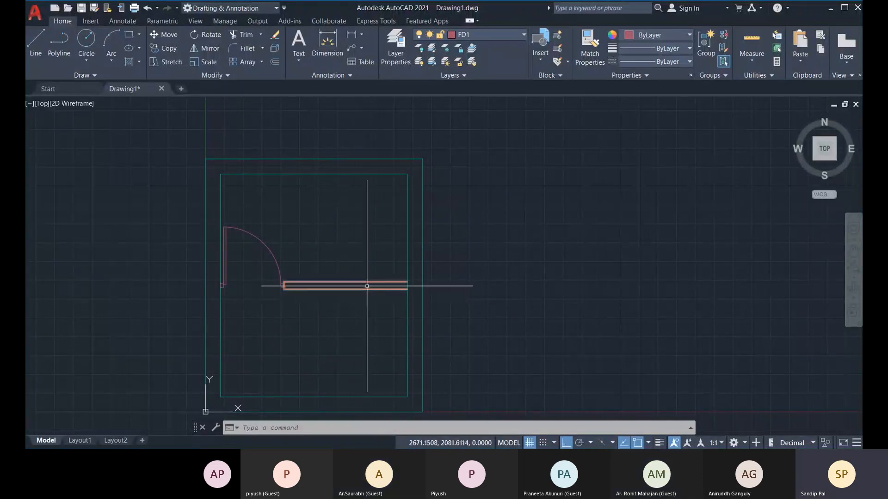
{"action": "middle_click_drag", "start_coordinate": [320, 311], "coordinate": [311, 294]}
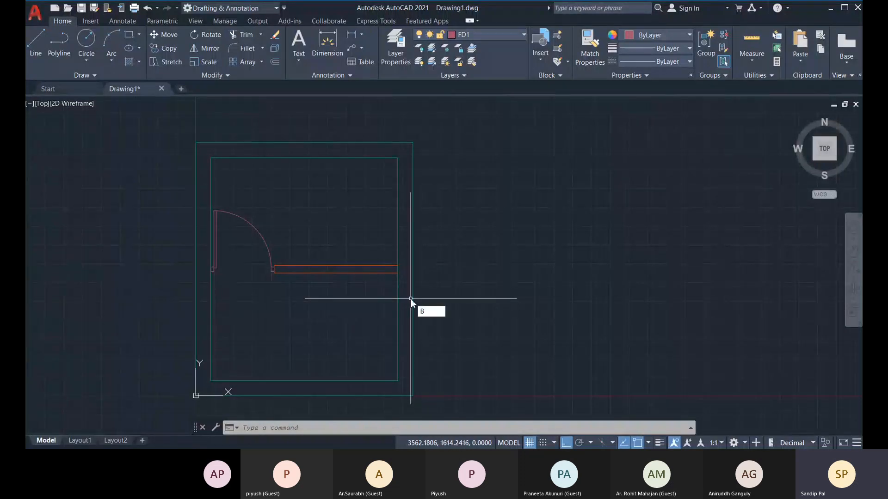
Start a block definition and select the entire door, including both frames, the leaf and the swing arc, as its objects.
{"action": "key", "text": "Return"}
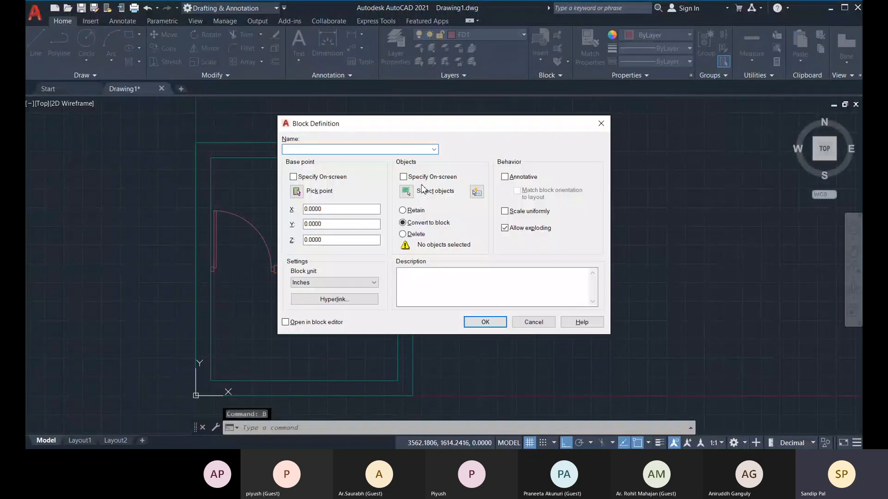
{"action": "left_click_drag", "start_coordinate": [386, 128], "coordinate": [502, 133]}
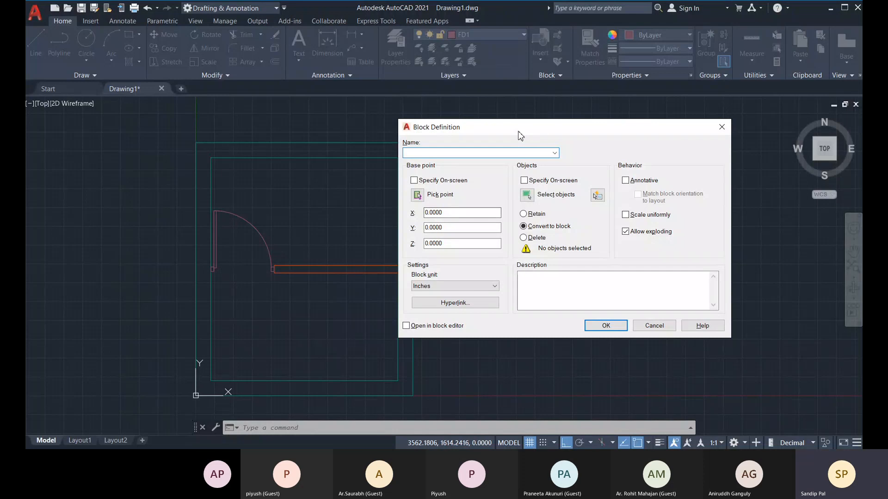
{"action": "left_click_drag", "start_coordinate": [518, 131], "coordinate": [551, 130]}
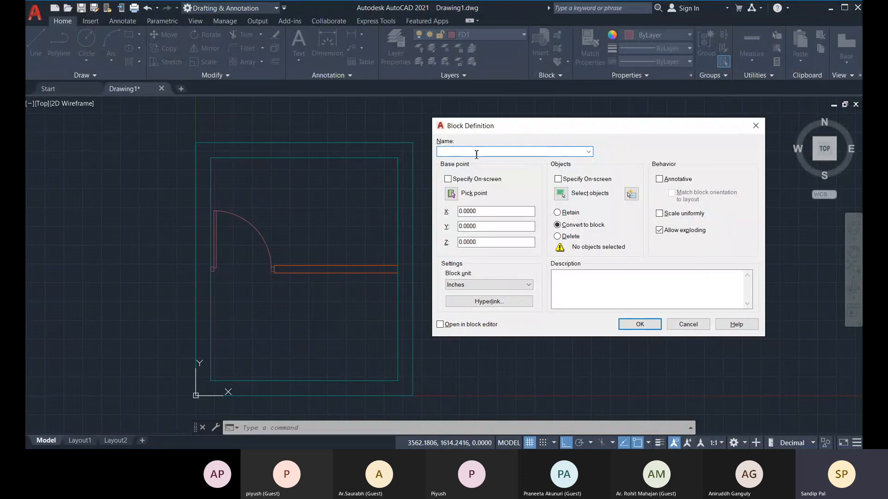
{"action": "left_click", "coordinate": [561, 194]}
{"action": "scroll", "coordinate": [211, 212], "scroll_direction": "up", "scroll_amount": 4}
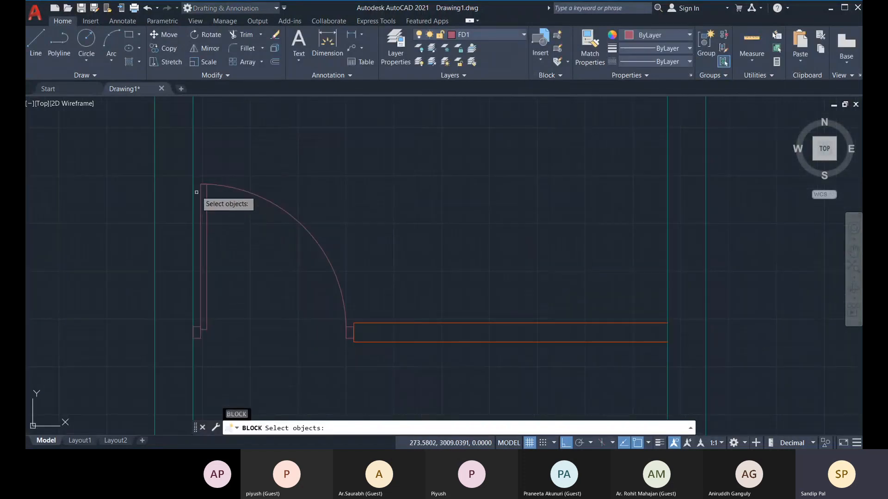
{"action": "left_click", "coordinate": [171, 163]}
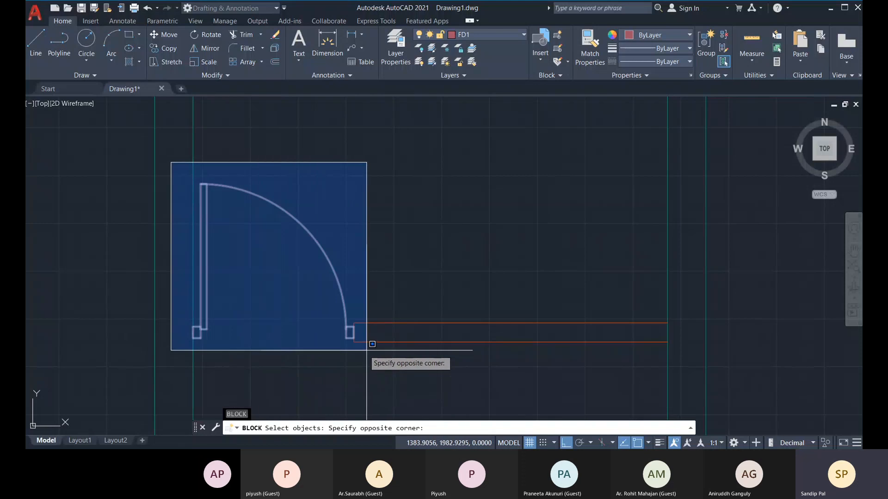
{"action": "scroll", "coordinate": [372, 344], "scroll_direction": "up", "scroll_amount": 2}
{"action": "left_click", "coordinate": [347, 341]}
{"action": "scroll", "coordinate": [356, 329], "scroll_direction": "down", "scroll_amount": 2}
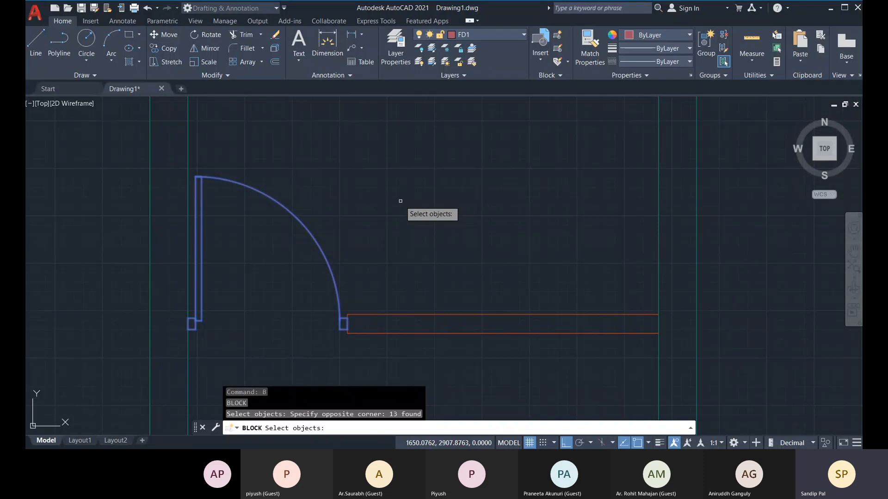
{"action": "key", "text": "Return"}
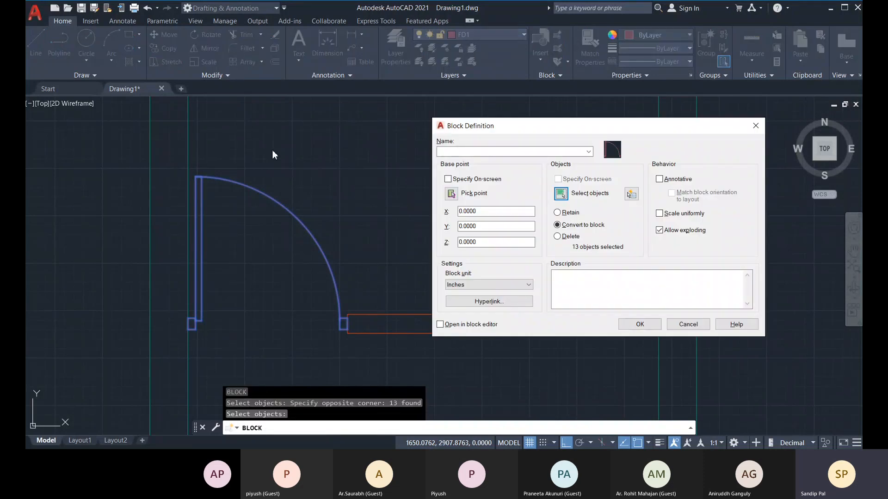
Set the block's insertion base point at the midpoint of the partition-side frame's outer edge, where it meets the partition.
{"action": "left_click", "coordinate": [451, 193]}
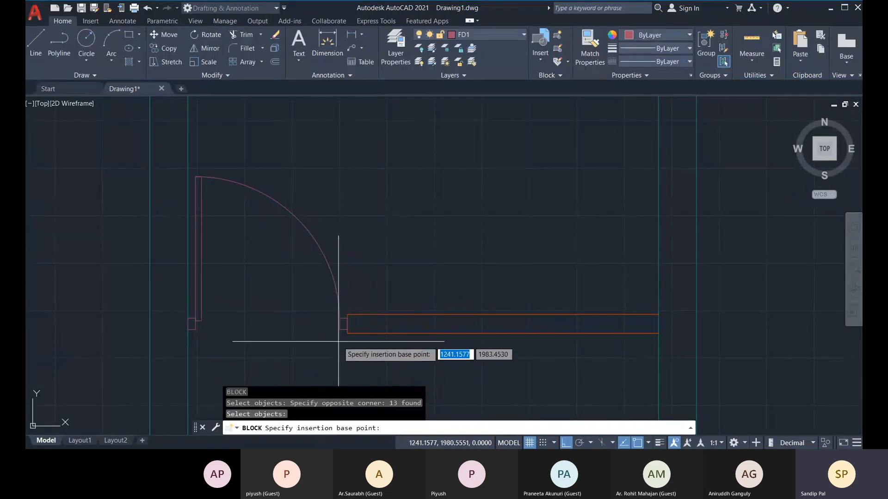
{"action": "scroll", "coordinate": [185, 339], "scroll_direction": "up", "scroll_amount": 2}
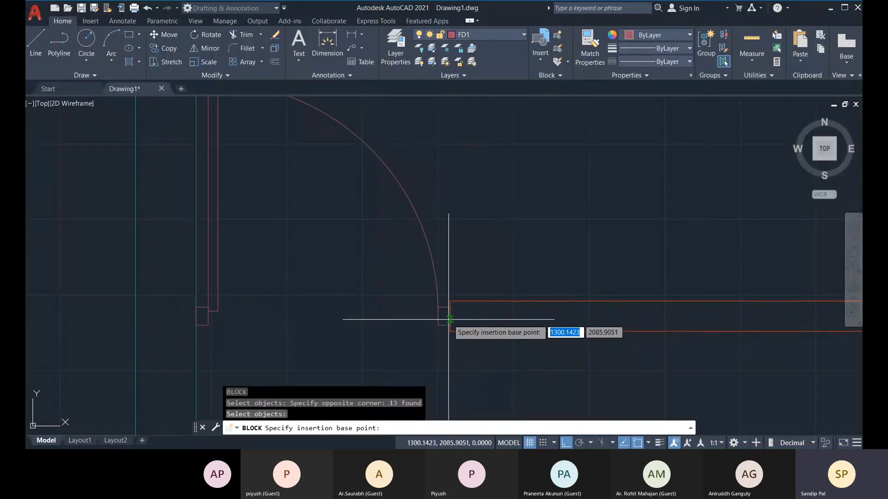
{"action": "left_click", "coordinate": [451, 319]}
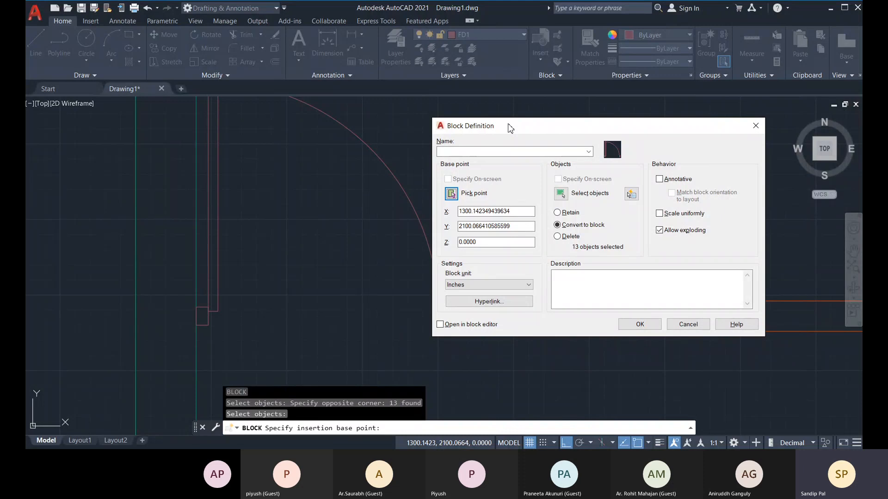
Name the door block F-D1 and set its block unit to Millimeters.
{"action": "left_click_drag", "start_coordinate": [510, 129], "coordinate": [552, 128]}
{"action": "left_click", "coordinate": [506, 151]}
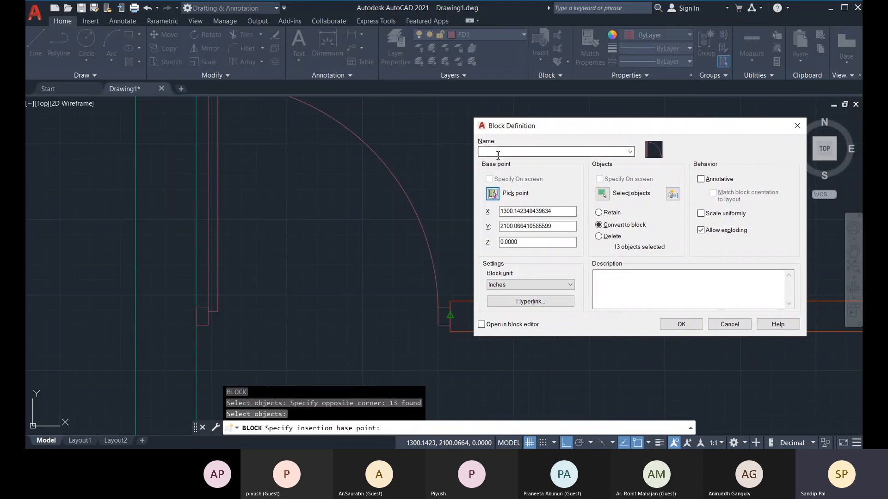
{"action": "left_click", "coordinate": [498, 152]}
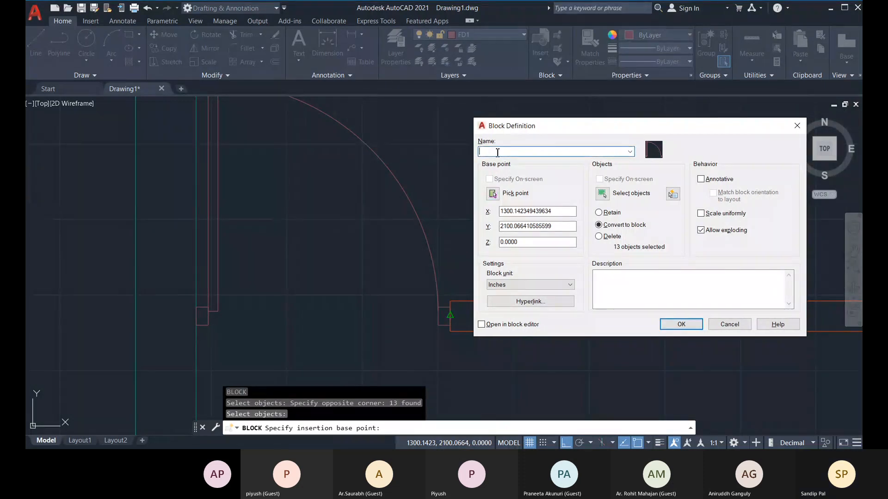
{"action": "type", "text": "D"}
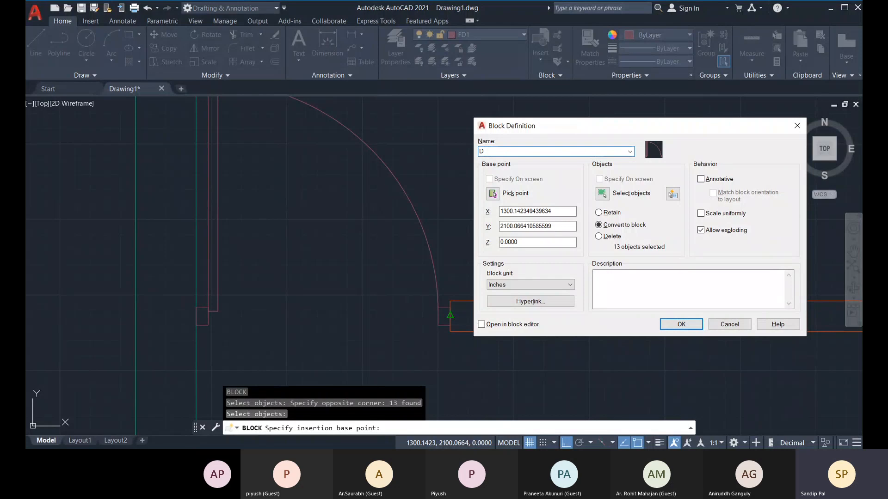
{"action": "key", "text": "BackSpace"}
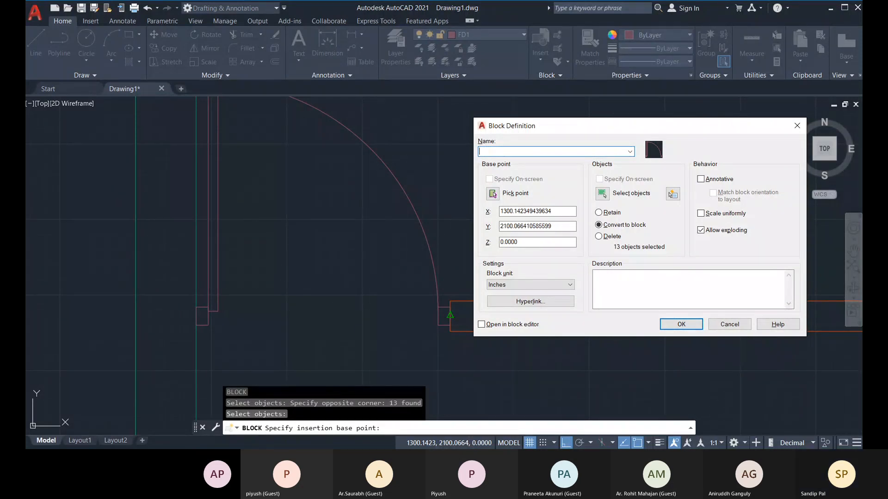
{"action": "type", "text": "F-D1"}
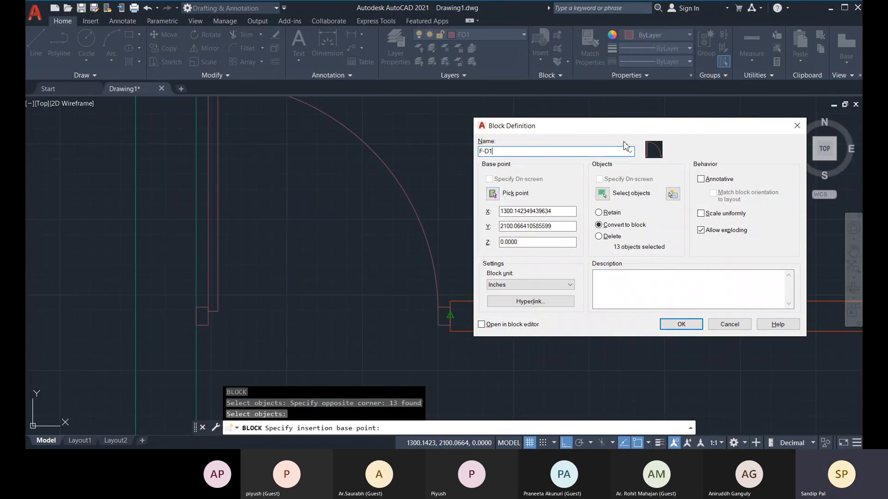
{"action": "left_click_drag", "start_coordinate": [631, 130], "coordinate": [578, 123]}
{"action": "left_click", "coordinate": [450, 278]}
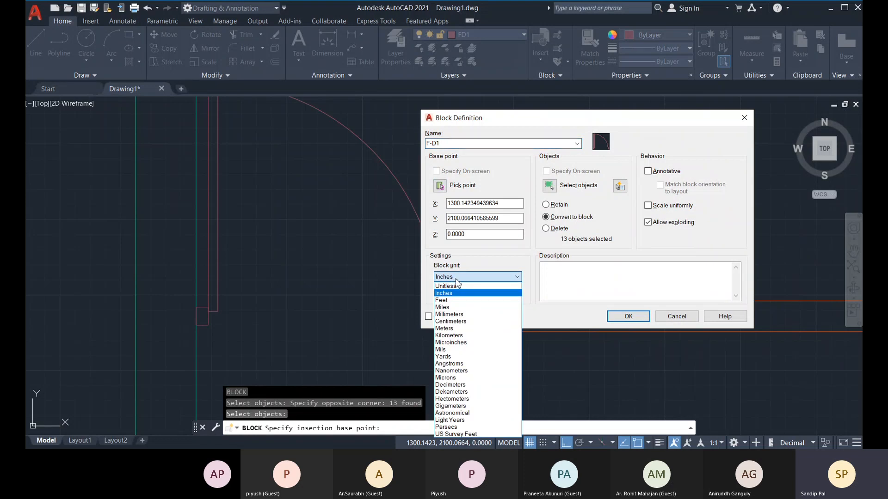
{"action": "left_click", "coordinate": [455, 315]}
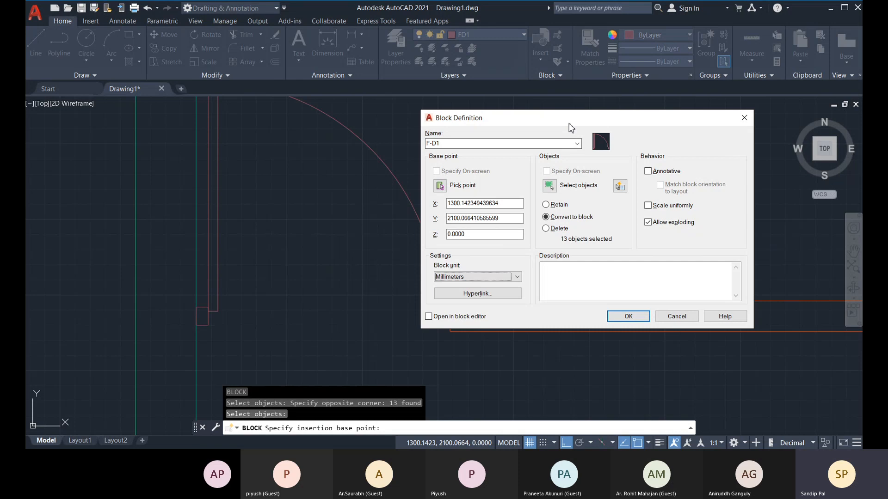
Choose to convert the selected door objects to a block and create the block definition.
{"action": "left_click_drag", "start_coordinate": [570, 124], "coordinate": [607, 102]}
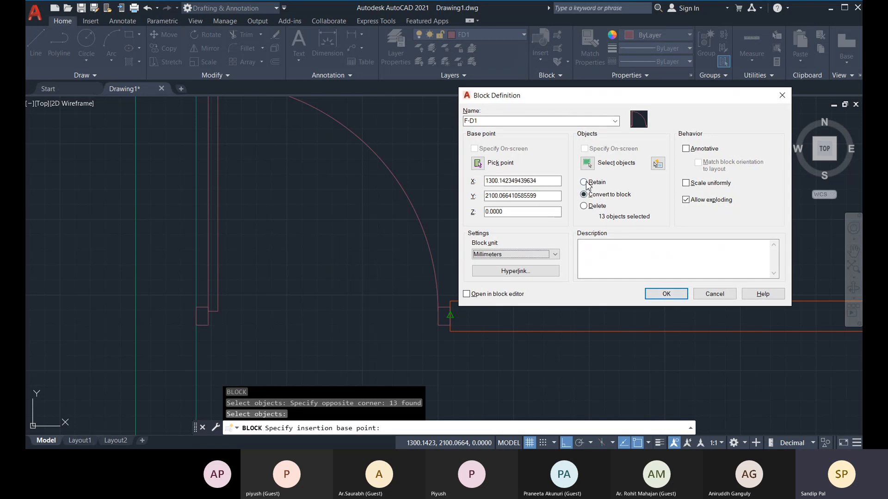
{"action": "left_click", "coordinate": [585, 183]}
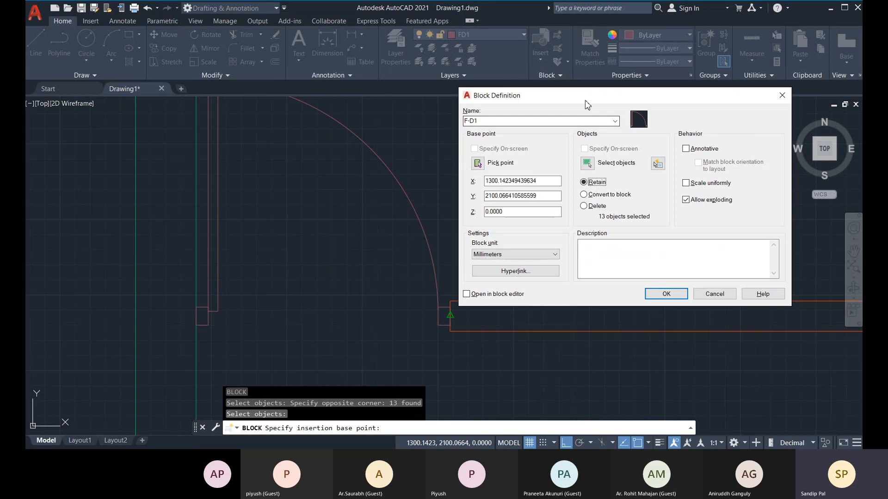
{"action": "left_click_drag", "start_coordinate": [584, 98], "coordinate": [637, 101]}
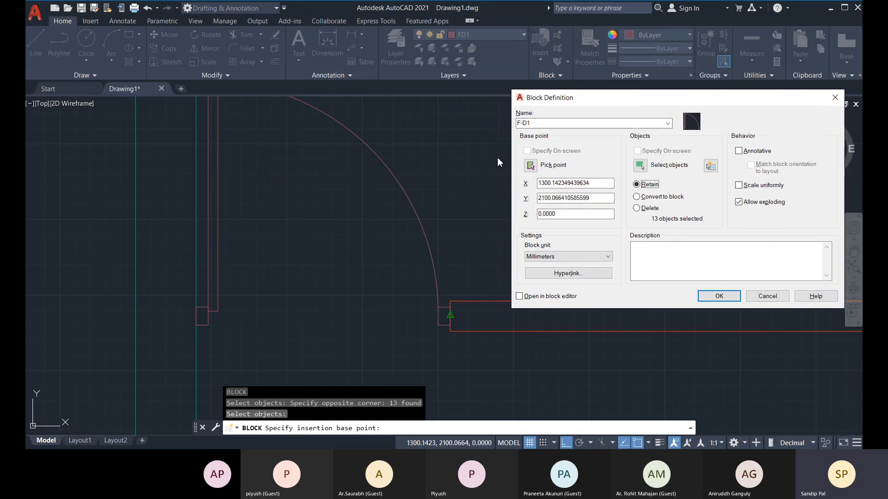
{"action": "left_click", "coordinate": [637, 198]}
{"action": "left_click_drag", "start_coordinate": [656, 105], "coordinate": [545, 106]}
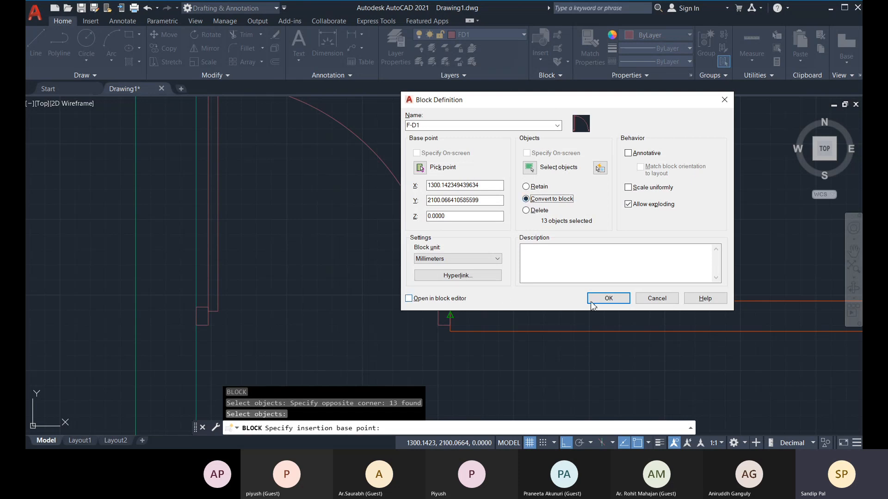
{"action": "left_click", "coordinate": [613, 299]}
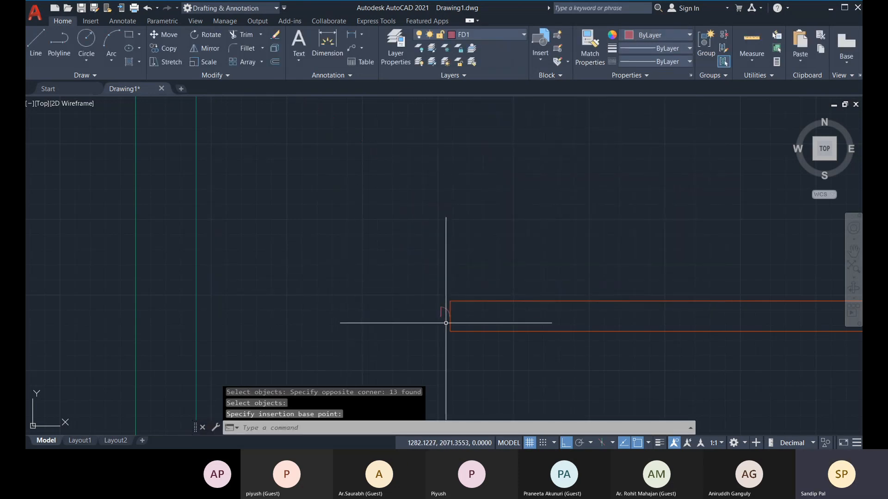
Inspect the converted door beside the partition end and undo the block creation.
{"action": "scroll", "coordinate": [430, 303], "scroll_direction": "up", "scroll_amount": 4}
{"action": "scroll", "coordinate": [425, 310], "scroll_direction": "down", "scroll_amount": 3}
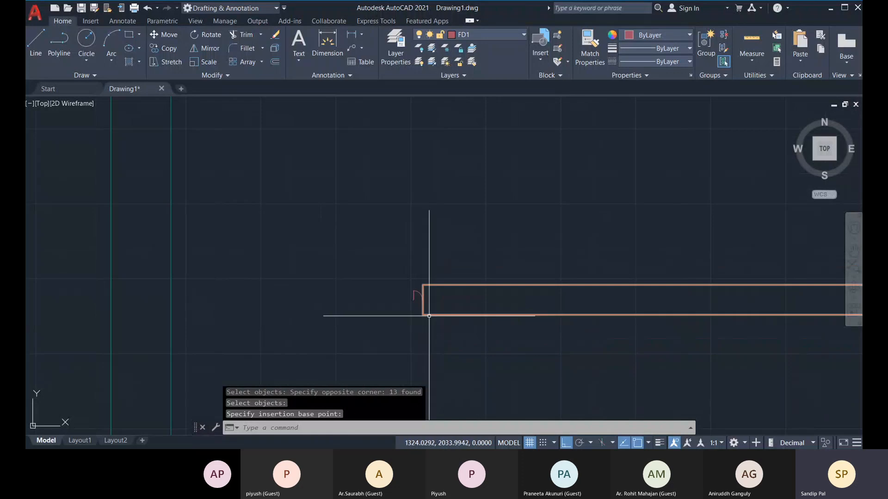
{"action": "key", "text": "ctrl+z"}
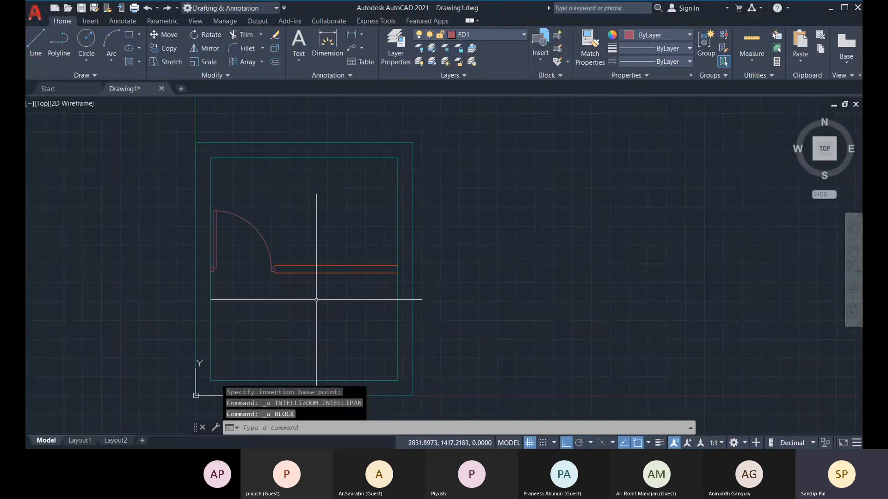
Check the insertion scale in the drawing units settings and close them without making changes.
{"action": "type", "text": "un"}
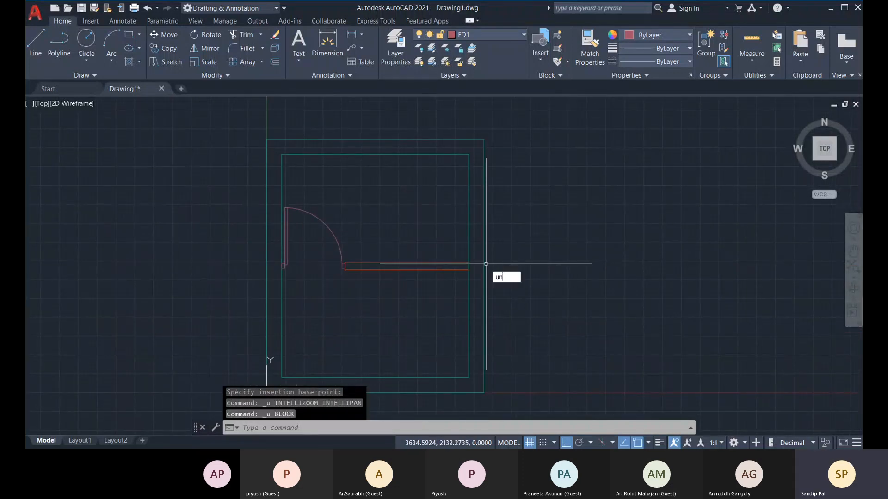
{"action": "key", "text": "Return"}
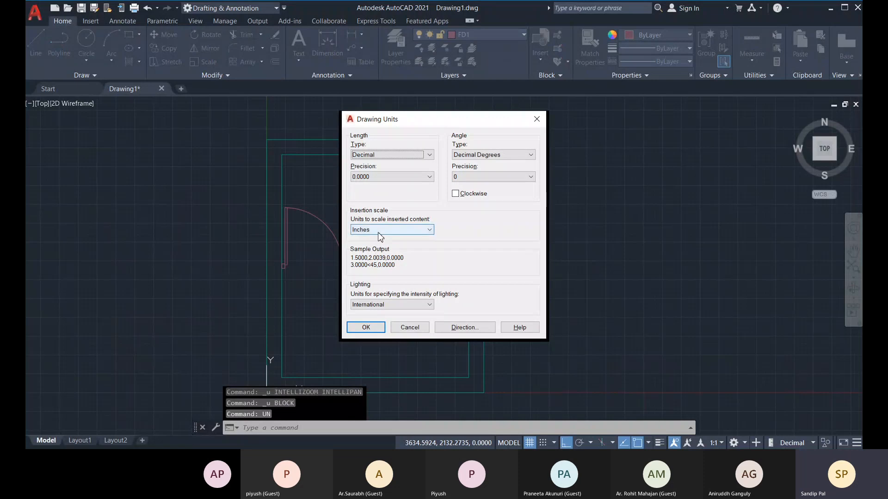
{"action": "left_click", "coordinate": [537, 119]}
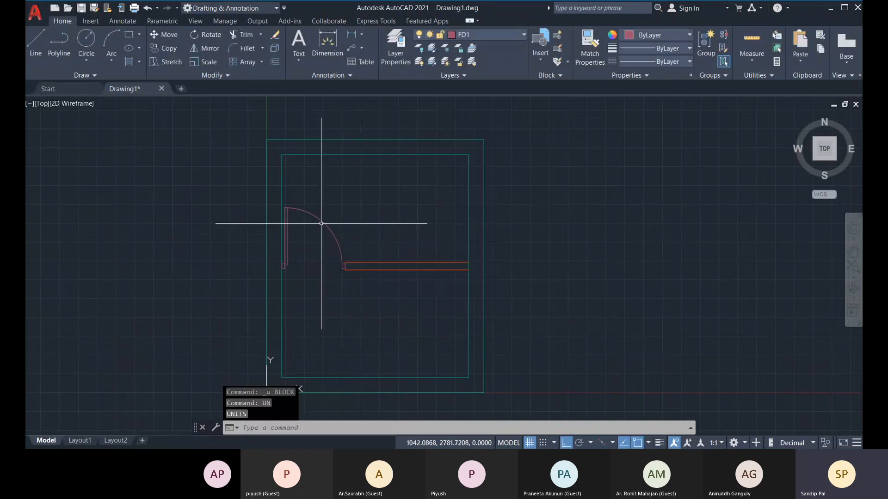
{"action": "middle_click_drag", "start_coordinate": [475, 273], "coordinate": [510, 275]}
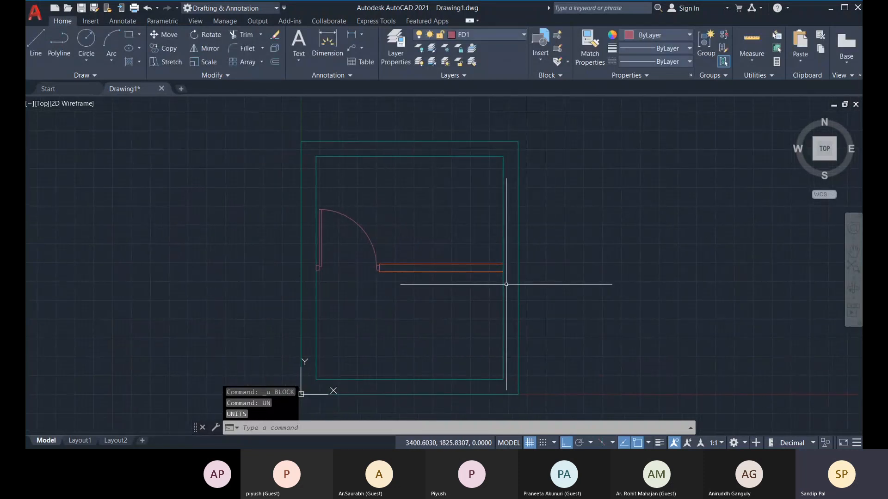
{"action": "middle_click_drag", "start_coordinate": [454, 289], "coordinate": [458, 286]}
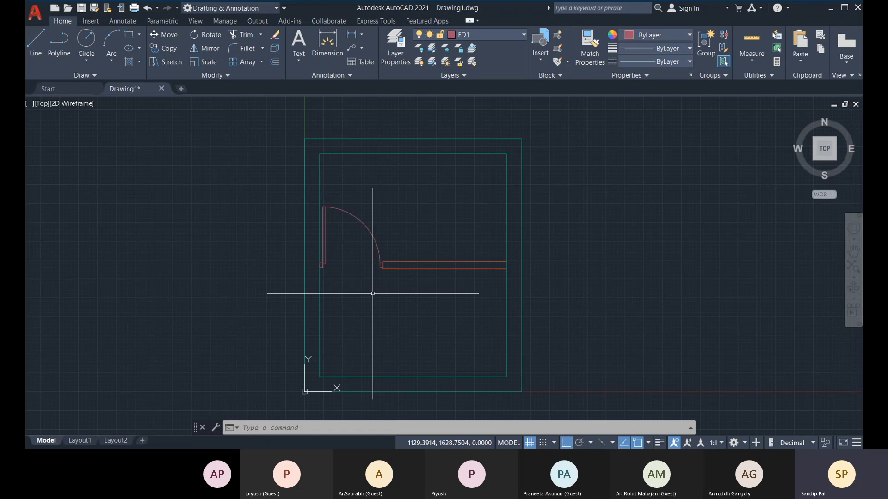
{"action": "type", "text": "b"}
{"action": "key", "text": "Return"}
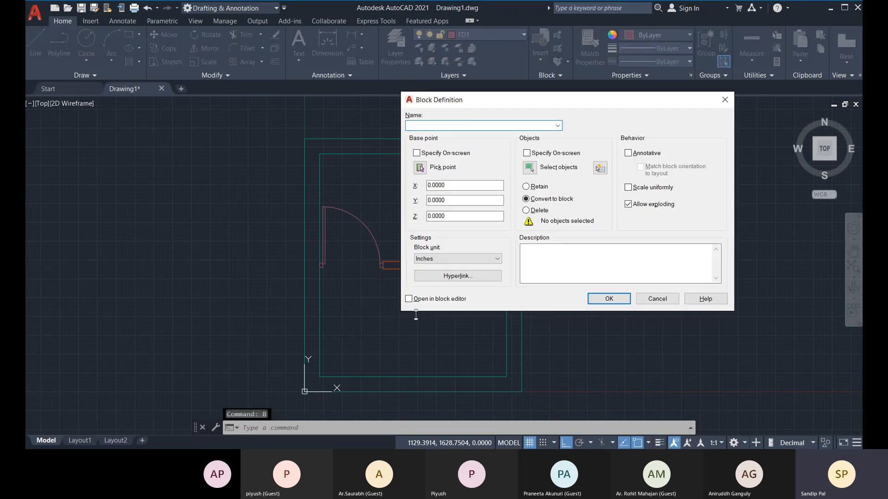
{"action": "left_click_drag", "start_coordinate": [469, 100], "coordinate": [537, 98]}
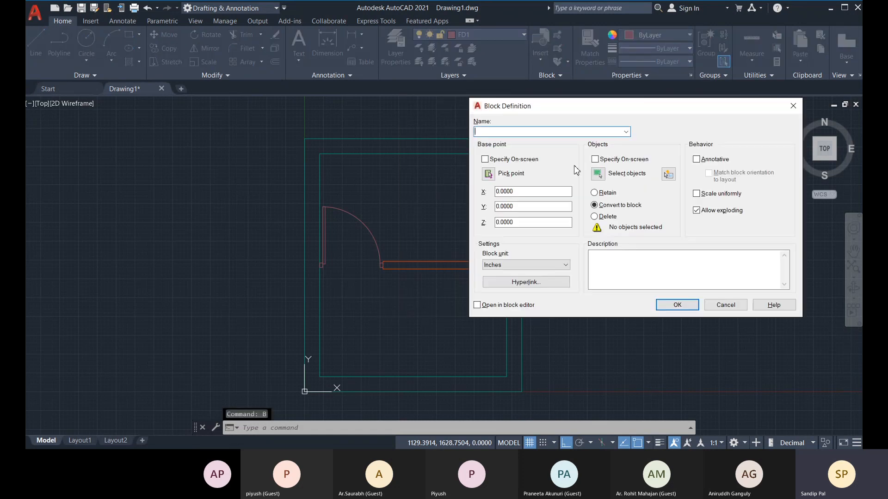
{"action": "left_click", "coordinate": [595, 176]}
{"action": "scroll", "coordinate": [381, 246], "scroll_direction": "up", "scroll_amount": 4}
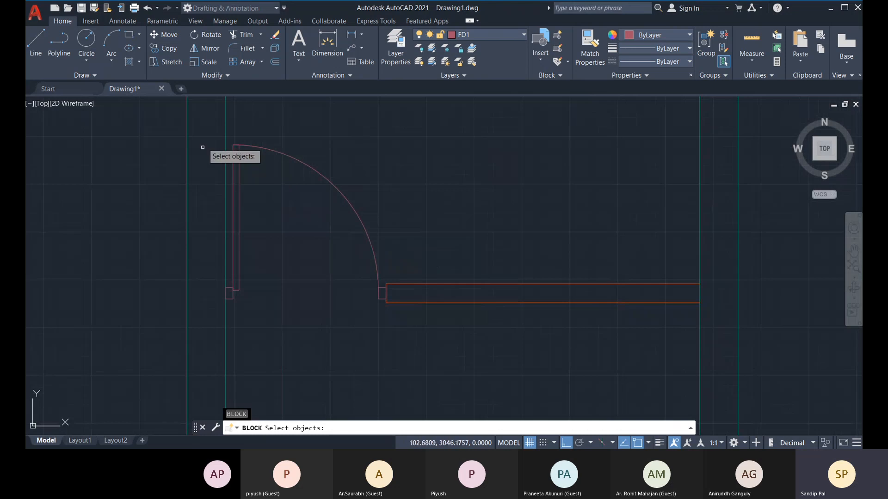
{"action": "left_click", "coordinate": [201, 124]}
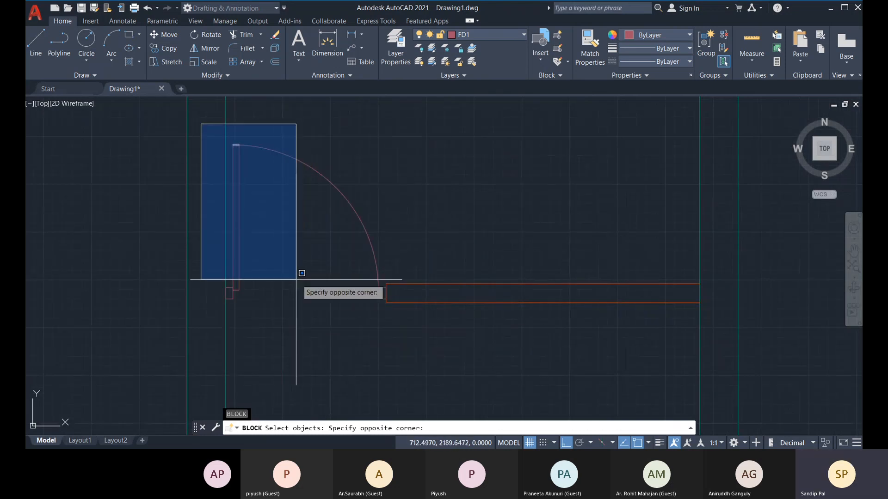
{"action": "key", "text": "Escape"}
{"action": "scroll", "coordinate": [194, 228], "scroll_direction": "down", "scroll_amount": 4}
{"action": "key", "text": "Escape"}
{"action": "key", "text": "Escape"}
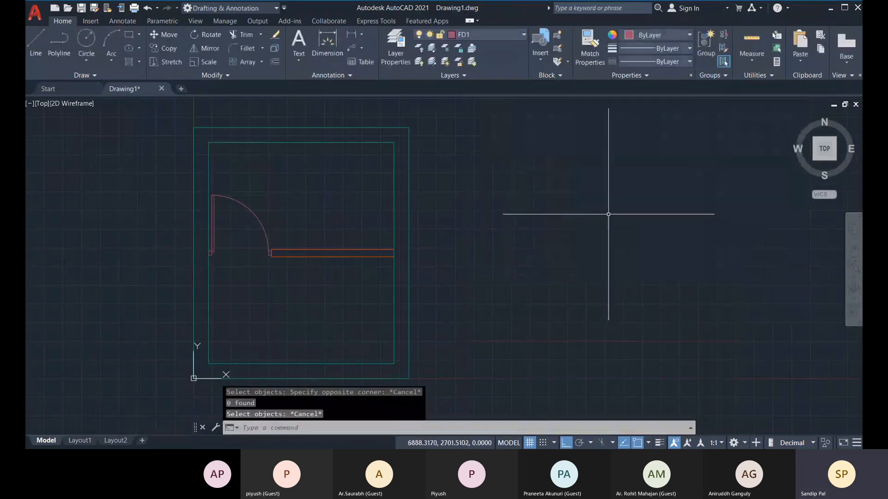
Start the -DWGUNITS command and set the drawing's length unit to Millimeters.
{"action": "scroll", "coordinate": [456, 328], "scroll_direction": "down", "scroll_amount": 1}
{"action": "scroll", "coordinate": [350, 401], "scroll_direction": "up", "scroll_amount": 1}
{"action": "left_click", "coordinate": [331, 428]}
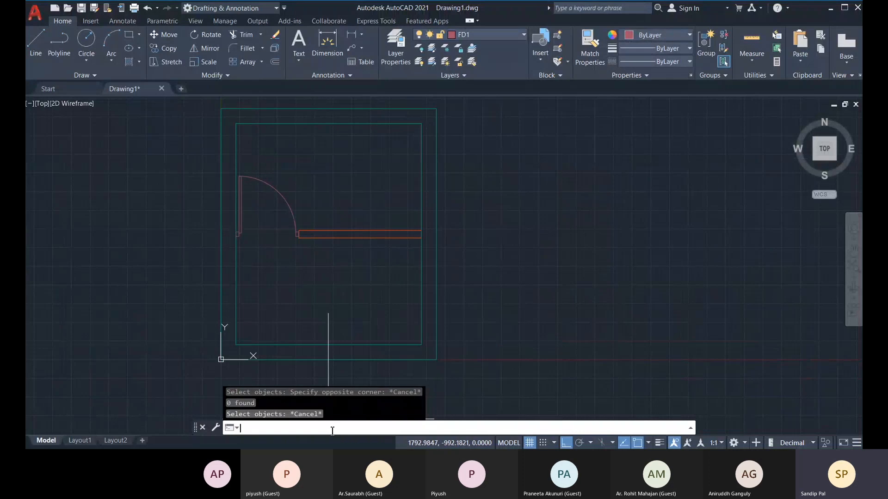
{"action": "type", "text": "-DWGu"}
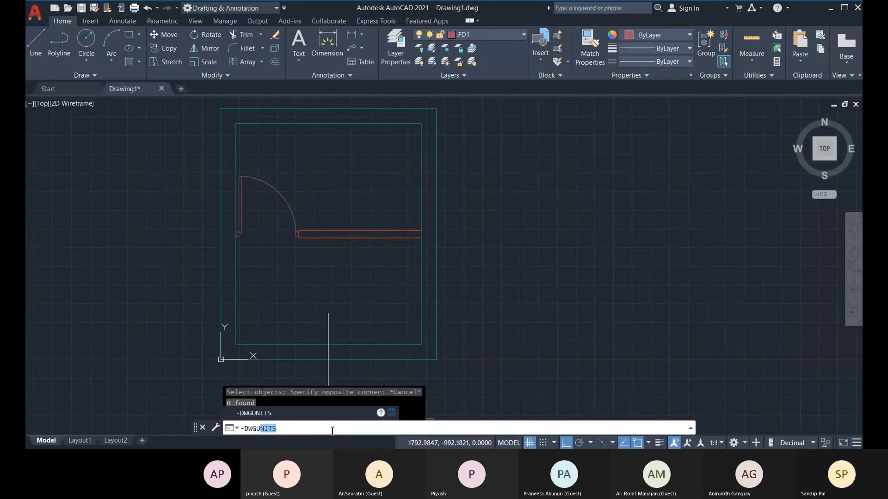
{"action": "key", "text": "Return"}
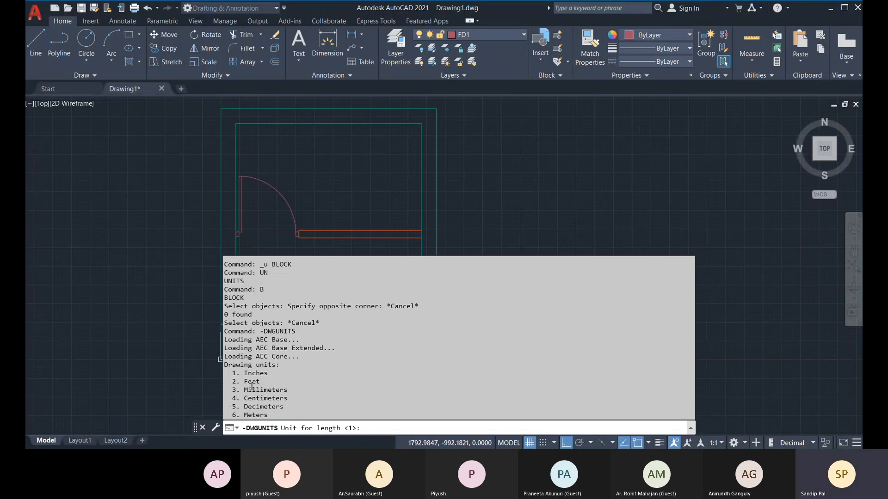
{"action": "type", "text": "1"}
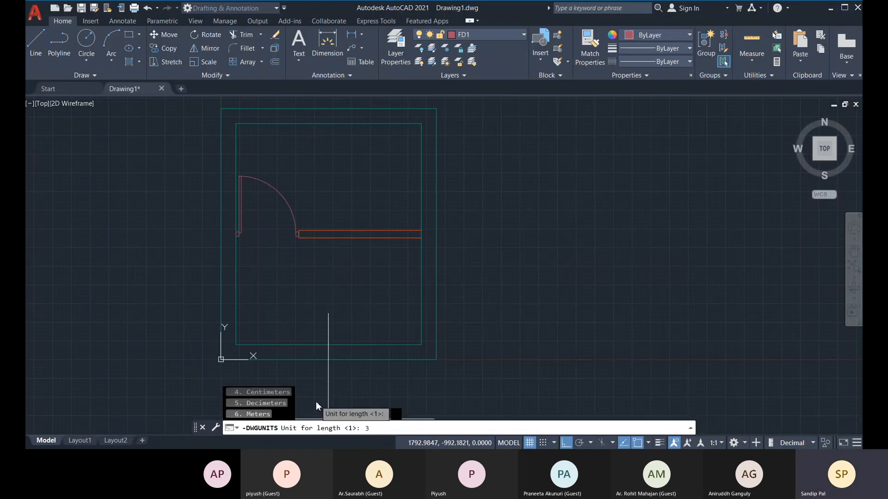
{"action": "key", "text": "Return"}
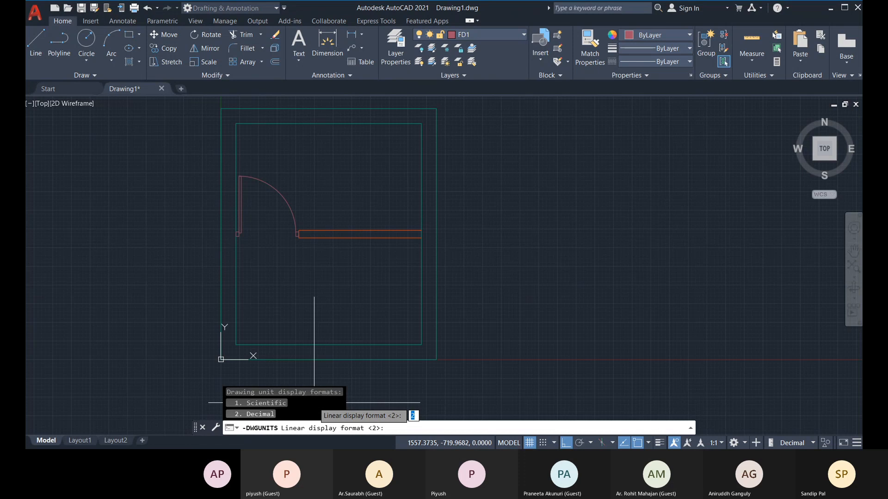
Keep the decimal linear display format and set the linear display precision to 2.
{"action": "key", "text": "Return"}
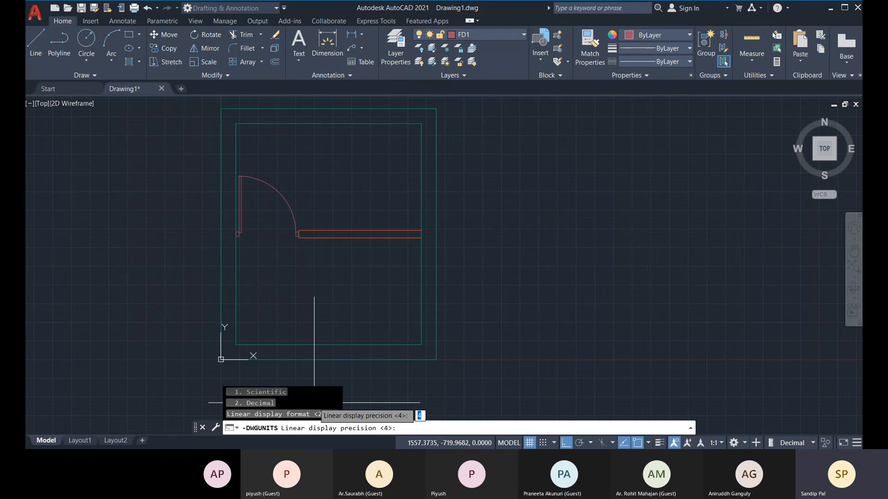
{"action": "type", "text": "2"}
{"action": "key", "text": "Return"}
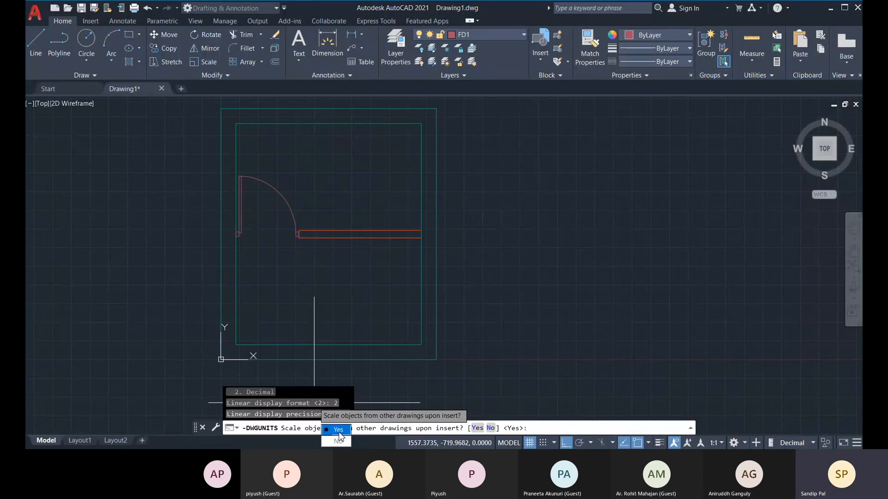
Try to apply the unit change with all scaling and INSUNITS options set to Yes, including paper space, and choose to save the recovery file.
{"action": "left_click", "coordinate": [339, 433]}
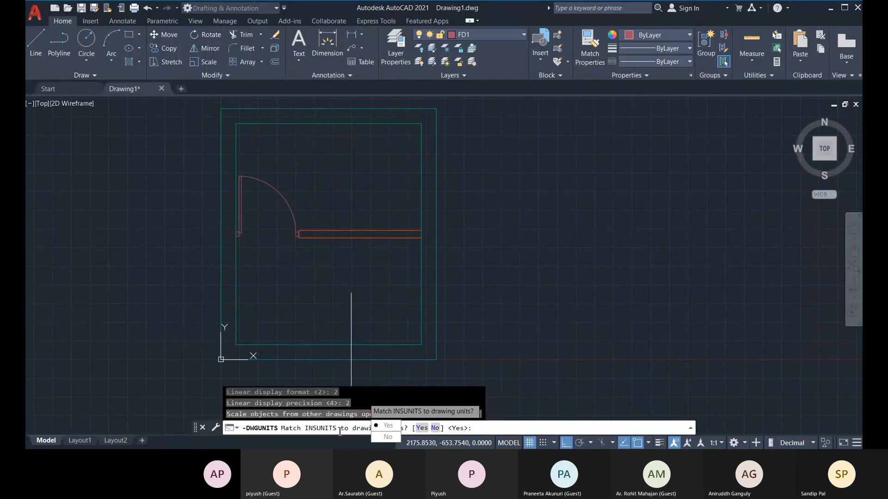
{"action": "left_click", "coordinate": [384, 426]}
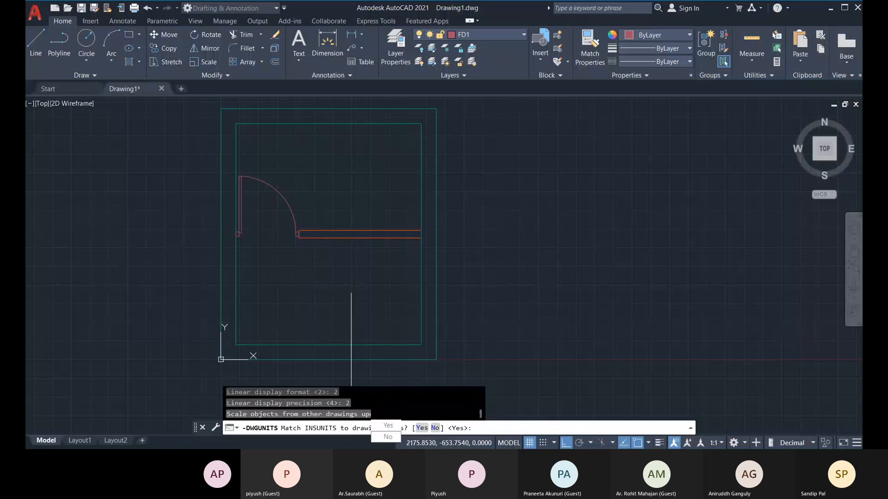
{"action": "left_click", "coordinate": [387, 426]}
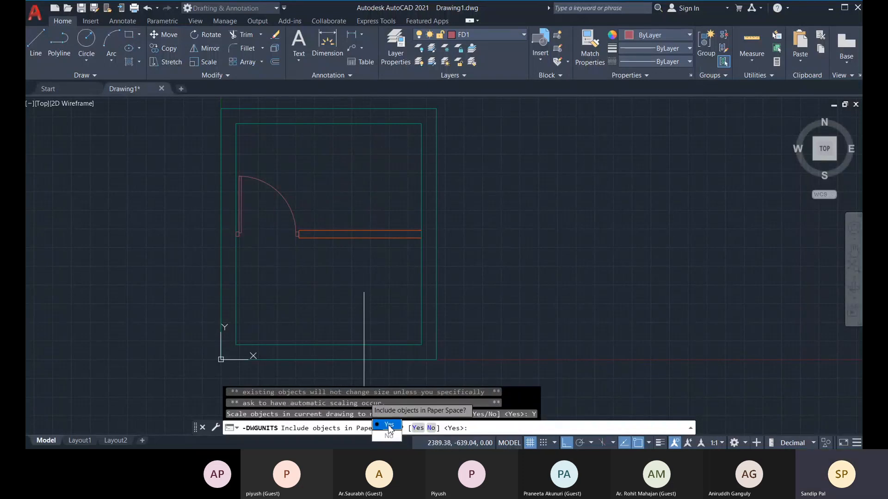
{"action": "left_click", "coordinate": [388, 425]}
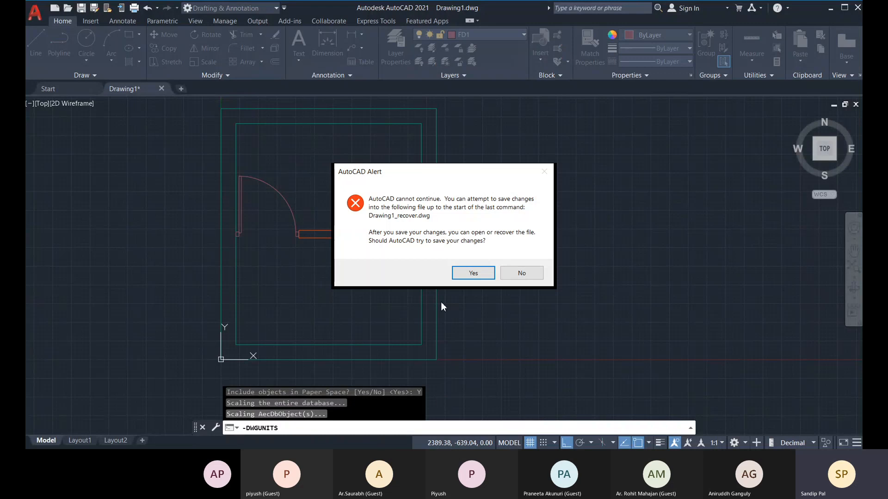
{"action": "left_click", "coordinate": [473, 273]}
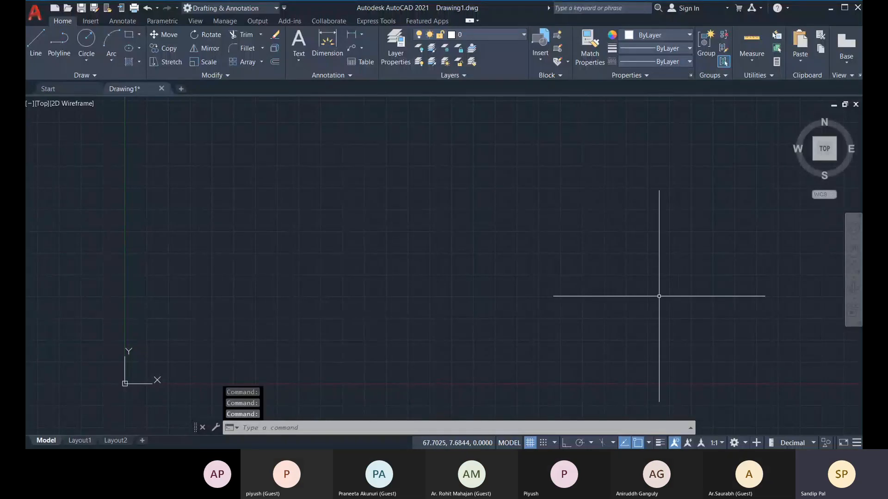
Create a new layer named Red in the layer properties.
{"action": "scroll", "coordinate": [263, 276], "scroll_direction": "down", "scroll_amount": 4}
{"action": "middle_click_drag", "start_coordinate": [249, 281], "coordinate": [319, 282]}
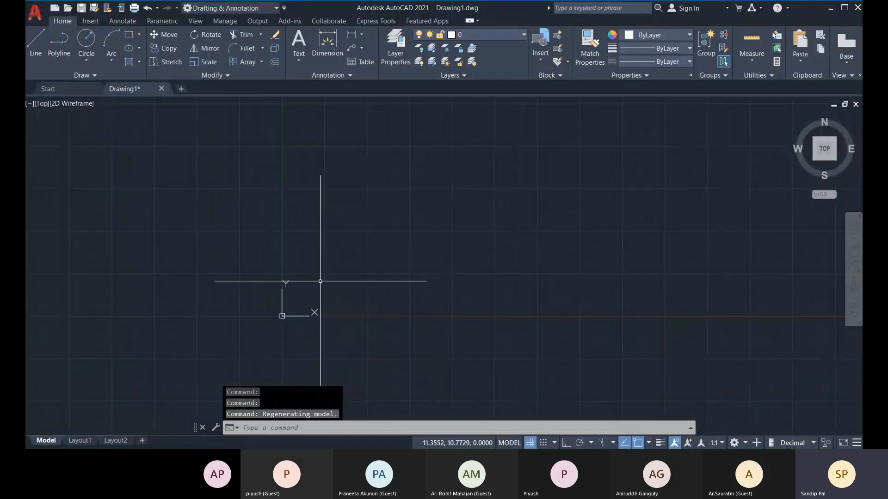
{"action": "middle_click_drag", "start_coordinate": [363, 256], "coordinate": [374, 271]}
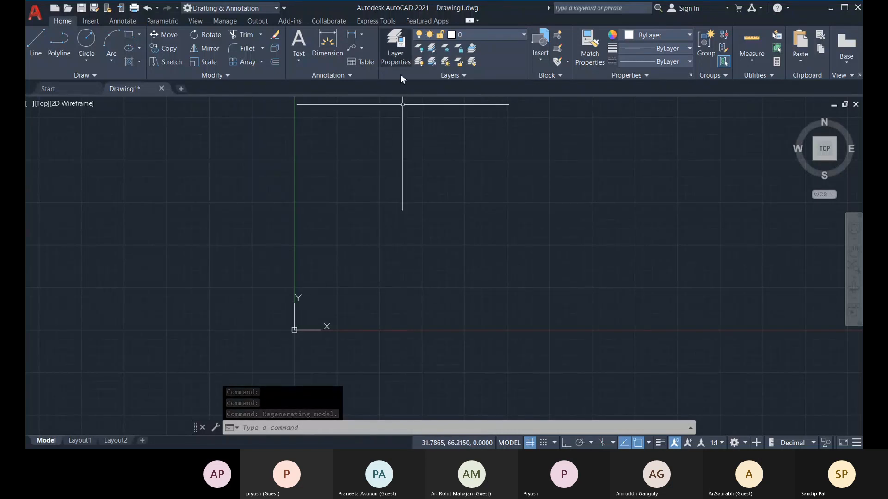
{"action": "left_click", "coordinate": [398, 58]}
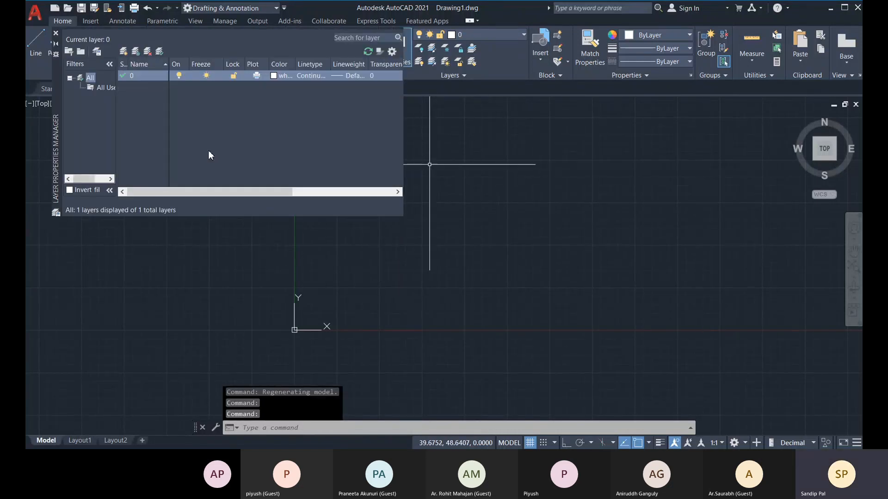
{"action": "left_click", "coordinate": [123, 51]}
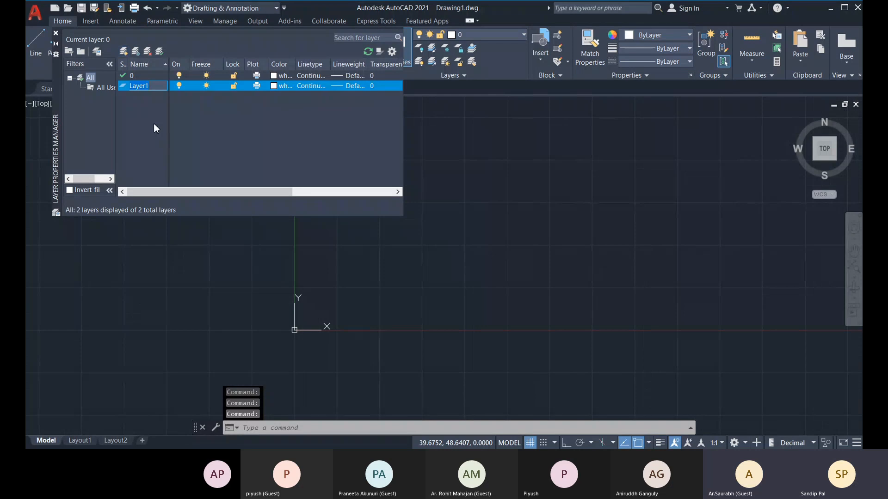
{"action": "type", "text": "Red"}
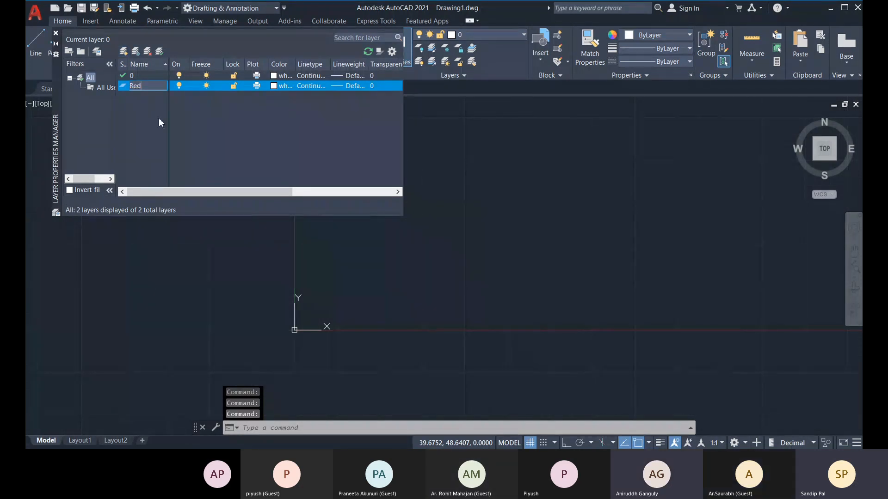
{"action": "key", "text": "Return"}
Add two more layers named Green and Blue.
{"action": "left_click_drag", "start_coordinate": [119, 128], "coordinate": [130, 128]}
{"action": "left_click", "coordinate": [135, 51]}
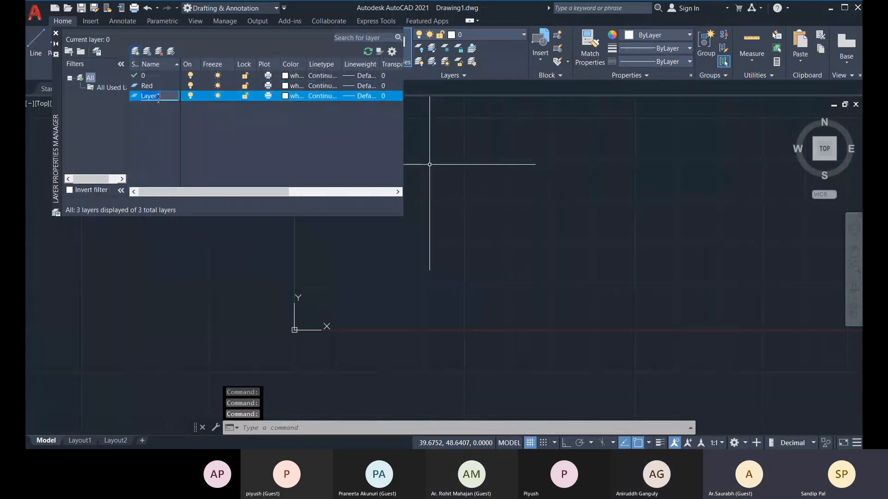
{"action": "type", "text": "Green"}
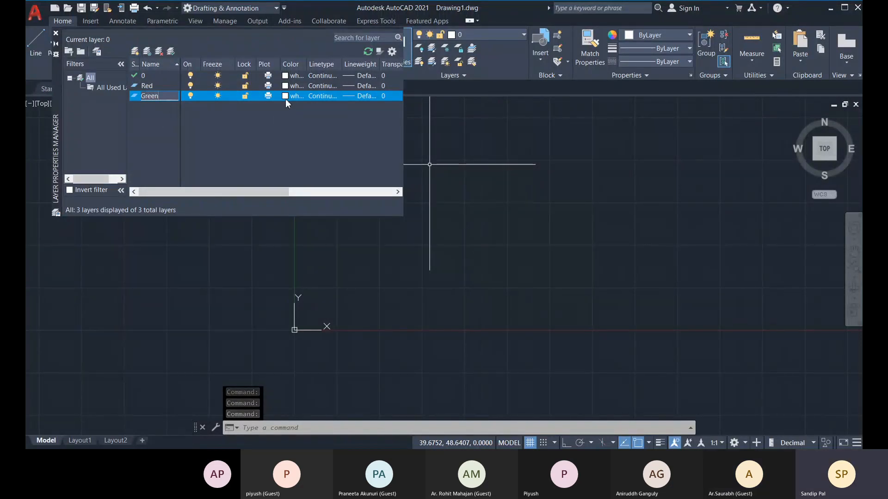
{"action": "key", "text": "Return"}
{"action": "left_click", "coordinate": [136, 49]}
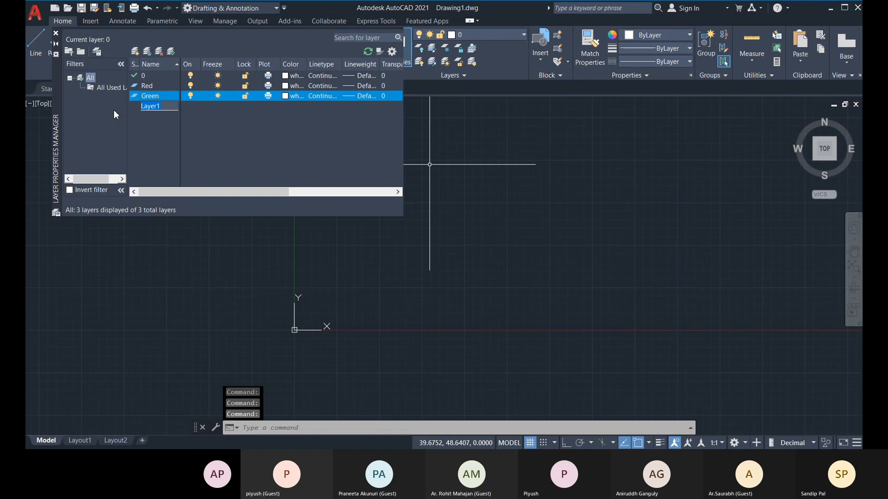
{"action": "type", "text": "Blue"}
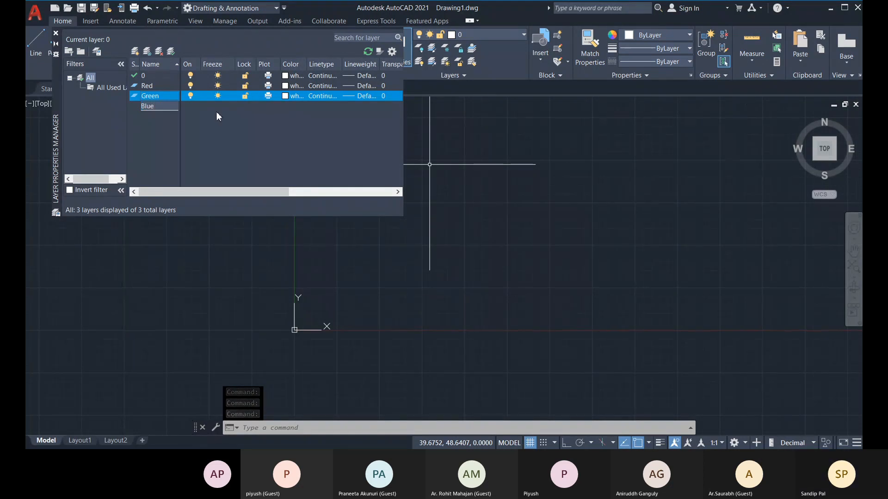
{"action": "key", "text": "Return"}
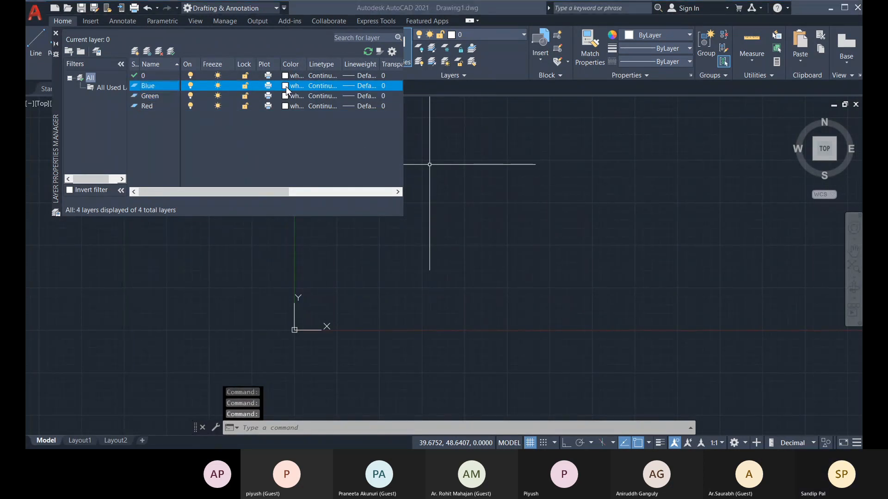
Assign the color blue to the Blue layer and green to the Green layer.
{"action": "left_click", "coordinate": [286, 86]}
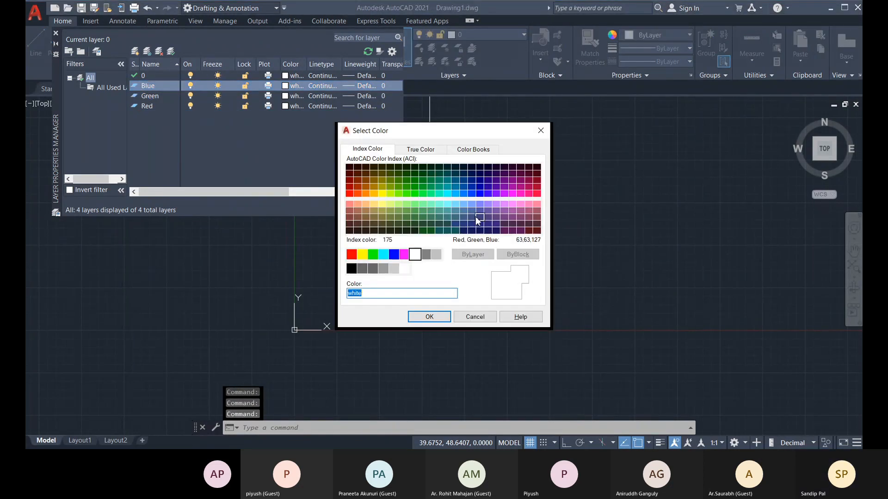
{"action": "left_click", "coordinate": [394, 254]}
{"action": "left_click", "coordinate": [429, 317]}
{"action": "left_click", "coordinate": [285, 97]}
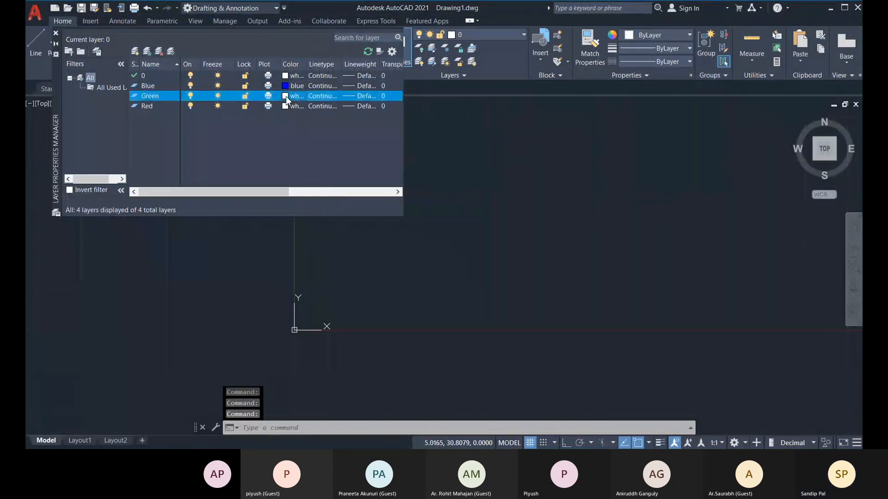
{"action": "left_click", "coordinate": [373, 255]}
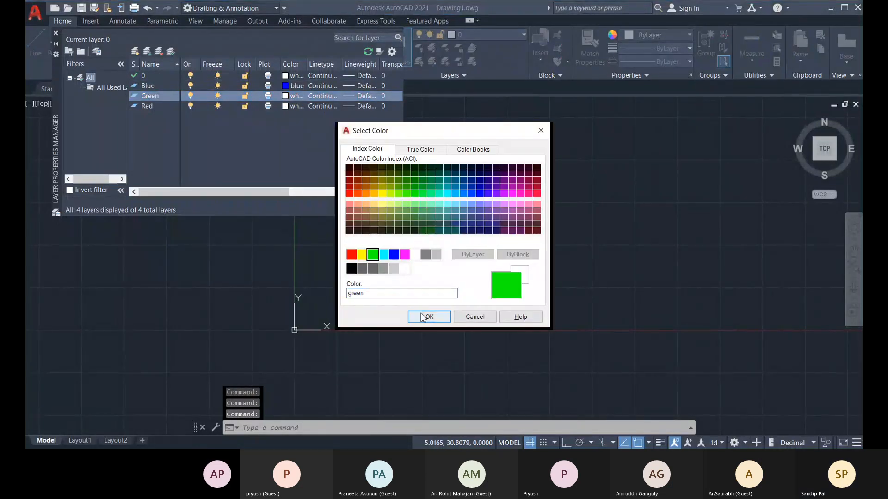
{"action": "left_click", "coordinate": [424, 315]}
Assign the color red to the Red layer and make it the current layer.
{"action": "left_click", "coordinate": [285, 107]}
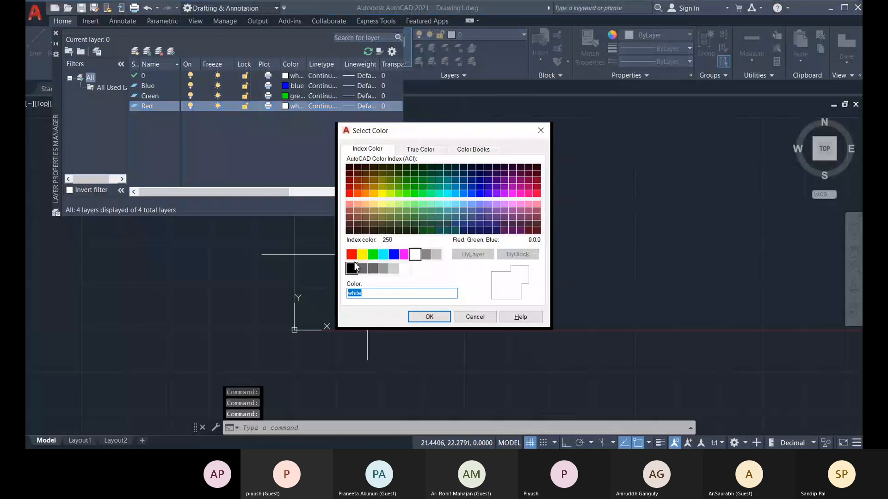
{"action": "left_click", "coordinate": [351, 254]}
{"action": "left_click", "coordinate": [429, 316]}
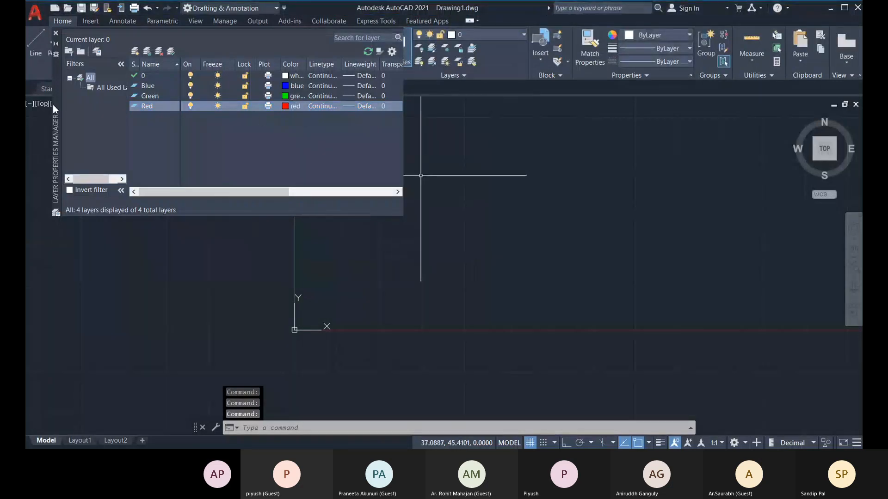
{"action": "double_click", "coordinate": [149, 107]}
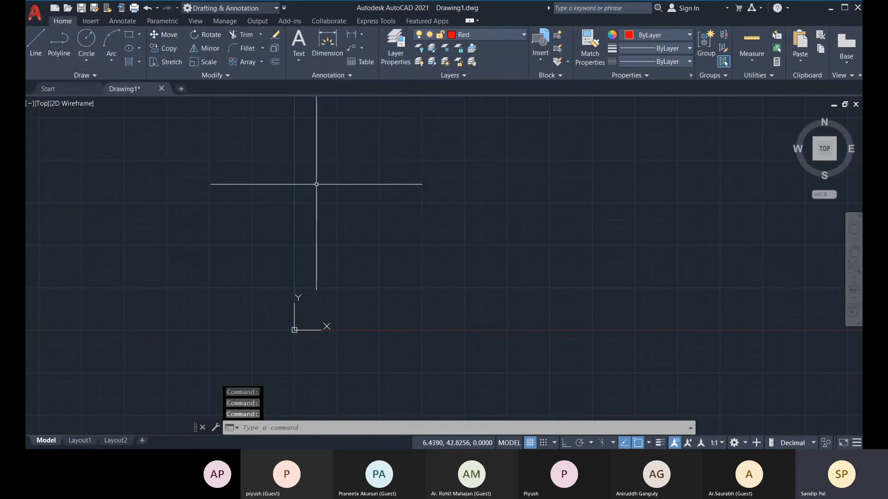
Set the drawing units' insertion scale to Millimeters and the length precision to 0.00.
{"action": "type", "text": "un"}
{"action": "key", "text": "Return"}
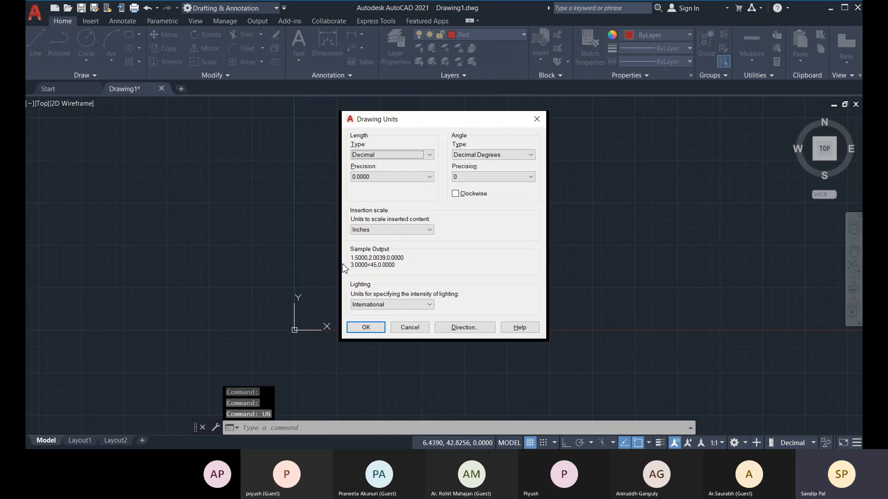
{"action": "left_click", "coordinate": [386, 230]}
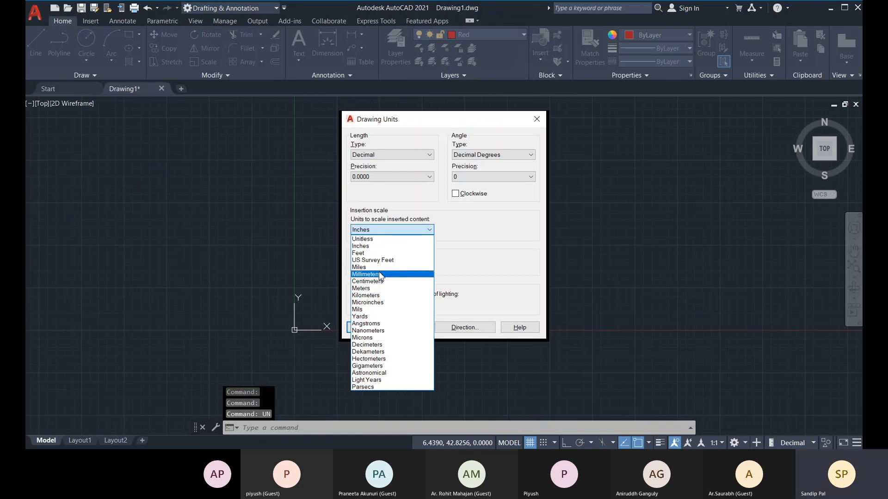
{"action": "left_click", "coordinate": [377, 275]}
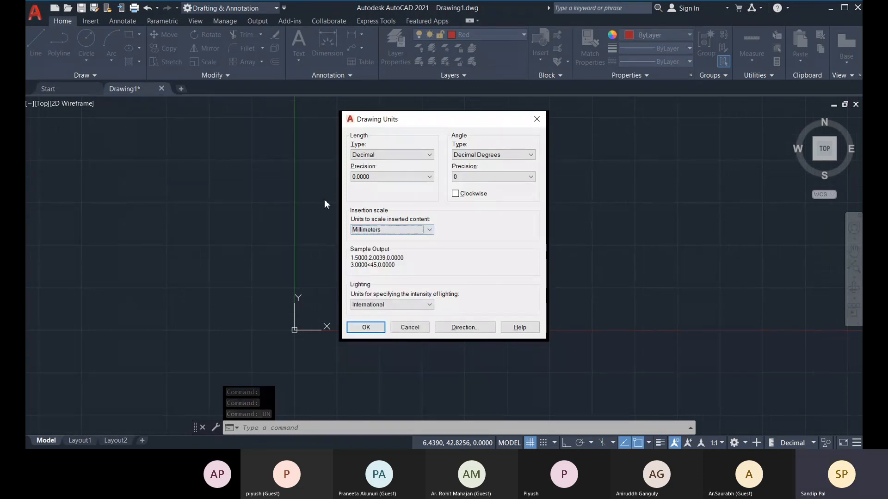
{"action": "left_click", "coordinate": [370, 177]}
{"action": "left_click", "coordinate": [366, 201]}
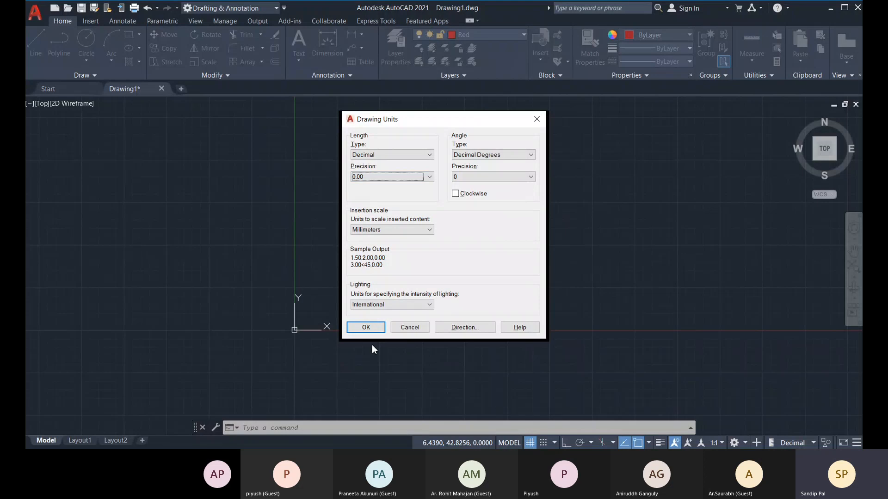
{"action": "left_click", "coordinate": [373, 328]}
Run the -DWGUNITS command with Millimeters as the length unit, accepting the decimal format and a precision of 2.
{"action": "middle_click_drag", "start_coordinate": [342, 336], "coordinate": [303, 341]}
{"action": "type", "text": "units"}
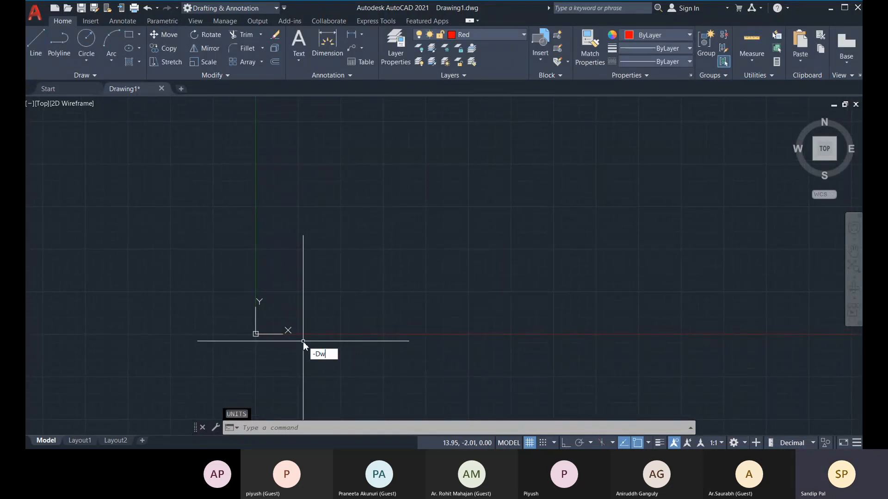
{"action": "key", "text": "Return"}
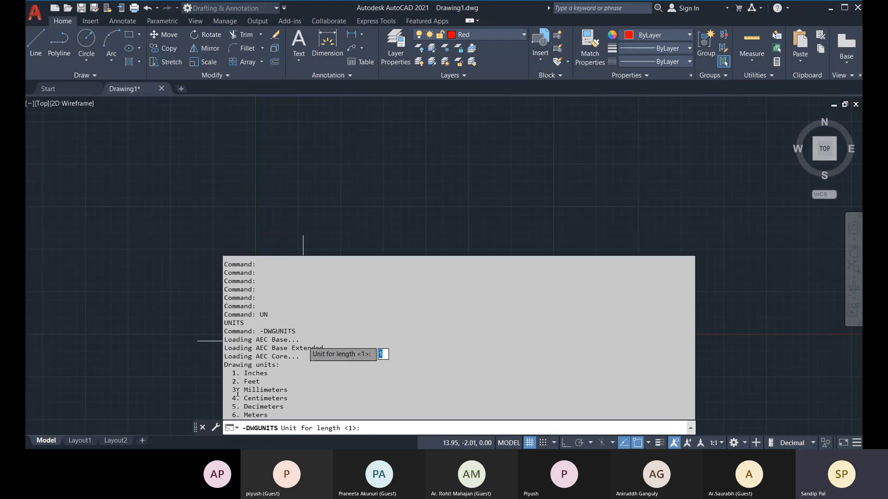
{"action": "type", "text": "3"}
{"action": "key", "text": "Return"}
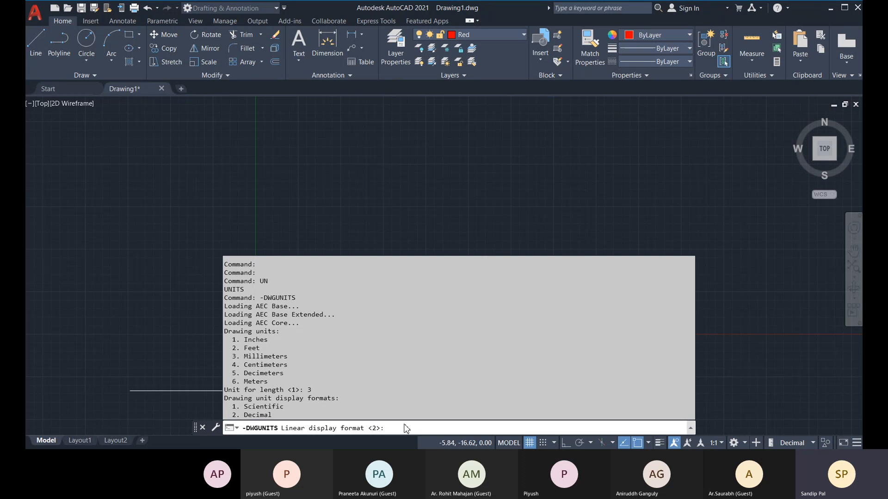
{"action": "key", "text": "Return"}
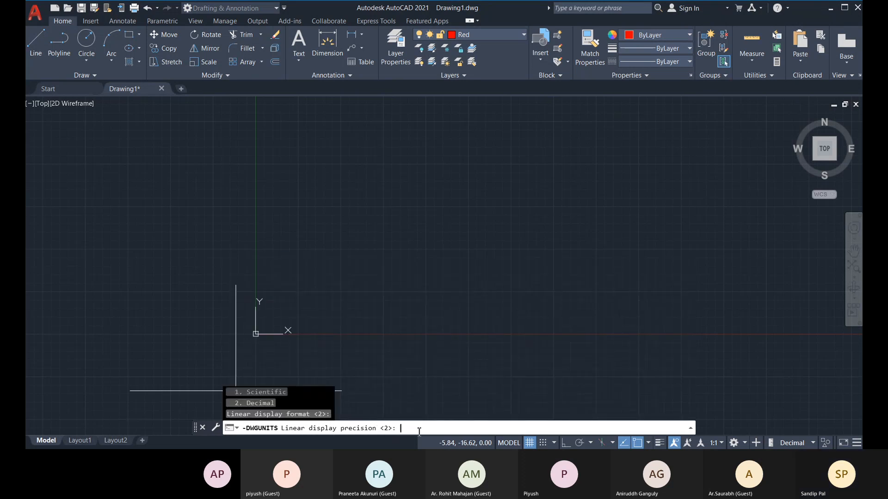
{"action": "key", "text": "Return"}
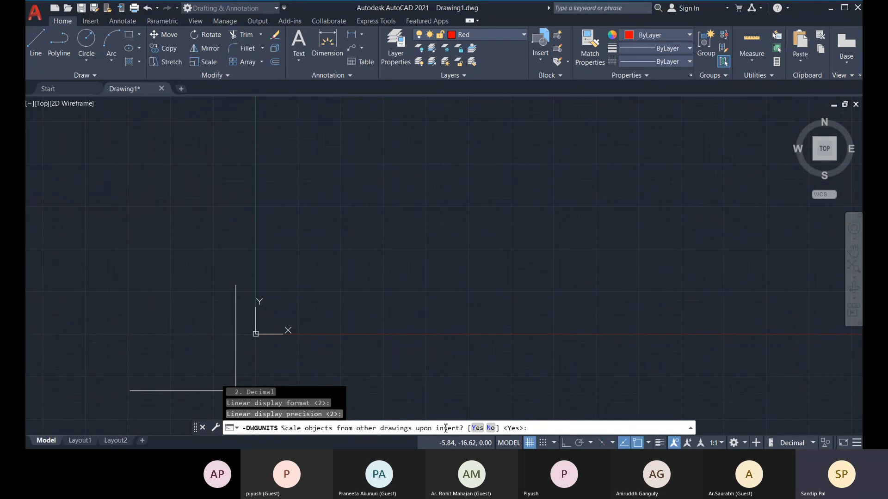
Complete -DWGUNITS, answering Yes to scaling inserted objects, matching INSUNITS, scaling objects in the current drawing and including Paper Space objects.
{"action": "key", "text": "Return"}
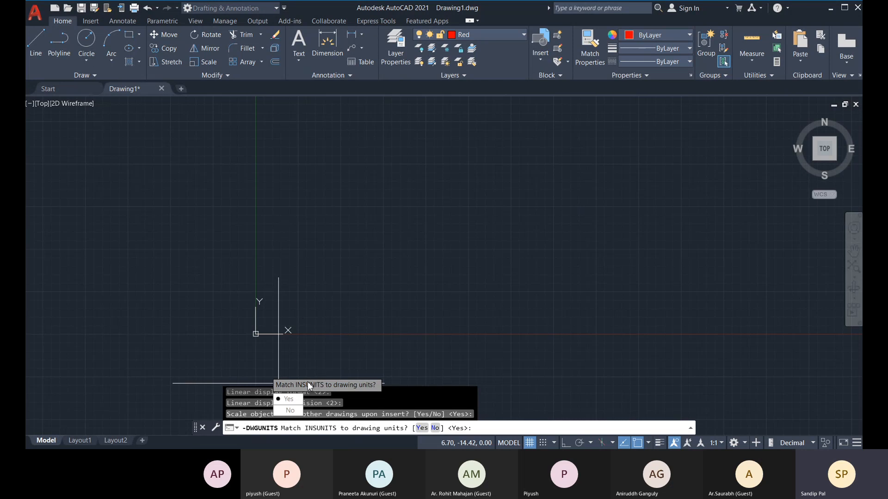
{"action": "left_click", "coordinate": [289, 399]}
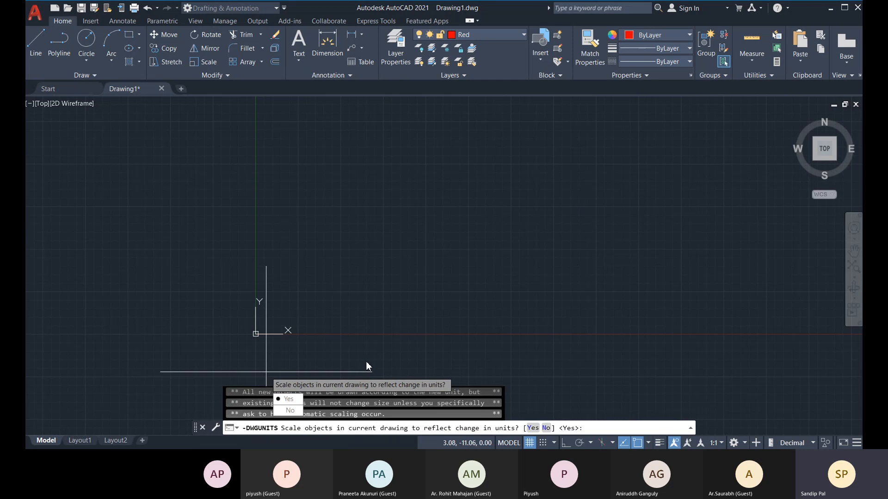
{"action": "left_click", "coordinate": [295, 400]}
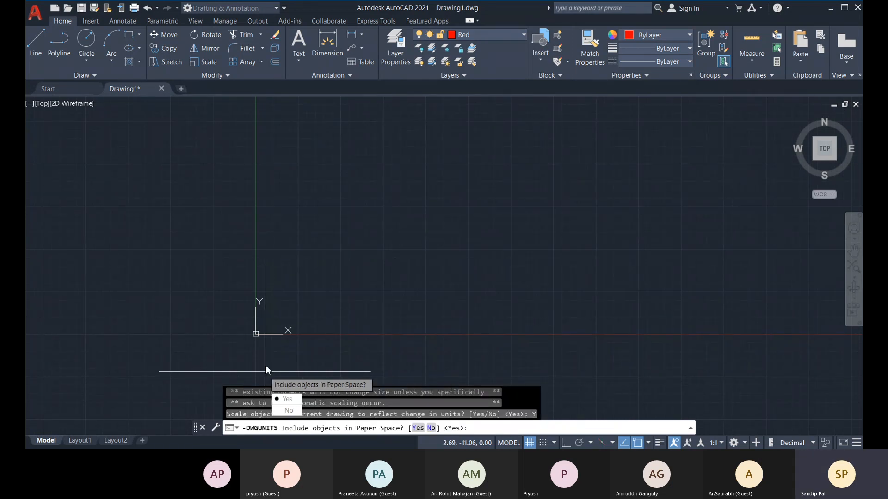
{"action": "left_click", "coordinate": [295, 402]}
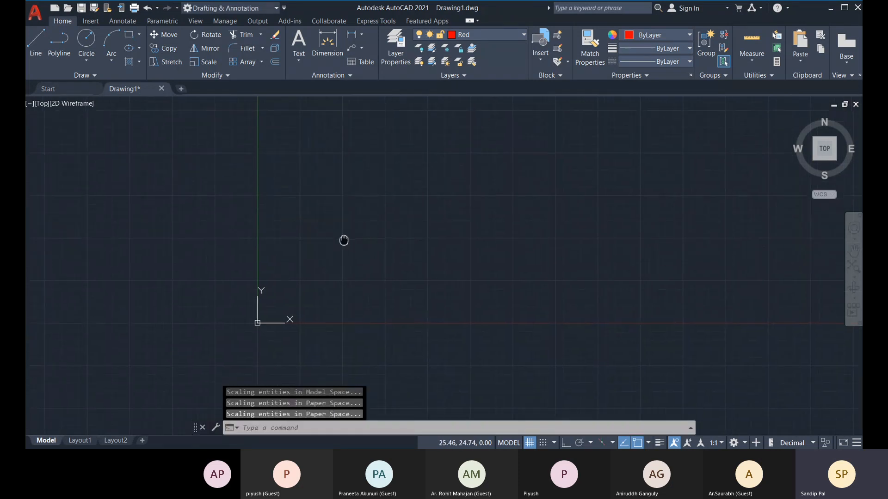
Check the length type, precision and insertion scale in the drawing units settings, then accept them.
{"action": "middle_click_drag", "start_coordinate": [329, 219], "coordinate": [319, 224]}
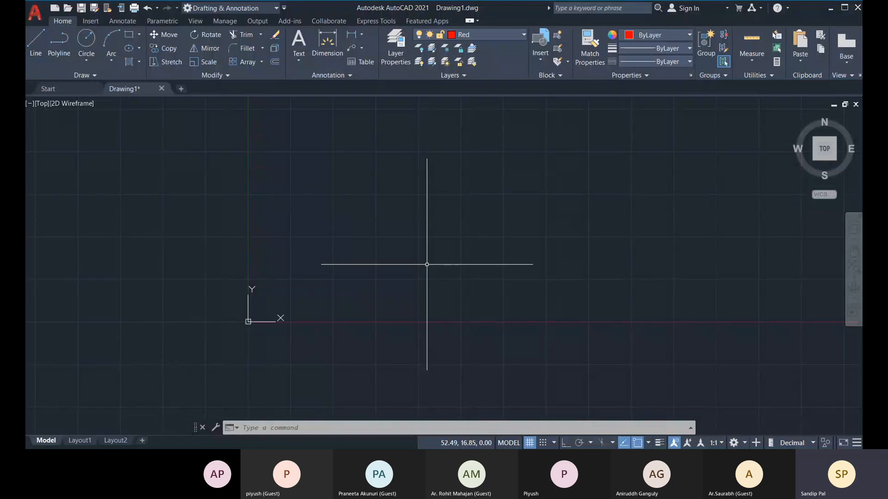
{"action": "type", "text": "un"}
{"action": "key", "text": "Return"}
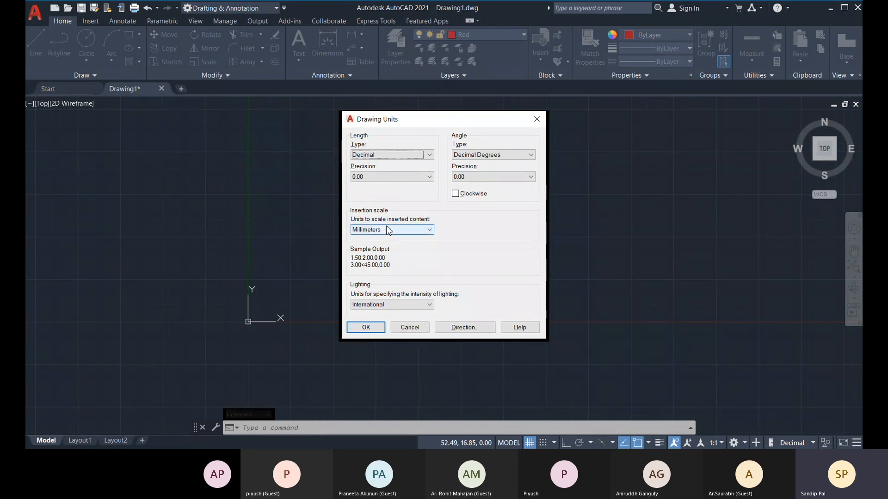
{"action": "left_click_drag", "start_coordinate": [406, 123], "coordinate": [442, 128]}
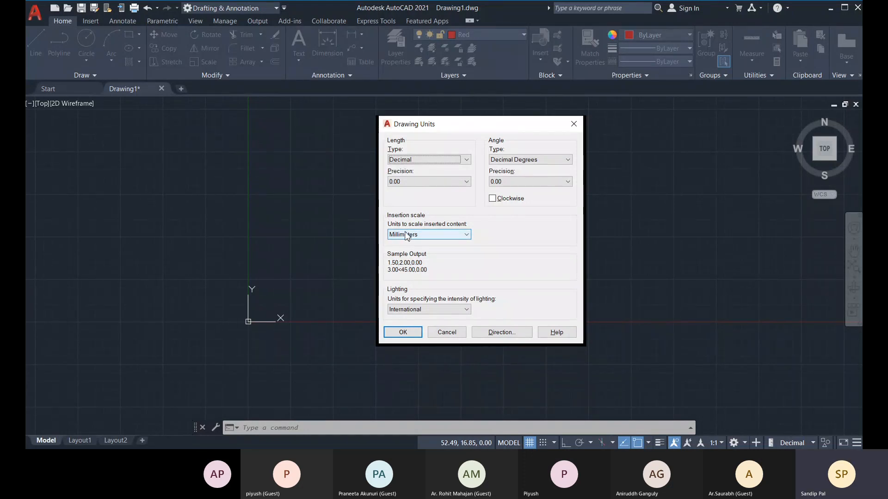
{"action": "key", "text": "Return"}
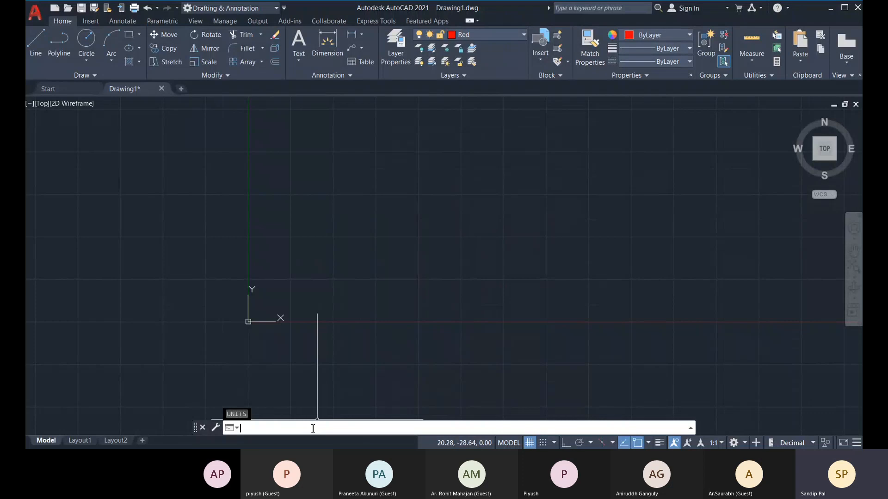
{"action": "type", "text": "-DWg"}
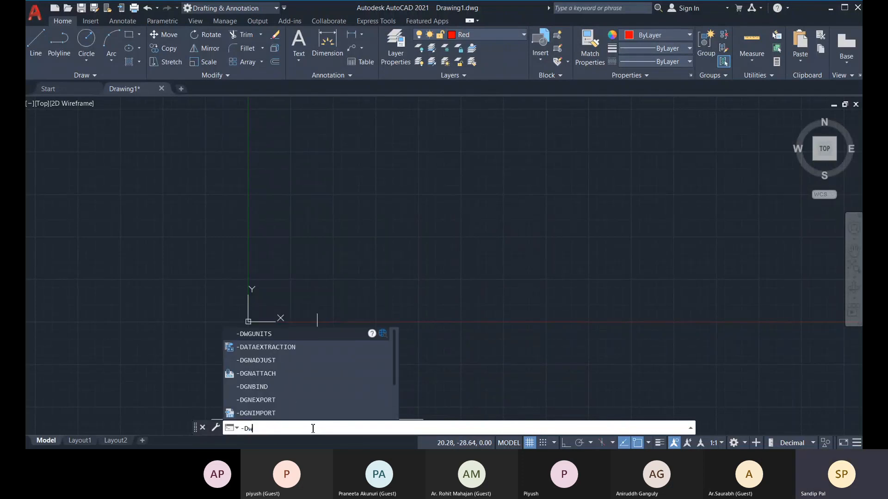
{"action": "type", "text": "u"}
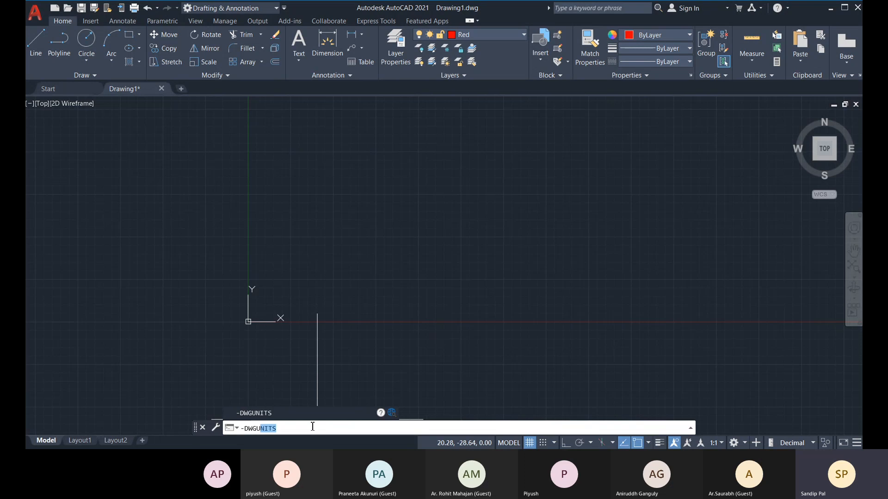
{"action": "key", "text": "Escape"}
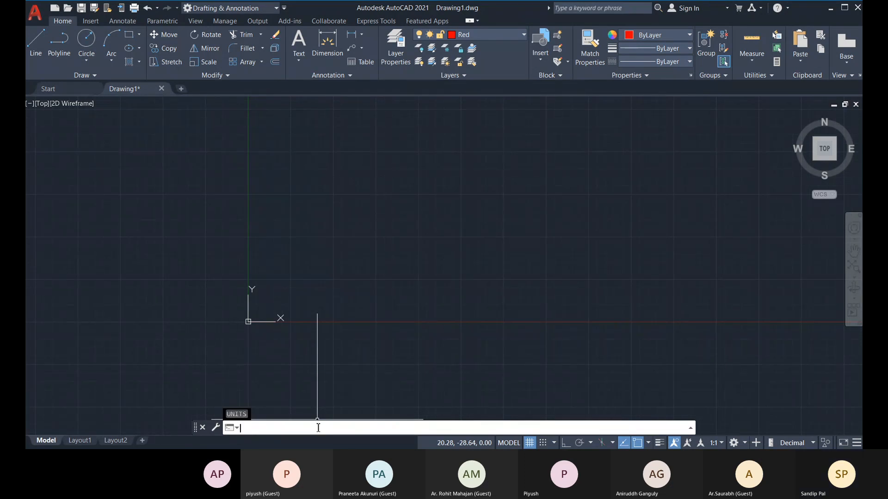
{"action": "middle_click_drag", "start_coordinate": [327, 297], "coordinate": [333, 311]}
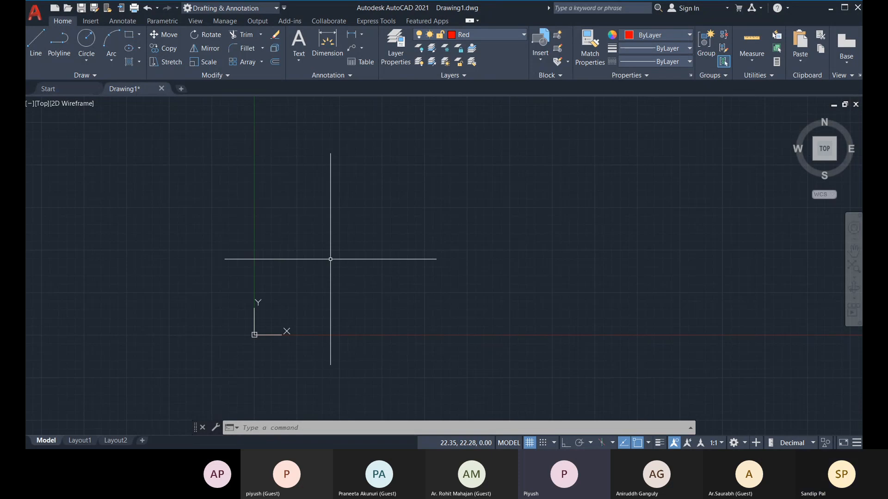
Review the drawing units settings once more and close them without changing any option.
{"action": "type", "text": "un"}
{"action": "key", "text": "Return"}
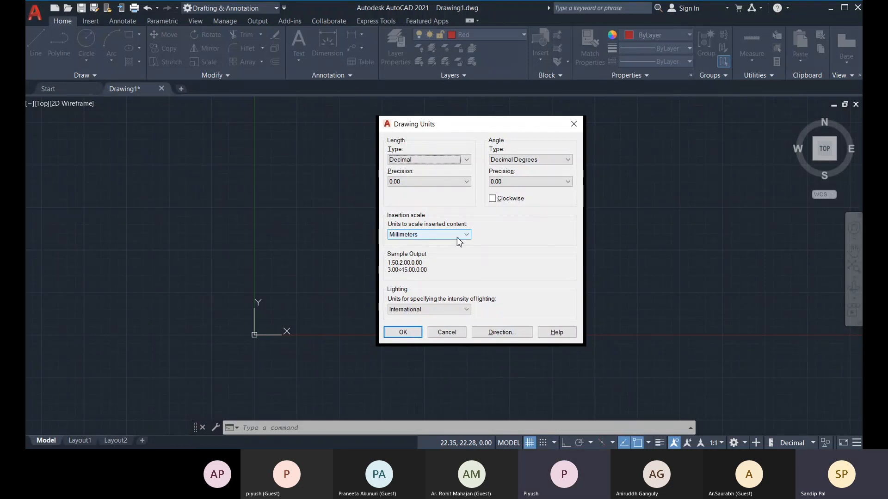
{"action": "left_click", "coordinate": [403, 332]}
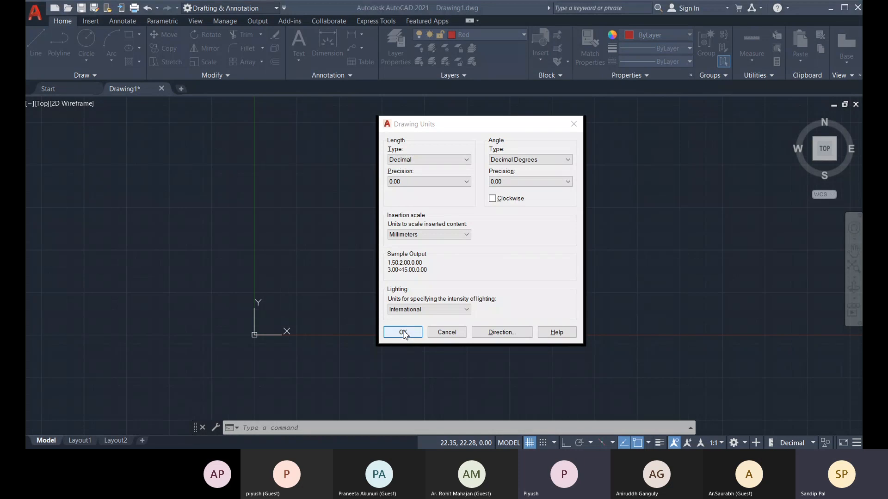
{"action": "mouse_move", "coordinate": [369, 275]}
{"action": "middle_mouse_down"}
{"action": "mouse_move", "coordinate": [361, 281]}
{"action": "mouse_move", "coordinate": [344, 261]}
{"action": "middle_mouse_up"}
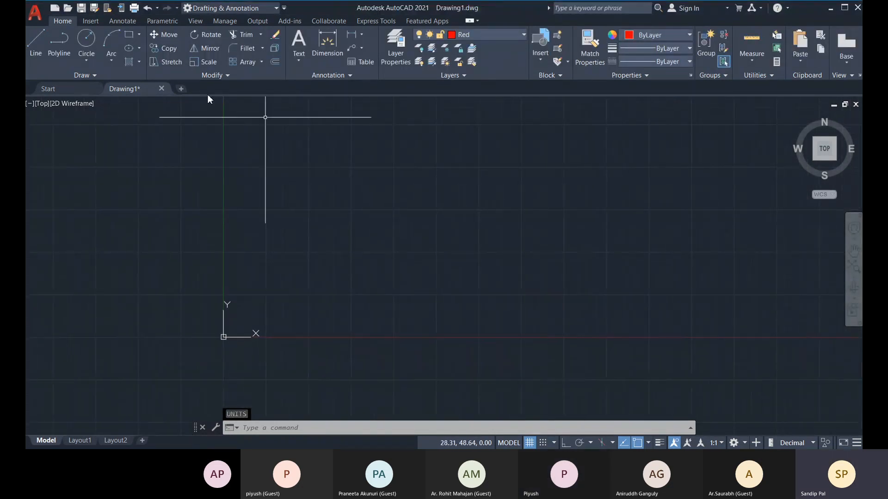
{"action": "left_click", "coordinate": [35, 46]}
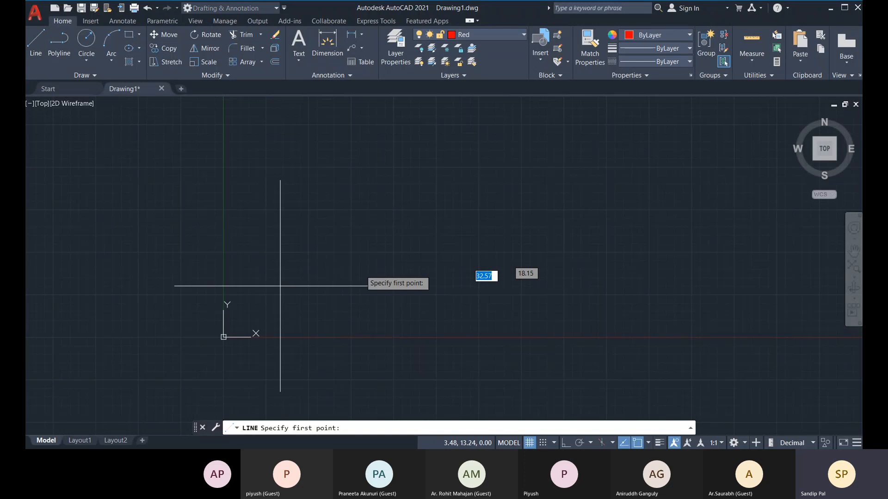
{"action": "left_click", "coordinate": [129, 34]}
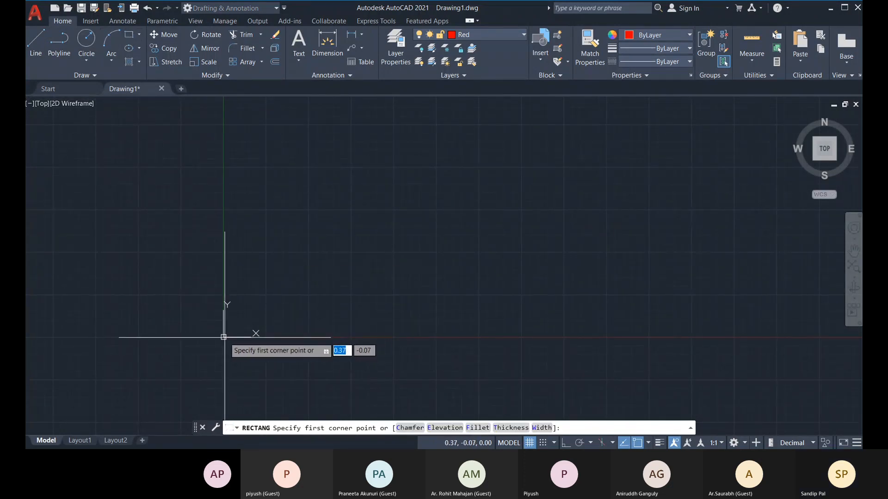
{"action": "type", "text": "0"}
{"action": "key", "text": "Tab"}
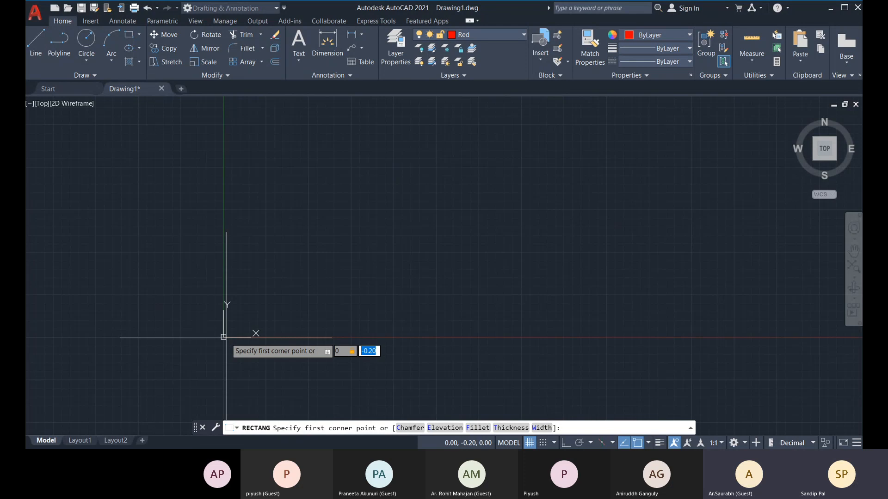
{"action": "type", "text": "0"}
{"action": "key", "text": "Return"}
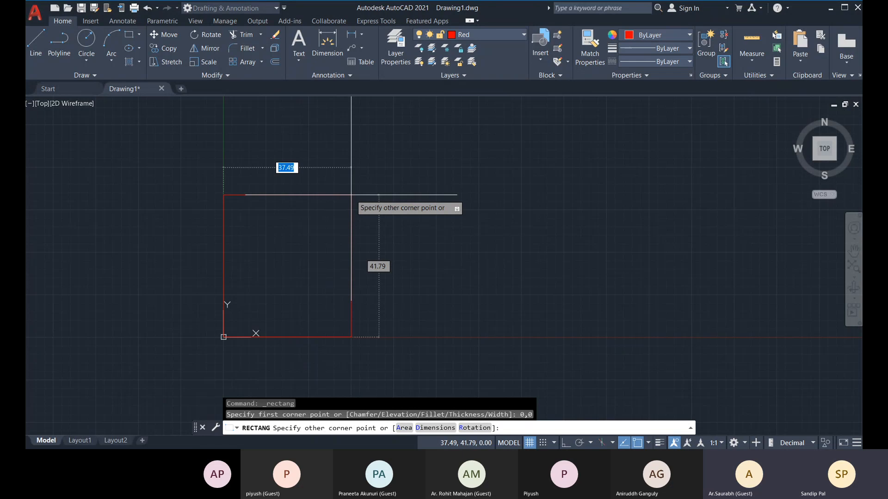
{"action": "type", "text": "@"}
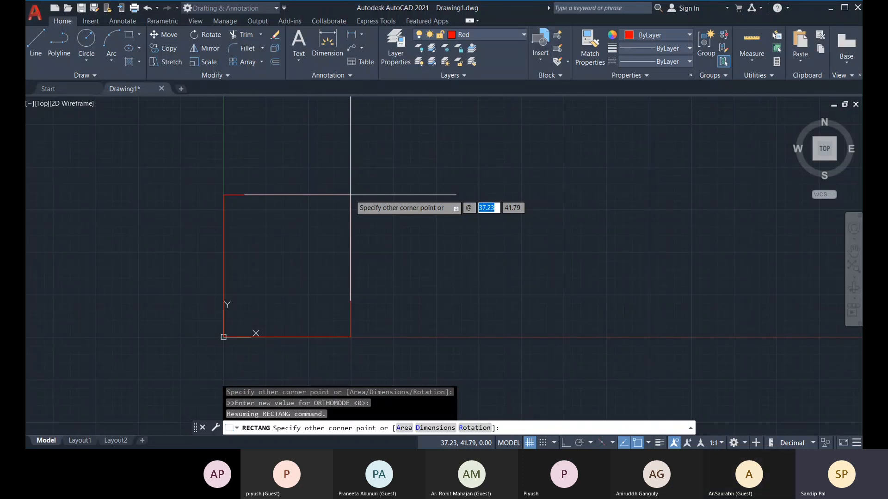
{"action": "key", "text": "Escape"}
{"action": "key", "text": "Escape"}
{"action": "key", "text": "Escape"}
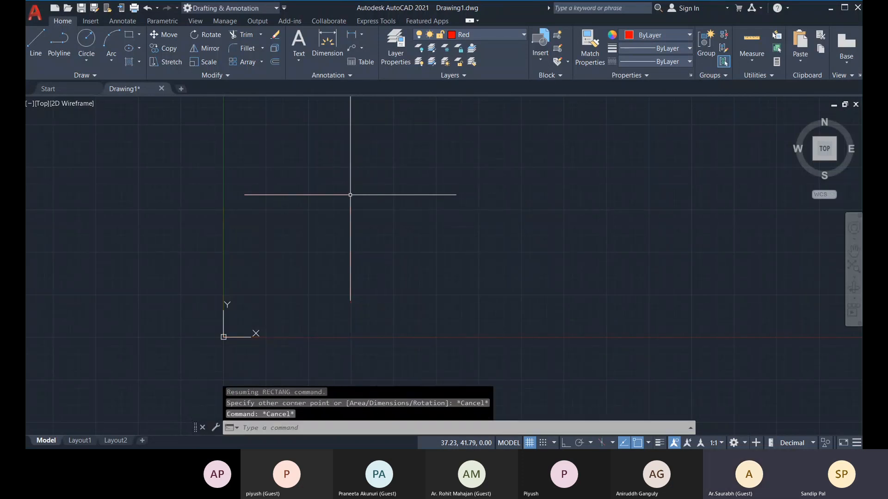
Run the RECOVER command to view the drawing files available for recovery, and close the file selection without opening one.
{"action": "type", "text": "r"}
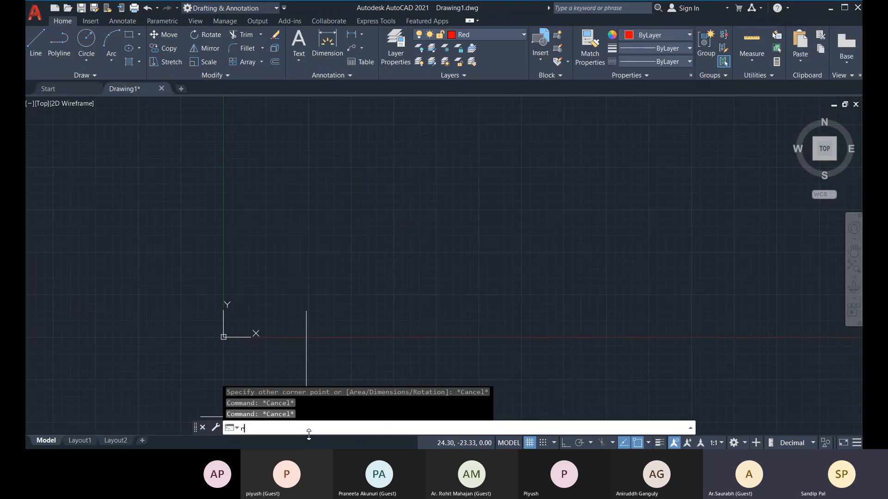
{"action": "type", "text": "ec"}
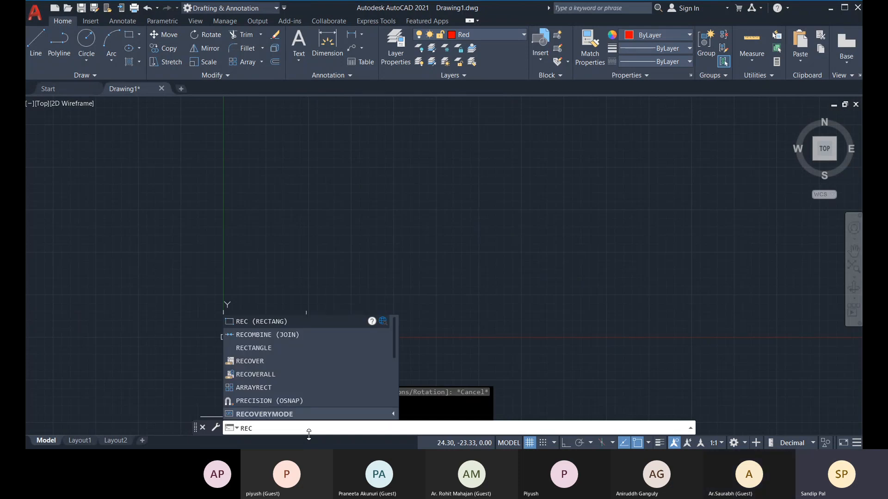
{"action": "left_click", "coordinate": [254, 362]}
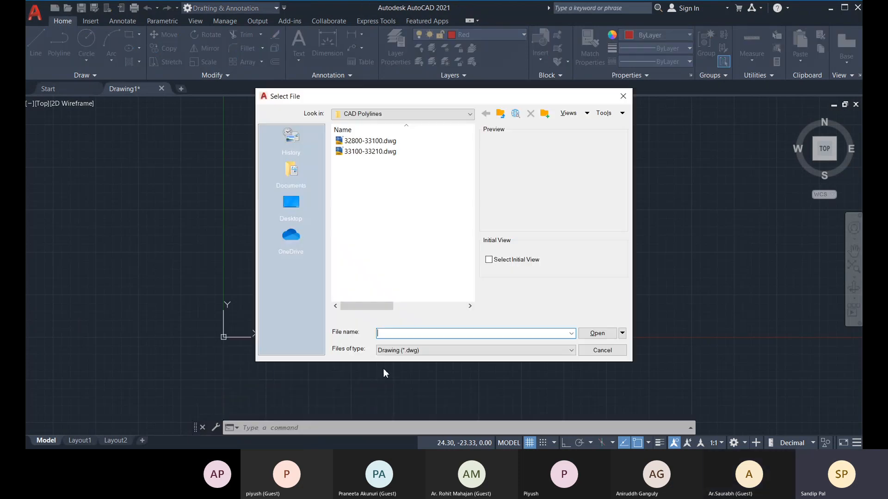
{"action": "left_click_drag", "start_coordinate": [496, 96], "coordinate": [401, 94]}
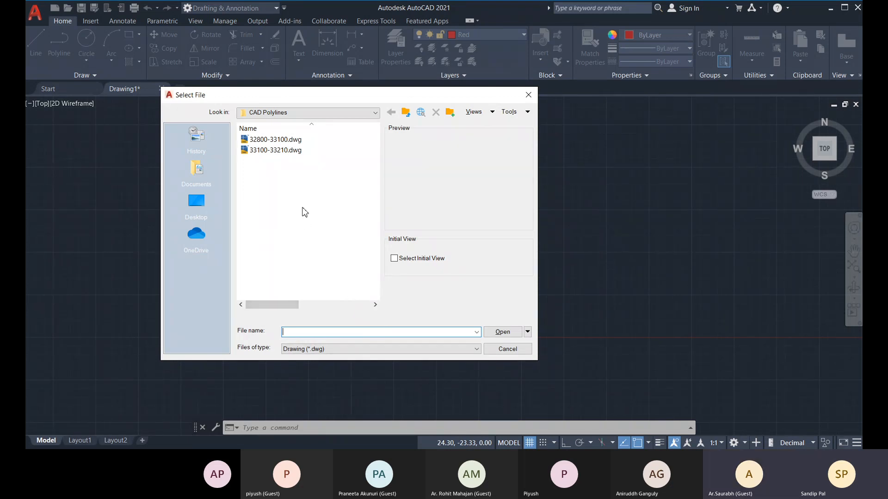
{"action": "left_click", "coordinate": [507, 349]}
Open the Drawing Recovery Manager with DRAWINGRECOVERY to examine its backup files, then close it.
{"action": "left_click", "coordinate": [324, 429]}
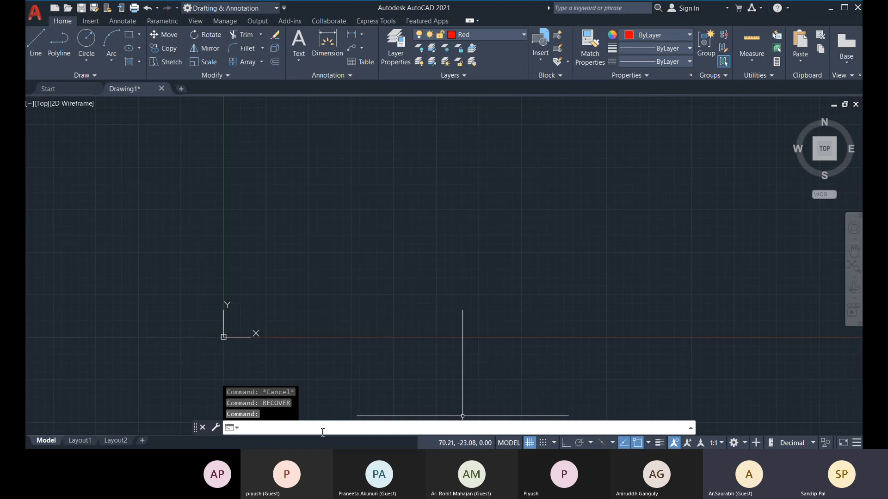
{"action": "type", "text": "recove"}
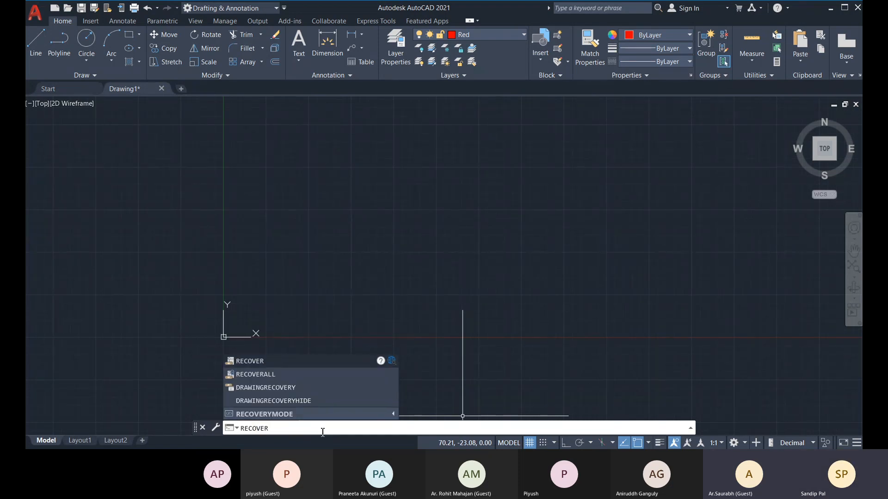
{"action": "left_click", "coordinate": [244, 386]}
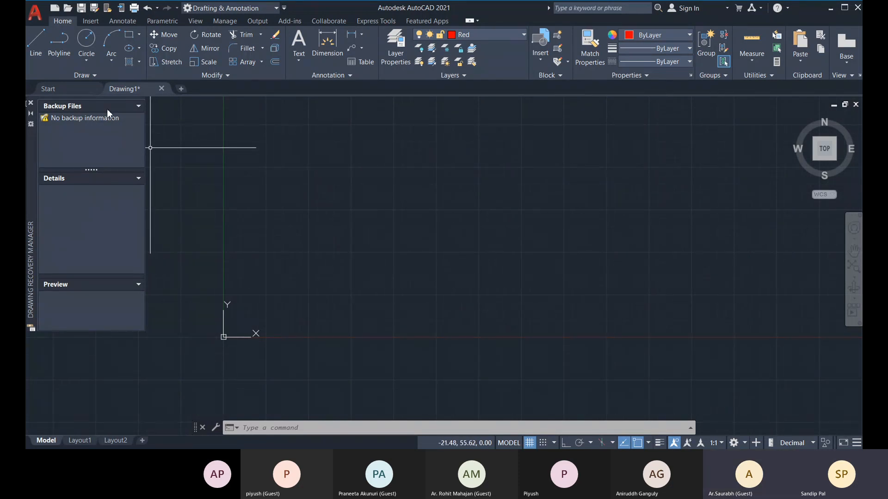
{"action": "left_click", "coordinate": [31, 105]}
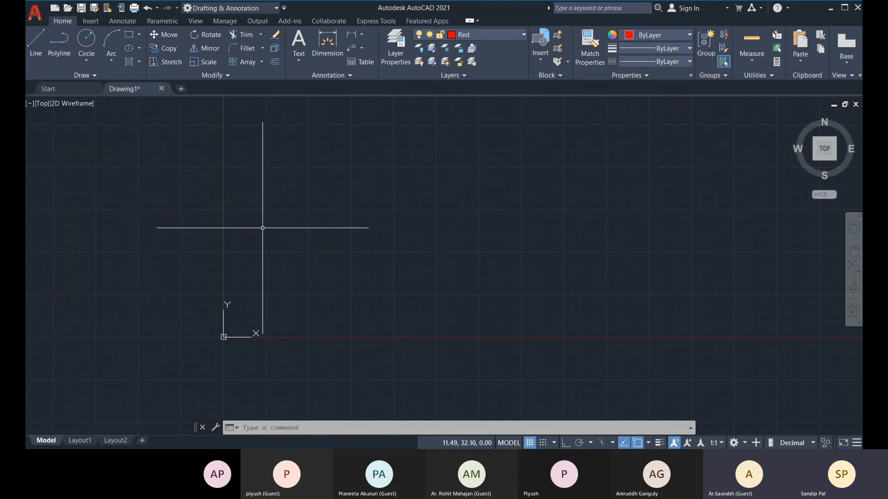
Draw a 3600 by 4200 mm rectangle on the Red layer, starting from the origin at 0,0.
{"action": "middle_click_drag", "start_coordinate": [287, 231], "coordinate": [296, 256]}
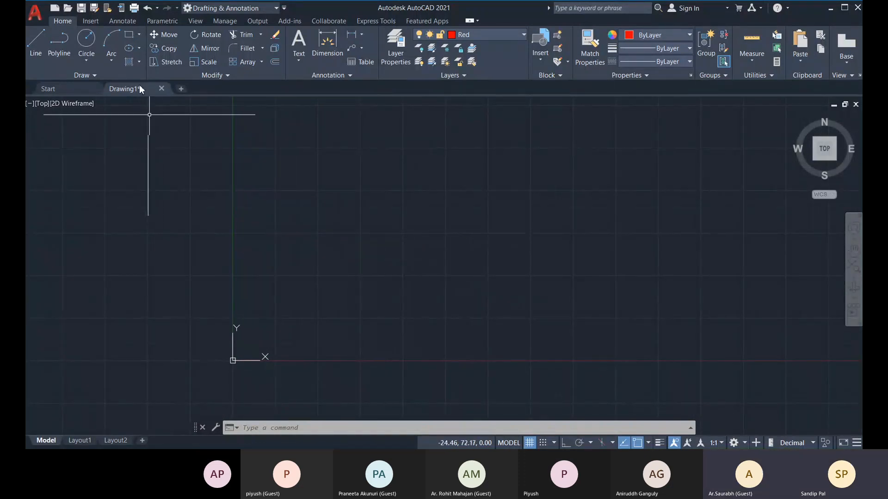
{"action": "left_click", "coordinate": [129, 35]}
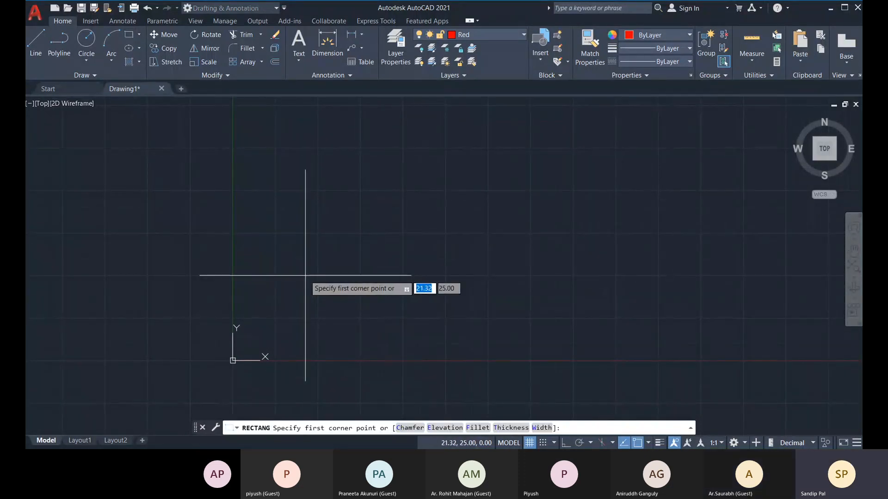
{"action": "type", "text": "0,0"}
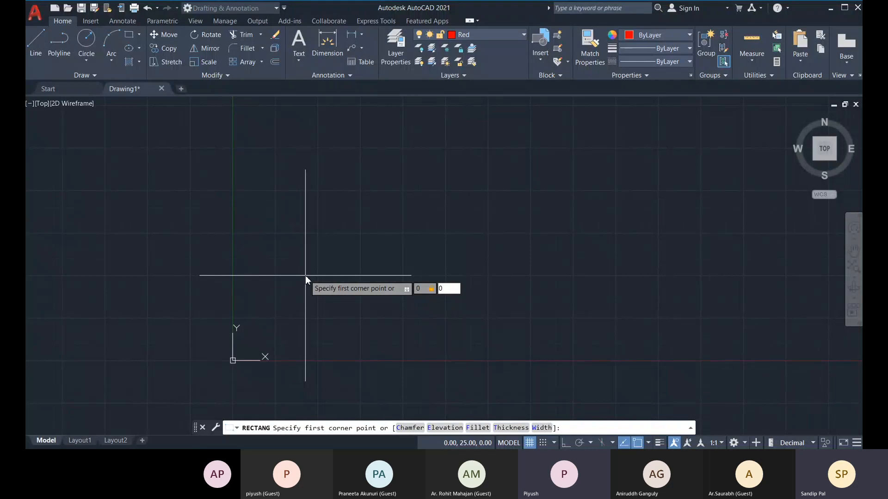
{"action": "key", "text": "Return"}
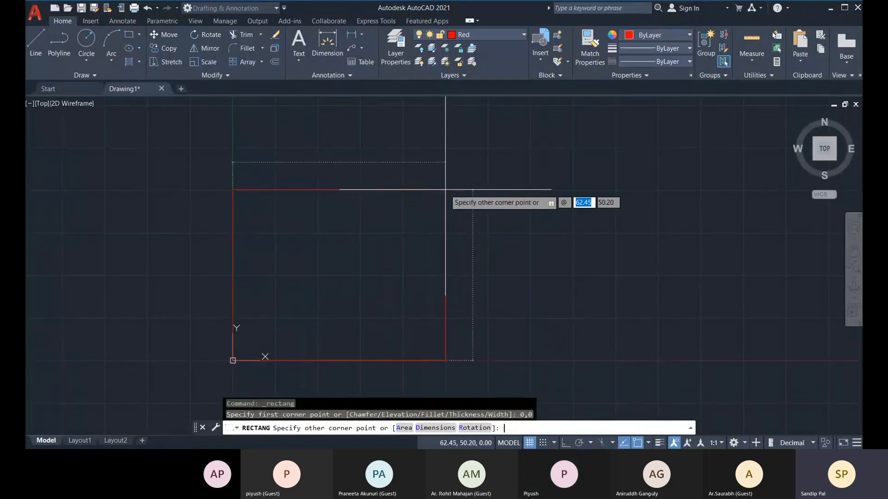
{"action": "type", "text": "3600"}
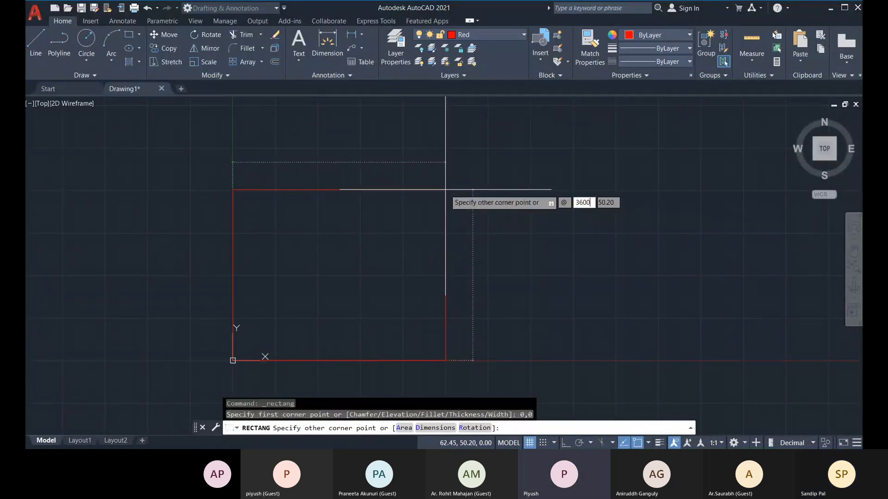
{"action": "key", "text": "Tab"}
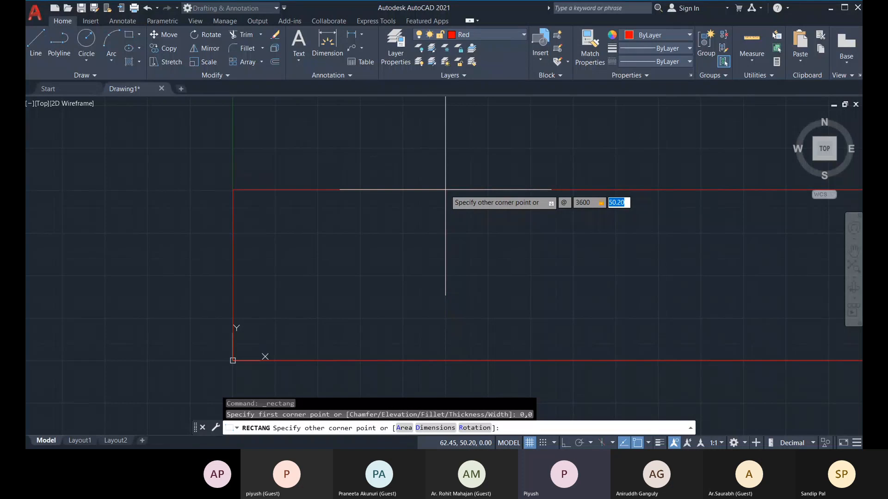
{"action": "type", "text": "4200"}
{"action": "key", "text": "Return"}
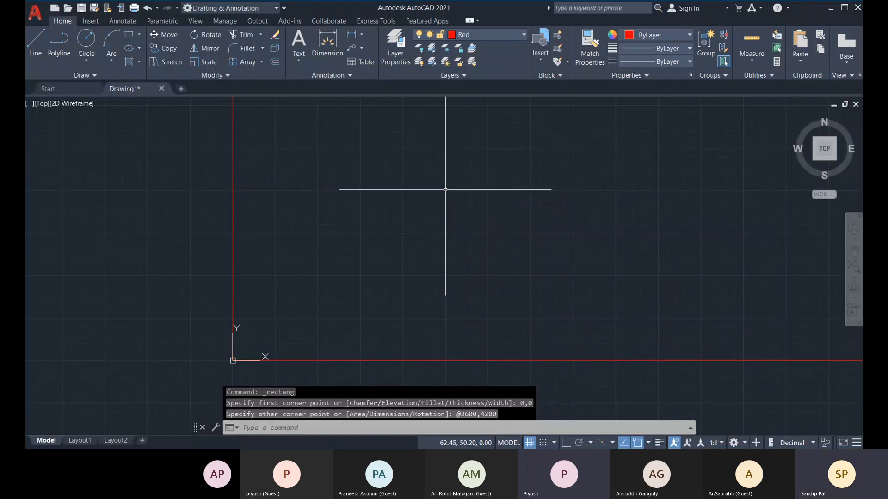
{"action": "scroll", "coordinate": [439, 211], "scroll_direction": "down", "scroll_amount": 4}
{"action": "scroll", "coordinate": [439, 212], "scroll_direction": "down", "scroll_amount": 5}
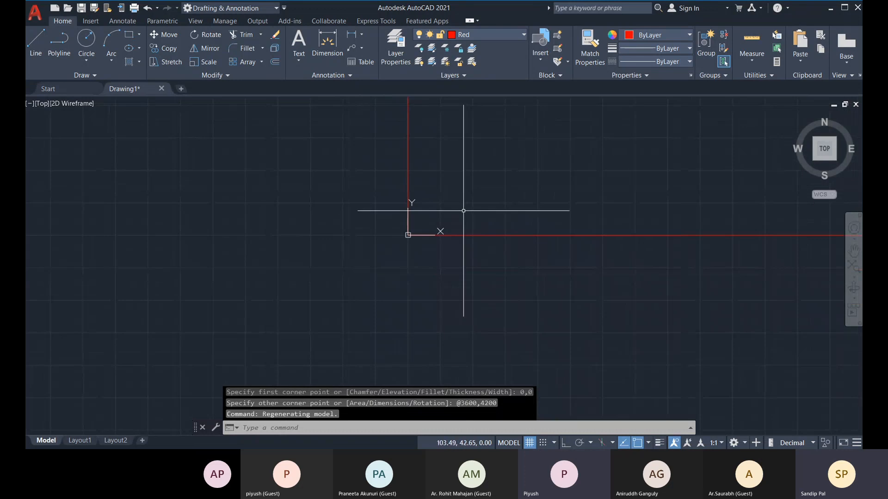
{"action": "scroll", "coordinate": [372, 240], "scroll_direction": "up", "scroll_amount": 6}
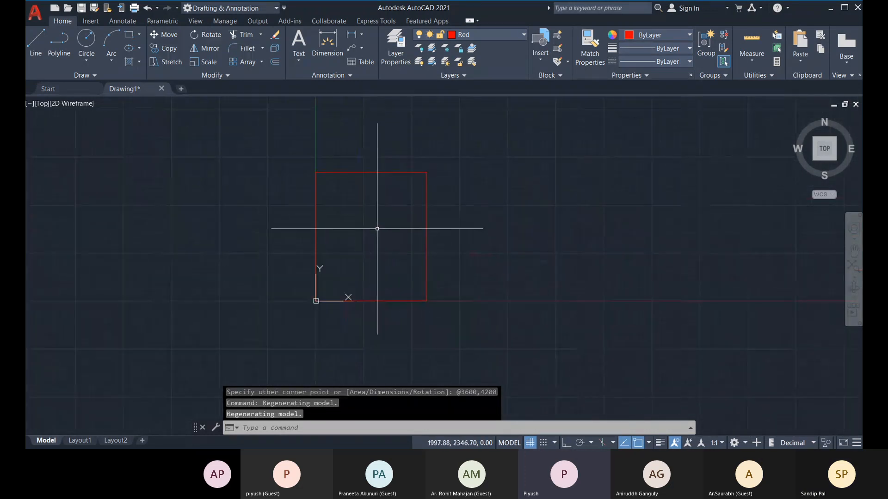
{"action": "scroll", "coordinate": [380, 238], "scroll_direction": "down", "scroll_amount": 2}
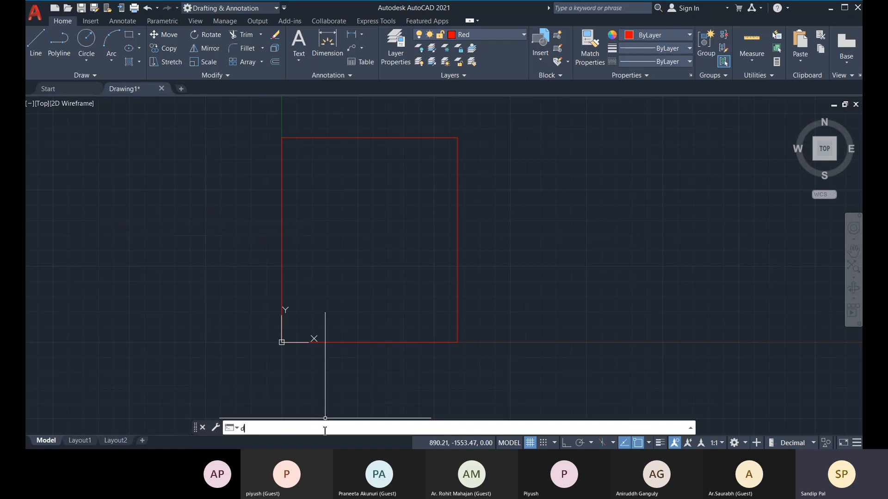
Bring up the Drawing Recovery Manager again with DRAWINGRECOVERY, check its backup files, and close it.
{"action": "type", "text": "w"}
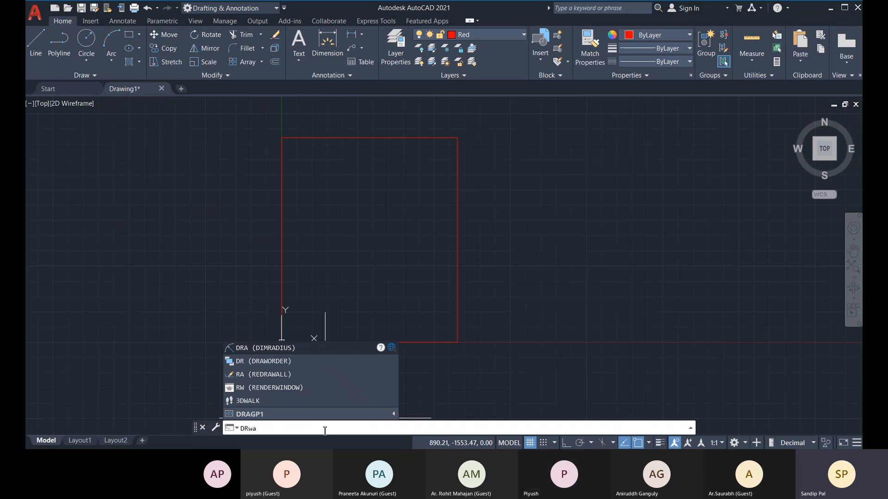
{"action": "key", "text": "BackSpace"}
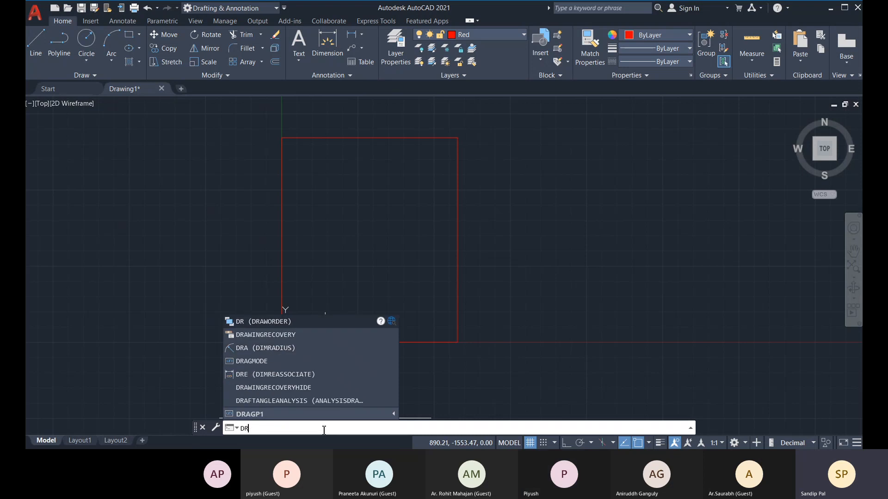
{"action": "left_click", "coordinate": [276, 337]}
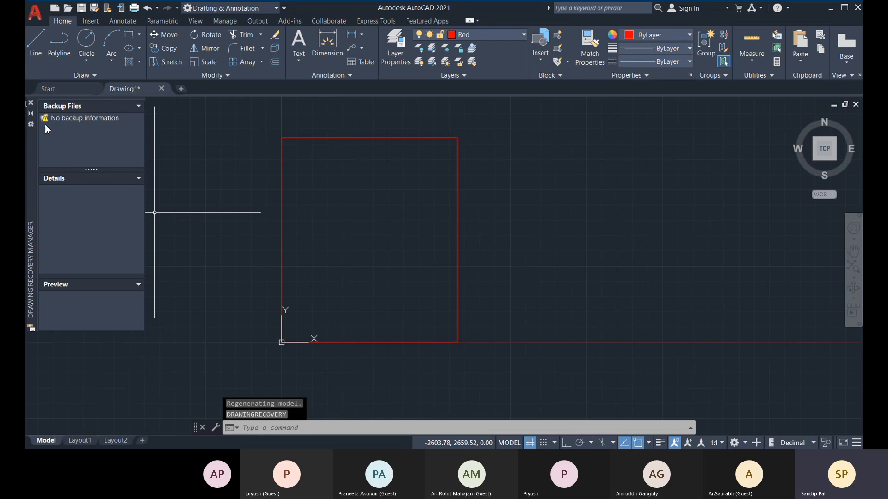
{"action": "left_click", "coordinate": [31, 103]}
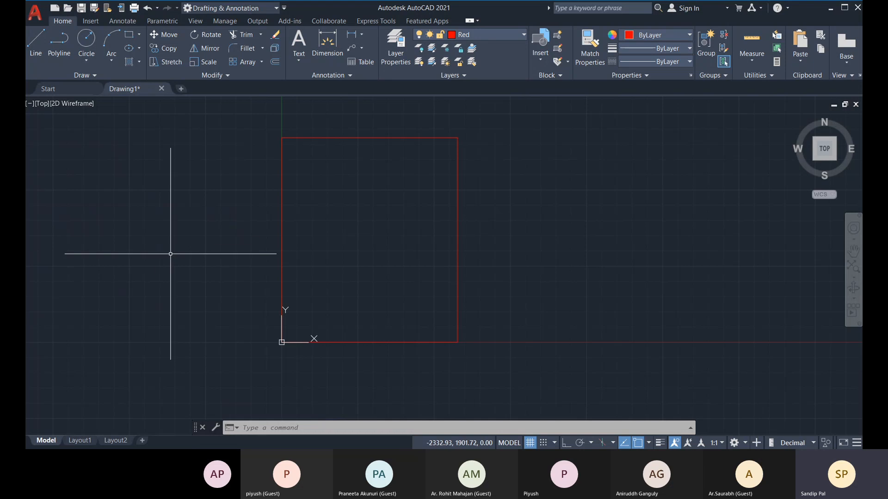
{"action": "middle_click_drag", "start_coordinate": [353, 230], "coordinate": [345, 236]}
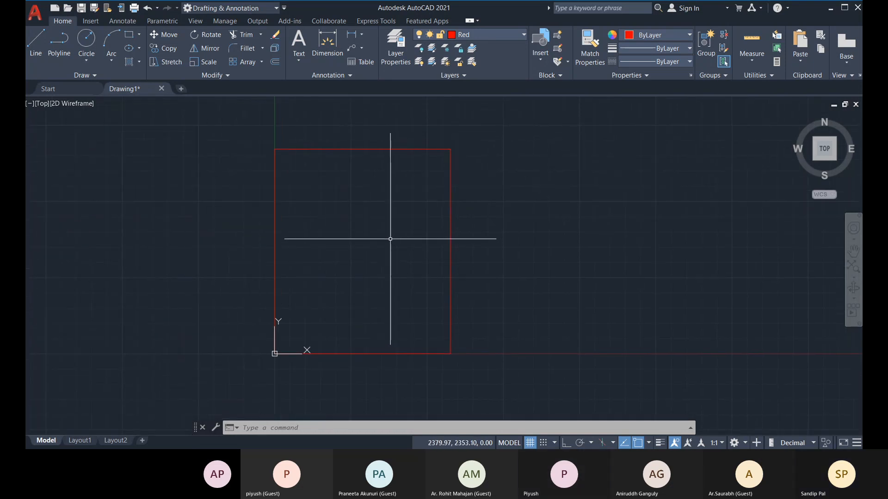
{"action": "left_click", "coordinate": [275, 62]}
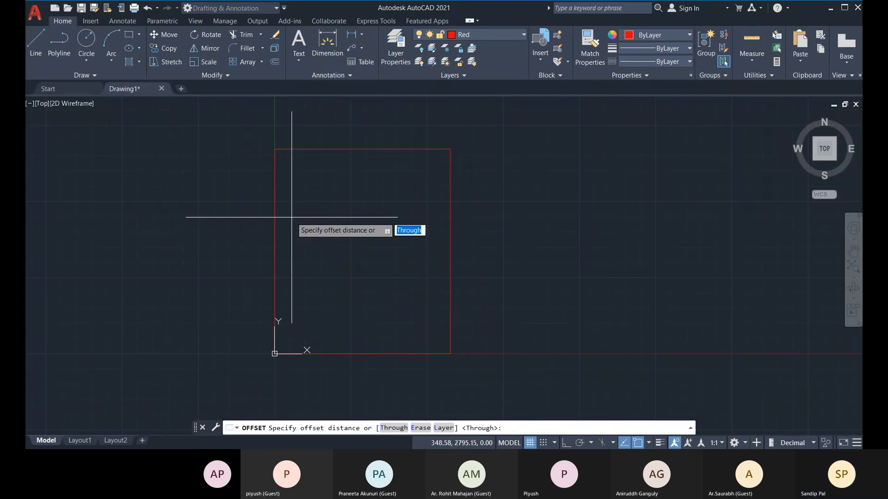
{"action": "type", "text": "25-0"}
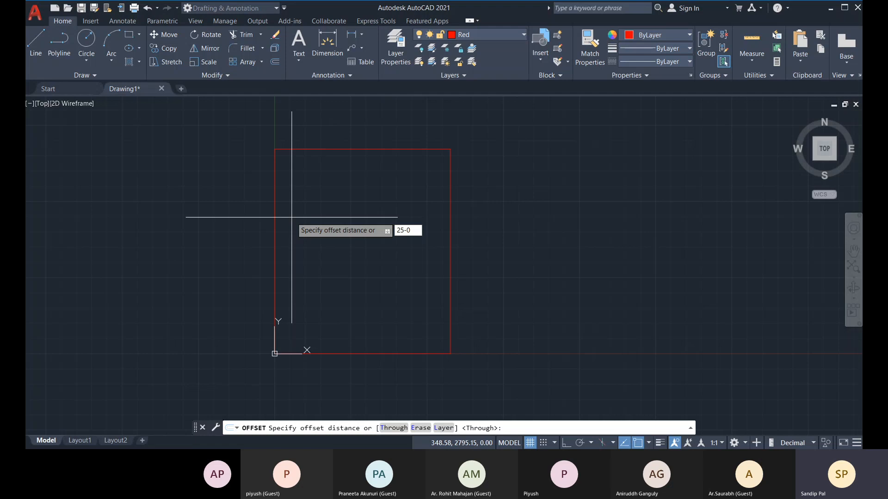
{"action": "key", "text": "Return"}
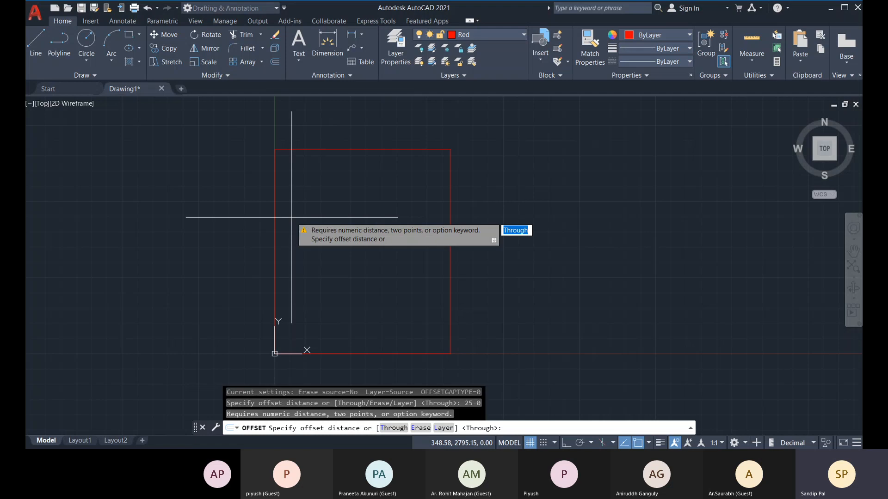
{"action": "key", "text": "Escape"}
Offset the room rectangle 250 mm inward to form the wall thickness.
{"action": "key", "text": "Return"}
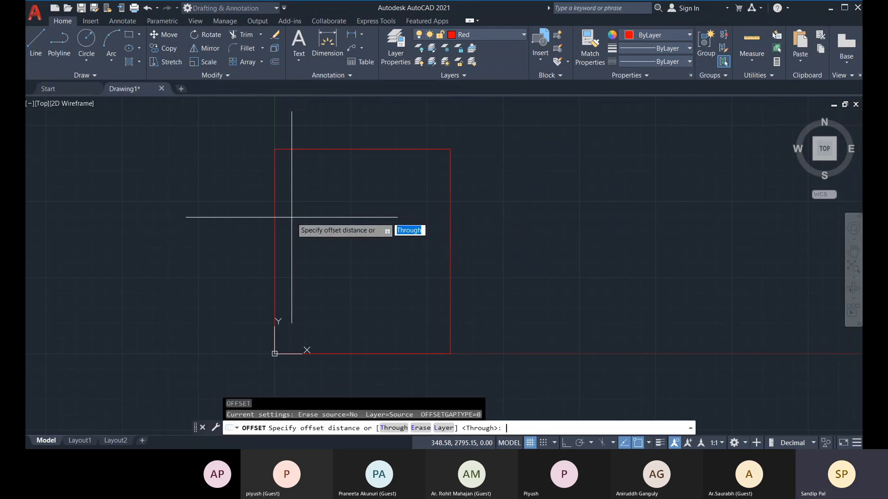
{"action": "type", "text": "250"}
{"action": "key", "text": "Return"}
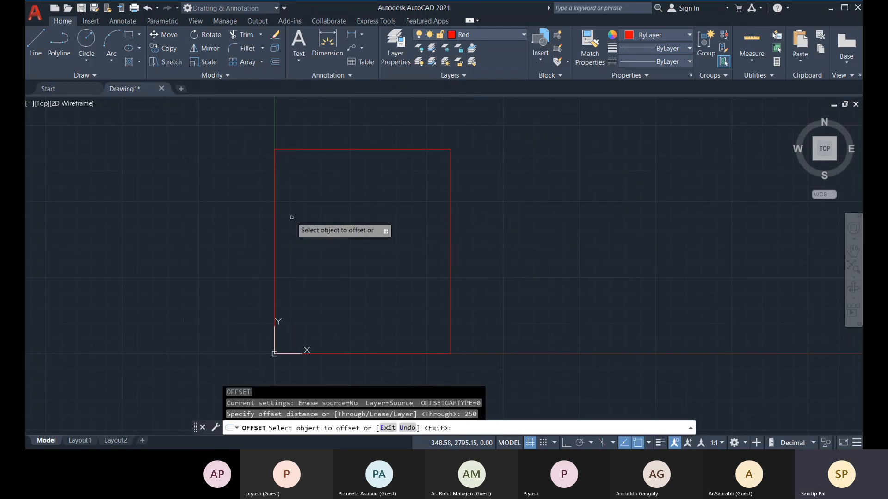
{"action": "left_click", "coordinate": [319, 150]}
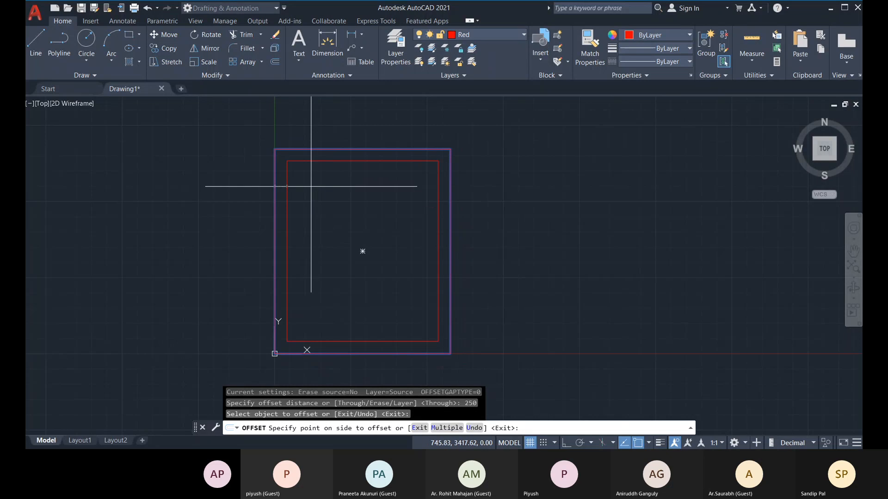
{"action": "left_click", "coordinate": [418, 252]}
{"action": "key", "text": "Escape"}
{"action": "key", "text": "Escape"}
{"action": "key", "text": "Escape"}
Make Green the current layer and draw a line across the bottom wall between its inner and outer midpoints.
{"action": "middle_click_drag", "start_coordinate": [401, 287], "coordinate": [410, 250]}
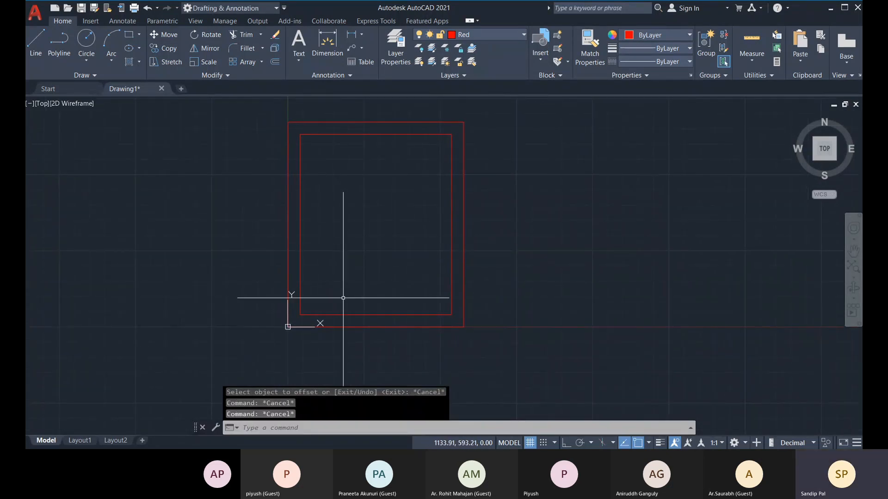
{"action": "left_click", "coordinate": [482, 34]}
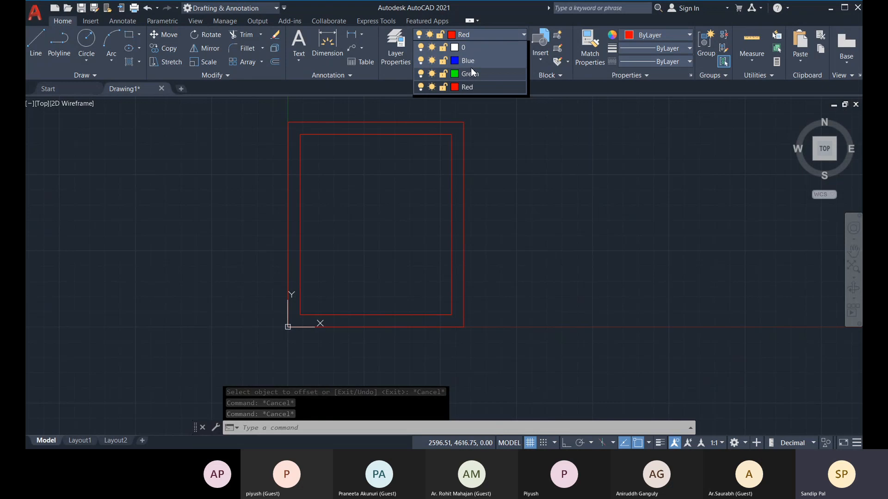
{"action": "left_click", "coordinate": [471, 74]}
{"action": "middle_click_drag", "start_coordinate": [405, 228], "coordinate": [398, 230]}
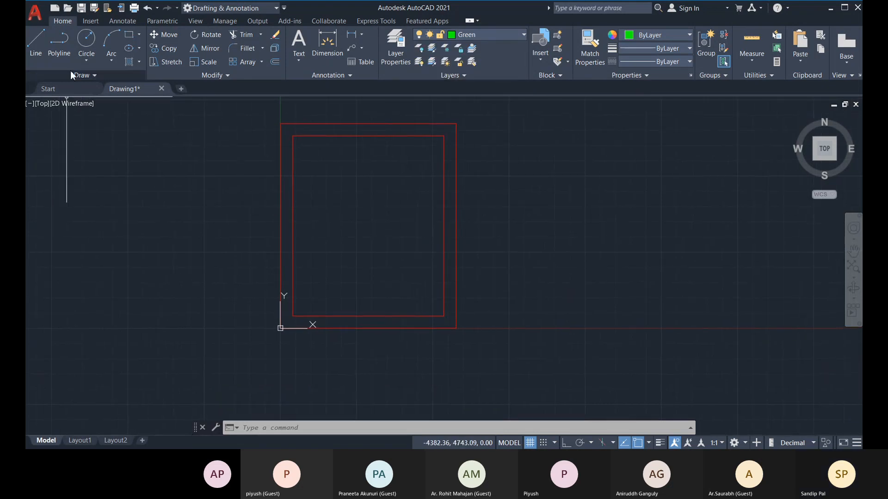
{"action": "left_click", "coordinate": [38, 49]}
{"action": "scroll", "coordinate": [359, 316], "scroll_direction": "up", "scroll_amount": 2}
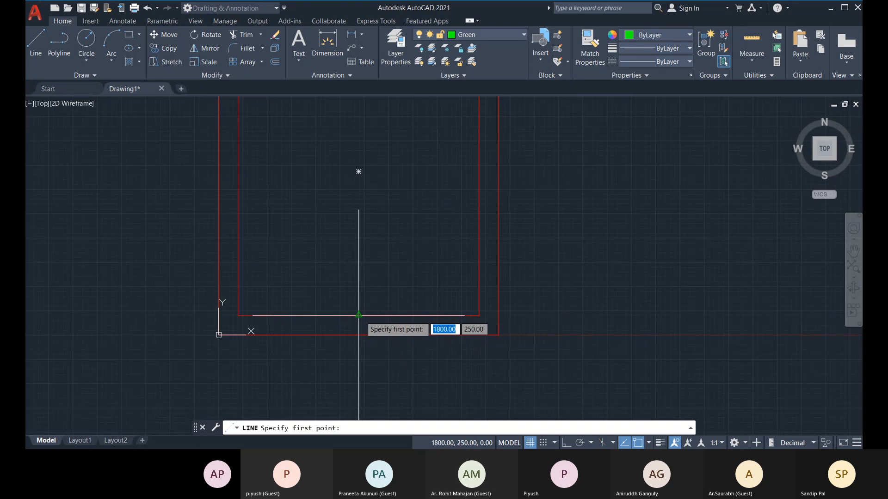
{"action": "left_click", "coordinate": [358, 316]}
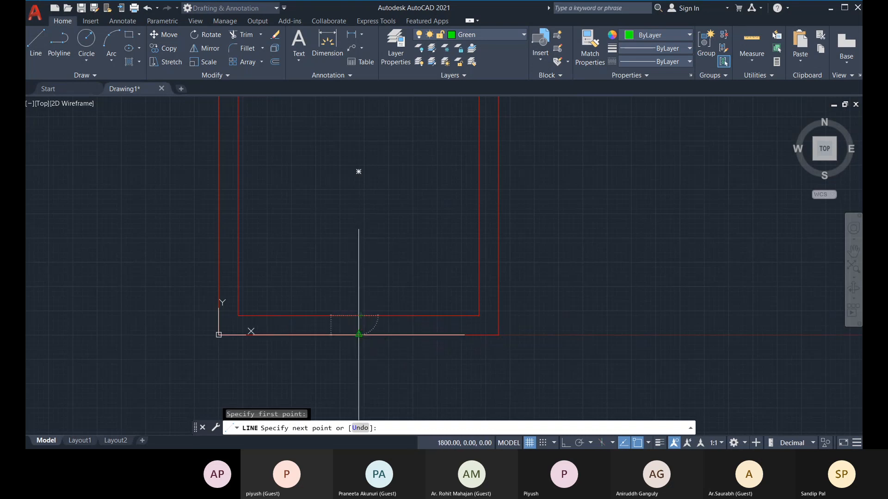
{"action": "left_click", "coordinate": [359, 334]}
Offset the green centre line 600 mm to each side to mark the door opening in the bottom wall.
{"action": "left_click", "coordinate": [275, 61]}
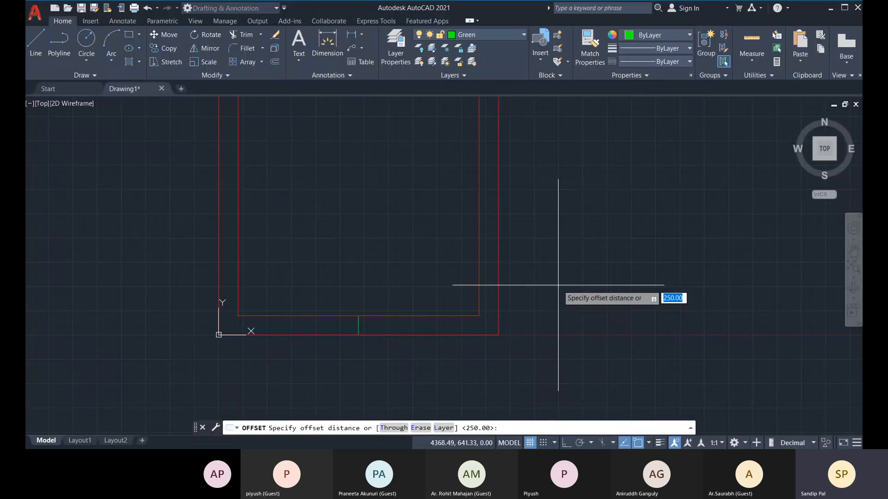
{"action": "type", "text": "600"}
{"action": "key", "text": "Return"}
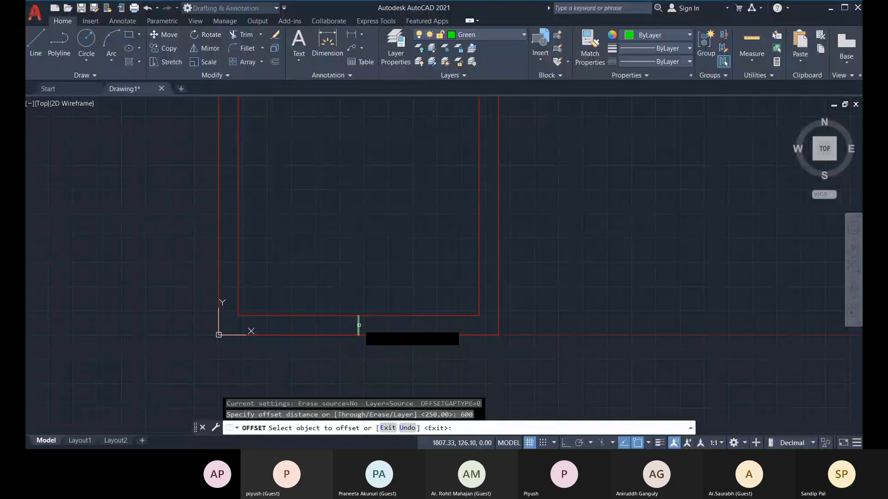
{"action": "left_click", "coordinate": [358, 325]}
{"action": "left_click", "coordinate": [413, 326]}
{"action": "left_click", "coordinate": [358, 326]}
{"action": "left_click", "coordinate": [345, 319]}
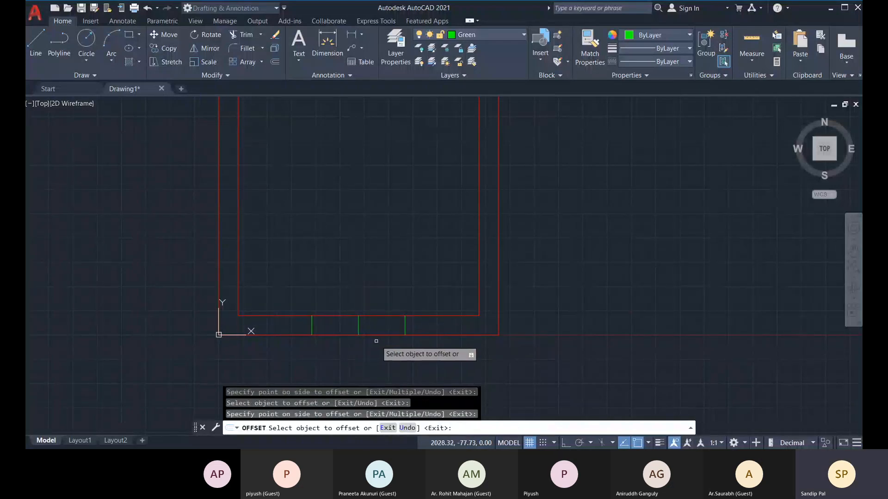
{"action": "key", "text": "Escape"}
Erase the green centre line between the two door opening lines.
{"action": "left_click", "coordinate": [369, 319]}
{"action": "left_click", "coordinate": [345, 325]}
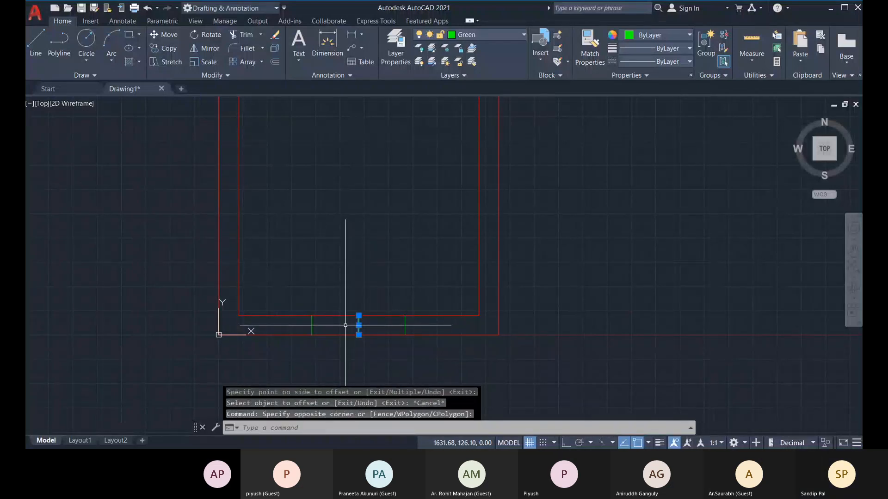
{"action": "key", "text": "Delete"}
With Ortho on, draw a 1200 mm vertical line up into the room from the inner end of the left door opening line.
{"action": "middle_click_drag", "start_coordinate": [321, 317], "coordinate": [319, 320]}
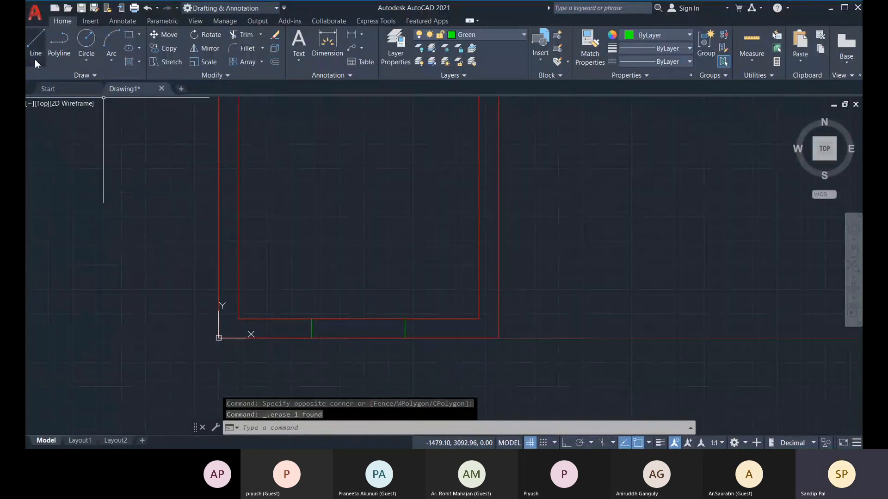
{"action": "left_click", "coordinate": [33, 43]}
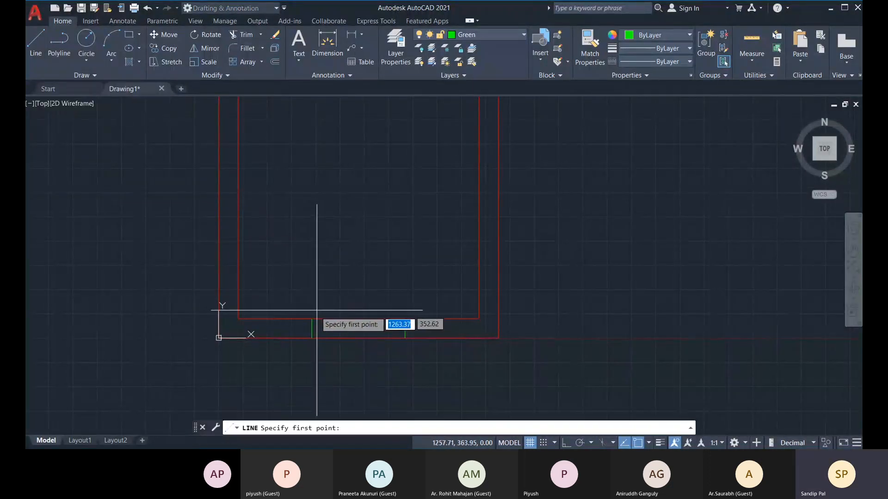
{"action": "left_click", "coordinate": [313, 319]}
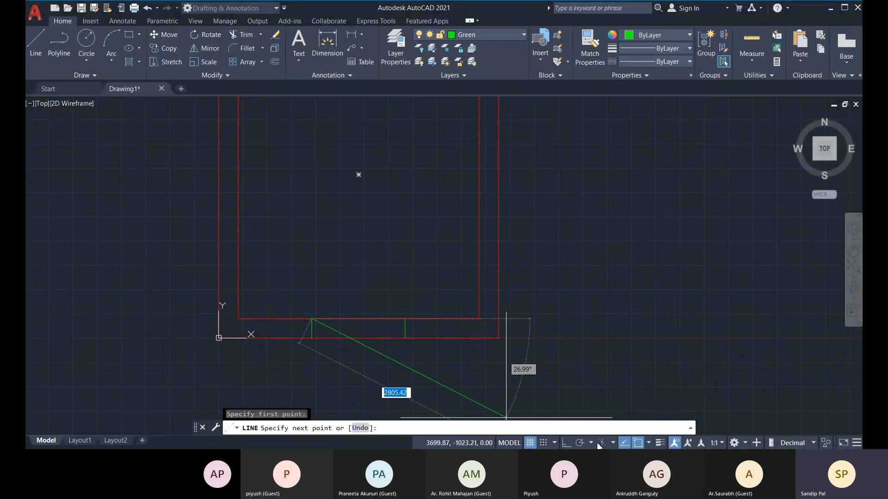
{"action": "left_click", "coordinate": [566, 443]}
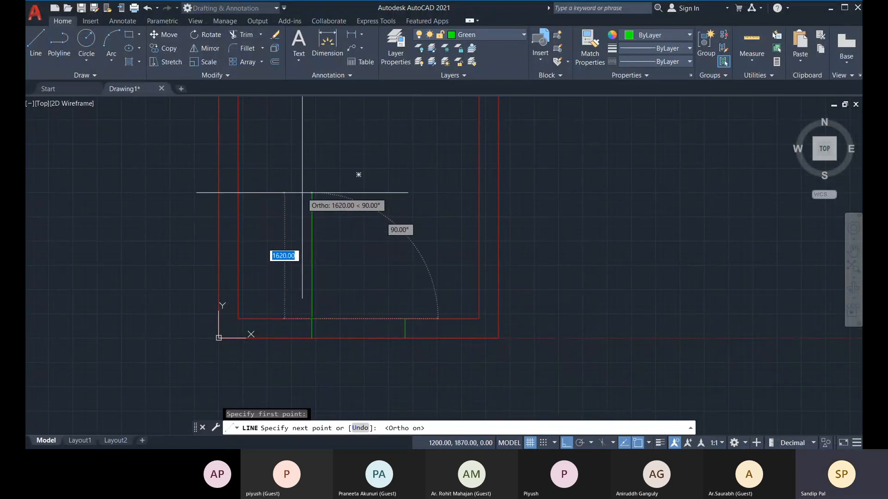
{"action": "type", "text": "1200"}
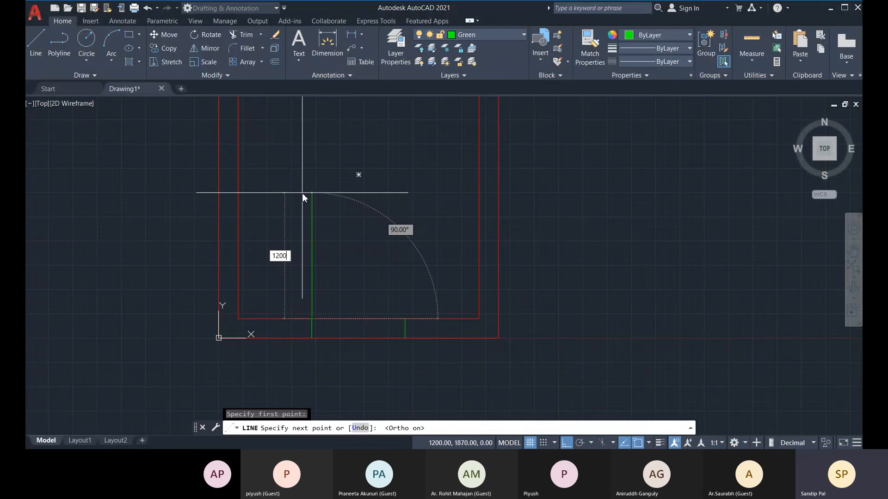
{"action": "key", "text": "Return"}
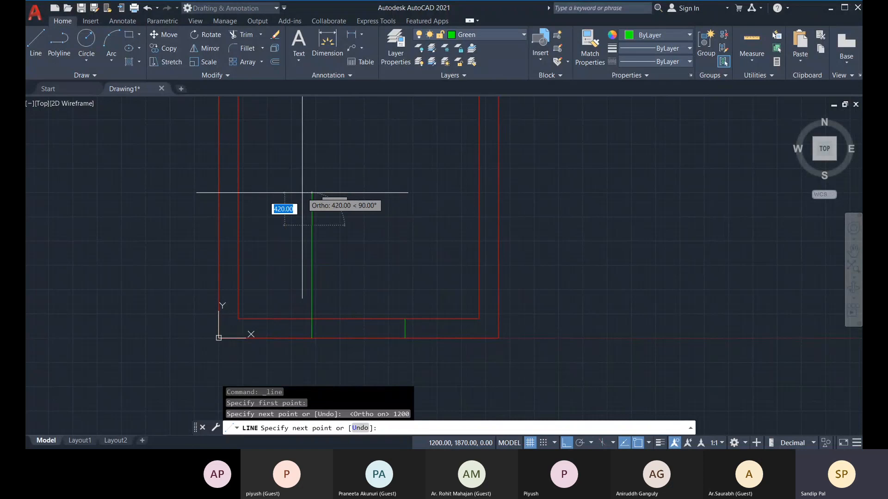
{"action": "key", "text": "Escape"}
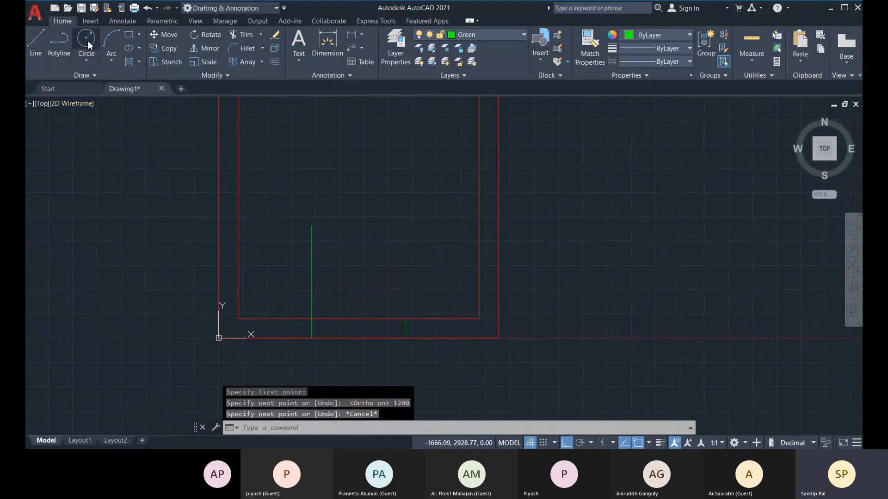
Draw a circle centred where the door leaf crosses the inner wall line, with its radius reaching the leaf's upper end.
{"action": "left_click", "coordinate": [87, 40]}
{"action": "left_click", "coordinate": [314, 328]}
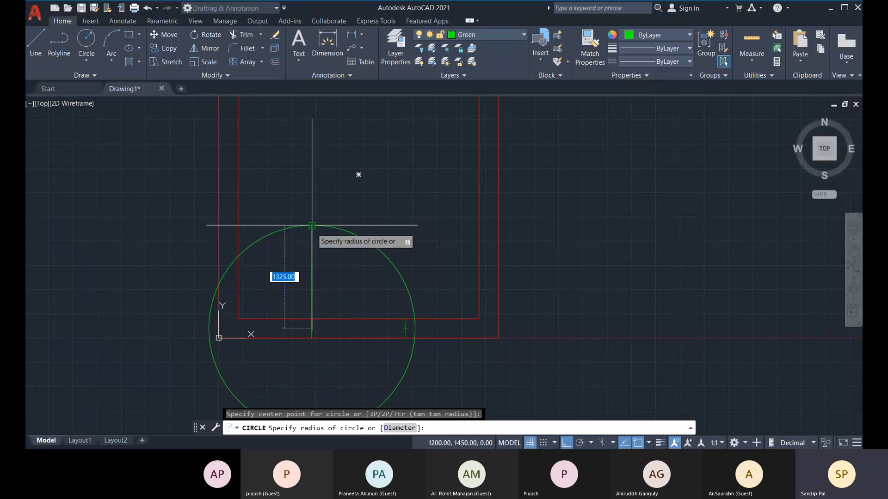
{"action": "key", "text": "Escape"}
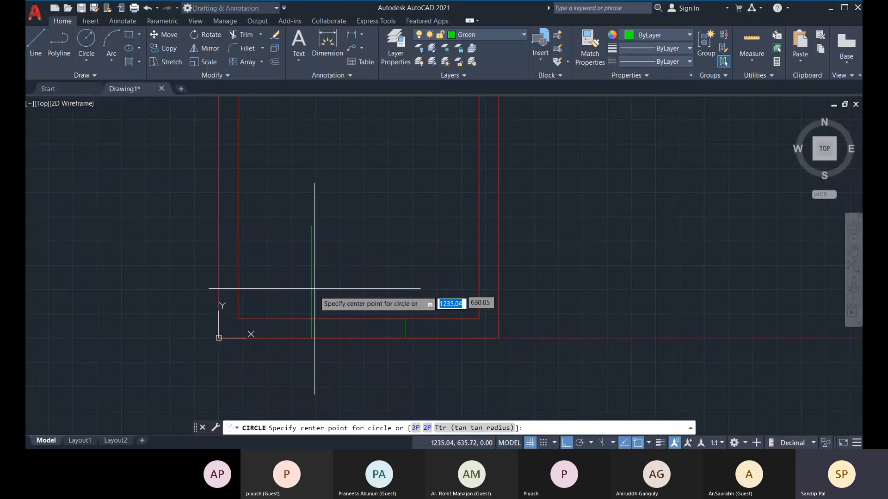
{"action": "left_click", "coordinate": [312, 319]}
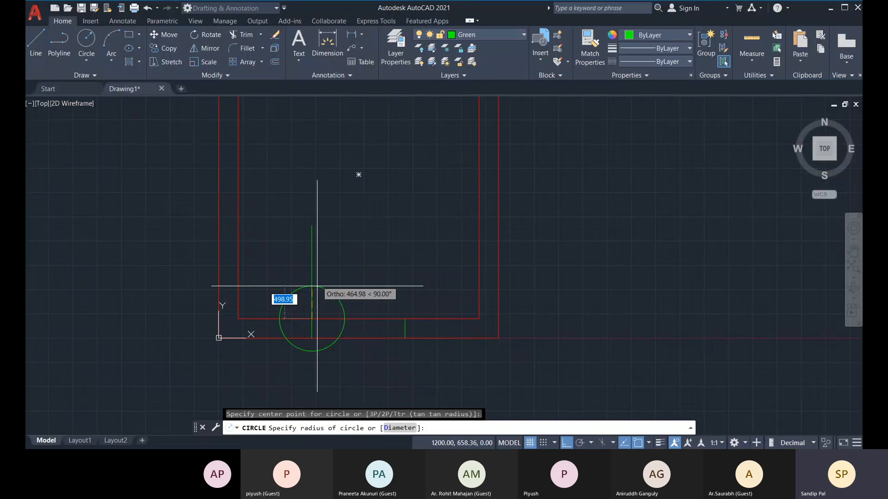
{"action": "left_click", "coordinate": [312, 226]}
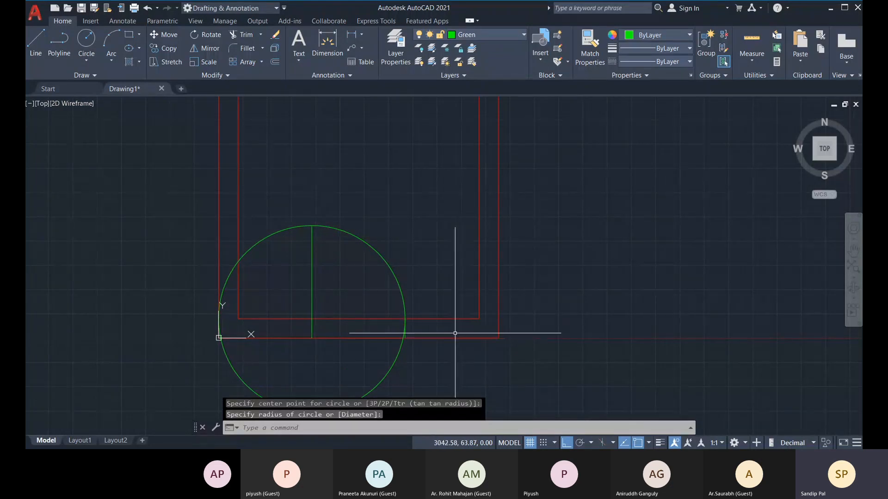
Trim the circle to the quarter-arc door swing between leaf and jamb, and erase the leftover arc.
{"action": "left_click", "coordinate": [243, 34]}
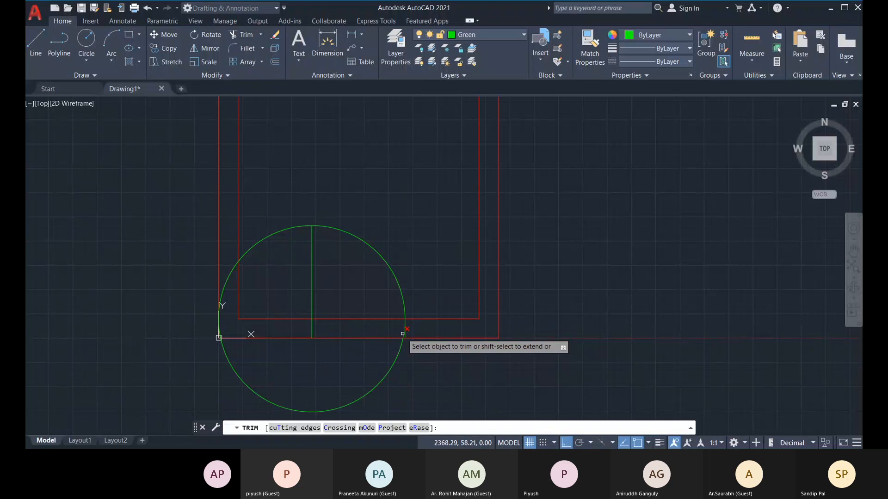
{"action": "left_click", "coordinate": [287, 230]}
{"action": "key", "text": "Escape"}
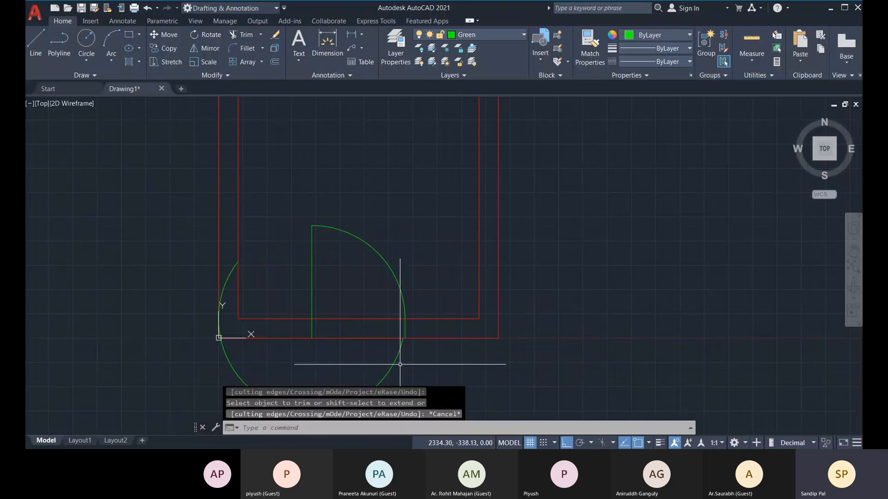
{"action": "left_click", "coordinate": [399, 364]}
{"action": "key", "text": "Delete"}
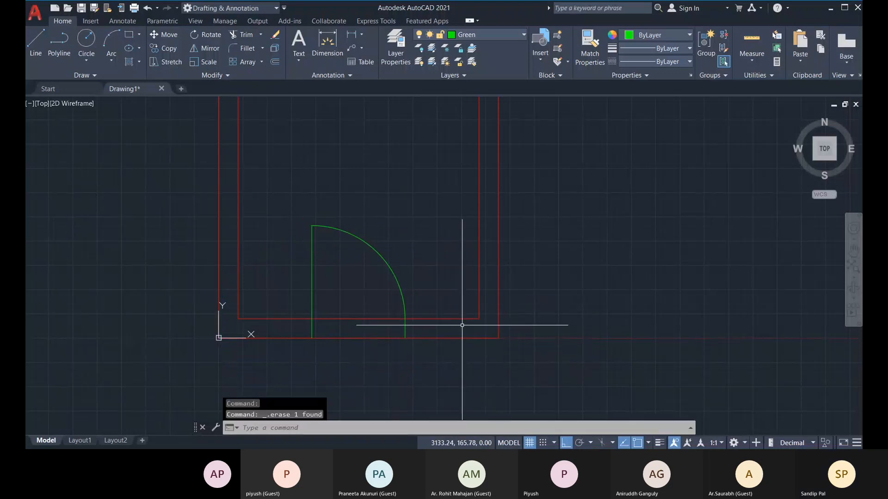
Begin a block definition with the door leaf, swing arc and jamb line as its objects.
{"action": "scroll", "coordinate": [444, 309], "scroll_direction": "down", "scroll_amount": 3}
{"action": "middle_click_drag", "start_coordinate": [365, 241], "coordinate": [341, 257]}
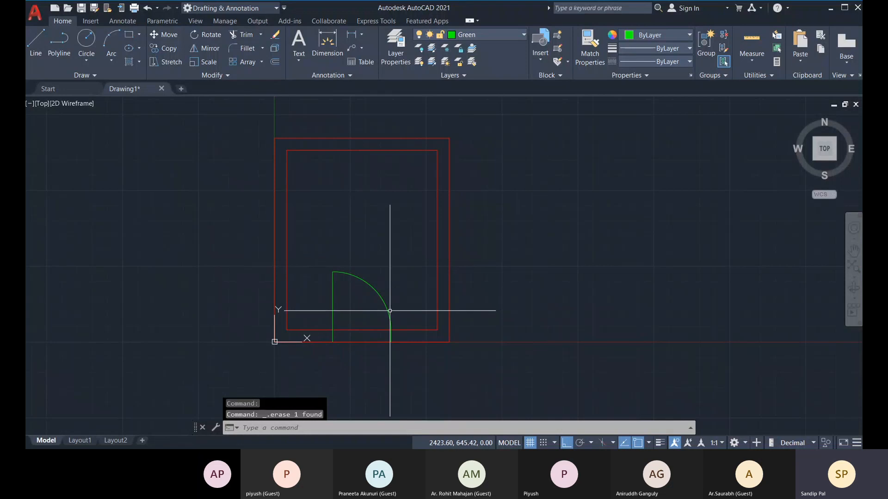
{"action": "middle_click_drag", "start_coordinate": [390, 311], "coordinate": [369, 314]}
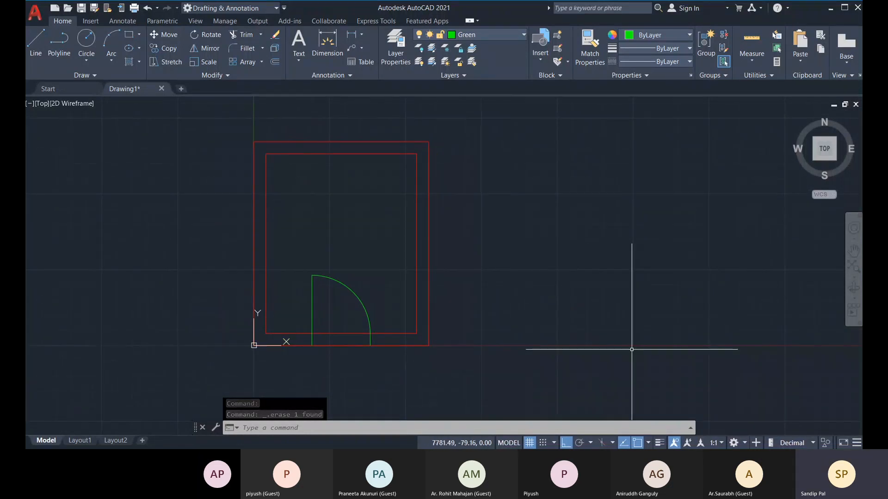
{"action": "key", "text": "Return"}
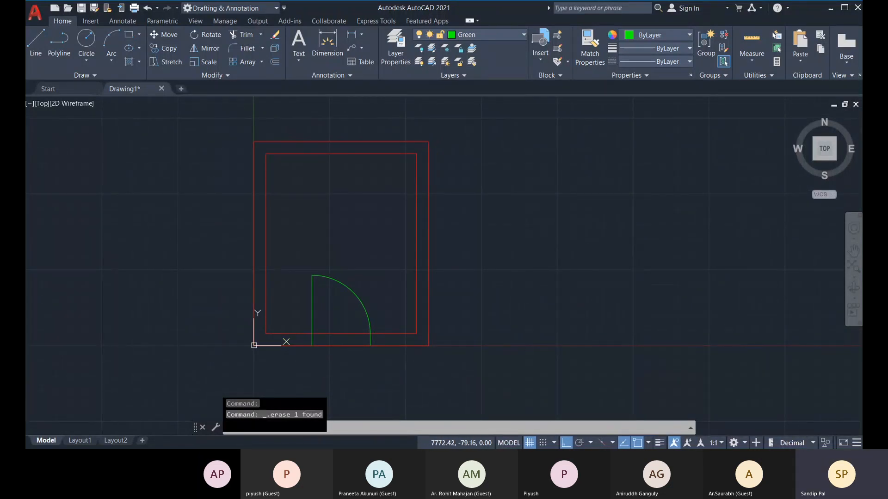
{"action": "left_click", "coordinate": [529, 168]}
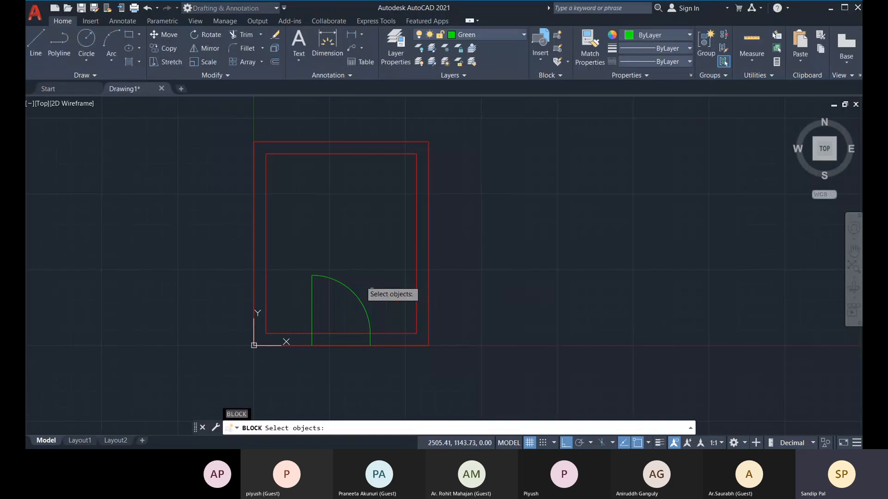
{"action": "left_click", "coordinate": [293, 254]}
{"action": "left_click", "coordinate": [397, 369]}
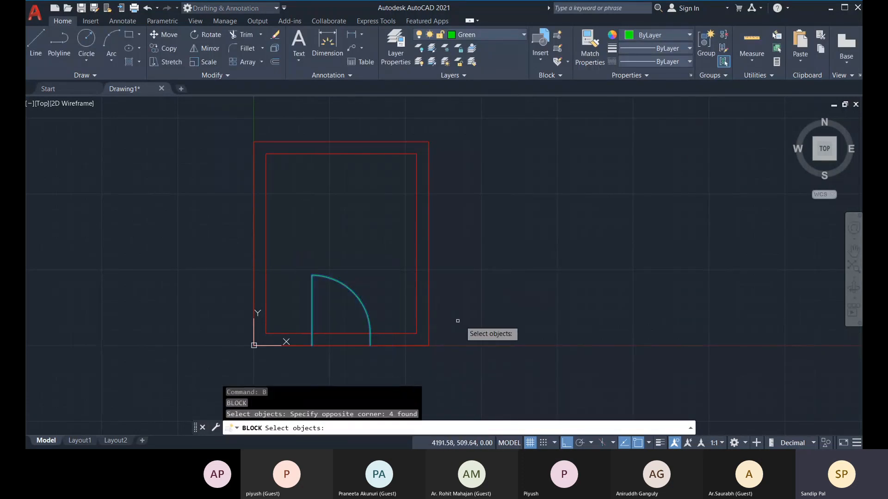
{"action": "key", "text": "Return"}
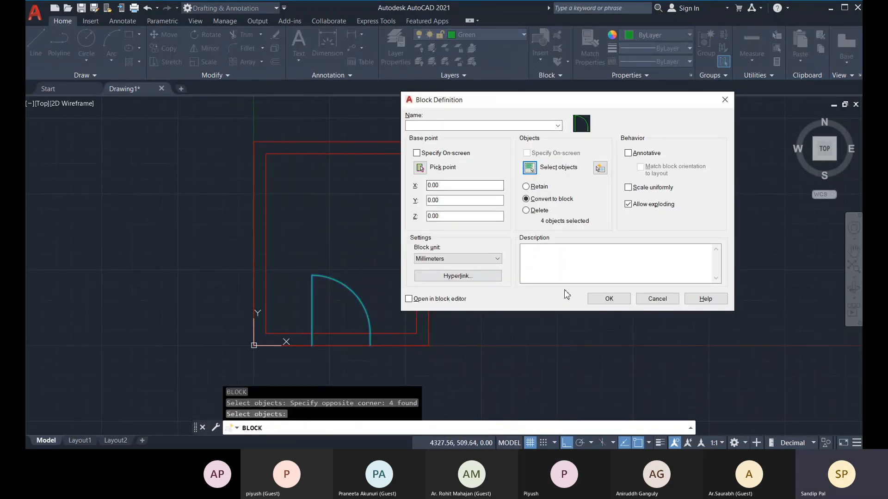
Set the block's base point at the midpoint of the door's right jamb line, name the block D1 and create it.
{"action": "left_click", "coordinate": [420, 168]}
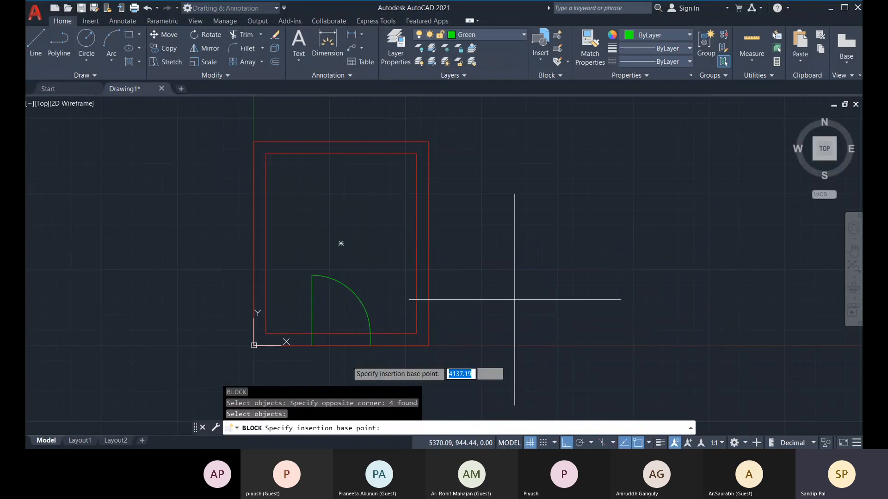
{"action": "scroll", "coordinate": [377, 362], "scroll_direction": "up", "scroll_amount": 3}
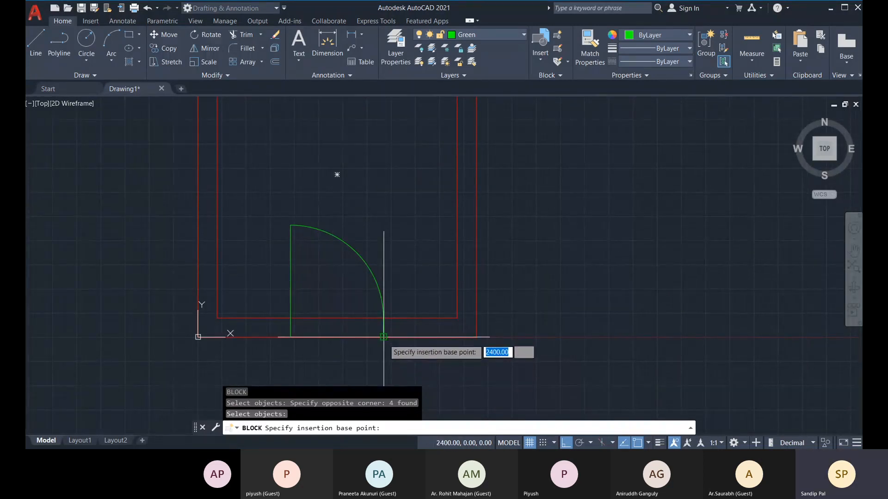
{"action": "scroll", "coordinate": [383, 337], "scroll_direction": "up", "scroll_amount": 3}
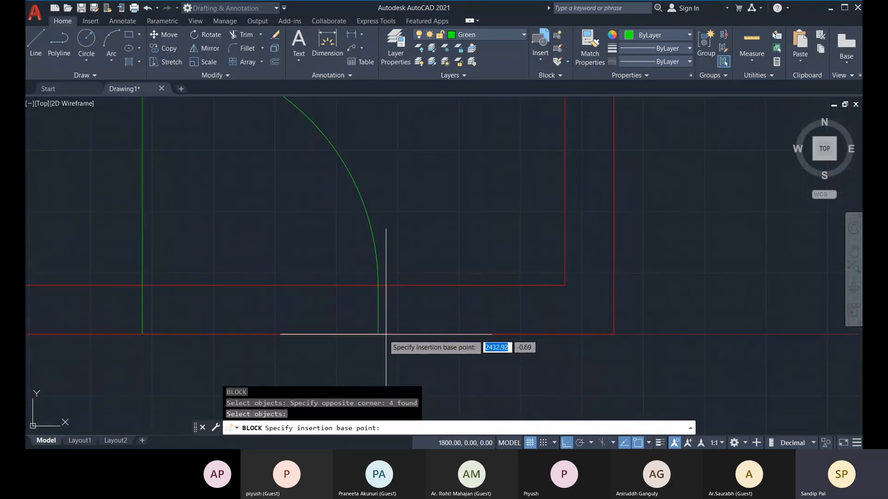
{"action": "left_click", "coordinate": [378, 310]}
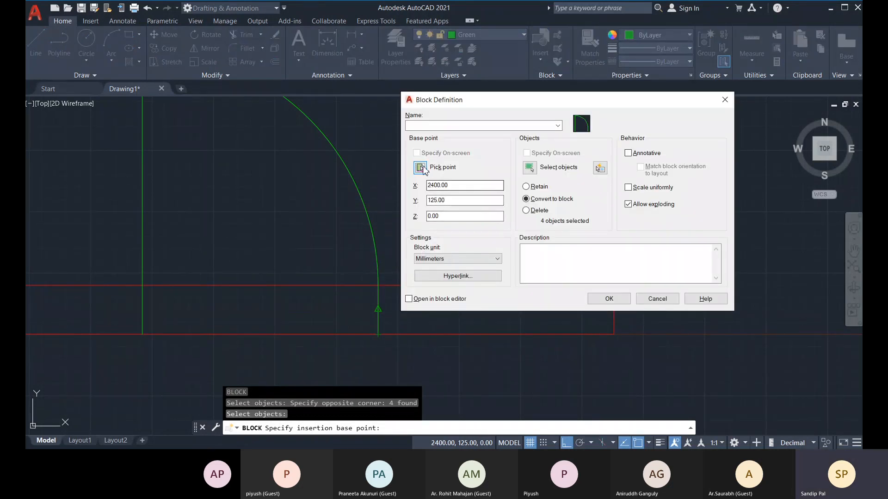
{"action": "left_click", "coordinate": [427, 126]}
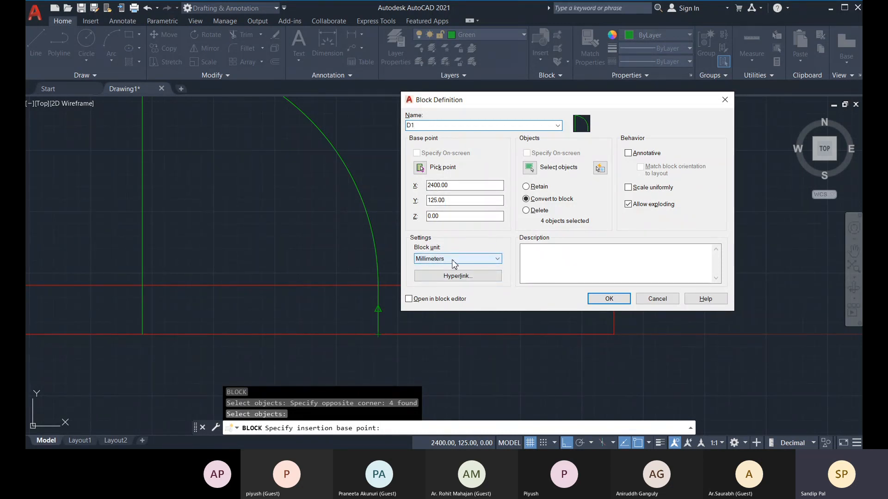
{"action": "left_click", "coordinate": [608, 300]}
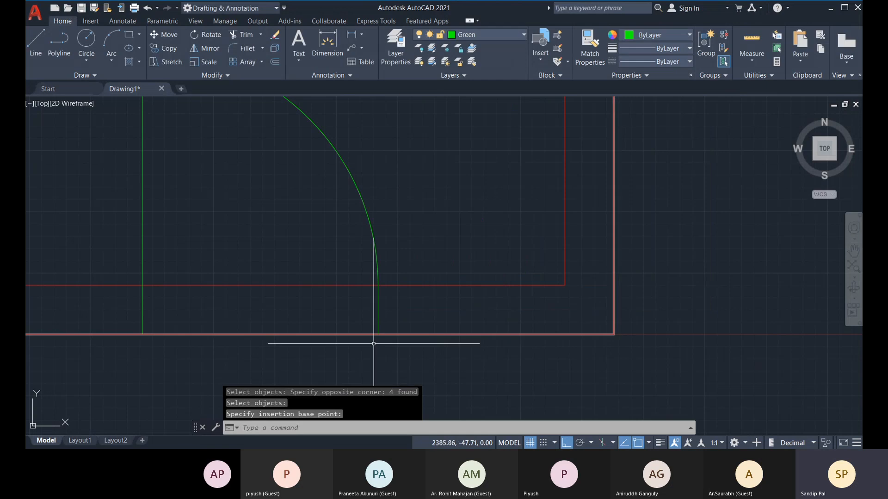
{"action": "scroll", "coordinate": [423, 327], "scroll_direction": "down", "scroll_amount": 3}
{"action": "left_click", "coordinate": [406, 294]}
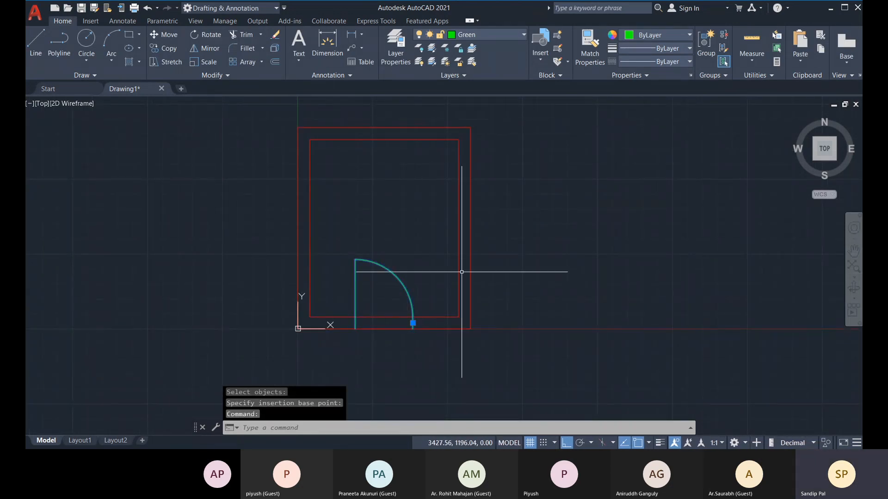
{"action": "key", "text": "Escape"}
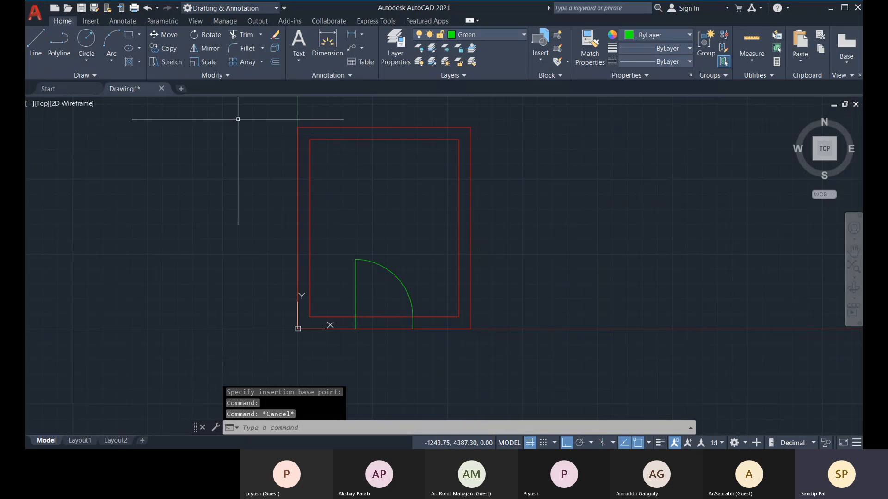
Draw a line across the right wall's thickness at the midpoint of its inner face.
{"action": "left_click", "coordinate": [36, 41]}
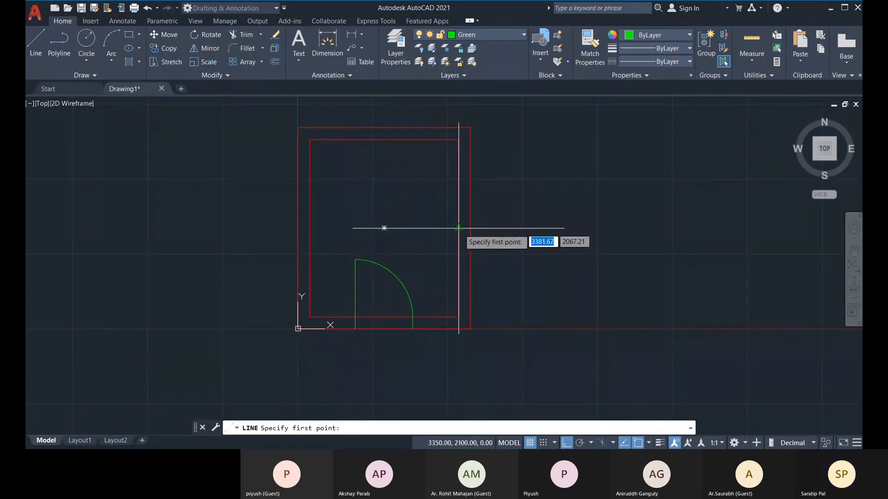
{"action": "left_click", "coordinate": [459, 228]}
{"action": "left_click", "coordinate": [471, 228]}
{"action": "key", "text": "Escape"}
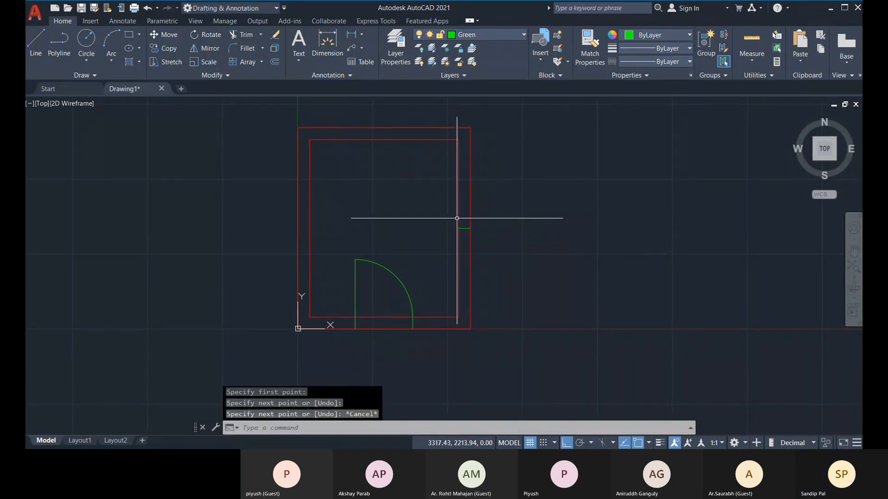
Offset the right wall's midpoint line by 750 to both sides to mark the window opening.
{"action": "left_click", "coordinate": [275, 62]}
{"action": "scroll", "coordinate": [481, 231], "scroll_direction": "up", "scroll_amount": 3}
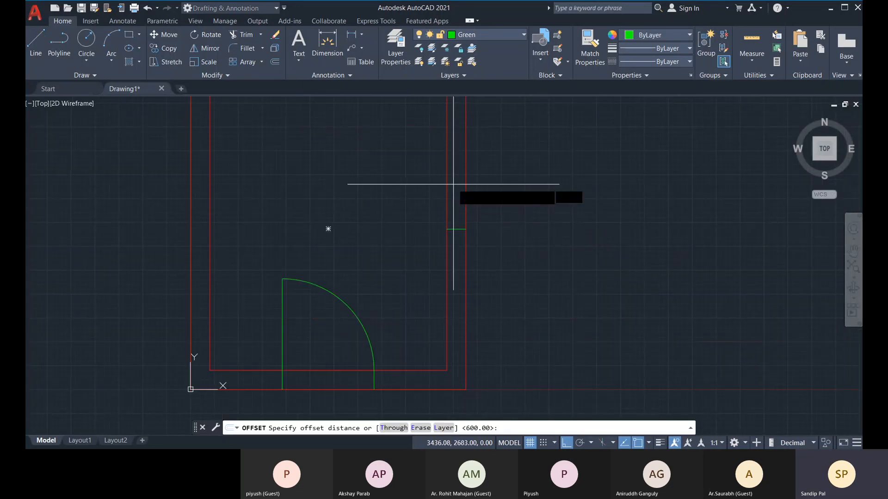
{"action": "middle_click_drag", "start_coordinate": [475, 261], "coordinate": [468, 268]}
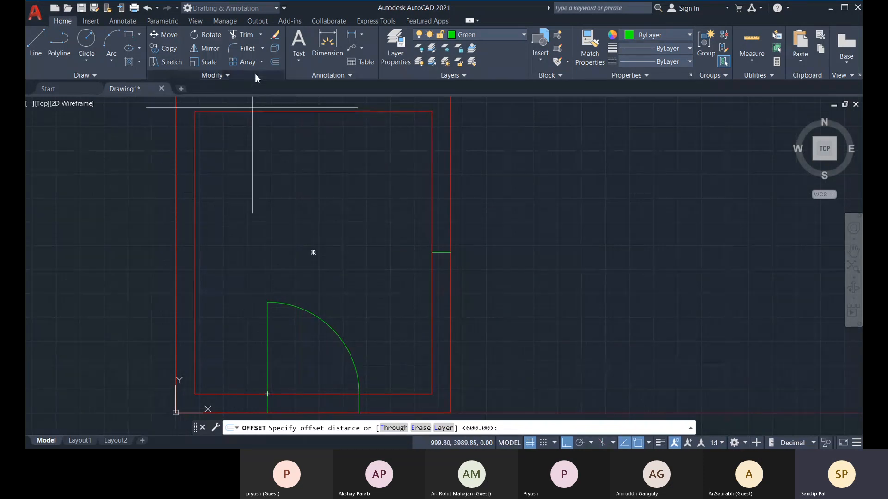
{"action": "left_click", "coordinate": [275, 63]}
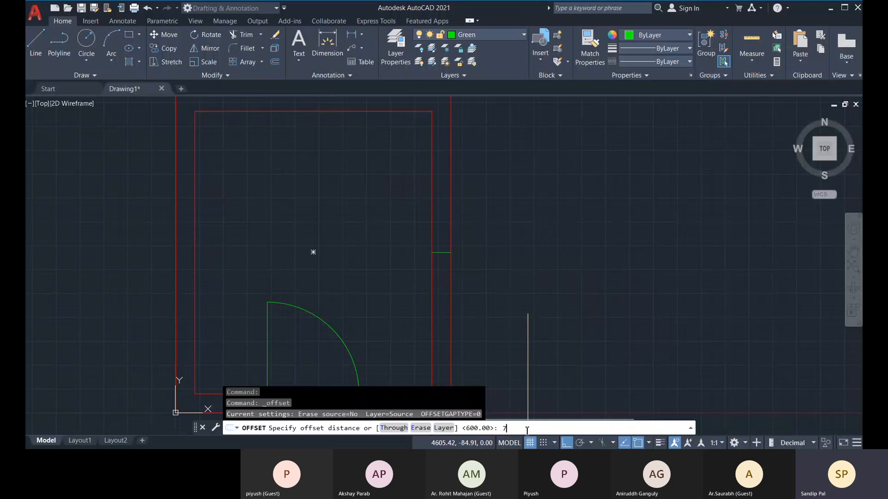
{"action": "key", "text": "Return"}
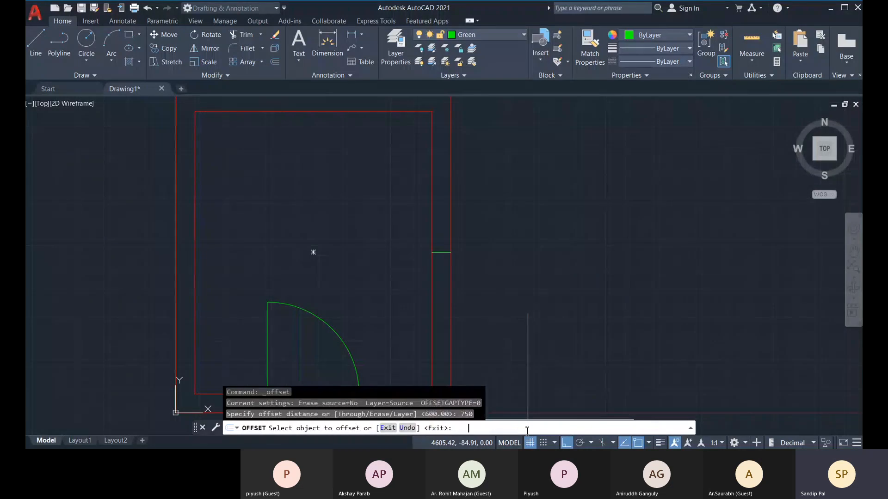
{"action": "left_click", "coordinate": [439, 253]}
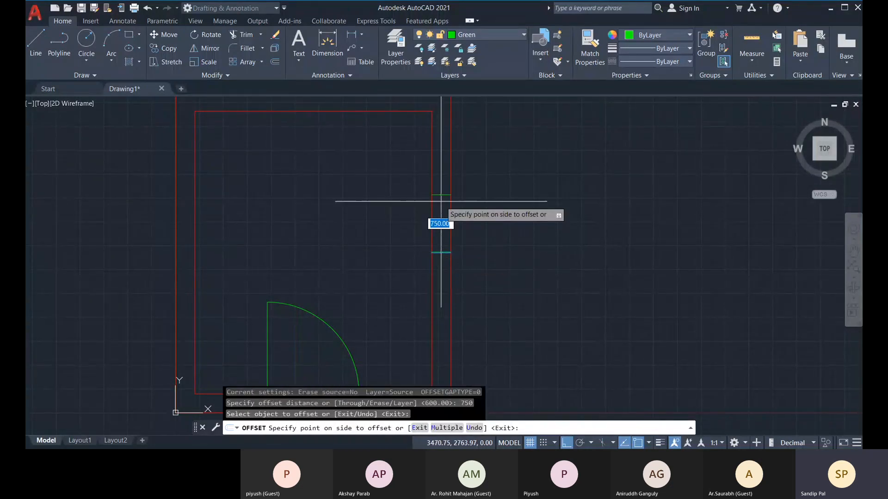
{"action": "left_click", "coordinate": [440, 222]}
{"action": "left_click", "coordinate": [442, 253]}
{"action": "left_click", "coordinate": [442, 271]}
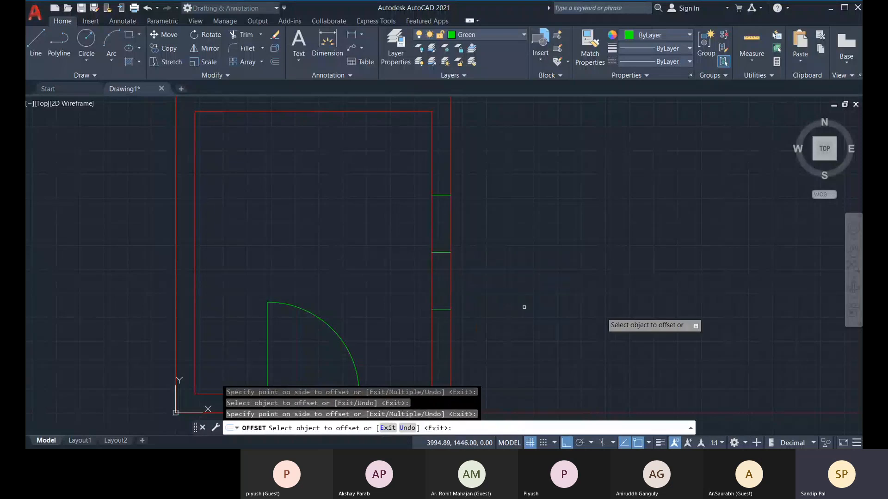
{"action": "key", "text": "Escape"}
{"action": "key", "text": "Escape"}
Make Blue the current layer and draw a line across the upper wall's thickness at its midpoint.
{"action": "middle_click_drag", "start_coordinate": [247, 216], "coordinate": [267, 214]}
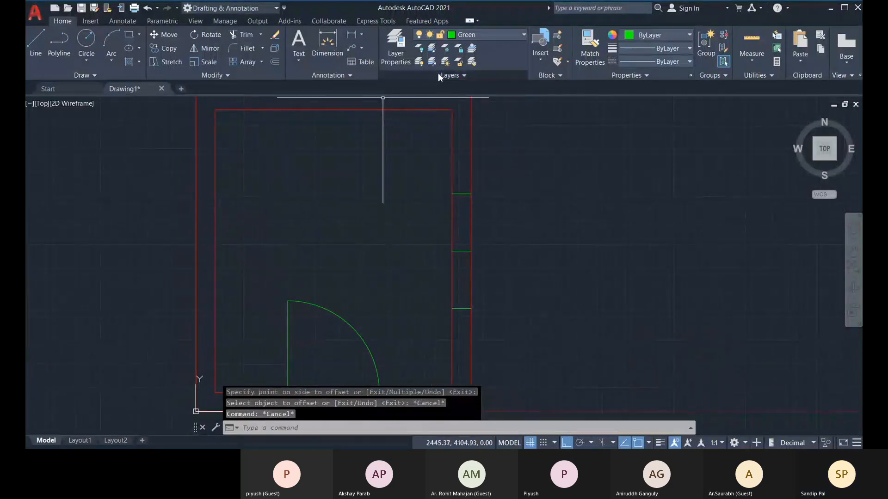
{"action": "left_click", "coordinate": [487, 36]}
{"action": "left_click", "coordinate": [473, 61]}
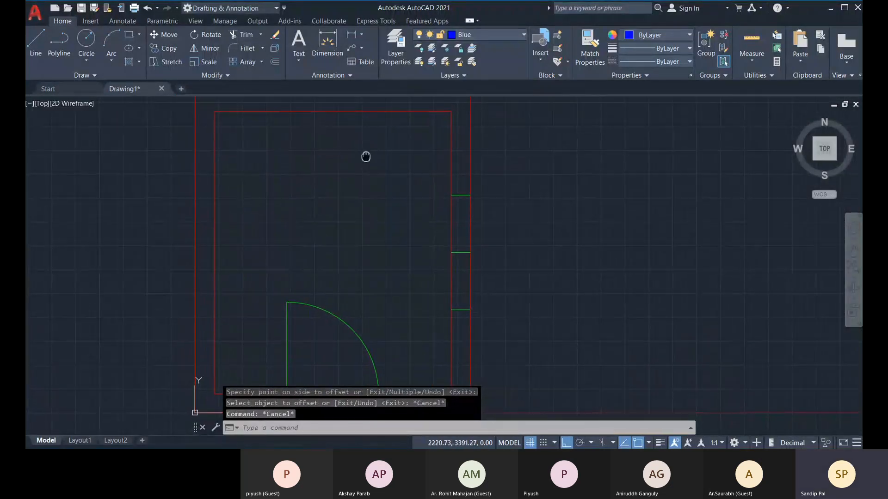
{"action": "middle_click_drag", "start_coordinate": [358, 121], "coordinate": [368, 186]}
{"action": "left_click", "coordinate": [37, 56]}
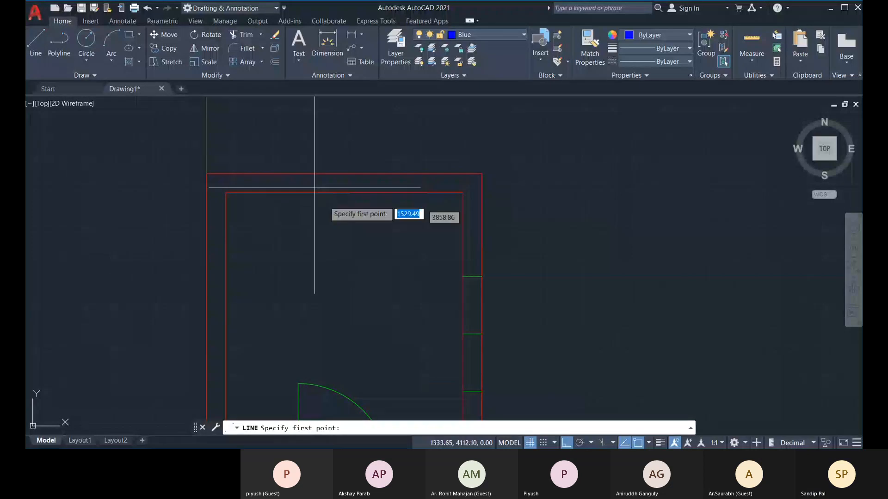
{"action": "left_click", "coordinate": [344, 193]}
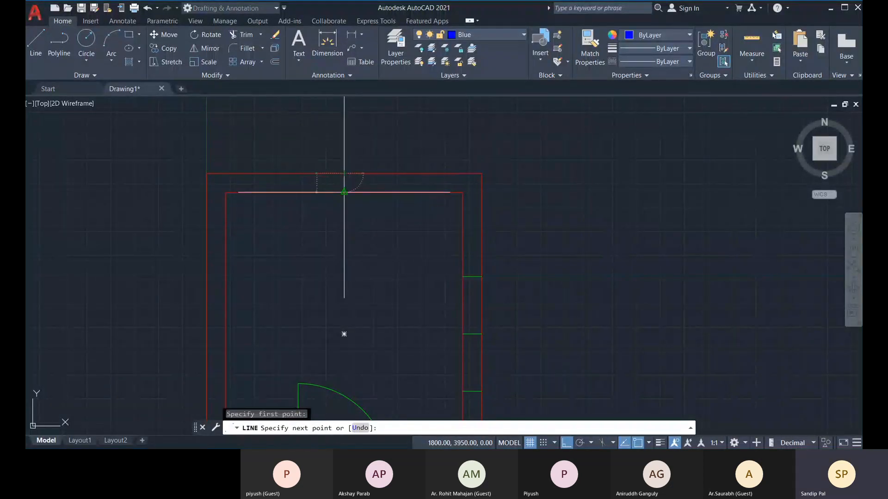
{"action": "key", "text": "Escape"}
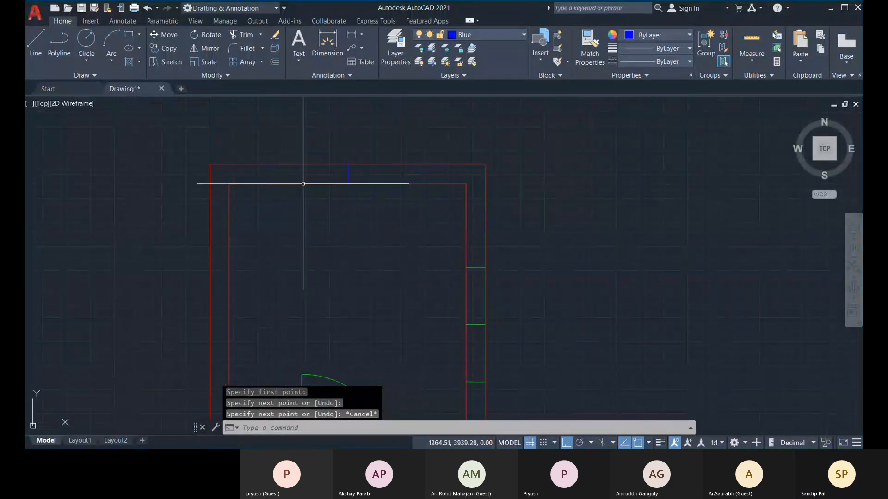
{"action": "left_click", "coordinate": [349, 176]}
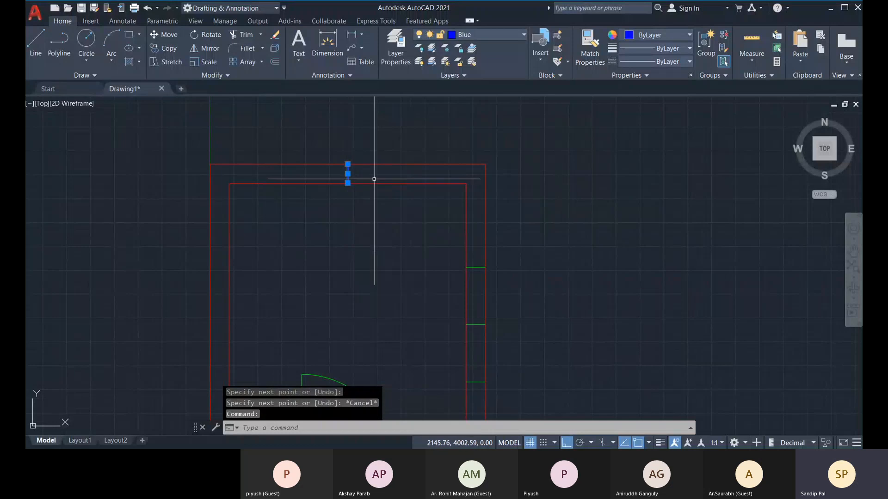
Offset the upper wall's blue midpoint line by 450 to both sides to mark the opening.
{"action": "key", "text": "Escape"}
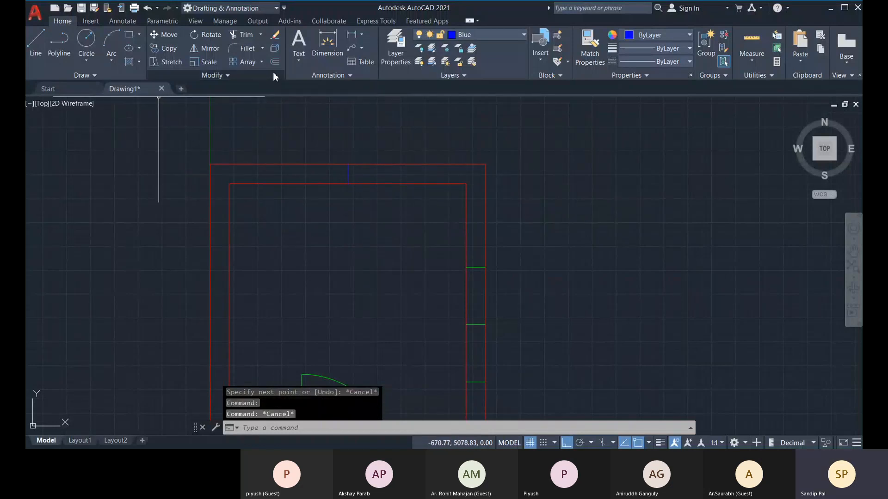
{"action": "left_click", "coordinate": [274, 62]}
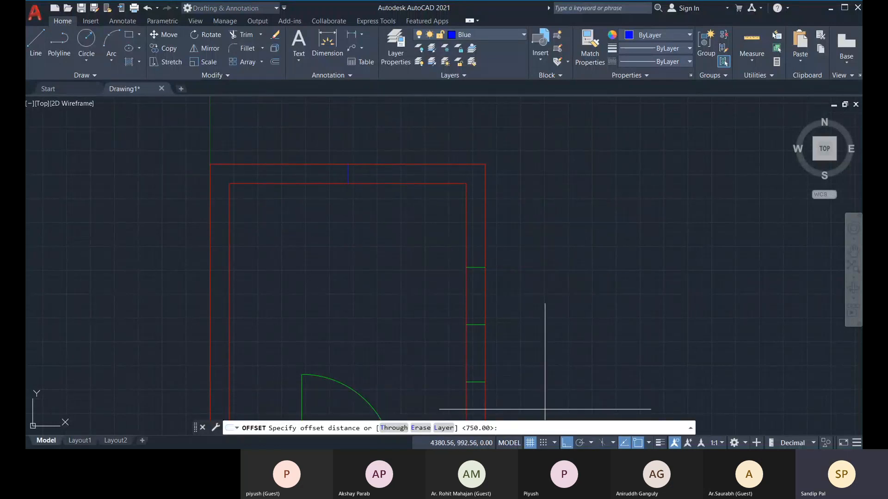
{"action": "type", "text": "450"}
{"action": "key", "text": "Return"}
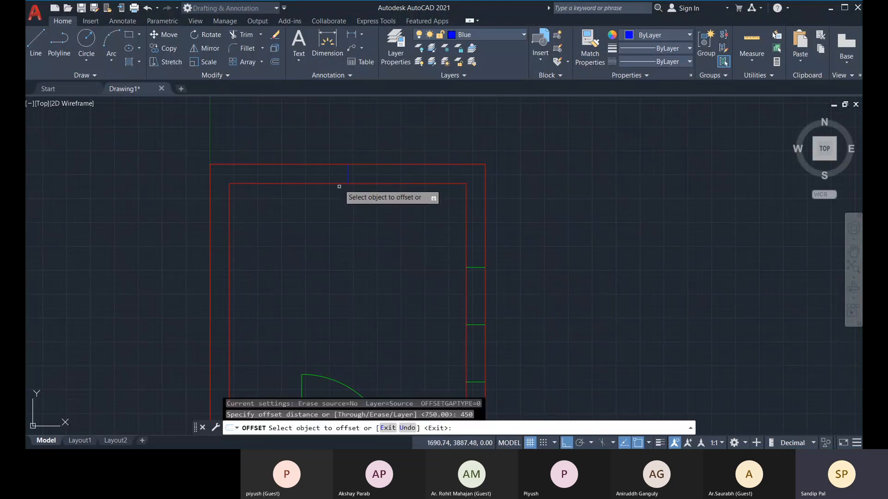
{"action": "left_click", "coordinate": [347, 174]}
{"action": "left_click", "coordinate": [352, 179]}
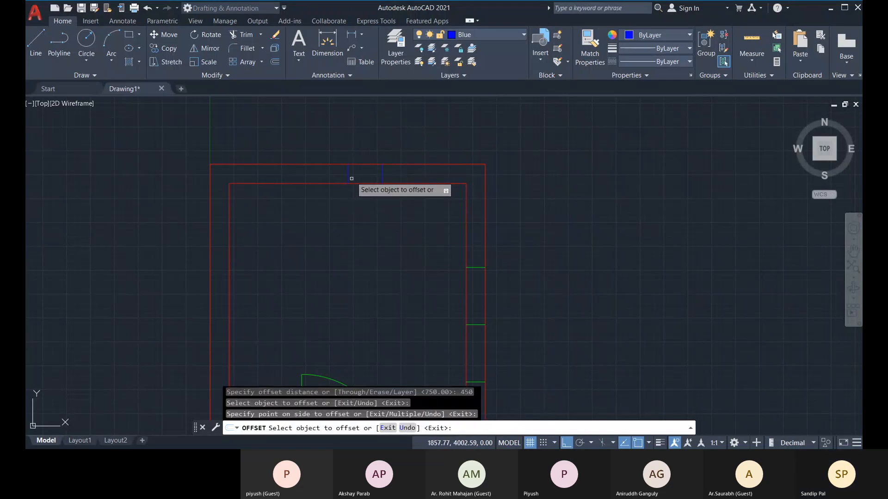
{"action": "left_click", "coordinate": [348, 175]}
{"action": "left_click", "coordinate": [280, 182]}
{"action": "key", "text": "Escape"}
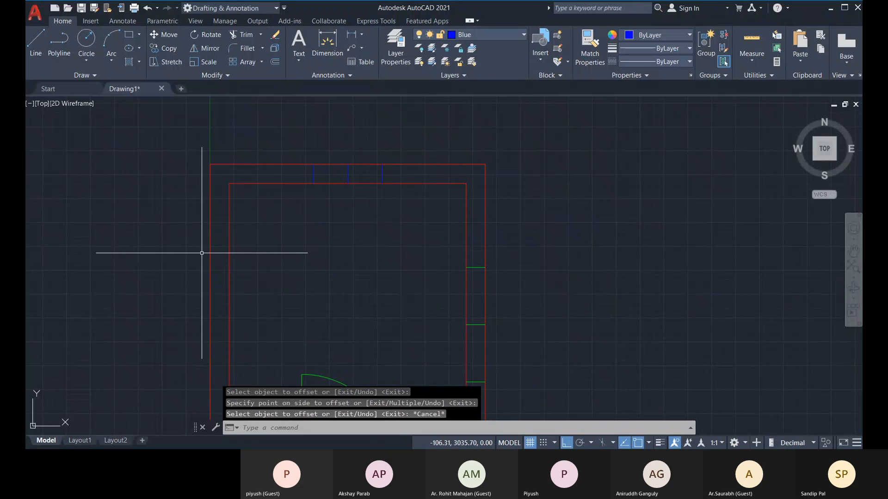
{"action": "scroll", "coordinate": [298, 230], "scroll_direction": "down", "scroll_amount": 3}
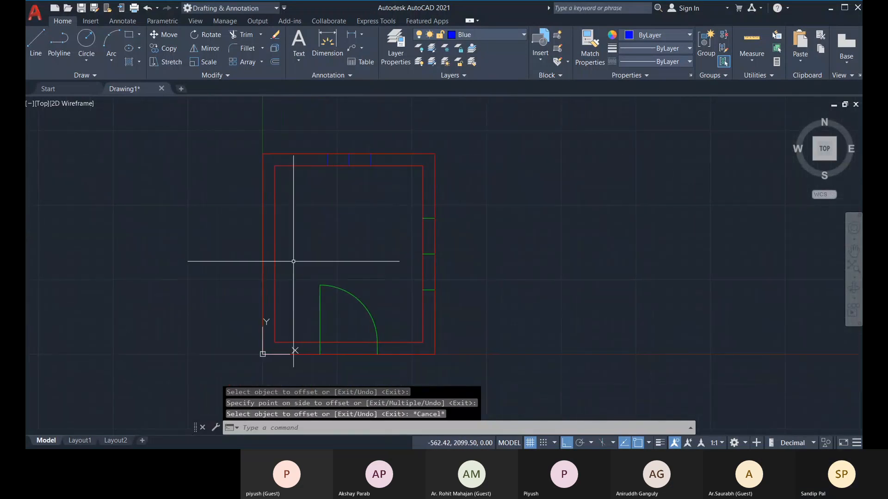
{"action": "key", "text": "Escape"}
Begin inserting the D1 door block with a rotation angle of 90 degrees.
{"action": "scroll", "coordinate": [341, 174], "scroll_direction": "up", "scroll_amount": 2}
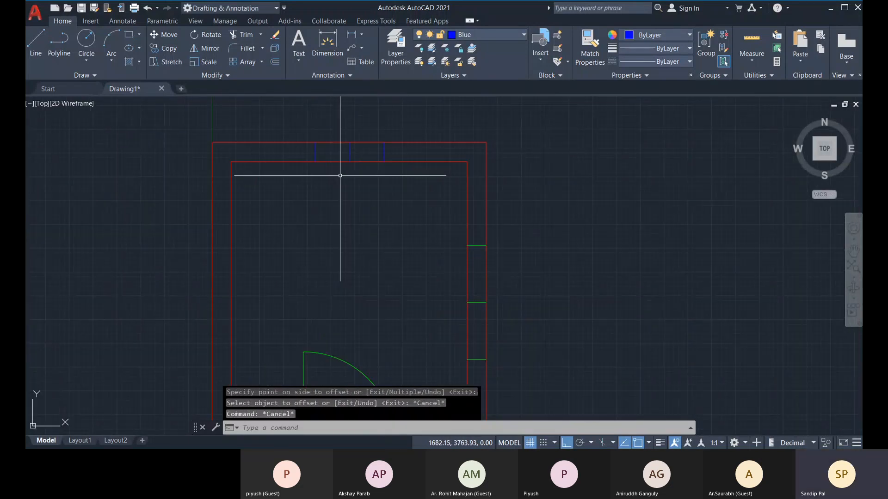
{"action": "scroll", "coordinate": [374, 217], "scroll_direction": "down", "scroll_amount": 4}
{"action": "middle_click_drag", "start_coordinate": [383, 247], "coordinate": [381, 229]}
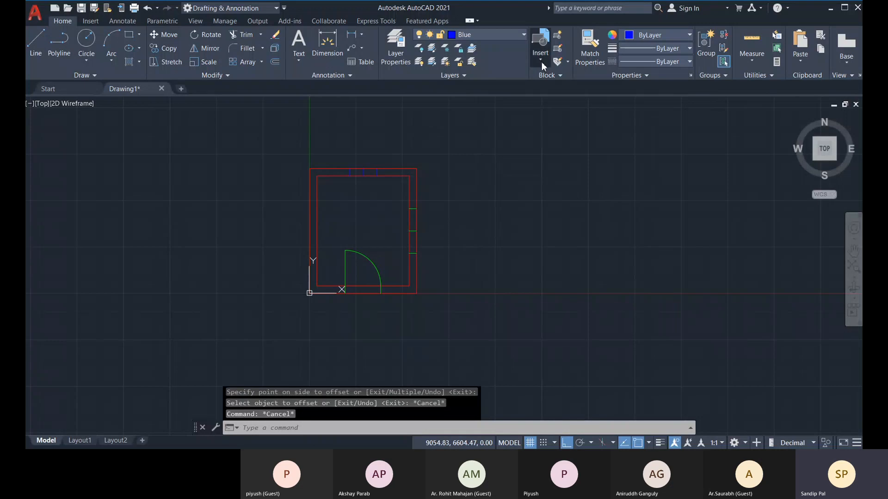
{"action": "left_click", "coordinate": [542, 62]}
{"action": "left_click", "coordinate": [563, 109]}
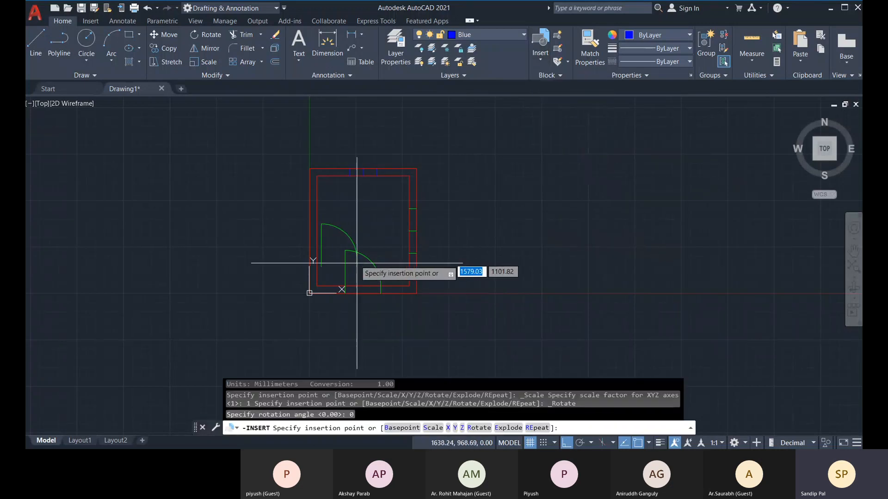
{"action": "scroll", "coordinate": [370, 218], "scroll_direction": "up", "scroll_amount": 2}
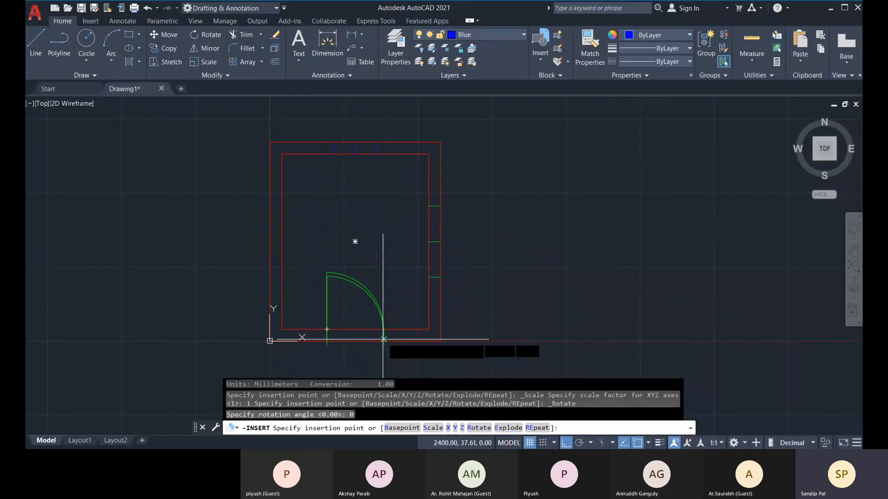
{"action": "middle_click_drag", "start_coordinate": [473, 351], "coordinate": [473, 340]}
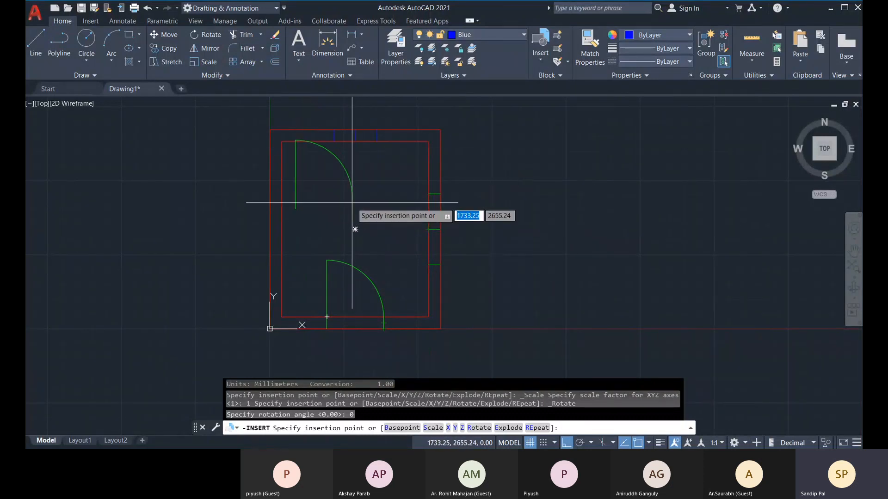
{"action": "left_click", "coordinate": [479, 429]}
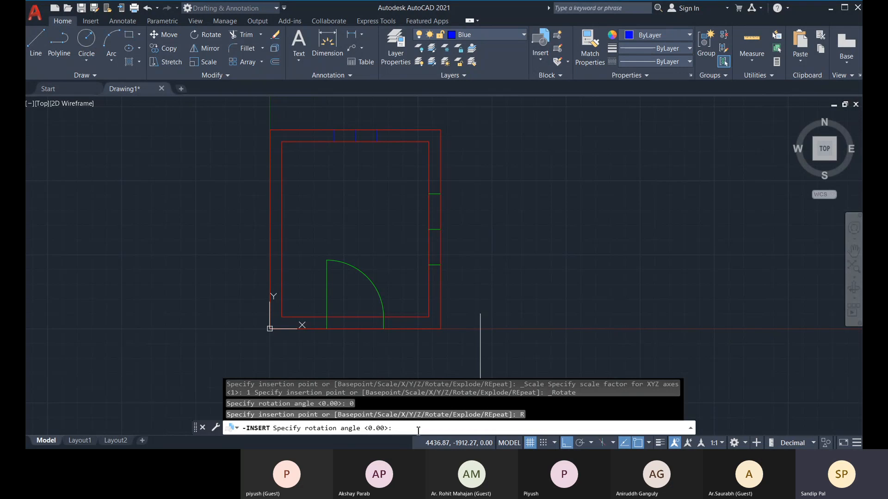
{"action": "key", "text": "Return"}
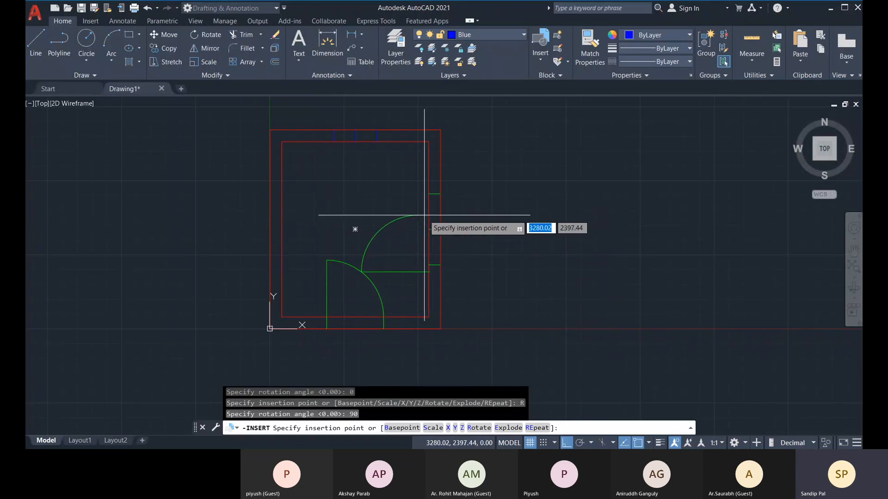
{"action": "scroll", "coordinate": [420, 194], "scroll_direction": "up", "scroll_amount": 4}
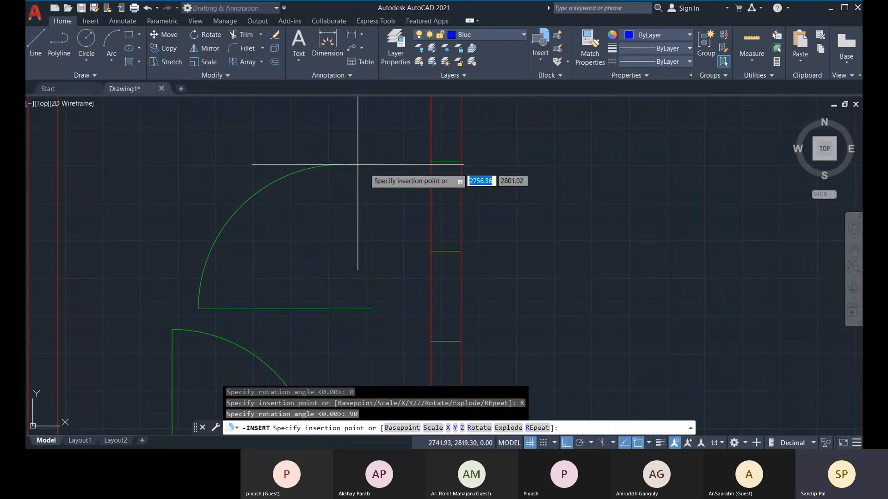
{"action": "scroll", "coordinate": [391, 196], "scroll_direction": "down", "scroll_amount": 2}
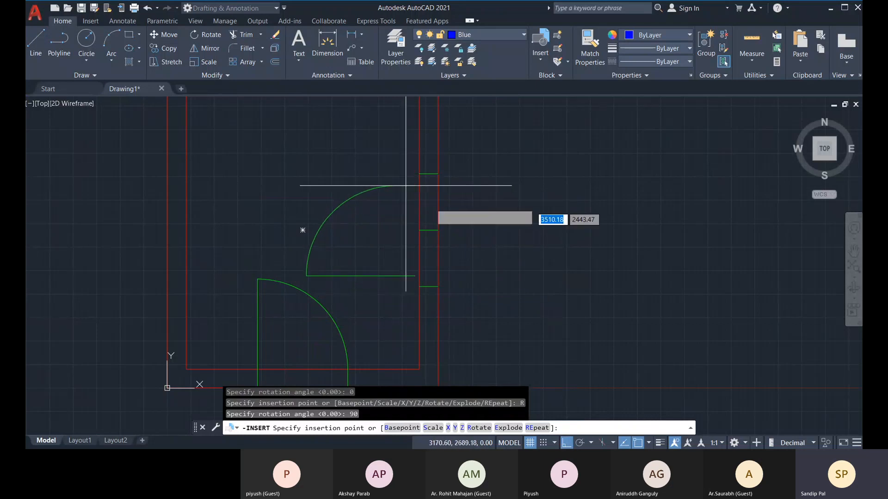
Try a scale factor of 1200/1500 for the door block being inserted.
{"action": "left_click", "coordinate": [433, 428]}
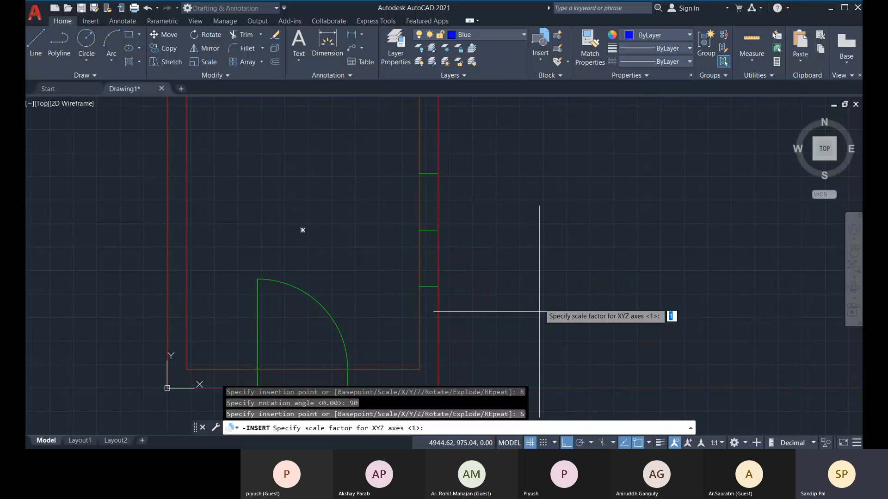
{"action": "left_click", "coordinate": [458, 429]}
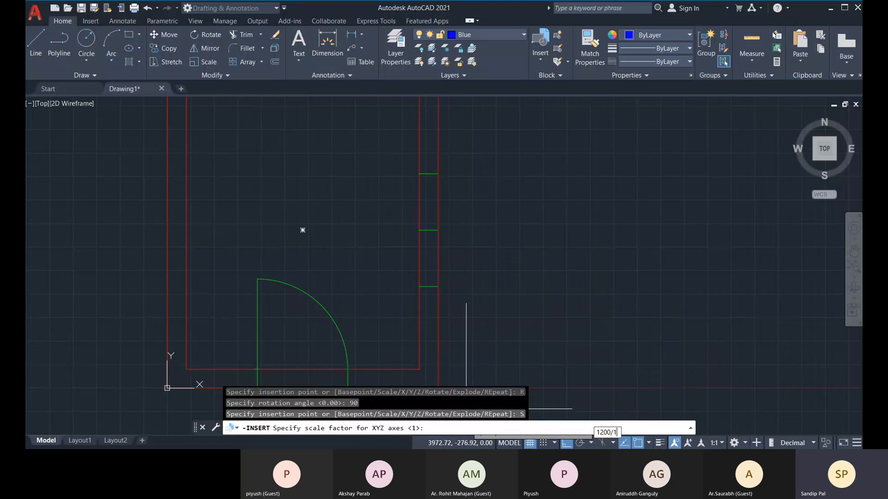
{"action": "type", "text": "1200/1500"}
{"action": "key", "text": "Return"}
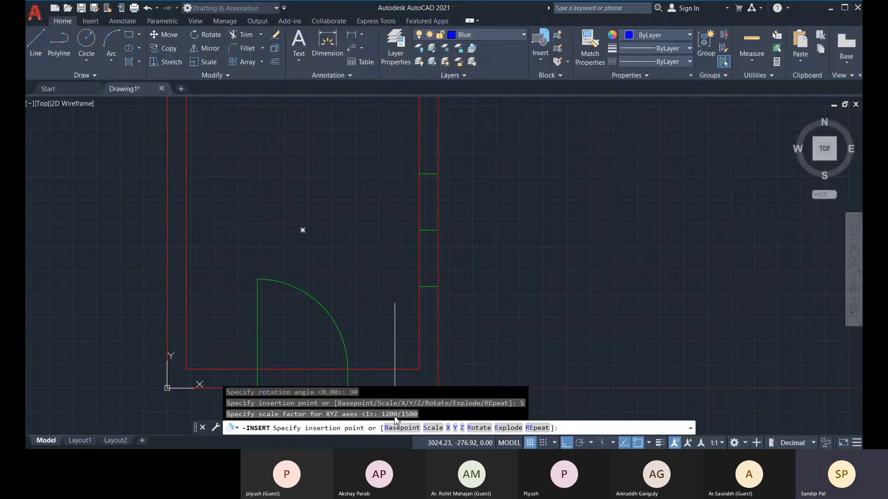
Set the block's scale factor to 1500/1200 and place it at the midpoint of the upper opening line in the right wall.
{"action": "left_click", "coordinate": [433, 428]}
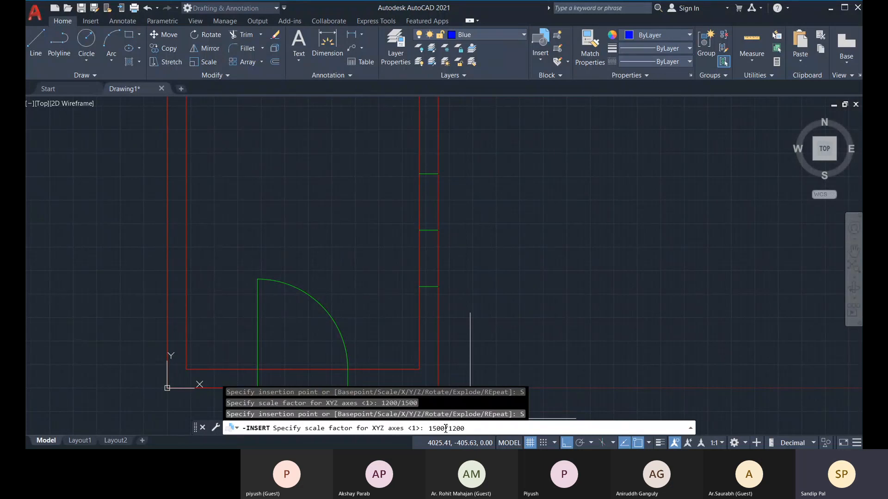
{"action": "type", "text": "1500/1200"}
{"action": "key", "text": "Return"}
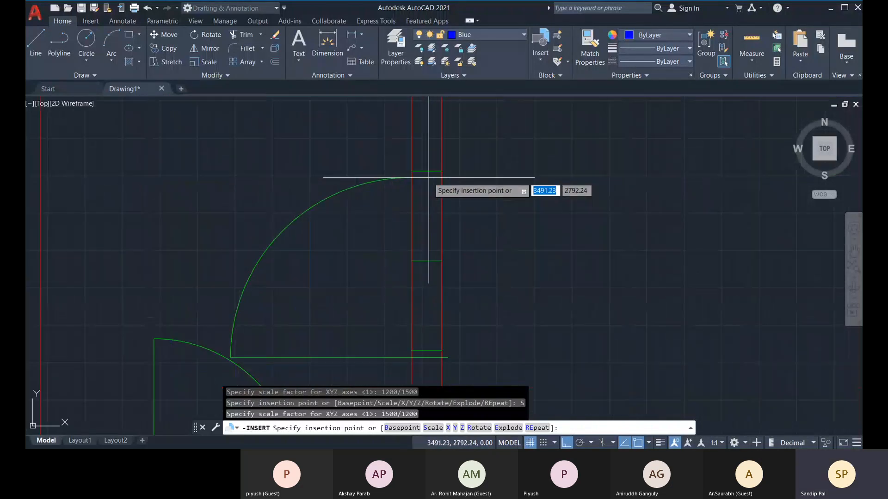
{"action": "scroll", "coordinate": [426, 181], "scroll_direction": "up", "scroll_amount": 2}
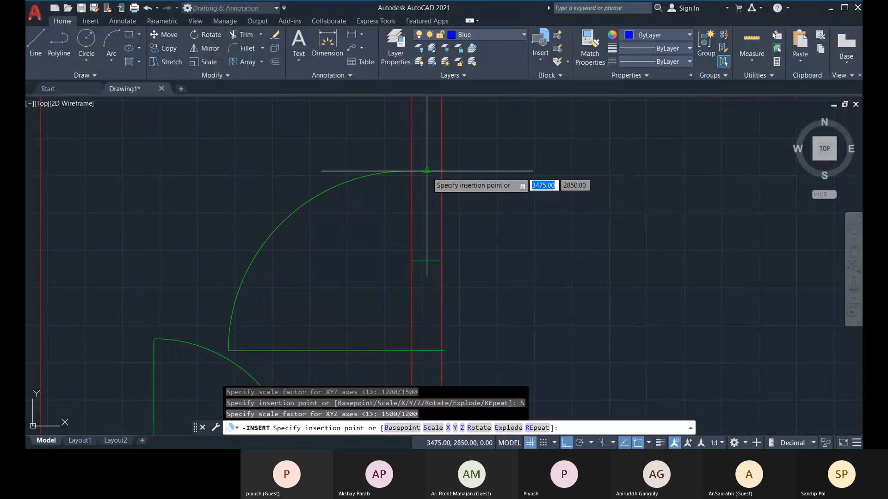
{"action": "key", "text": "Escape"}
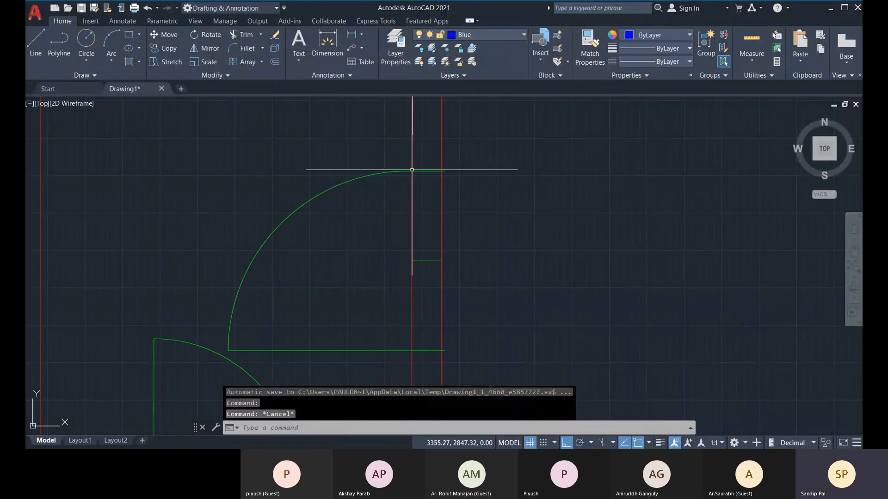
Erase the three marker lines across the right wall's thickness at the inserted door.
{"action": "left_click", "coordinate": [396, 150]}
{"action": "left_click", "coordinate": [496, 363]}
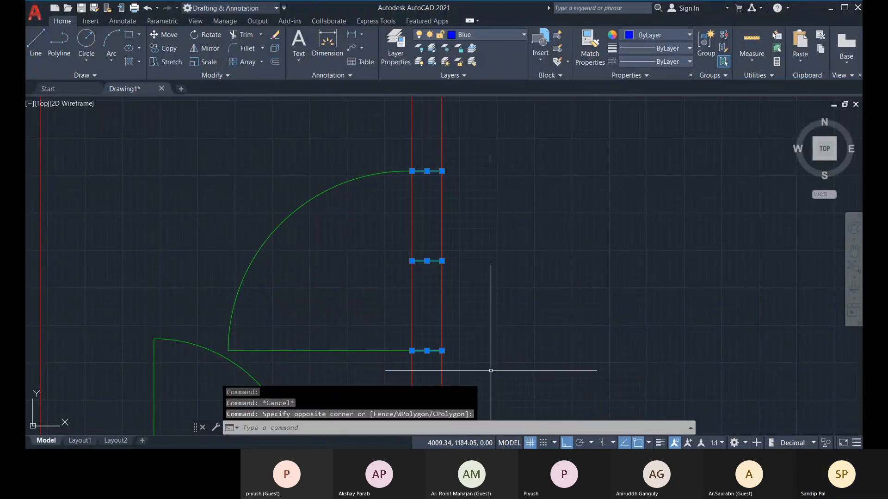
{"action": "middle_click_drag", "start_coordinate": [504, 354], "coordinate": [507, 337]}
{"action": "key", "text": "Delete"}
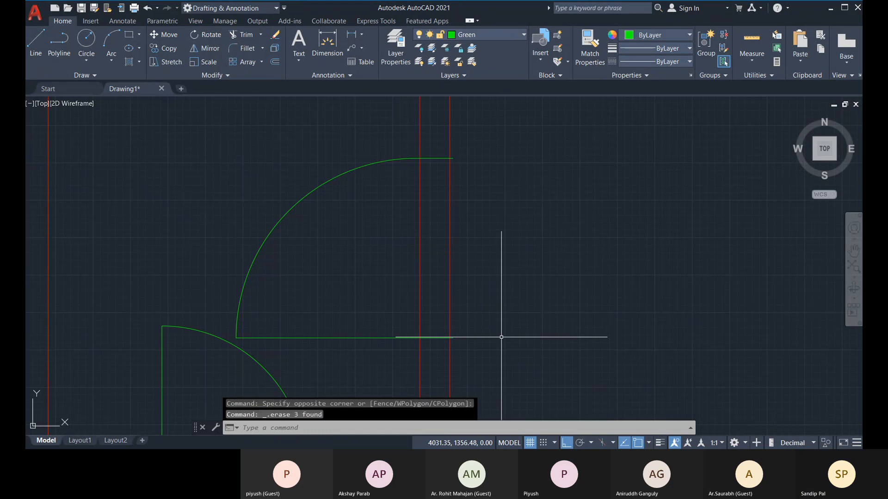
Move the right wall's door block from its upper jamb line's outer end onto the wall's outer face.
{"action": "scroll", "coordinate": [489, 263], "scroll_direction": "down", "scroll_amount": 2}
{"action": "scroll", "coordinate": [481, 264], "scroll_direction": "up", "scroll_amount": 5}
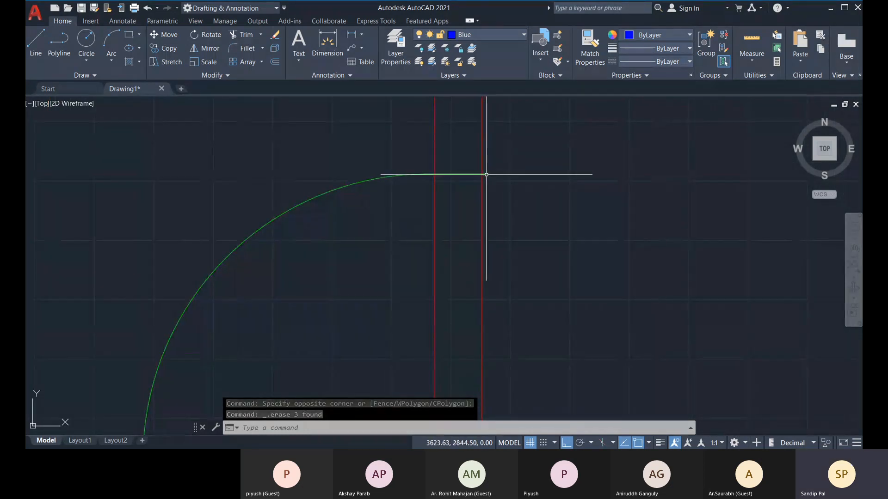
{"action": "left_click", "coordinate": [486, 174]}
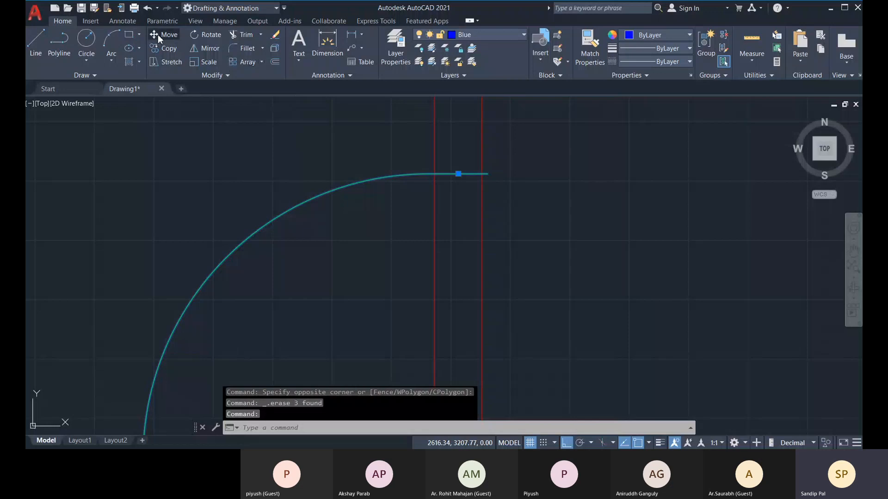
{"action": "left_click", "coordinate": [157, 35]}
{"action": "left_click", "coordinate": [487, 174]}
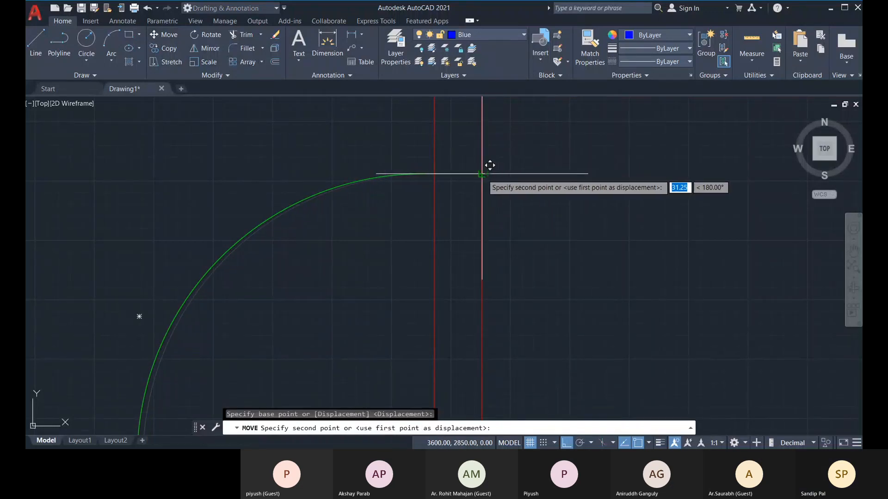
{"action": "left_click", "coordinate": [482, 174]}
{"action": "scroll", "coordinate": [521, 174], "scroll_direction": "down", "scroll_amount": 5}
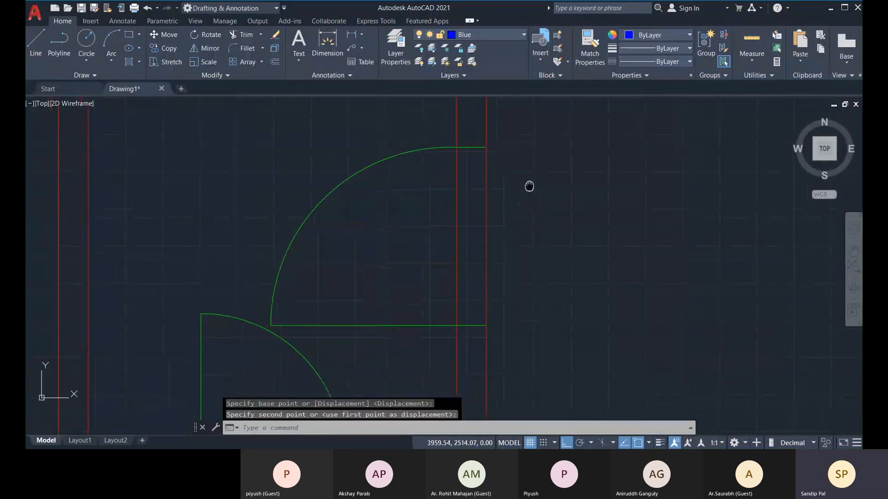
Start inserting the D1 door block and set its rotation angle to 180.
{"action": "middle_click_drag", "start_coordinate": [530, 236], "coordinate": [523, 251]}
{"action": "middle_click_drag", "start_coordinate": [460, 207], "coordinate": [434, 253]}
{"action": "left_click", "coordinate": [542, 55]}
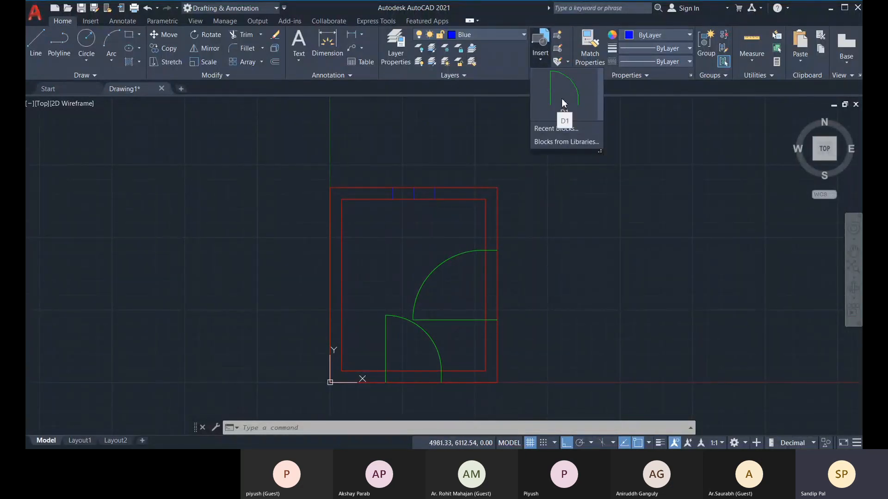
{"action": "left_click", "coordinate": [561, 98]}
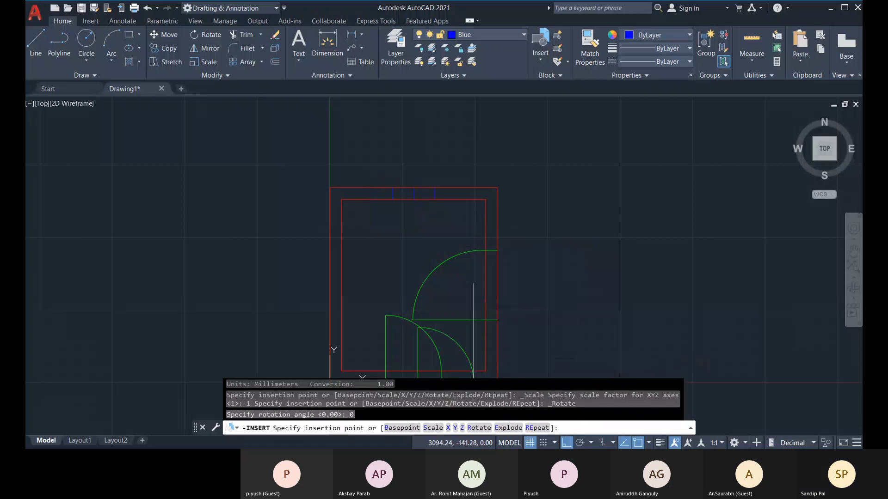
{"action": "left_click", "coordinate": [471, 429]}
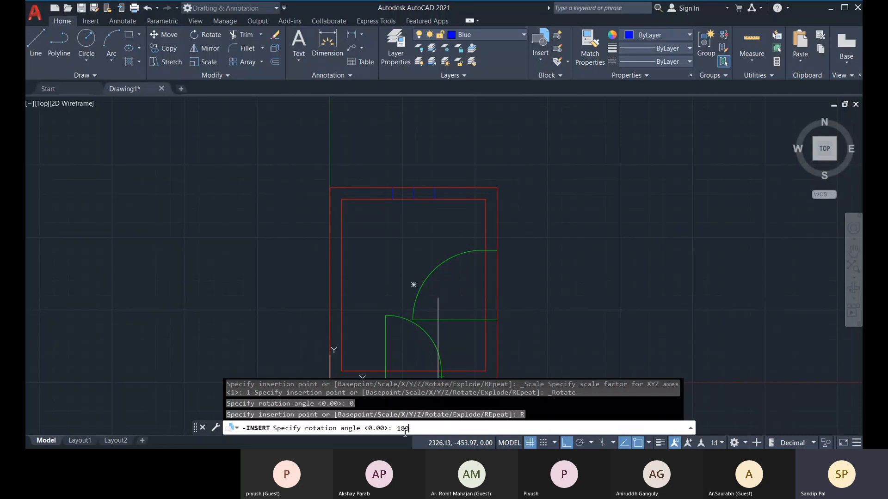
{"action": "key", "text": "Return"}
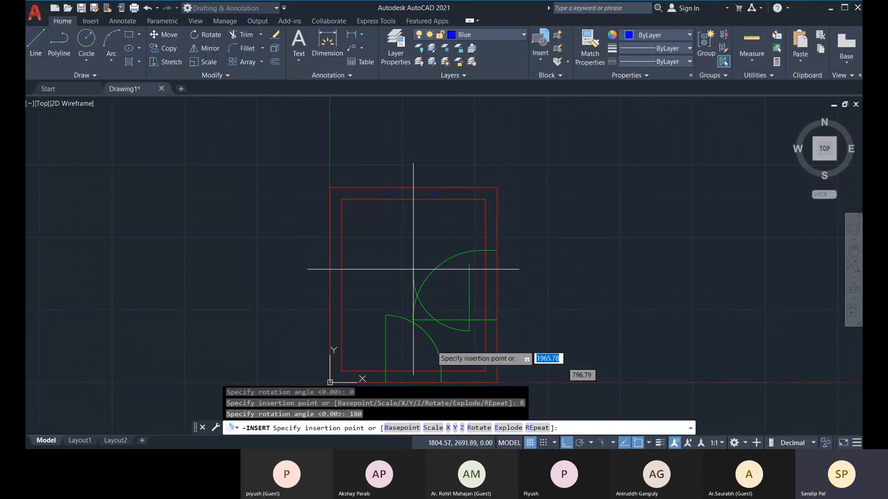
Try a scale factor of 1200/900 for the D1 block being inserted.
{"action": "left_click", "coordinate": [434, 428]}
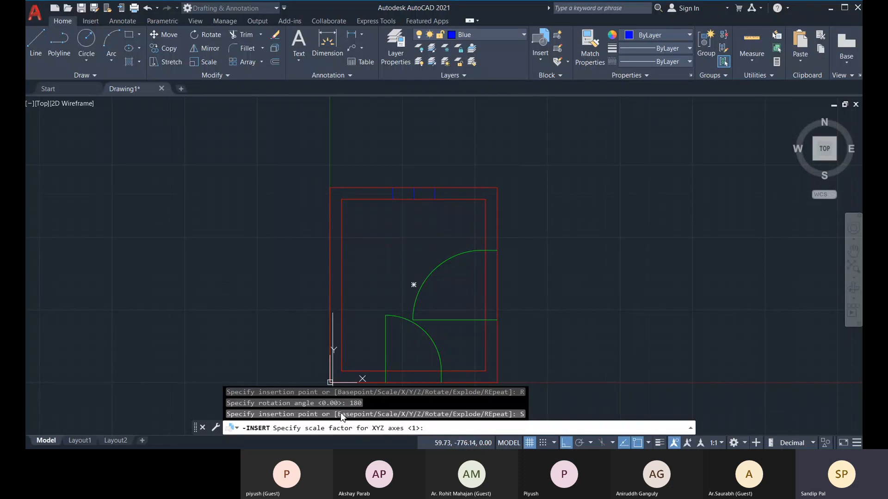
{"action": "scroll", "coordinate": [379, 333], "scroll_direction": "up", "scroll_amount": 3}
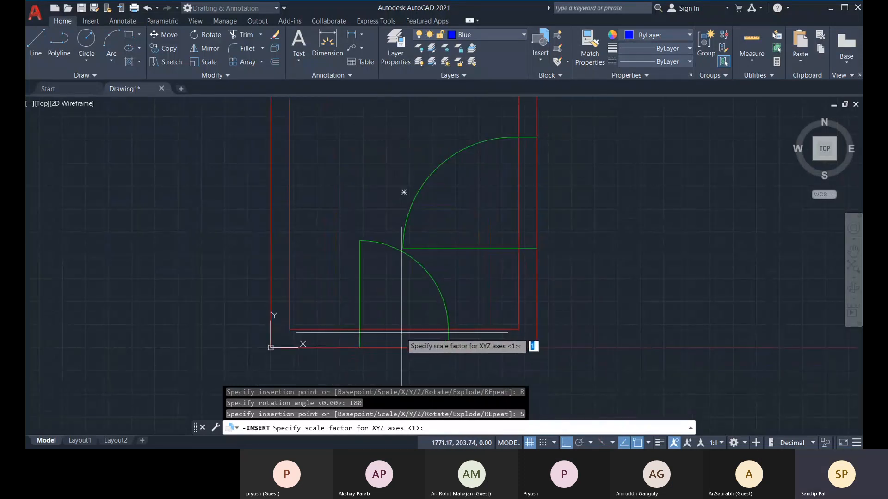
{"action": "middle_click_drag", "start_coordinate": [426, 342], "coordinate": [394, 384]}
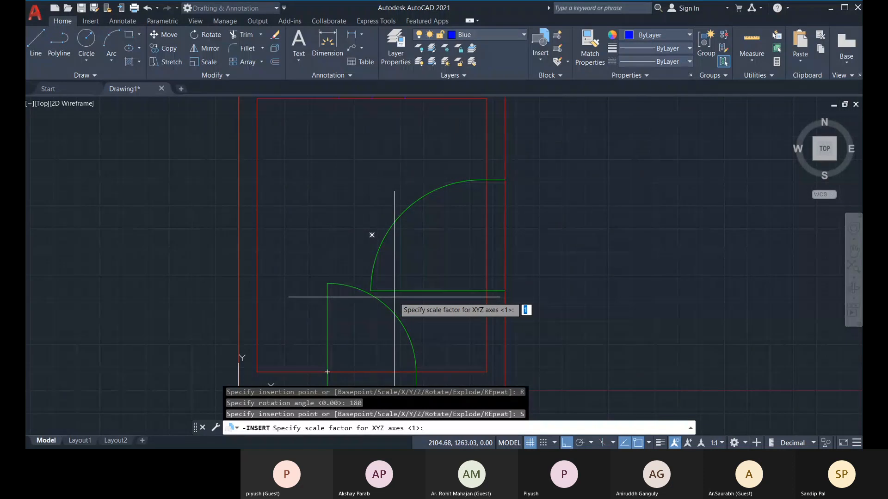
{"action": "middle_click_drag", "start_coordinate": [391, 290], "coordinate": [388, 306]}
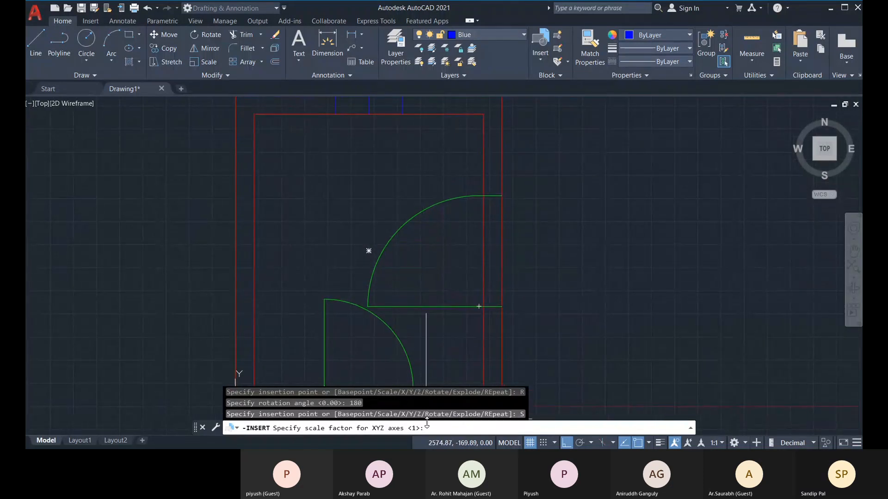
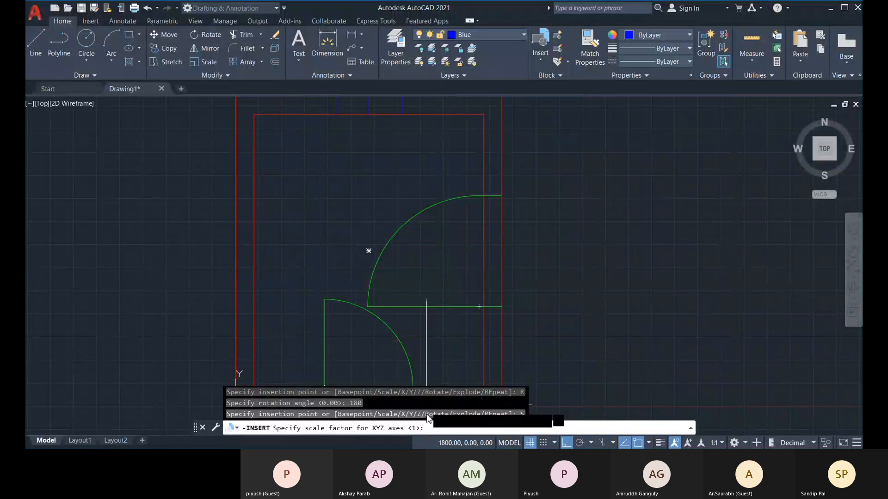
{"action": "type", "text": "1200/9"}
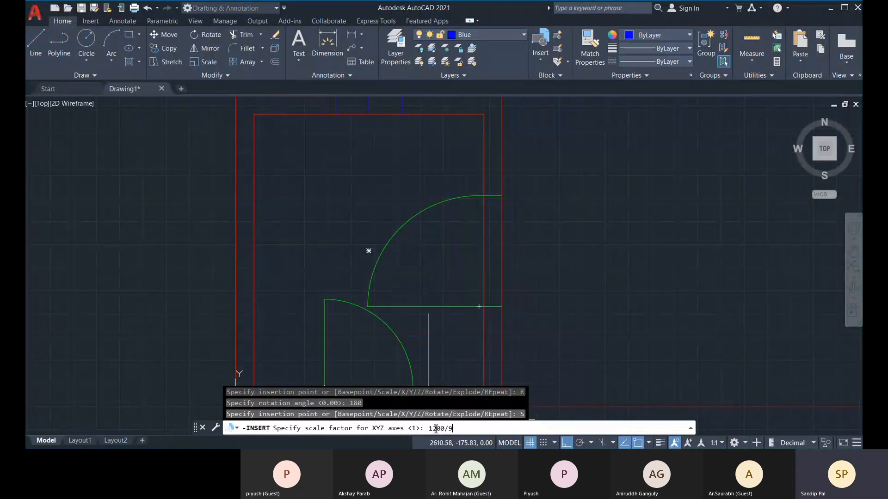
{"action": "type", "text": "00"}
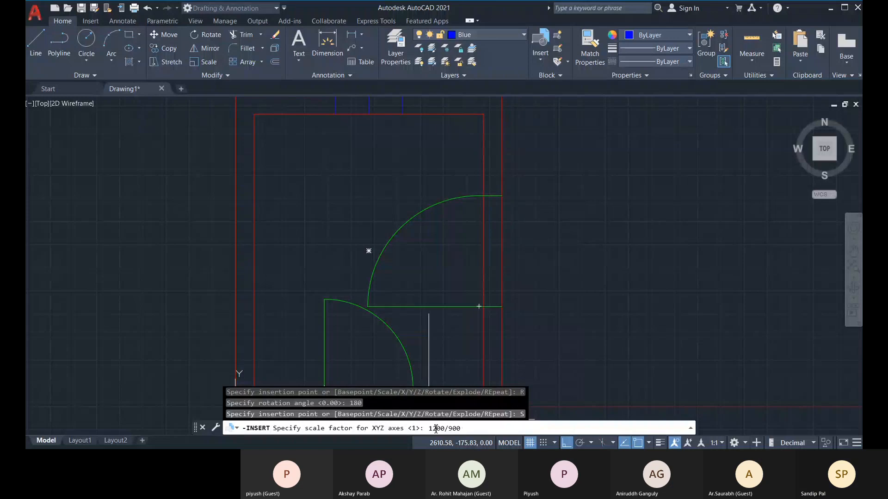
{"action": "key", "text": "Return"}
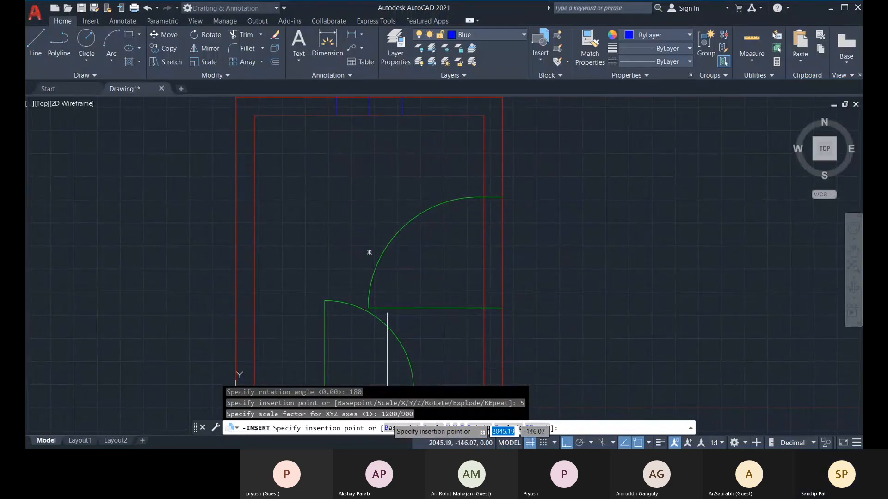
Set the block's scale factor to 900/1200 and place it at the midpoint of the left opening line in the upper wall.
{"action": "middle_click_drag", "start_coordinate": [350, 214], "coordinate": [346, 240]}
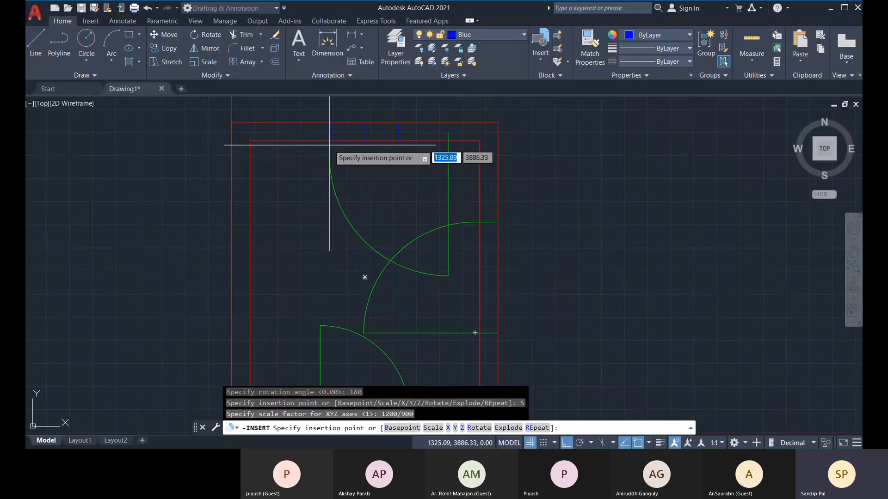
{"action": "type", "text": "S"}
{"action": "key", "text": "Return"}
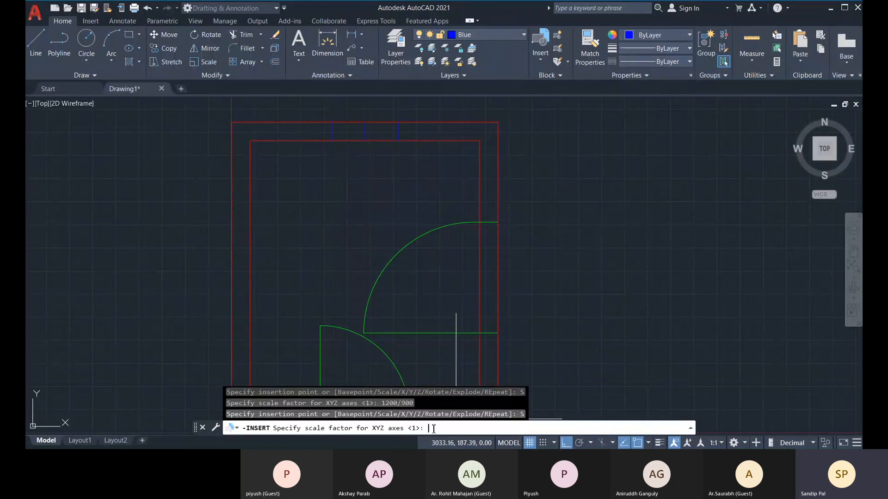
{"action": "type", "text": "900/"}
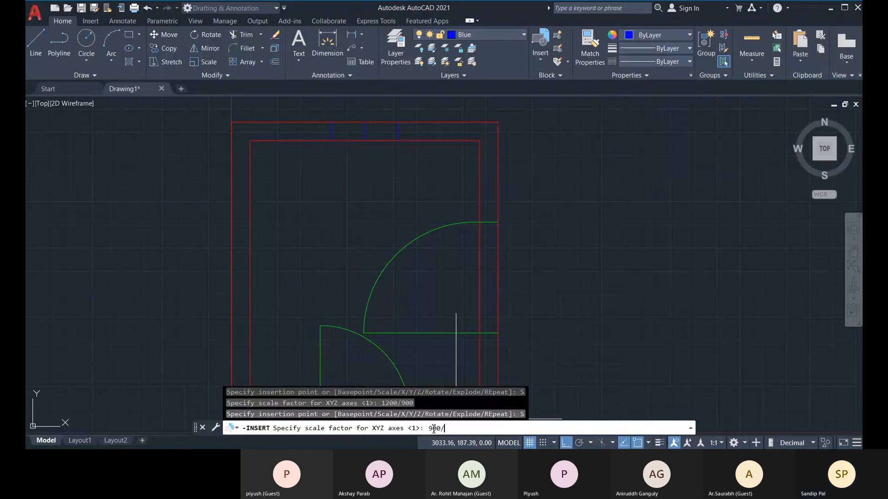
{"action": "type", "text": "1200"}
{"action": "key", "text": "Return"}
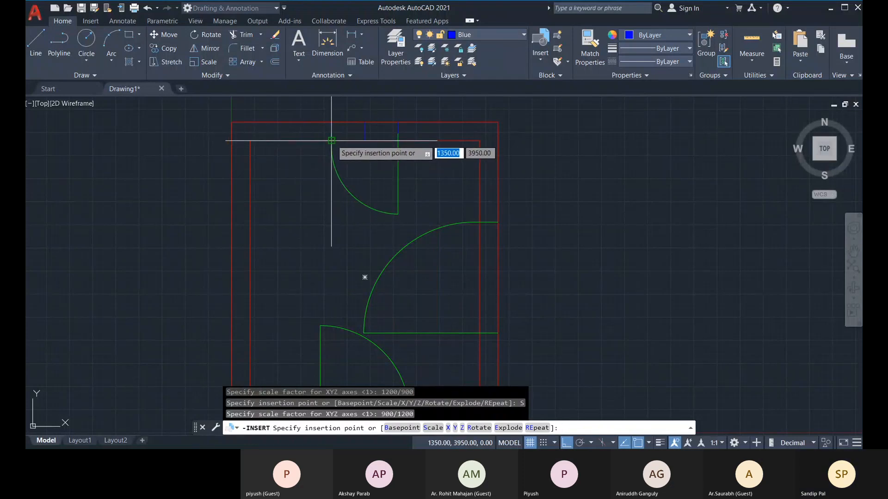
{"action": "key", "text": "Escape"}
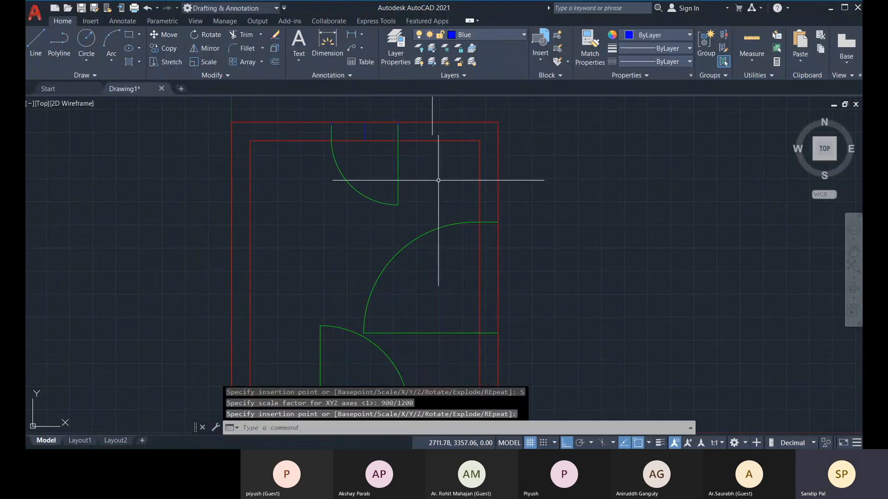
Erase the door blocks in the right wall and the upper wall.
{"action": "scroll", "coordinate": [428, 257], "scroll_direction": "down", "scroll_amount": 2}
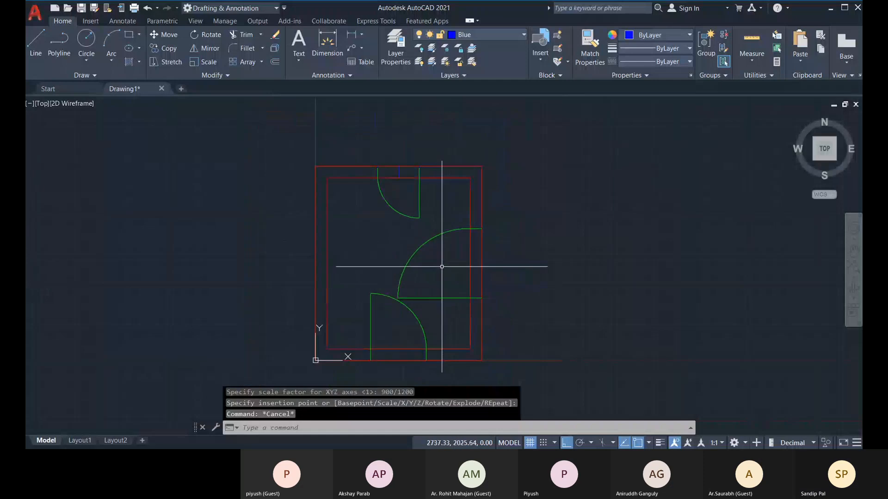
{"action": "left_click", "coordinate": [453, 296]}
{"action": "left_click", "coordinate": [428, 212]}
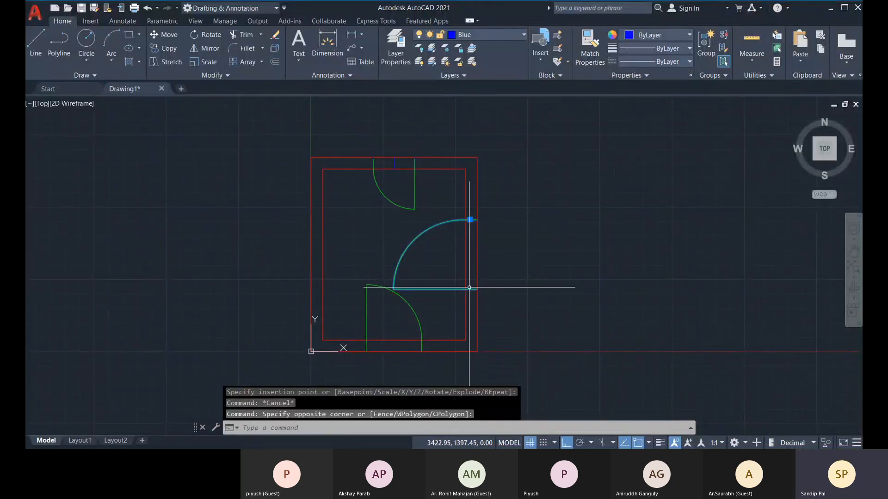
{"action": "key", "text": "Delete"}
{"action": "left_click", "coordinate": [426, 214]}
{"action": "left_click", "coordinate": [369, 201]}
{"action": "key", "text": "Delete"}
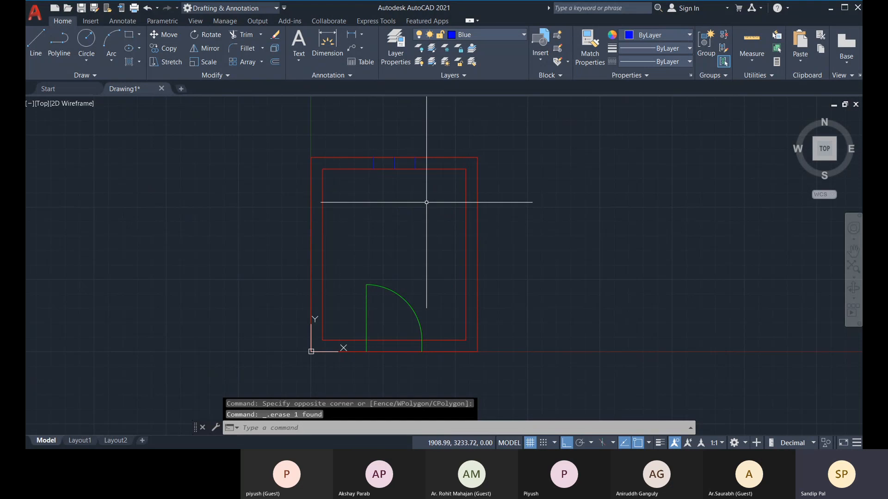
Draw a horizontal line between the midpoints of the two outer opening lines in the upper wall.
{"action": "left_click", "coordinate": [357, 139]}
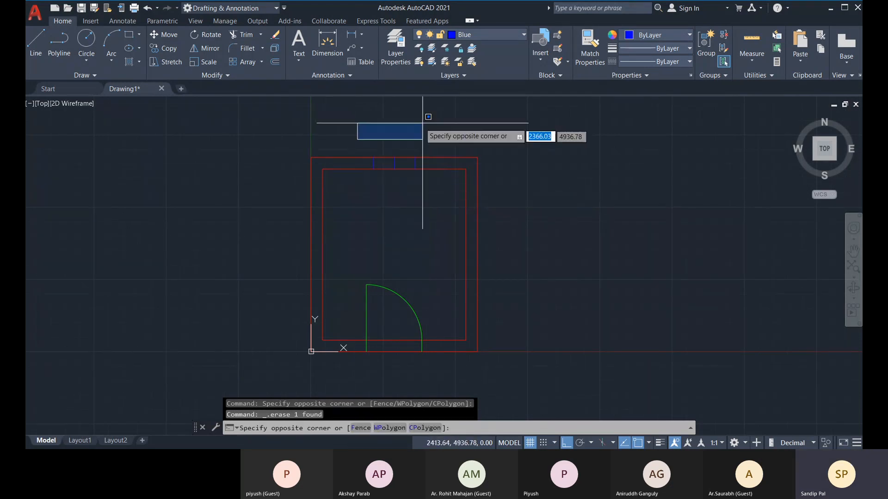
{"action": "left_click", "coordinate": [422, 123]}
{"action": "scroll", "coordinate": [406, 157], "scroll_direction": "up", "scroll_amount": 4}
{"action": "middle_click_drag", "start_coordinate": [407, 172], "coordinate": [404, 167]}
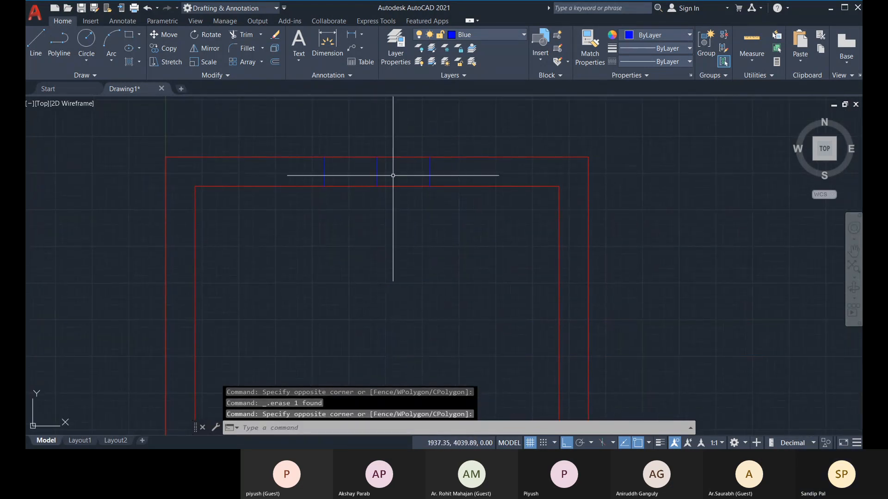
{"action": "middle_click_drag", "start_coordinate": [351, 164], "coordinate": [342, 166]}
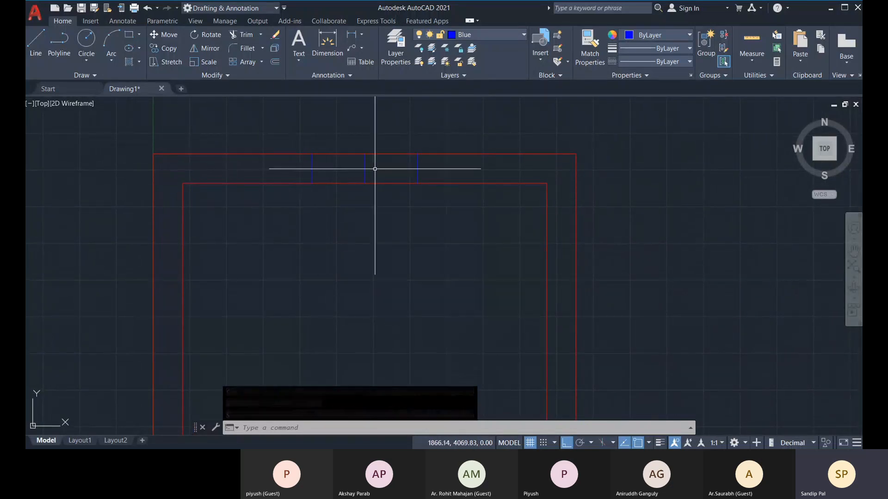
{"action": "left_click", "coordinate": [26, 46]}
{"action": "left_click", "coordinate": [312, 168]}
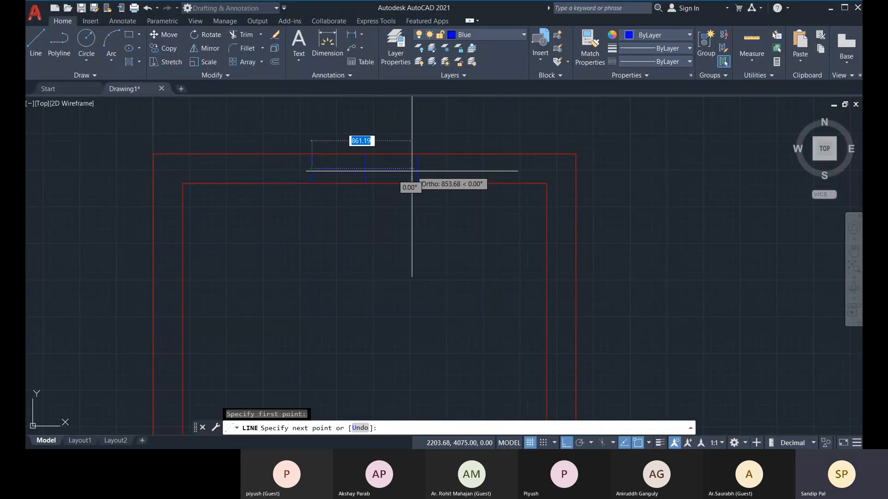
{"action": "key", "text": "Escape"}
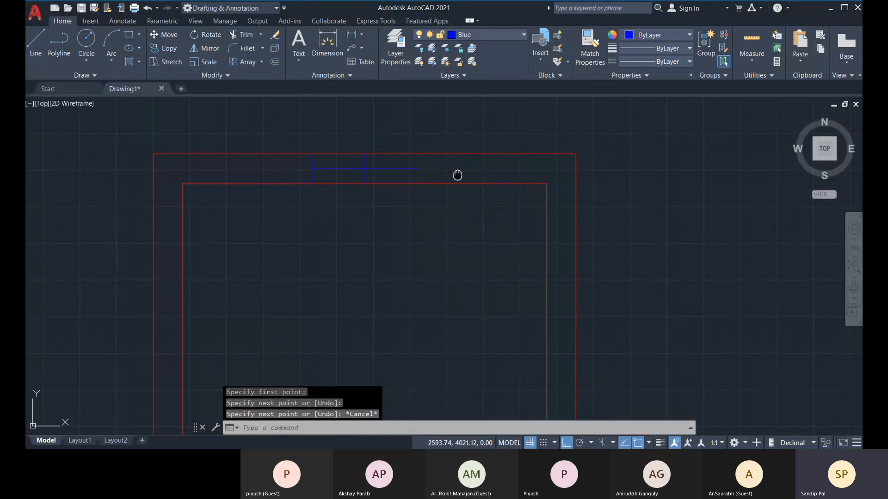
Erase the centre marker line between the two opening lines in the upper wall.
{"action": "middle_click_drag", "start_coordinate": [457, 175], "coordinate": [457, 178]}
{"action": "left_click", "coordinate": [362, 158]}
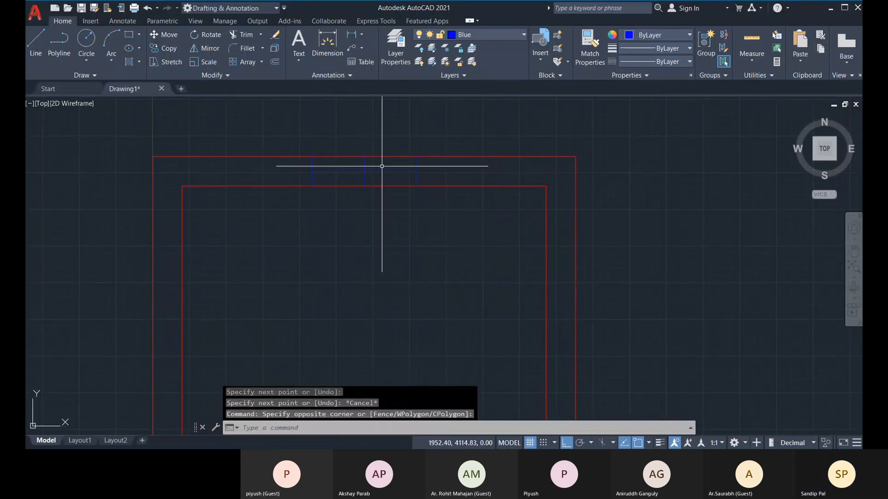
{"action": "left_click", "coordinate": [363, 165]}
{"action": "key", "text": "Delete"}
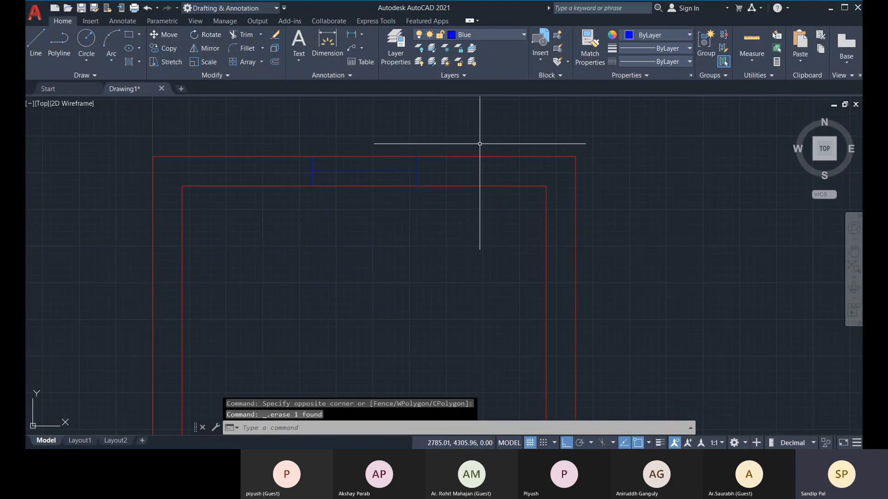
{"action": "scroll", "coordinate": [334, 194], "scroll_direction": "up", "scroll_amount": 4}
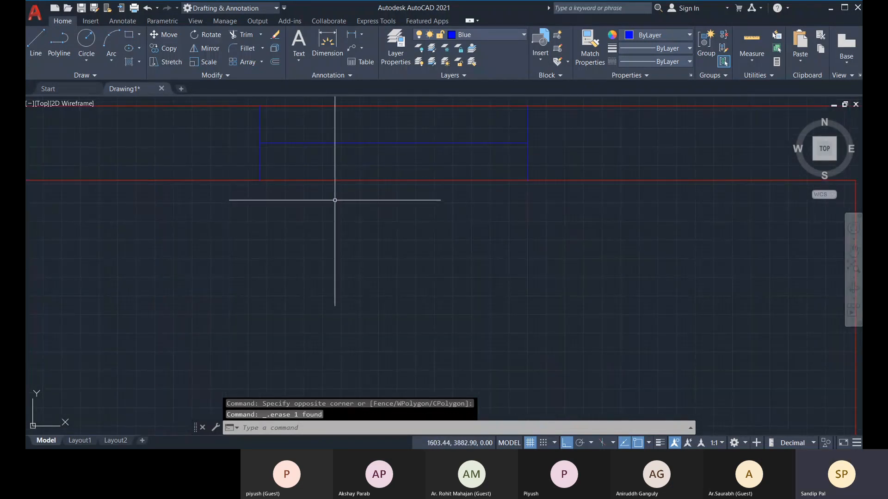
{"action": "scroll", "coordinate": [334, 200], "scroll_direction": "down", "scroll_amount": 4}
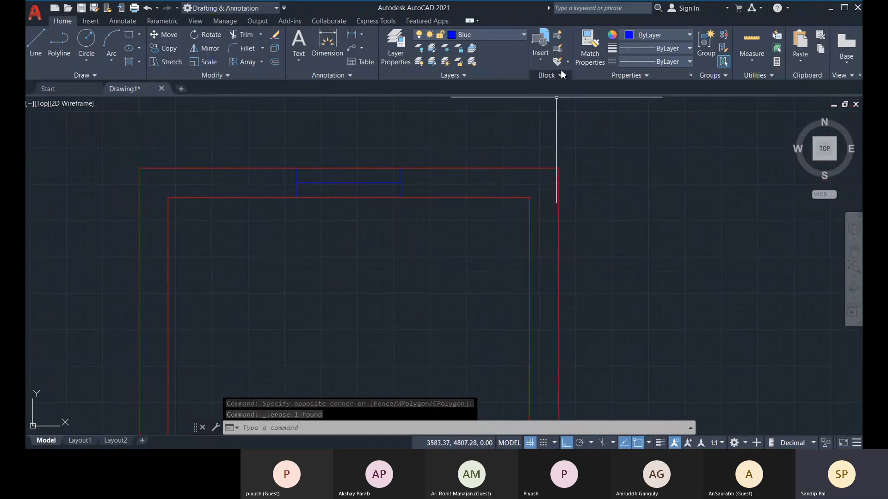
{"action": "left_click", "coordinate": [538, 59]}
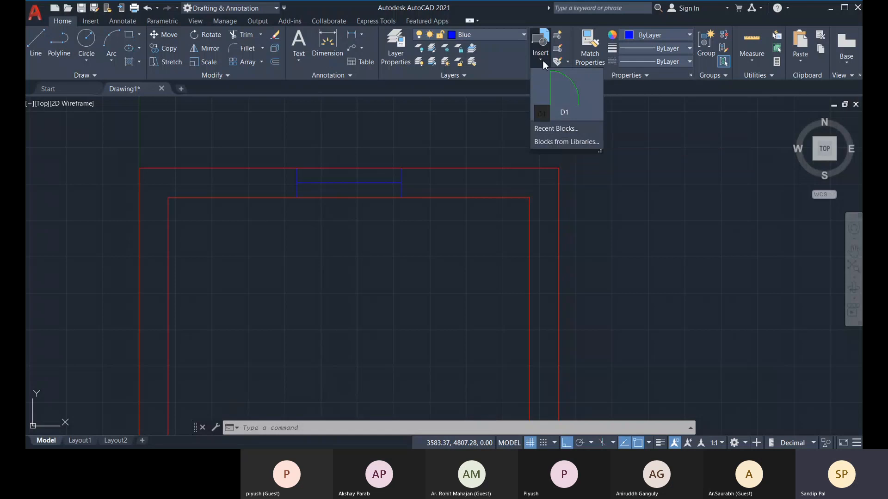
{"action": "left_click", "coordinate": [561, 38]}
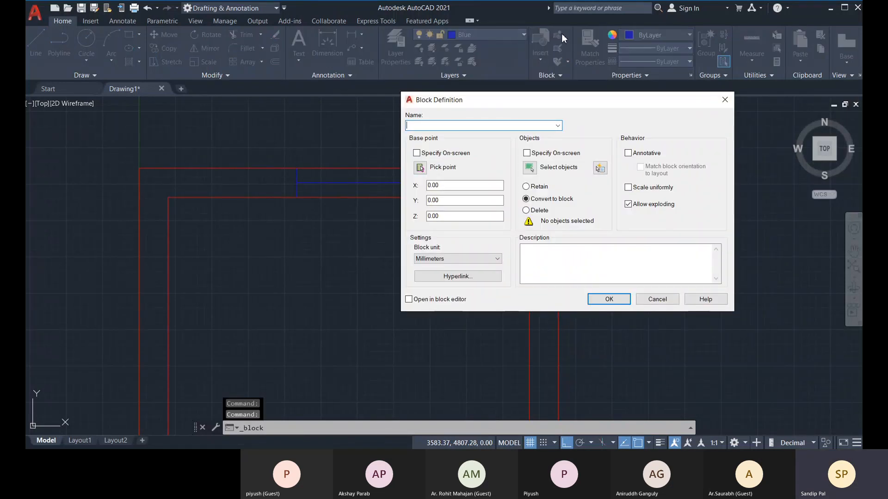
{"action": "left_click", "coordinate": [724, 100]}
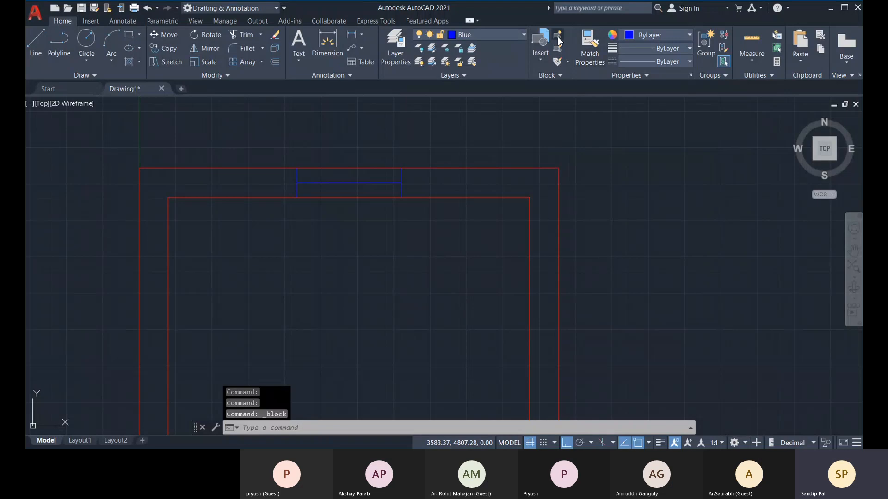
Define the three blue opening lines in the upper wall as block W1, with its base point at the upper end of the right opening line.
{"action": "left_click", "coordinate": [559, 39]}
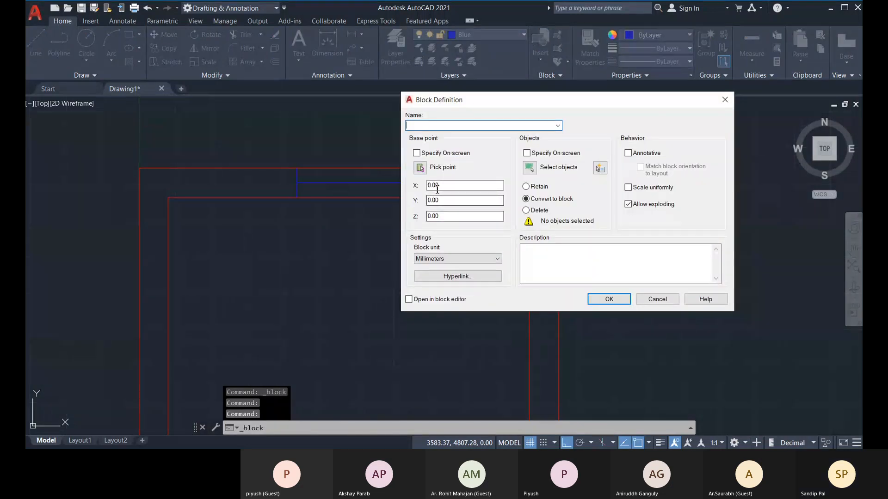
{"action": "left_click", "coordinate": [530, 167]}
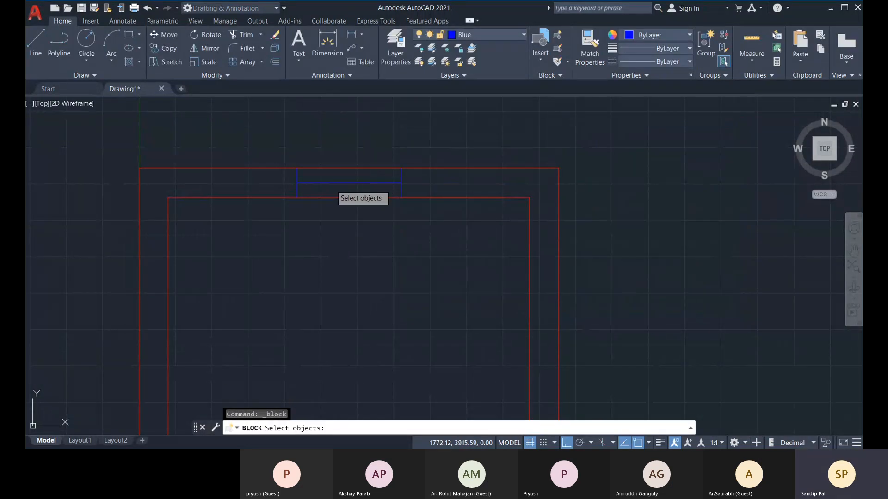
{"action": "left_click", "coordinate": [254, 145]}
{"action": "left_click", "coordinate": [466, 251]}
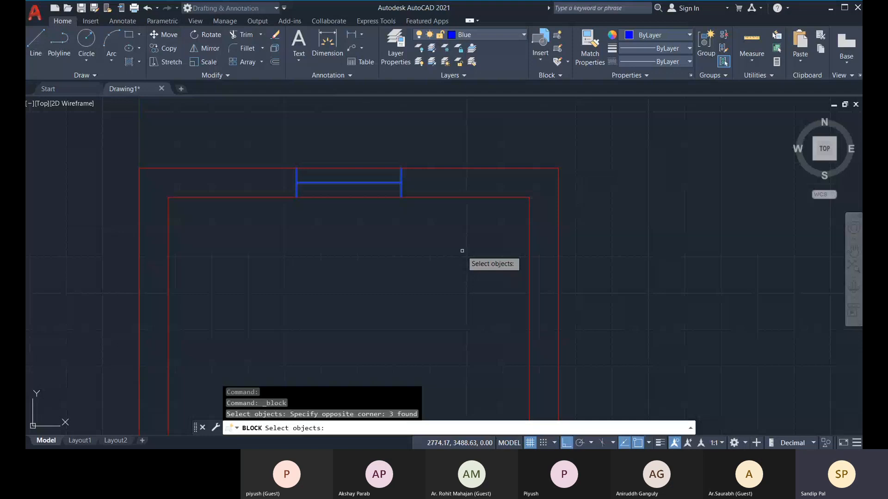
{"action": "key", "text": "Return"}
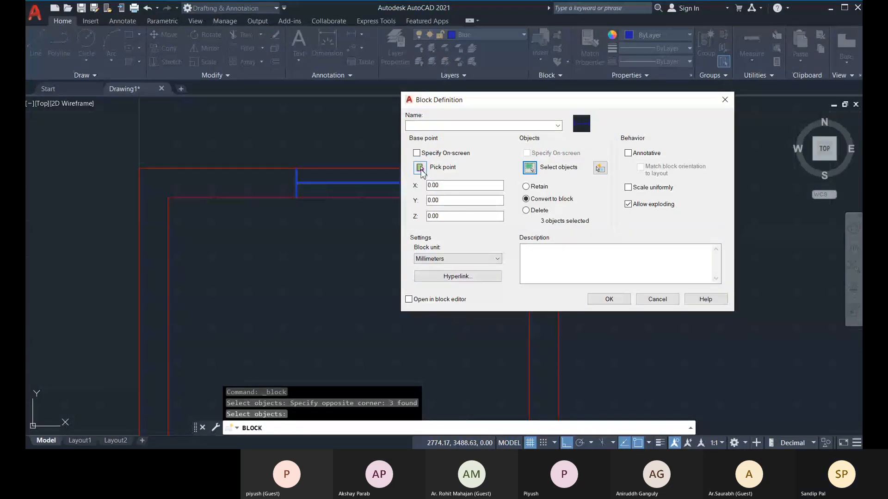
{"action": "left_click", "coordinate": [422, 169]}
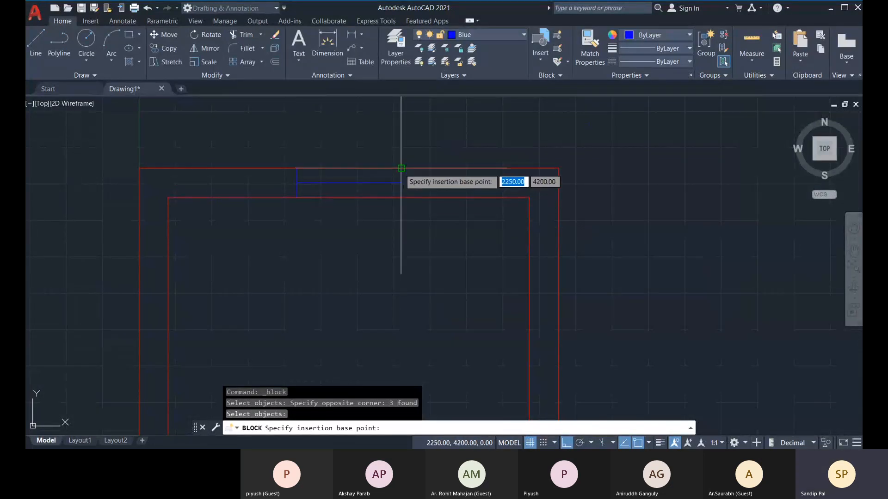
{"action": "left_click", "coordinate": [399, 168]}
{"action": "left_click", "coordinate": [435, 126]}
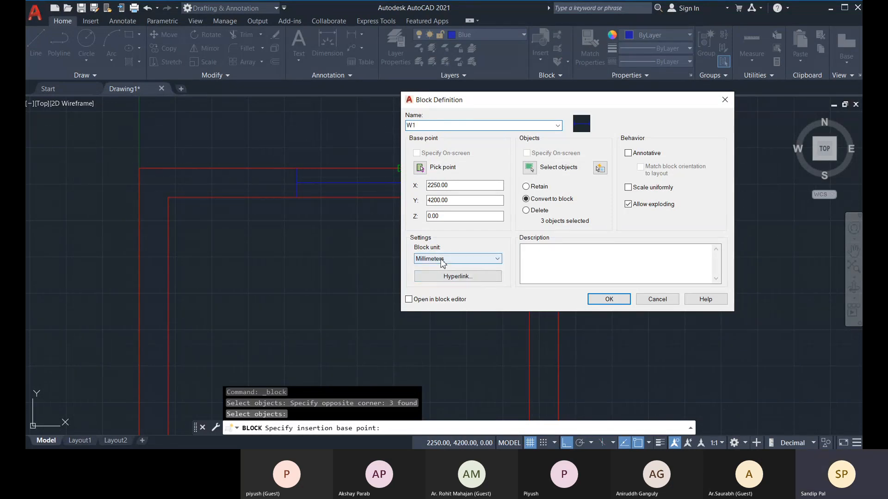
{"action": "left_click", "coordinate": [608, 299]}
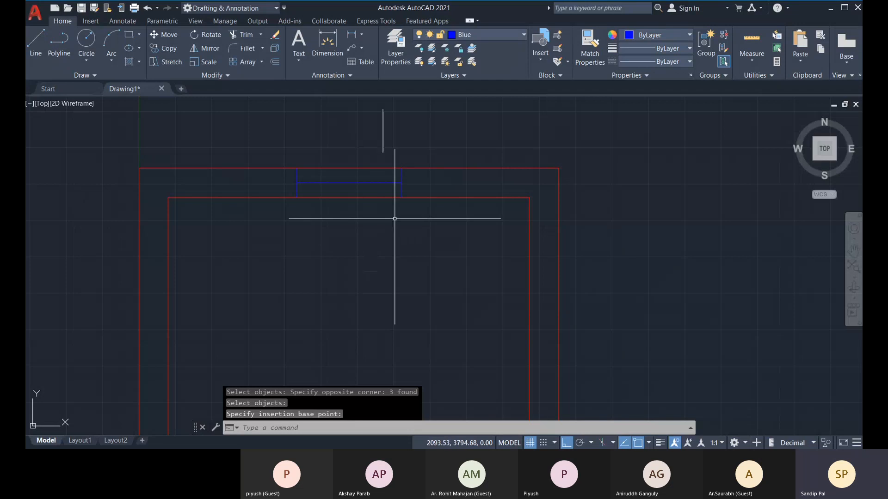
Start inserting the W1 block with a Y scale factor of 1200/900 and a rotation angle of 90 degrees.
{"action": "scroll", "coordinate": [443, 274], "scroll_direction": "down", "scroll_amount": 4}
{"action": "scroll", "coordinate": [452, 250], "scroll_direction": "up", "scroll_amount": 2}
{"action": "middle_click_drag", "start_coordinate": [448, 258], "coordinate": [446, 238]}
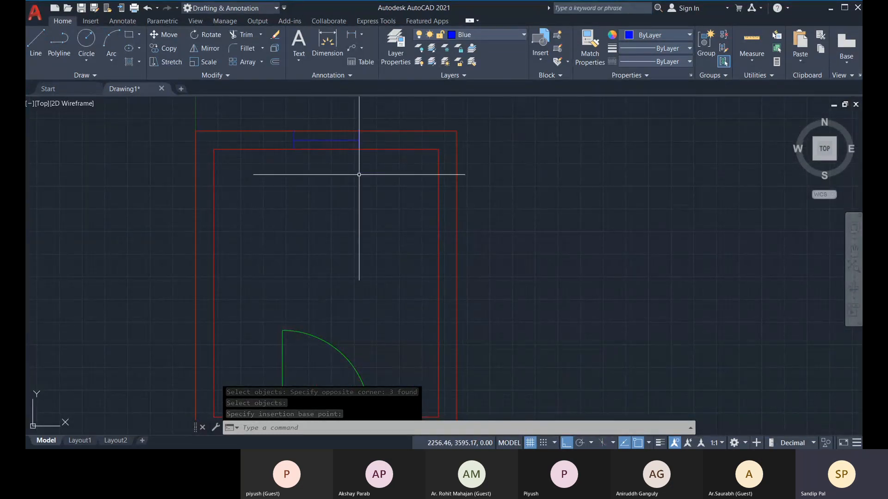
{"action": "left_click", "coordinate": [541, 61]}
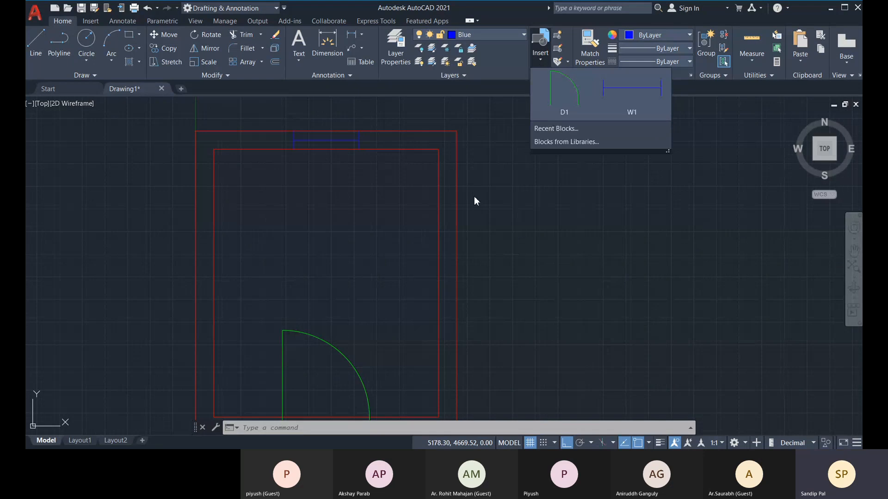
{"action": "left_click", "coordinate": [620, 107]}
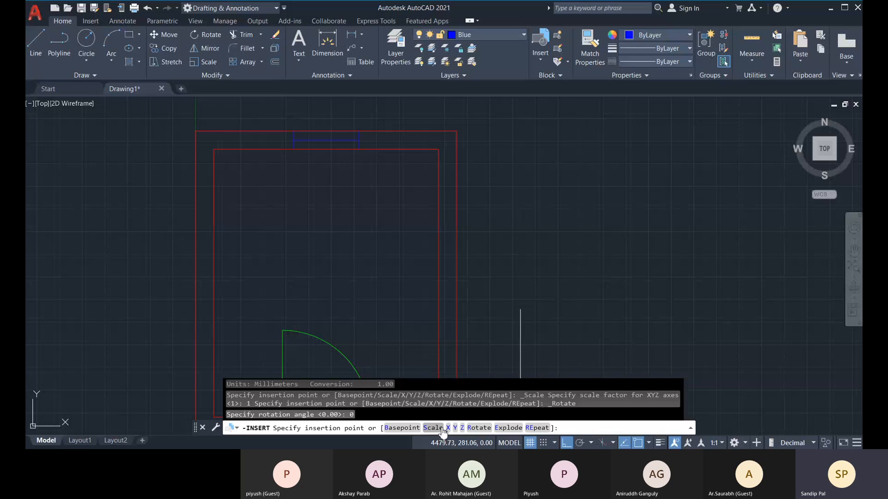
{"action": "middle_click_drag", "start_coordinate": [411, 378], "coordinate": [411, 327]}
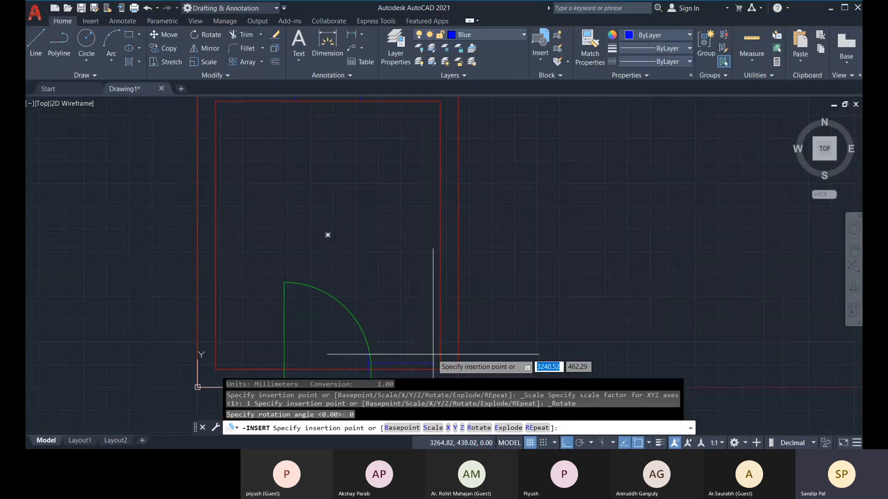
{"action": "middle_click_drag", "start_coordinate": [432, 360], "coordinate": [431, 335]}
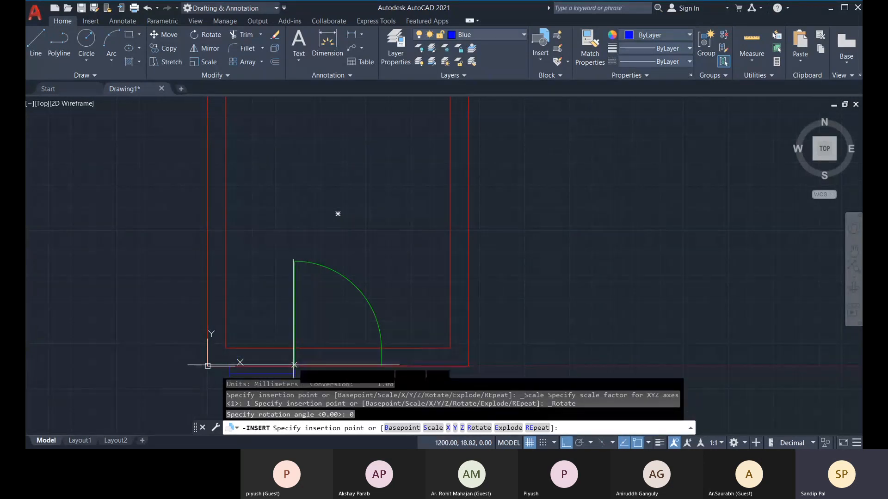
{"action": "middle_click_drag", "start_coordinate": [343, 363], "coordinate": [349, 341]}
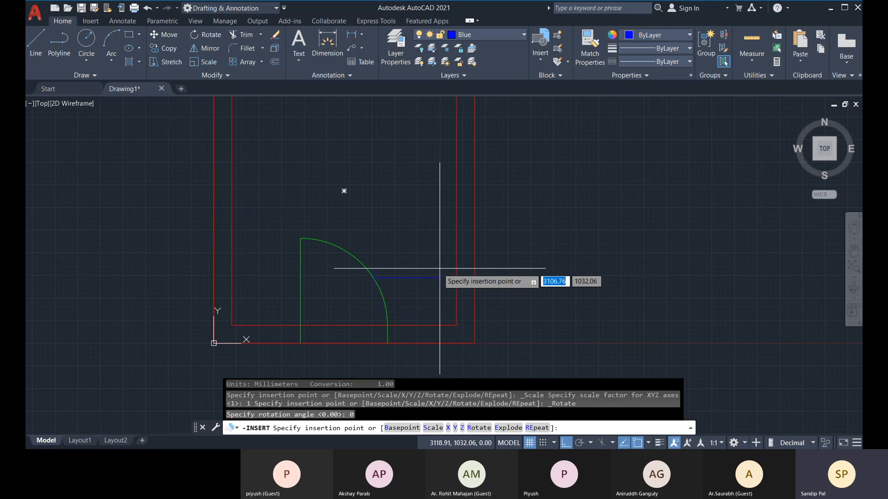
{"action": "middle_click_drag", "start_coordinate": [386, 165], "coordinate": [393, 270]}
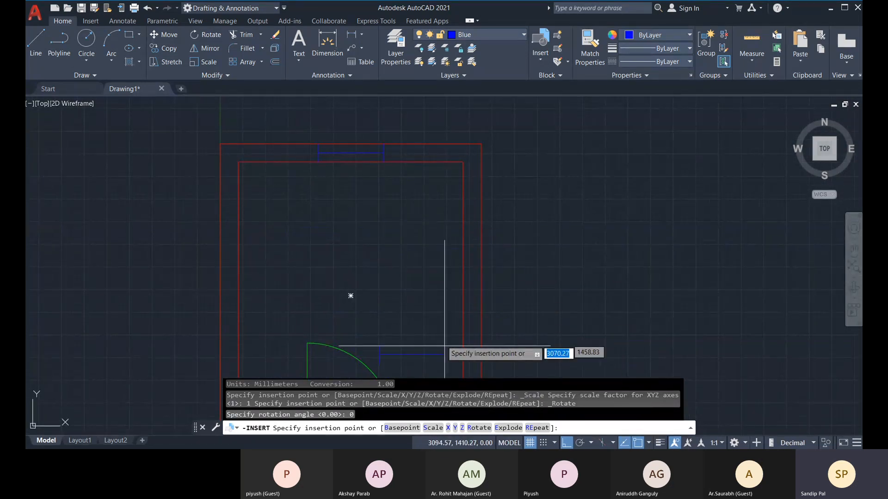
{"action": "middle_click_drag", "start_coordinate": [442, 344], "coordinate": [396, 244]}
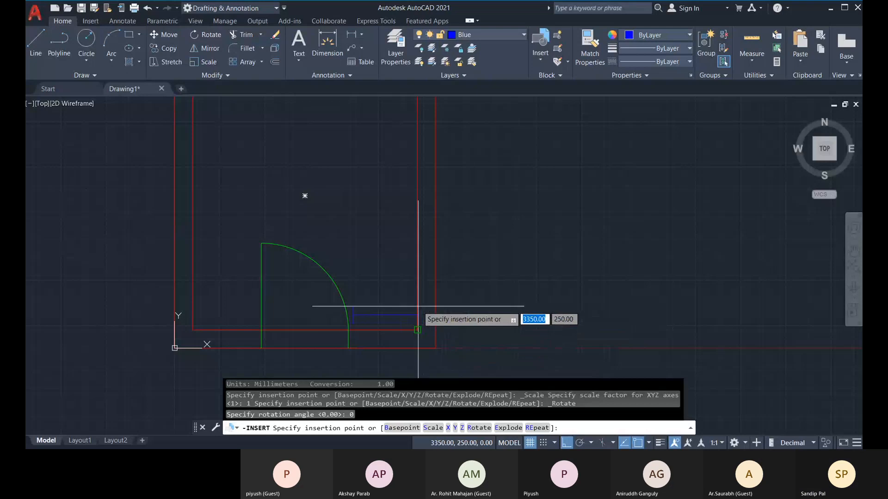
{"action": "left_click", "coordinate": [456, 428]}
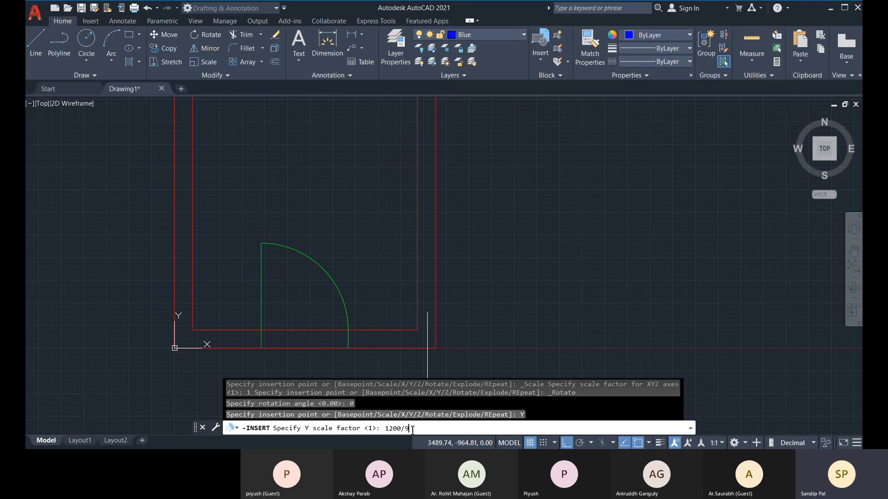
{"action": "key", "text": "Return"}
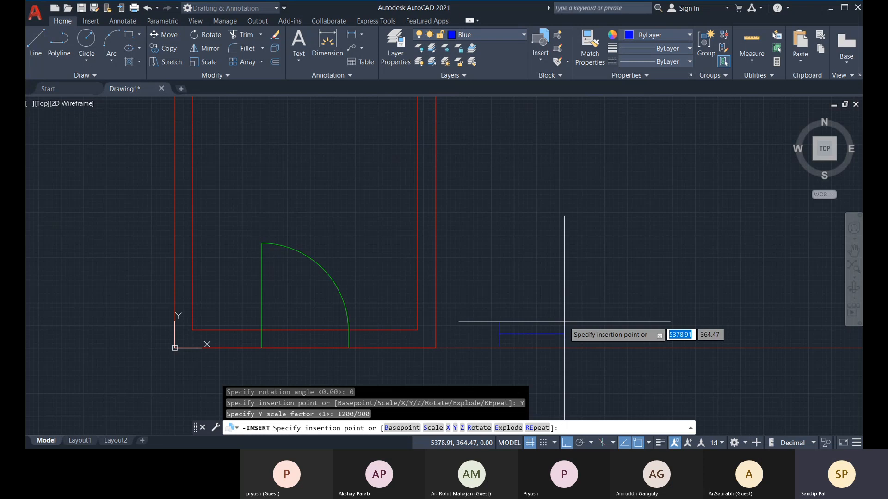
{"action": "left_click", "coordinate": [479, 428]}
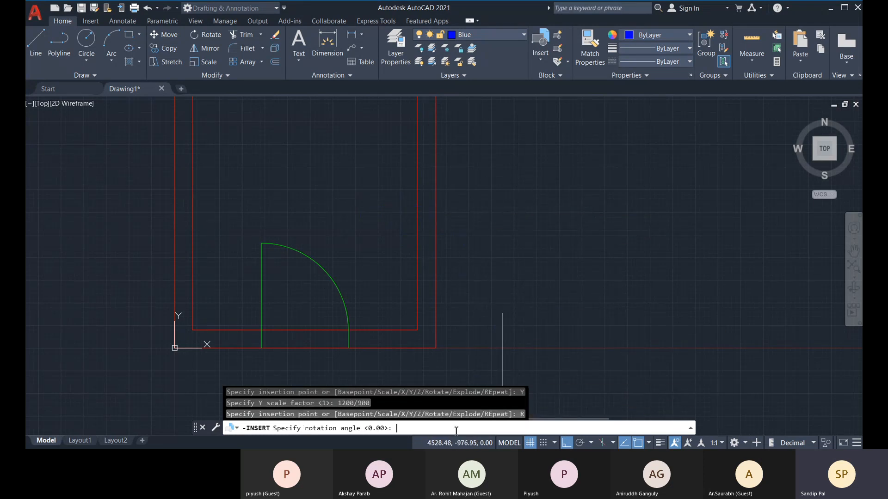
{"action": "key", "text": "Return"}
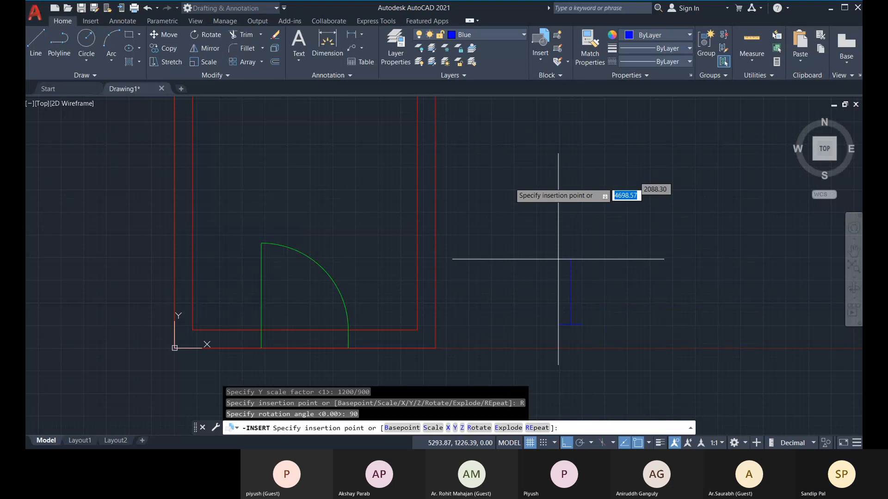
Enable the Nearest object snap for placing the block on the right wall.
{"action": "scroll", "coordinate": [421, 136], "scroll_direction": "up", "scroll_amount": 2}
{"action": "middle_click_drag", "start_coordinate": [420, 137], "coordinate": [366, 230]}
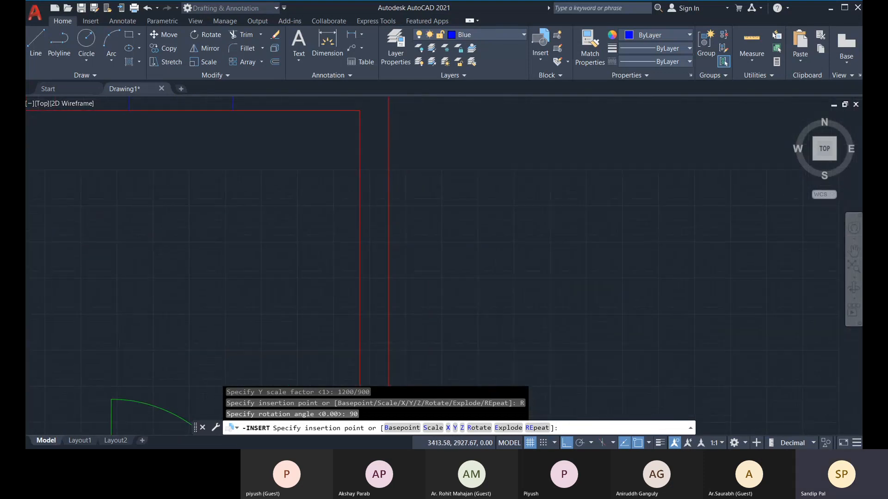
{"action": "scroll", "coordinate": [362, 226], "scroll_direction": "up", "scroll_amount": 5}
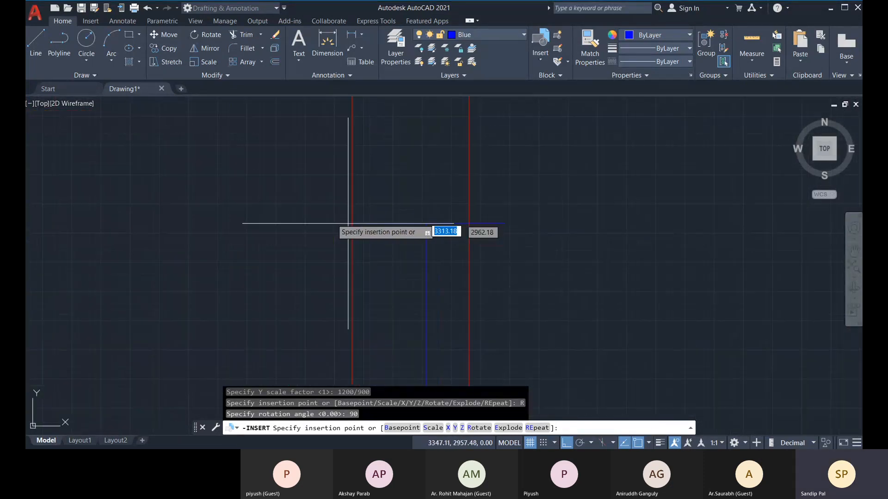
{"action": "scroll", "coordinate": [366, 212], "scroll_direction": "up", "scroll_amount": 2}
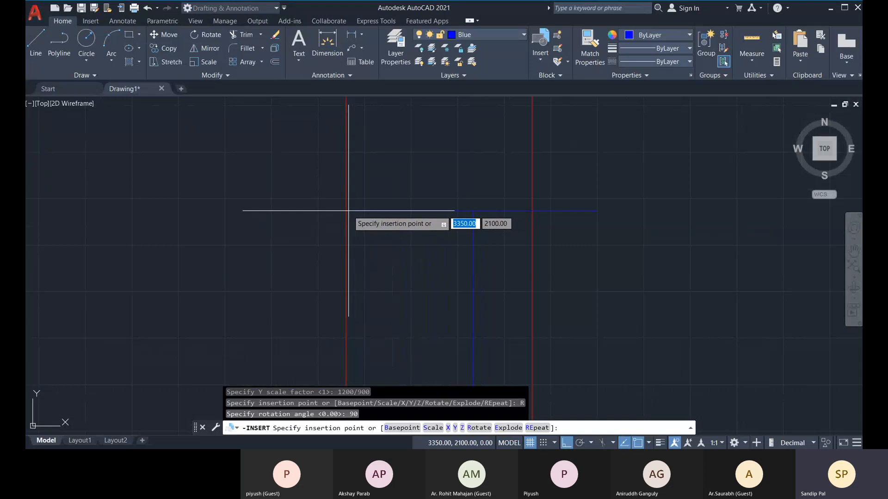
{"action": "left_click", "coordinate": [649, 443]}
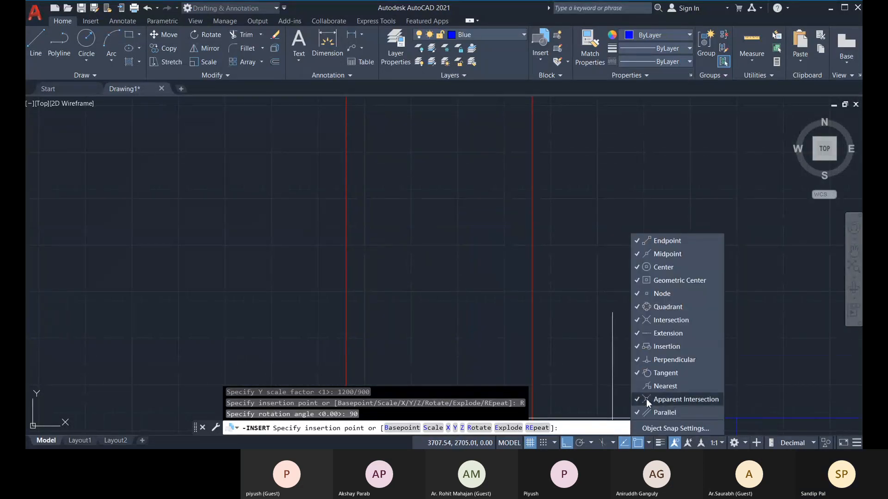
{"action": "scroll", "coordinate": [346, 197], "scroll_direction": "down", "scroll_amount": 4}
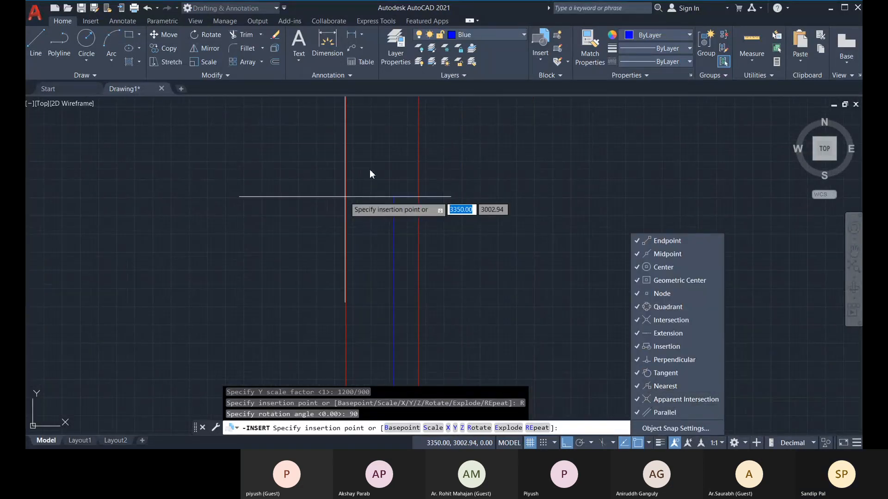
{"action": "left_click", "coordinate": [649, 443]}
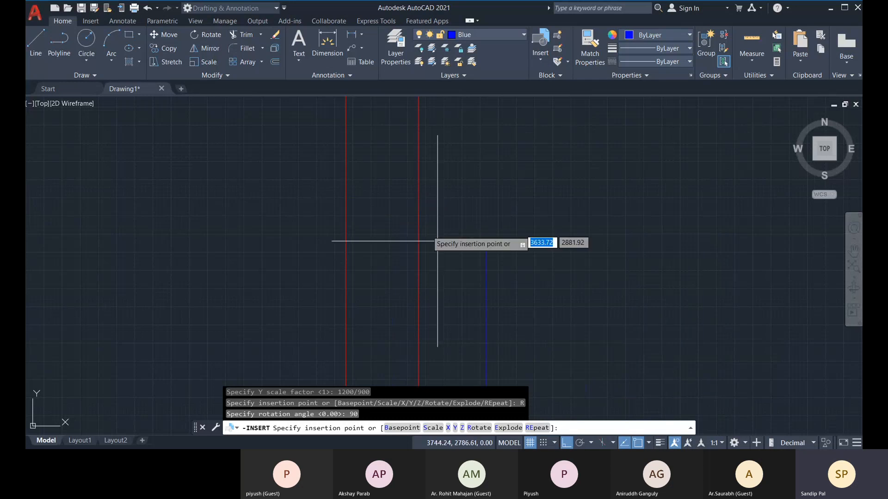
Place the rotated W1 block on the inner line of the right wall and check how it fits the wall thickness.
{"action": "left_click", "coordinate": [346, 174]}
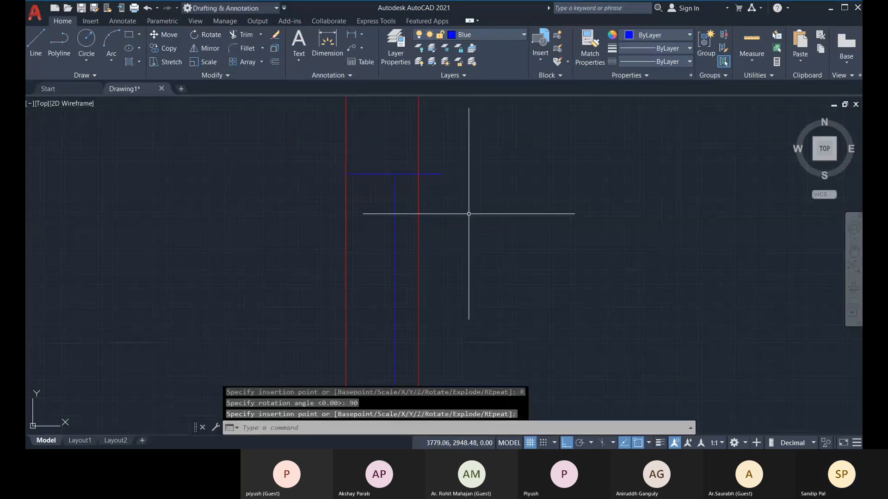
{"action": "scroll", "coordinate": [463, 202], "scroll_direction": "down", "scroll_amount": 4}
{"action": "scroll", "coordinate": [463, 202], "scroll_direction": "up", "scroll_amount": 3}
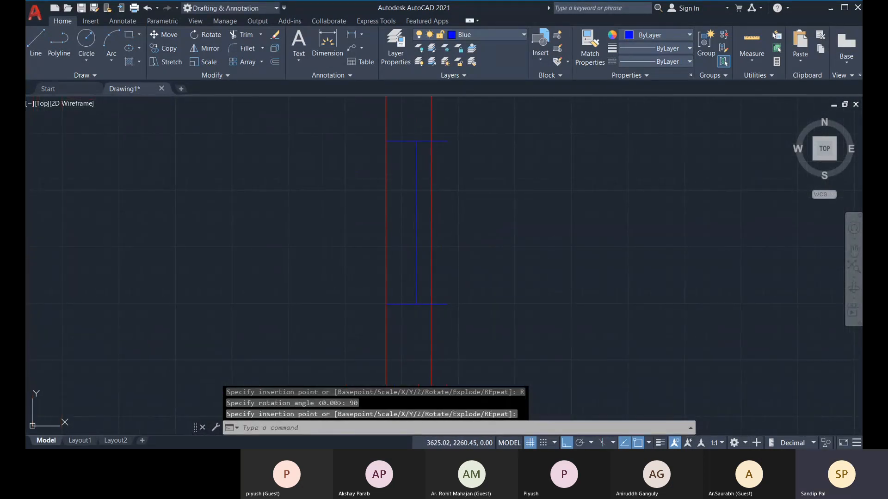
{"action": "scroll", "coordinate": [392, 170], "scroll_direction": "down", "scroll_amount": 2}
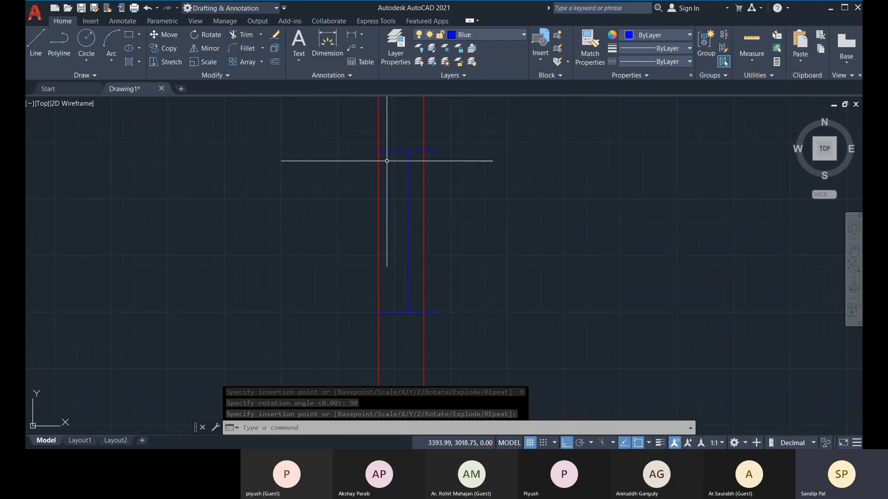
{"action": "scroll", "coordinate": [378, 154], "scroll_direction": "up", "scroll_amount": 5}
{"action": "scroll", "coordinate": [379, 139], "scroll_direction": "down", "scroll_amount": 2}
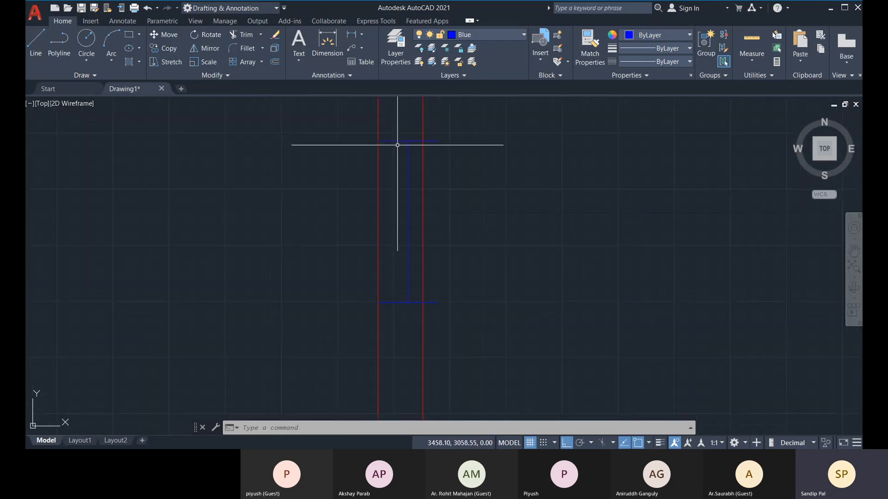
Erase the W1 block from the right wall.
{"action": "left_click", "coordinate": [407, 198]}
{"action": "middle_click_drag", "start_coordinate": [440, 218], "coordinate": [444, 232]}
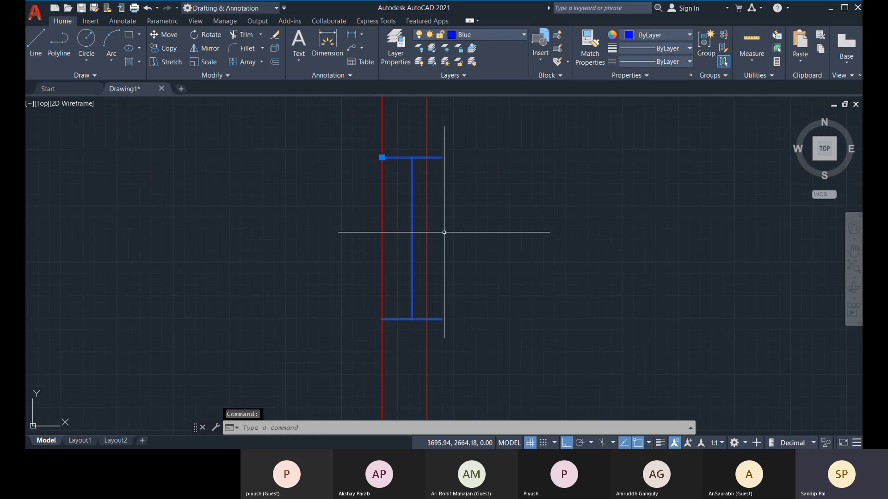
{"action": "key", "text": "Delete"}
{"action": "scroll", "coordinate": [490, 225], "scroll_direction": "down", "scroll_amount": 4}
{"action": "middle_click_drag", "start_coordinate": [296, 217], "coordinate": [305, 251]}
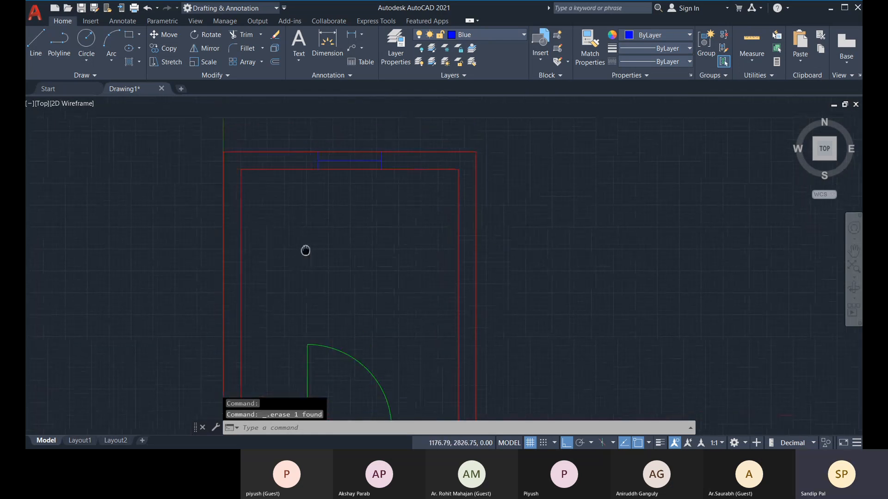
{"action": "scroll", "coordinate": [324, 167], "scroll_direction": "up", "scroll_amount": 2}
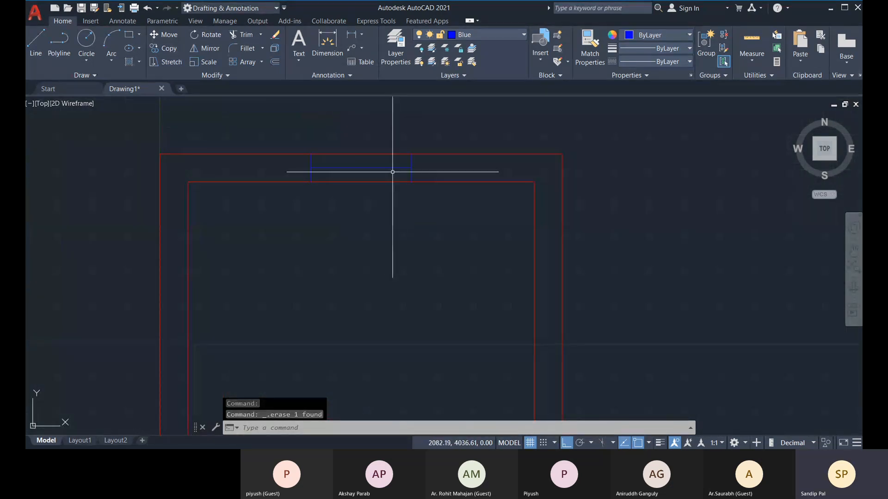
{"action": "scroll", "coordinate": [395, 162], "scroll_direction": "down", "scroll_amount": 5}
{"action": "scroll", "coordinate": [358, 182], "scroll_direction": "up", "scroll_amount": 3}
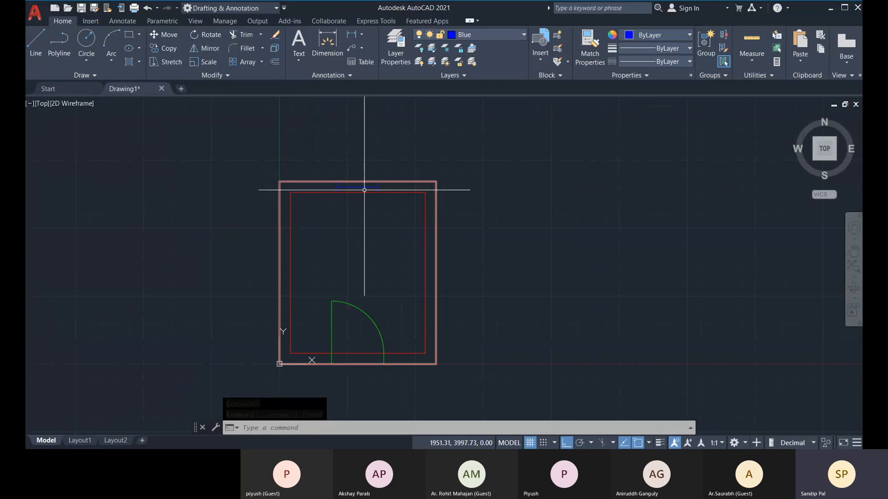
{"action": "scroll", "coordinate": [364, 190], "scroll_direction": "up", "scroll_amount": 2}
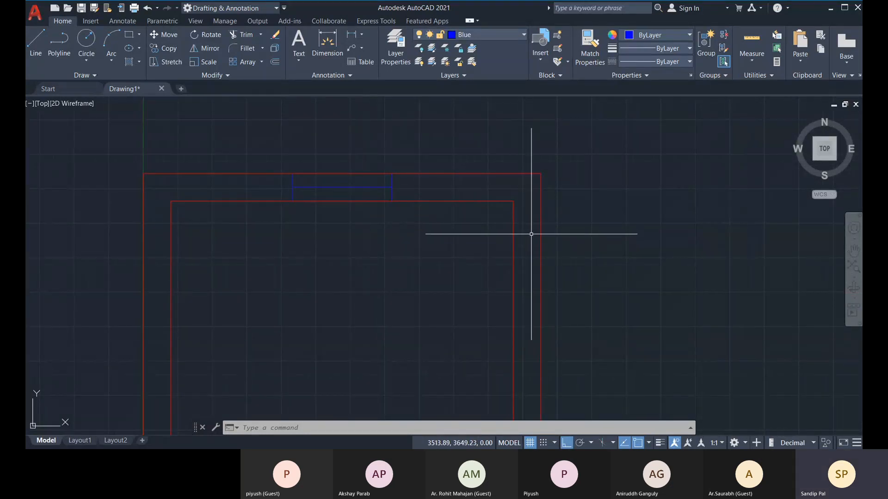
{"action": "scroll", "coordinate": [483, 223], "scroll_direction": "down", "scroll_amount": 3}
{"action": "scroll", "coordinate": [416, 201], "scroll_direction": "up", "scroll_amount": 2}
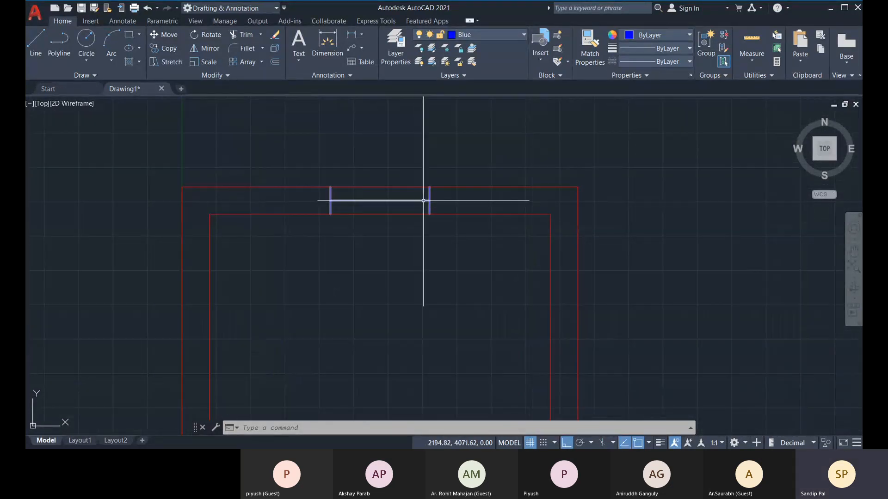
Try inserting the W1 block at a rotation angle of 90 degrees and preview it on the right wall.
{"action": "scroll", "coordinate": [458, 268], "scroll_direction": "down", "scroll_amount": 2}
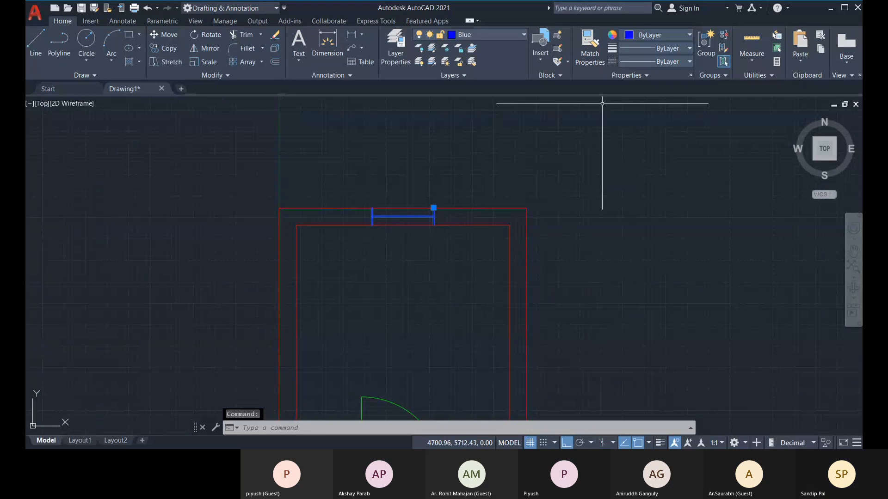
{"action": "left_click", "coordinate": [537, 62]}
{"action": "left_click", "coordinate": [628, 116]}
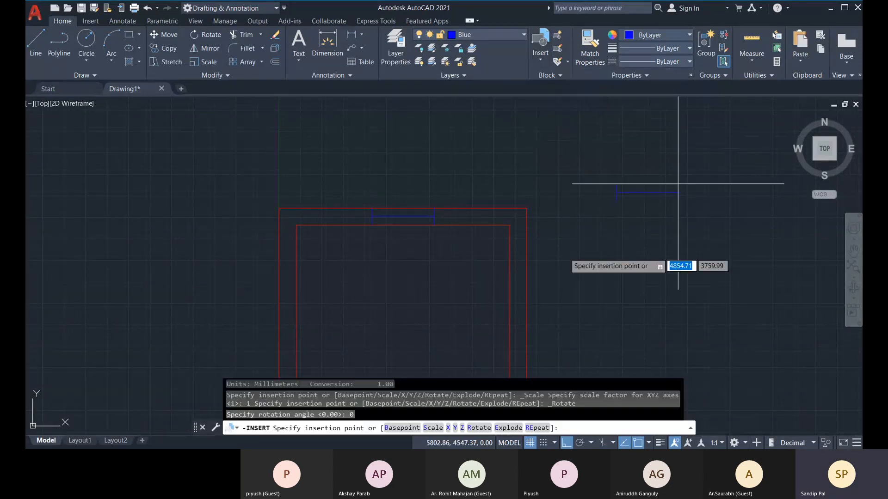
{"action": "scroll", "coordinate": [463, 294], "scroll_direction": "down", "scroll_amount": 3}
{"action": "scroll", "coordinate": [513, 347], "scroll_direction": "up", "scroll_amount": 2}
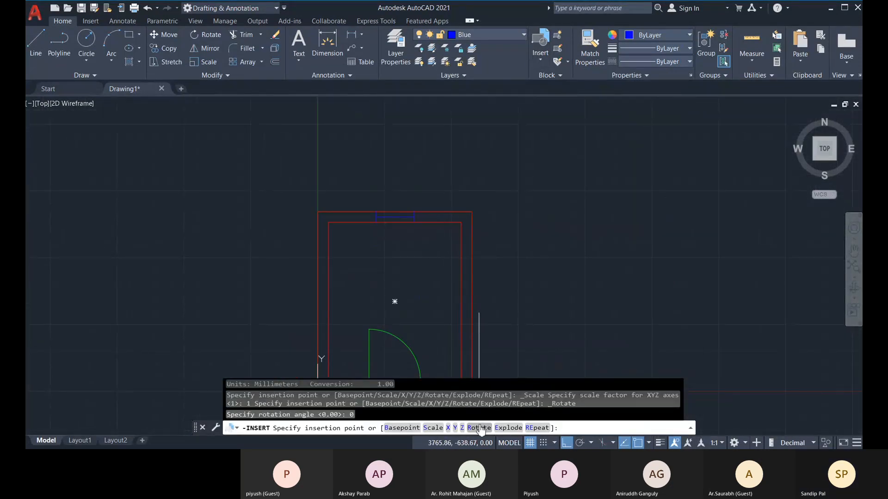
{"action": "middle_click_drag", "start_coordinate": [524, 381], "coordinate": [488, 316]}
{"action": "type", "text": "R"}
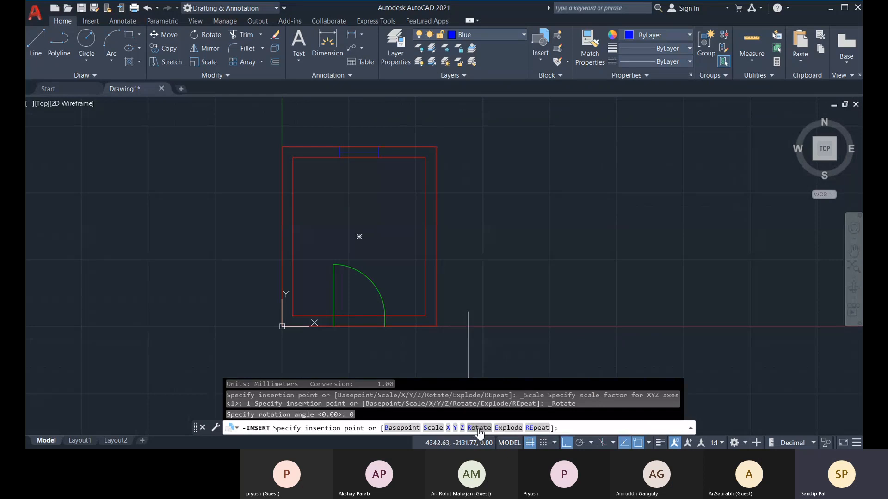
{"action": "key", "text": "Return"}
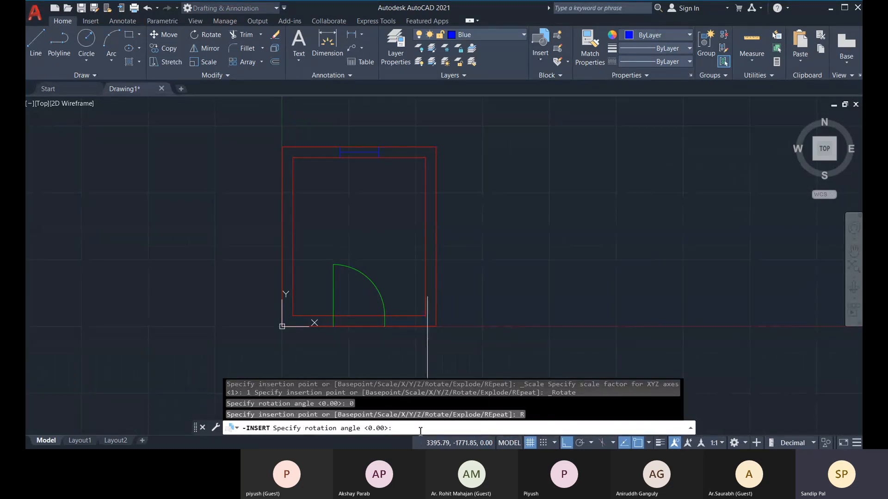
{"action": "key", "text": "Return"}
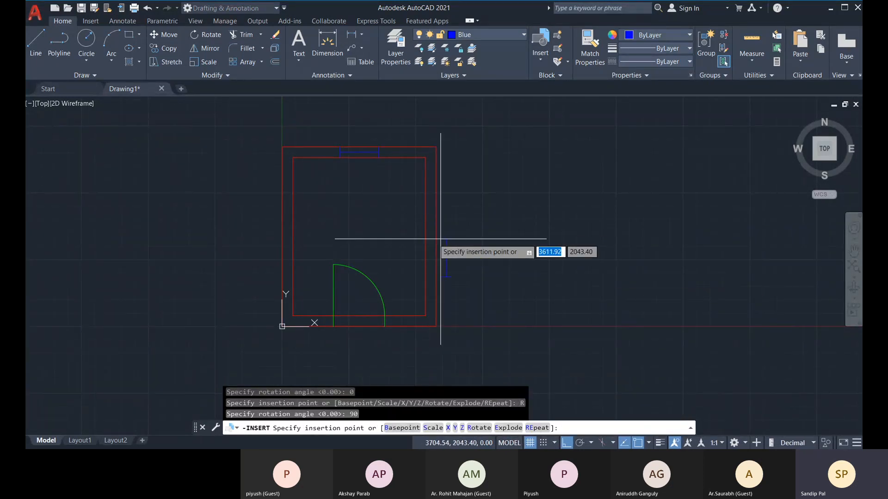
{"action": "scroll", "coordinate": [426, 210], "scroll_direction": "up", "scroll_amount": 5}
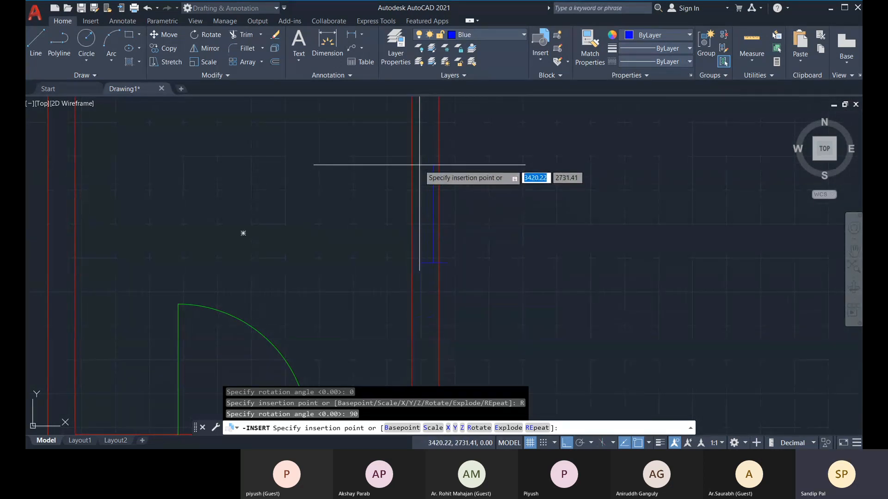
{"action": "scroll", "coordinate": [413, 164], "scroll_direction": "down", "scroll_amount": 2}
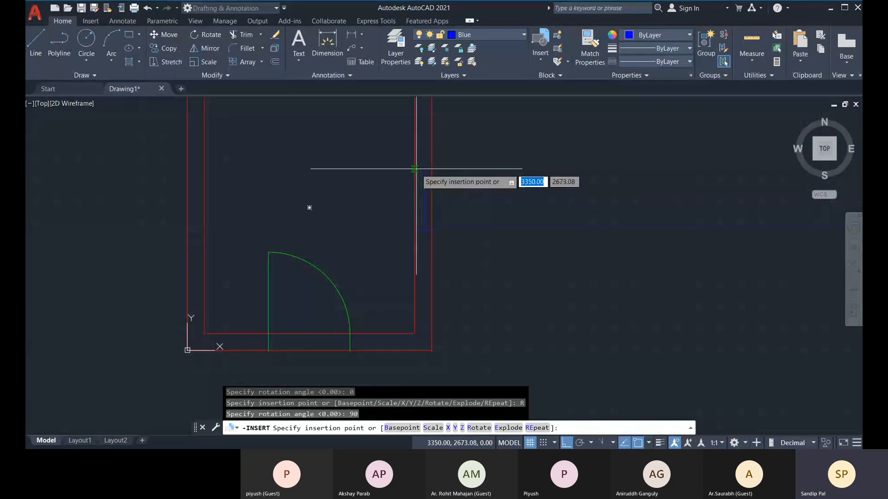
Try a Y scale factor of 1200/900 on the rotated W1 block, preview it in the right wall and cancel the insertion.
{"action": "left_click", "coordinate": [455, 428]}
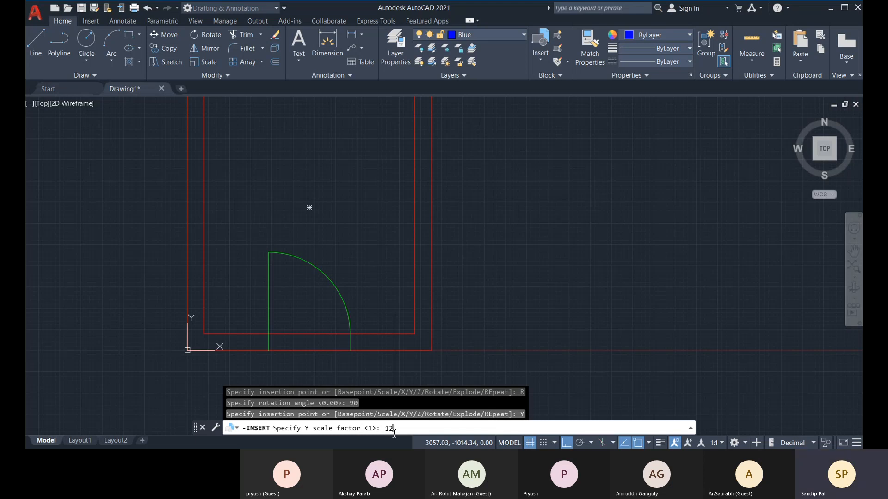
{"action": "type", "text": "00/900"}
{"action": "key", "text": "Return"}
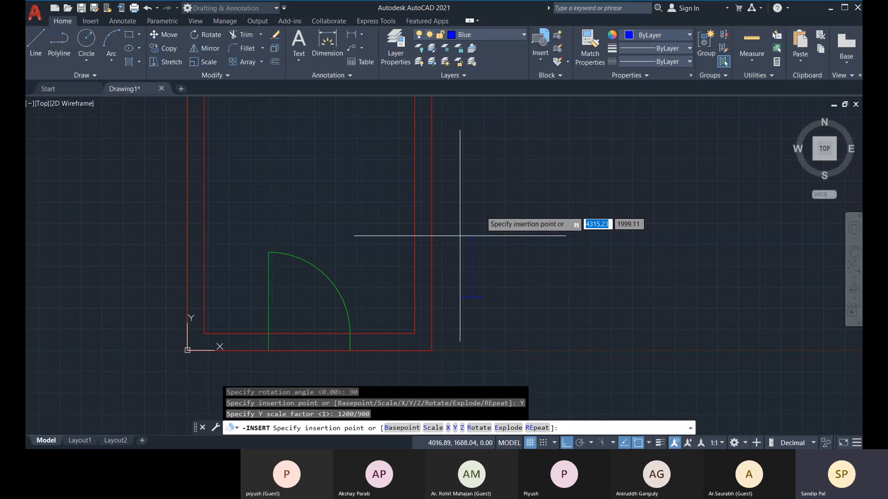
{"action": "middle_click_drag", "start_coordinate": [411, 143], "coordinate": [402, 251]}
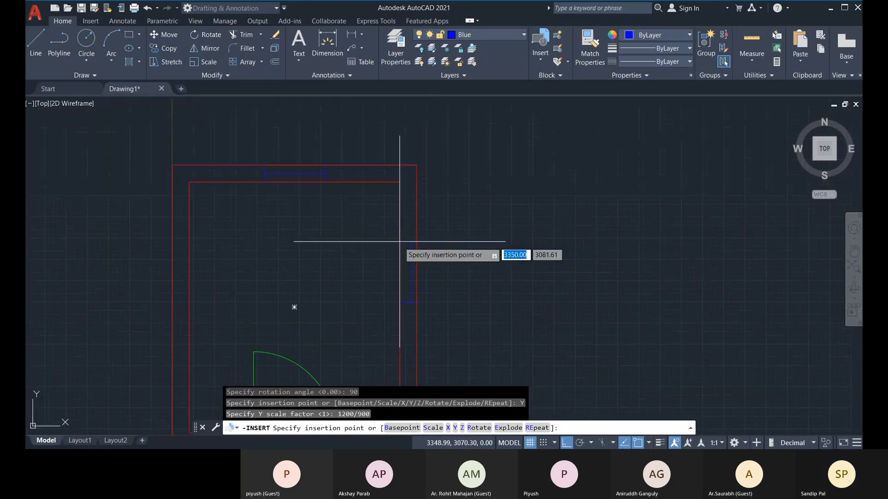
{"action": "scroll", "coordinate": [400, 240], "scroll_direction": "up", "scroll_amount": 3}
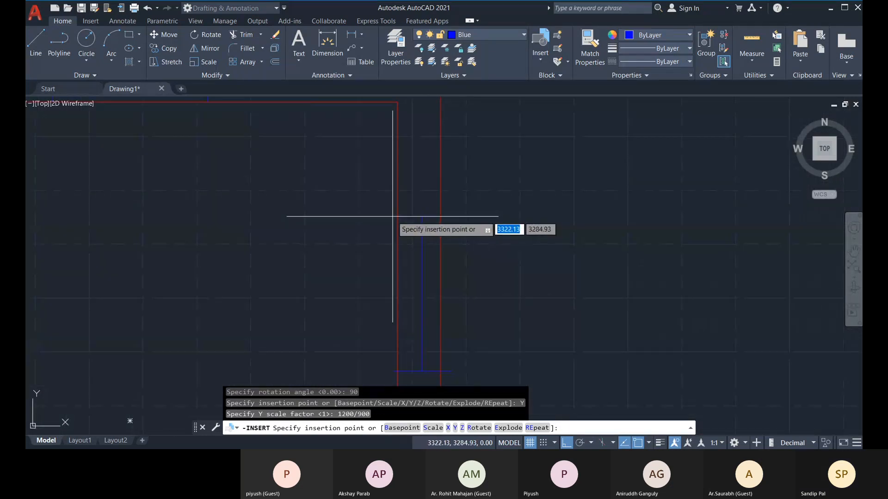
{"action": "scroll", "coordinate": [399, 221], "scroll_direction": "down", "scroll_amount": 4}
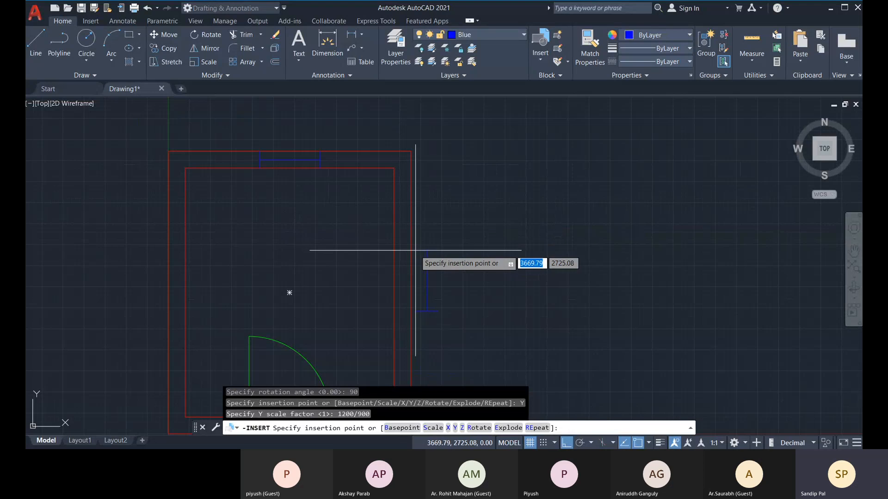
{"action": "key", "text": "ctrl+z"}
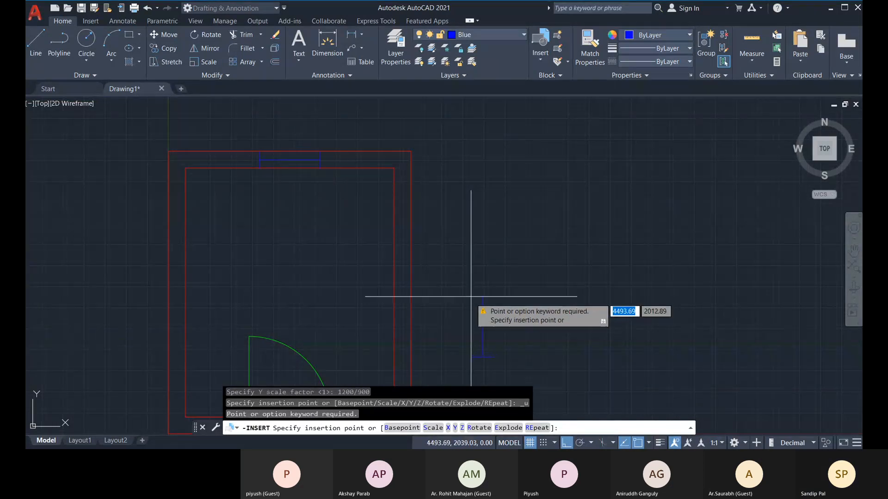
{"action": "key", "text": "Escape"}
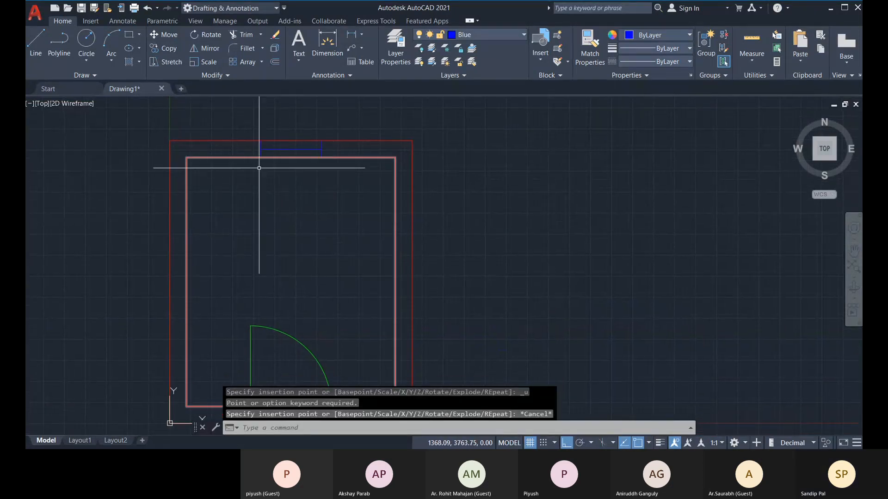
Select the W1 block in the top wall to examine its length direction and thickness, and clear the selection.
{"action": "scroll", "coordinate": [268, 149], "scroll_direction": "up", "scroll_amount": 2}
{"action": "middle_click_drag", "start_coordinate": [278, 149], "coordinate": [275, 146]}
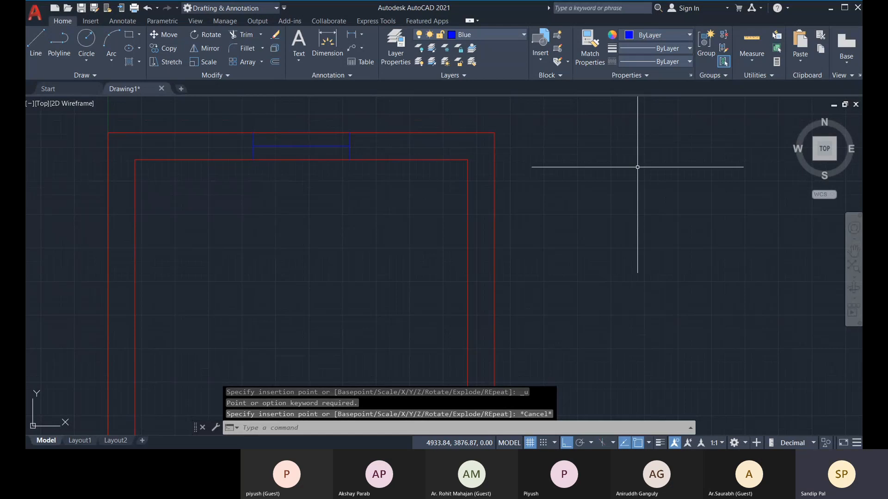
{"action": "left_click", "coordinate": [306, 145]}
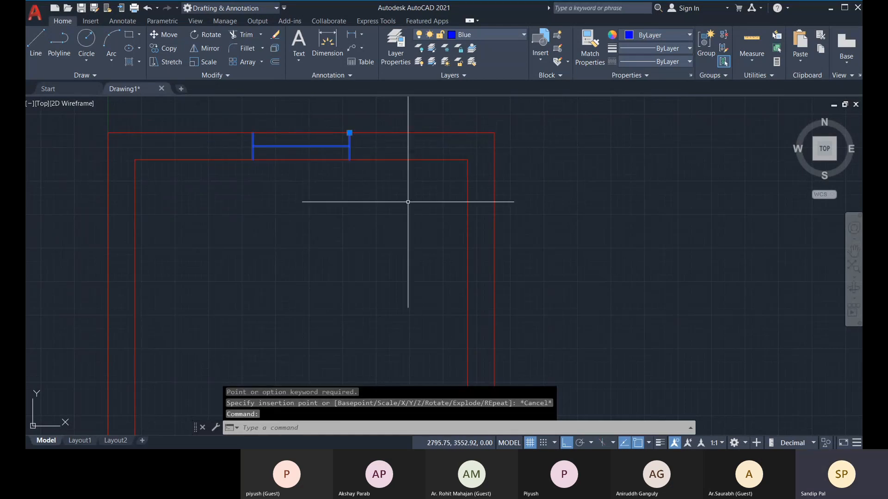
{"action": "middle_click_drag", "start_coordinate": [409, 200], "coordinate": [414, 183]}
{"action": "middle_click_drag", "start_coordinate": [255, 138], "coordinate": [269, 160]}
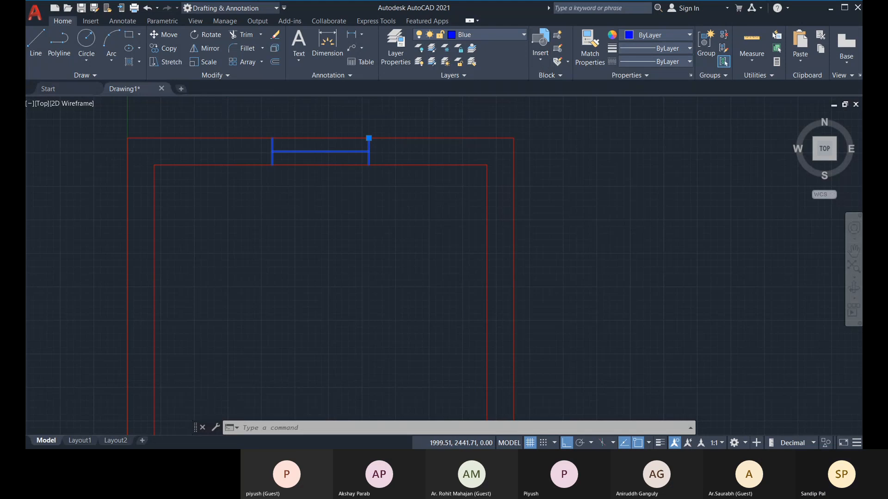
{"action": "scroll", "coordinate": [340, 180], "scroll_direction": "down", "scroll_amount": 2}
{"action": "key", "text": "Escape"}
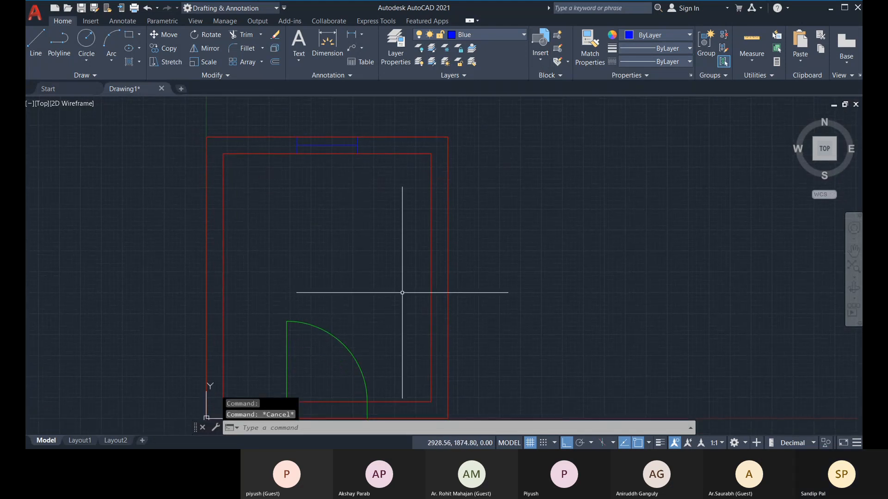
Start inserting the W1 block with an X scale factor of 1200/900.
{"action": "middle_click_drag", "start_coordinate": [419, 305], "coordinate": [382, 270]}
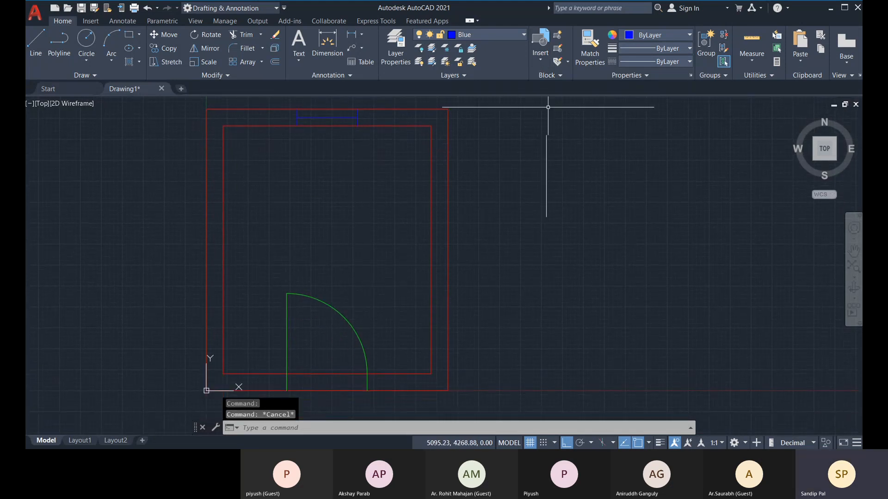
{"action": "middle_click_drag", "start_coordinate": [379, 156], "coordinate": [381, 158]}
{"action": "left_click", "coordinate": [542, 63]}
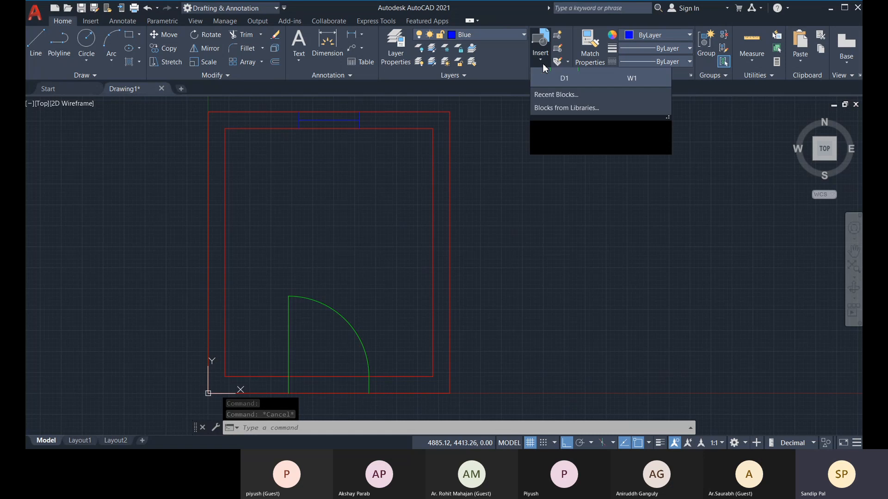
{"action": "left_click", "coordinate": [570, 92]}
{"action": "middle_click_drag", "start_coordinate": [451, 260], "coordinate": [458, 226]}
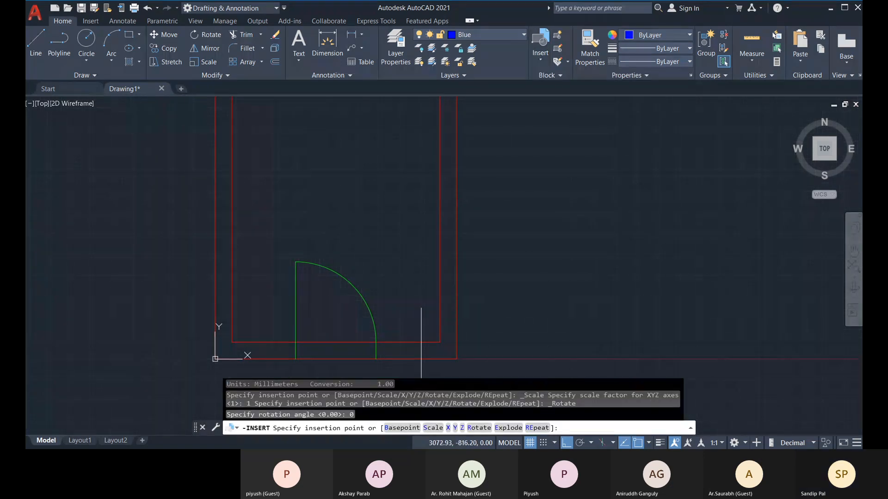
{"action": "left_click", "coordinate": [448, 428]}
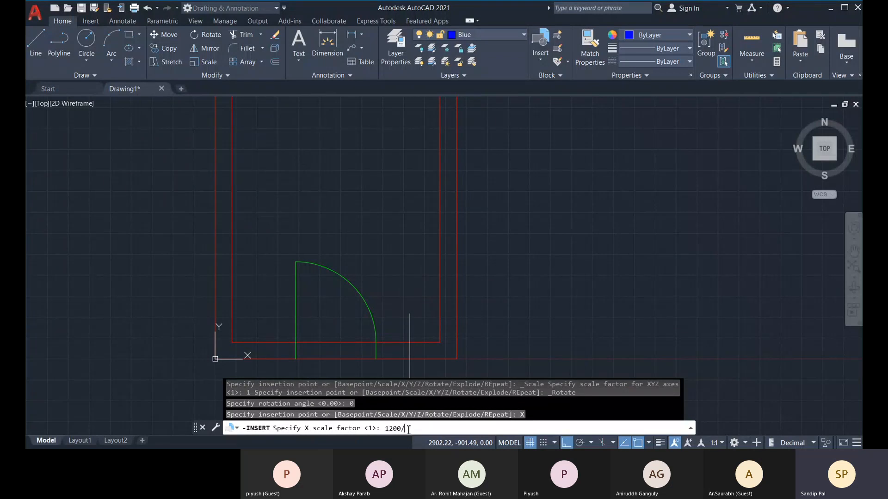
{"action": "key", "text": "Return"}
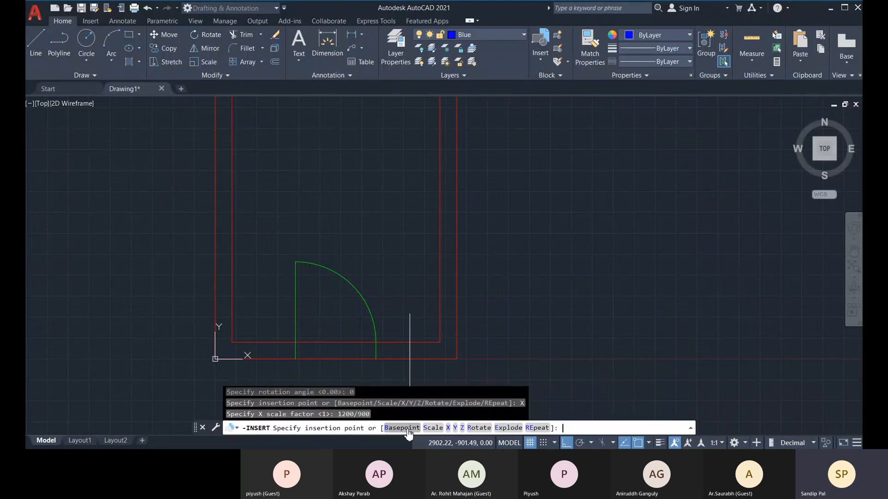
Set the W1 block's rotation angle to 90 degrees and place it on the inner line of the right wall.
{"action": "left_click", "coordinate": [479, 429]}
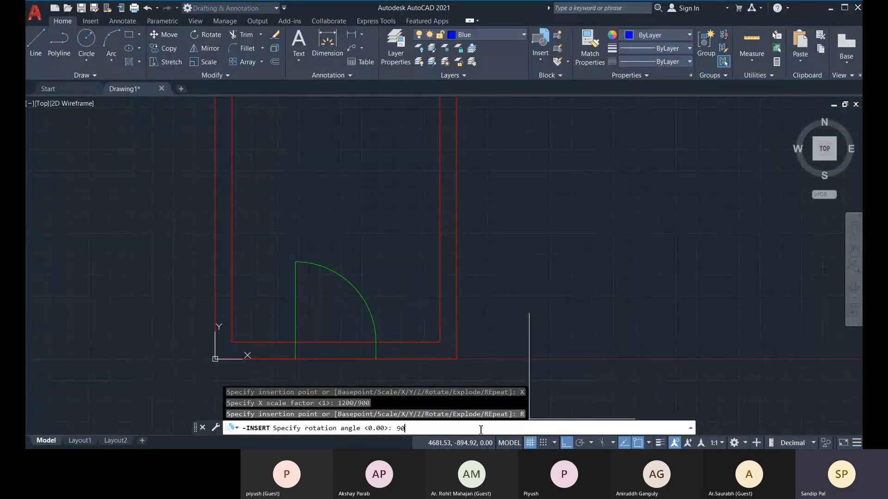
{"action": "type", "text": "90"}
{"action": "key", "text": "Return"}
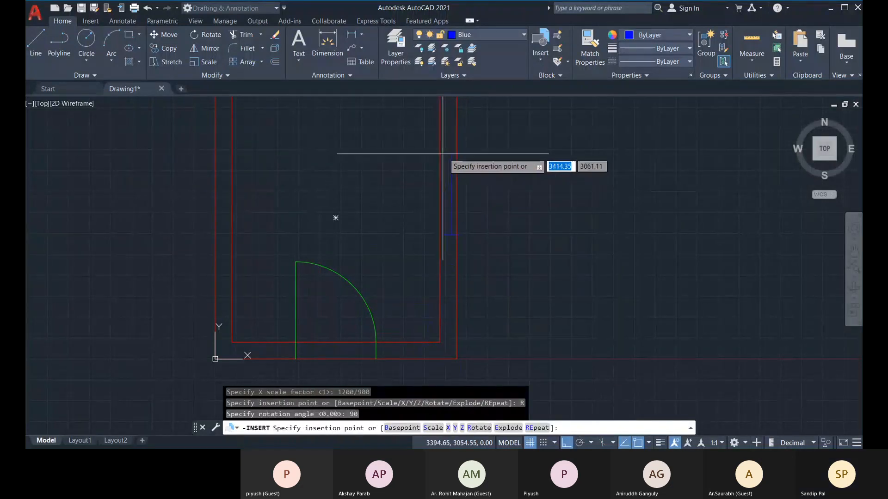
{"action": "middle_click_drag", "start_coordinate": [445, 154], "coordinate": [395, 256]}
{"action": "left_click", "coordinate": [387, 268]}
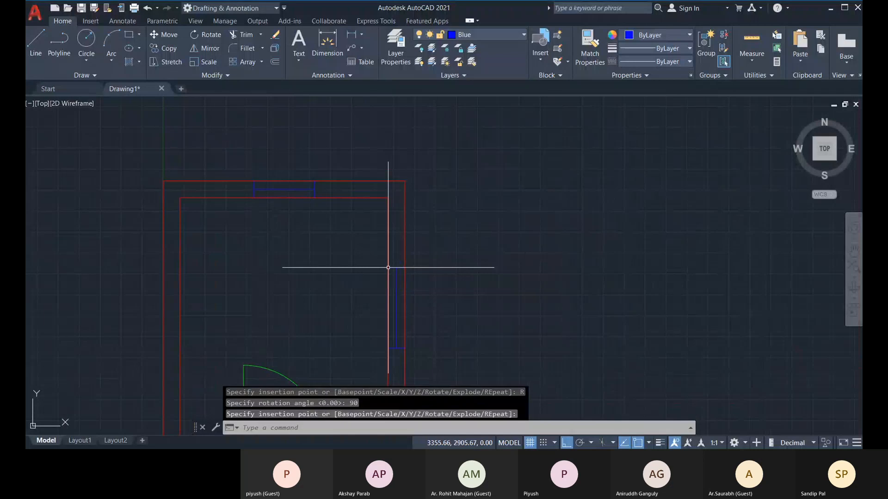
{"action": "mouse_move", "coordinate": [453, 301]}
{"action": "middle_mouse_down"}
{"action": "mouse_move", "coordinate": [470, 301]}
{"action": "mouse_move", "coordinate": [472, 250]}
{"action": "middle_mouse_up"}
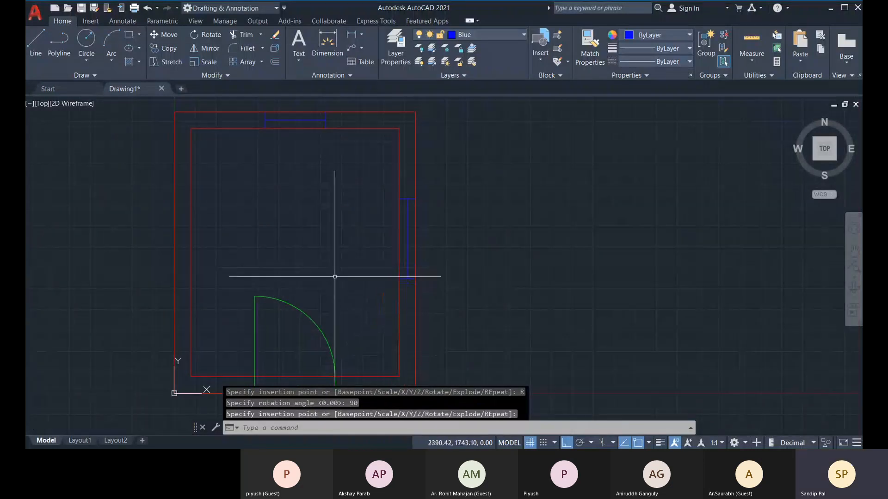
{"action": "middle_click_drag", "start_coordinate": [307, 266], "coordinate": [326, 271]}
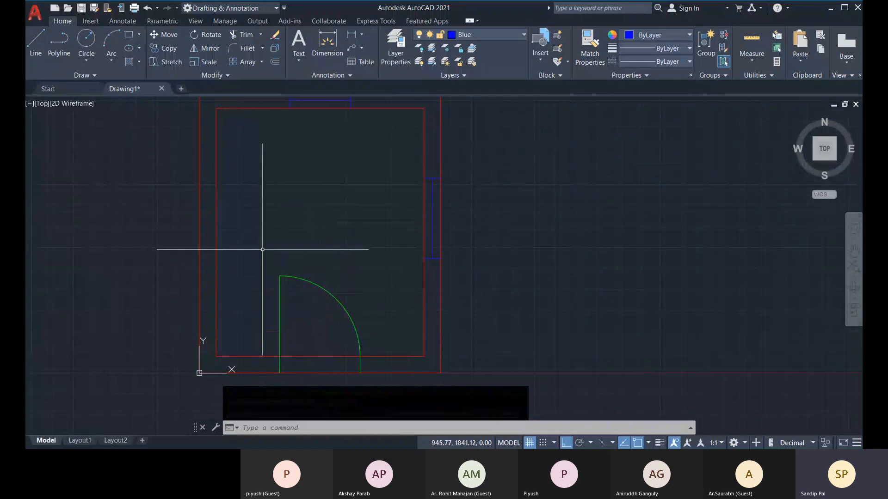
{"action": "middle_click_drag", "start_coordinate": [295, 94], "coordinate": [292, 141]}
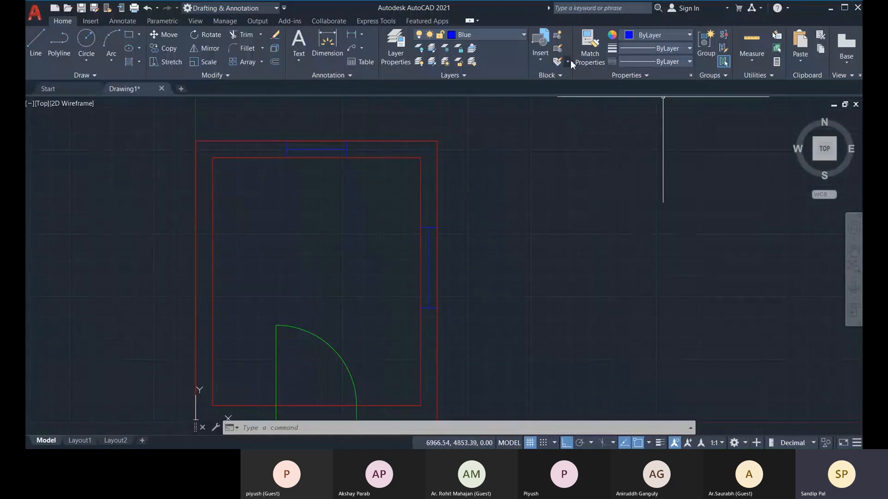
{"action": "left_click", "coordinate": [542, 61]}
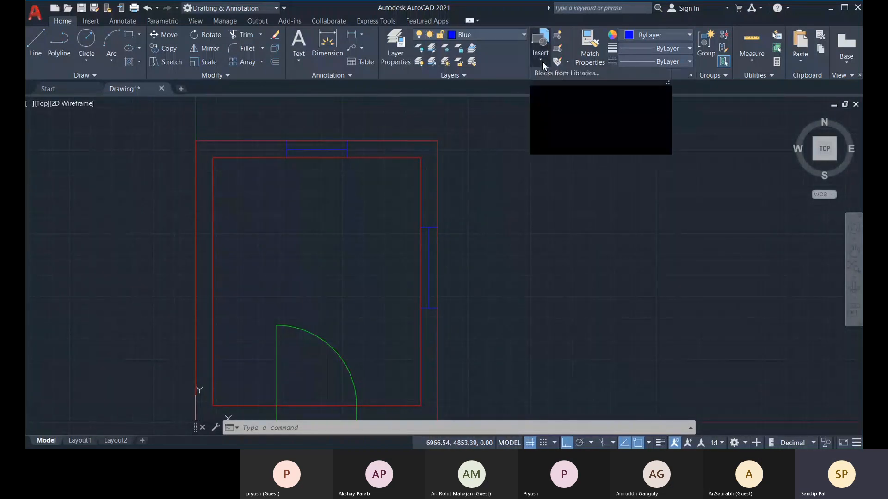
{"action": "left_click", "coordinate": [332, 265]}
{"action": "middle_click_drag", "start_coordinate": [323, 258], "coordinate": [325, 236]}
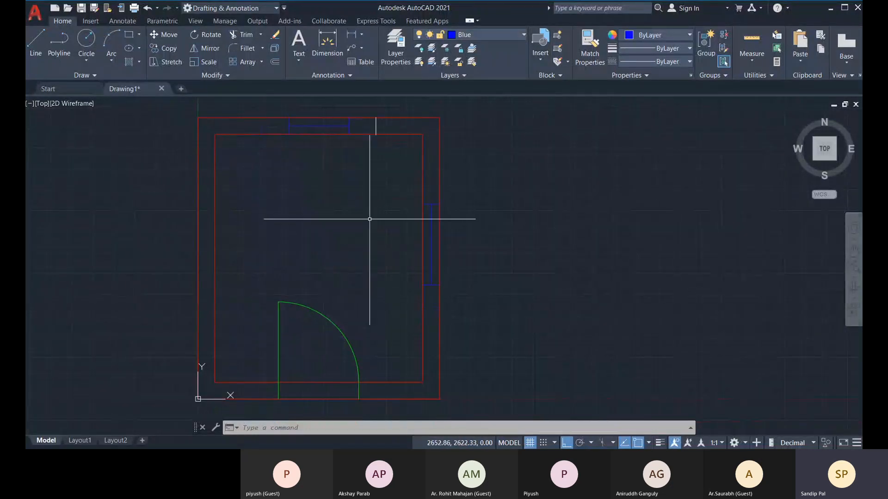
{"action": "middle_click_drag", "start_coordinate": [453, 304], "coordinate": [466, 296]}
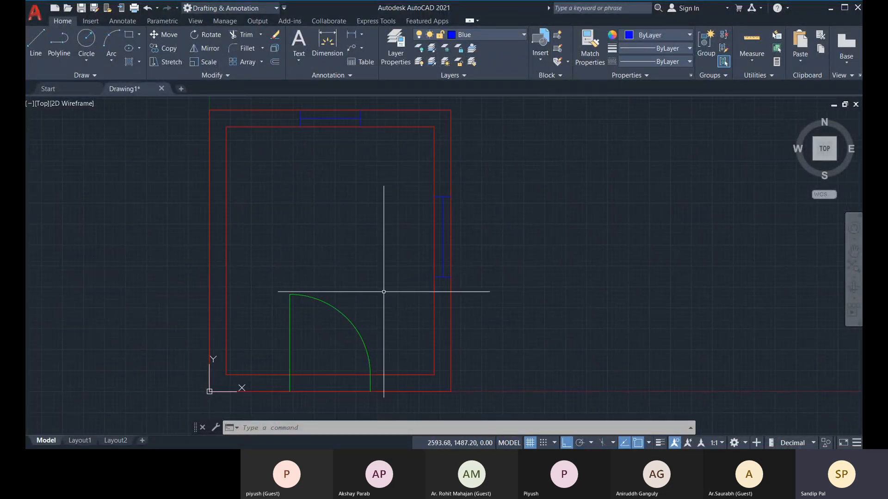
Select the rotated W1 block in the right wall to examine its fit, and clear the selection.
{"action": "left_click", "coordinate": [382, 189]}
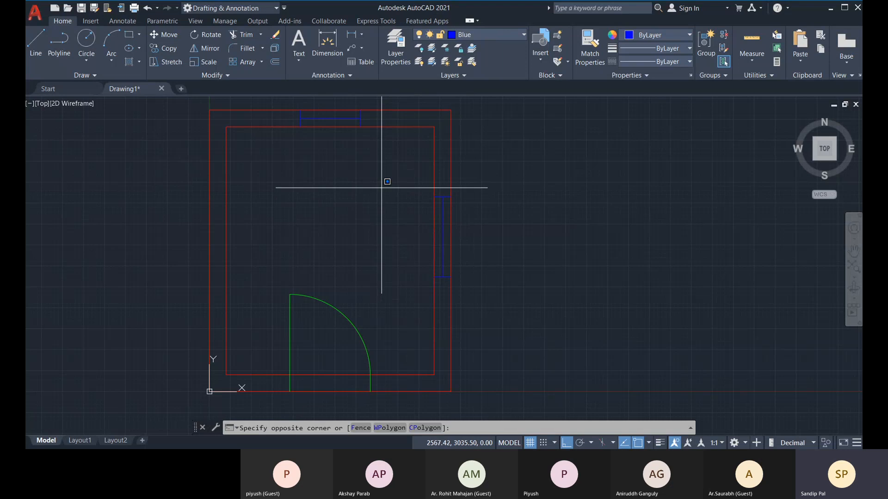
{"action": "left_click", "coordinate": [512, 301]}
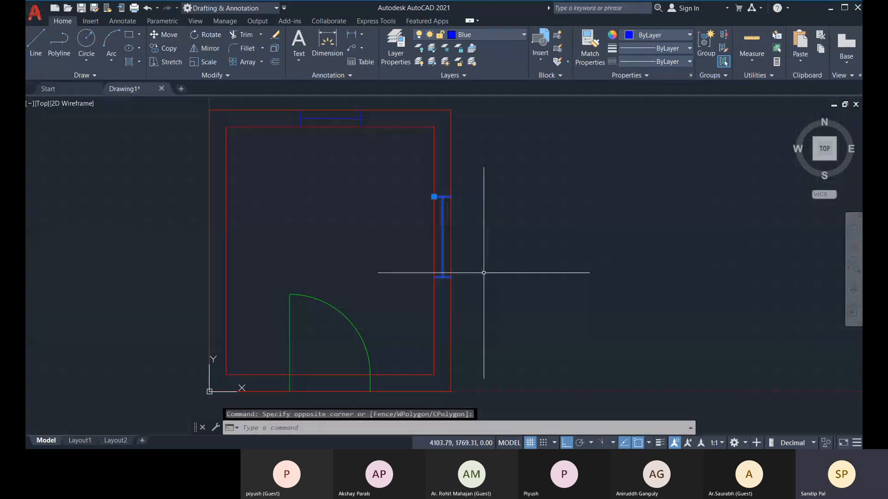
{"action": "key", "text": "Escape"}
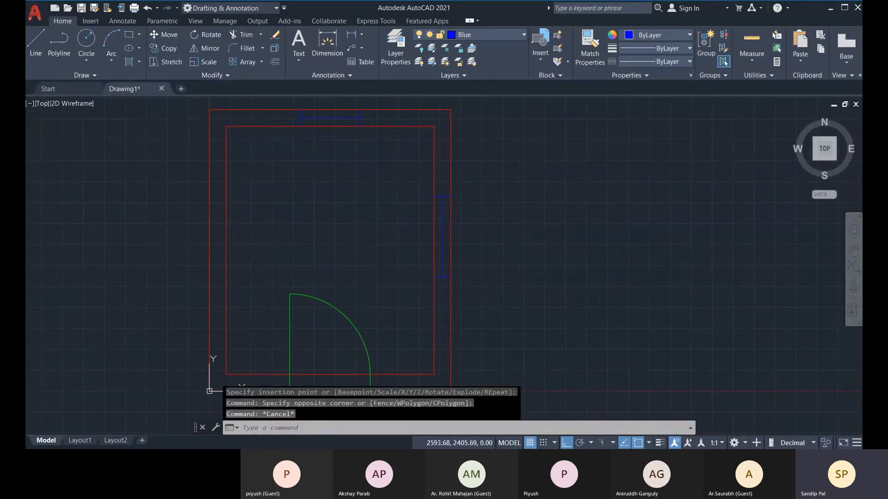
{"action": "scroll", "coordinate": [440, 261], "scroll_direction": "up", "scroll_amount": 4}
{"action": "scroll", "coordinate": [341, 320], "scroll_direction": "down", "scroll_amount": 4}
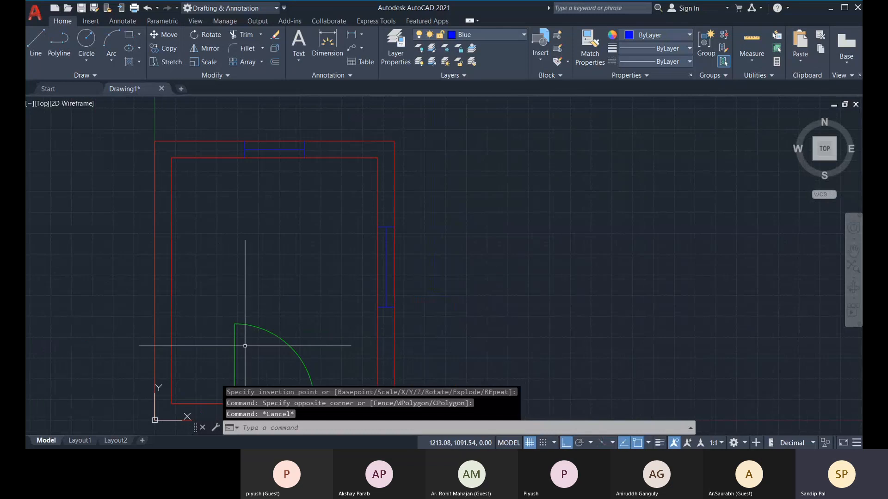
{"action": "mouse_move", "coordinate": [448, 269]}
{"action": "middle_mouse_down"}
{"action": "mouse_move", "coordinate": [489, 210]}
{"action": "mouse_move", "coordinate": [496, 243]}
{"action": "middle_mouse_up"}
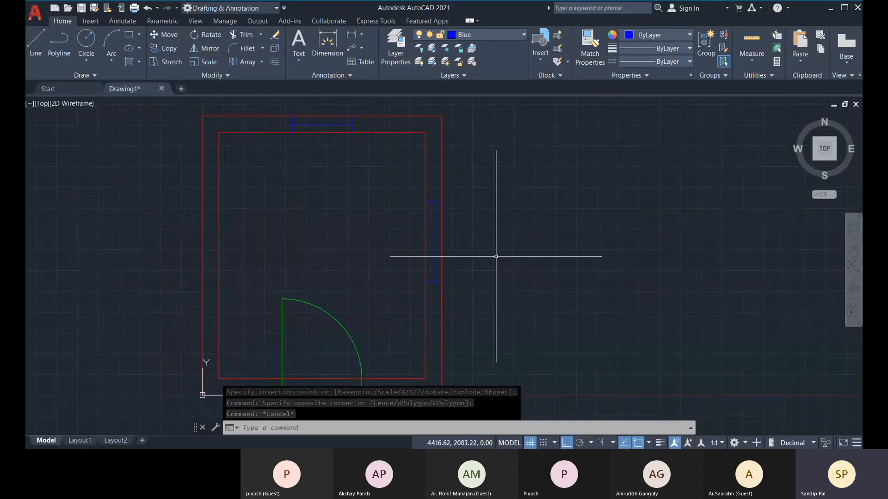
Open the Write Block settings, choose block D1 as the source to view the destination path, and close them without exporting.
{"action": "type", "text": "wb"}
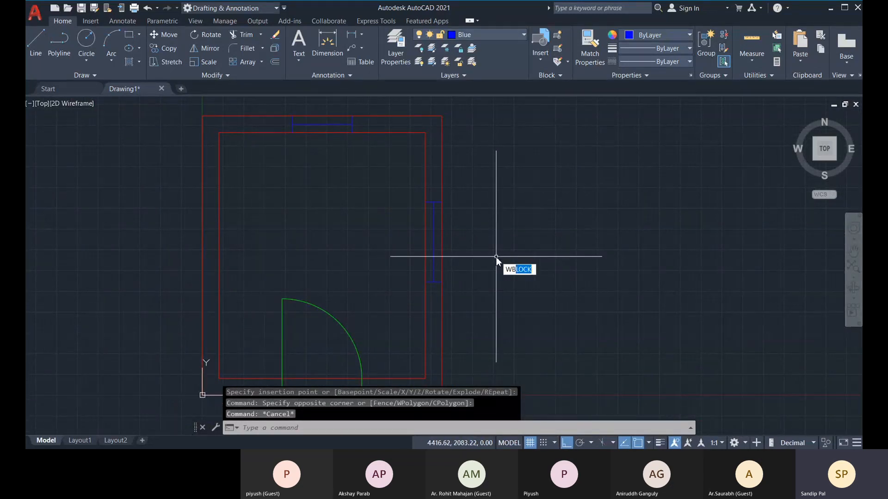
{"action": "key", "text": "Return"}
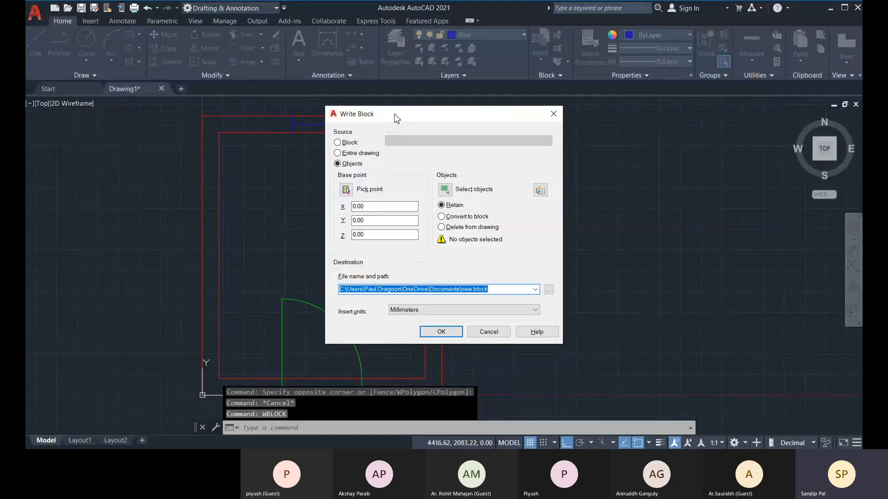
{"action": "left_click_drag", "start_coordinate": [395, 118], "coordinate": [599, 131]}
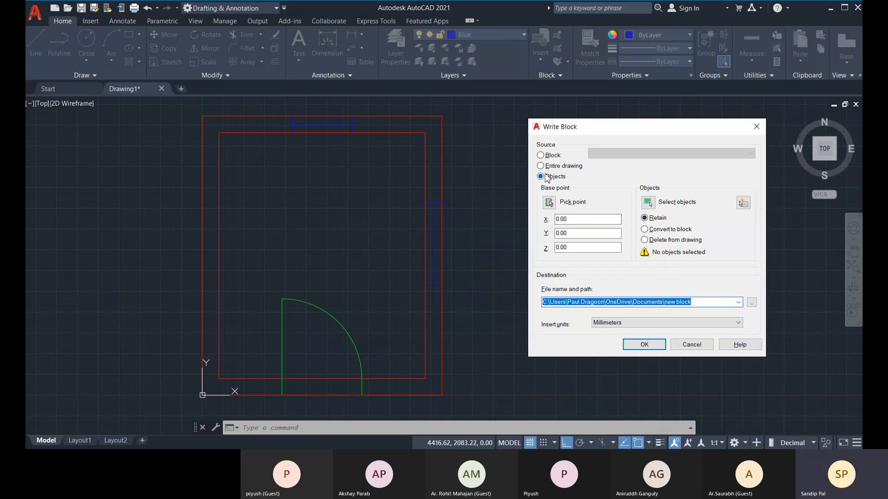
{"action": "left_click", "coordinate": [541, 155]}
{"action": "left_click", "coordinate": [617, 154]}
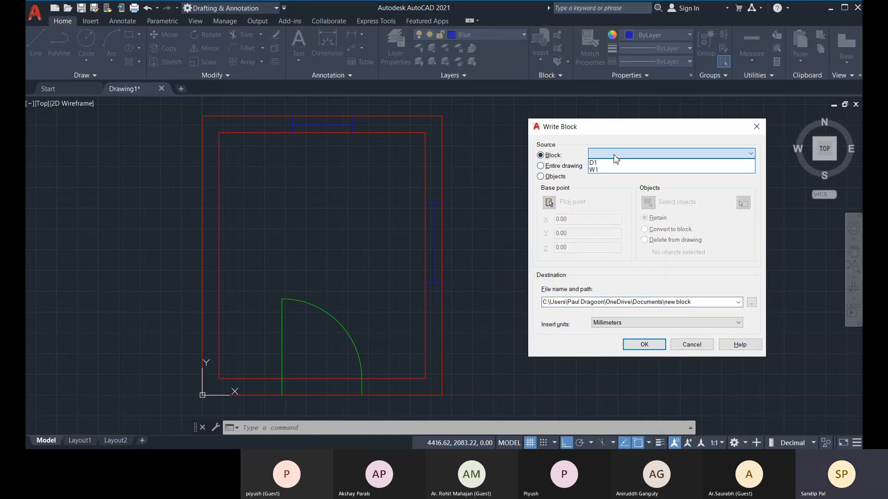
{"action": "left_click", "coordinate": [604, 164]}
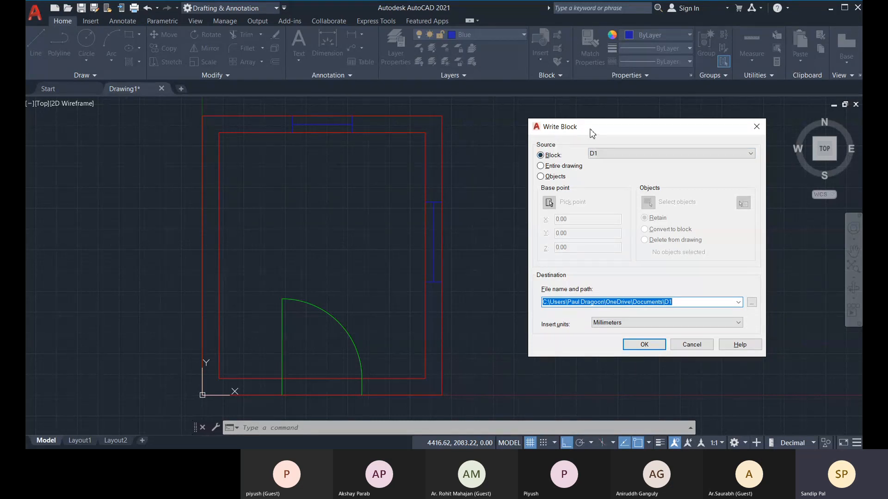
{"action": "mouse_move", "coordinate": [592, 134]}
{"action": "left_mouse_down"}
{"action": "mouse_move", "coordinate": [489, 145]}
{"action": "mouse_move", "coordinate": [586, 126]}
{"action": "left_mouse_up"}
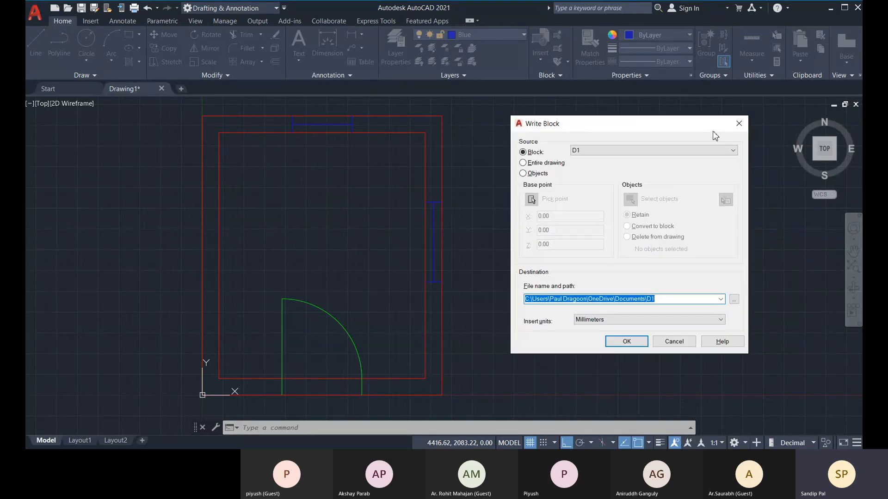
{"action": "left_click", "coordinate": [736, 125]}
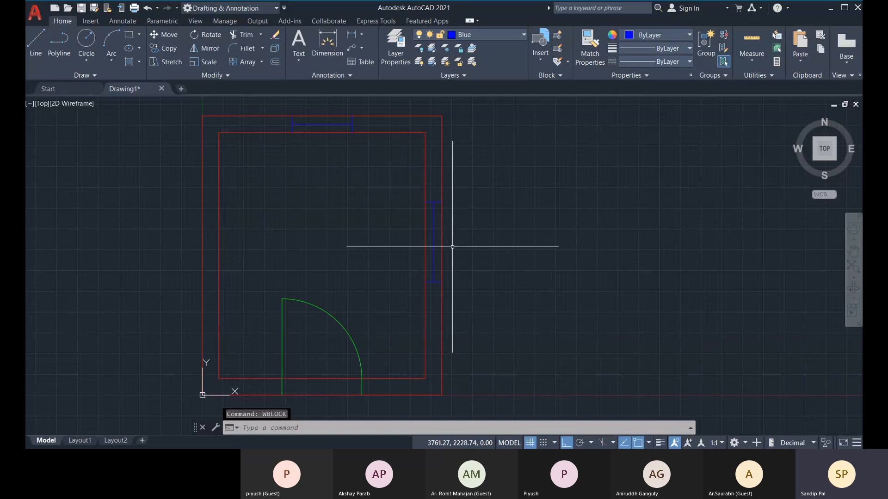
Reopen the Write Block settings, compare the Objects source with the existing block D1, and cancel the export.
{"action": "type", "text": "WBLOCK"}
{"action": "key", "text": "Return"}
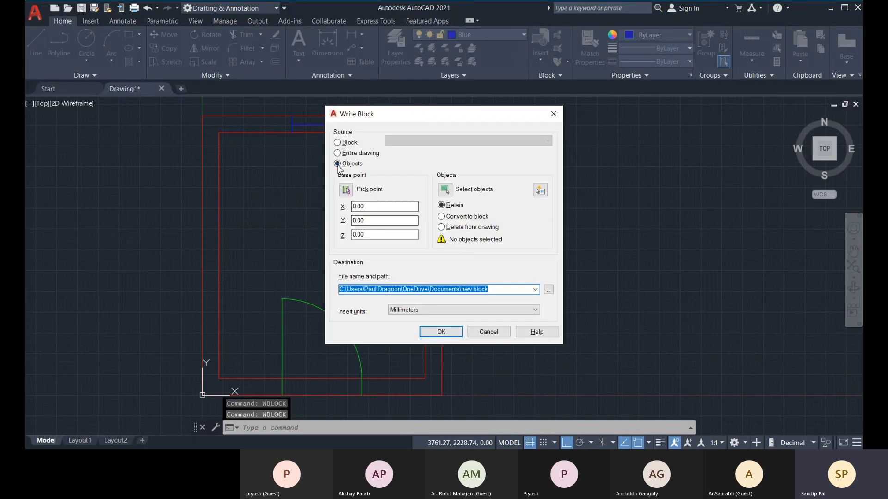
{"action": "left_click_drag", "start_coordinate": [395, 121], "coordinate": [533, 118]}
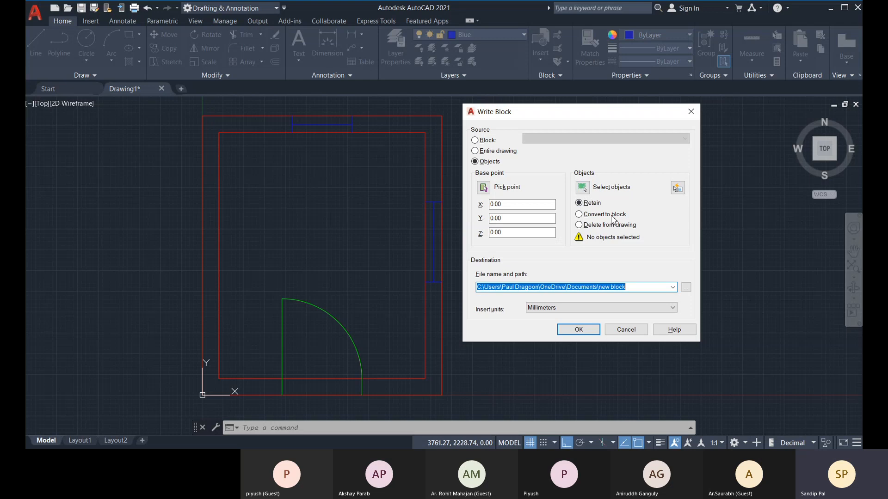
{"action": "left_click", "coordinate": [476, 140]}
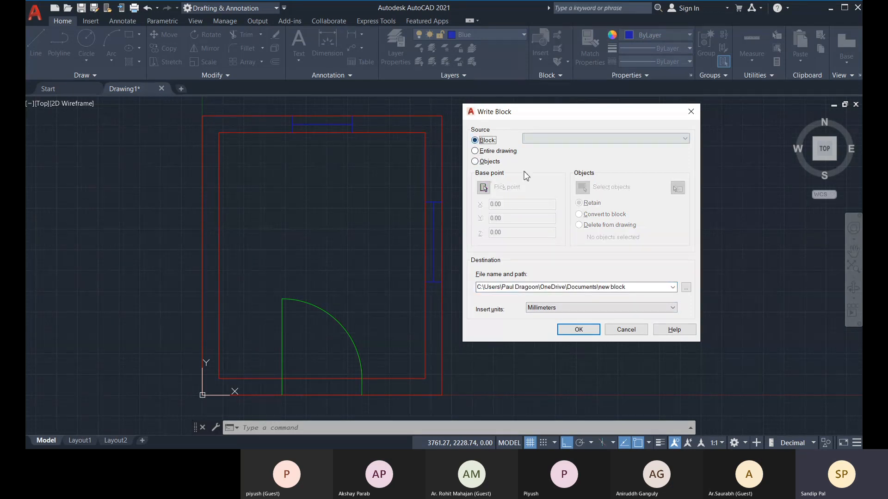
{"action": "left_click", "coordinate": [534, 139]}
{"action": "left_click", "coordinate": [535, 149]}
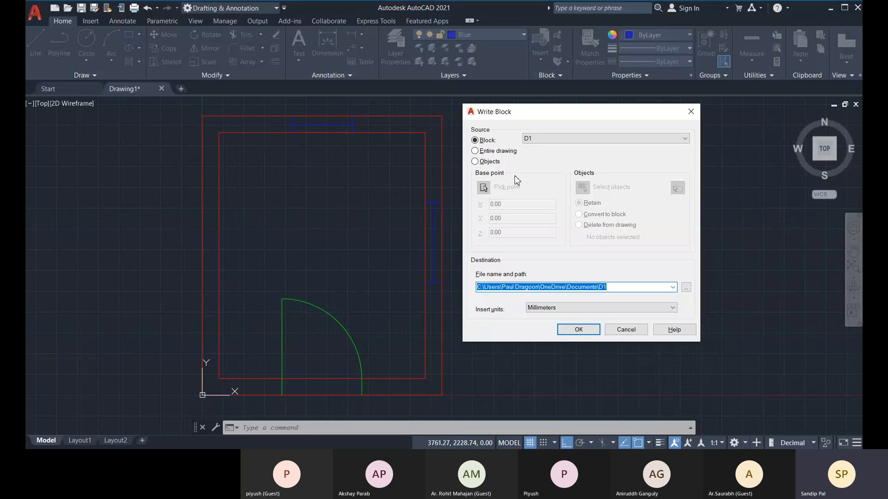
{"action": "left_click", "coordinate": [626, 329]}
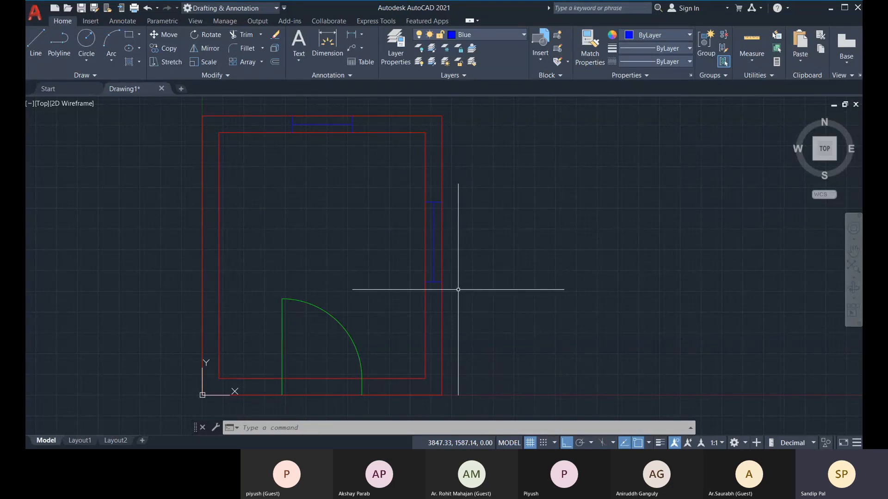
Erase the entire room plan, including its walls, door block and both window blocks.
{"action": "middle_click_drag", "start_coordinate": [466, 321], "coordinate": [496, 307]}
{"action": "middle_click_drag", "start_coordinate": [317, 264], "coordinate": [348, 256]}
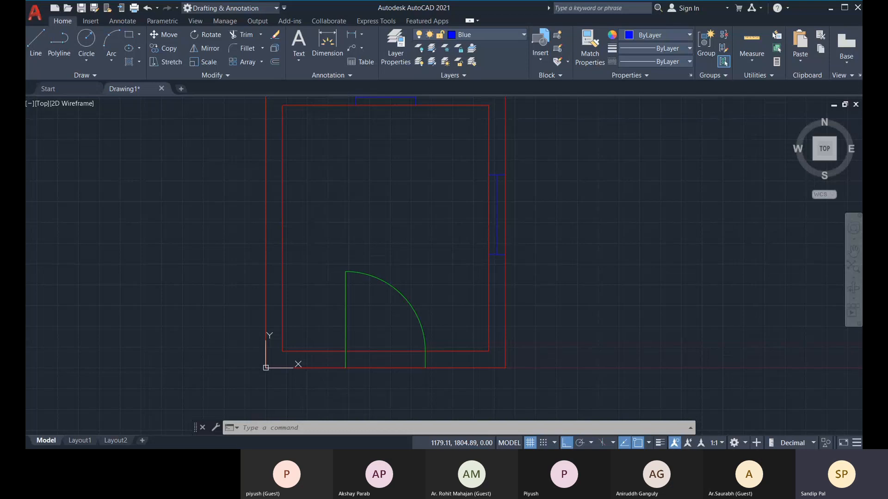
{"action": "middle_click_drag", "start_coordinate": [344, 250], "coordinate": [354, 246]}
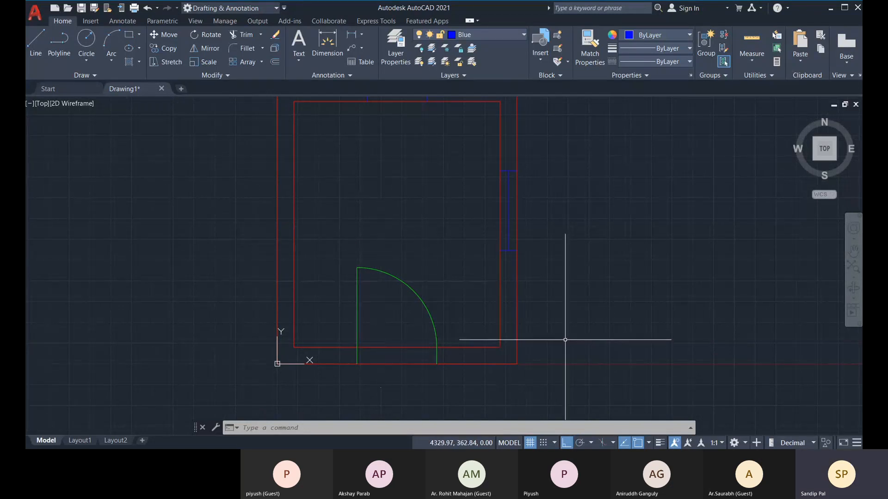
{"action": "scroll", "coordinate": [554, 334], "scroll_direction": "down", "scroll_amount": 2}
{"action": "middle_click_drag", "start_coordinate": [554, 334], "coordinate": [525, 335]}
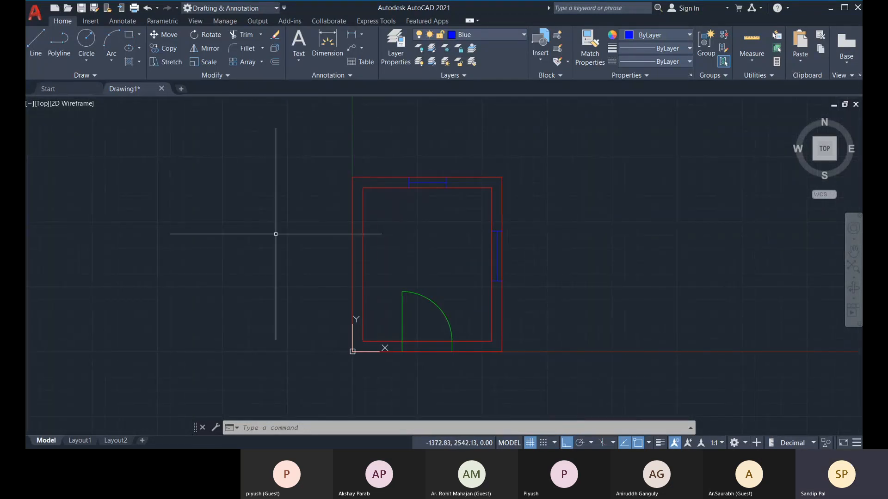
{"action": "left_click", "coordinate": [285, 140]}
{"action": "left_click", "coordinate": [540, 365]}
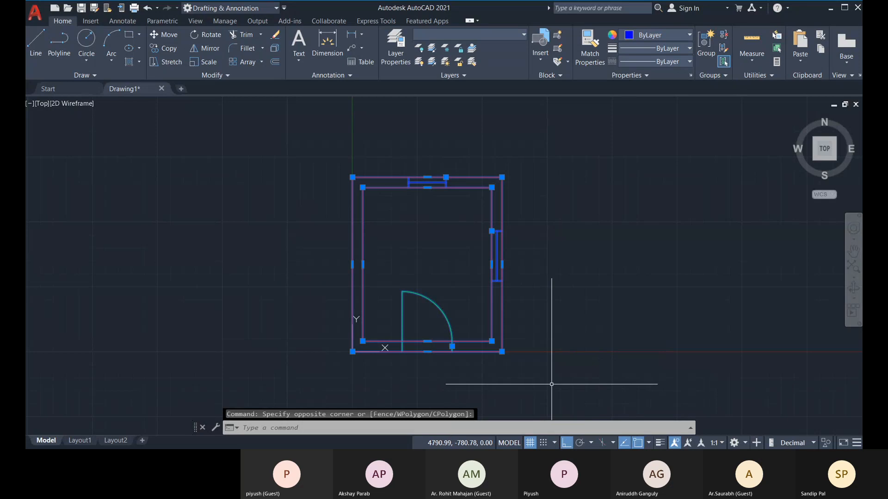
{"action": "key", "text": "Delete"}
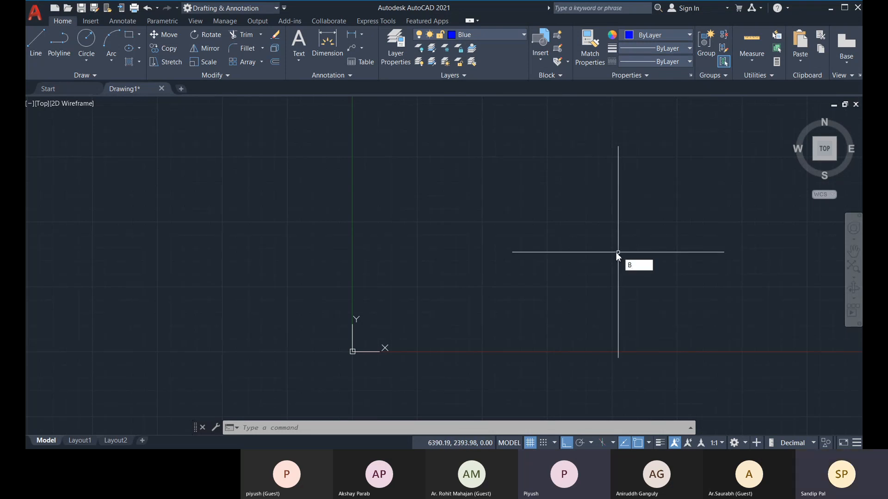
{"action": "left_click", "coordinate": [462, 206]}
{"action": "left_click", "coordinate": [430, 262]}
Undo back to the loose window lines in the top wall, before W1 was defined, keeping the window's middle vertical line erased.
{"action": "key", "text": "ctrl+z"}
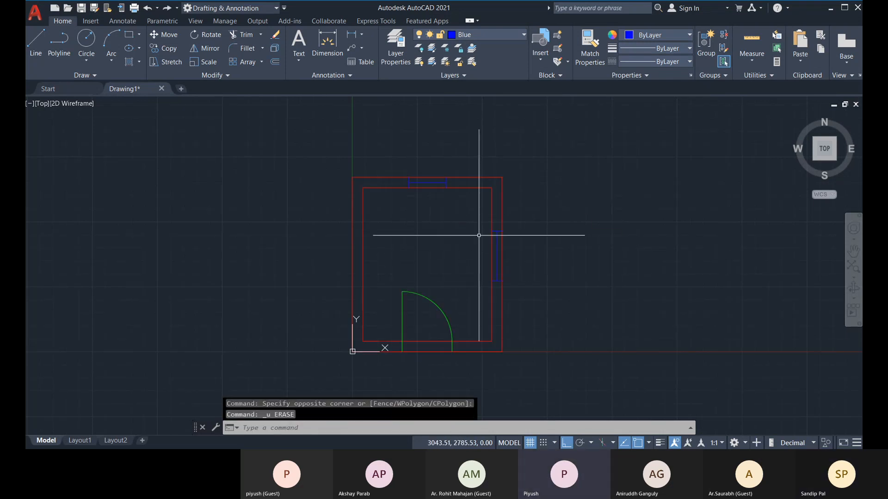
{"action": "key", "text": "ctrl+z"}
{"action": "key", "text": "ctrl+z"}
{"action": "key", "text": "ctrl+z"}
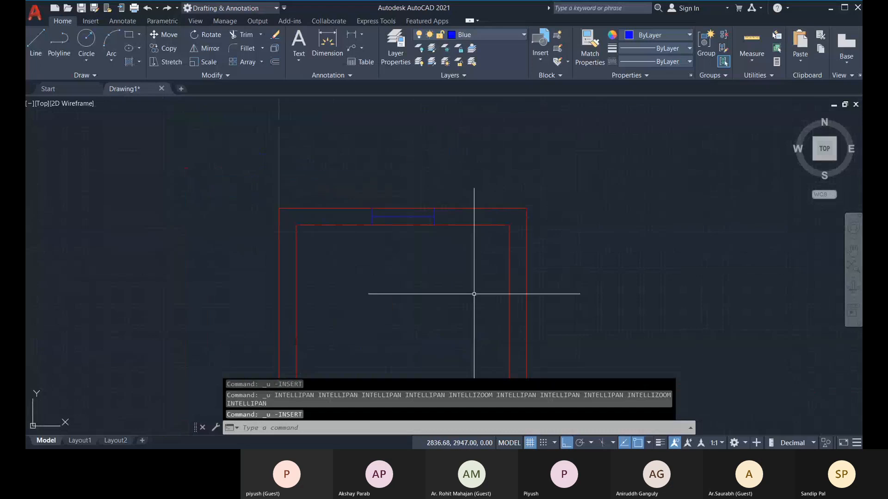
{"action": "key", "text": "ctrl+z"}
{"action": "key", "text": "ctrl+z"}
{"action": "key", "text": "ctrl+z"}
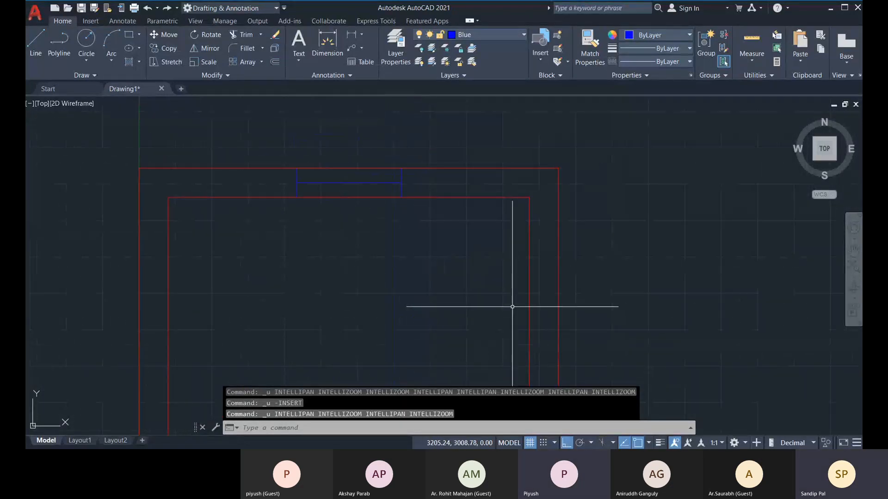
{"action": "key", "text": "ctrl+z"}
{"action": "key", "text": "ctrl+z"}
{"action": "key", "text": "ctrl+z"}
{"action": "key", "text": "ctrl+z"}
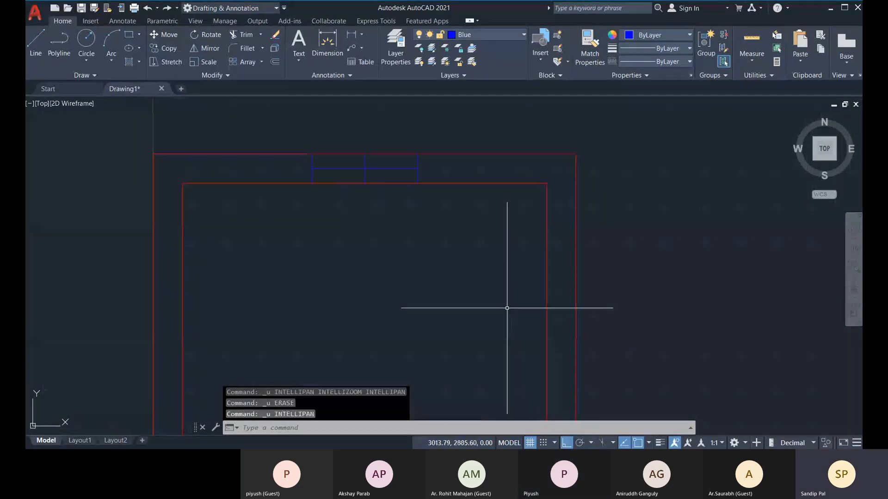
{"action": "key", "text": "ctrl+z"}
{"action": "key", "text": "ctrl+y"}
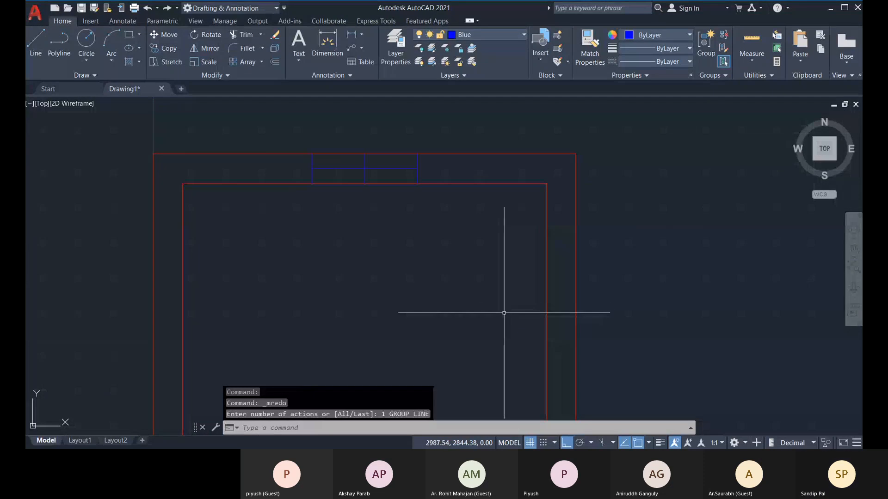
{"action": "key", "text": "ctrl+y"}
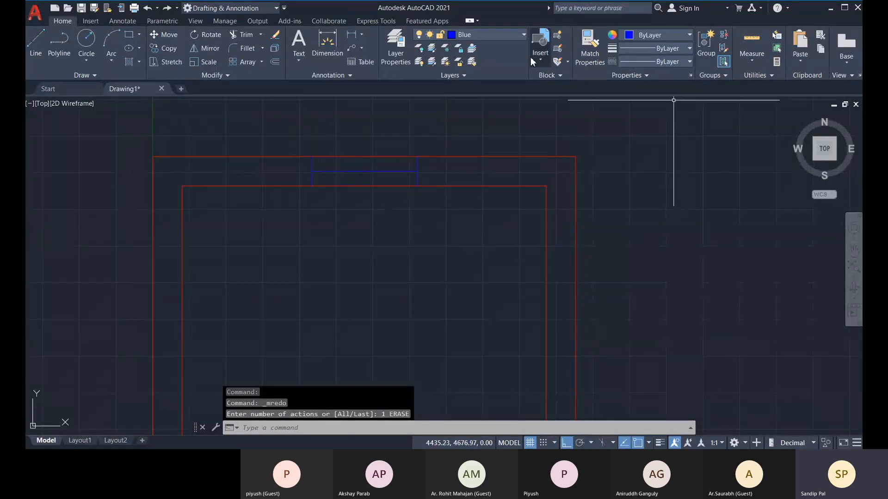
Start a block definition and select the three blue window lines in the top wall as its objects.
{"action": "type", "text": "B"}
{"action": "key", "text": "Return"}
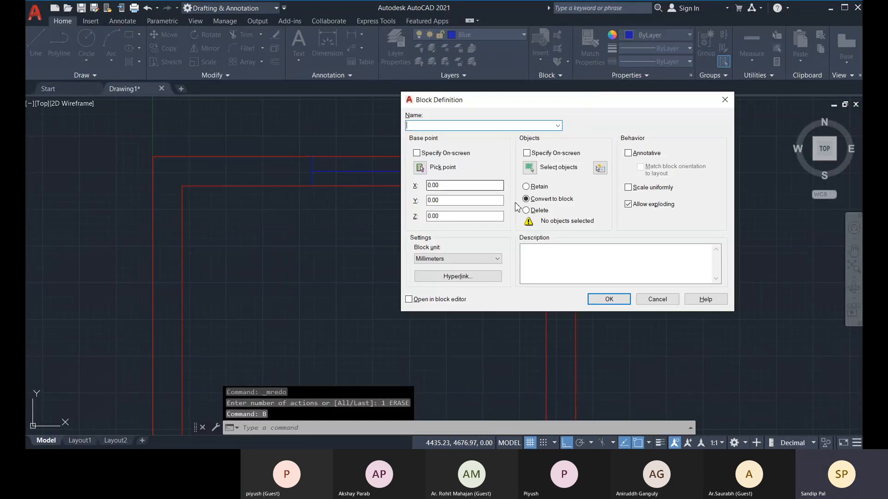
{"action": "left_click", "coordinate": [529, 167]}
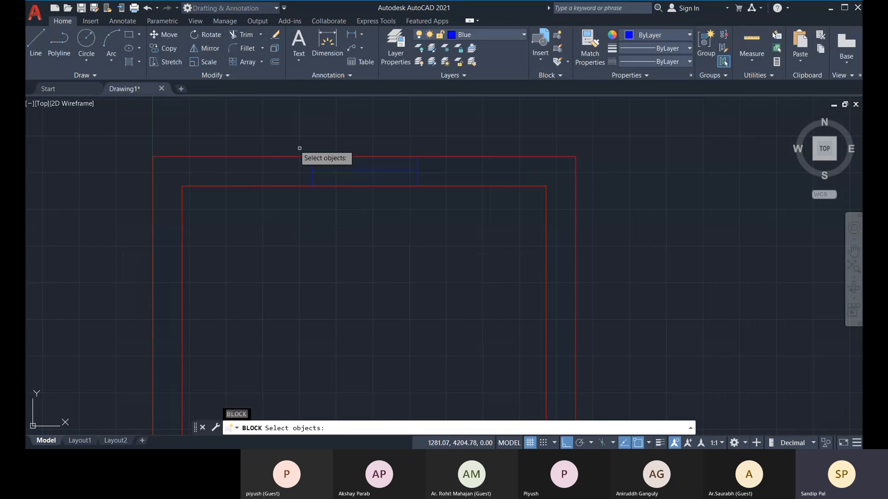
{"action": "left_click", "coordinate": [290, 142]}
{"action": "left_click", "coordinate": [476, 253]}
{"action": "key", "text": "Return"}
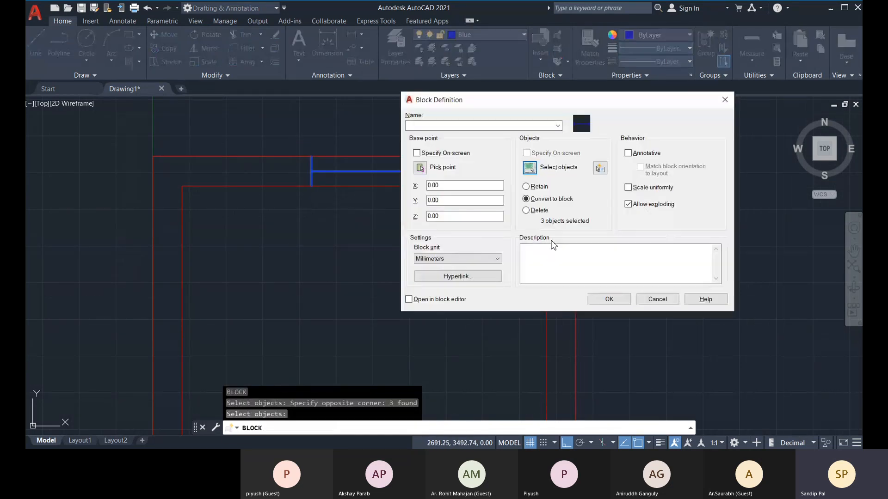
Define the selected window lines as block W1 with the Retain option and the base point at the window's upper-right corner.
{"action": "left_click_drag", "start_coordinate": [535, 106], "coordinate": [638, 100]}
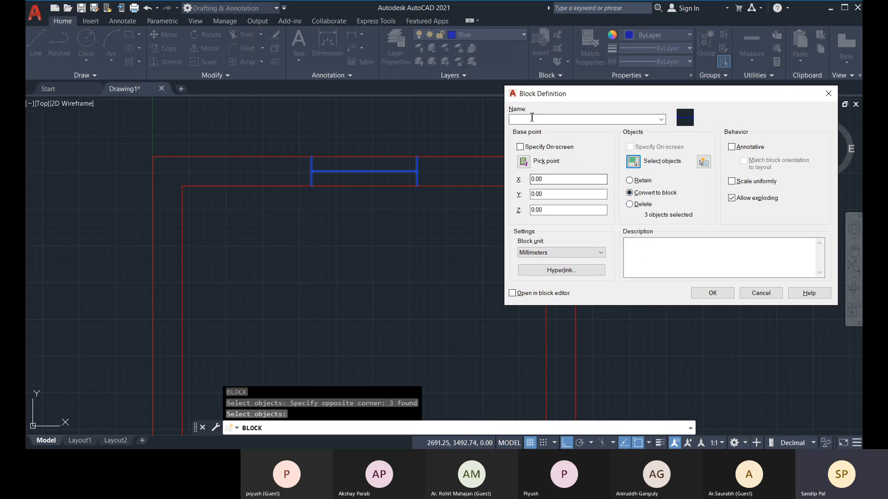
{"action": "left_click", "coordinate": [630, 180]}
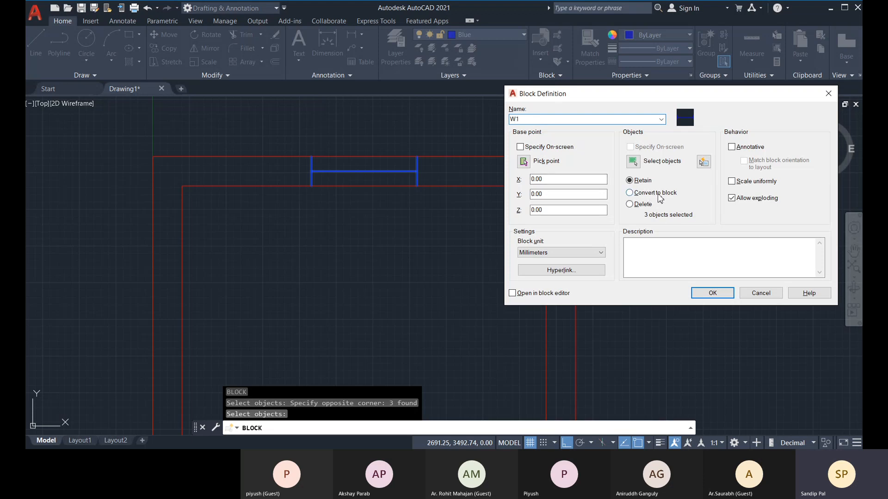
{"action": "left_click_drag", "start_coordinate": [620, 99], "coordinate": [625, 103]}
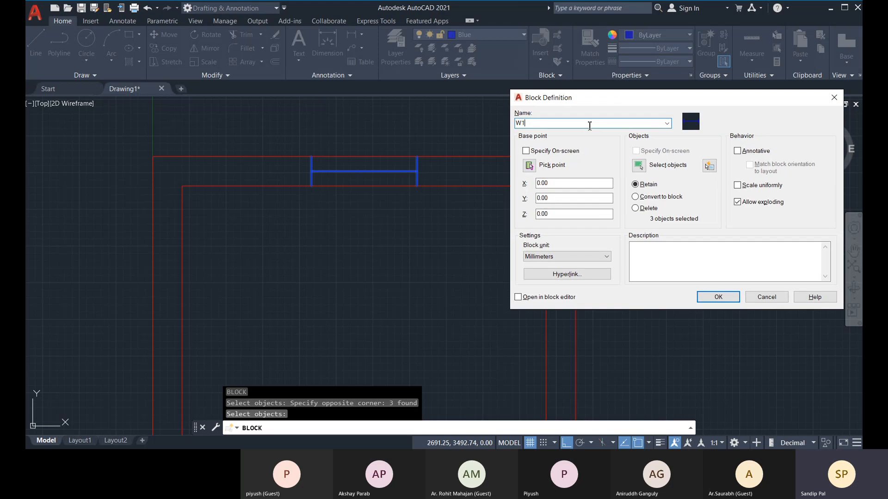
{"action": "left_click", "coordinate": [529, 166]}
{"action": "left_click", "coordinate": [417, 156]}
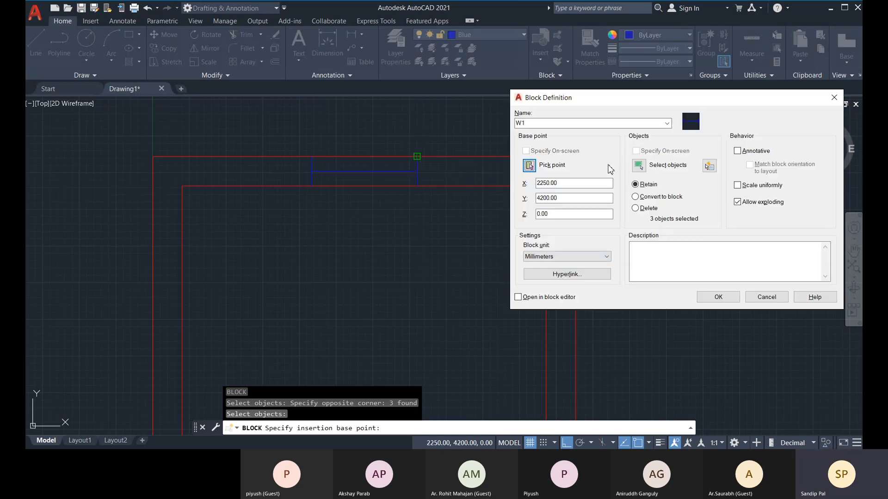
{"action": "left_click", "coordinate": [706, 297]}
Select the window's three lines one at a time to check whether they are still separate objects, then clear the selection.
{"action": "left_click", "coordinate": [416, 172]}
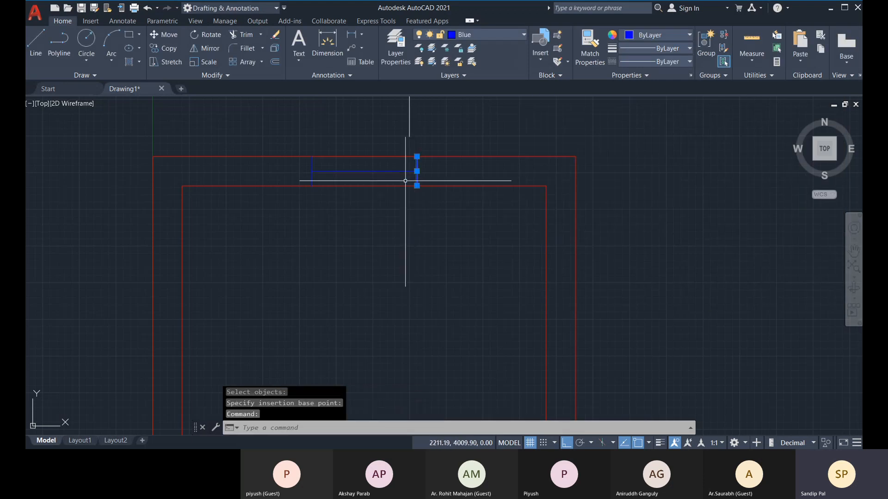
{"action": "left_click", "coordinate": [357, 170]}
{"action": "left_click", "coordinate": [311, 182]}
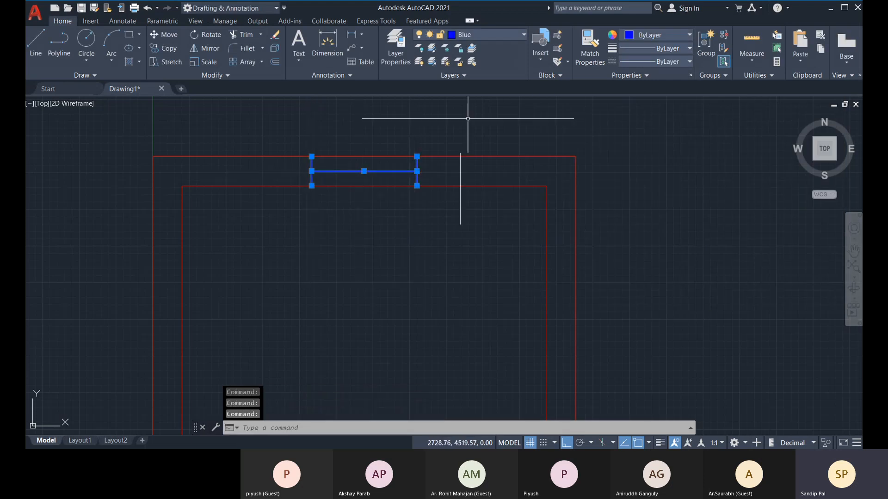
{"action": "key", "text": "Escape"}
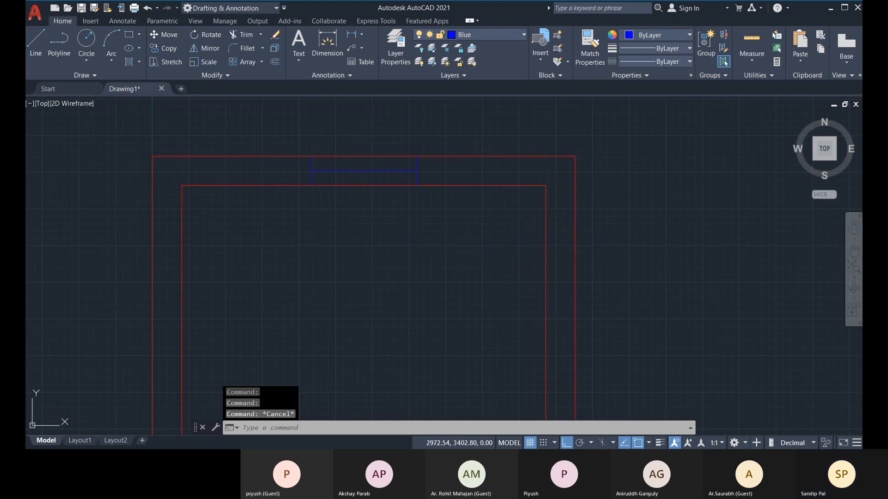
{"action": "key", "text": "ctrl+z"}
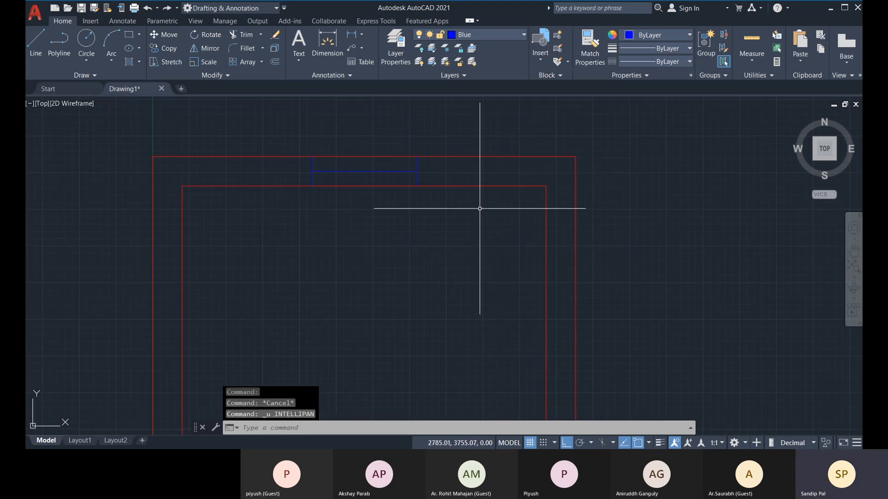
{"action": "type", "text": "b"}
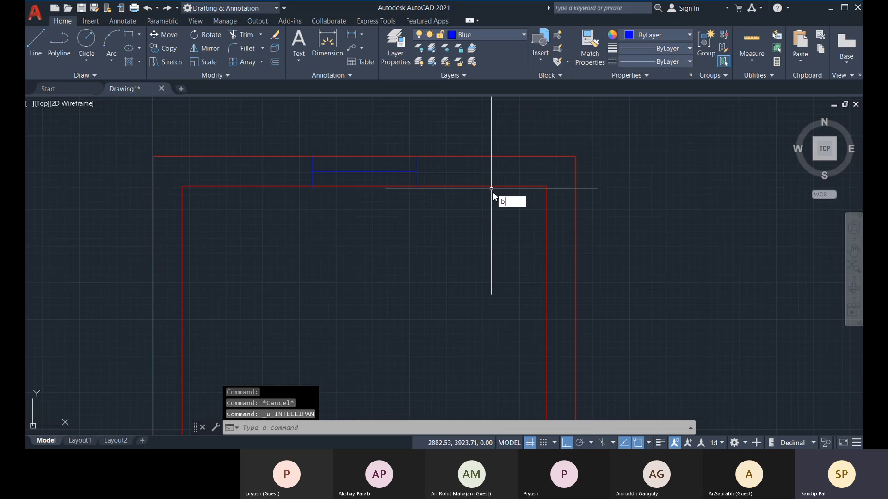
{"action": "key", "text": "Return"}
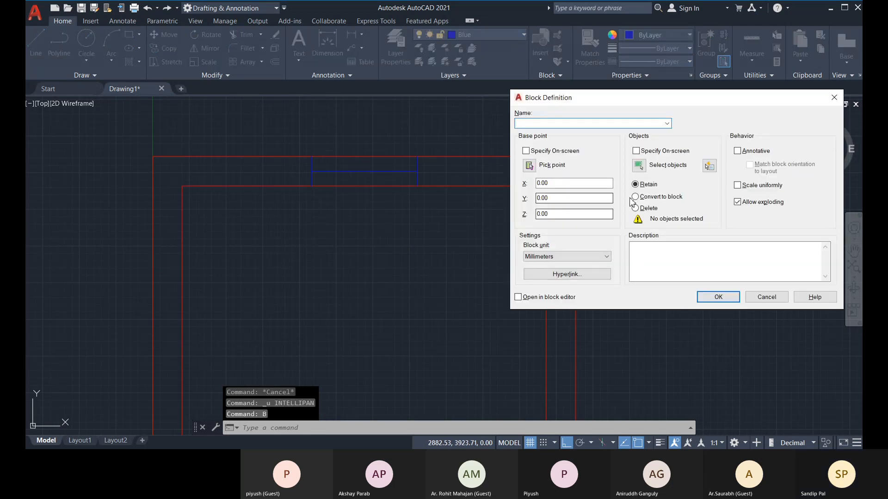
{"action": "left_click", "coordinate": [636, 209]}
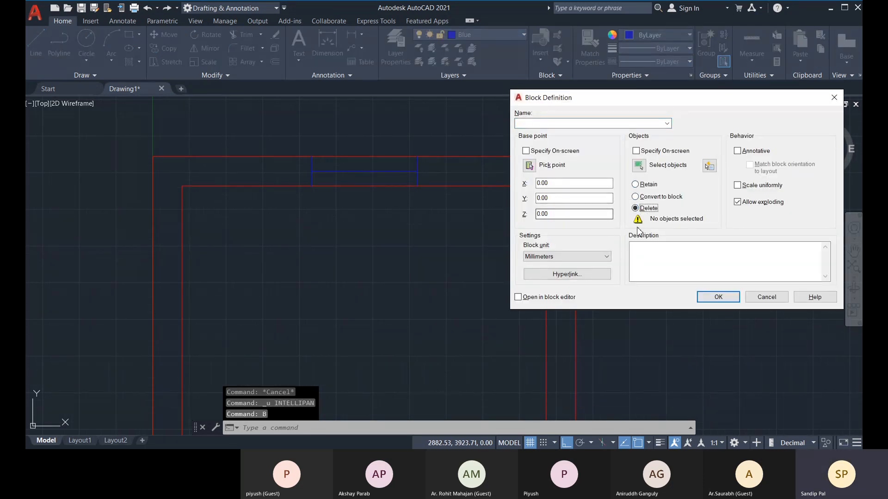
{"action": "left_click", "coordinate": [667, 124]}
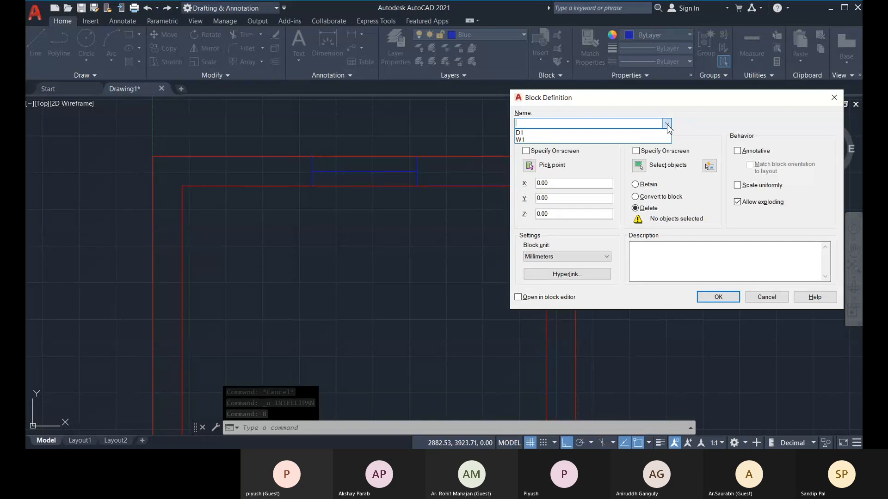
{"action": "left_click", "coordinate": [766, 299]}
{"action": "left_click", "coordinate": [766, 298]}
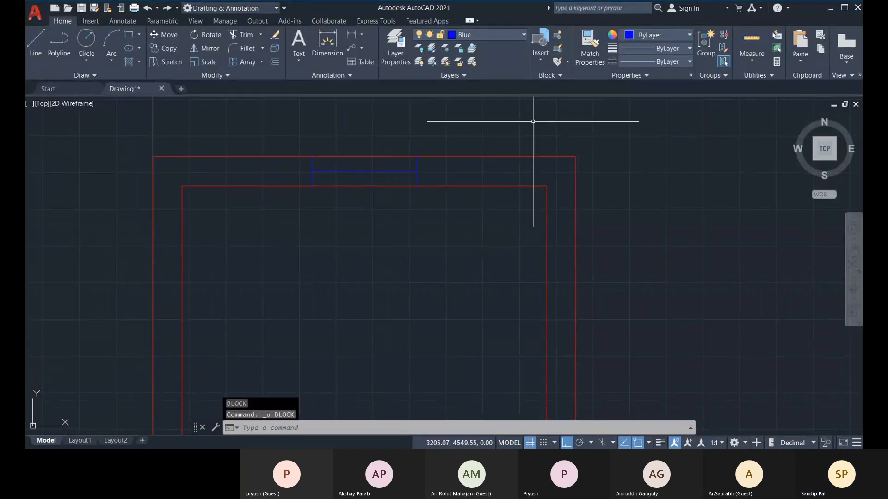
Start a new block definition and choose the three blue window lines in the top wall as its objects.
{"action": "type", "text": "b"}
{"action": "key", "text": "Return"}
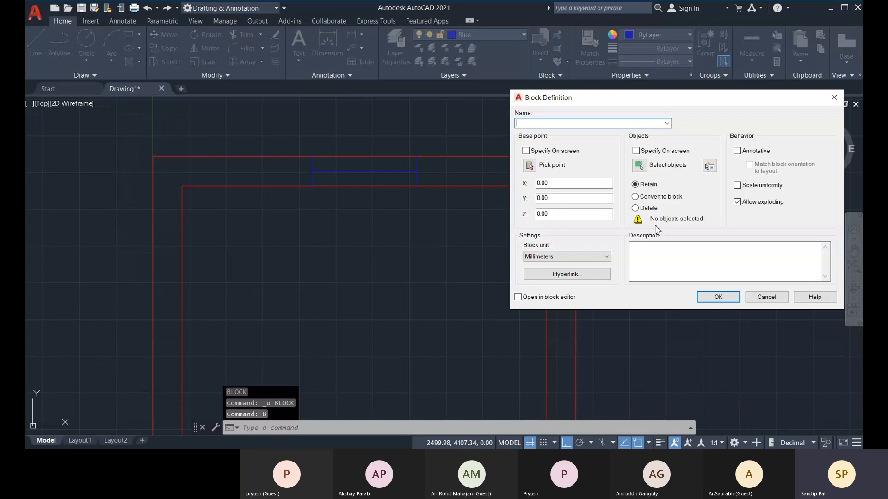
{"action": "left_click", "coordinate": [651, 169]}
{"action": "left_click", "coordinate": [291, 134]}
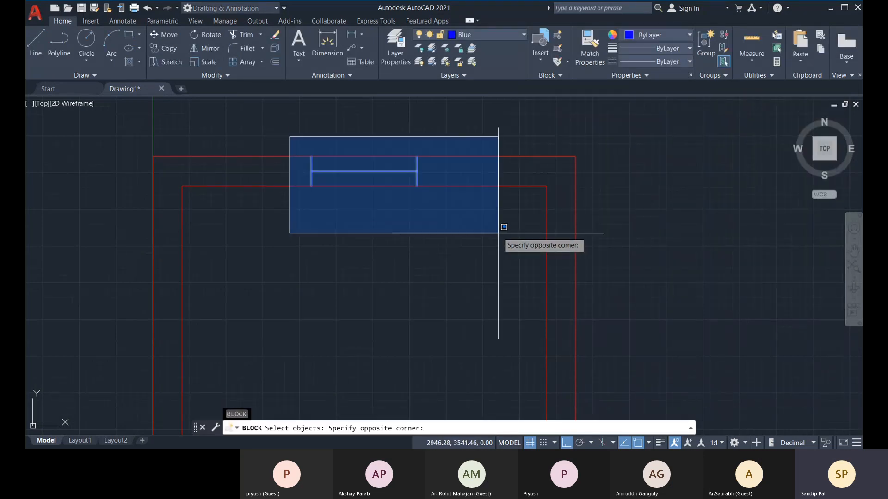
{"action": "left_click", "coordinate": [499, 228]}
{"action": "key", "text": "Return"}
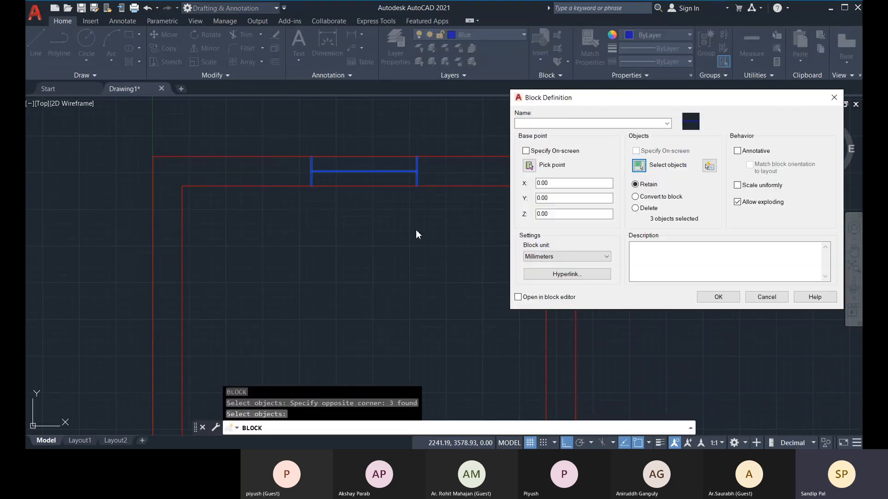
Redefine block W1 with its base point at the window's upper-left corner and the Delete option for the source objects.
{"action": "left_click", "coordinate": [529, 165]}
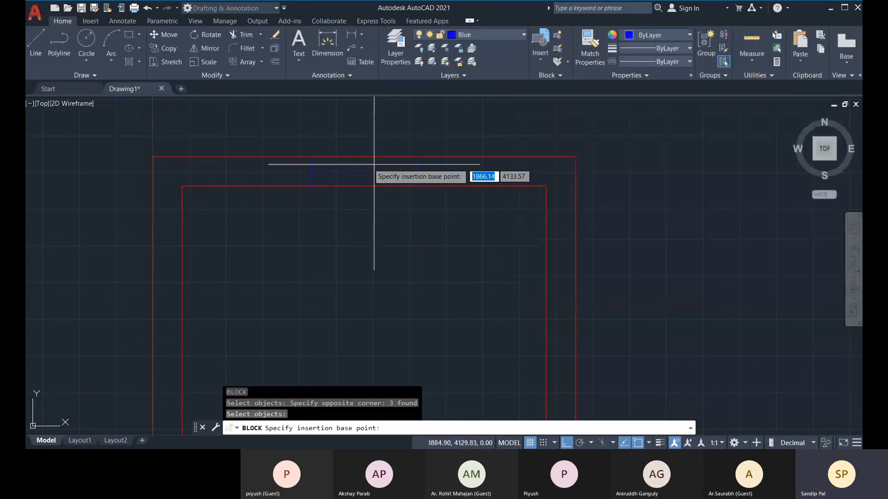
{"action": "left_click", "coordinate": [311, 156]}
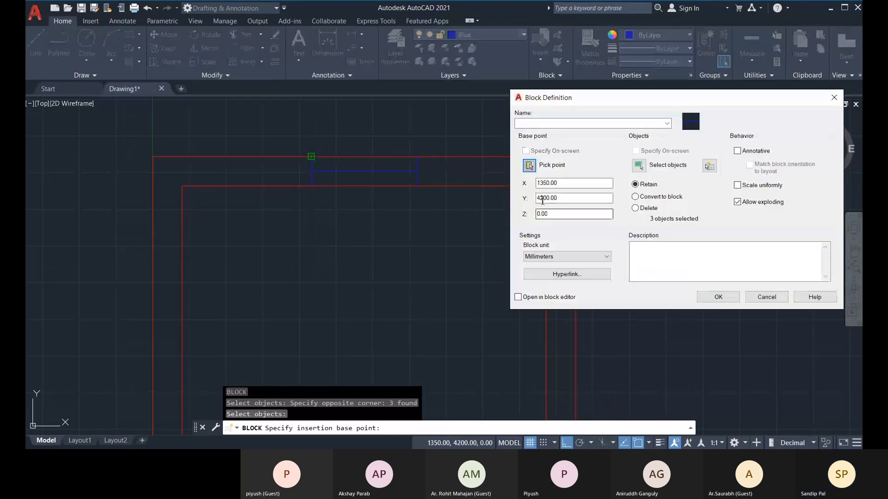
{"action": "left_click", "coordinate": [569, 124]}
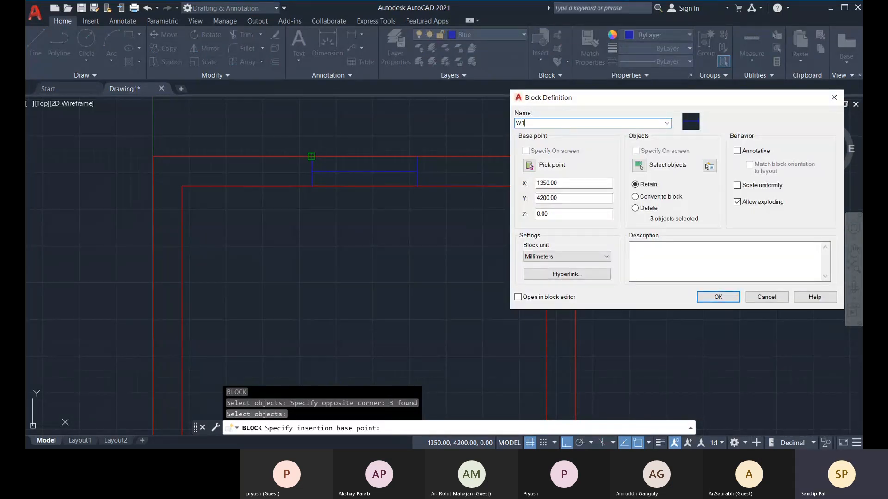
{"action": "left_click", "coordinate": [635, 209]}
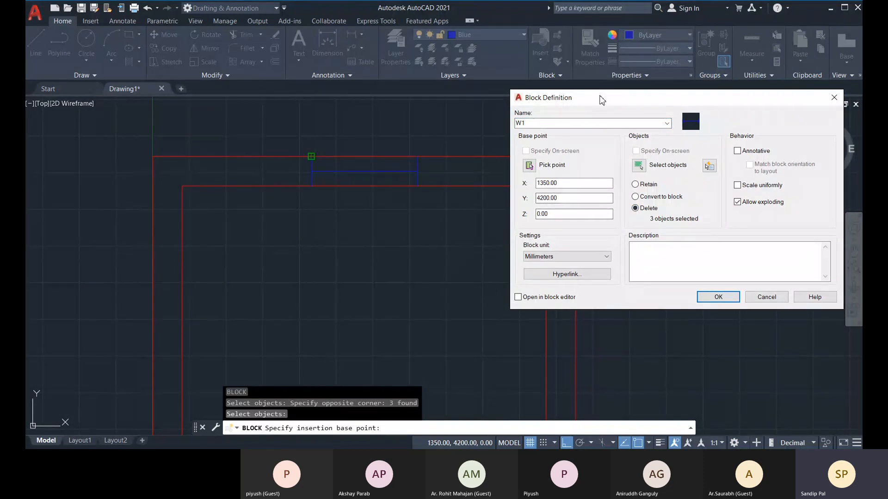
{"action": "left_click_drag", "start_coordinate": [601, 99], "coordinate": [302, 212]}
{"action": "left_click", "coordinate": [419, 411]}
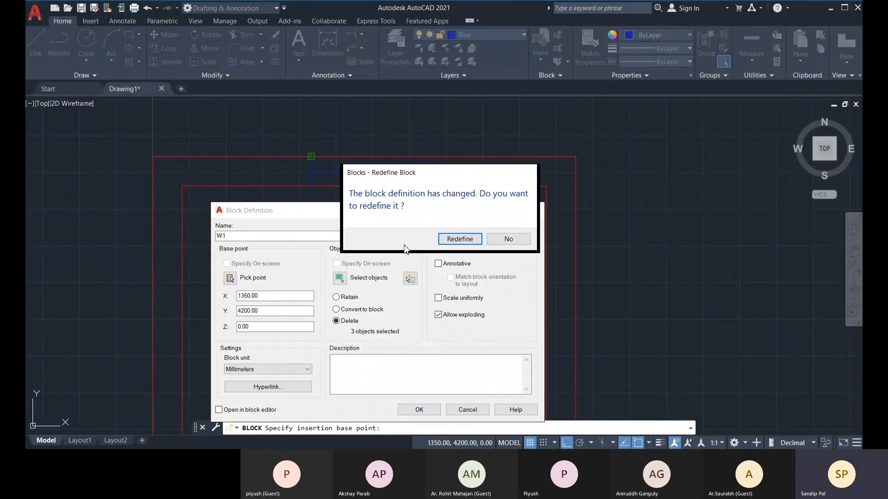
{"action": "left_click", "coordinate": [459, 239]}
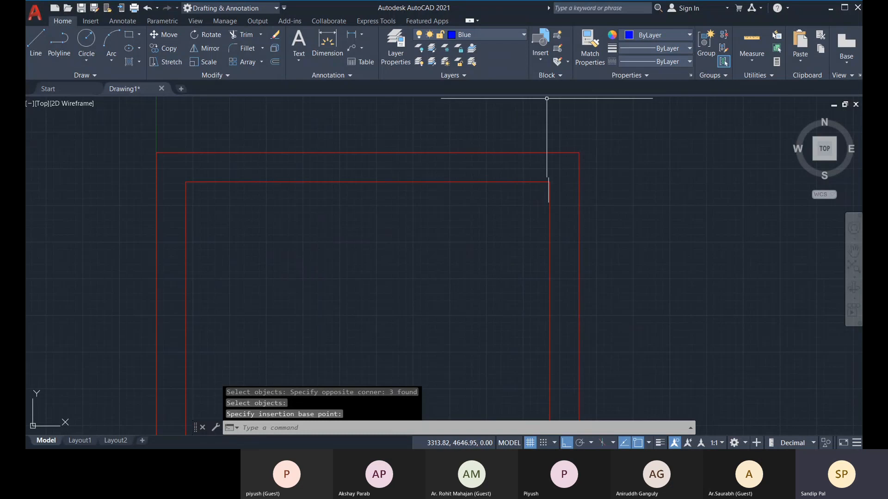
Insert block W1 into the top wall at the midpoint of the outer wall line.
{"action": "left_click", "coordinate": [541, 44]}
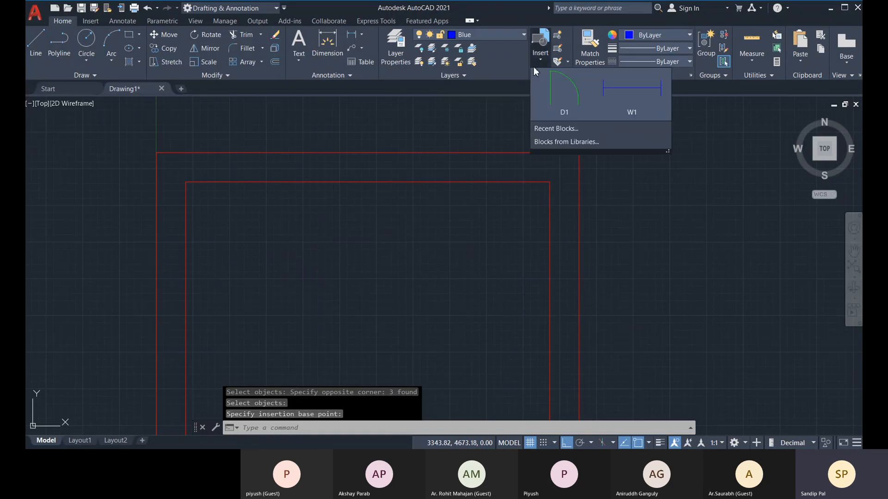
{"action": "left_click", "coordinate": [631, 106]}
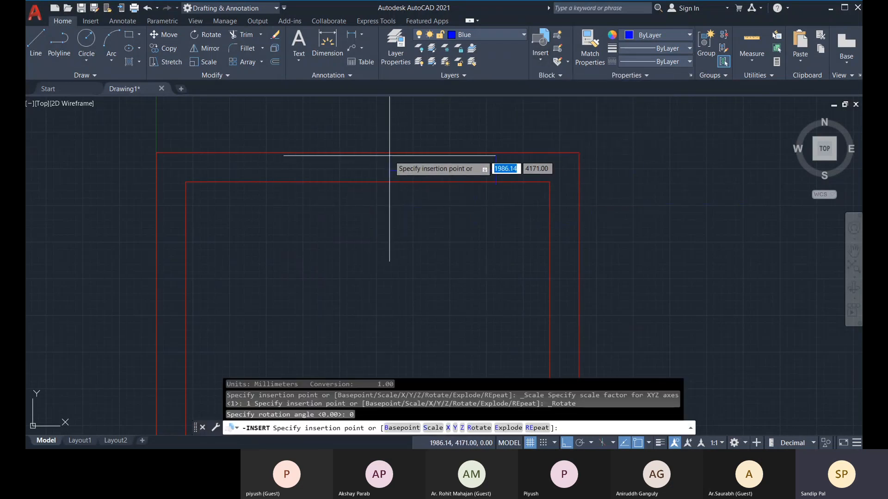
{"action": "scroll", "coordinate": [348, 148], "scroll_direction": "up", "scroll_amount": 4}
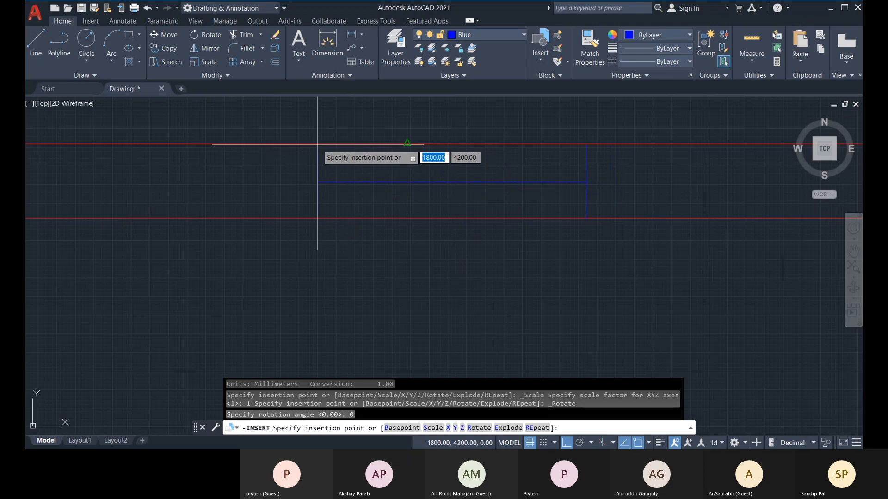
{"action": "left_click", "coordinate": [408, 145]}
{"action": "scroll", "coordinate": [324, 229], "scroll_direction": "down", "scroll_amount": 4}
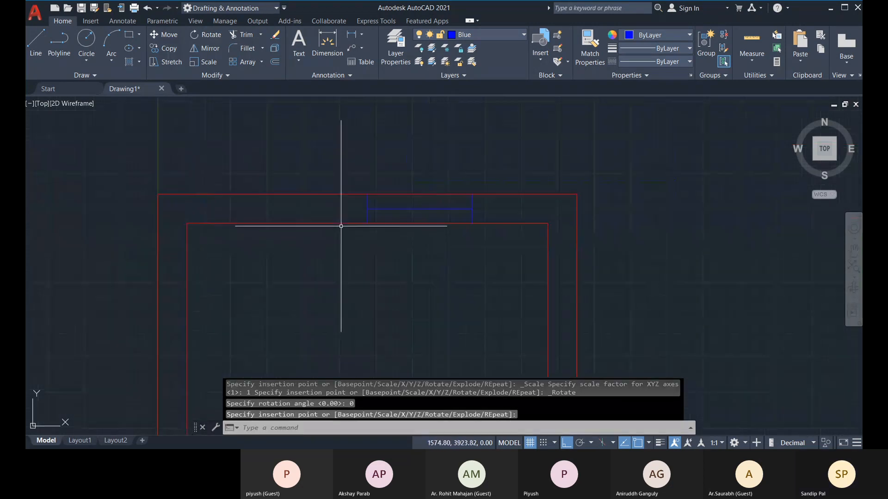
{"action": "scroll", "coordinate": [427, 290], "scroll_direction": "down", "scroll_amount": 3}
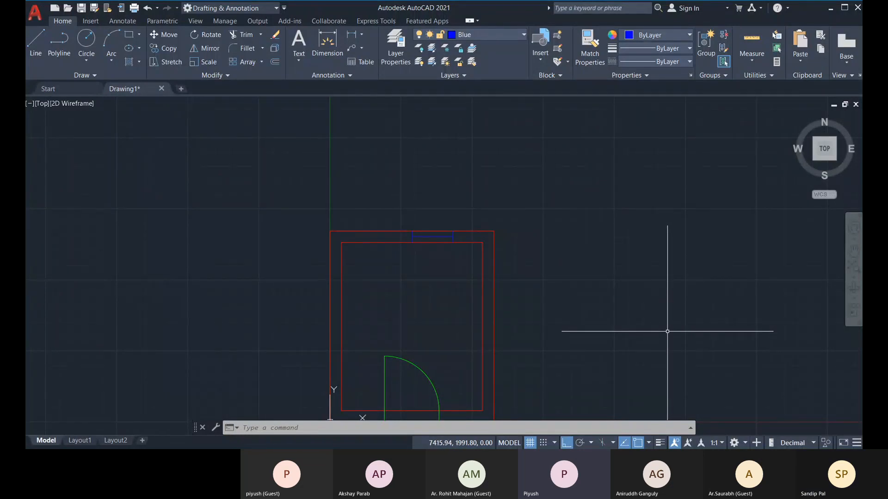
{"action": "middle_click_drag", "start_coordinate": [590, 311], "coordinate": [606, 285]}
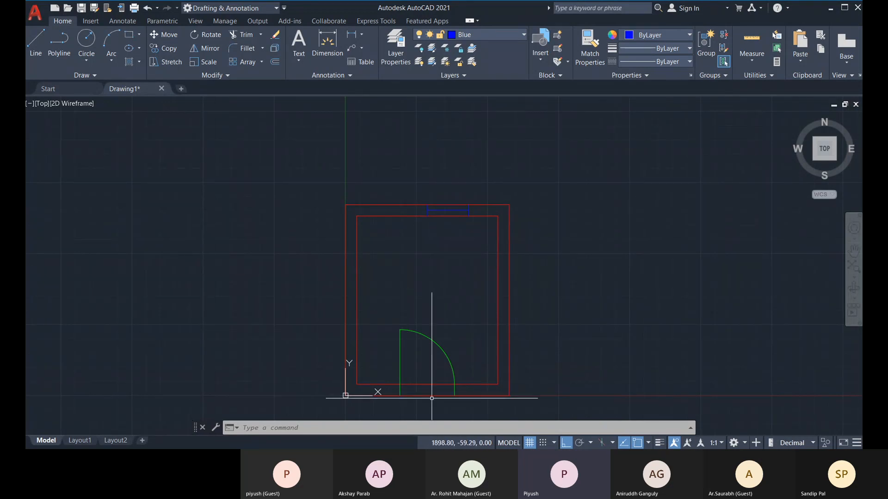
{"action": "middle_click_drag", "start_coordinate": [432, 386], "coordinate": [440, 382]}
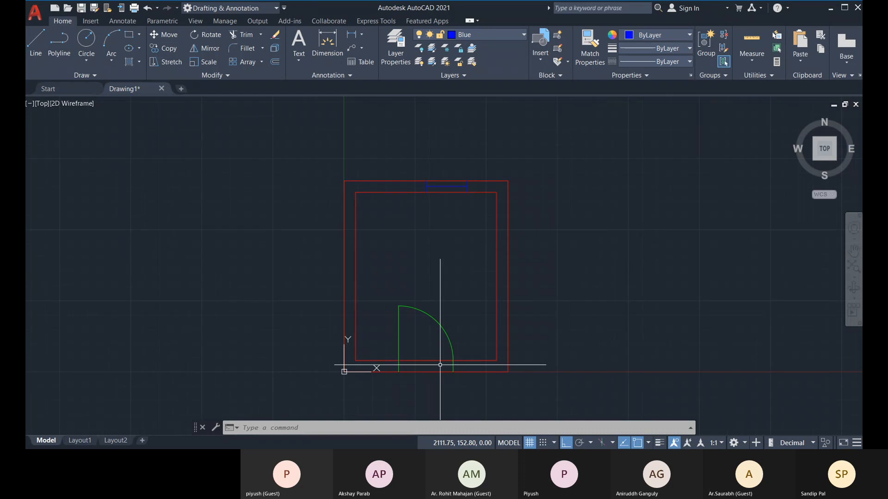
{"action": "scroll", "coordinate": [441, 363], "scroll_direction": "up", "scroll_amount": 1}
{"action": "scroll", "coordinate": [442, 358], "scroll_direction": "down", "scroll_amount": 1}
{"action": "scroll", "coordinate": [424, 333], "scroll_direction": "up", "scroll_amount": 2}
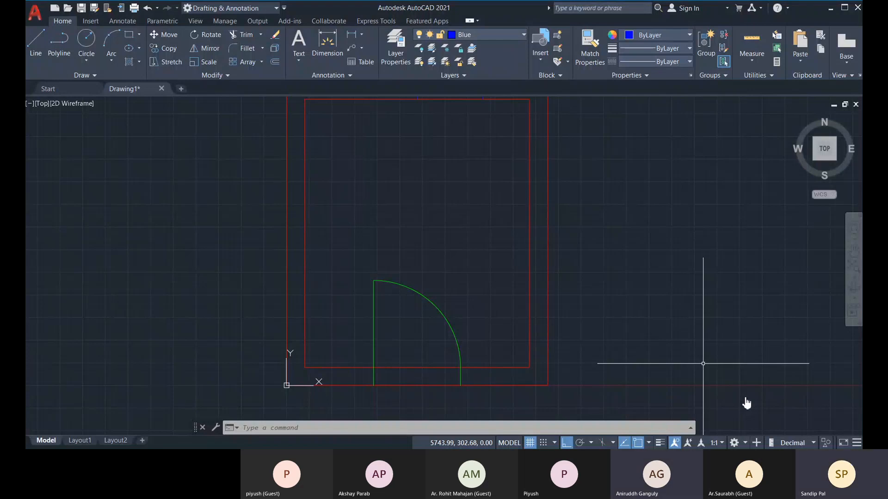
{"action": "left_click", "coordinate": [139, 36]}
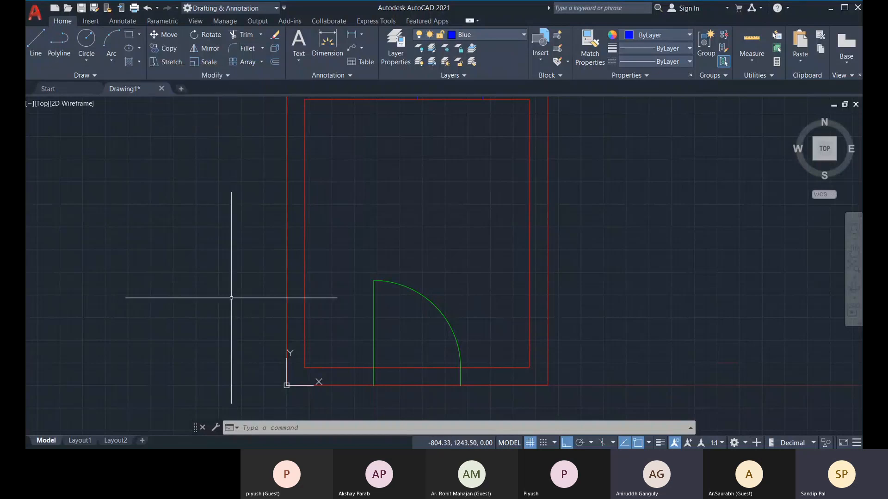
Select the room's outer wall rectangle and open its properties.
{"action": "scroll", "coordinate": [257, 293], "scroll_direction": "down", "scroll_amount": 2}
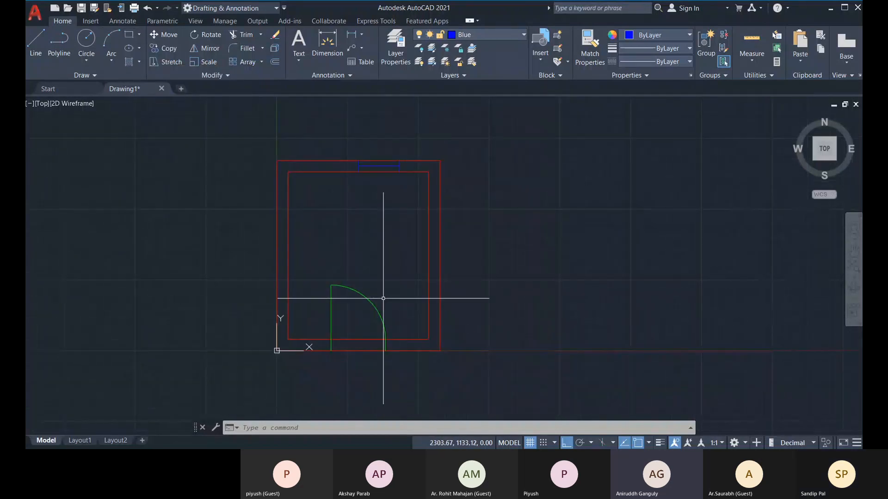
{"action": "left_click", "coordinate": [445, 279]}
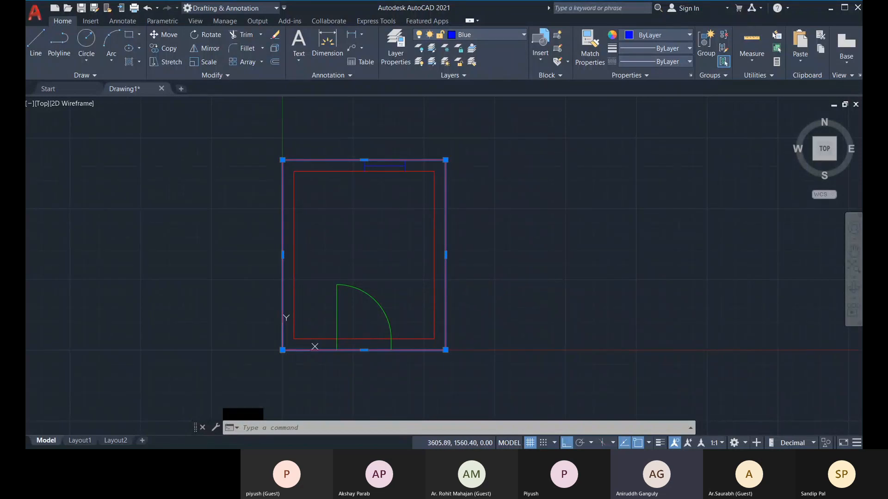
{"action": "right_click", "coordinate": [455, 197]}
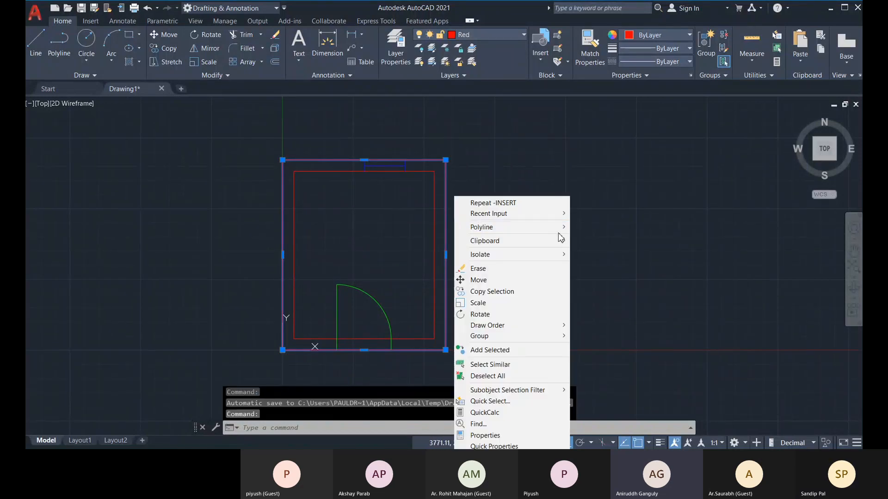
{"action": "left_click", "coordinate": [497, 437]}
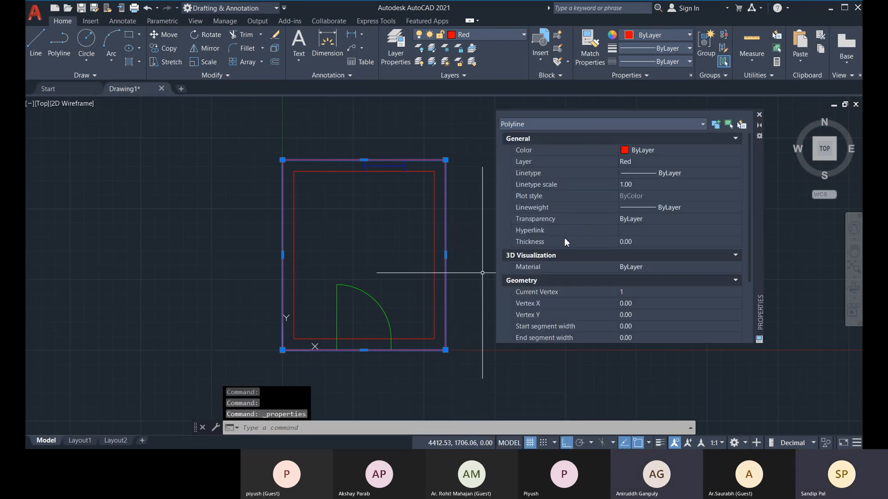
Set the outer wall polyline's global width to 5 and close its properties.
{"action": "scroll", "coordinate": [581, 236], "scroll_direction": "down", "scroll_amount": 3}
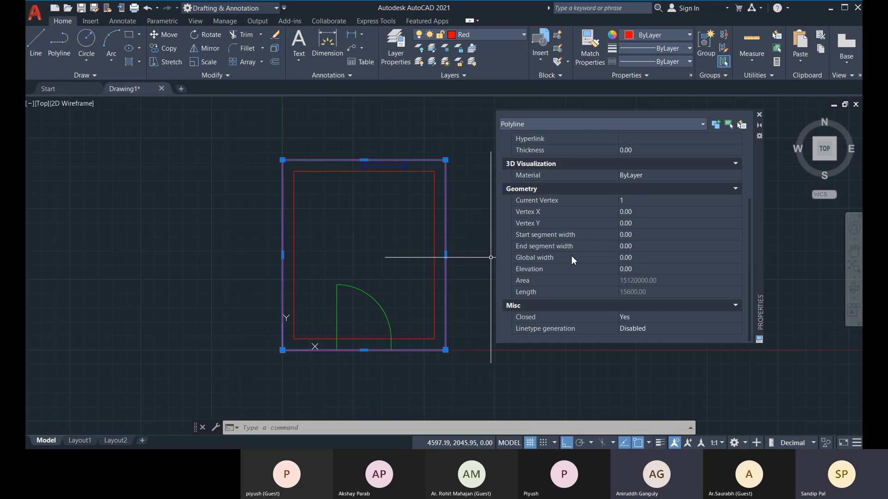
{"action": "scroll", "coordinate": [617, 277], "scroll_direction": "up", "scroll_amount": 3}
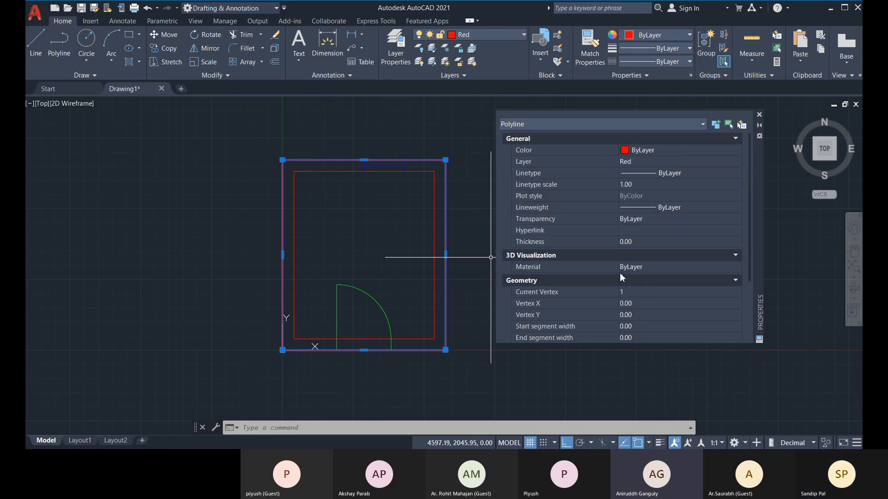
{"action": "scroll", "coordinate": [624, 268], "scroll_direction": "down", "scroll_amount": 3}
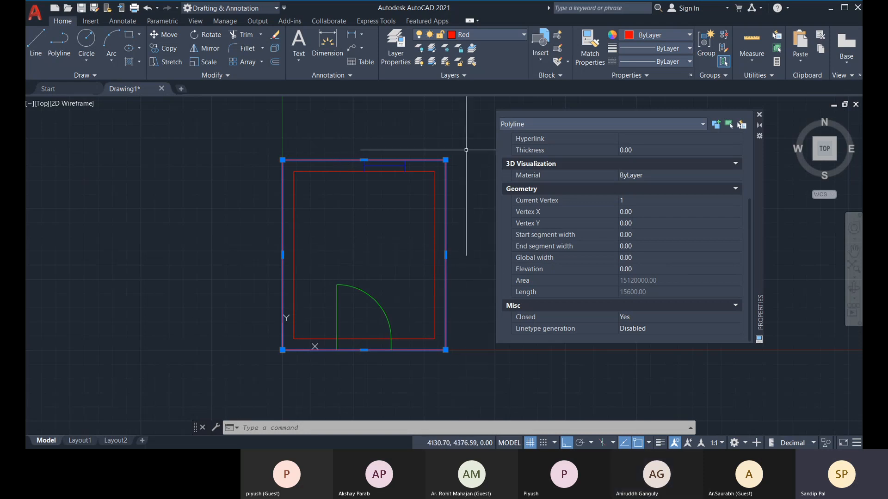
{"action": "scroll", "coordinate": [481, 279], "scroll_direction": "up", "scroll_amount": 2}
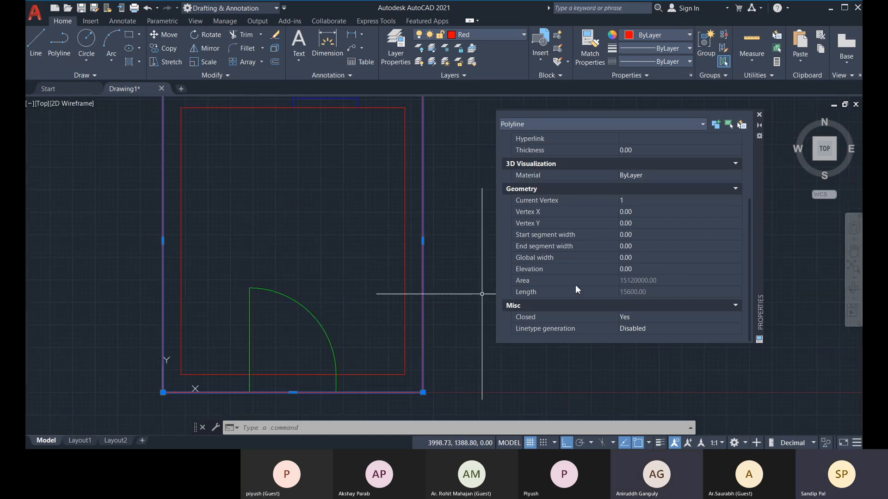
{"action": "left_click", "coordinate": [639, 258]}
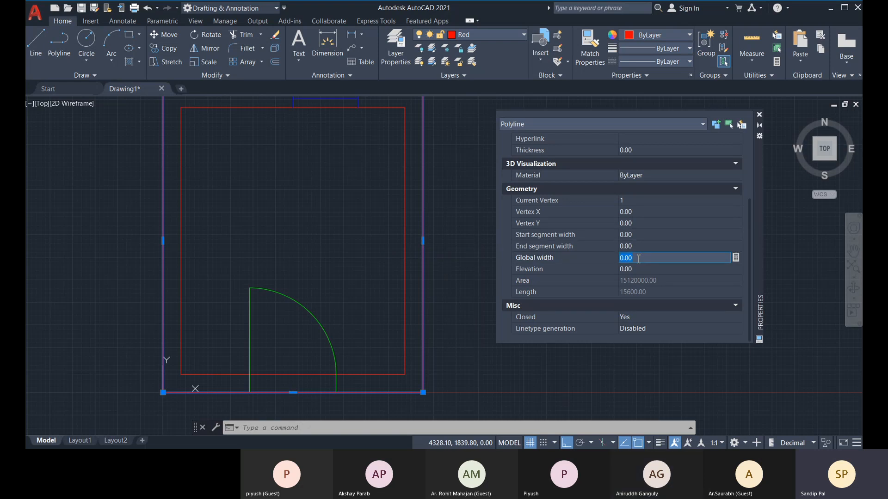
{"action": "type", "text": "5"}
{"action": "key", "text": "Return"}
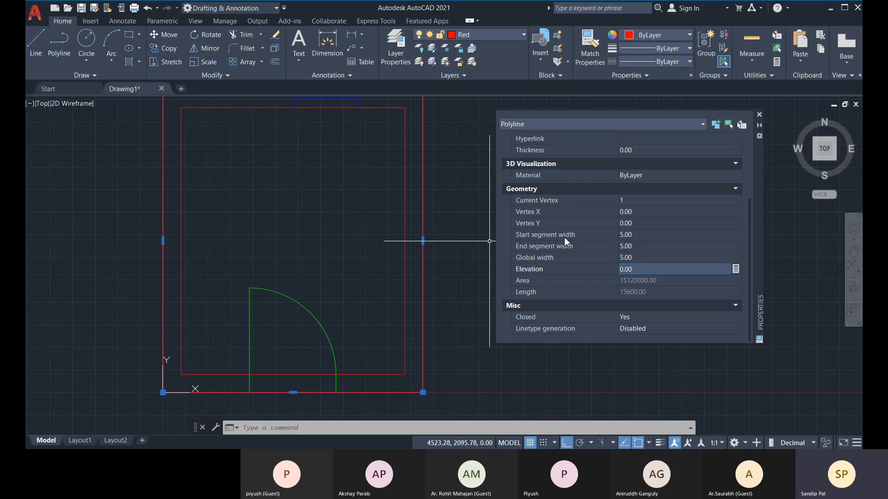
{"action": "scroll", "coordinate": [552, 284], "scroll_direction": "up", "scroll_amount": 5}
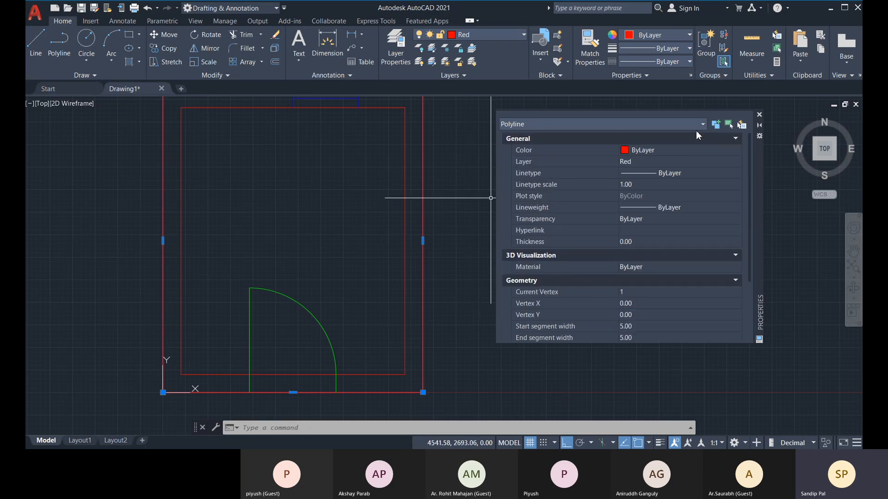
{"action": "left_click", "coordinate": [758, 115]}
{"action": "middle_click_drag", "start_coordinate": [653, 317], "coordinate": [654, 273]}
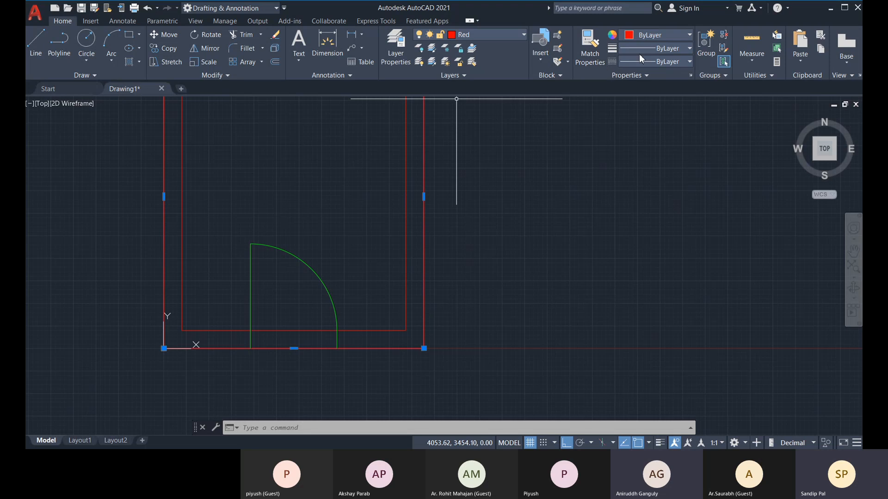
Turn on lineweight display and examine the room's outer wall around the window and door.
{"action": "scroll", "coordinate": [420, 206], "scroll_direction": "down", "scroll_amount": 6}
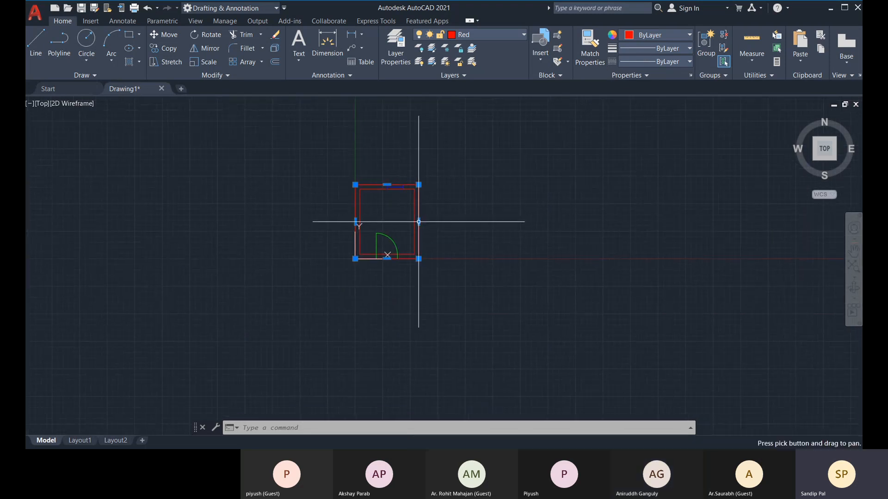
{"action": "scroll", "coordinate": [423, 210], "scroll_direction": "up", "scroll_amount": 4}
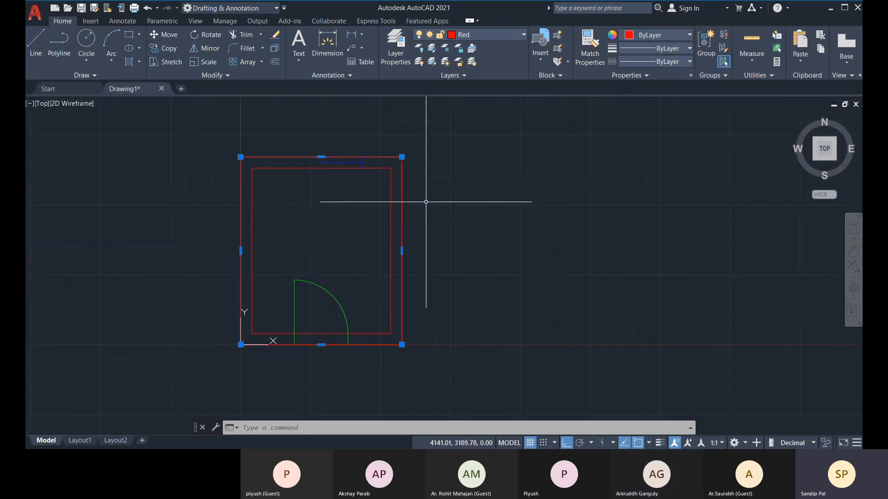
{"action": "left_click", "coordinate": [660, 443]}
{"action": "scroll", "coordinate": [370, 248], "scroll_direction": "down", "scroll_amount": 2}
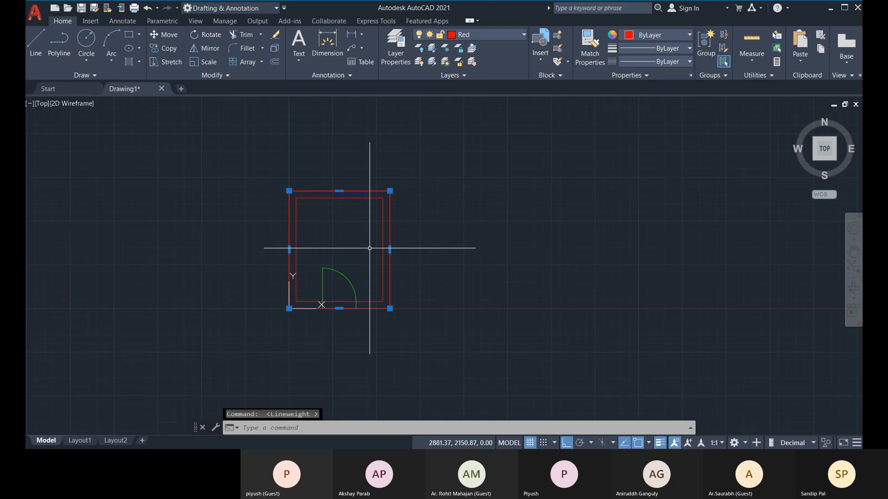
{"action": "middle_click_drag", "start_coordinate": [369, 248], "coordinate": [424, 254]}
{"action": "scroll", "coordinate": [351, 181], "scroll_direction": "up", "scroll_amount": 6}
{"action": "middle_click_drag", "start_coordinate": [339, 222], "coordinate": [327, 170]}
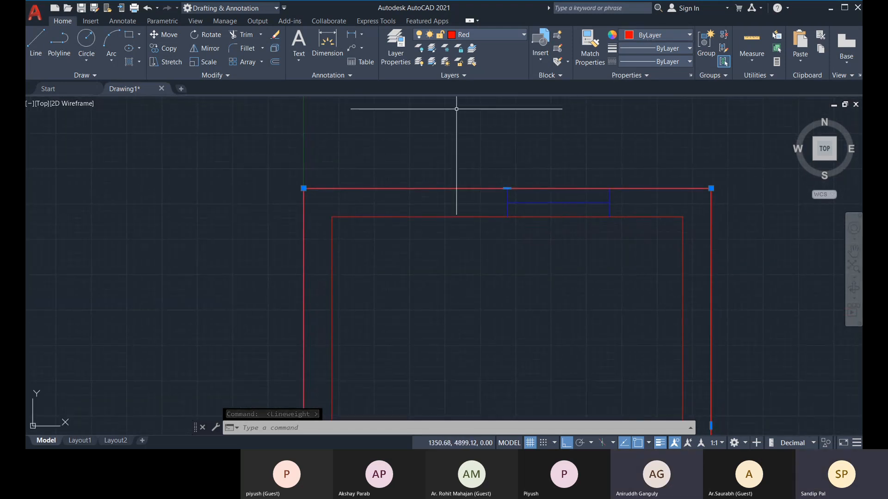
{"action": "scroll", "coordinate": [479, 189], "scroll_direction": "down", "scroll_amount": 2}
{"action": "middle_click_drag", "start_coordinate": [475, 201], "coordinate": [442, 153]}
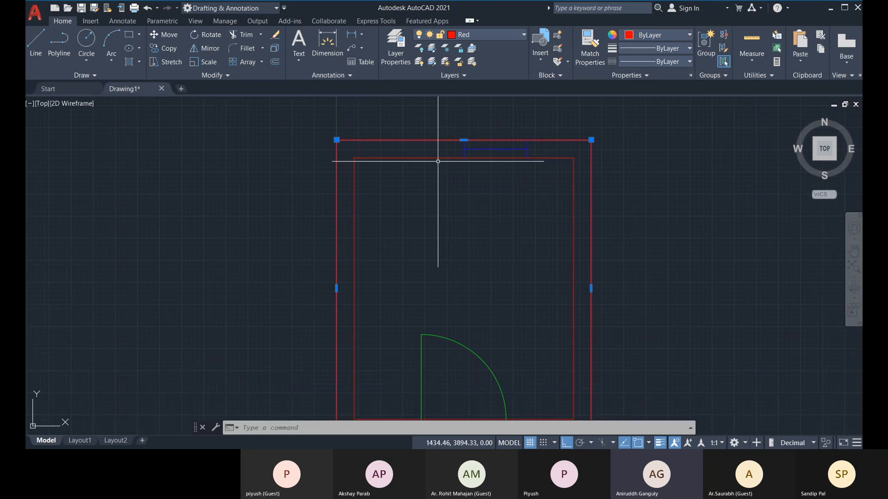
{"action": "middle_click_drag", "start_coordinate": [405, 220], "coordinate": [396, 192]}
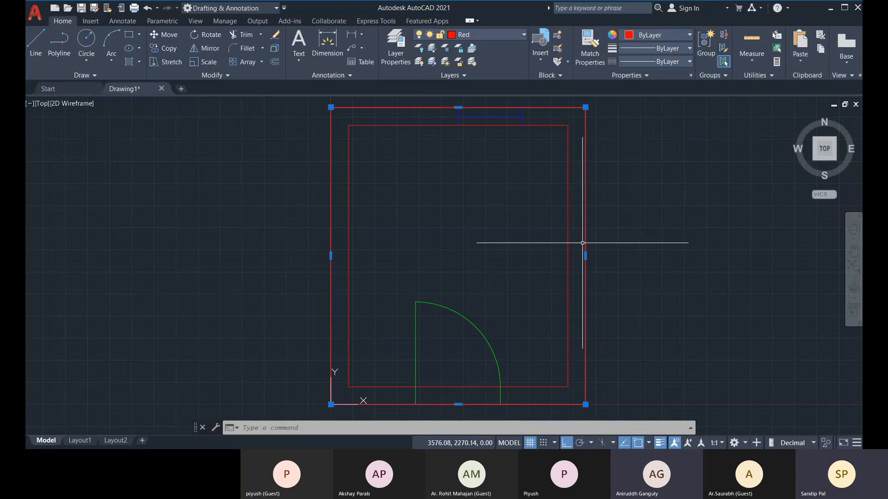
{"action": "middle_click_drag", "start_coordinate": [549, 229], "coordinate": [485, 208]}
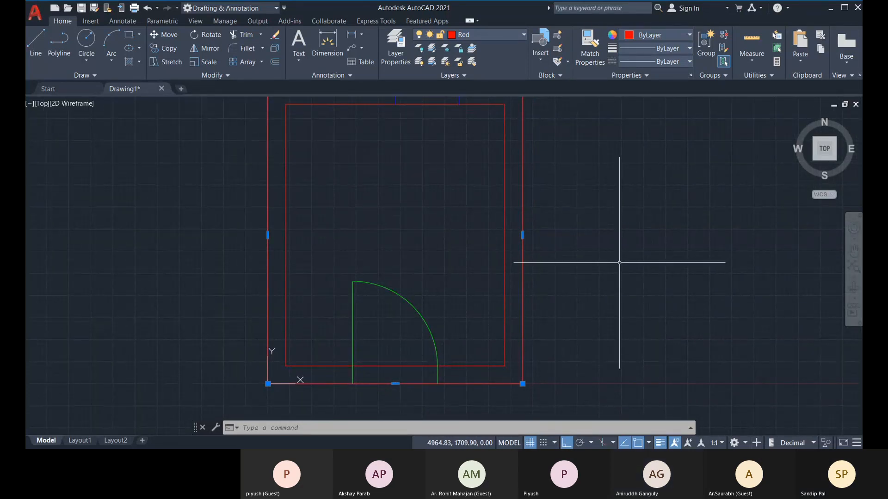
{"action": "middle_click_drag", "start_coordinate": [564, 287], "coordinate": [575, 279]}
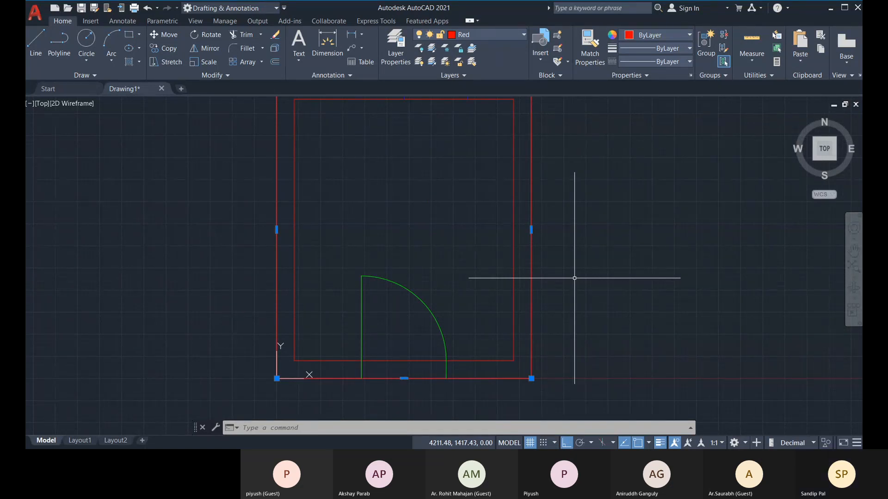
Draw a vertical line about 1897 units long in the empty area beside the room's left wall.
{"action": "middle_click_drag", "start_coordinate": [106, 194], "coordinate": [262, 187]}
{"action": "left_click", "coordinate": [35, 54]}
{"action": "left_click", "coordinate": [211, 178]}
{"action": "left_click", "coordinate": [211, 311]}
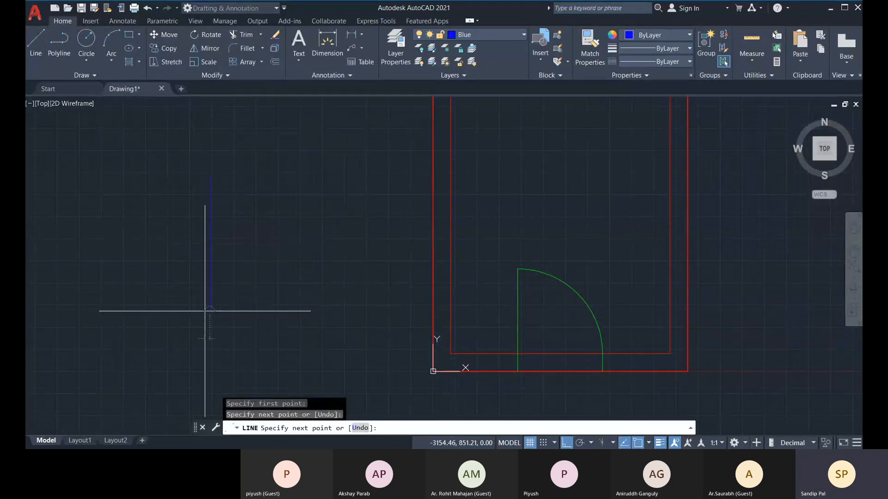
{"action": "key", "text": "Escape"}
Select the vertical line beside the room and review its general and geometry properties.
{"action": "left_click", "coordinate": [228, 257]}
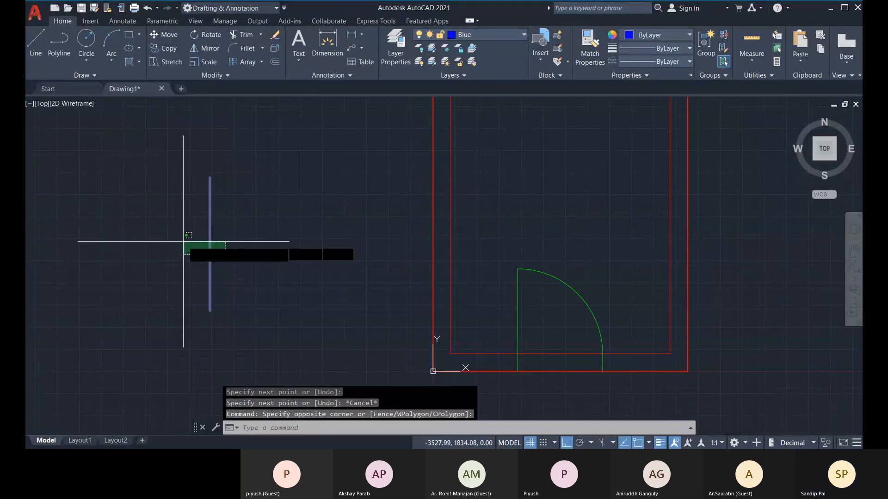
{"action": "left_click", "coordinate": [184, 244]}
{"action": "key", "text": "ctrl+1"}
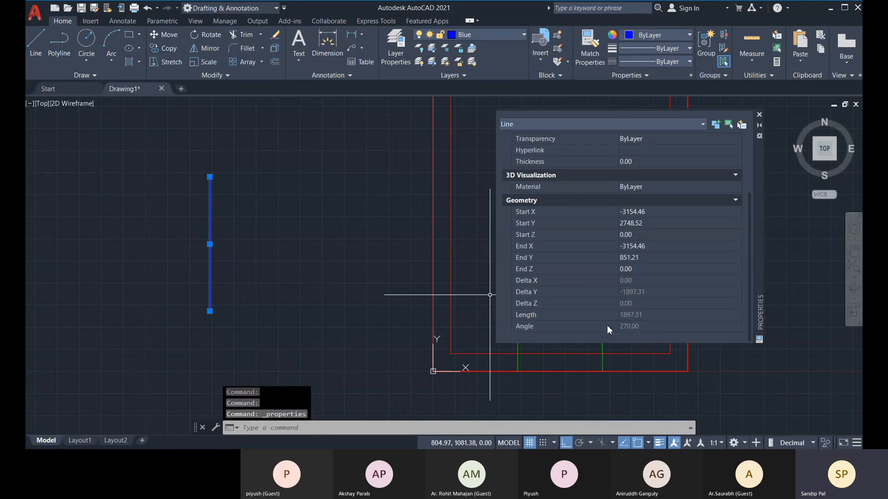
{"action": "scroll", "coordinate": [564, 268], "scroll_direction": "up", "scroll_amount": 2}
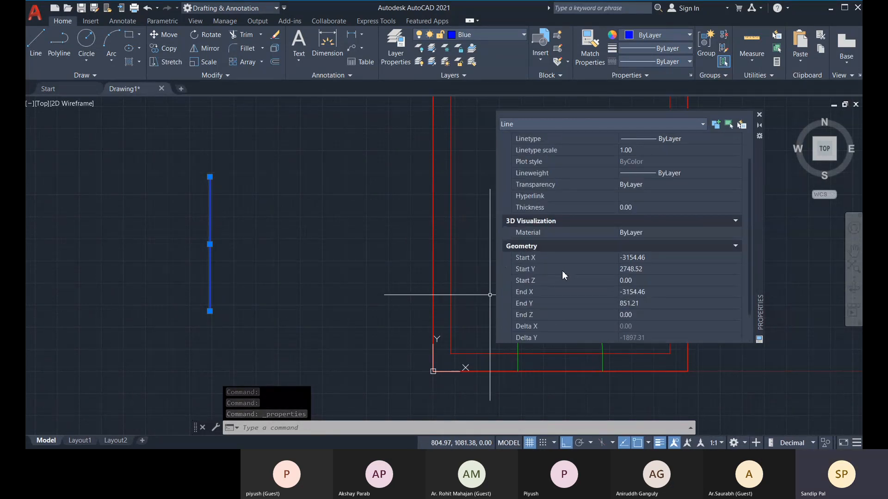
{"action": "scroll", "coordinate": [561, 271], "scroll_direction": "up", "scroll_amount": 1}
{"action": "left_click", "coordinate": [758, 114]}
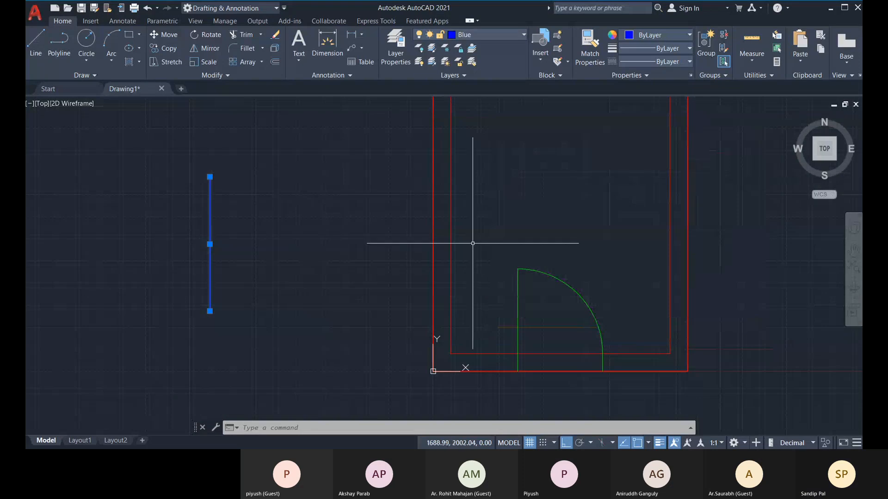
Erase the vertical line beside the room.
{"action": "key", "text": "Escape"}
{"action": "left_click", "coordinate": [294, 260]}
{"action": "left_click", "coordinate": [149, 185]}
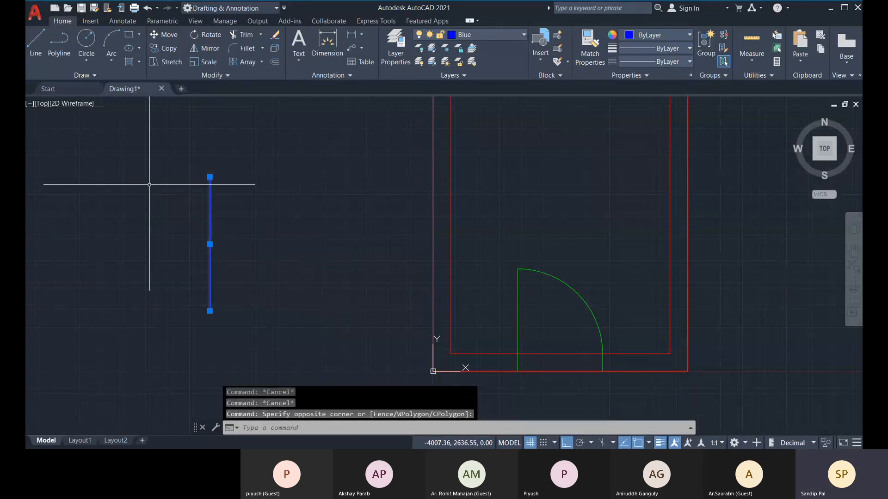
{"action": "key", "text": "Delete"}
{"action": "scroll", "coordinate": [501, 262], "scroll_direction": "down", "scroll_amount": 2}
{"action": "middle_click_drag", "start_coordinate": [502, 212], "coordinate": [341, 277]}
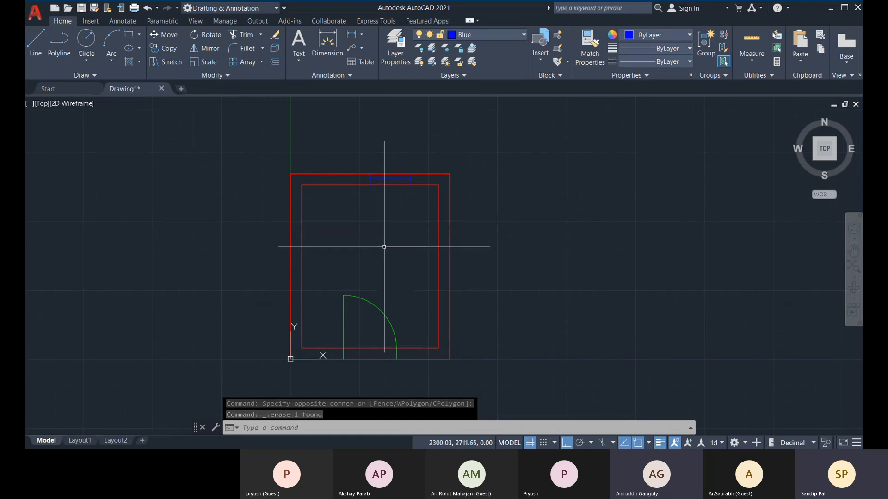
{"action": "middle_click_drag", "start_coordinate": [349, 246], "coordinate": [366, 247]}
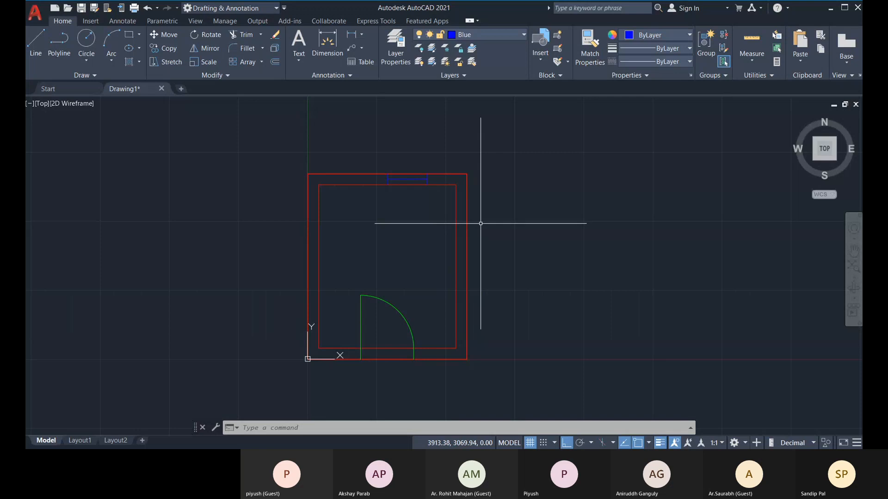
{"action": "middle_click_drag", "start_coordinate": [479, 222], "coordinate": [504, 225]}
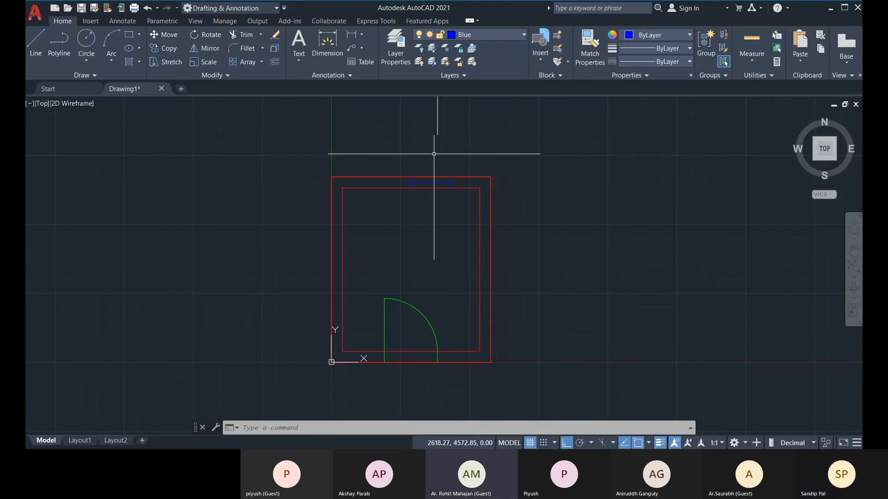
{"action": "left_click", "coordinate": [448, 75]}
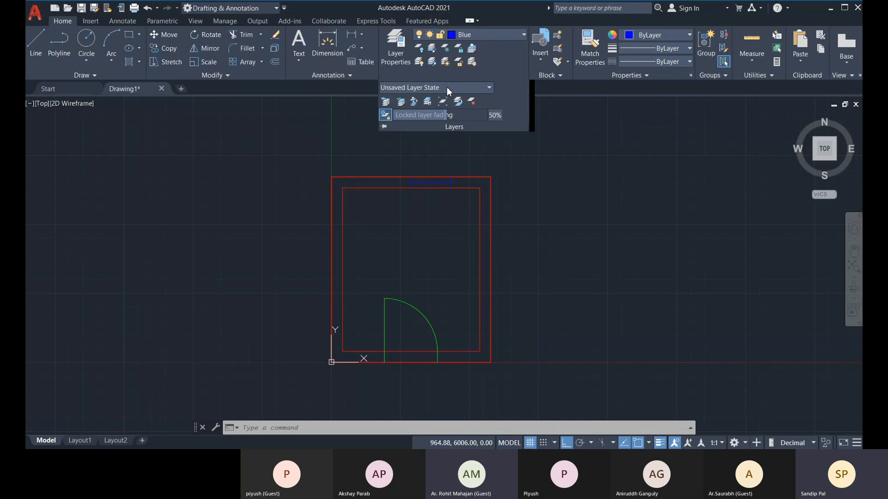
{"action": "left_click", "coordinate": [485, 92]}
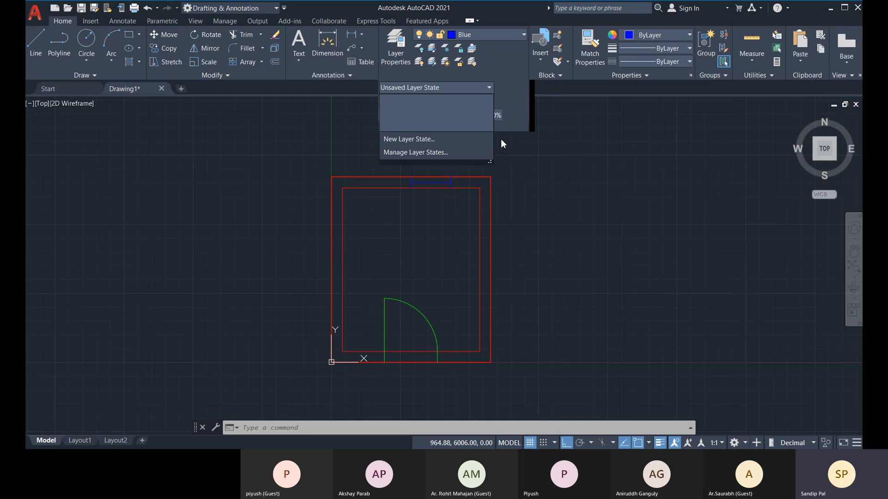
{"action": "left_click", "coordinate": [490, 89]}
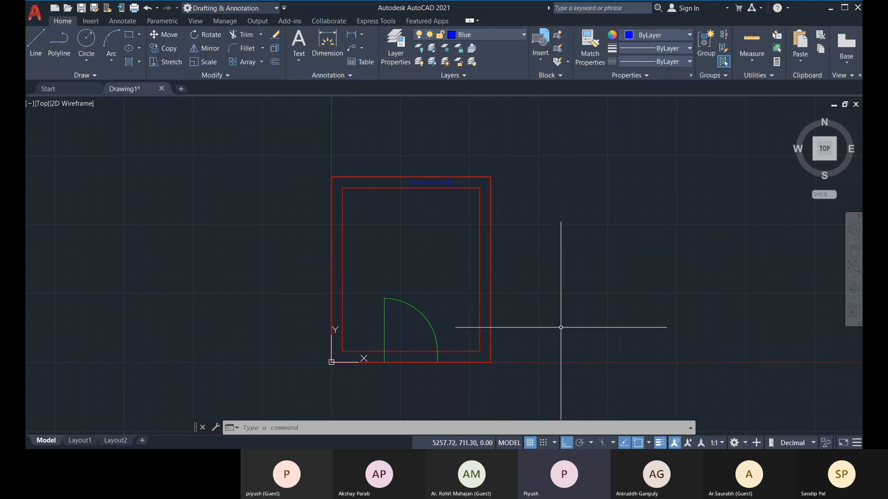
{"action": "middle_click_drag", "start_coordinate": [565, 327], "coordinate": [542, 327]}
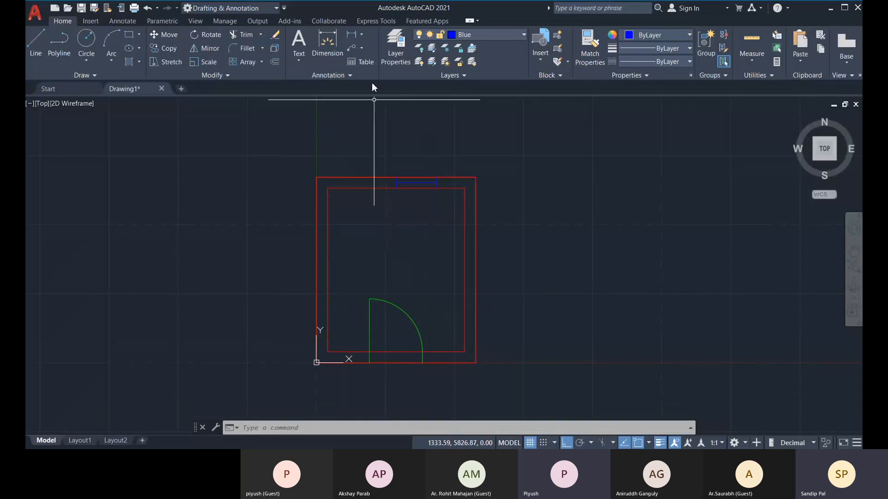
{"action": "left_click", "coordinate": [362, 36]}
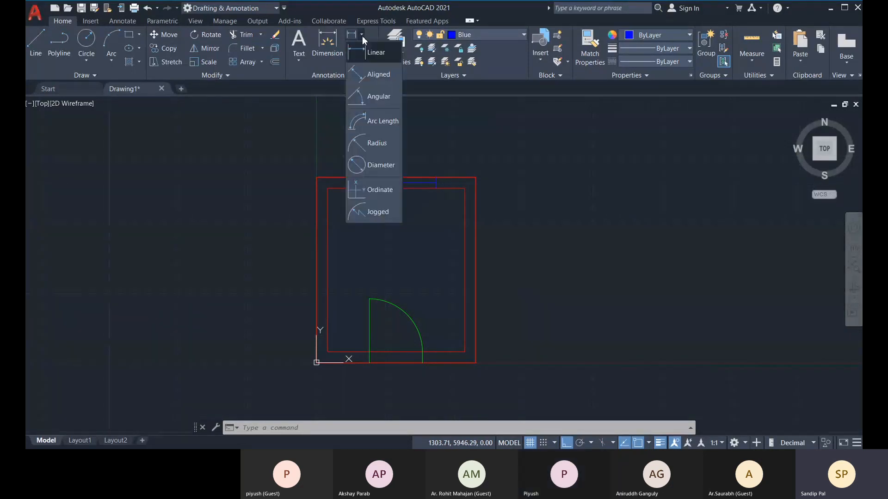
{"action": "left_click", "coordinate": [373, 142]}
{"action": "middle_click_drag", "start_coordinate": [390, 252], "coordinate": [375, 220]}
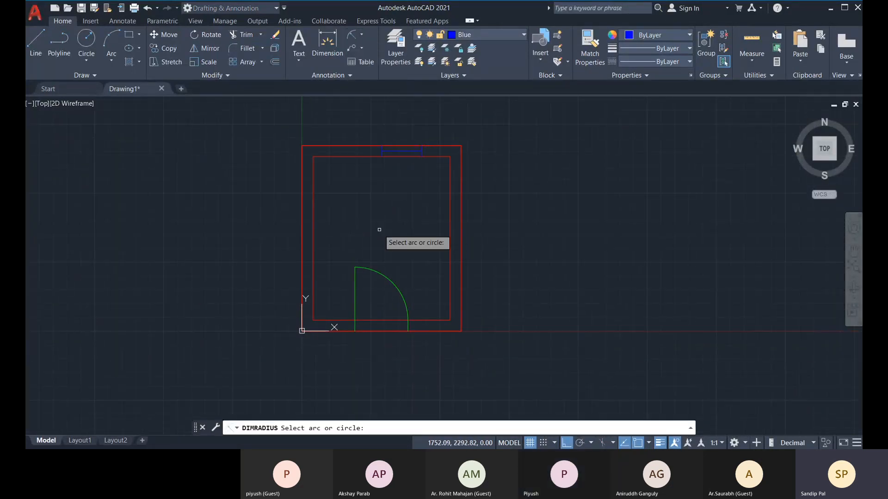
{"action": "left_click", "coordinate": [364, 37]}
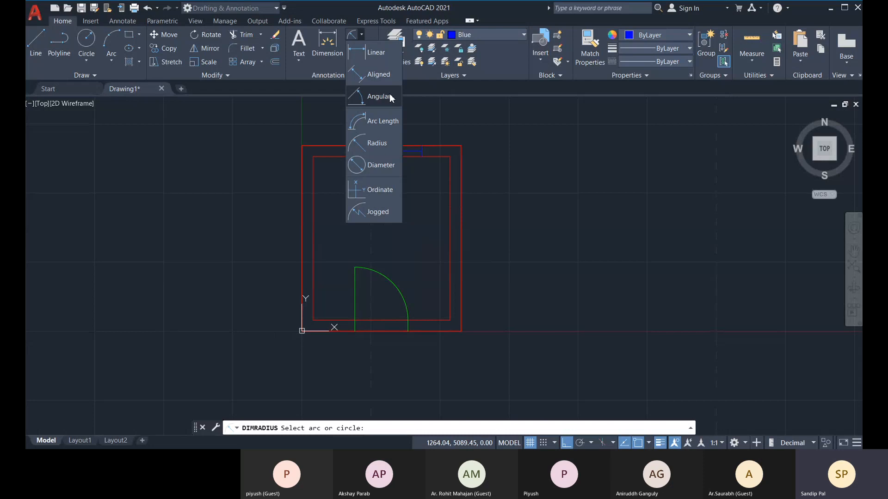
{"action": "left_click", "coordinate": [373, 144]}
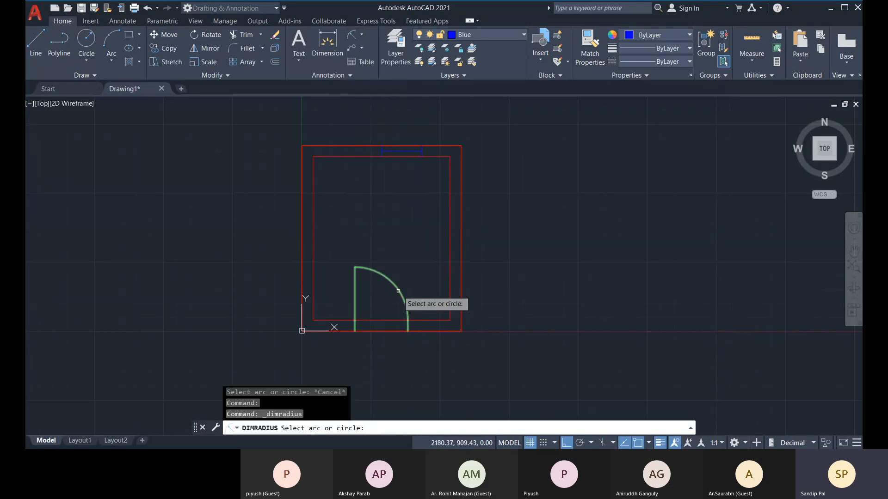
{"action": "scroll", "coordinate": [398, 291], "scroll_direction": "up", "scroll_amount": 3}
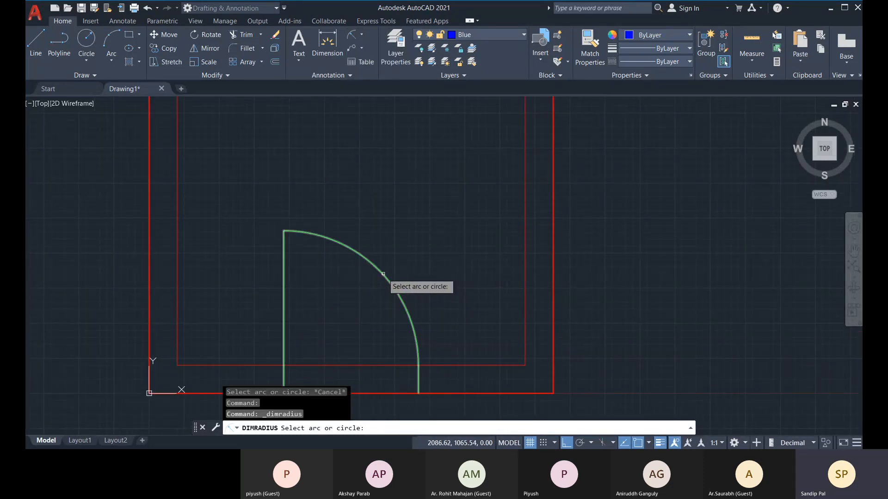
{"action": "scroll", "coordinate": [265, 270], "scroll_direction": "down", "scroll_amount": 4}
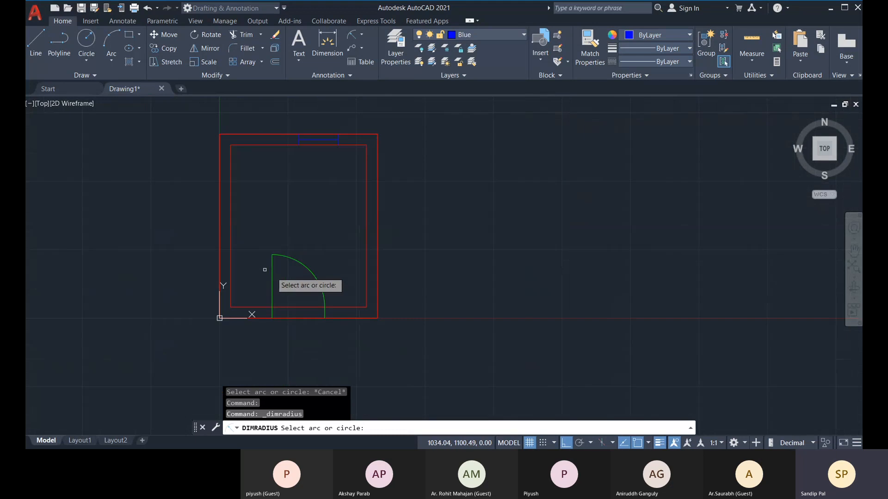
{"action": "key", "text": "Escape"}
Explode the door block in the room's lower wall so its swing arc can be selected separately.
{"action": "left_click", "coordinate": [306, 277]}
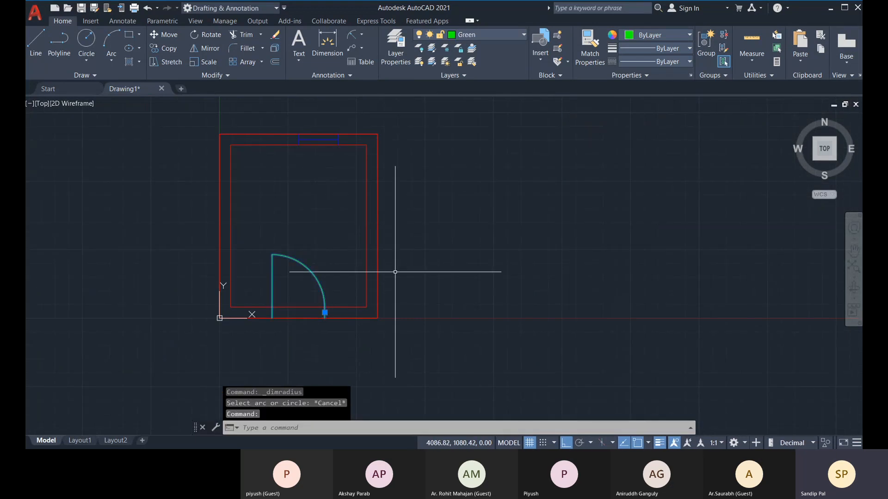
{"action": "type", "text": "x"}
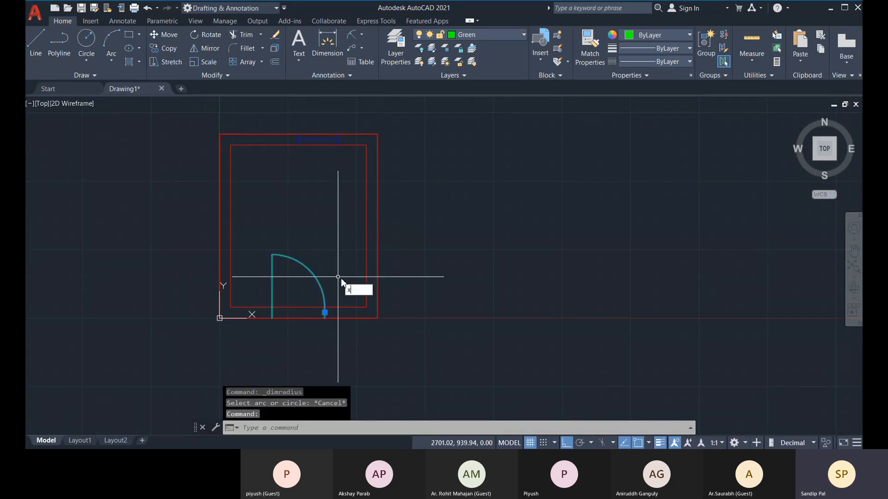
{"action": "key", "text": "Return"}
{"action": "left_click", "coordinate": [307, 270]}
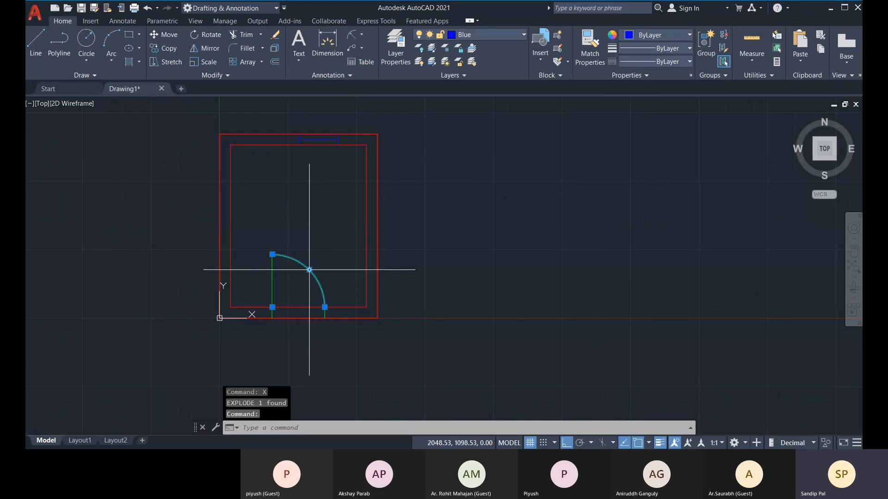
{"action": "scroll", "coordinate": [307, 287], "scroll_direction": "up", "scroll_amount": 2}
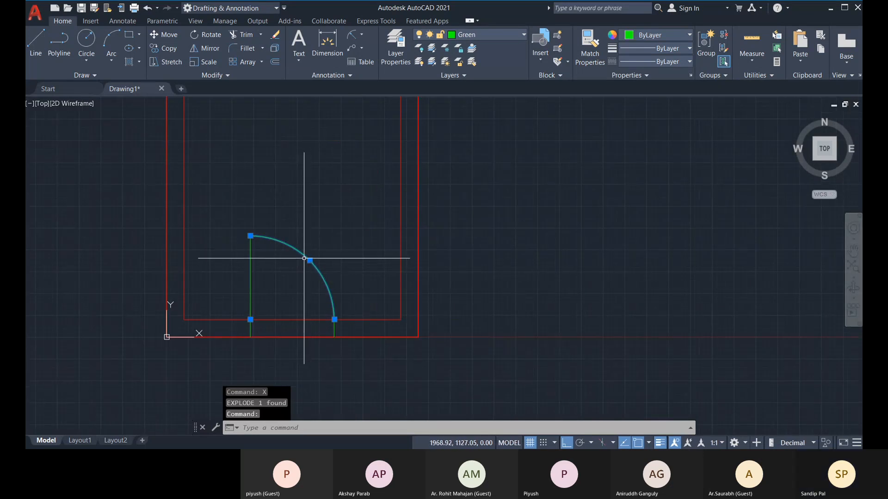
{"action": "key", "text": "Escape"}
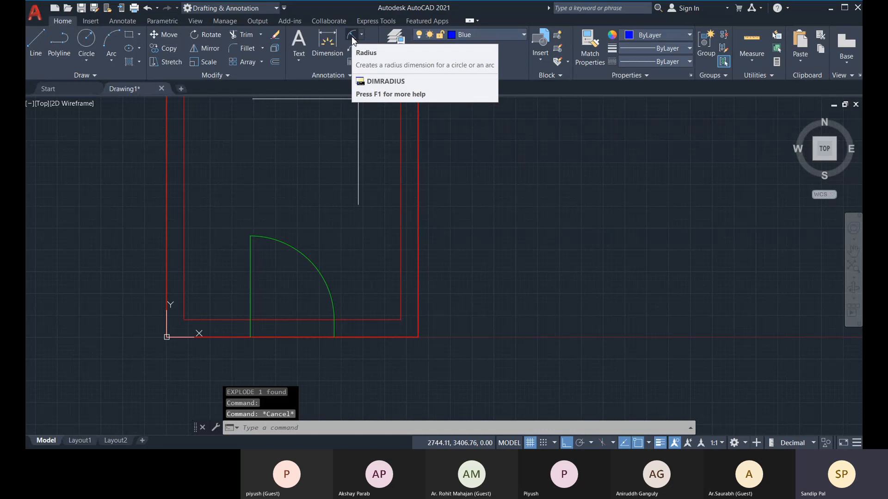
Add a radius dimension to the door's swing arc, placing its text inside the room above the door.
{"action": "left_click", "coordinate": [351, 36]}
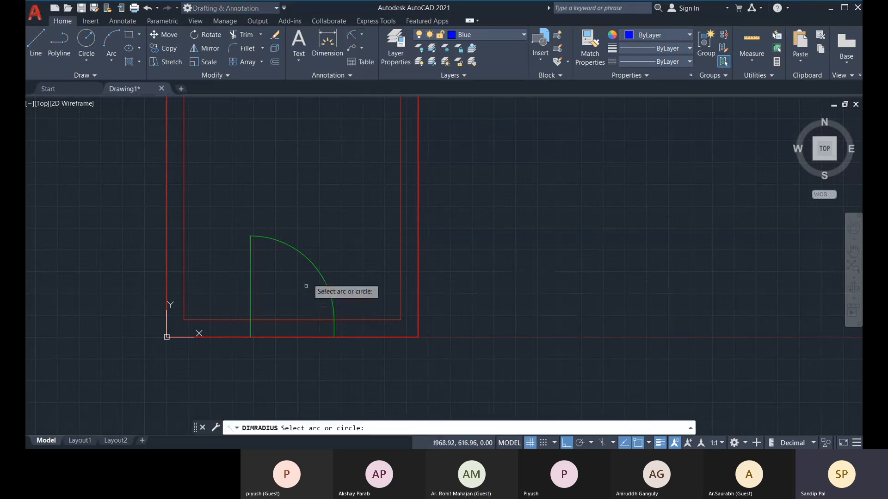
{"action": "left_click", "coordinate": [313, 266]}
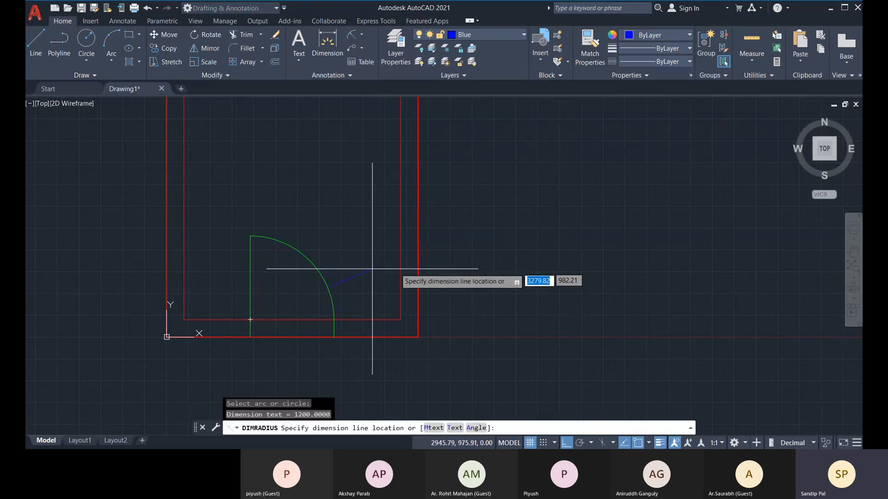
{"action": "left_click", "coordinate": [365, 175]}
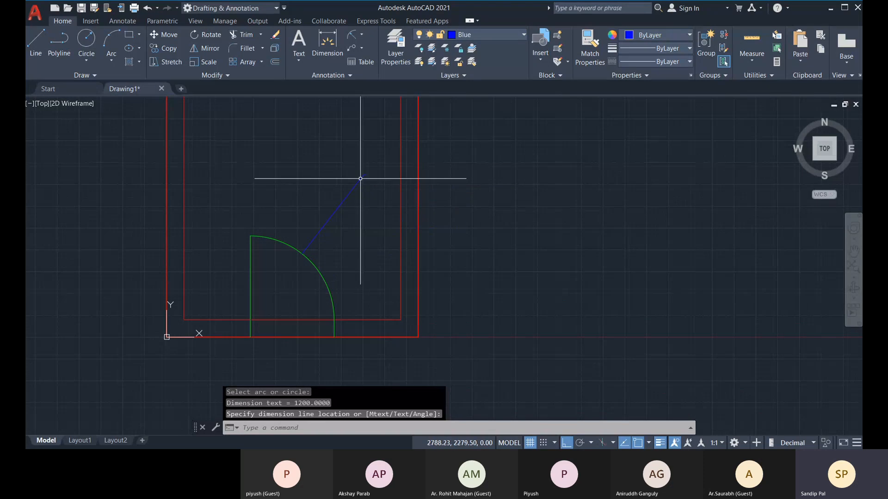
Create two new layers named Text and Viewport.
{"action": "left_click", "coordinate": [400, 50]}
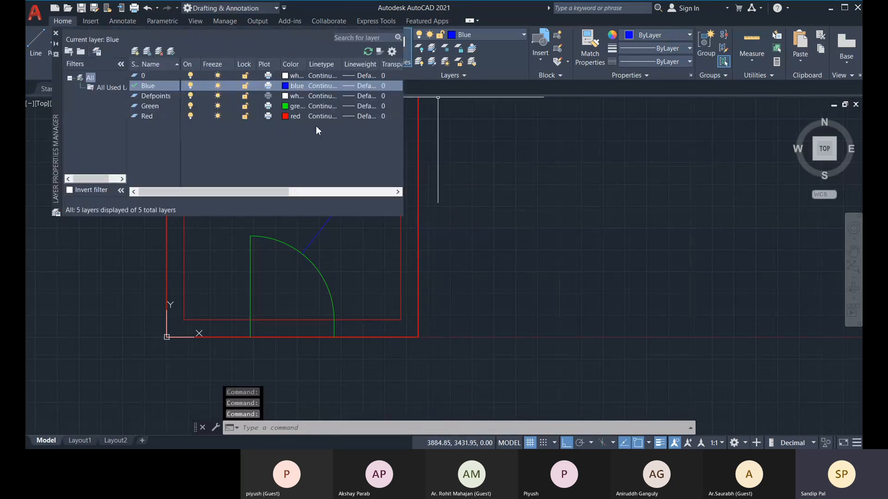
{"action": "left_click", "coordinate": [135, 52]}
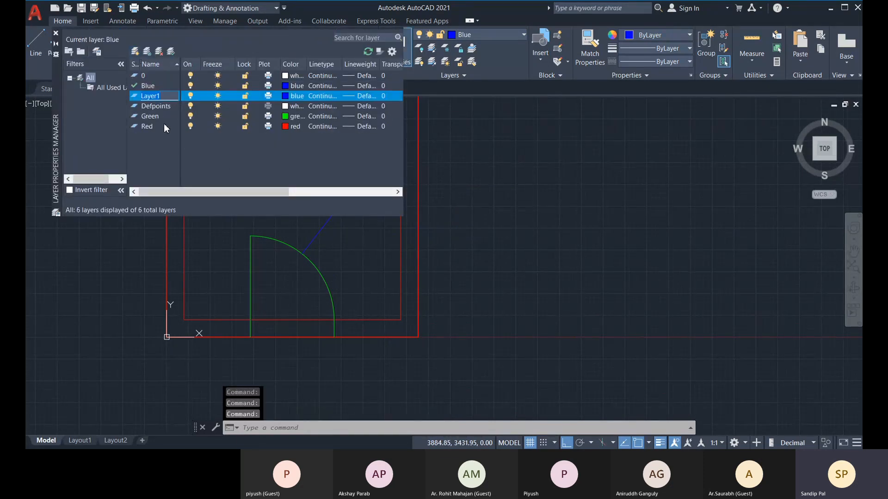
{"action": "type", "text": "Text"}
{"action": "key", "text": "Return"}
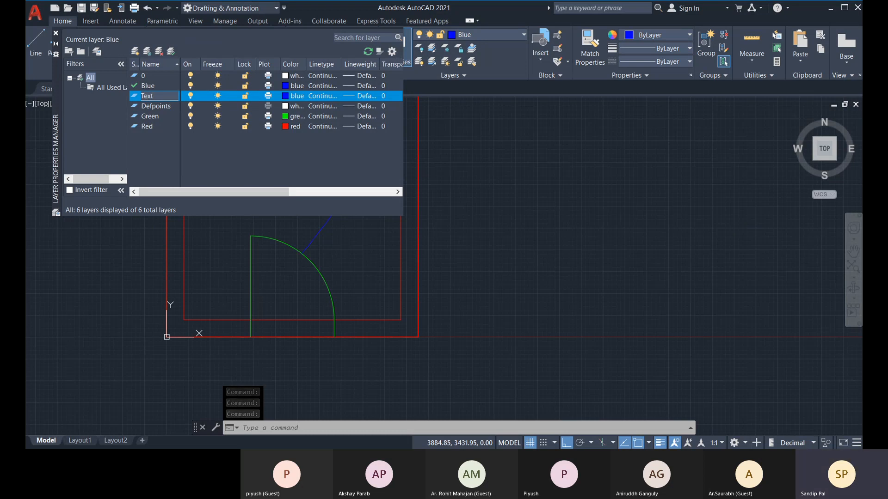
{"action": "left_click", "coordinate": [136, 51]}
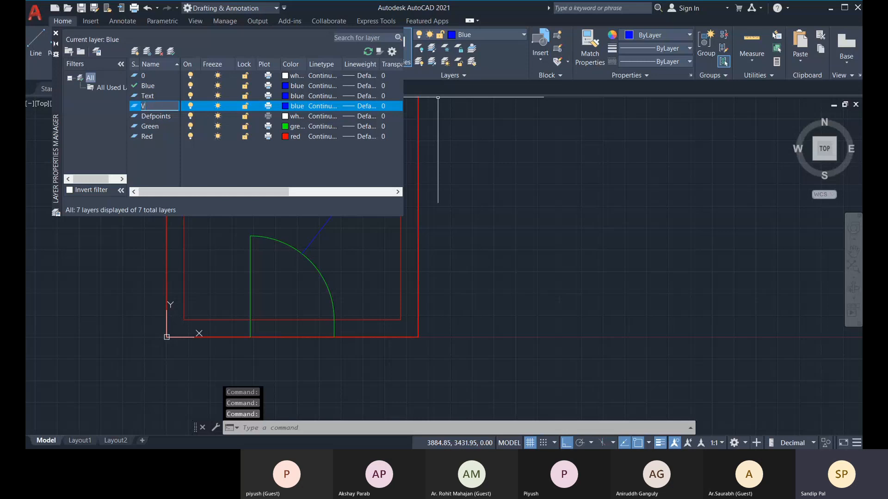
{"action": "type", "text": "Viewport"}
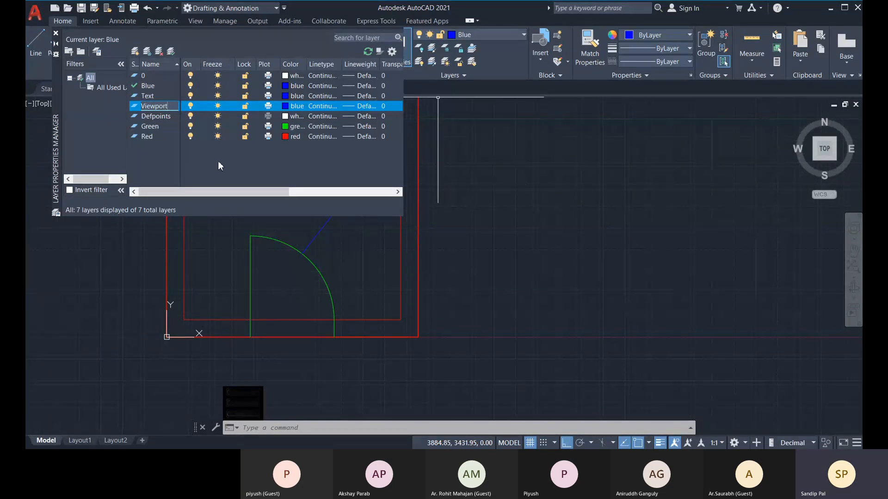
{"action": "left_click", "coordinate": [286, 107]}
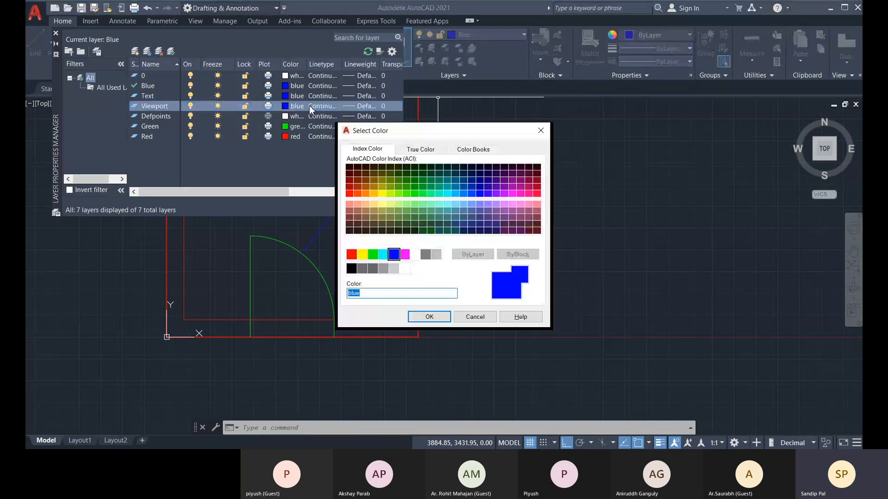
{"action": "left_click", "coordinate": [404, 269]}
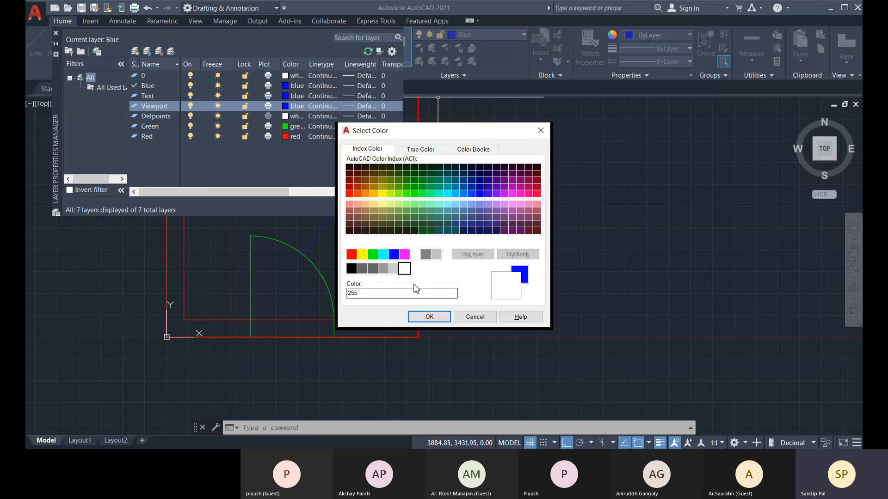
{"action": "left_click", "coordinate": [475, 316]}
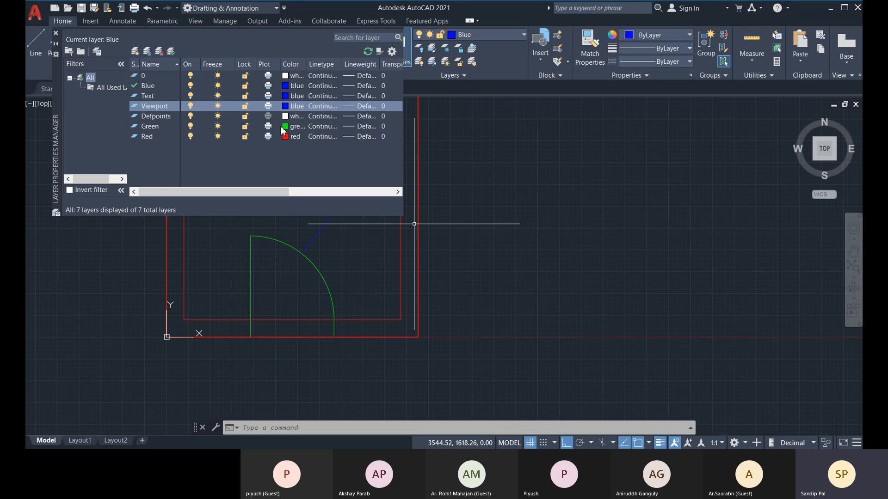
{"action": "mouse_move", "coordinate": [58, 92]}
{"action": "left_mouse_down"}
{"action": "mouse_move", "coordinate": [62, 109]}
{"action": "mouse_move", "coordinate": [373, 148]}
{"action": "mouse_move", "coordinate": [448, 185]}
{"action": "left_mouse_up"}
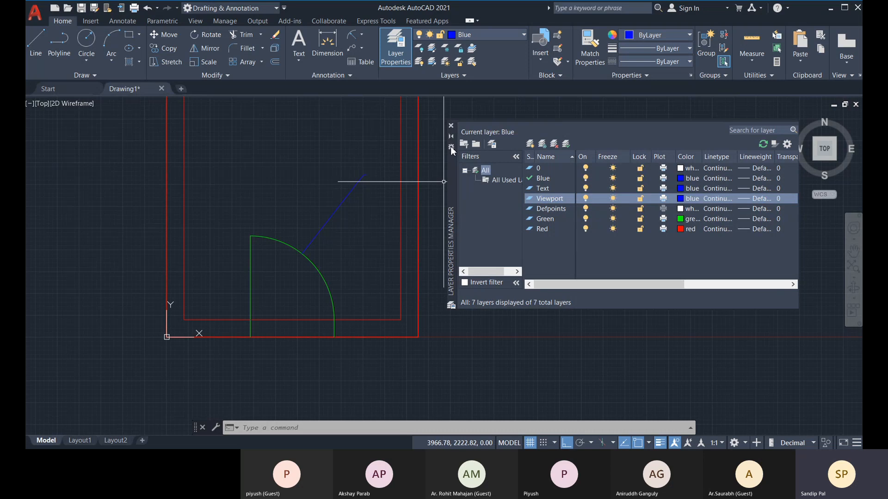
{"action": "left_click", "coordinate": [451, 125]}
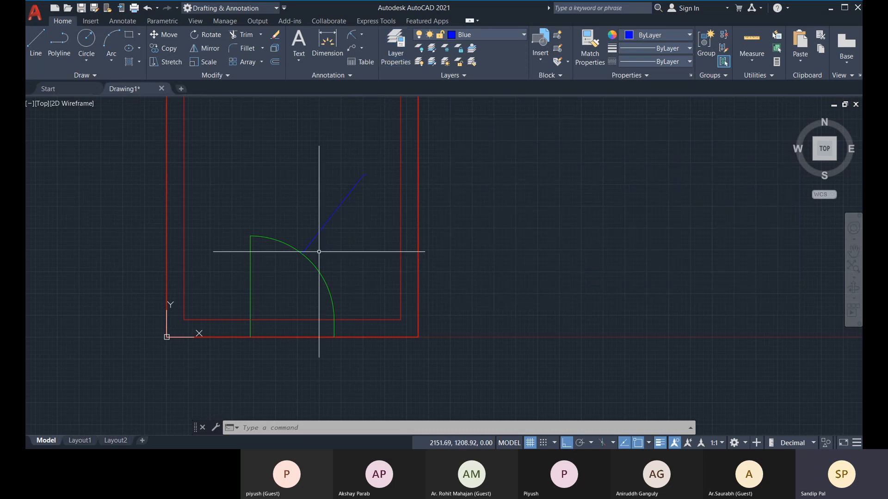
Make Text the current layer and move the door's radius dimension onto the Text layer.
{"action": "scroll", "coordinate": [319, 243], "scroll_direction": "up", "scroll_amount": 2}
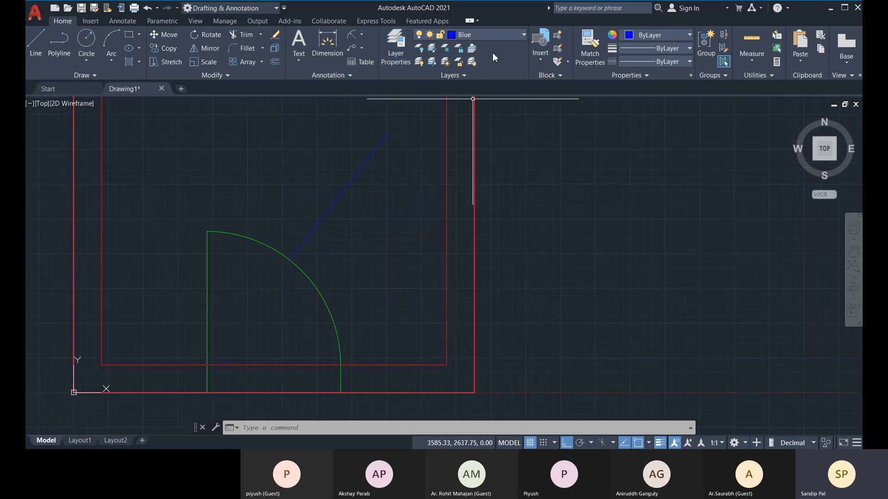
{"action": "left_click", "coordinate": [505, 34]}
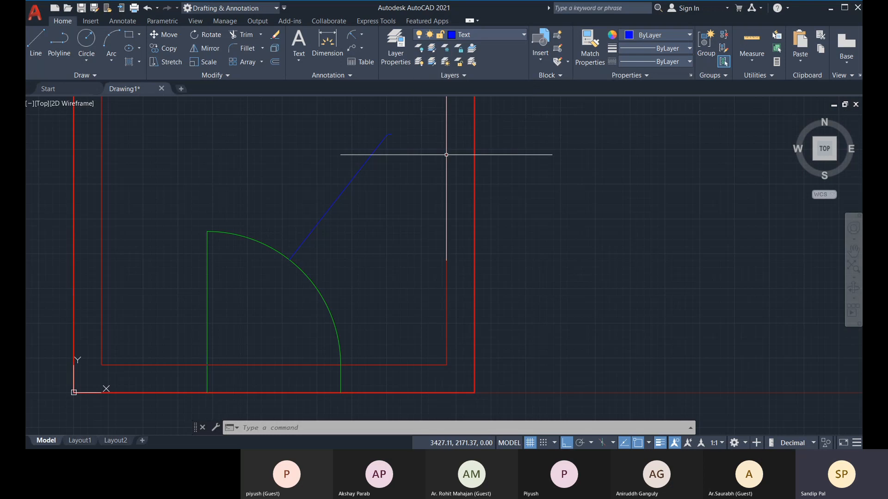
{"action": "left_click", "coordinate": [347, 188]}
{"action": "left_click", "coordinate": [467, 35]}
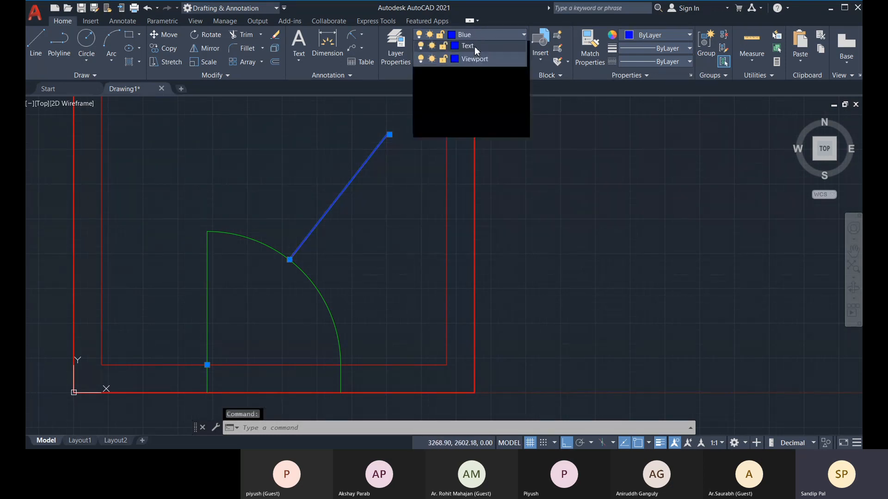
{"action": "left_click", "coordinate": [472, 113]}
{"action": "key", "text": "Escape"}
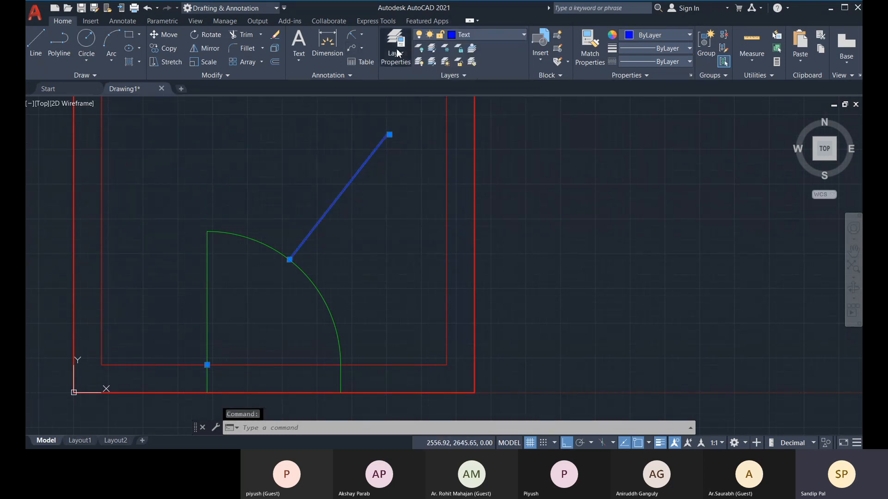
Set the Text layer's color to orange, index color 30.
{"action": "left_click", "coordinate": [402, 46]}
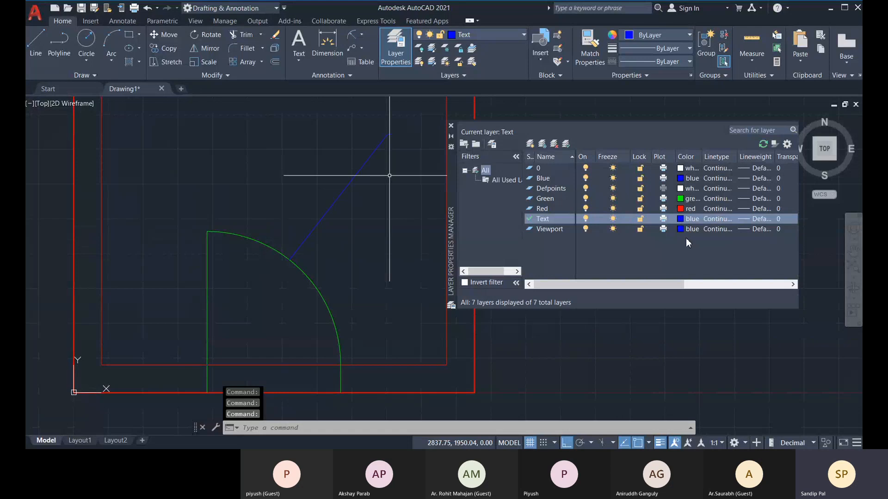
{"action": "left_click", "coordinate": [680, 219]}
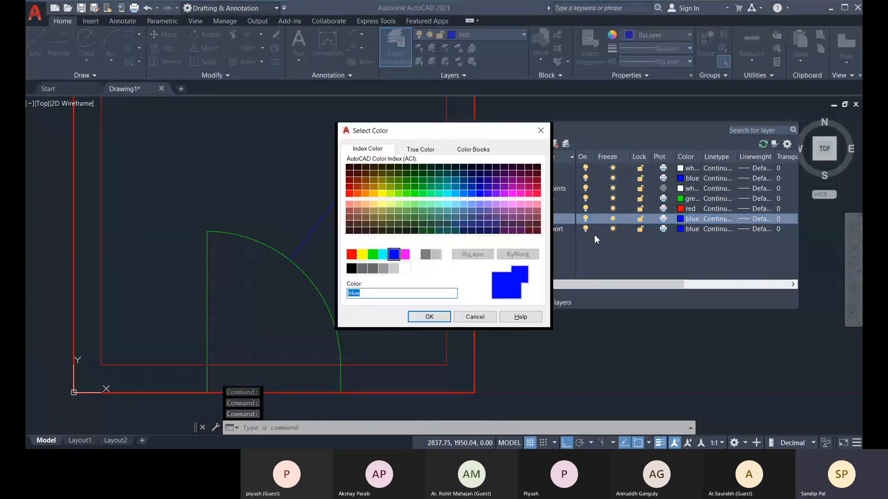
{"action": "left_click", "coordinate": [365, 193]}
{"action": "left_click", "coordinate": [429, 317]}
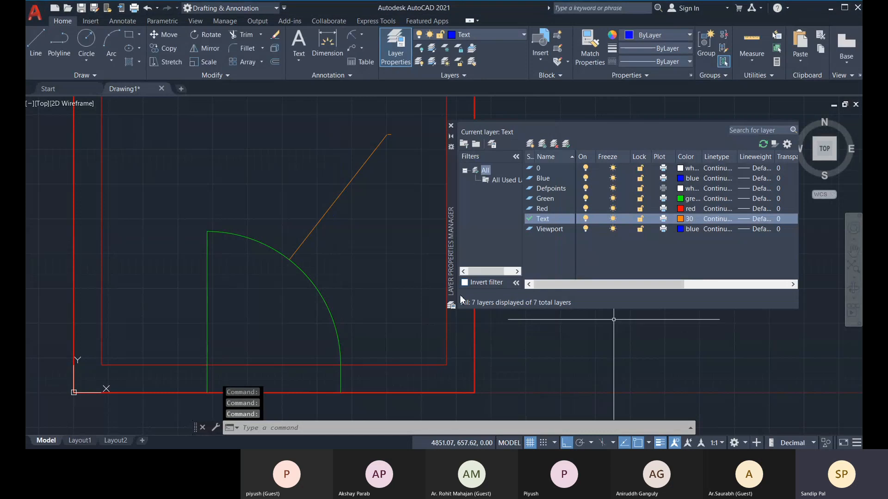
{"action": "key", "text": "Escape"}
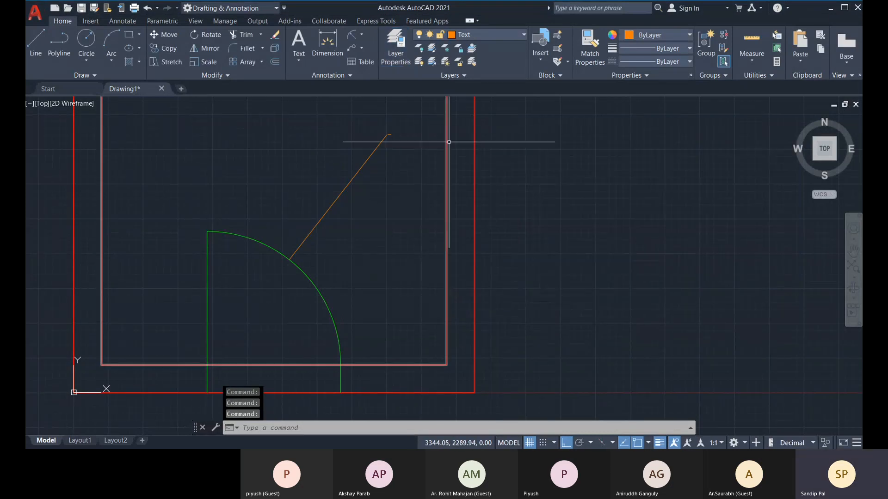
Modify the Standard dimension style, setting the overall scale for dimension features to 5.
{"action": "mouse_move", "coordinate": [356, 183]}
{"action": "middle_mouse_down"}
{"action": "mouse_move", "coordinate": [363, 192]}
{"action": "mouse_move", "coordinate": [333, 205]}
{"action": "middle_mouse_up"}
{"action": "left_click", "coordinate": [332, 206]}
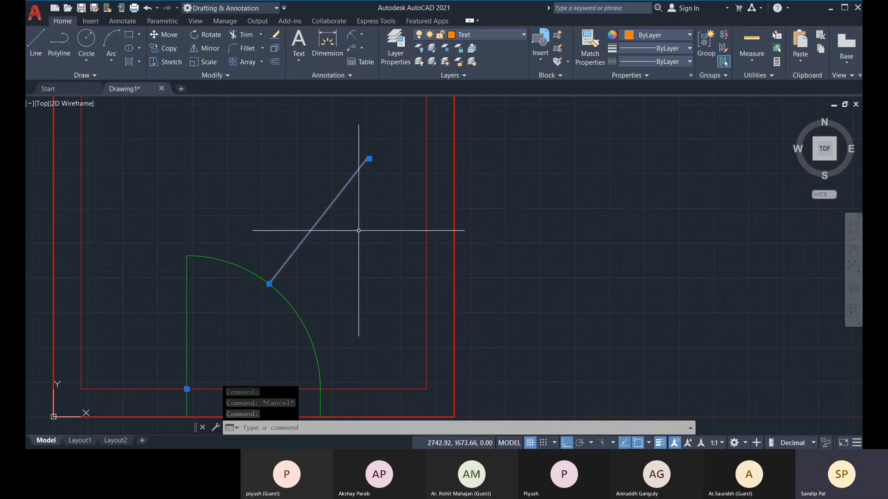
{"action": "type", "text": "d"}
{"action": "key", "text": "Return"}
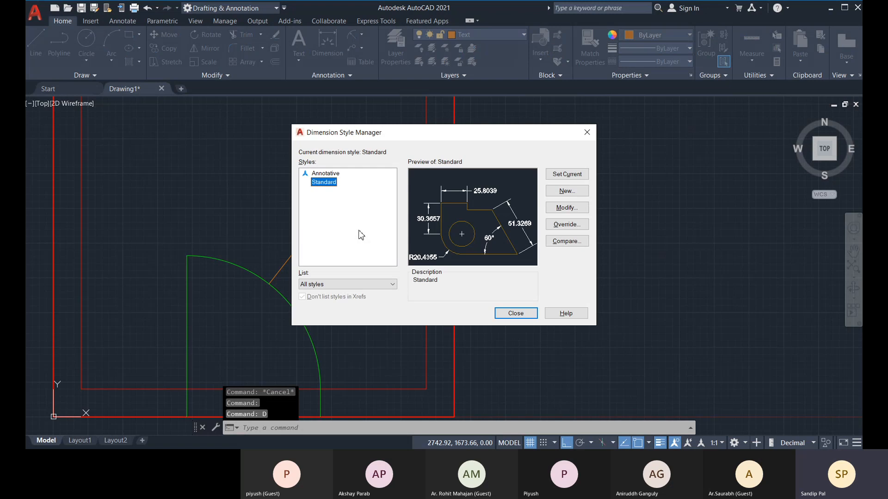
{"action": "left_click_drag", "start_coordinate": [469, 133], "coordinate": [456, 125]}
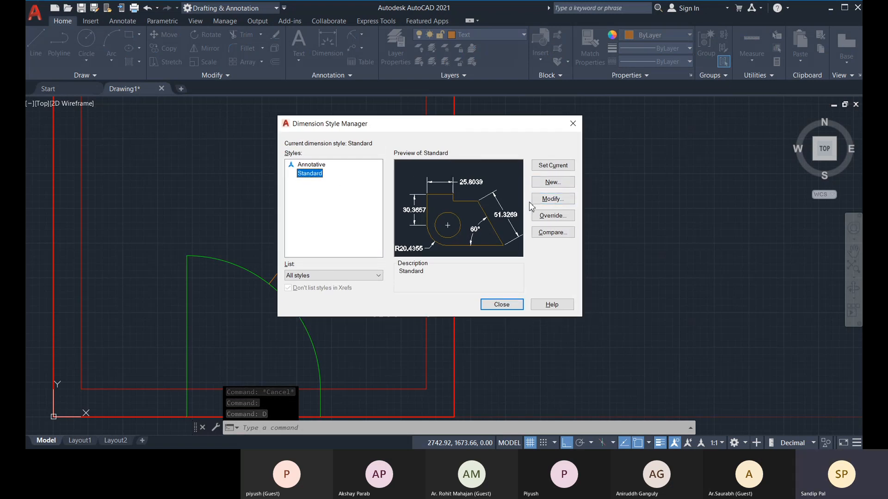
{"action": "left_click", "coordinate": [549, 201]}
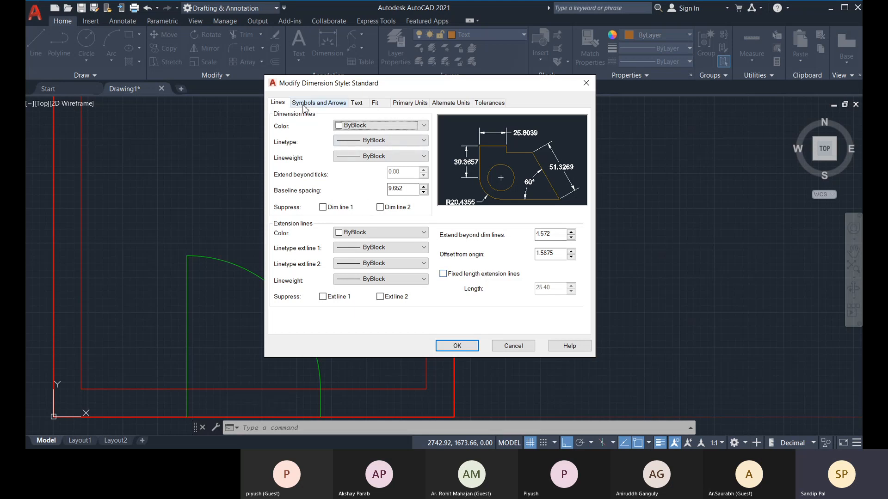
{"action": "left_click_drag", "start_coordinate": [405, 87], "coordinate": [444, 108]}
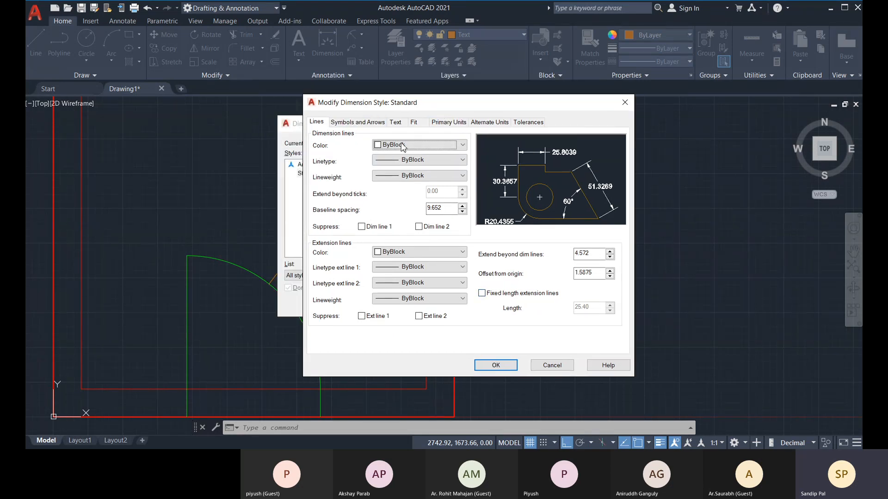
{"action": "left_click", "coordinate": [413, 123]}
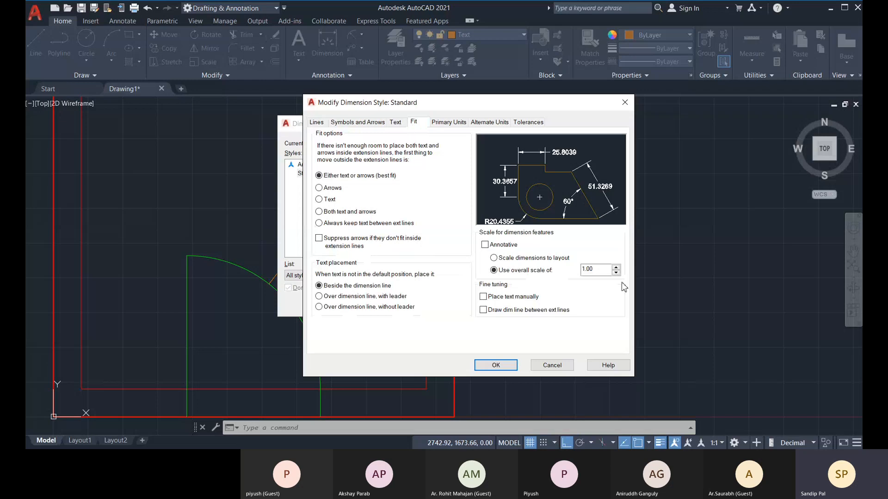
{"action": "double_click", "coordinate": [596, 269]}
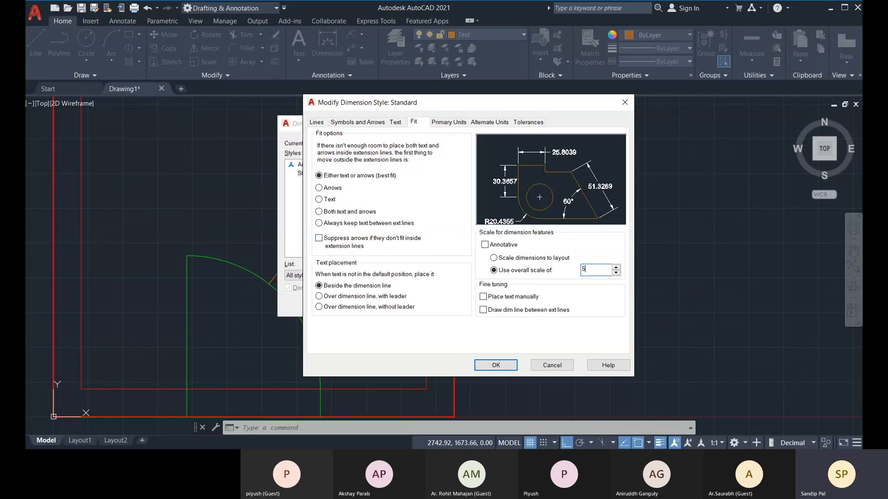
{"action": "left_click", "coordinate": [496, 365]}
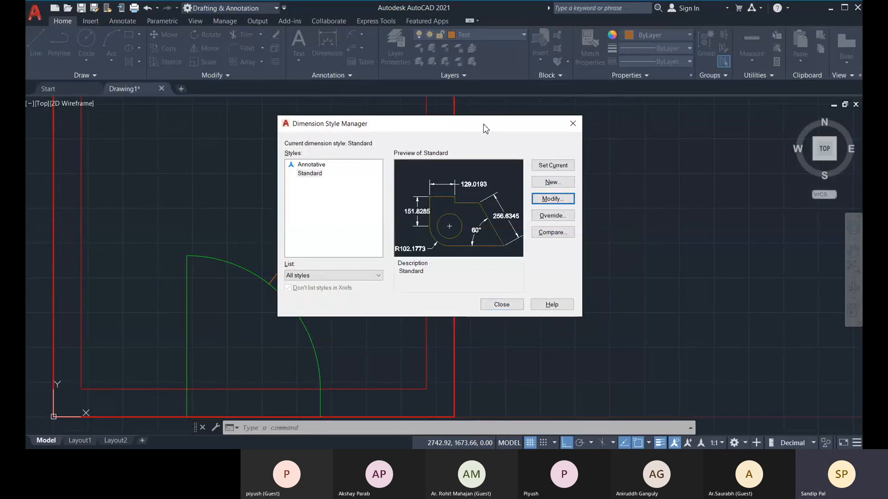
Set the Standard dimension style current, close the style manager and inspect the door's radius dimension text.
{"action": "left_click_drag", "start_coordinate": [484, 124], "coordinate": [669, 104]}
{"action": "left_click", "coordinate": [737, 148]}
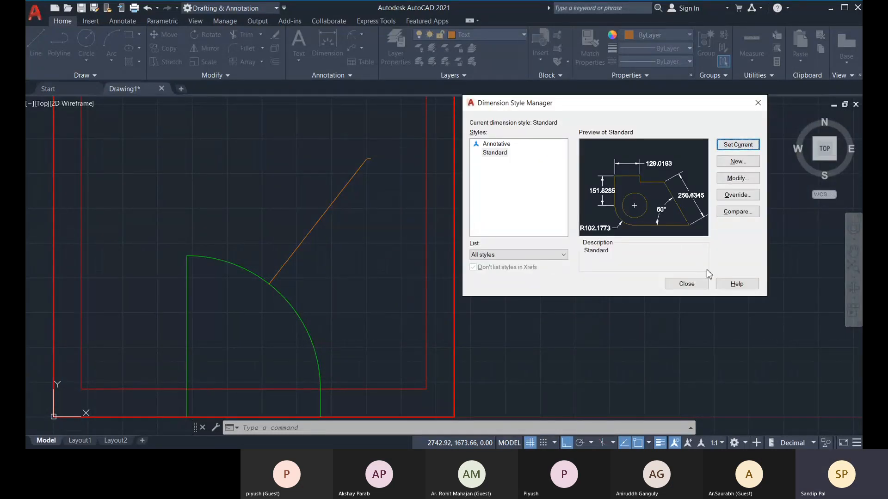
{"action": "left_click", "coordinate": [687, 284]}
{"action": "scroll", "coordinate": [375, 152], "scroll_direction": "up", "scroll_amount": 4}
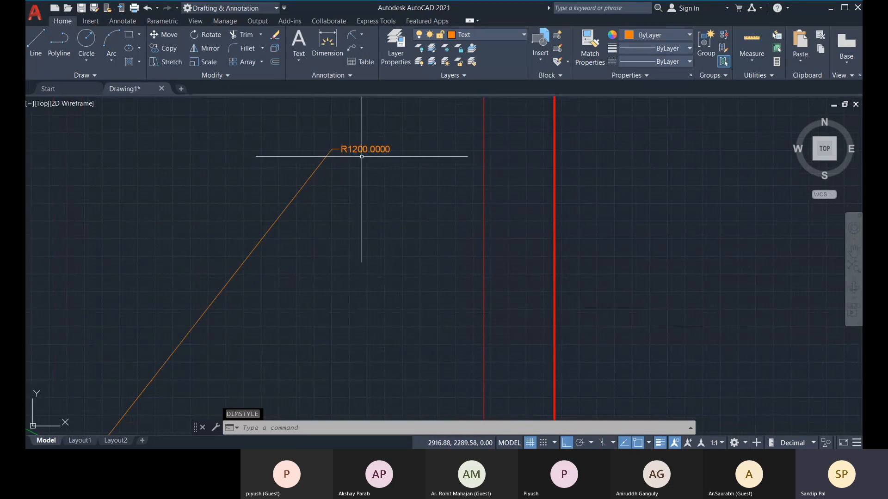
{"action": "scroll", "coordinate": [372, 157], "scroll_direction": "down", "scroll_amount": 1}
{"action": "middle_click_drag", "start_coordinate": [243, 316], "coordinate": [262, 303]}
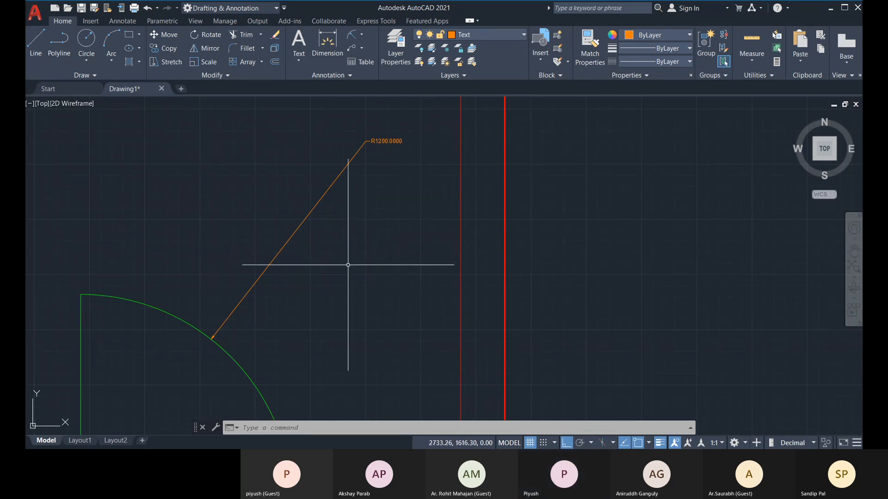
{"action": "scroll", "coordinate": [282, 278], "scroll_direction": "down", "scroll_amount": 3}
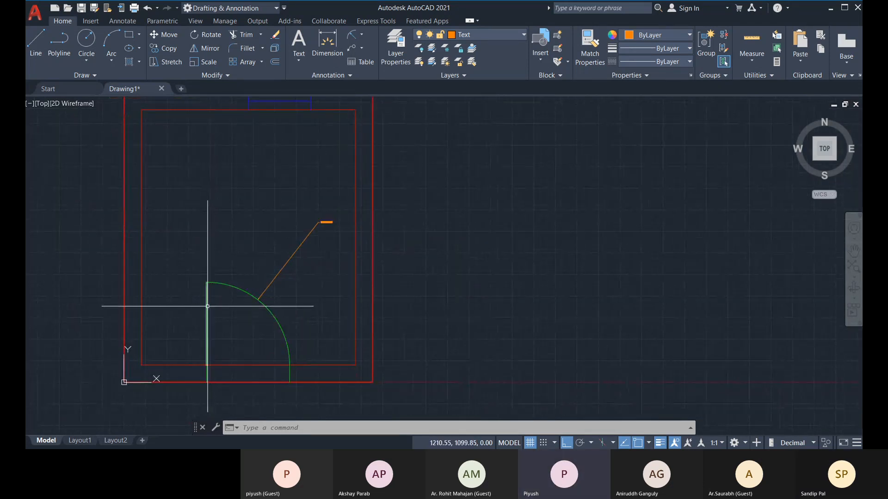
{"action": "left_click", "coordinate": [351, 36]}
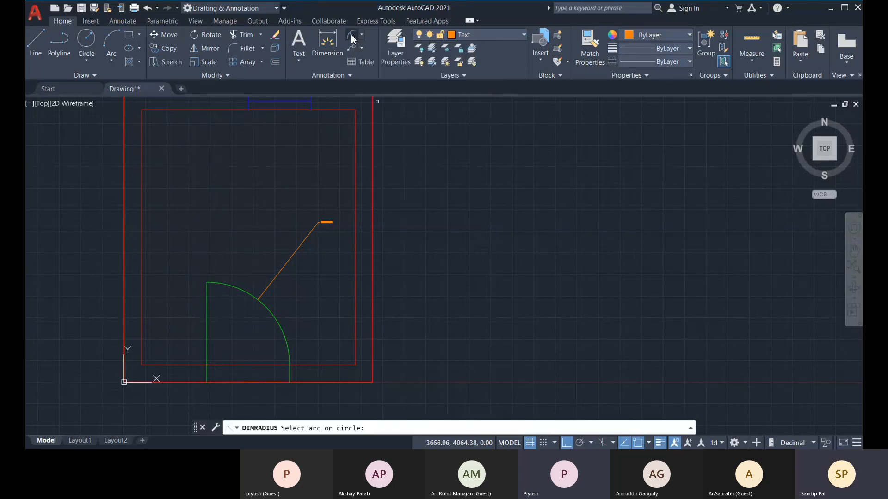
{"action": "left_click", "coordinate": [235, 288]}
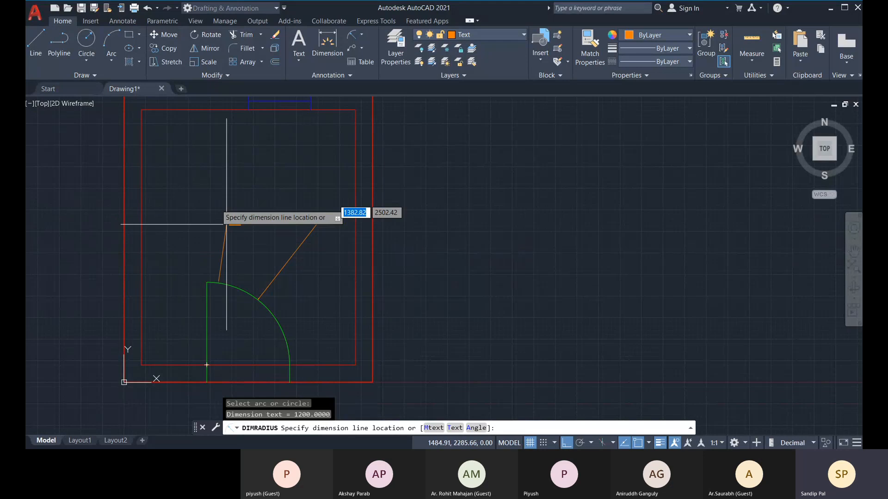
{"action": "key", "text": "Escape"}
Draw a circle with a radius of about 600 in the empty space to the right of the room.
{"action": "middle_click_drag", "start_coordinate": [238, 231], "coordinate": [299, 232]}
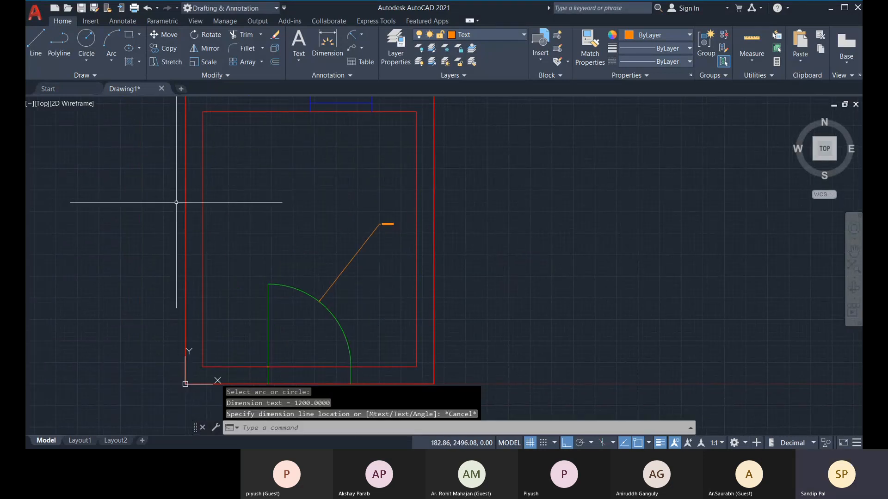
{"action": "left_click", "coordinate": [88, 40]}
{"action": "left_click", "coordinate": [518, 239]}
{"action": "left_click", "coordinate": [560, 262]}
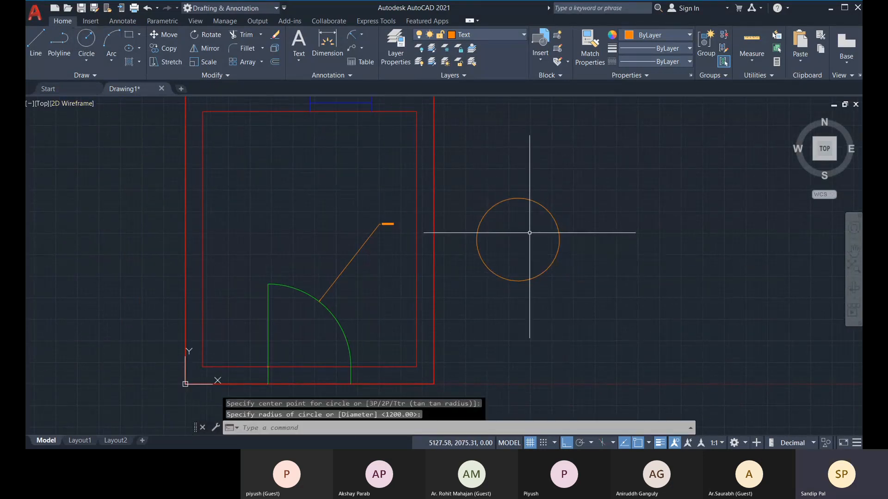
Add a radius dimension to the circle, placing its text beyond the circle's upper right.
{"action": "left_click", "coordinate": [350, 40]}
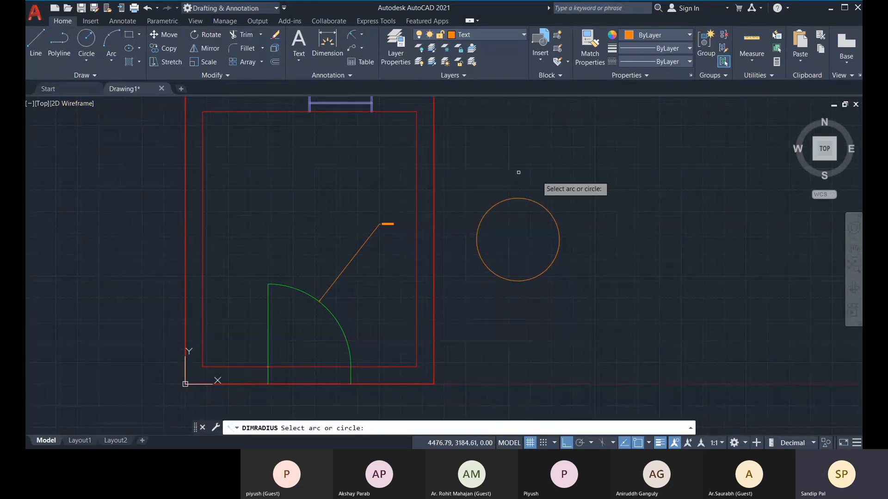
{"action": "left_click", "coordinate": [532, 201]}
{"action": "left_click", "coordinate": [596, 159]}
{"action": "scroll", "coordinate": [578, 175], "scroll_direction": "up", "scroll_amount": 2}
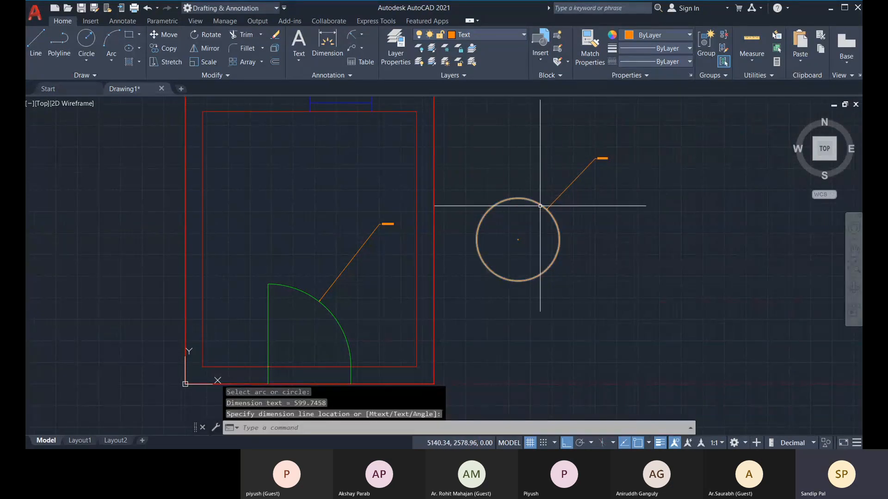
Add a second radius dimension to the circle, placing its text just above the circle's upper left.
{"action": "left_click", "coordinate": [362, 34]}
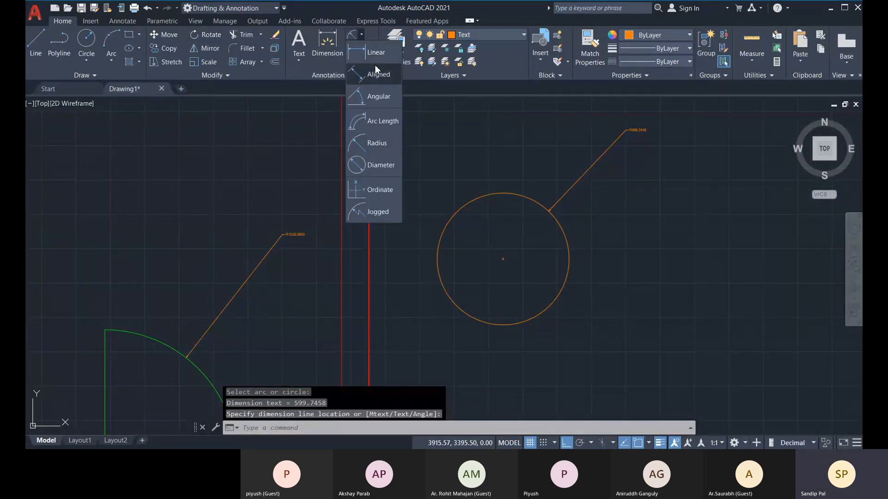
{"action": "left_click", "coordinate": [384, 144]}
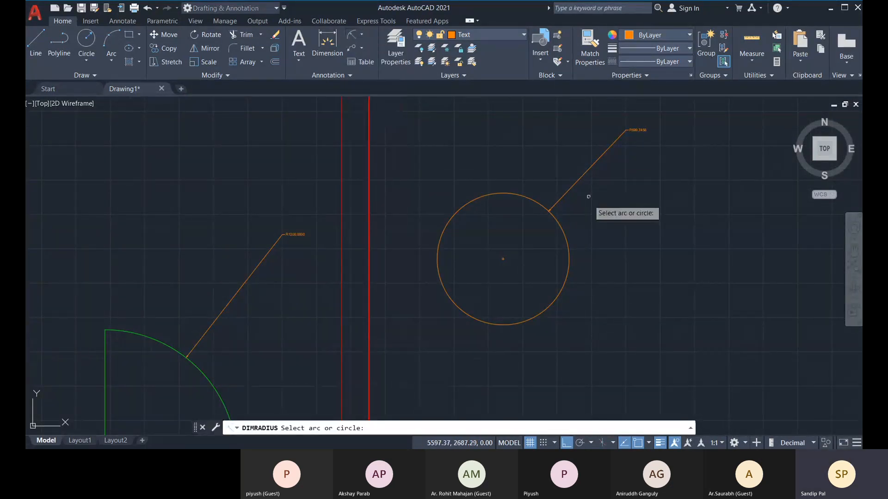
{"action": "left_click", "coordinate": [529, 198]}
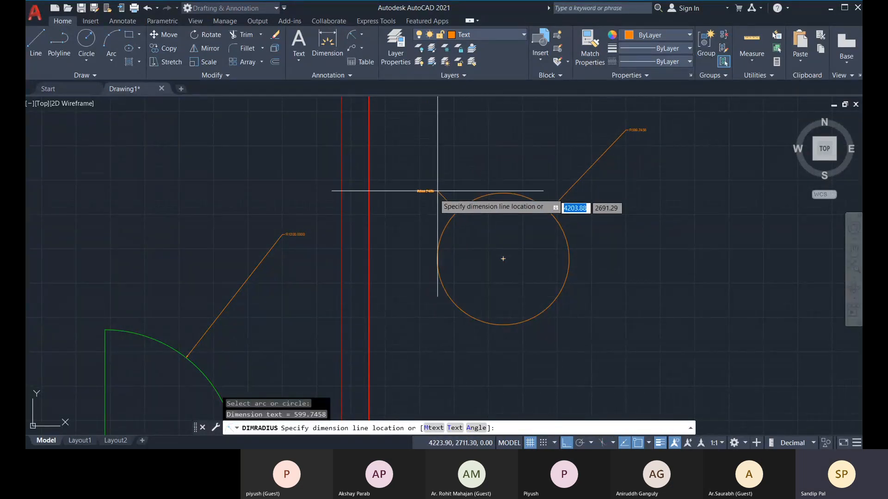
{"action": "left_click", "coordinate": [486, 163]}
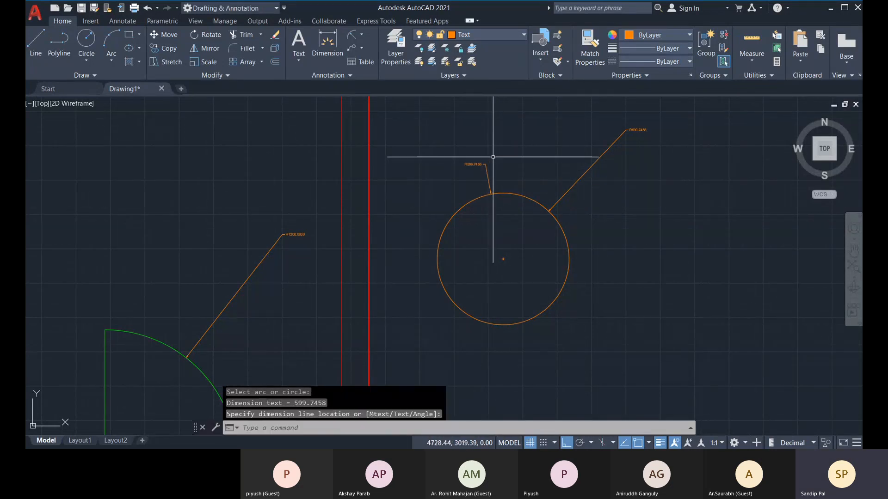
{"action": "scroll", "coordinate": [493, 157], "scroll_direction": "up", "scroll_amount": 2}
{"action": "middle_click_drag", "start_coordinate": [536, 192], "coordinate": [503, 209]}
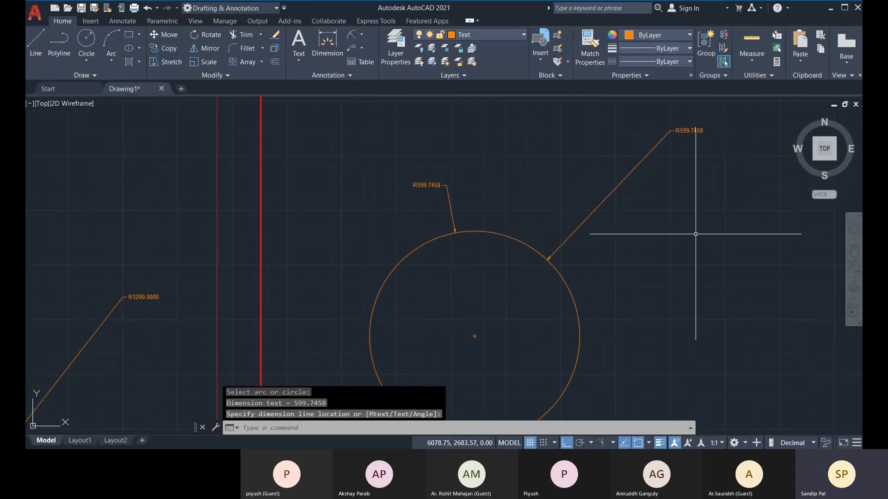
Move the circle from the Text layer onto the window's blue layer.
{"action": "left_click", "coordinate": [572, 285]}
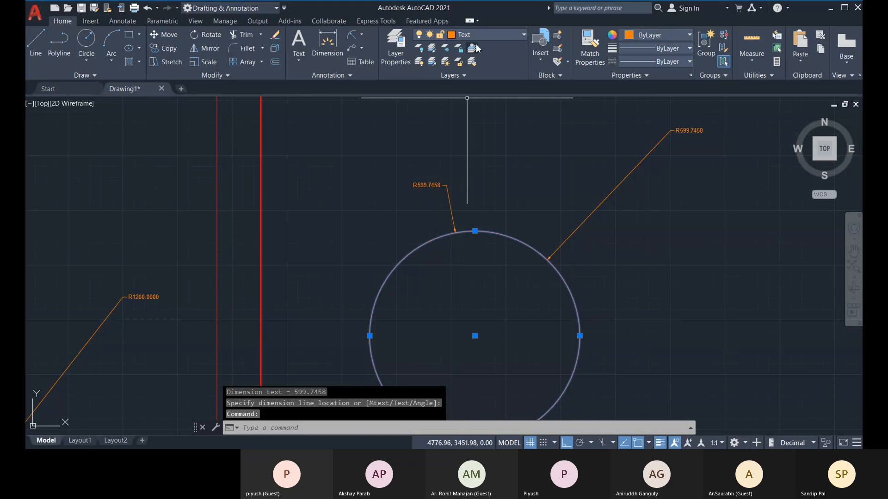
{"action": "left_click", "coordinate": [471, 35]}
{"action": "left_click", "coordinate": [471, 122]}
{"action": "key", "text": "Escape"}
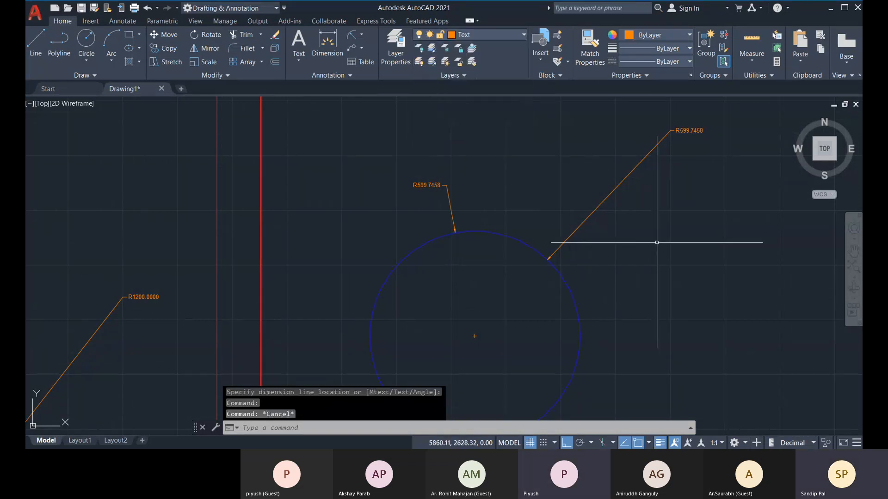
Erase the circle beside the room together with its two radius dimensions.
{"action": "scroll", "coordinate": [663, 273], "scroll_direction": "down", "scroll_amount": 2}
{"action": "scroll", "coordinate": [630, 319], "scroll_direction": "down", "scroll_amount": 4}
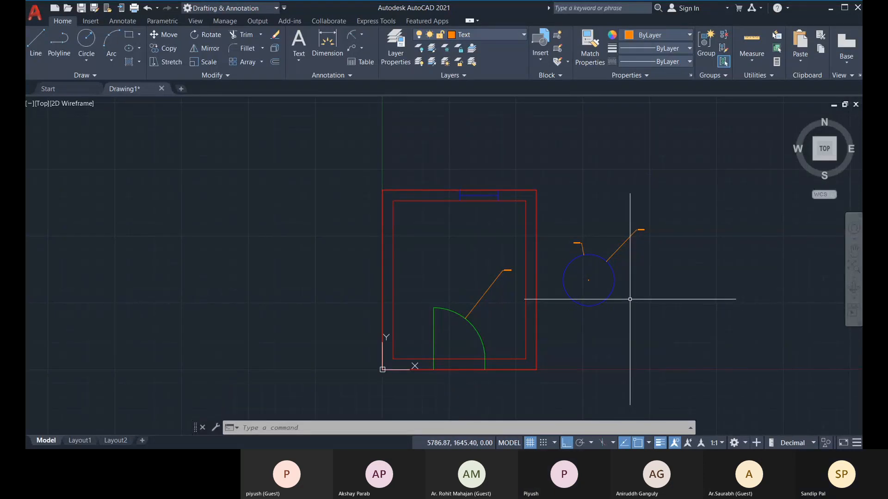
{"action": "left_click", "coordinate": [561, 214]}
{"action": "left_click", "coordinate": [647, 310]}
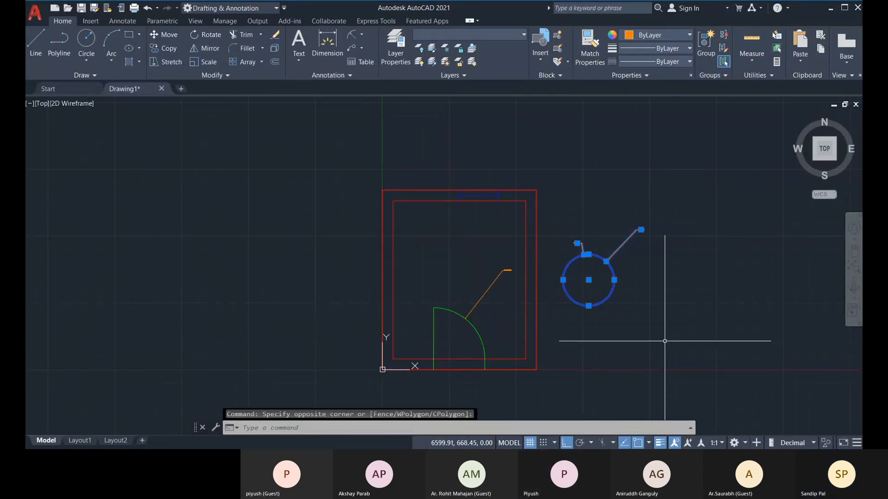
{"action": "key", "text": "Delete"}
{"action": "middle_click_drag", "start_coordinate": [578, 321], "coordinate": [563, 309]}
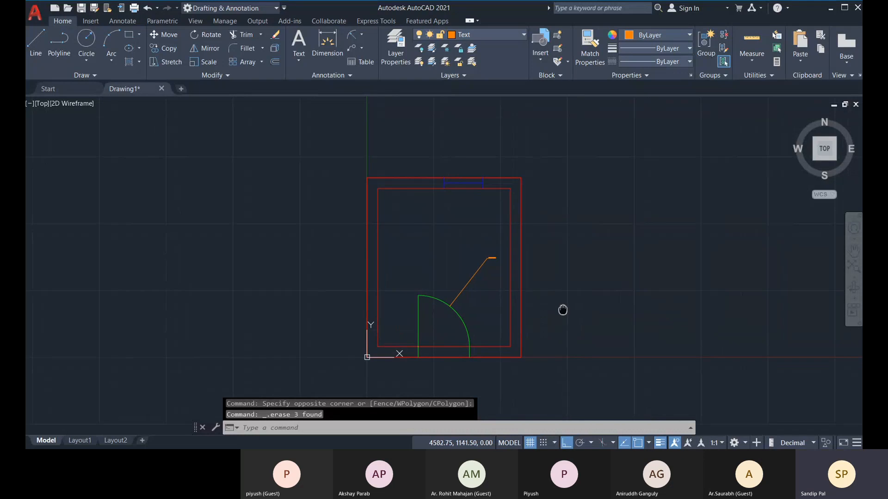
{"action": "left_click", "coordinate": [817, 401]}
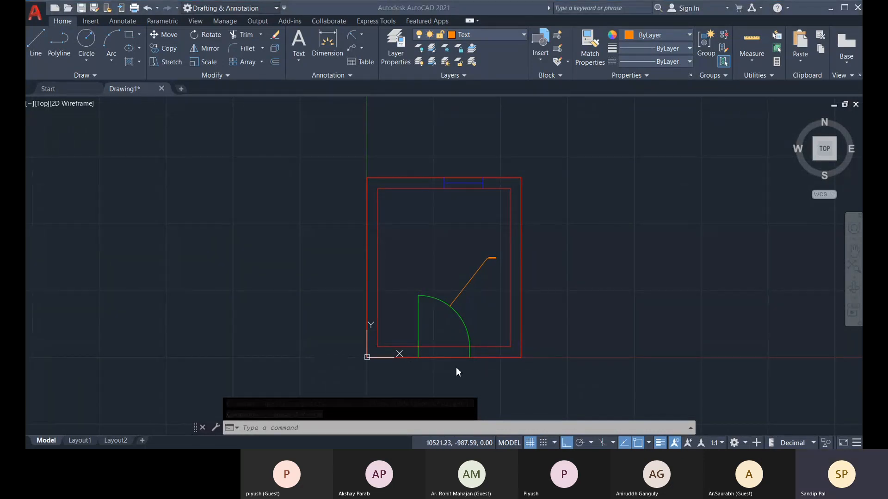